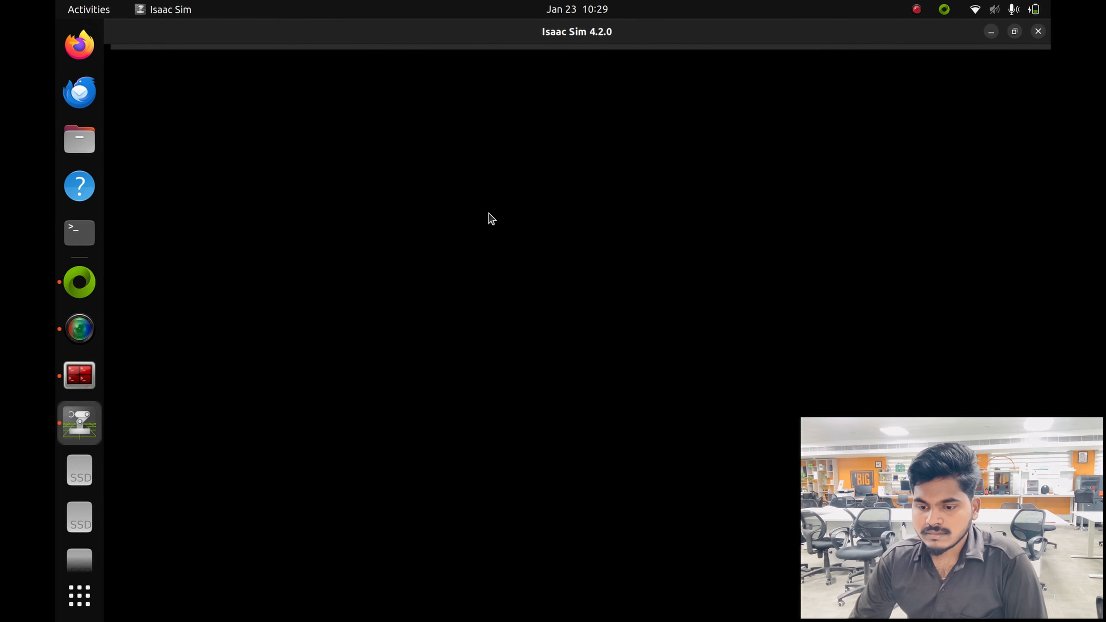
Choose to wait whenever the application stops responding, and enlarge the content browser beneath the viewport.
click(649, 367)
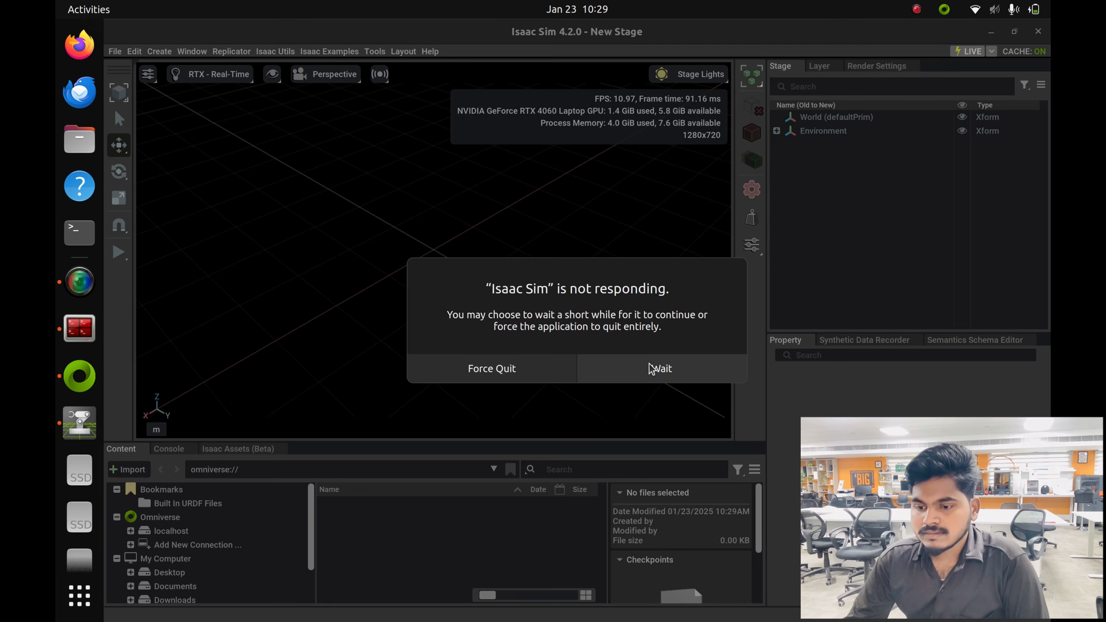
click(651, 368)
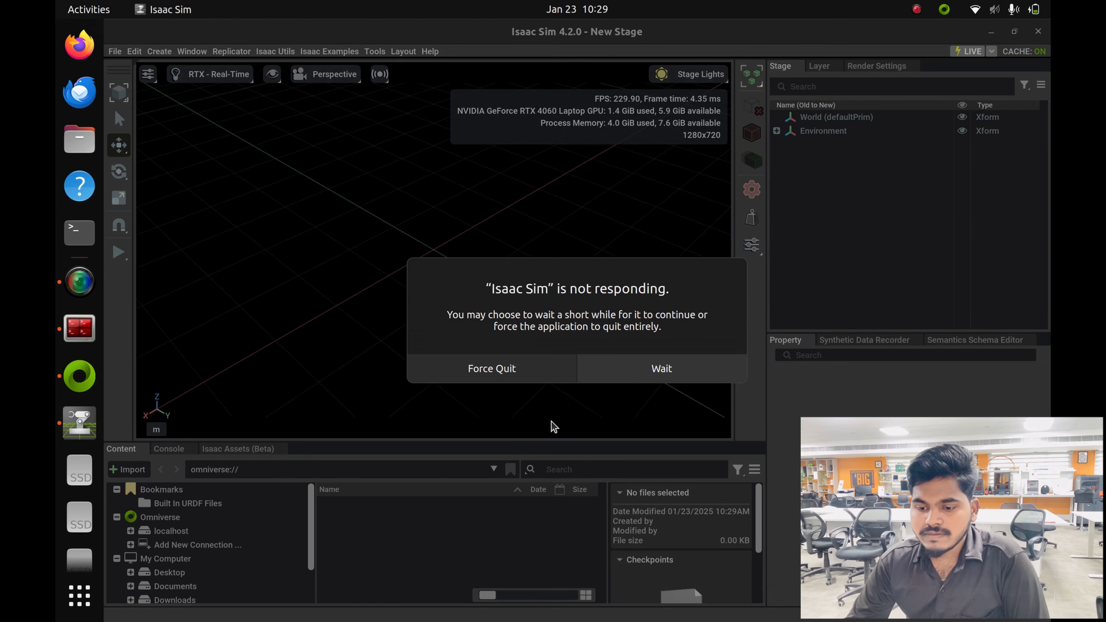
click(646, 370)
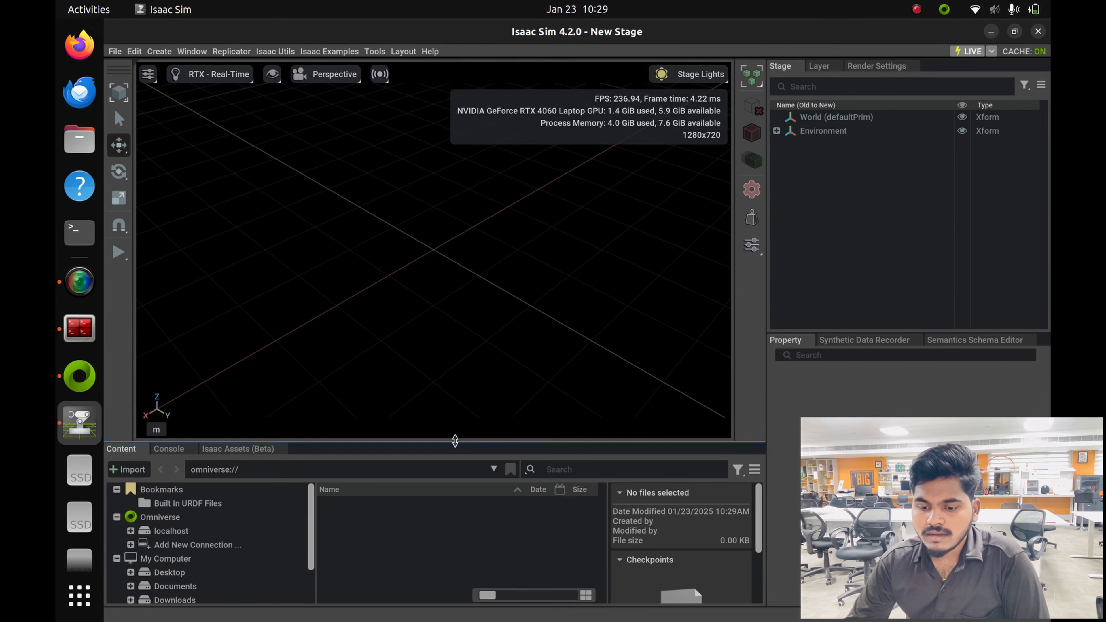
drag(453, 442, 470, 304)
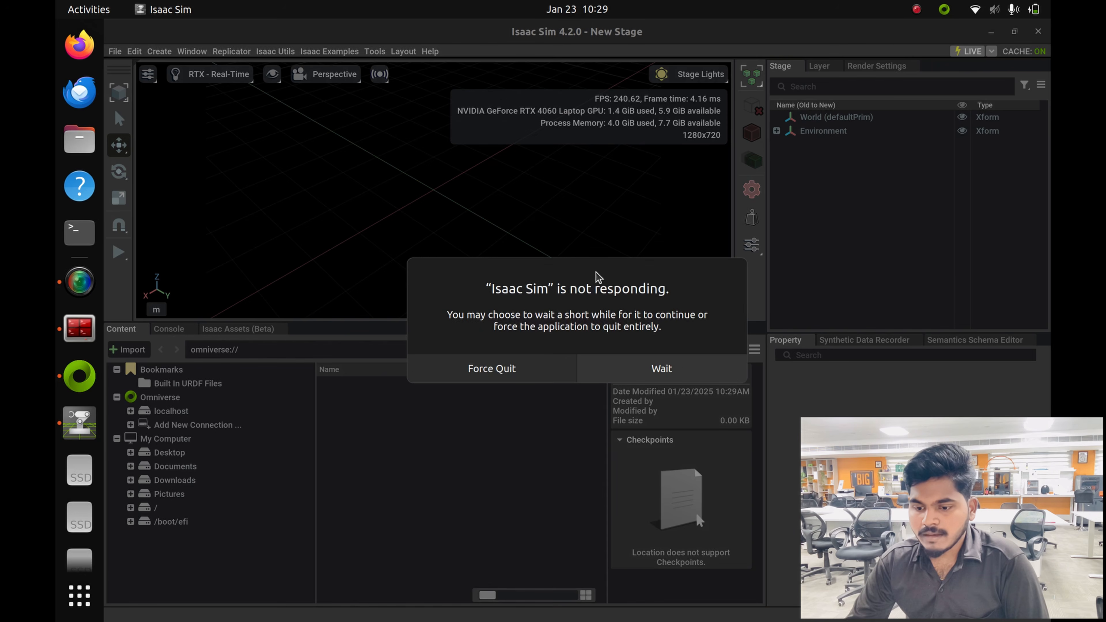
click(691, 369)
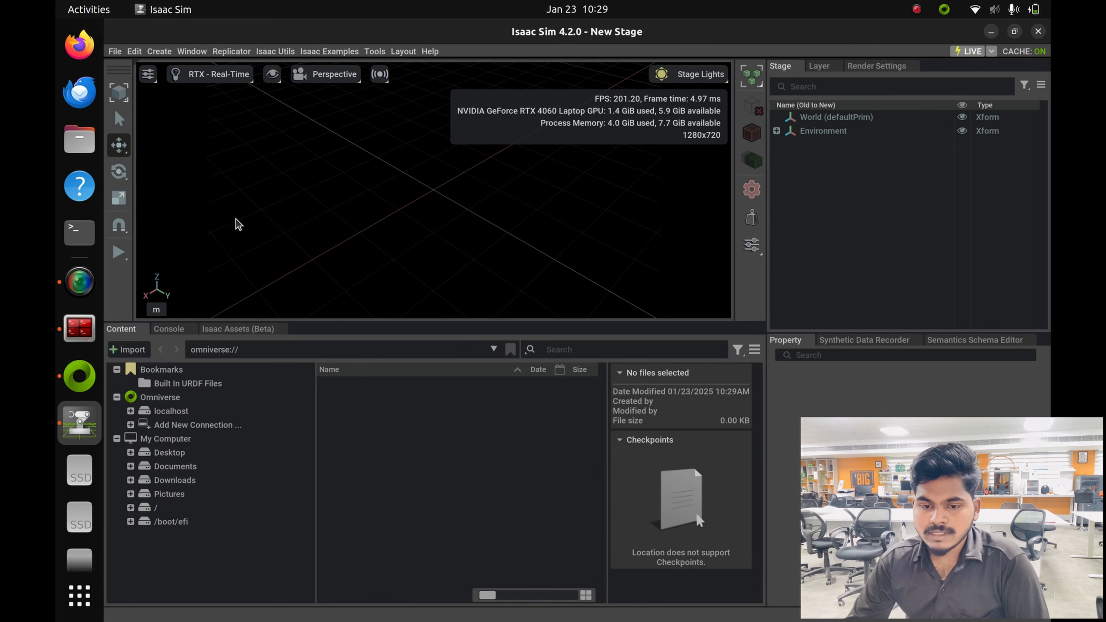
Add the Isaac Simple Room environment to the new stage, choosing to wait whenever the application stops responding.
click(157, 52)
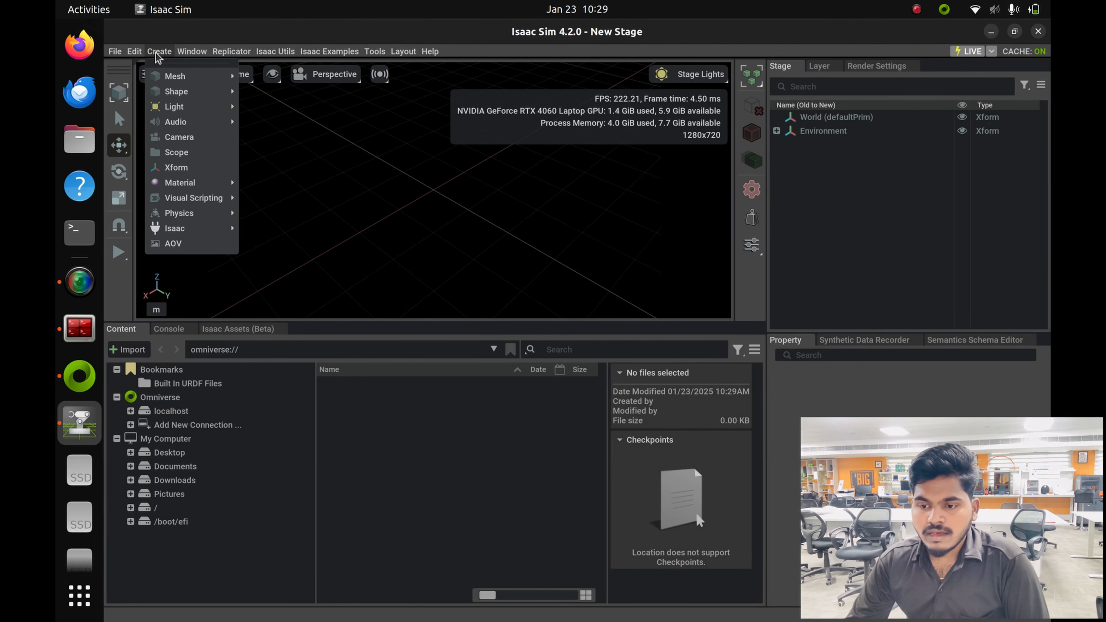
mouse_move(183, 220)
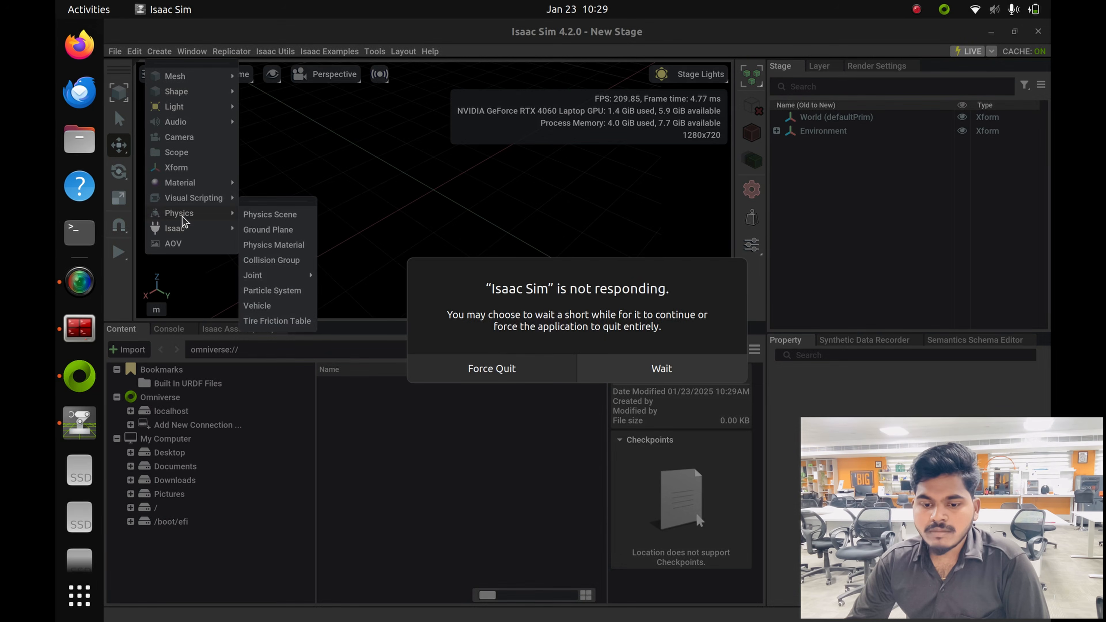
click(660, 370)
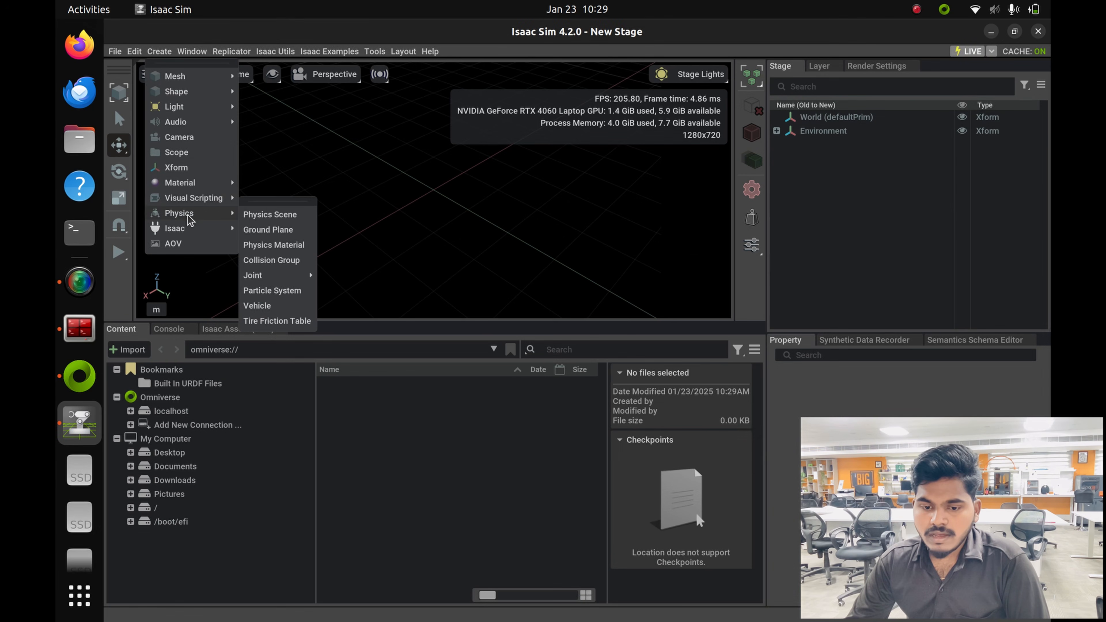
mouse_move(201, 235)
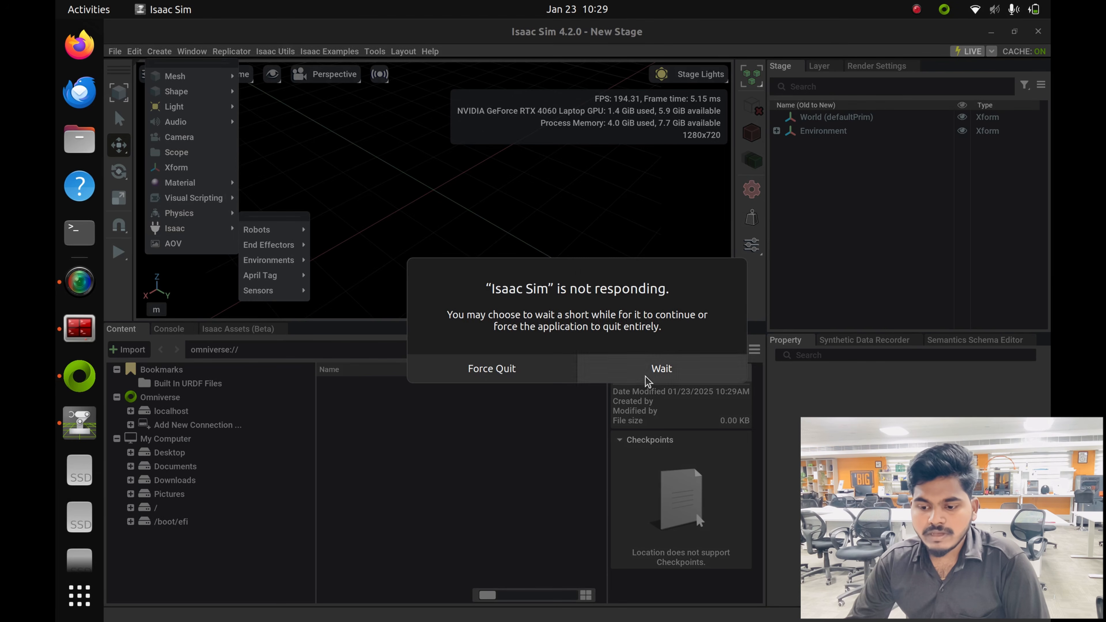
click(648, 380)
mouse_move(209, 75)
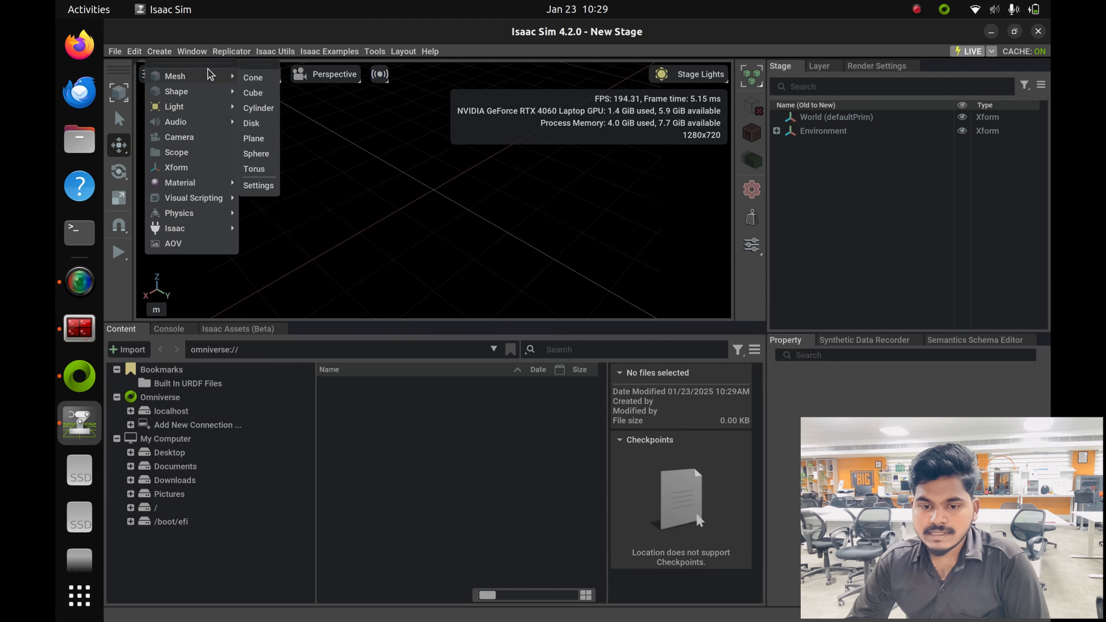
mouse_move(218, 232)
mouse_move(278, 244)
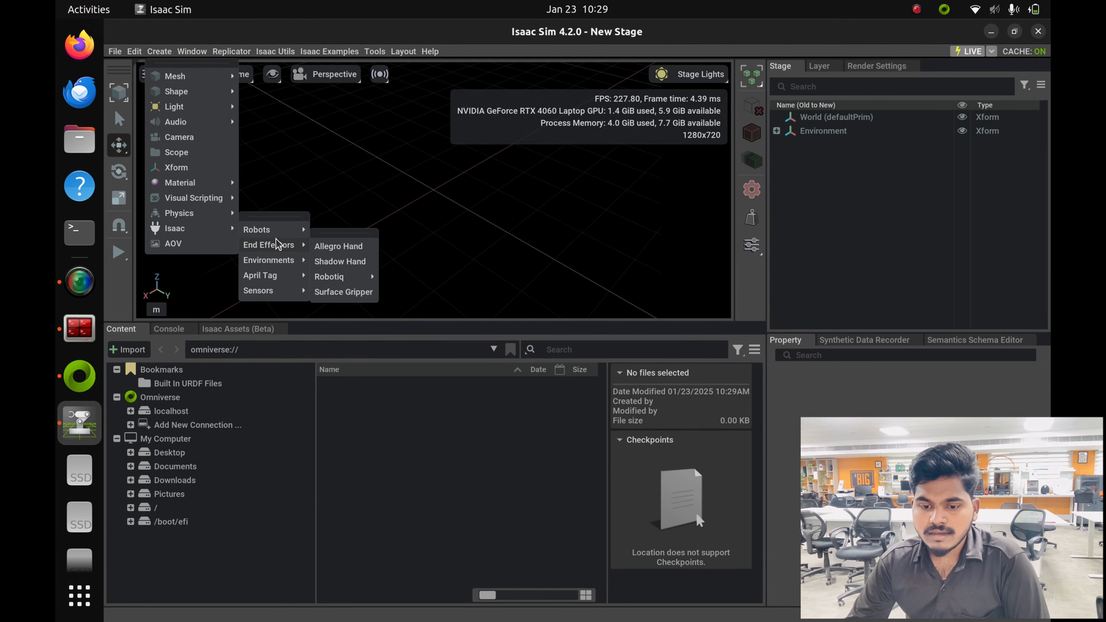
click(390, 326)
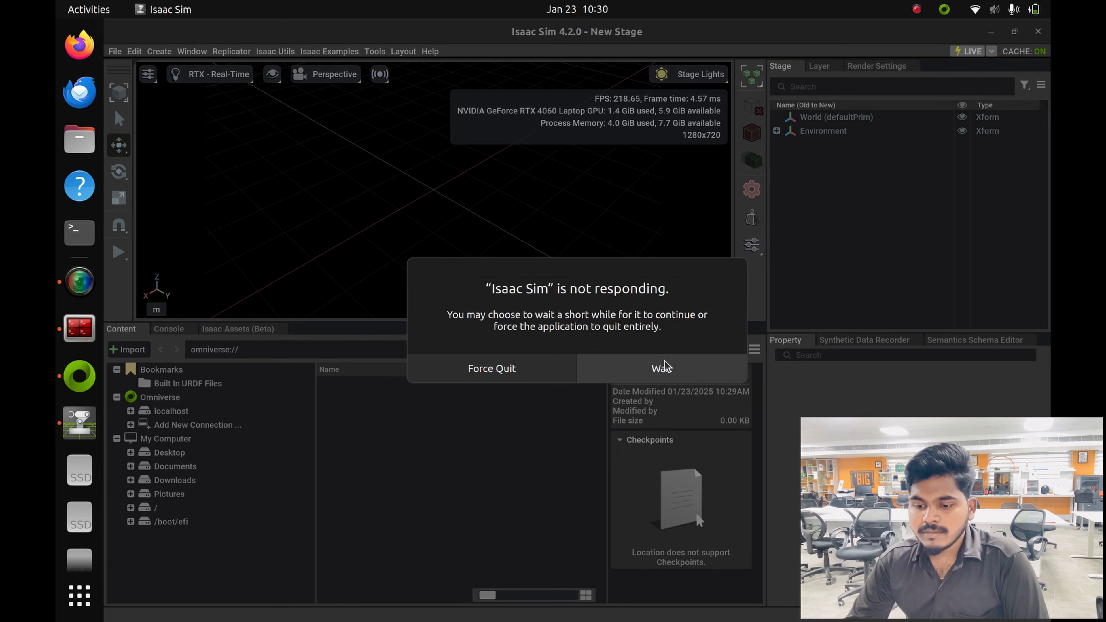
click(664, 368)
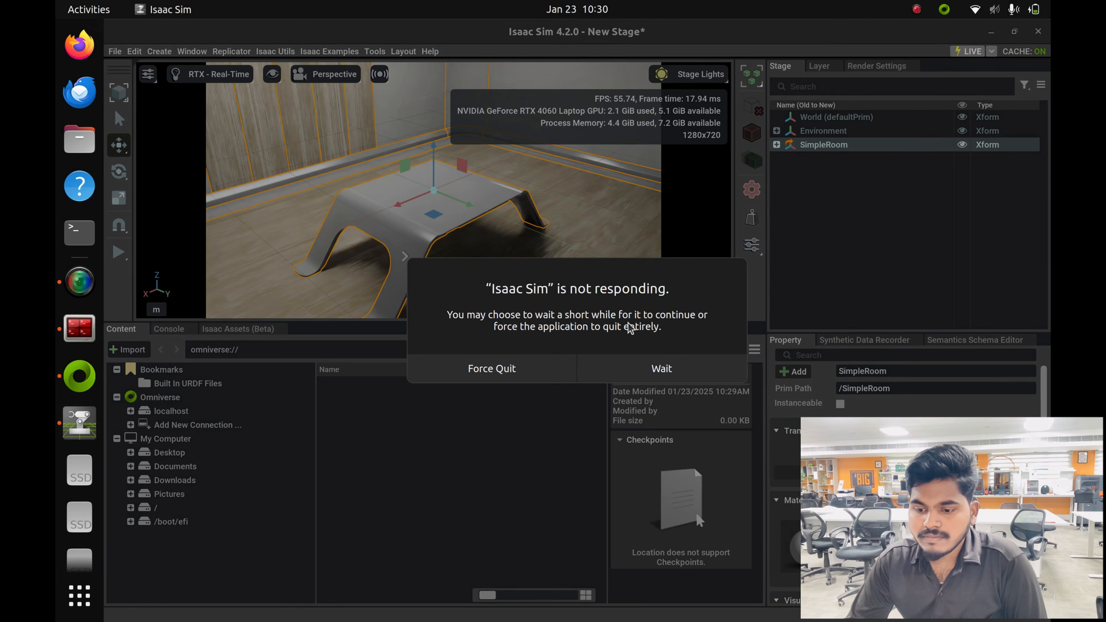
click(627, 366)
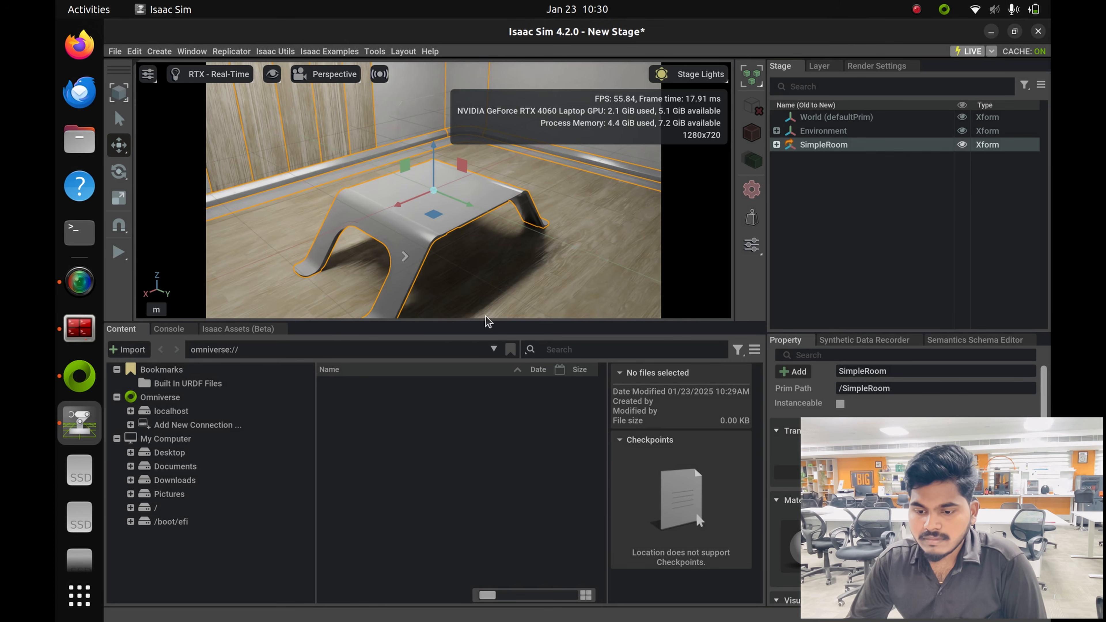
Deselect the room and adjust the height split between the viewport and the content browser.
drag(491, 321, 479, 479)
right_drag(532, 339, 519, 262)
click(637, 363)
click(830, 245)
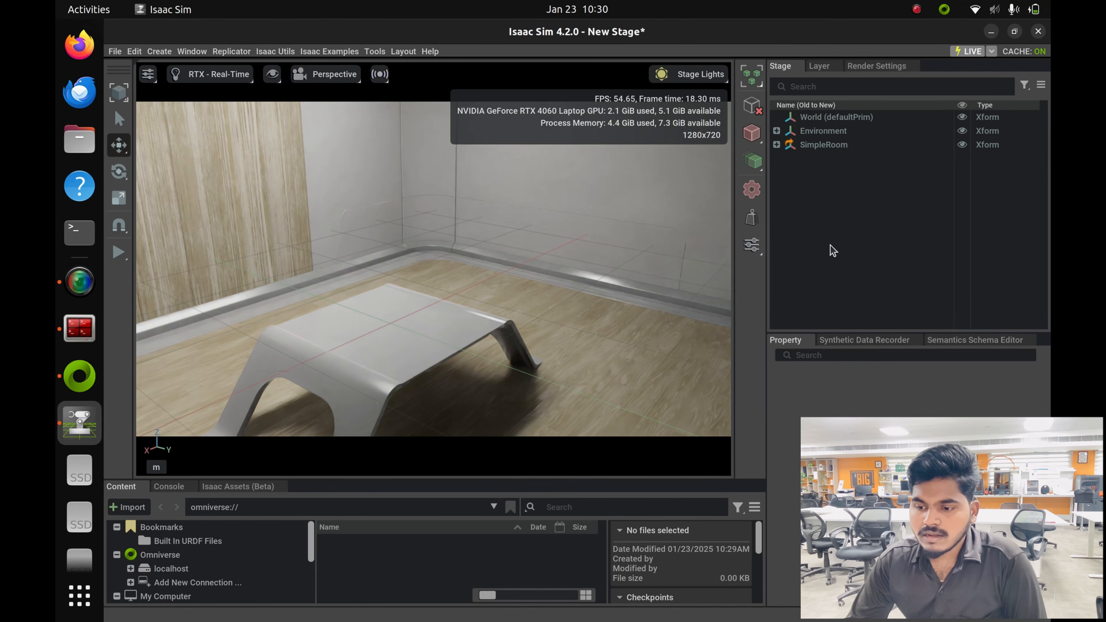
drag(490, 479, 535, 339)
click(695, 371)
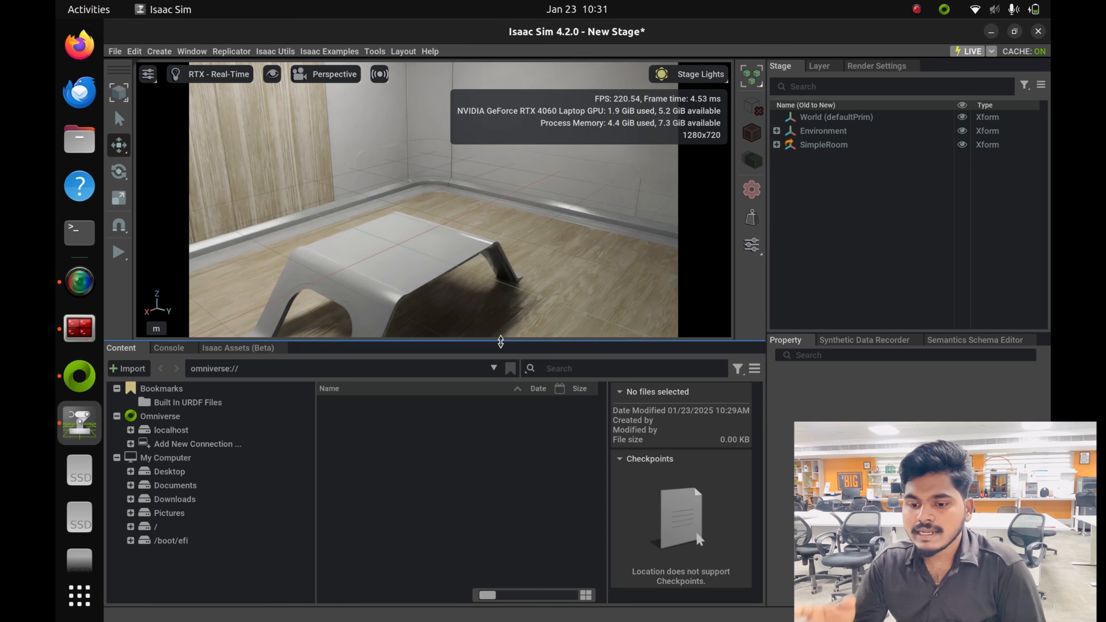
drag(500, 341, 549, 377)
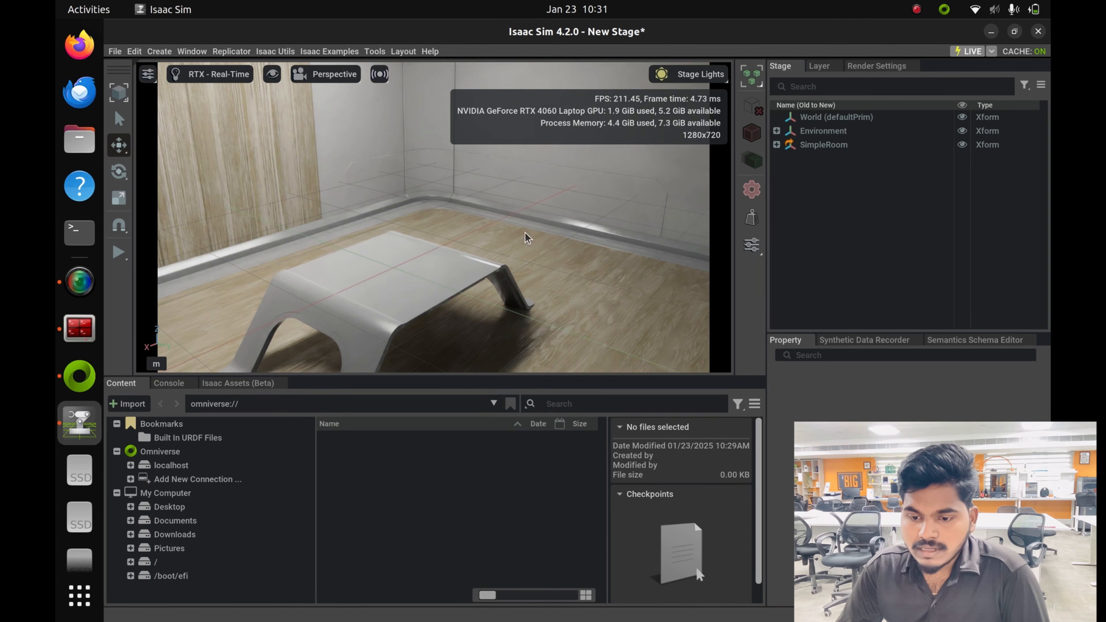
In the URDF Importer, turn off Fix Base Link and set the joint drive type to Velocity.
click(281, 54)
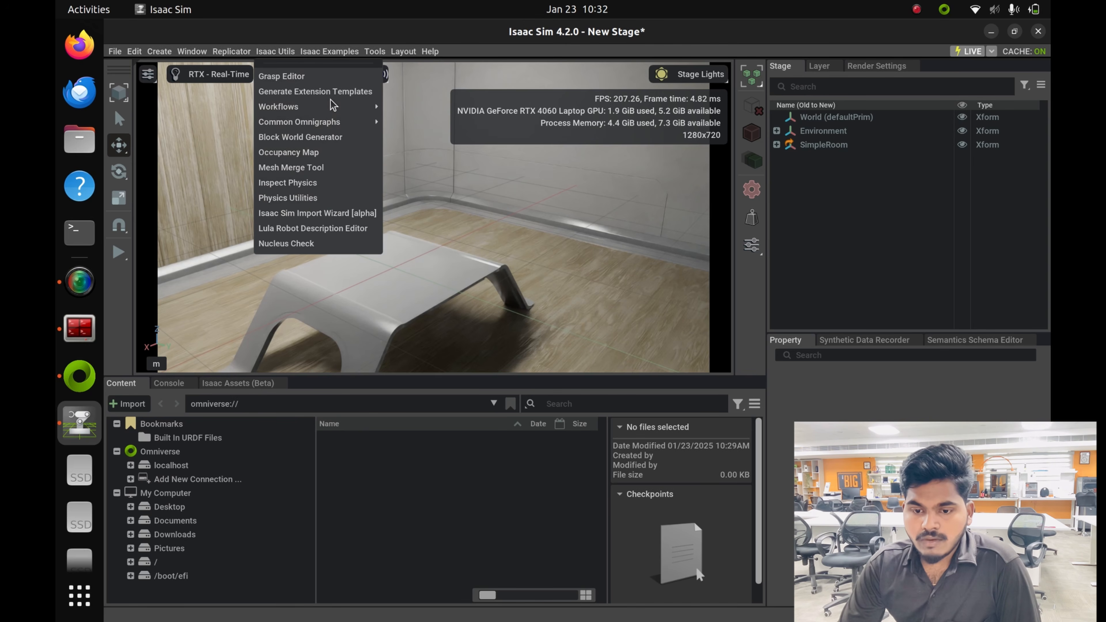
mouse_move(333, 108)
click(407, 109)
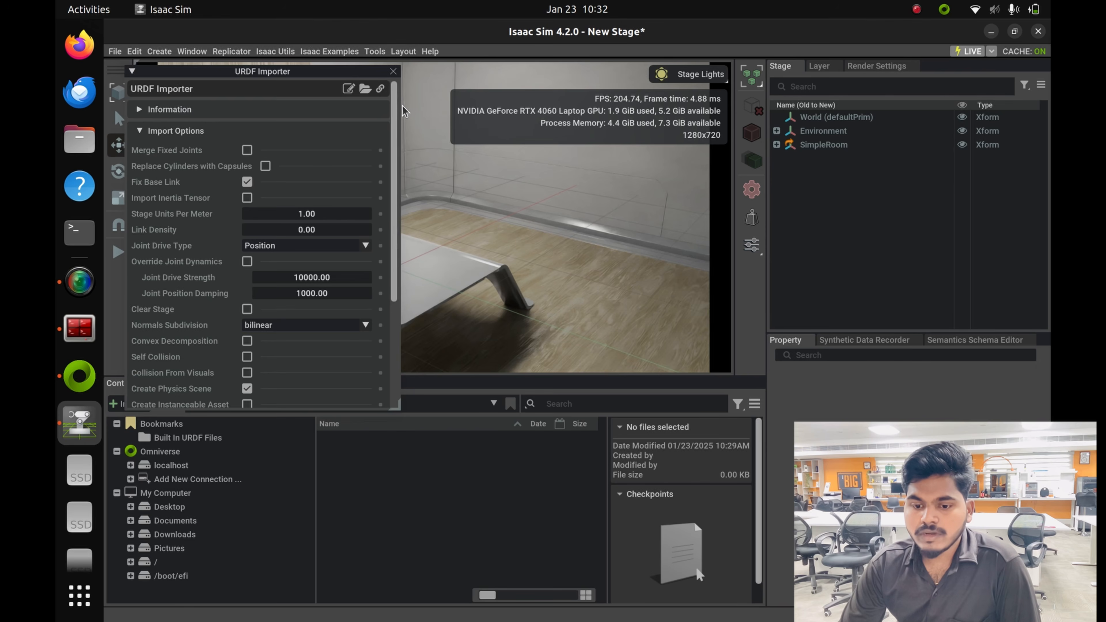
scroll(273, 196, down, 3)
scroll(272, 196, up, 3)
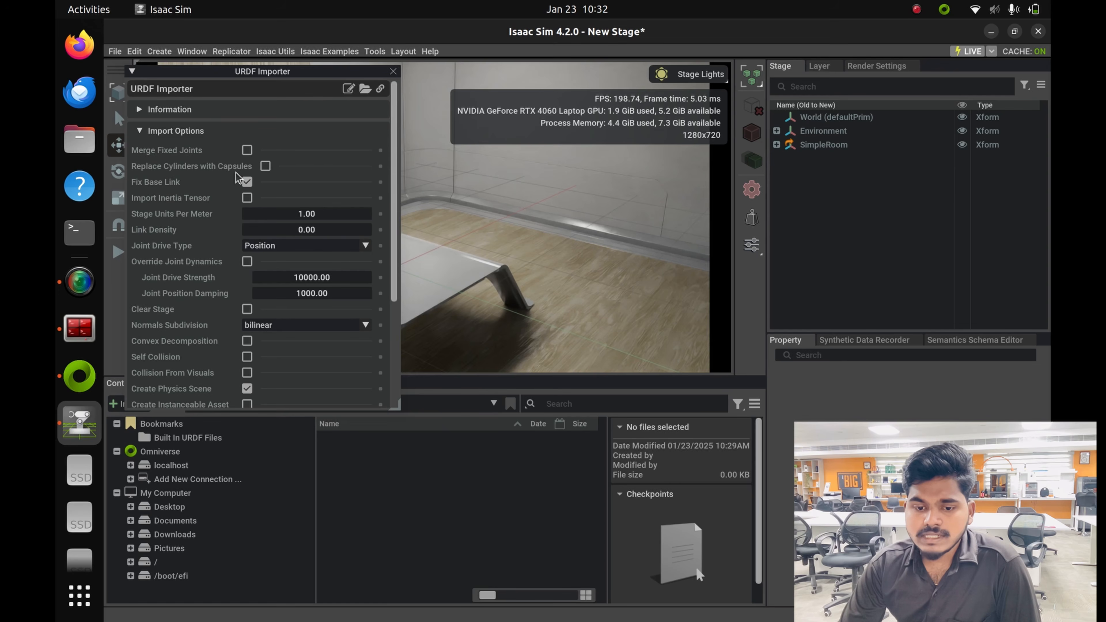
click(249, 183)
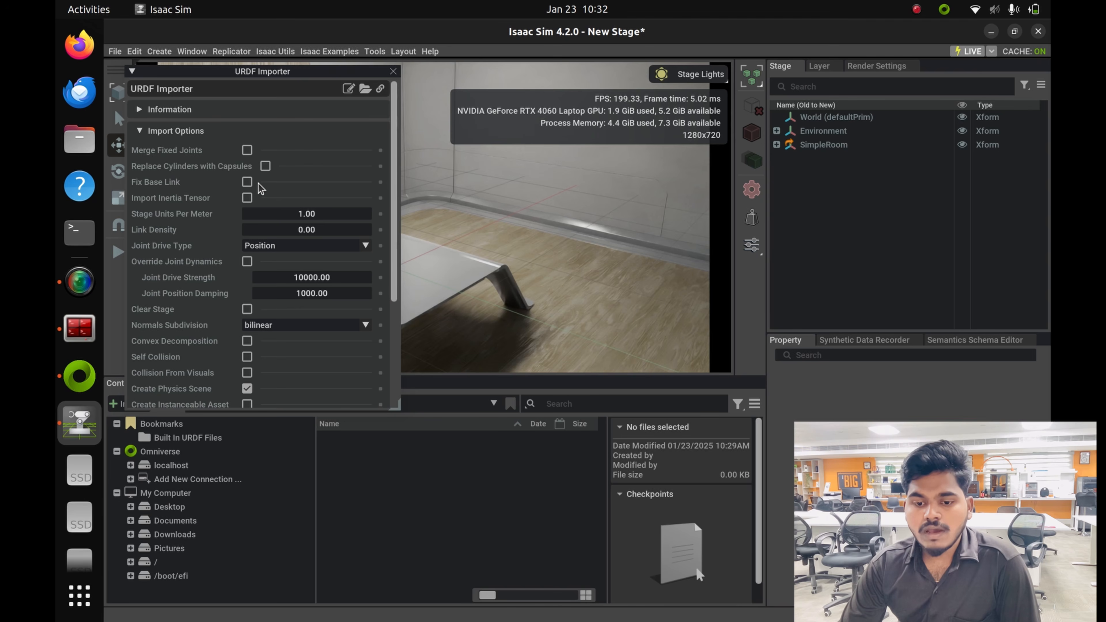
click(310, 248)
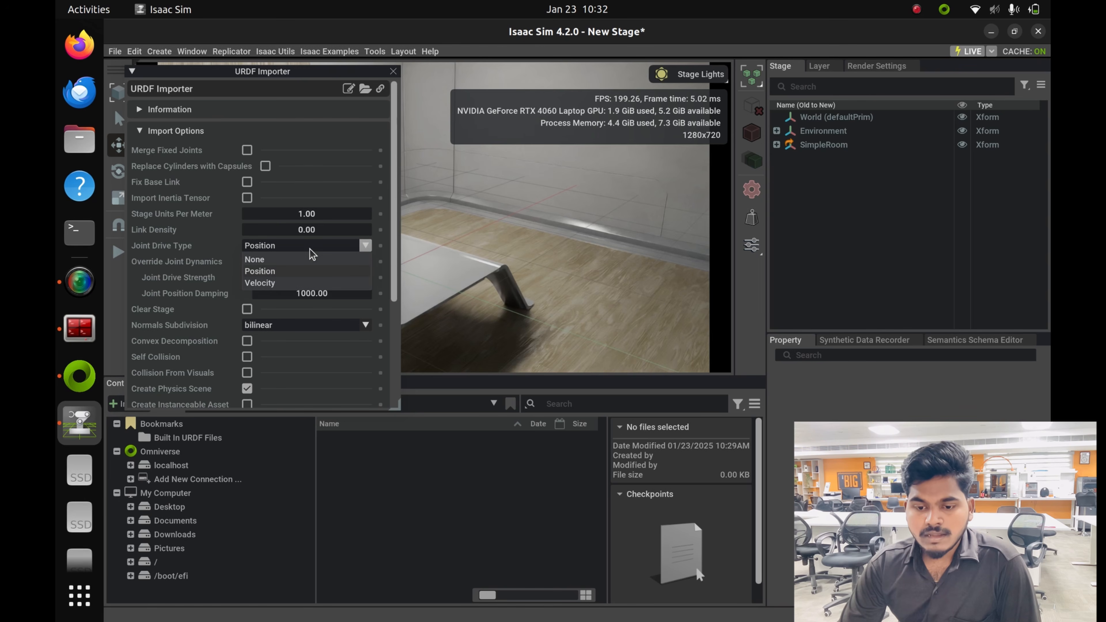
click(266, 283)
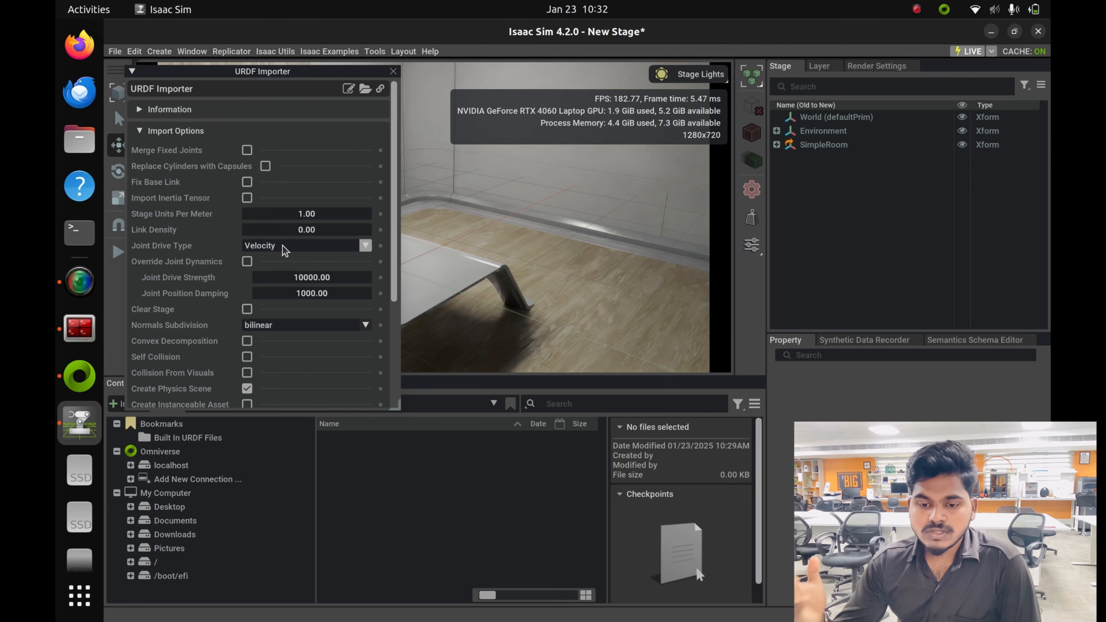
Browse for the importer's input file and open the turtle workspace folder inside the user's home directory.
scroll(269, 331, down, 5)
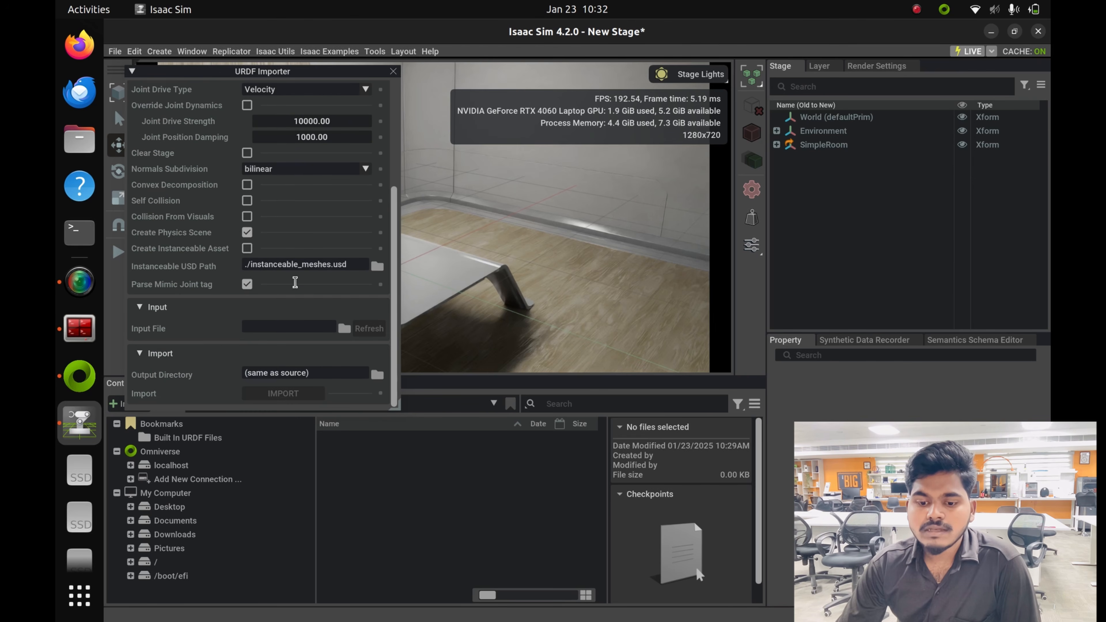
click(344, 328)
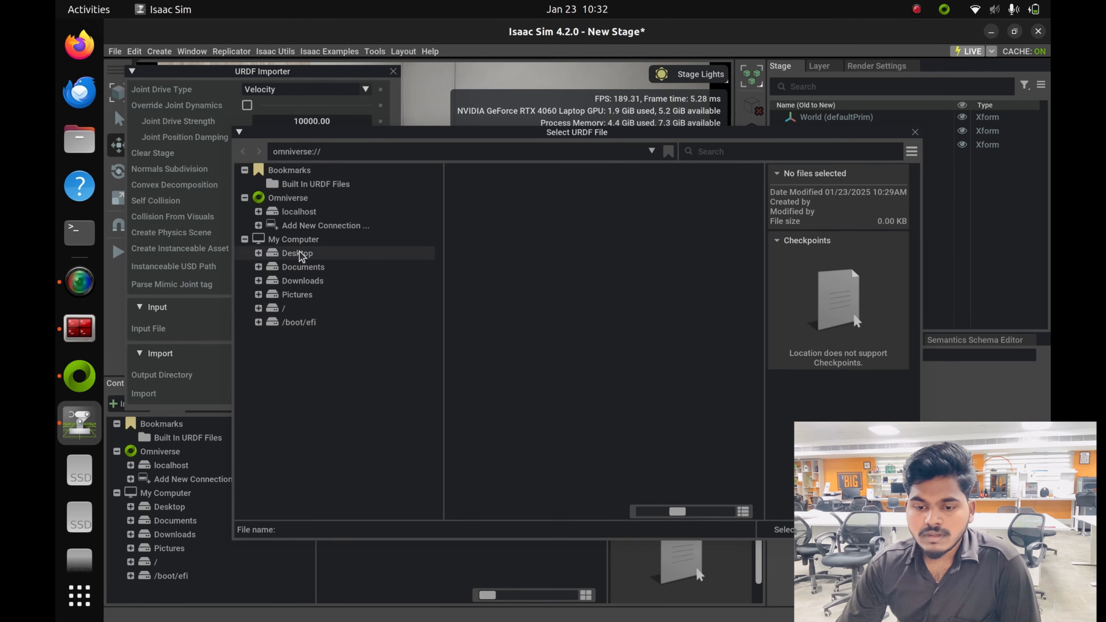
click(313, 309)
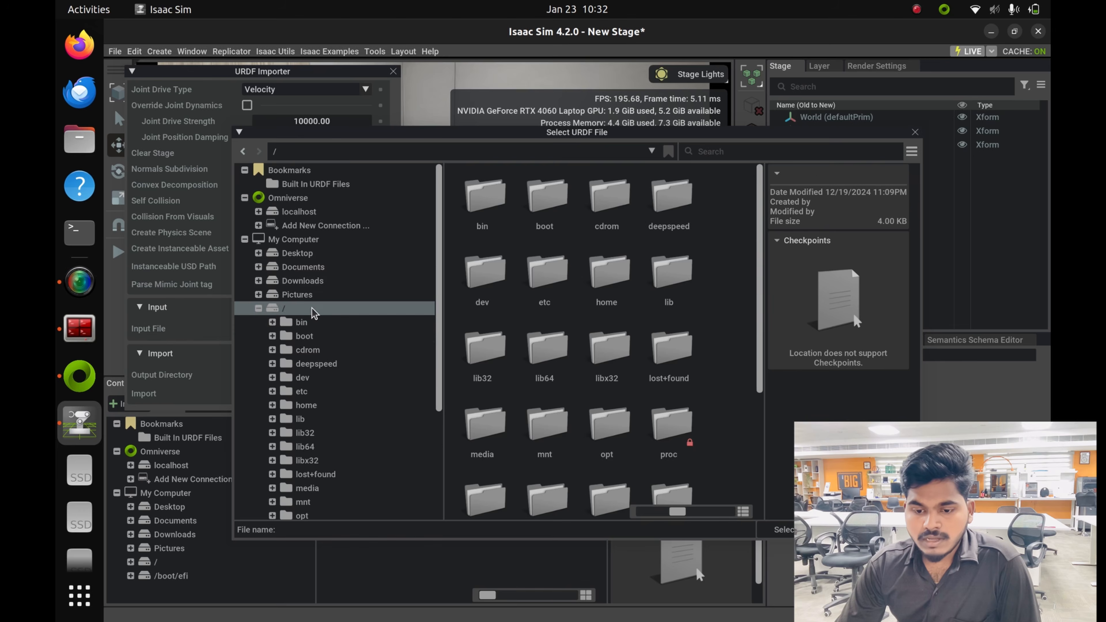
click(612, 278)
double_click(612, 278)
double_click(481, 209)
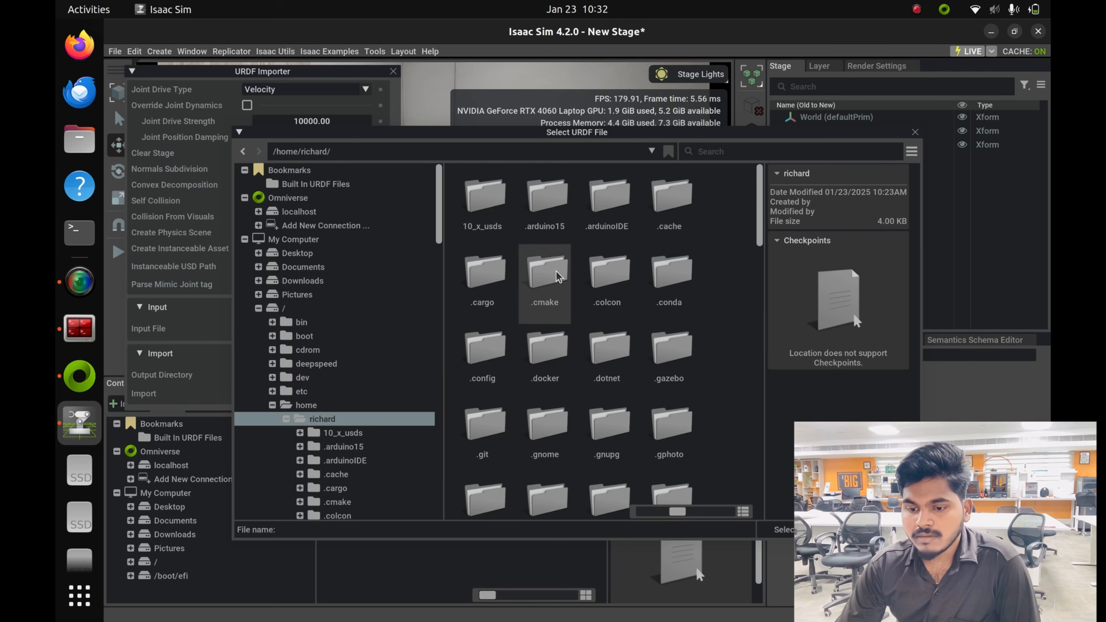
scroll(513, 370, down, 10)
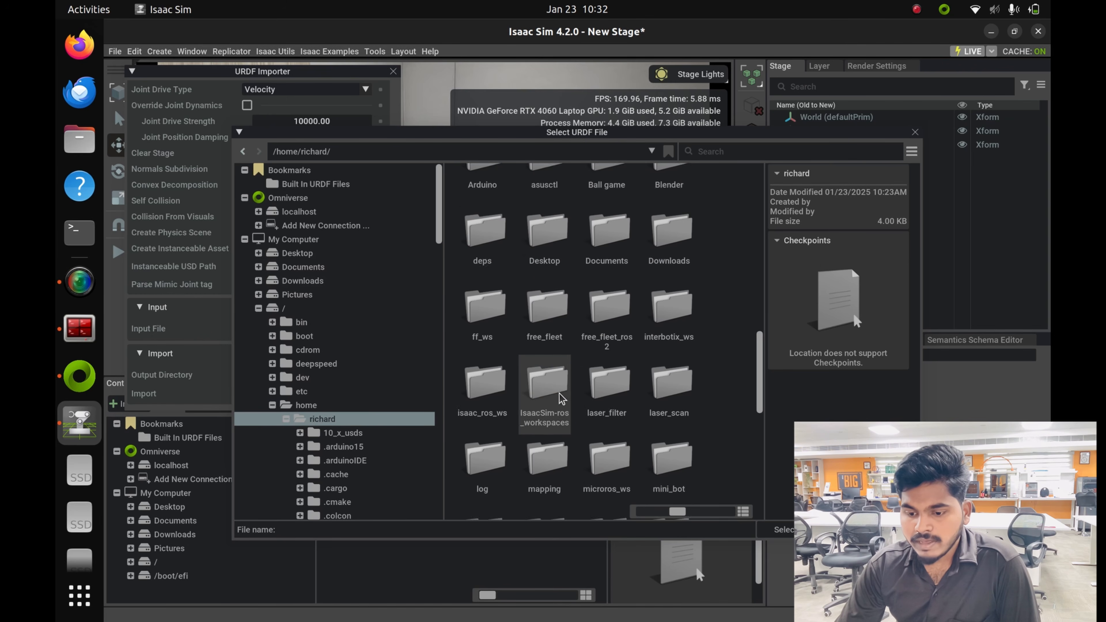
scroll(553, 391, down, 5)
double_click(543, 407)
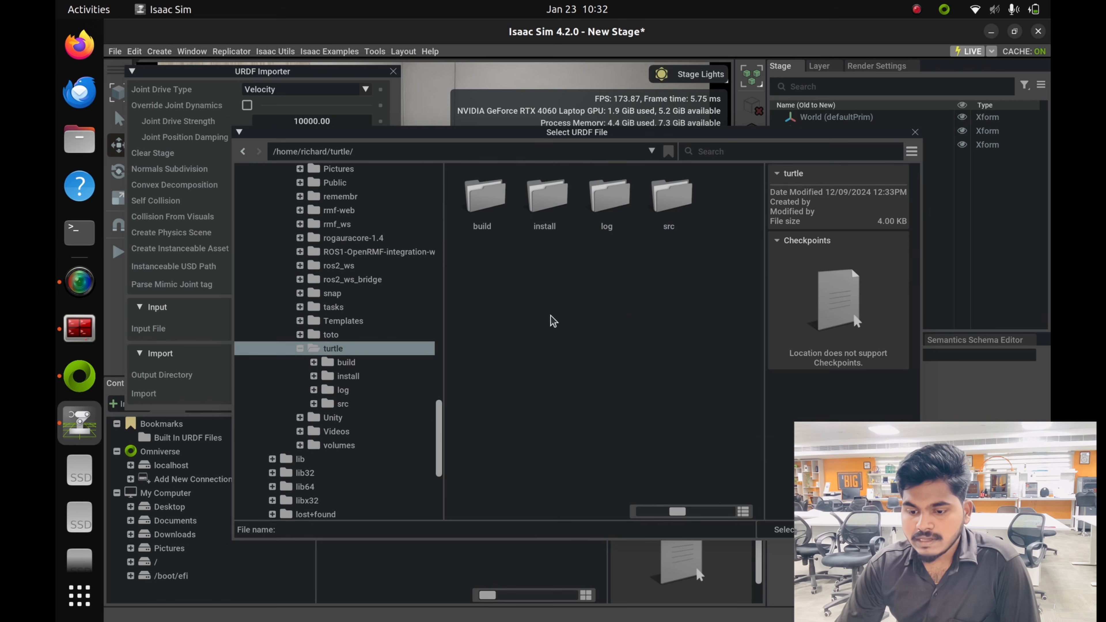
Select turtlebot3_burger.urdf from src/turtlebot3/turtlebot3_description/urdf as the input file.
double_click(662, 210)
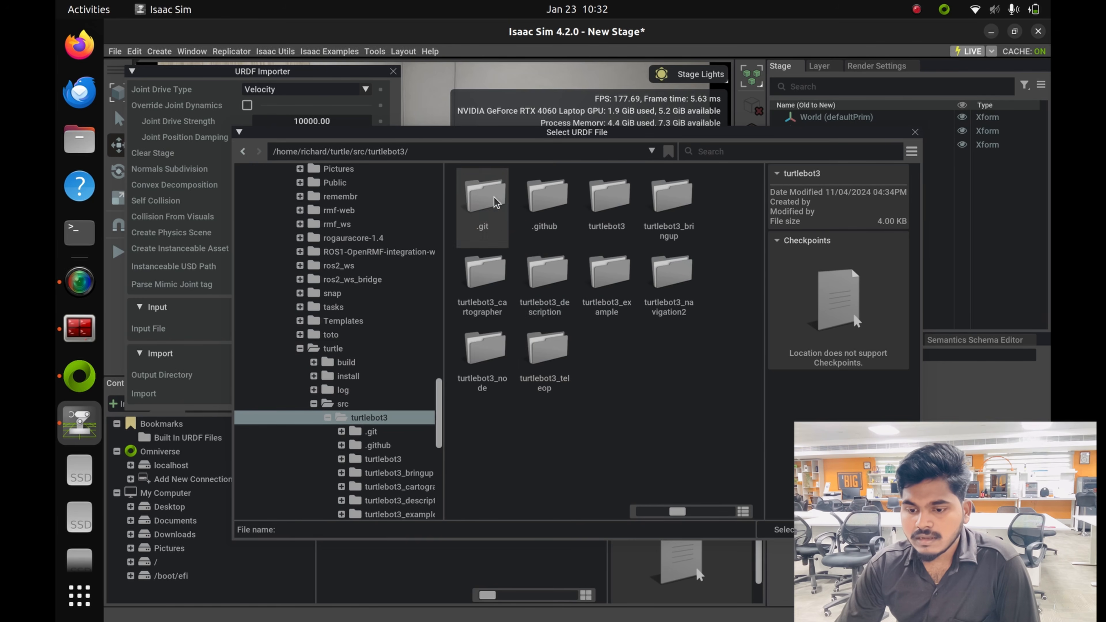
double_click(543, 277)
double_click(607, 198)
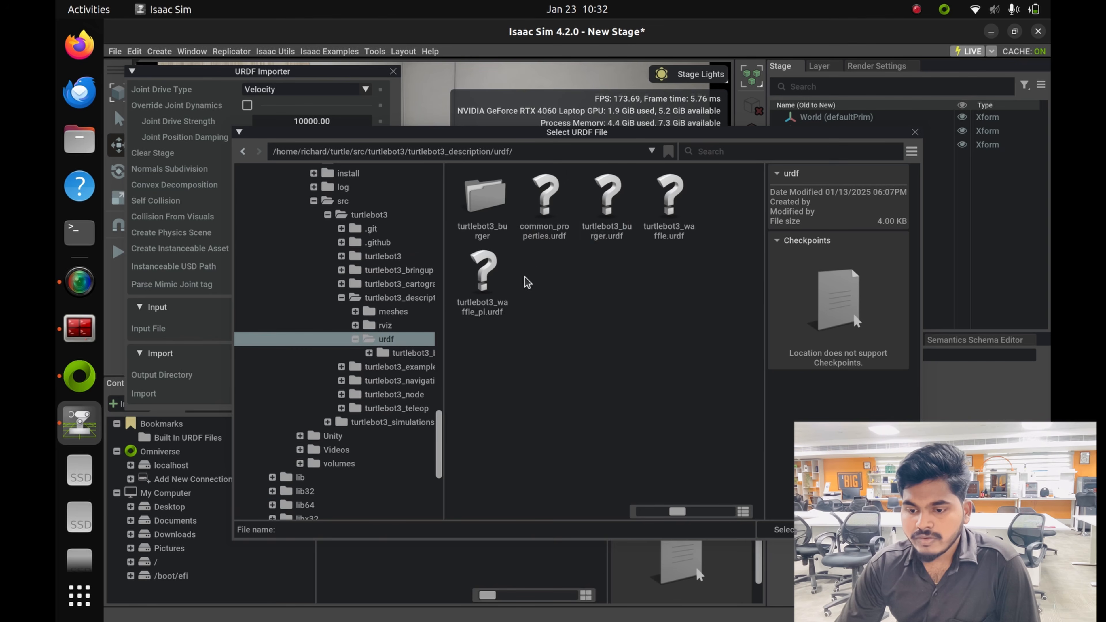
click(593, 224)
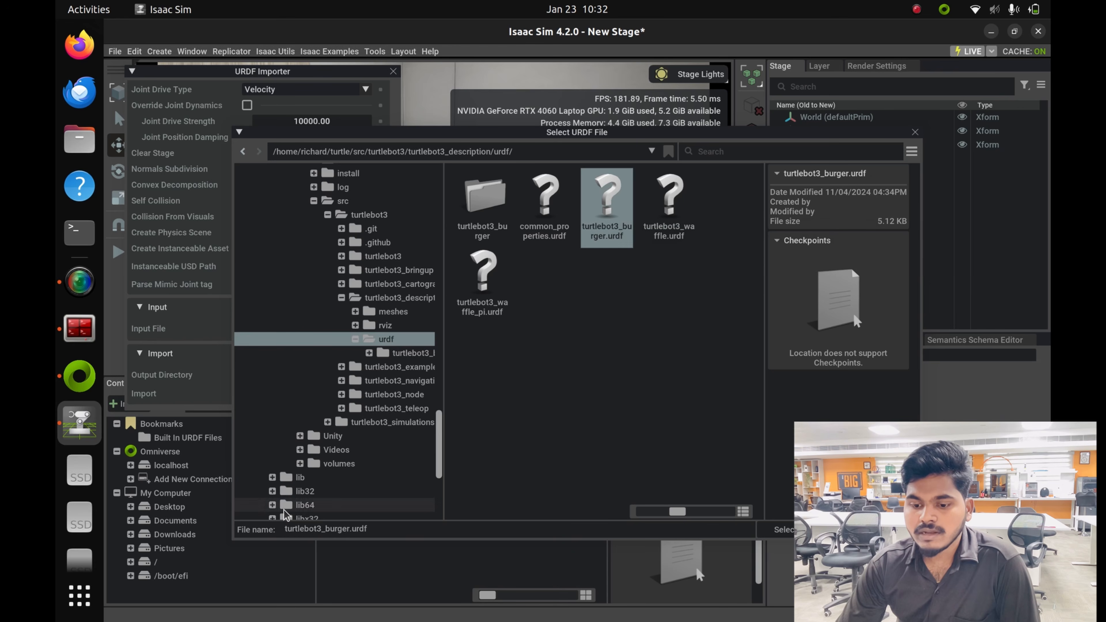
click(771, 533)
Import the TurtleBot3 Burger robot into the stage, keeping the output directory the same as the source.
scroll(340, 373, down, 1)
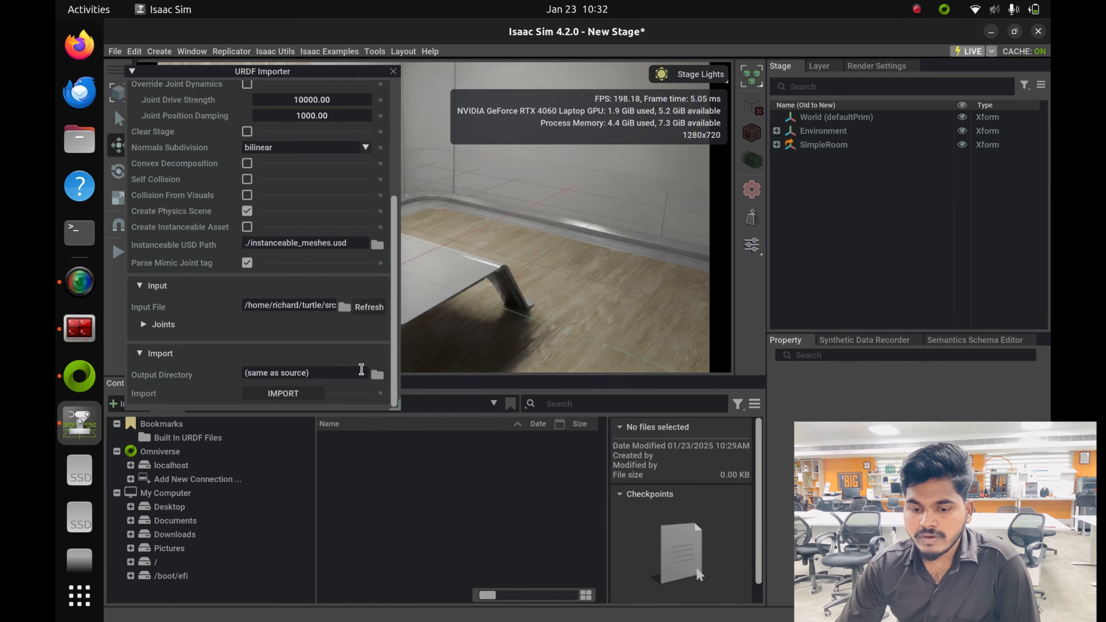
click(264, 397)
click(499, 358)
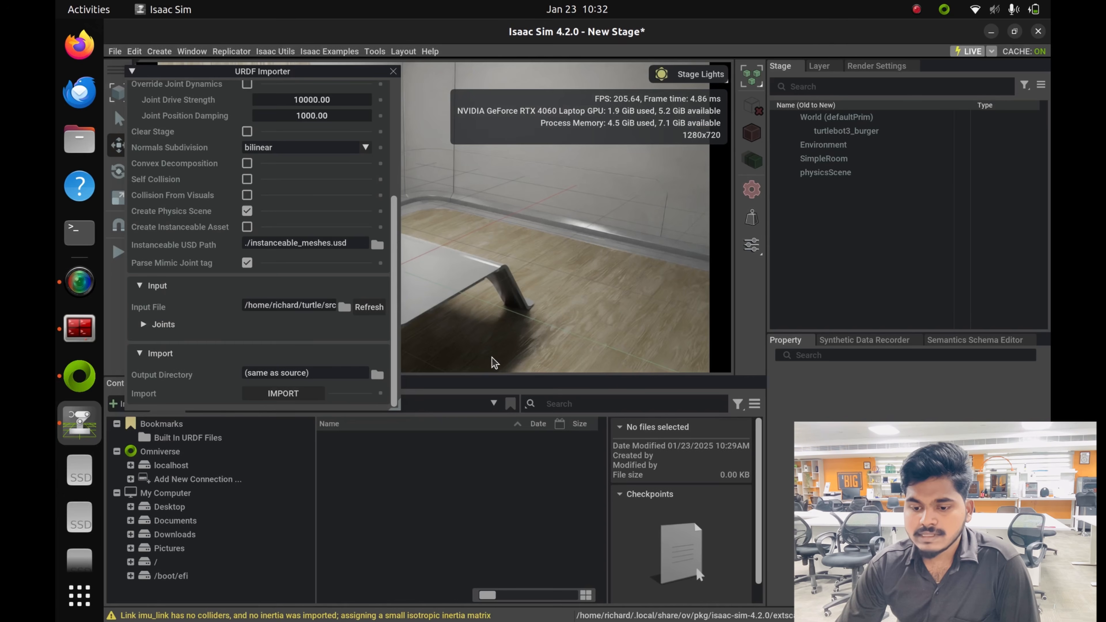
right_drag(504, 307, 422, 170)
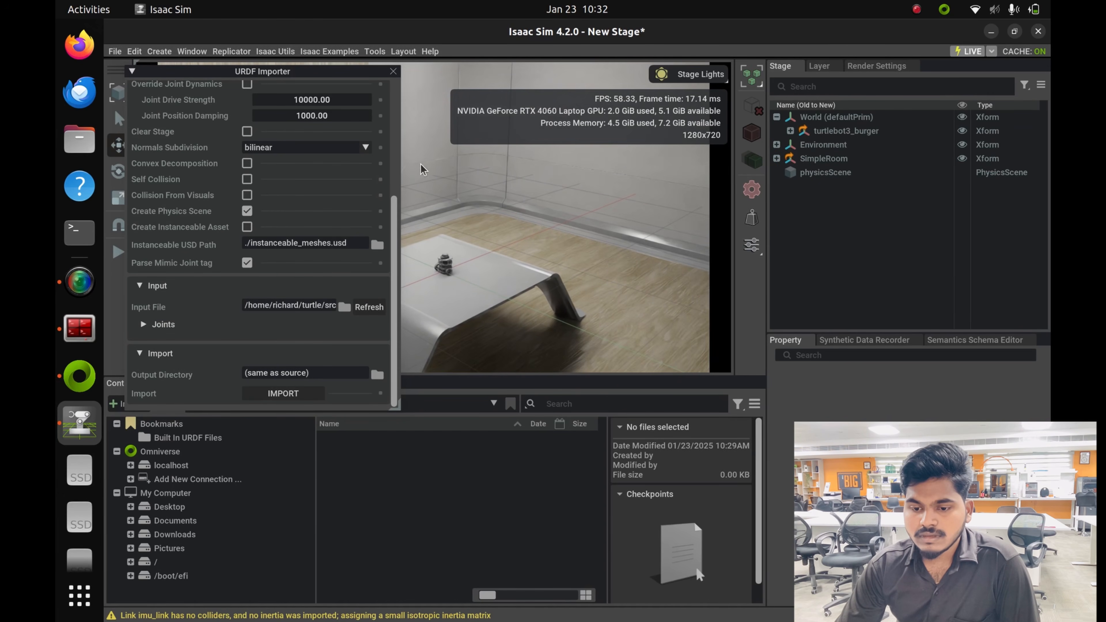
Close the URDF Importer and enlarge the viewport for a closer view of the robot on the table.
click(393, 71)
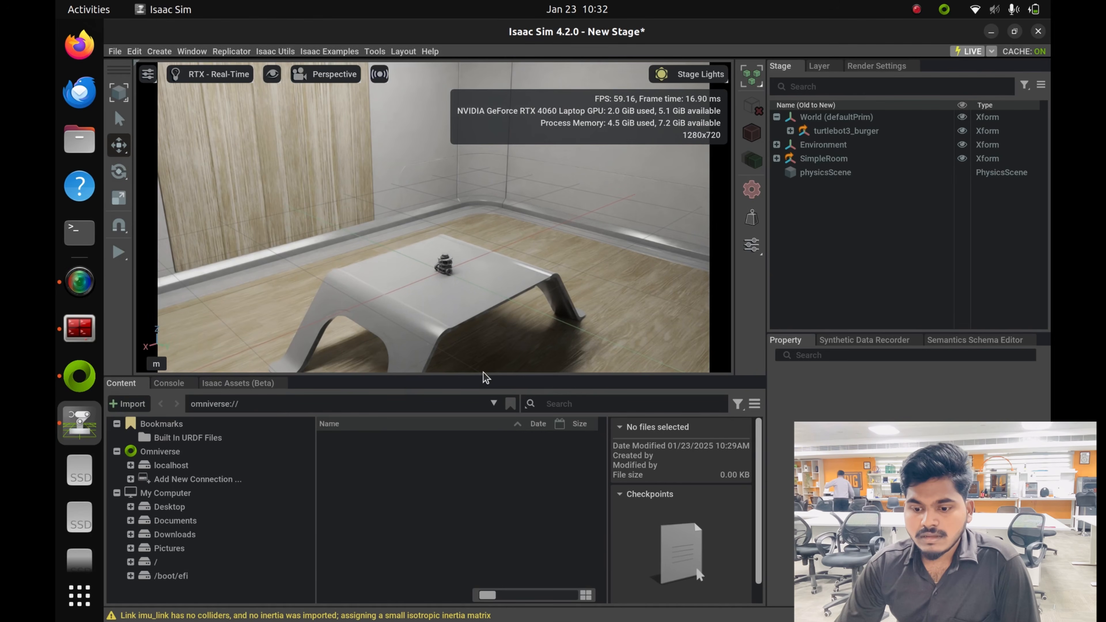
drag(485, 378, 479, 532)
scroll(457, 431, up, 5)
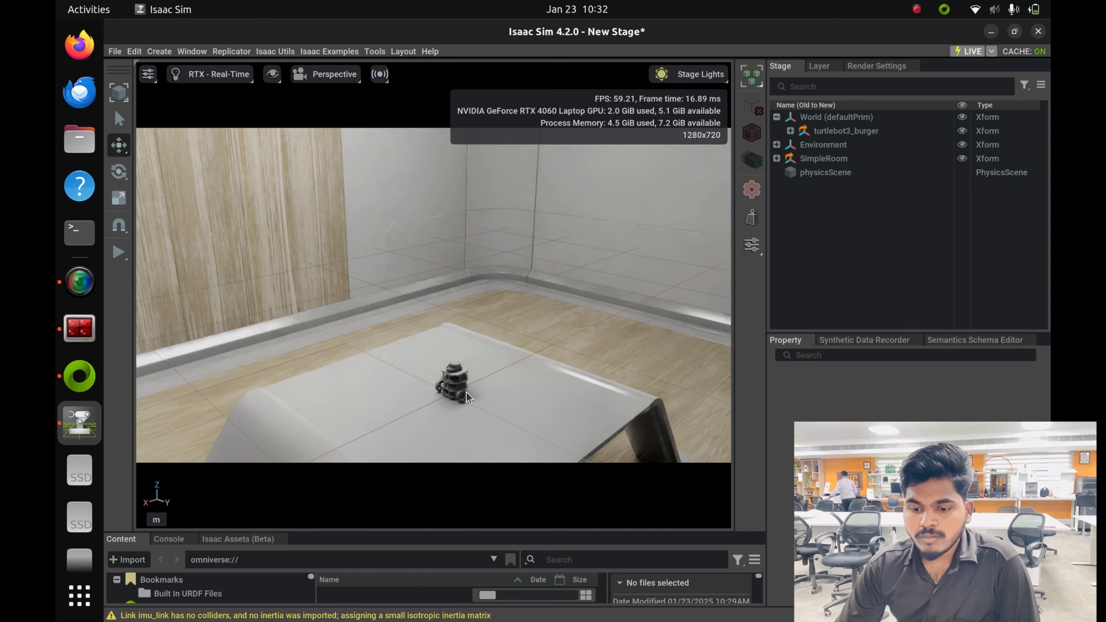
right_drag(605, 429, 627, 442)
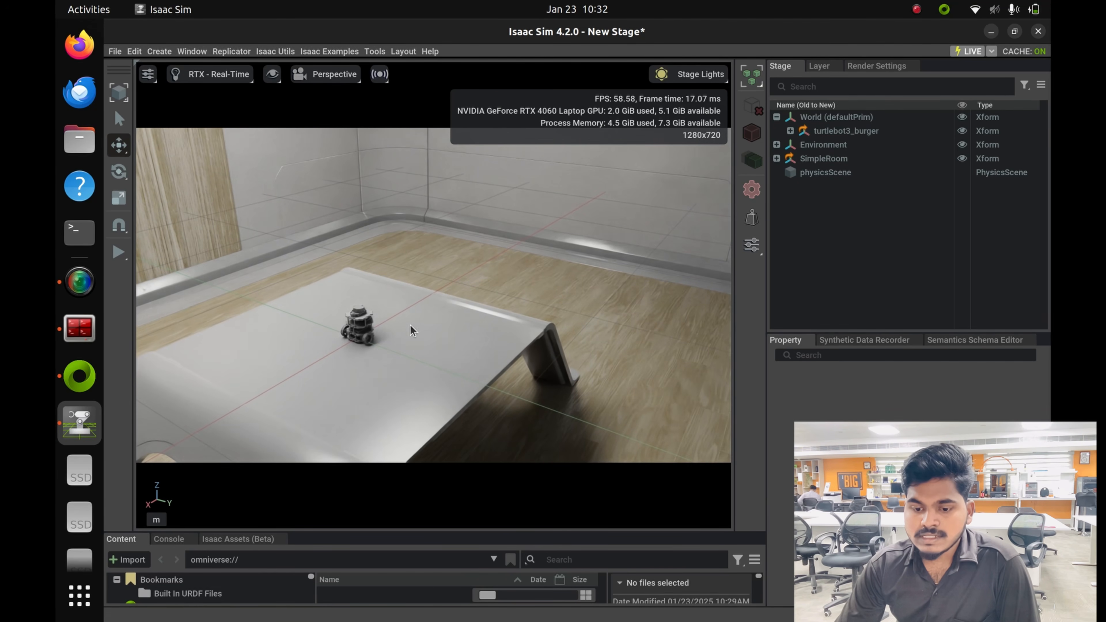
Move turtlebot3_burger along the Y axis off the tabletop until it is past the table's edge.
click(358, 322)
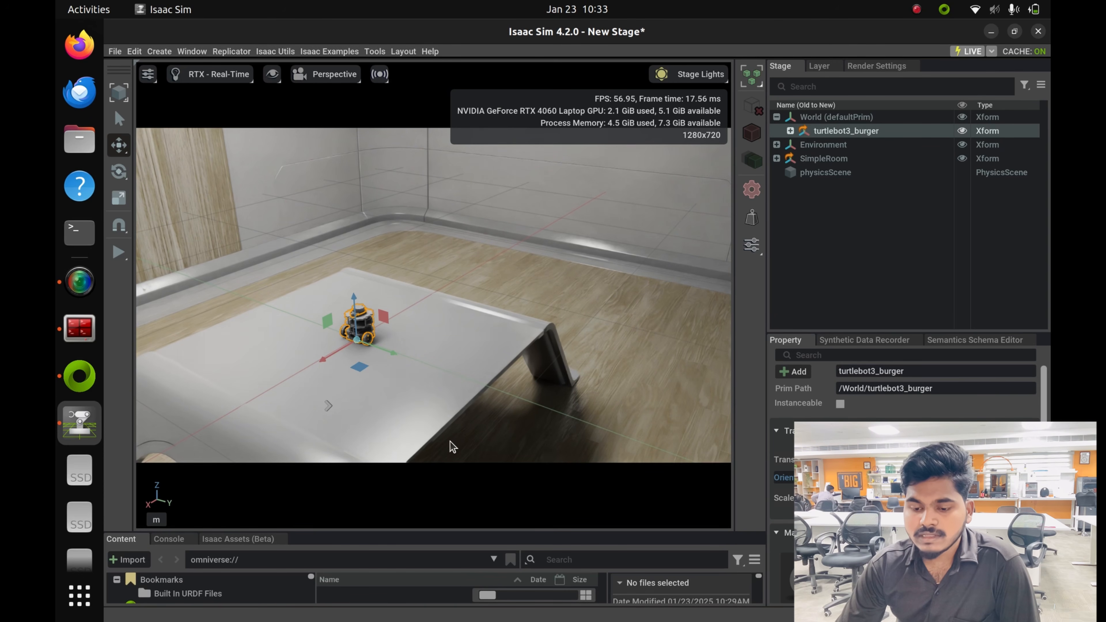
right_drag(427, 373, 444, 400)
drag(314, 355, 542, 387)
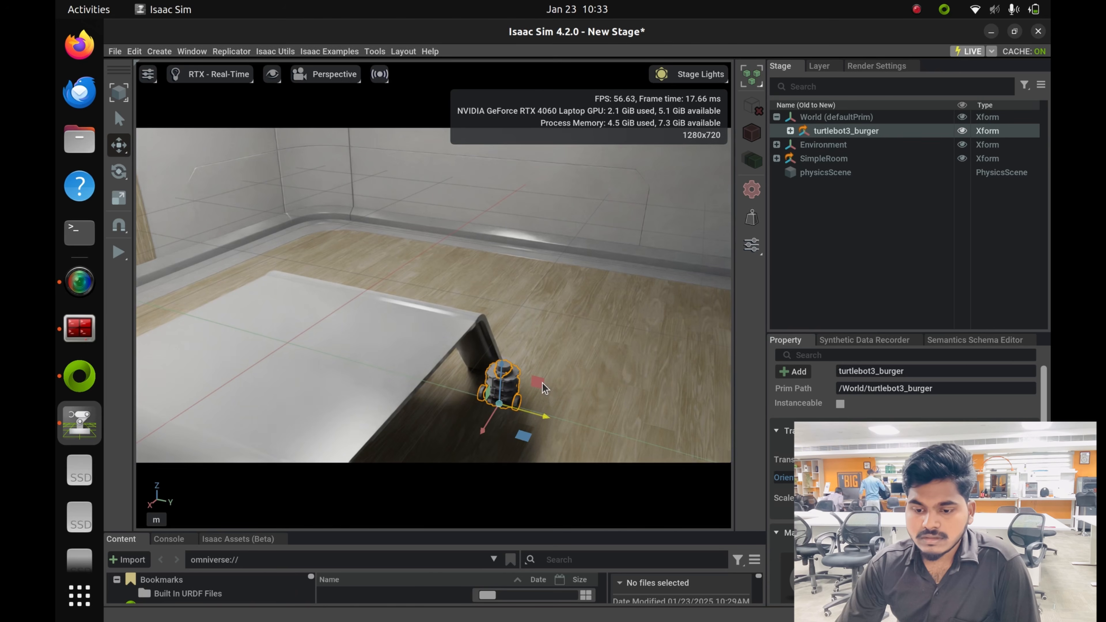
Lower turtlebot3_burger along the Z axis to the wooden floor beside the table, then deselect it.
right_drag(604, 360, 610, 386)
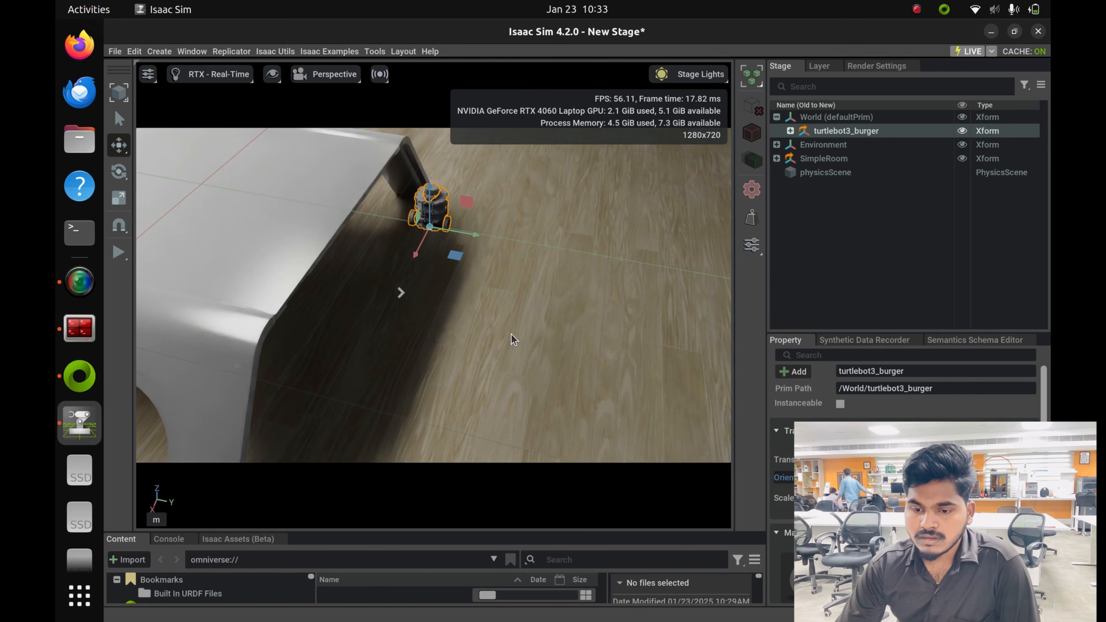
middle_drag(511, 335, 524, 278)
right_drag(522, 298, 539, 228)
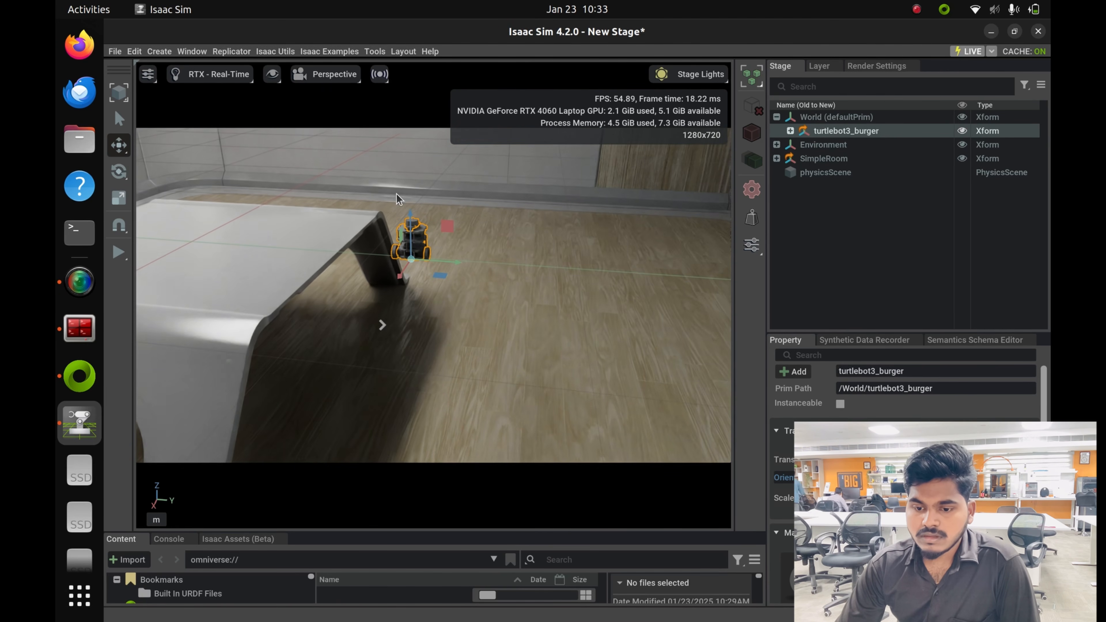
drag(412, 220, 450, 361)
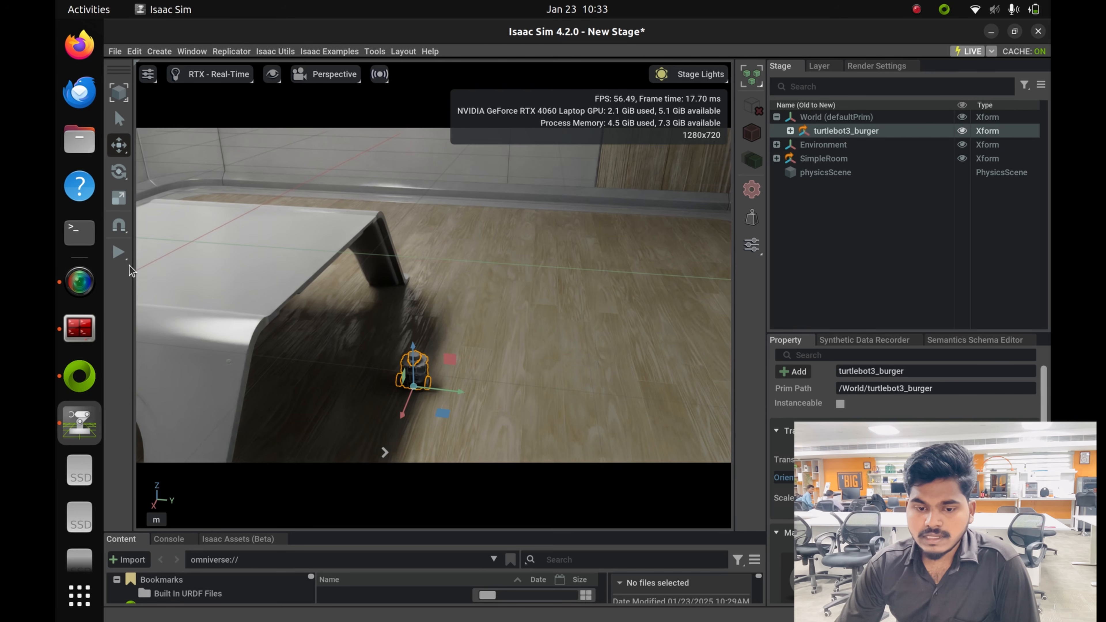
click(854, 262)
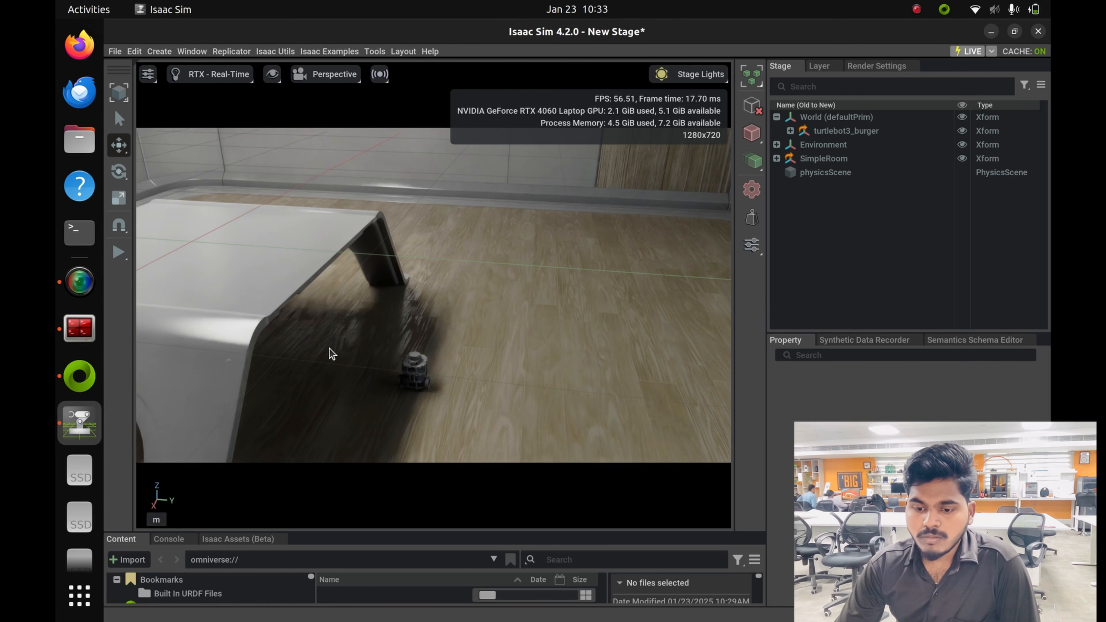
Raise turtlebot3_burger slightly above the floor, then run and stop the simulation to test how it lands.
click(412, 365)
drag(412, 355, 412, 334)
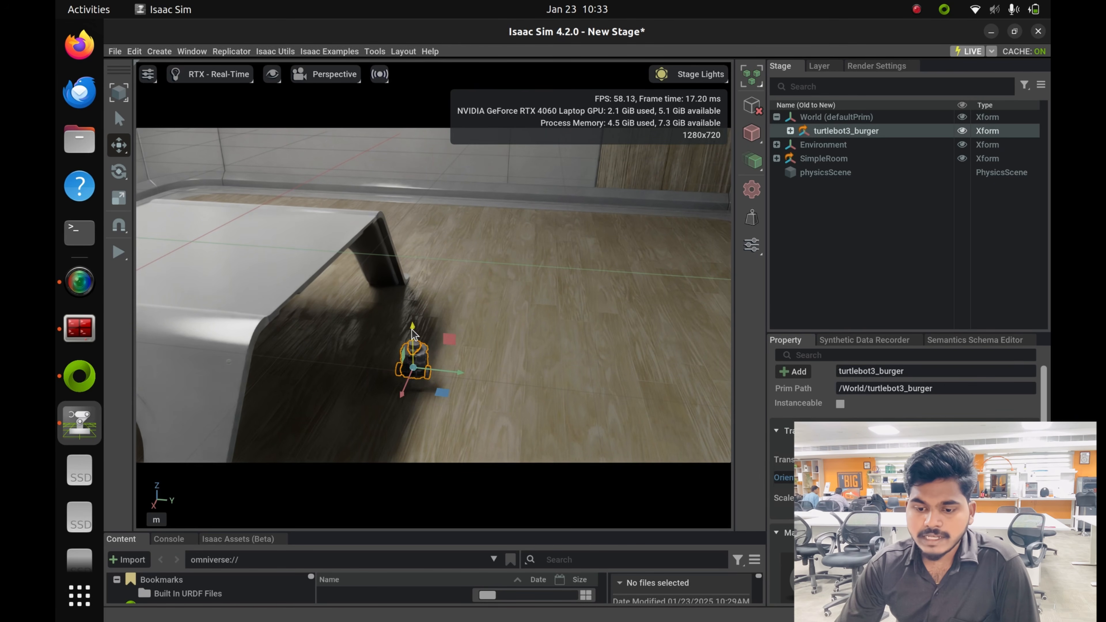
click(119, 253)
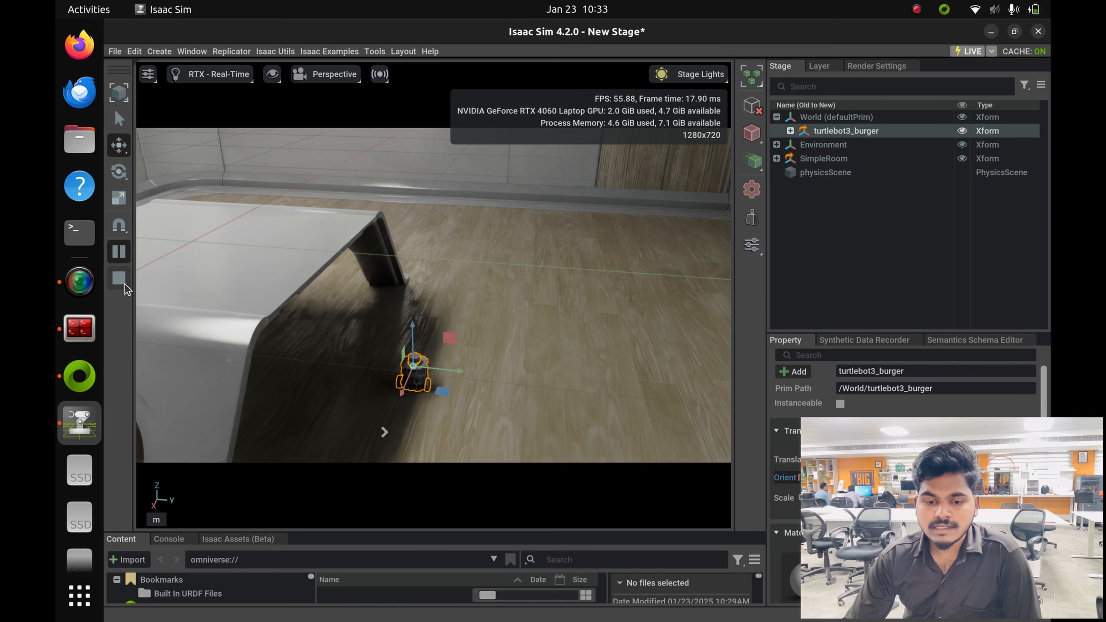
click(120, 278)
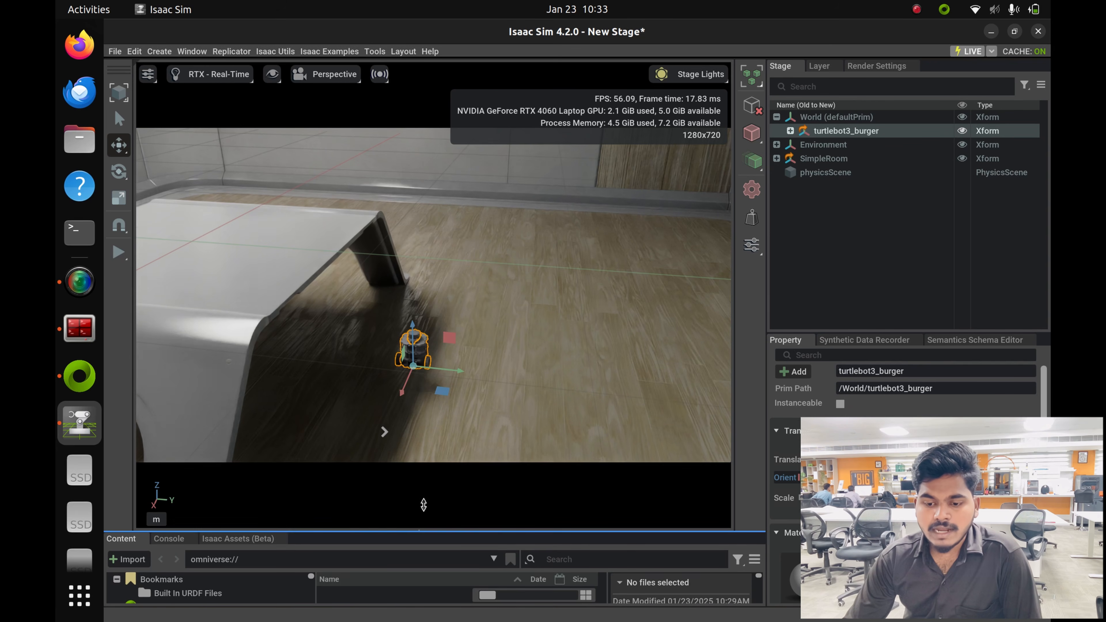
Create a new Action Graph in the stage and enlarge its editor area.
drag(417, 529, 444, 342)
click(479, 229)
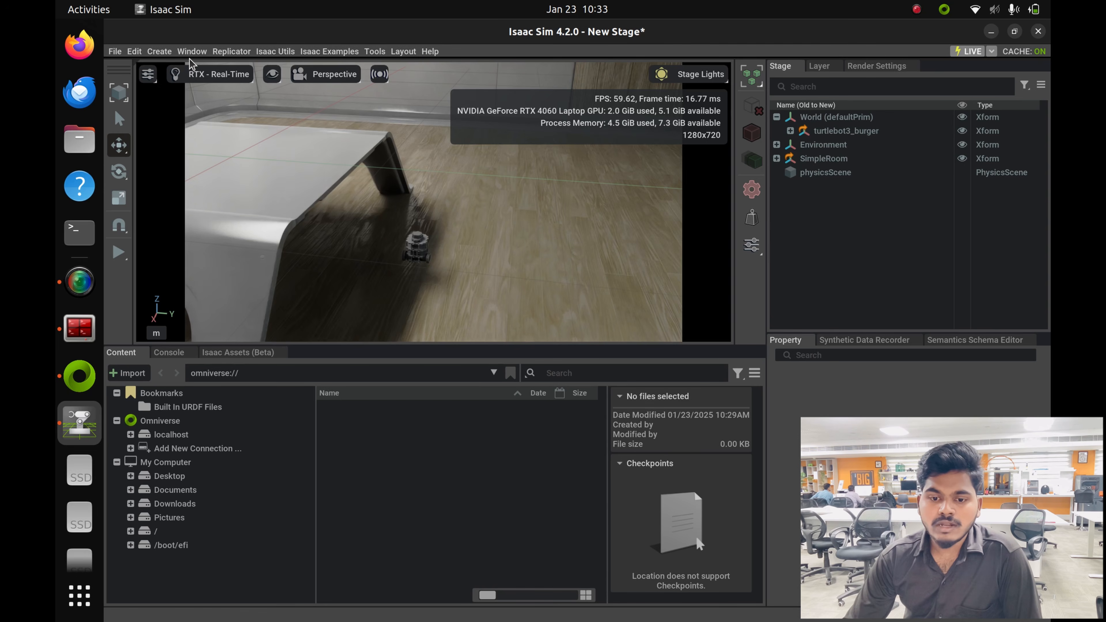
click(155, 51)
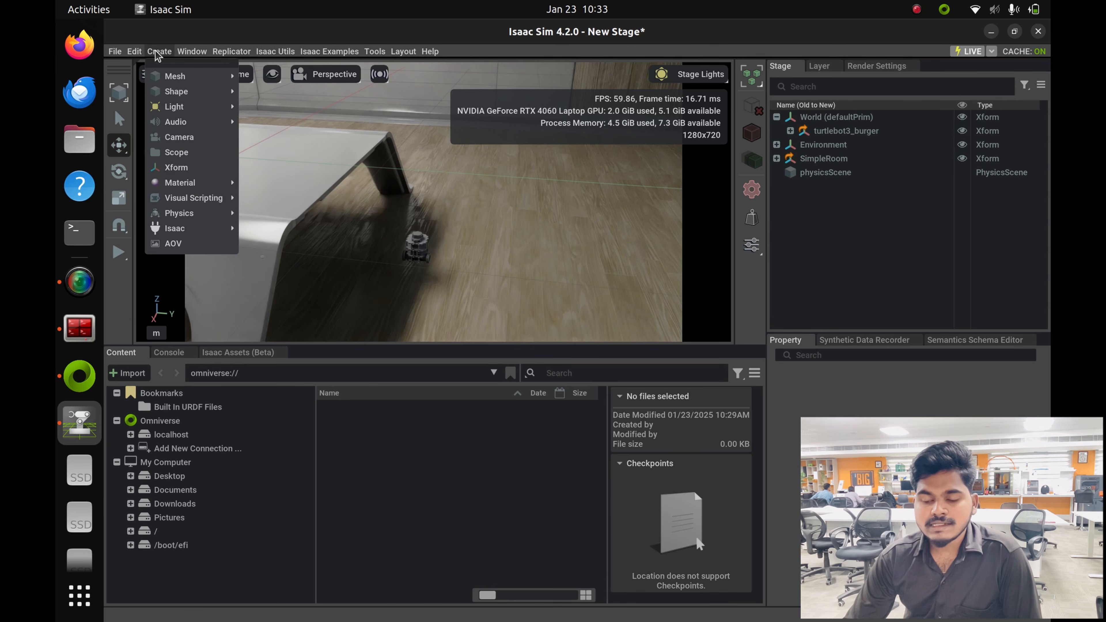
mouse_move(177, 198)
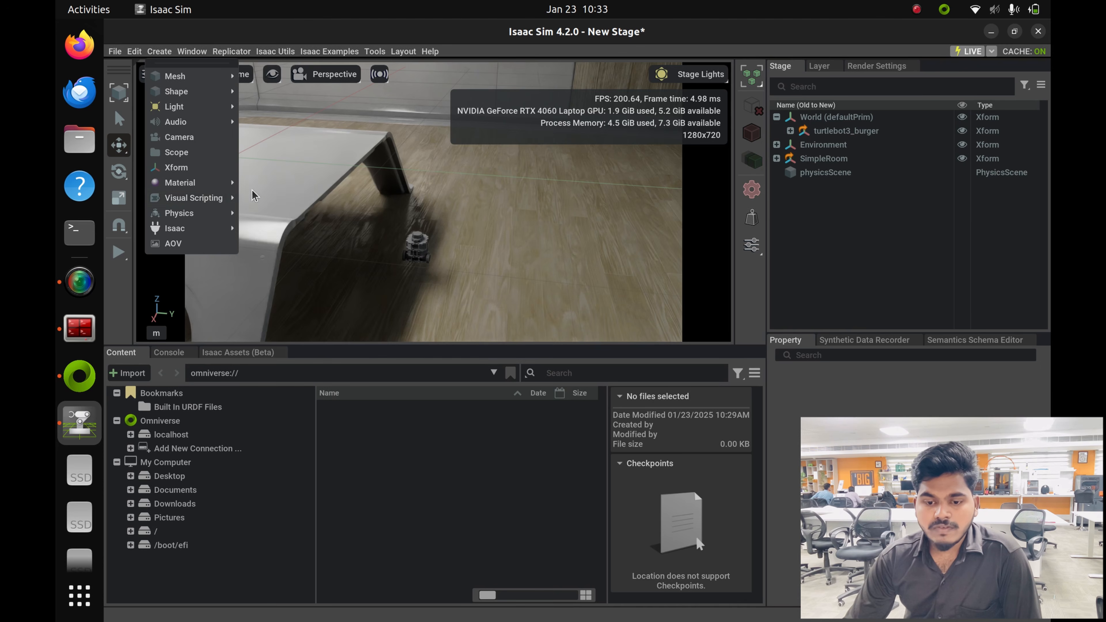
click(260, 201)
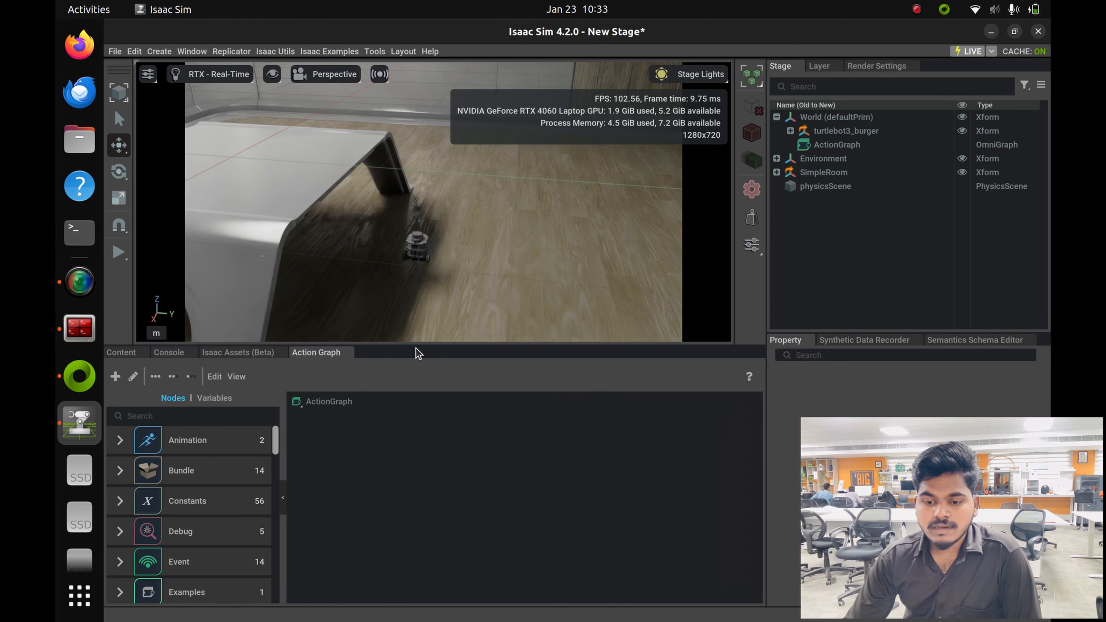
drag(416, 344, 425, 245)
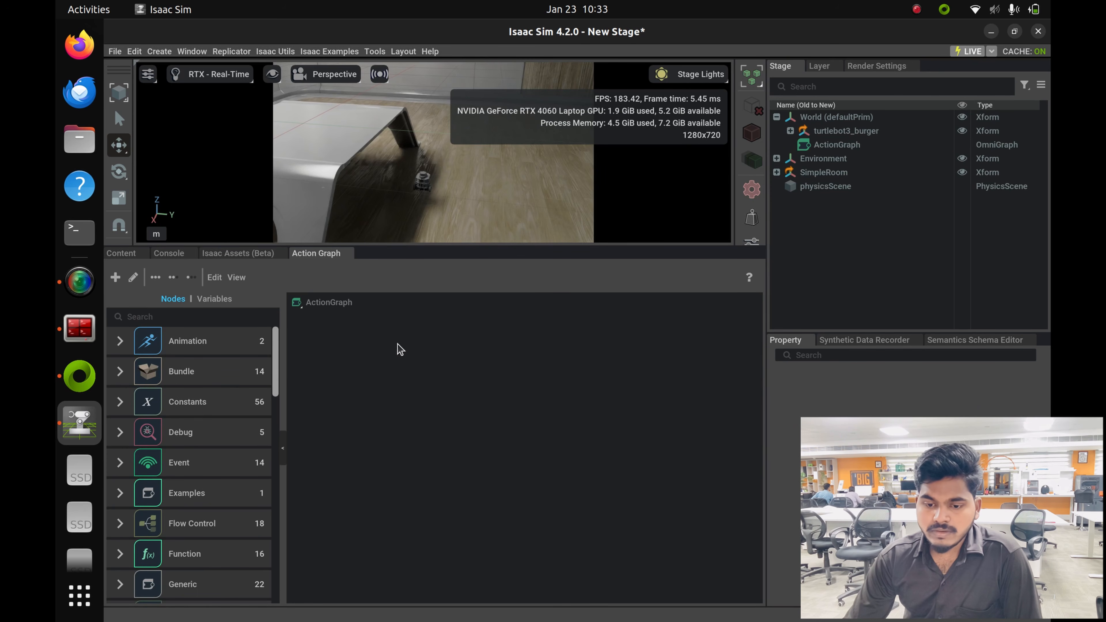
Add an On Playback Tick node from the Event category to the action graph.
click(161, 461)
scroll(194, 435, down, 3)
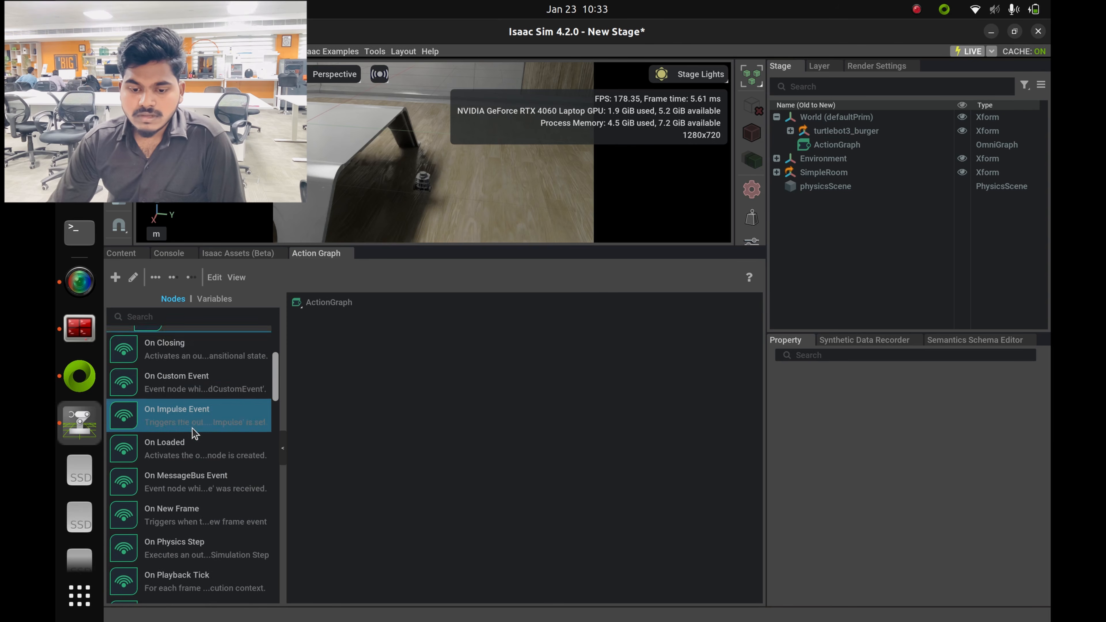
scroll(195, 433, up, 1)
scroll(178, 406, down, 3)
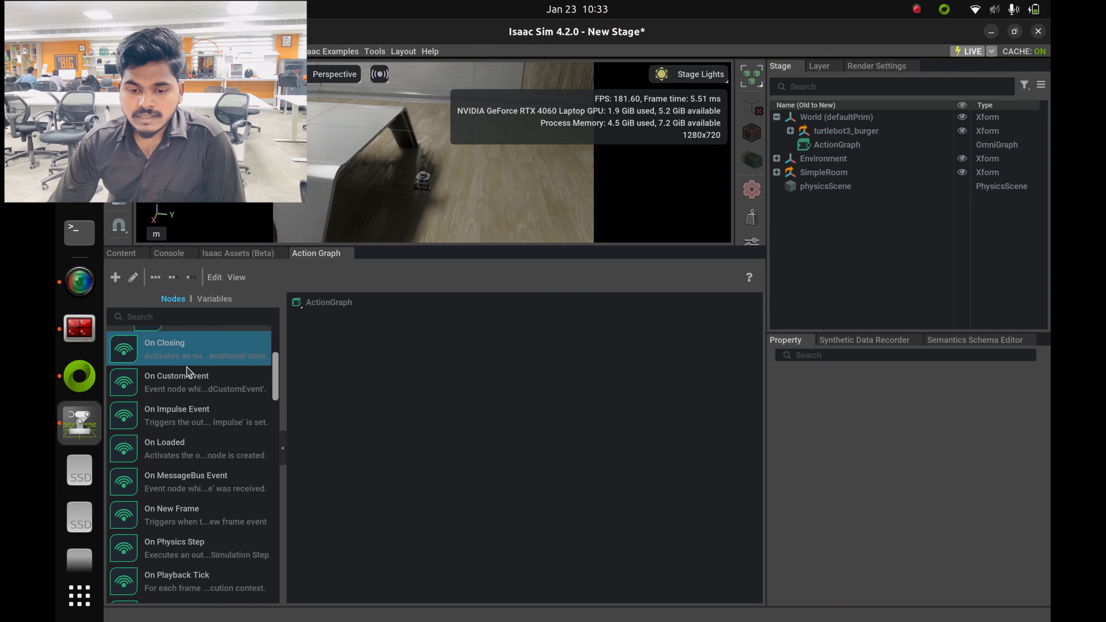
scroll(175, 392, down, 3)
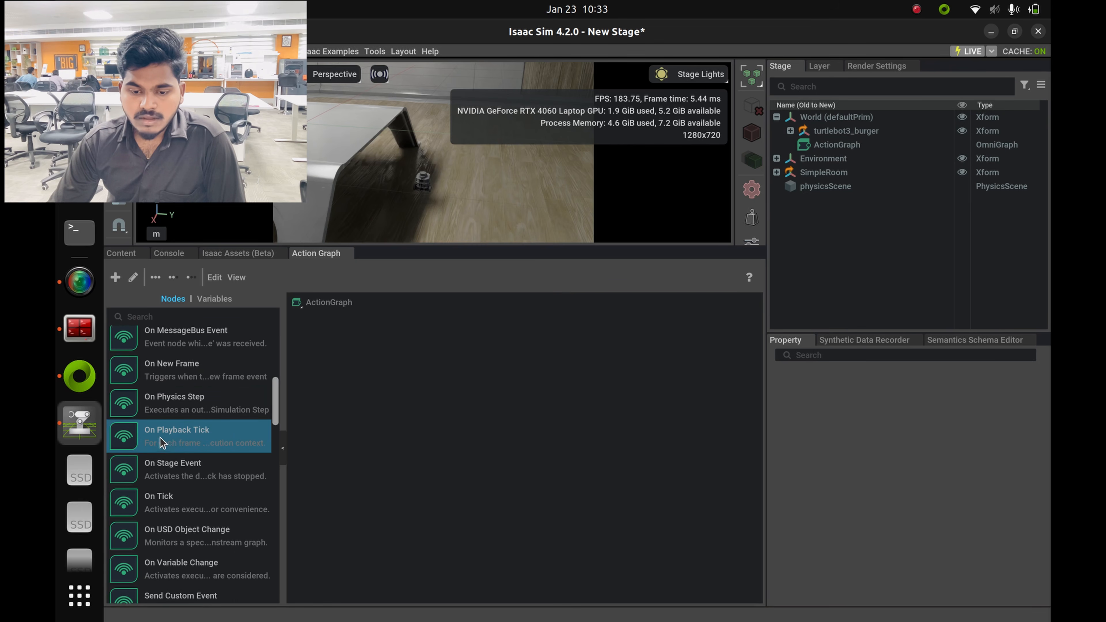
drag(185, 435, 360, 370)
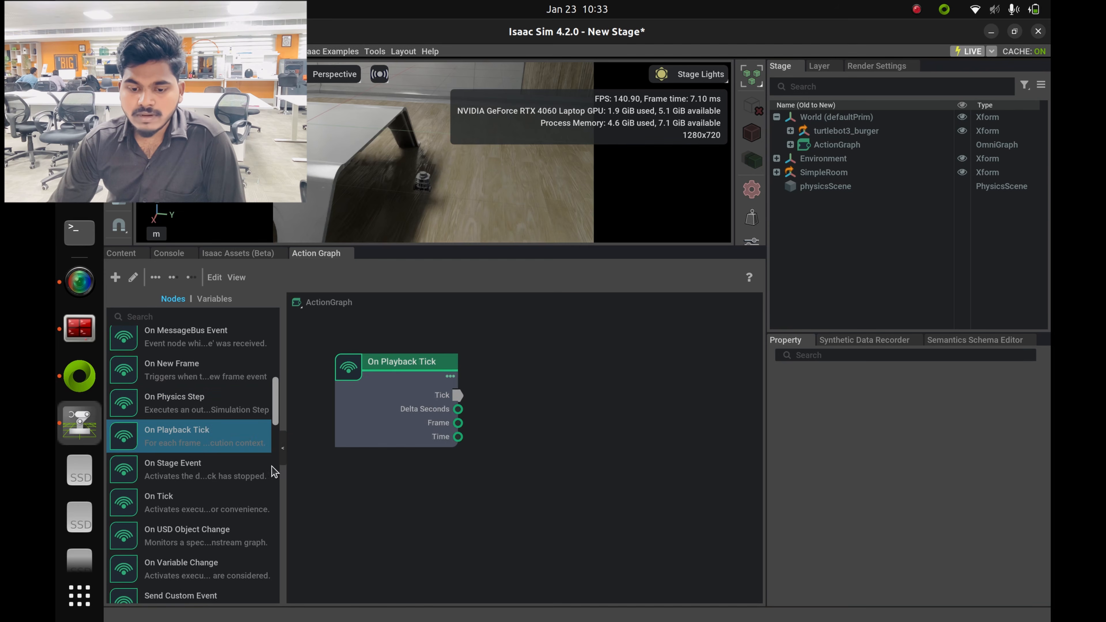
Add Isaac Read Simulation Time and Scale To/From Stage Units nodes from the Isaac Core category to the graph.
scroll(144, 488, down, 2)
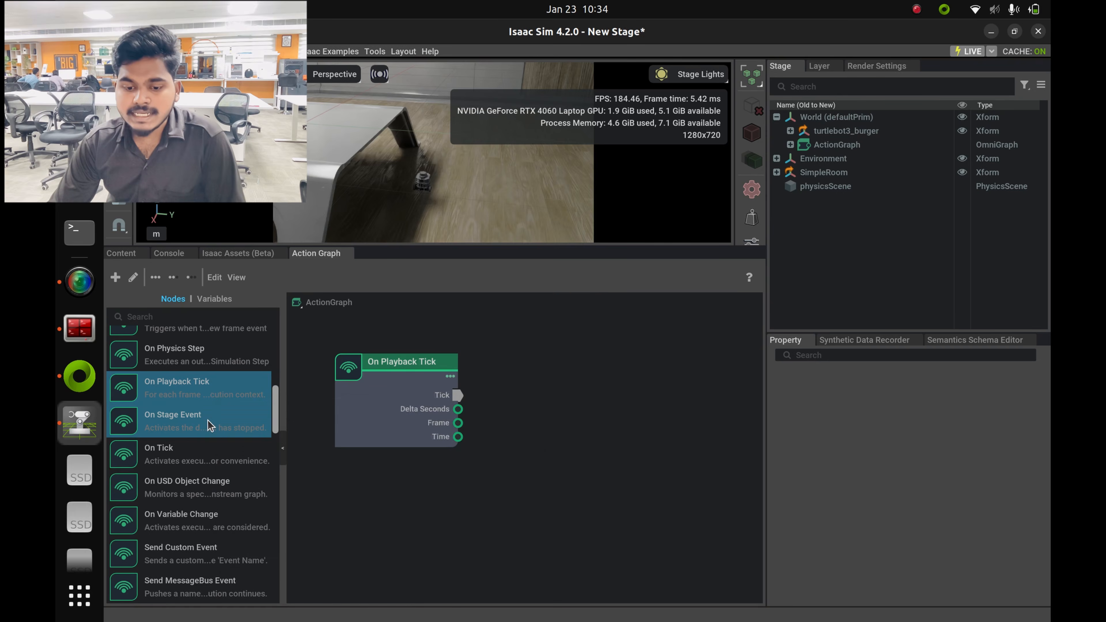
scroll(210, 431, down, 2)
scroll(214, 446, down, 5)
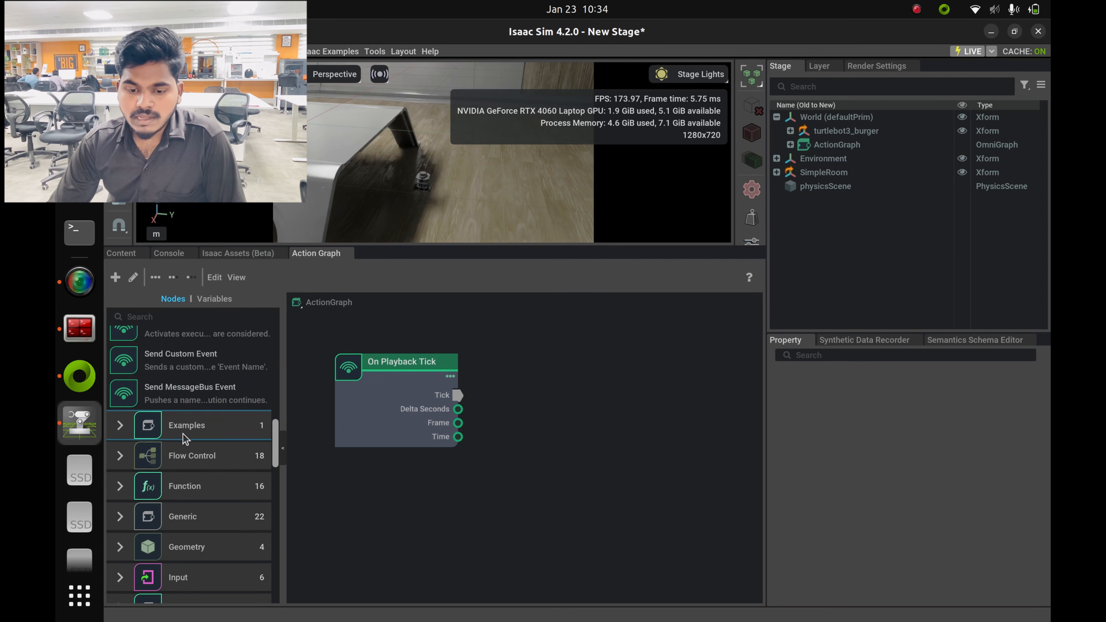
scroll(181, 462, down, 4)
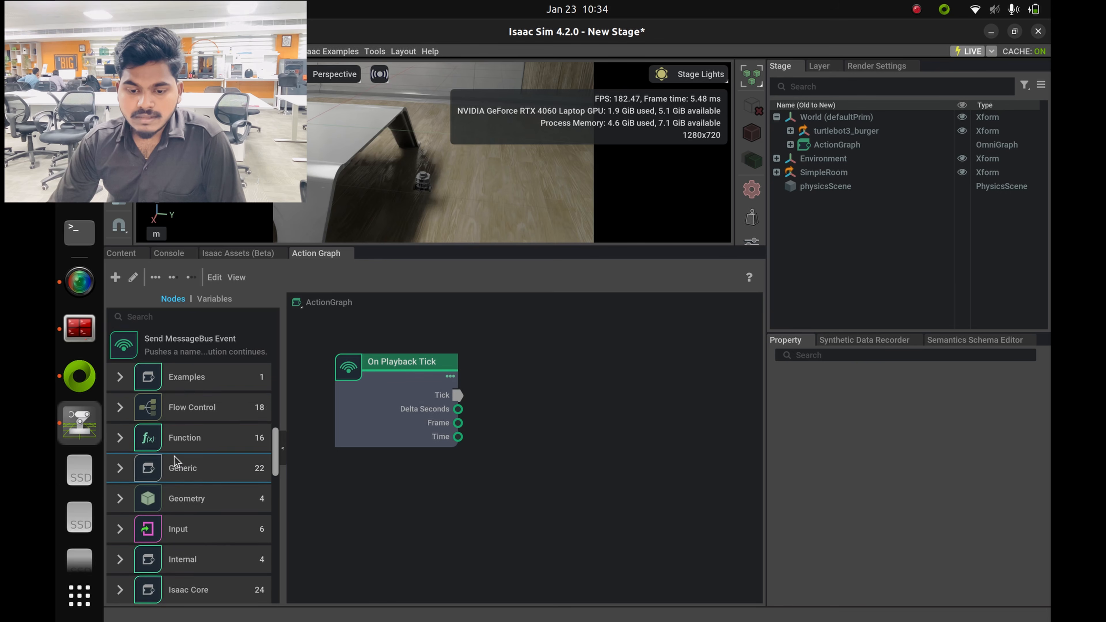
click(169, 437)
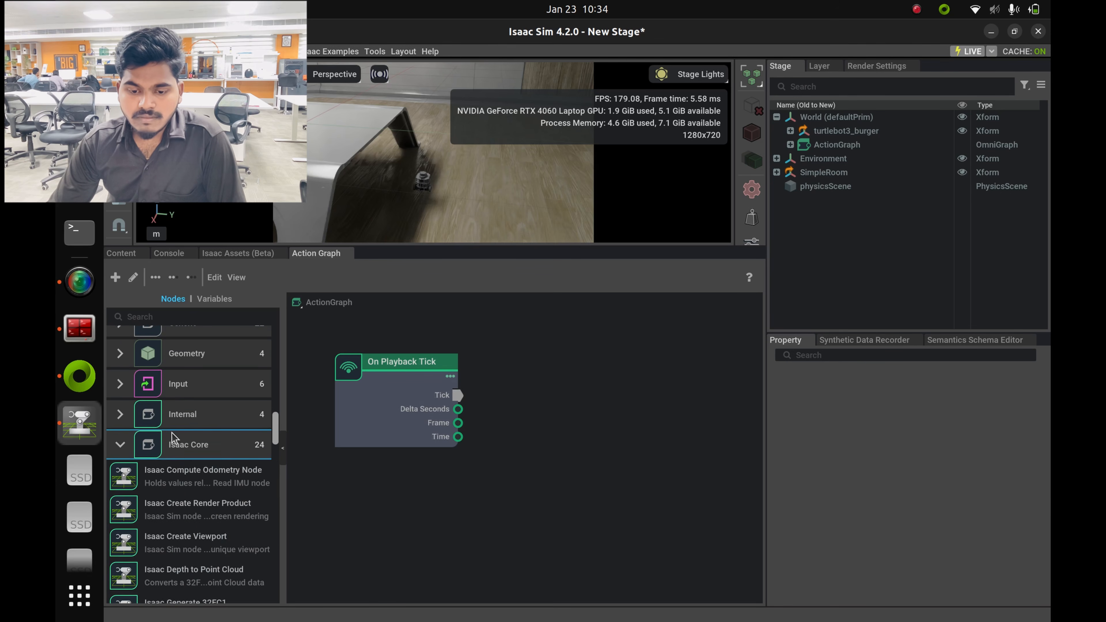
scroll(171, 425, down, 3)
scroll(185, 399, up, 1)
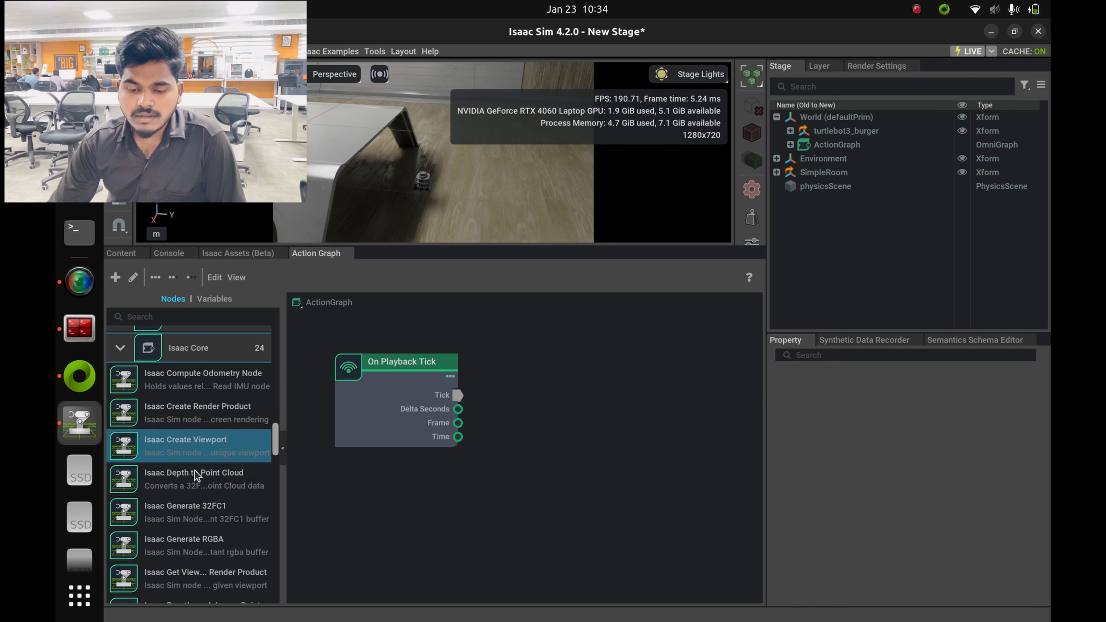
scroll(198, 526, down, 6)
scroll(195, 529, up, 1)
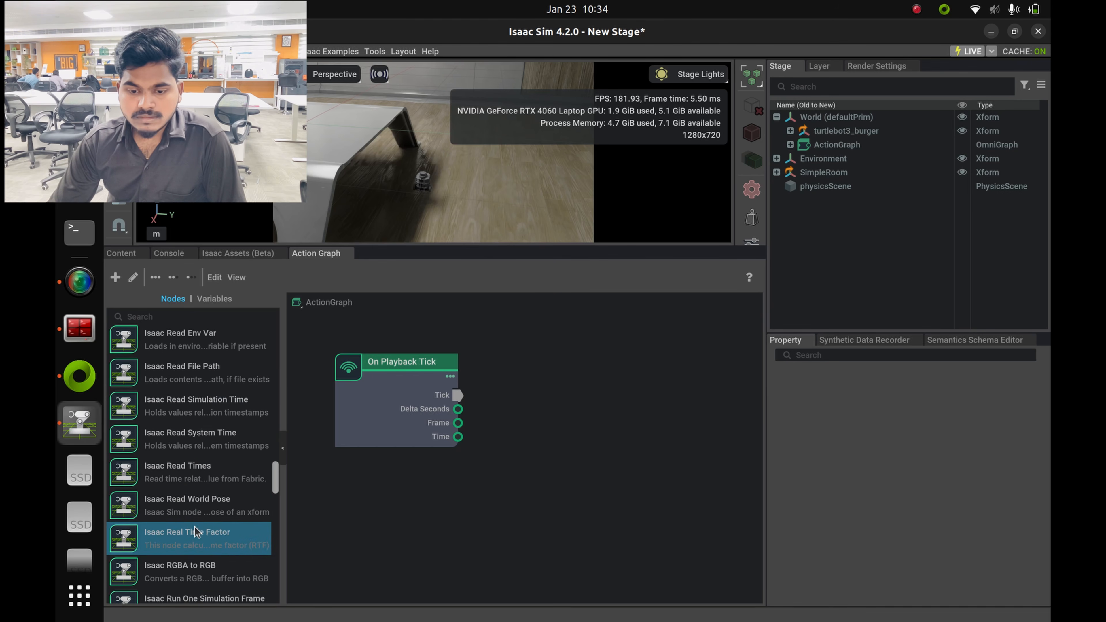
drag(169, 418, 361, 477)
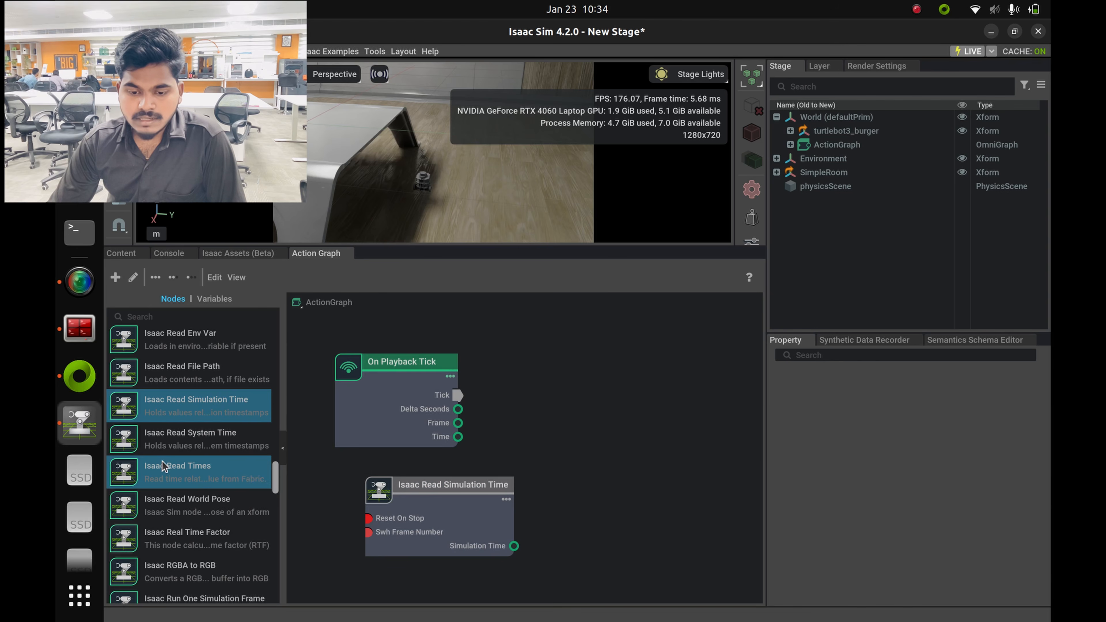
scroll(208, 486, down, 5)
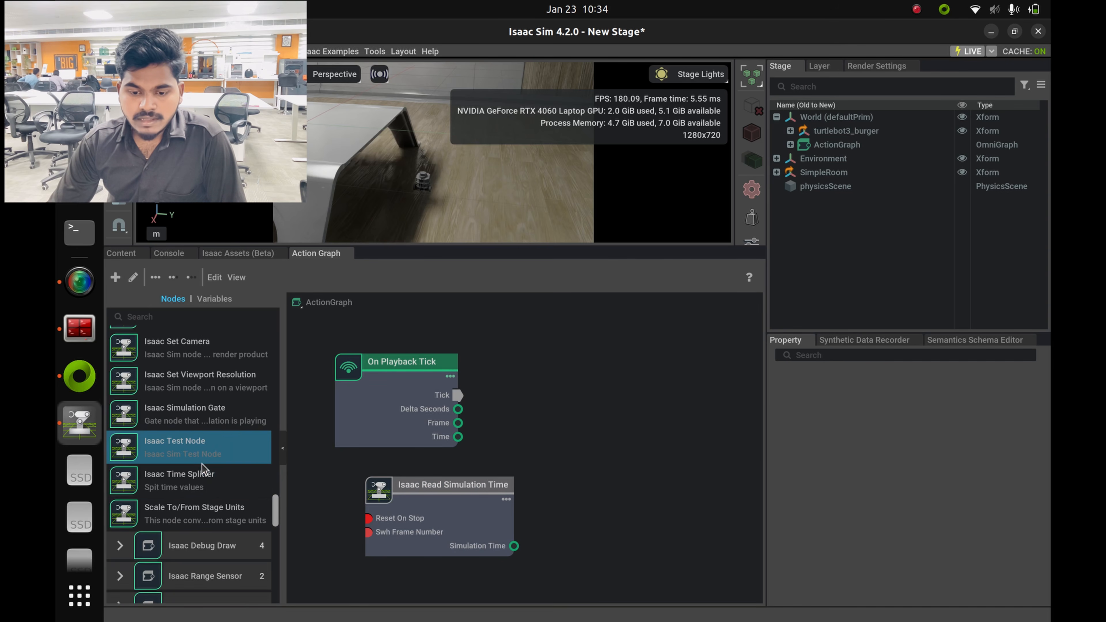
drag(208, 512, 613, 417)
Add a ROS2 Context node from the Isaac Ros2 category beside the On Playback Tick node.
scroll(251, 509, down, 1)
scroll(252, 509, down, 2)
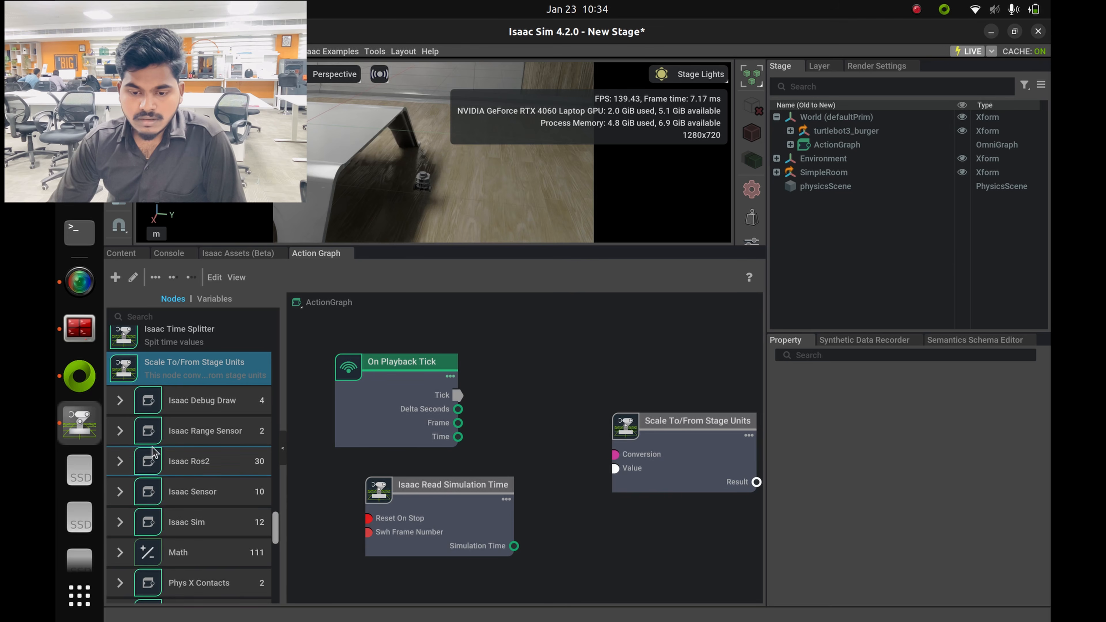
click(153, 455)
scroll(174, 440, down, 4)
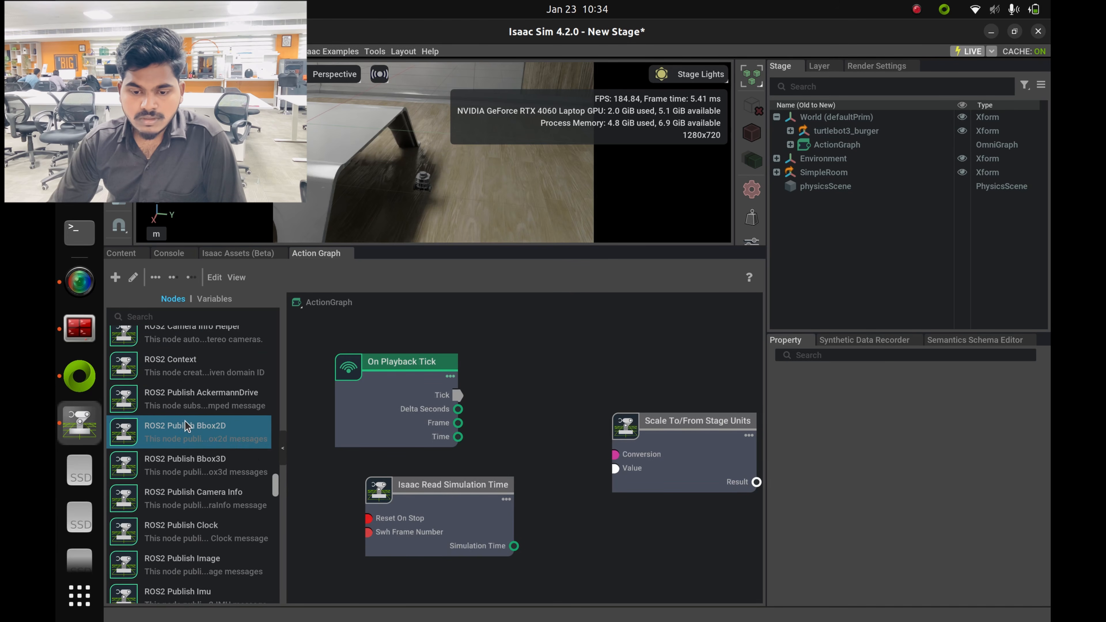
scroll(185, 425, up, 1)
drag(174, 410, 439, 341)
Add a ROS2 Subscribe Twist node from the Isaac Ros2 category to the action graph.
scroll(210, 471, down, 5)
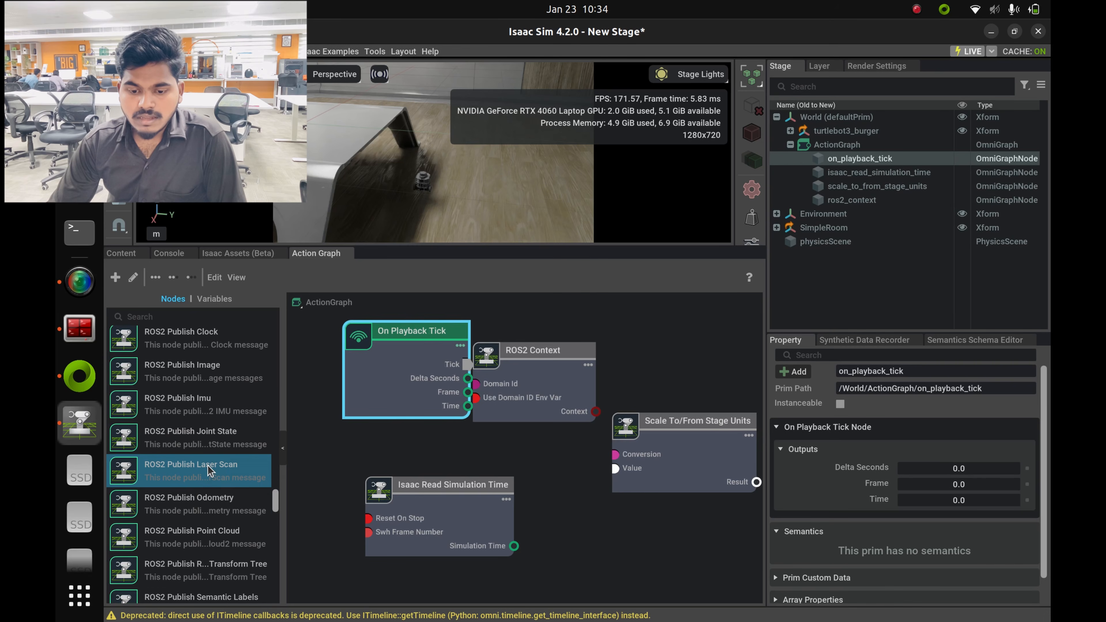
scroll(199, 492, down, 1)
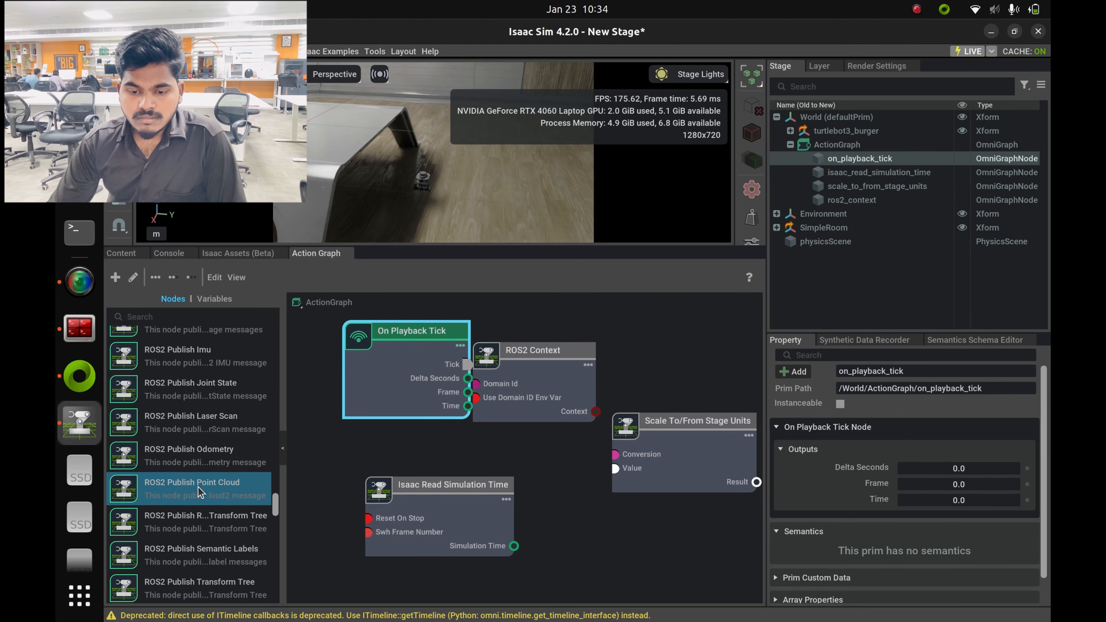
scroll(219, 444, down, 4)
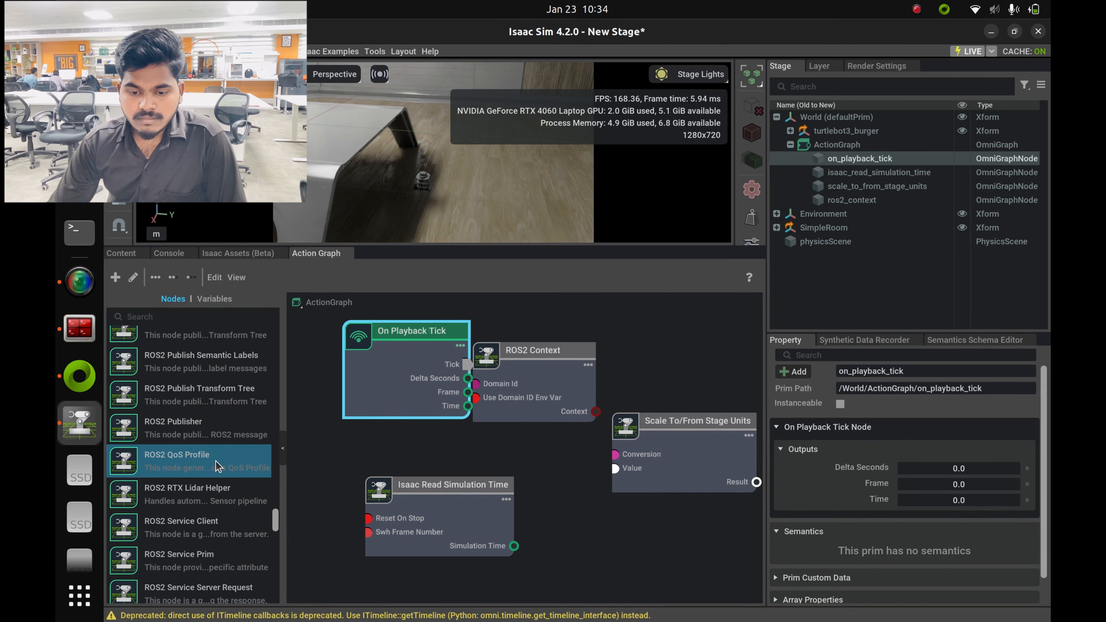
scroll(217, 468, down, 4)
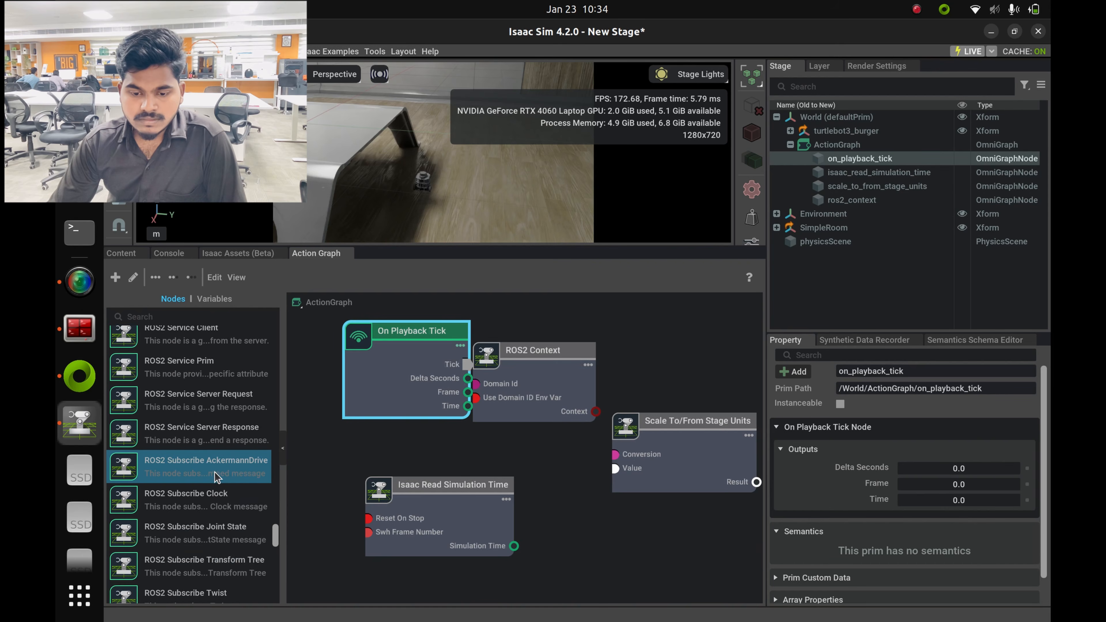
scroll(216, 478, down, 3)
drag(216, 453, 596, 327)
Stack On Playback Tick, ROS2 Context and Isaac Read Simulation Time in a column, with ROS2 Subscribe Twist and Scale To/From Stage Units beside them.
drag(526, 398, 506, 420)
drag(474, 518, 464, 557)
drag(399, 407, 401, 368)
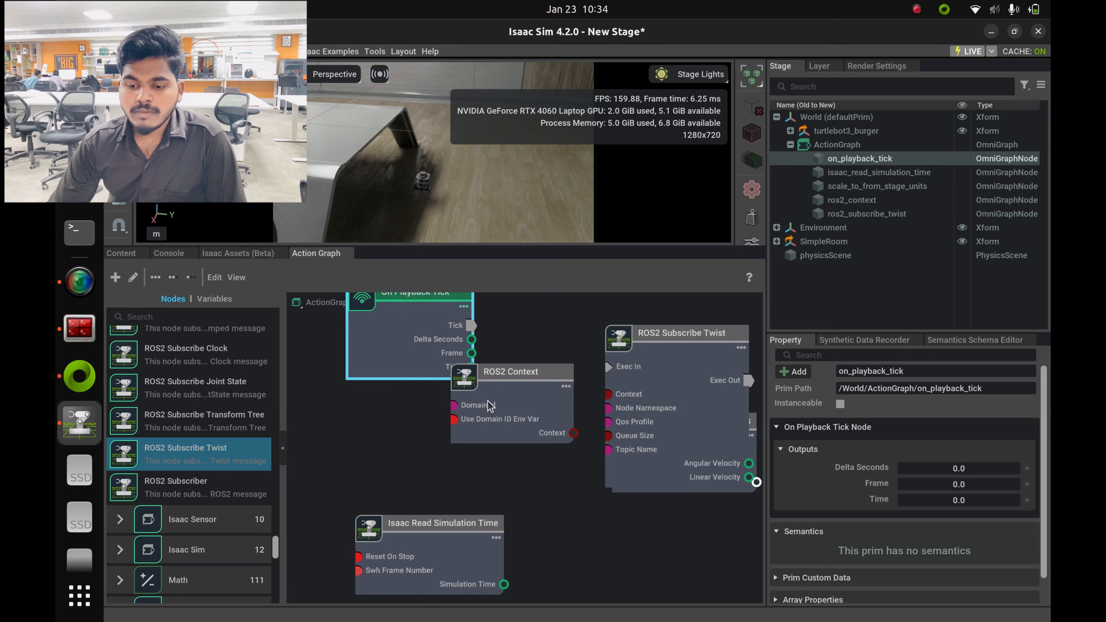
drag(491, 406, 399, 432)
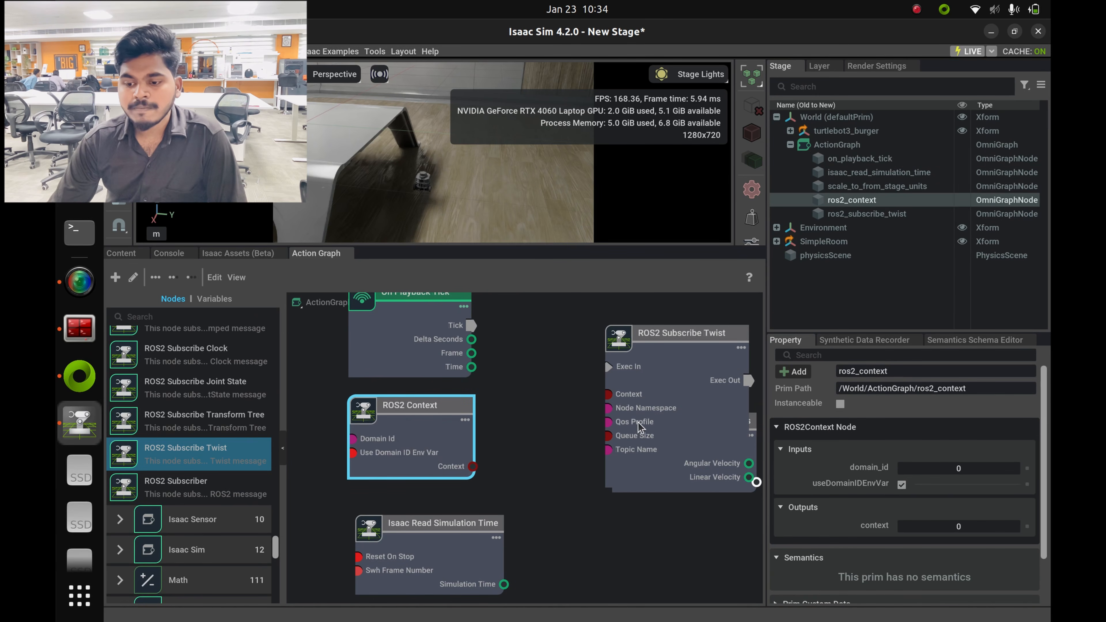
drag(689, 405, 595, 382)
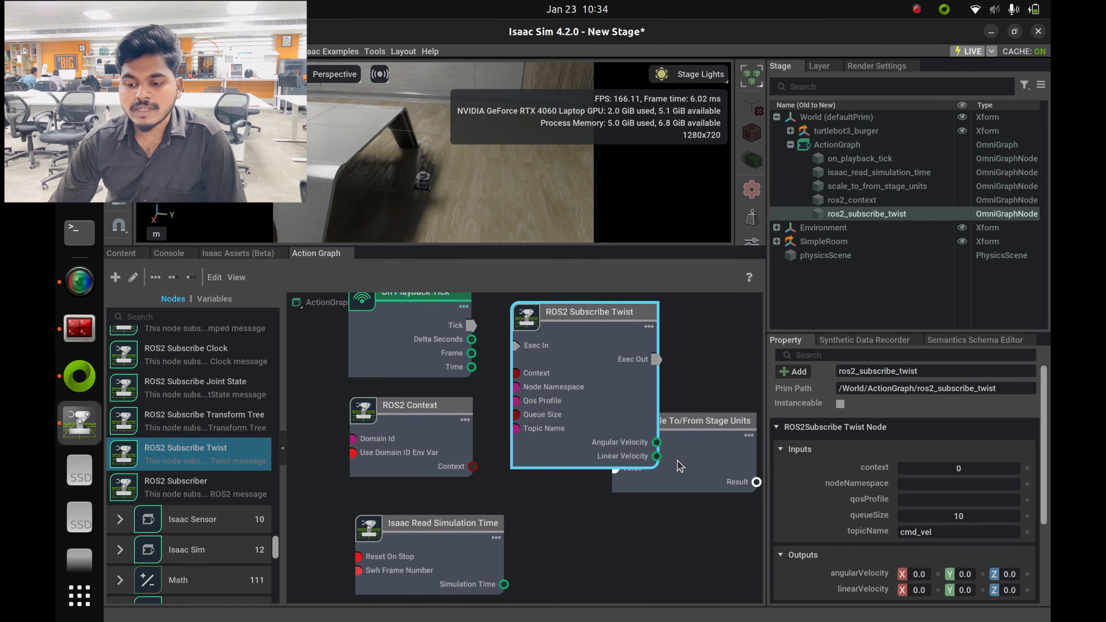
drag(680, 466, 715, 444)
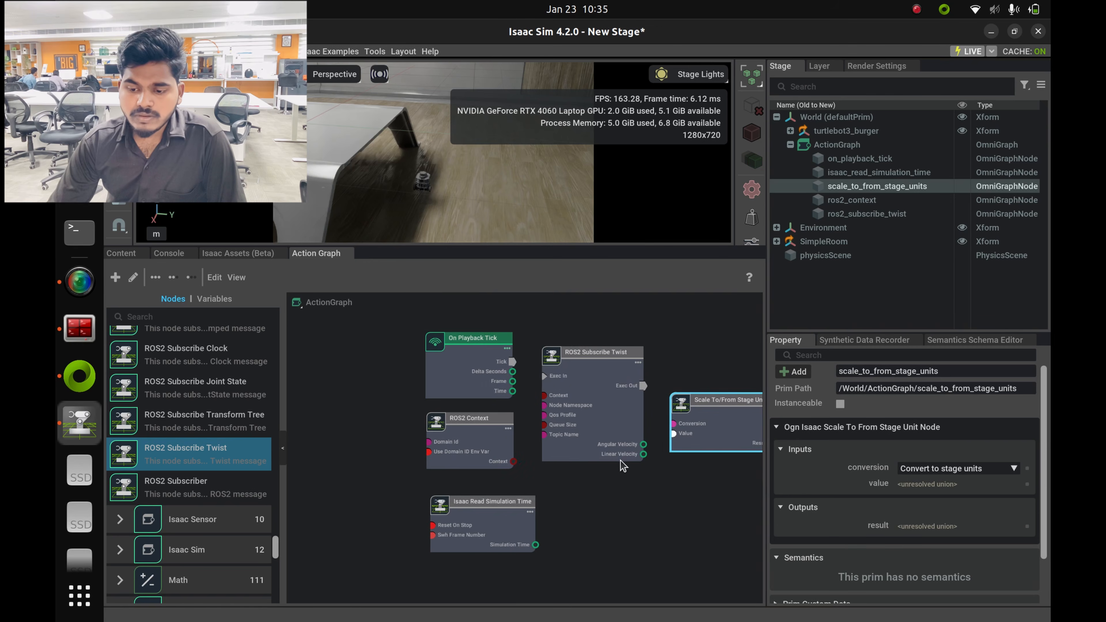
scroll(545, 508, down, 5)
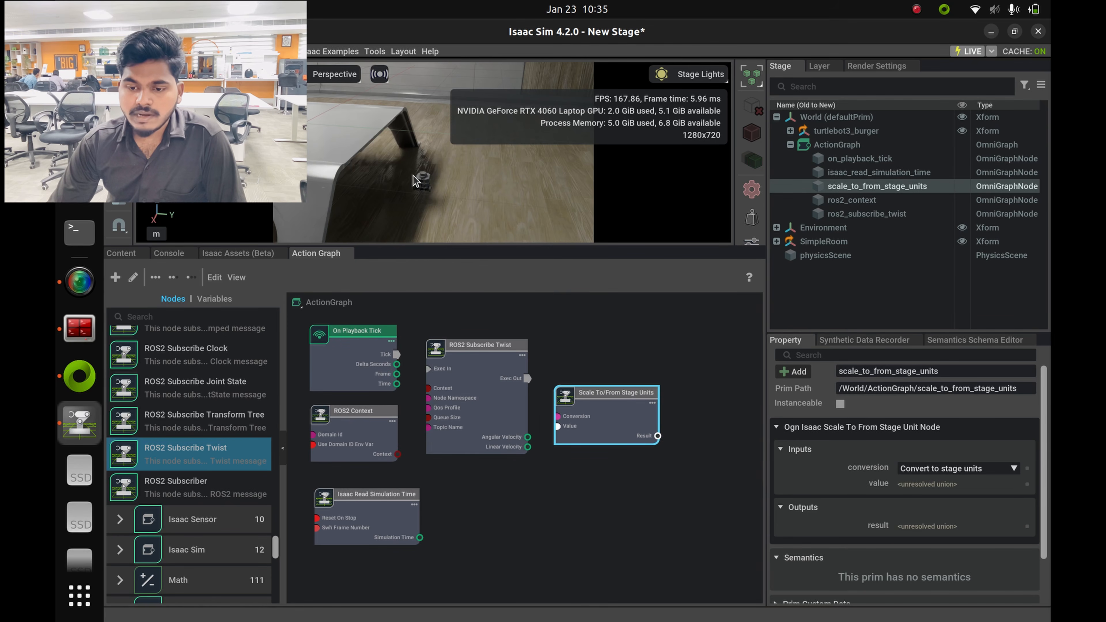
Add Articulation Controller and Differential Controller nodes from the Isaac Sim category to the far side of the graph.
scroll(183, 436, down, 3)
click(180, 403)
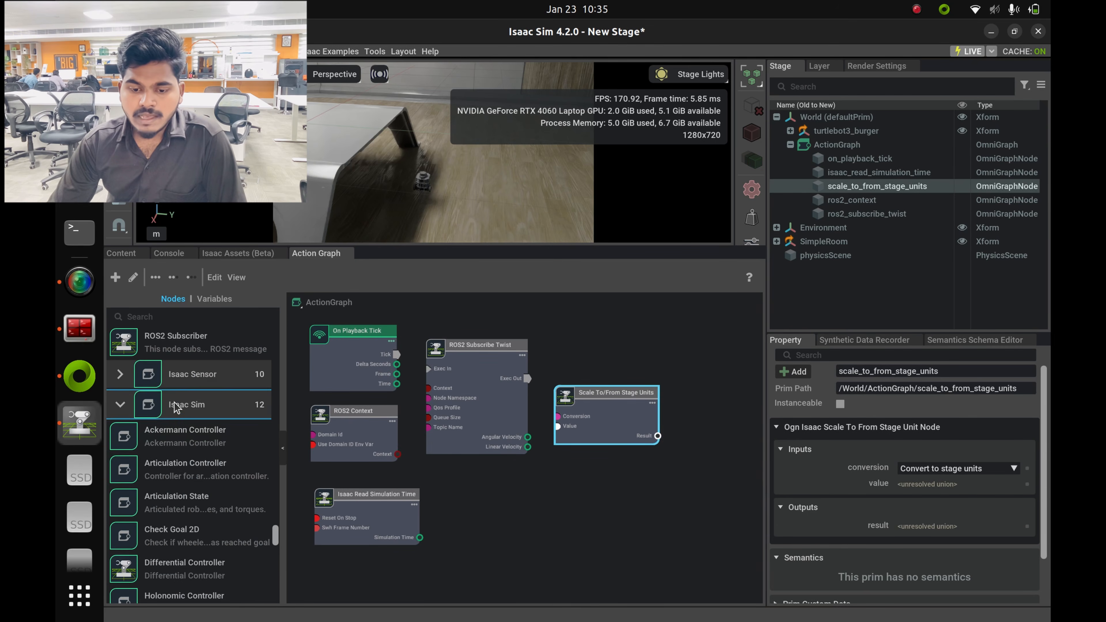
scroll(177, 411, down, 1)
scroll(176, 436, up, 1)
drag(153, 468, 740, 462)
scroll(192, 507, down, 2)
scroll(190, 507, down, 1)
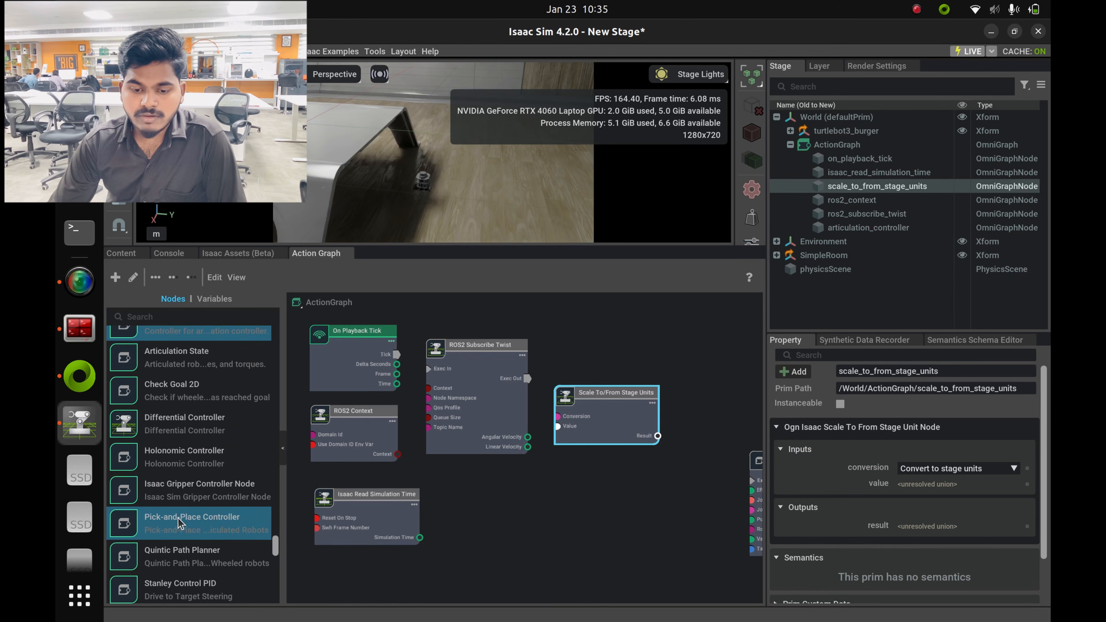
drag(174, 422, 723, 344)
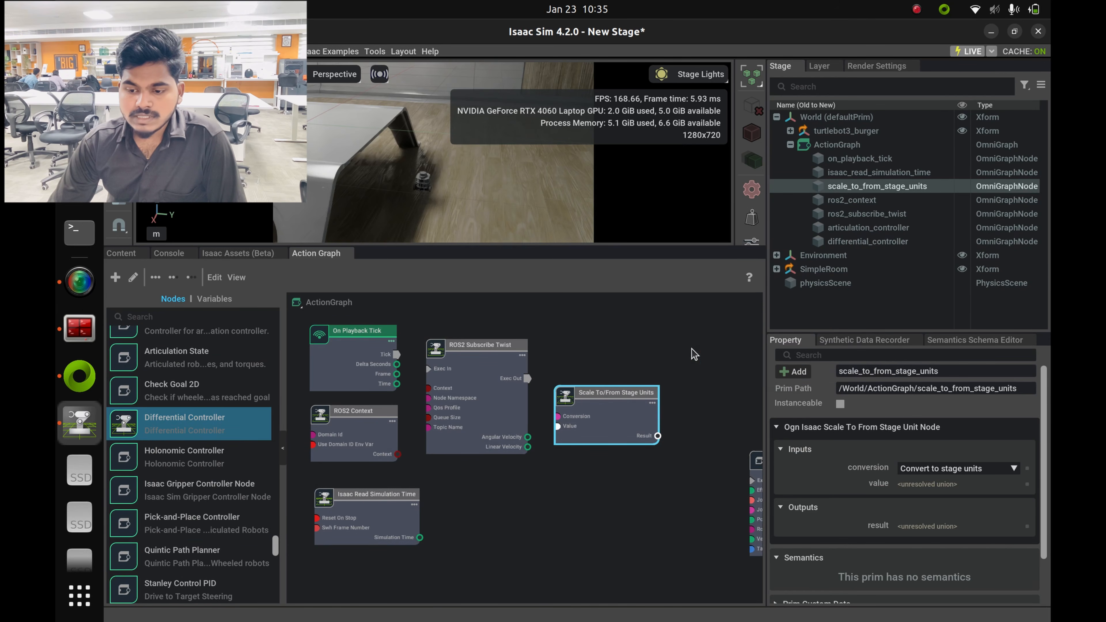
Add two Break 3-Vector nodes from the Math category between ROS2 Subscribe Twist and the Differential Controller.
scroll(148, 466, down, 7)
click(120, 349)
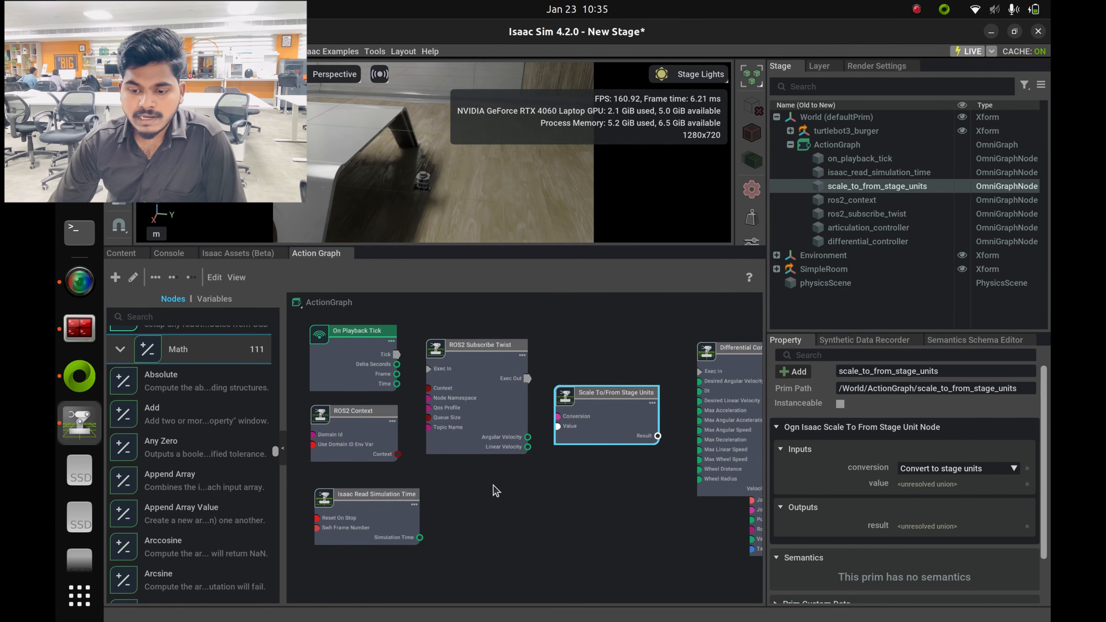
scroll(179, 500, down, 3)
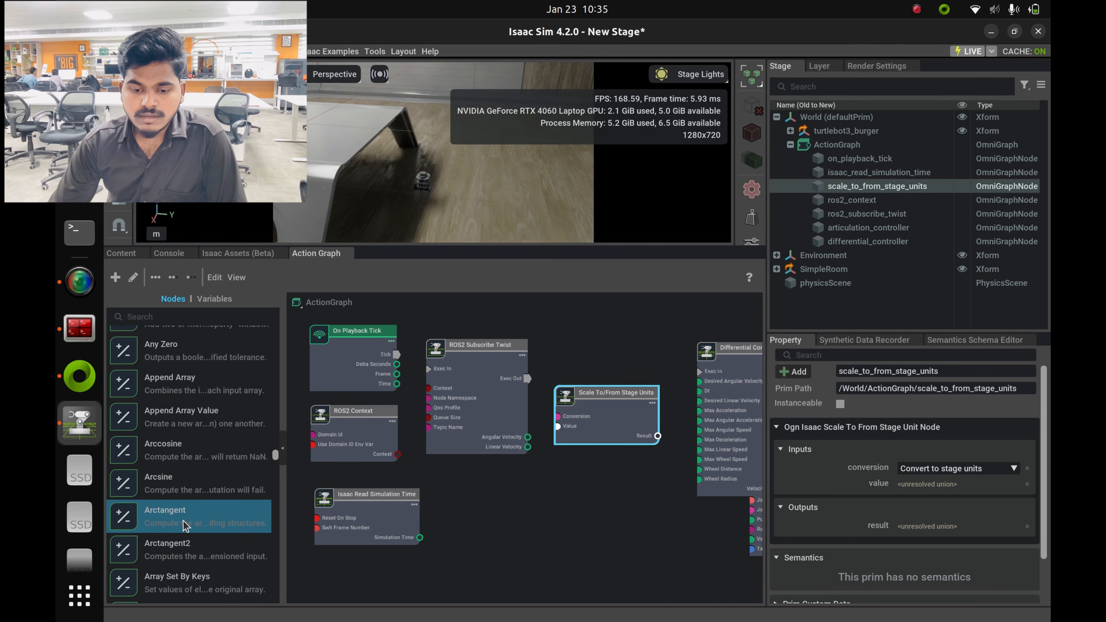
scroll(183, 525, down, 12)
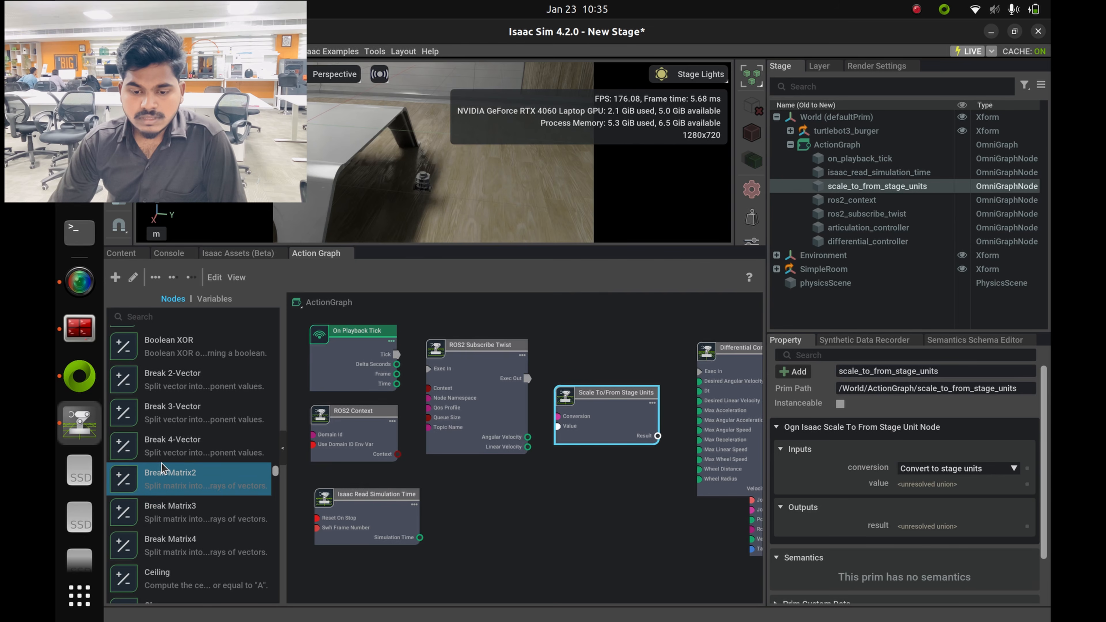
drag(209, 411, 571, 334)
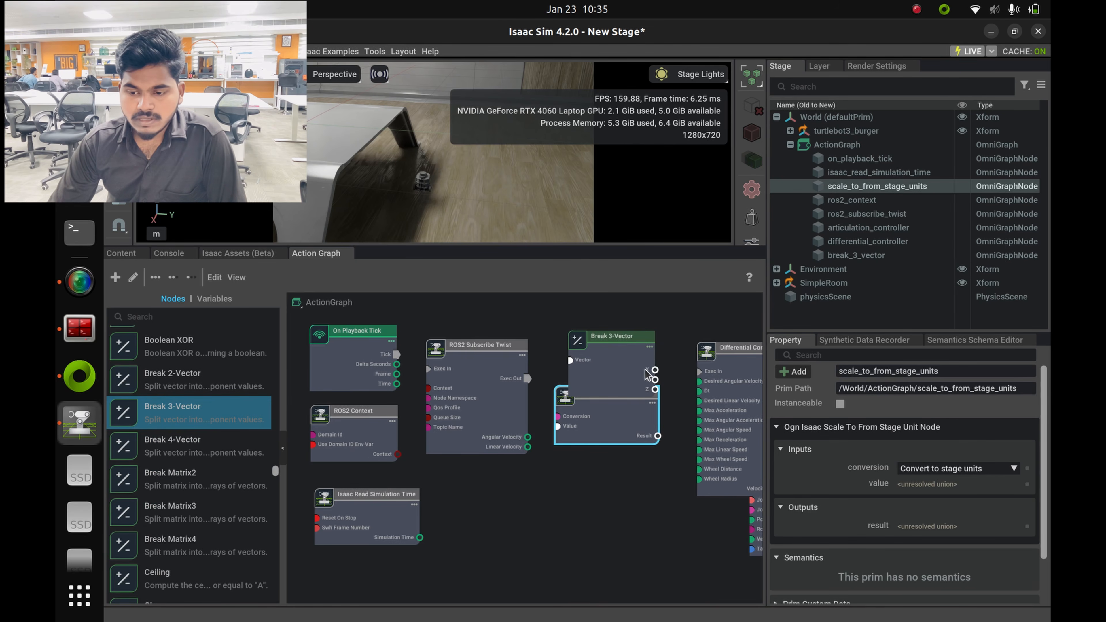
drag(267, 432, 627, 458)
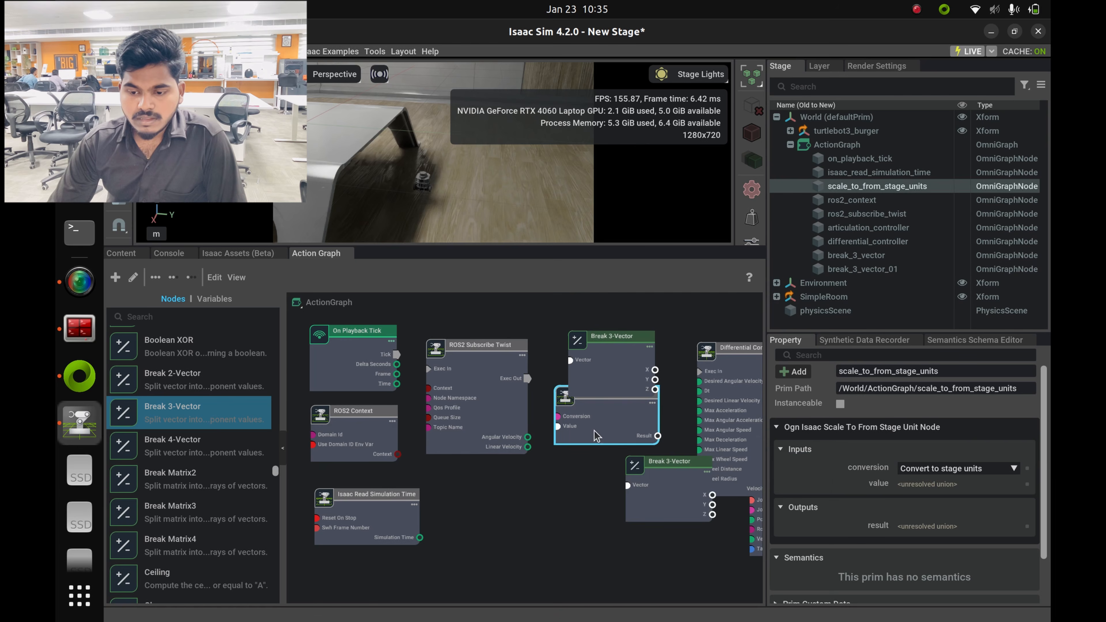
Add a Make Array node from the Math category below the Break 3-Vector nodes.
scroll(226, 459, down, 10)
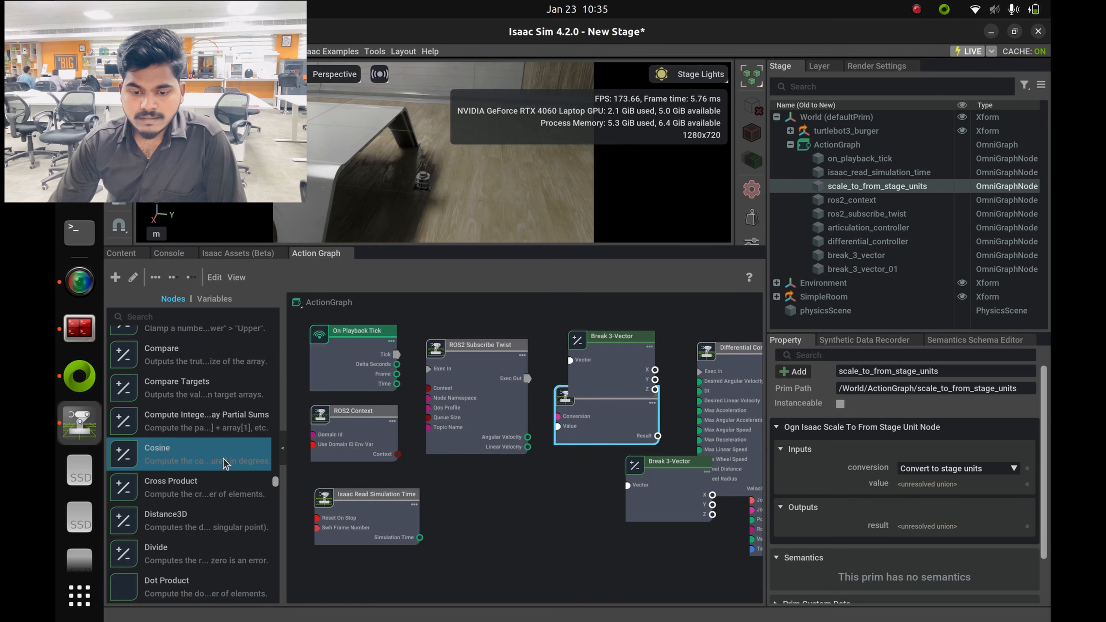
scroll(225, 464, down, 6)
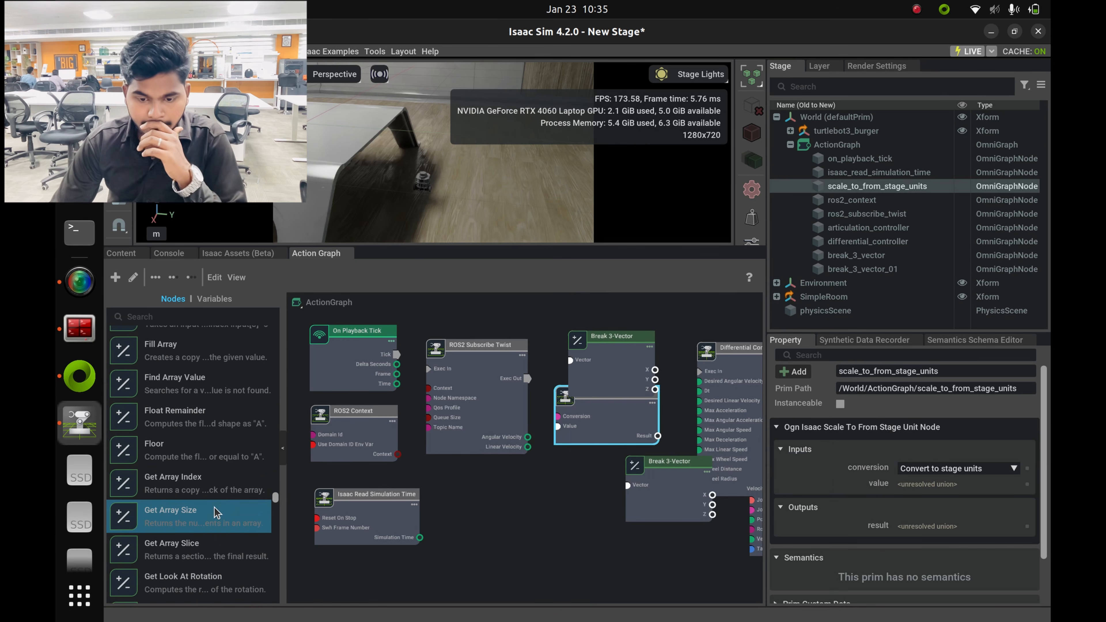
scroll(216, 527, down, 8)
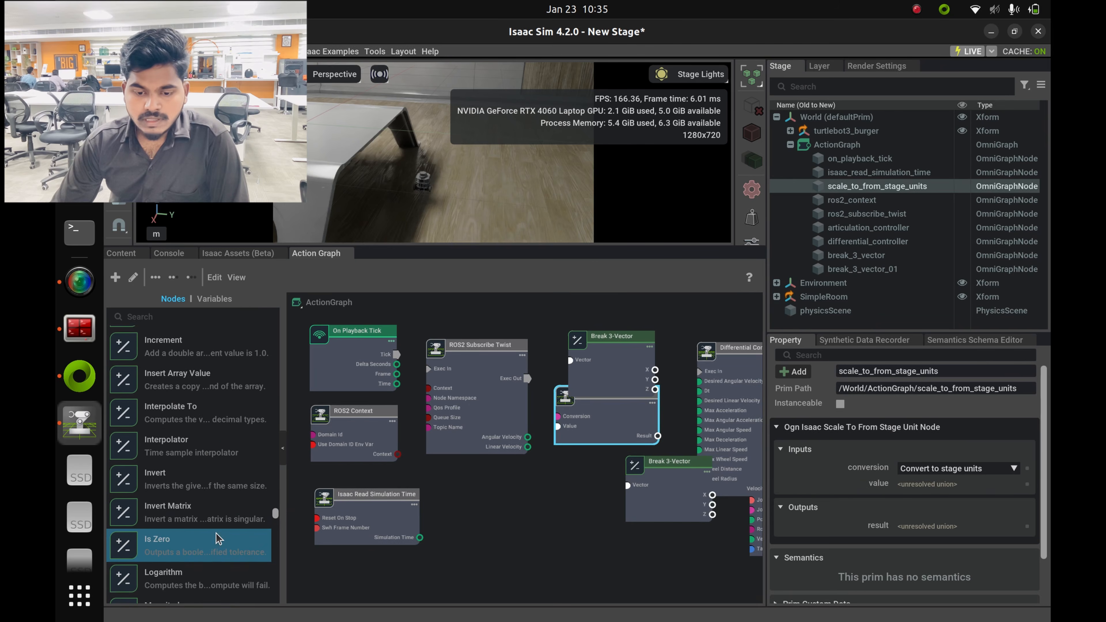
scroll(208, 546, down, 3)
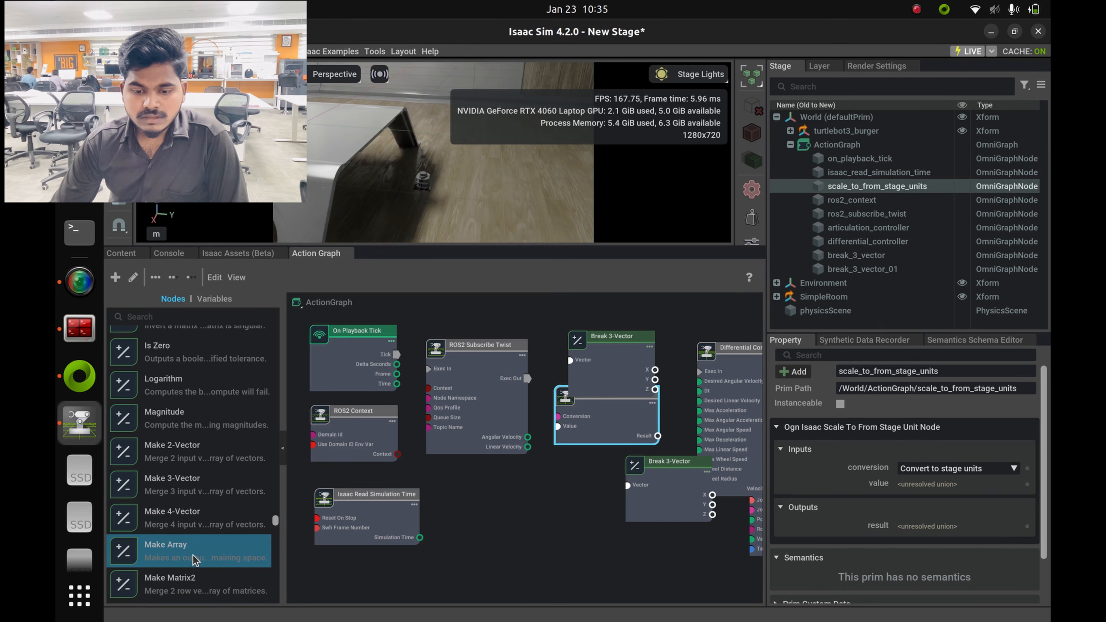
drag(209, 550, 550, 548)
scroll(207, 550, down, 3)
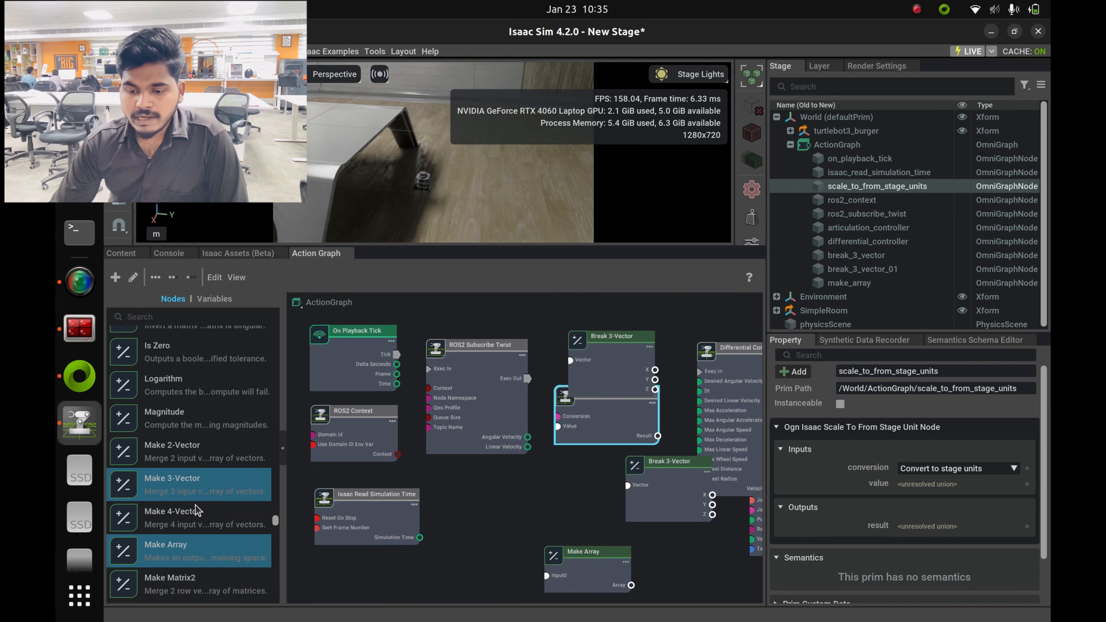
scroll(206, 550, down, 8)
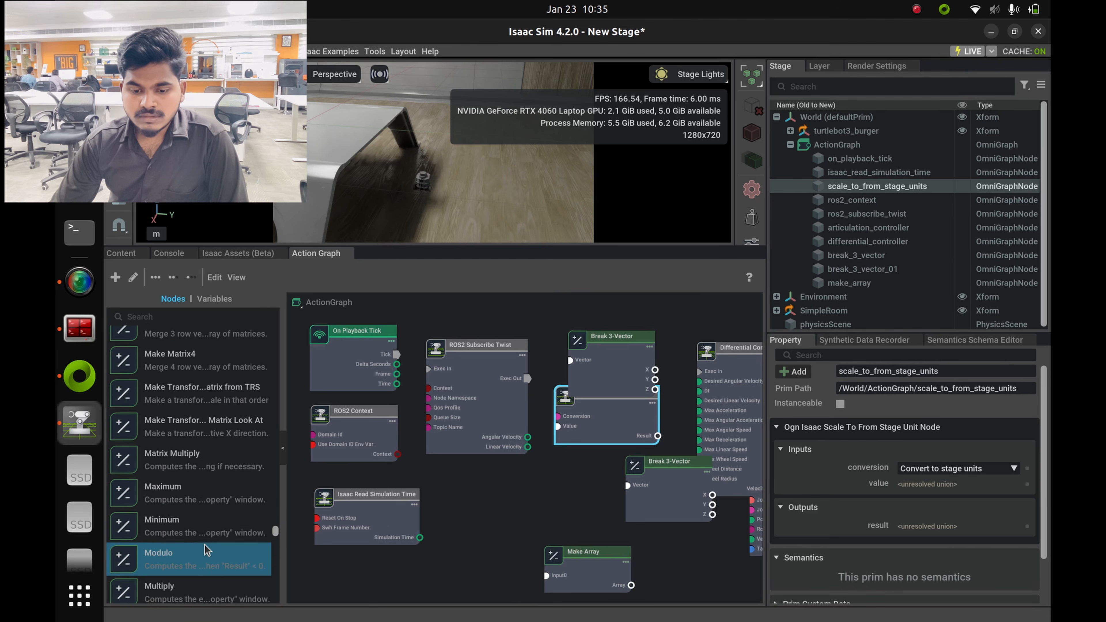
scroll(206, 550, down, 9)
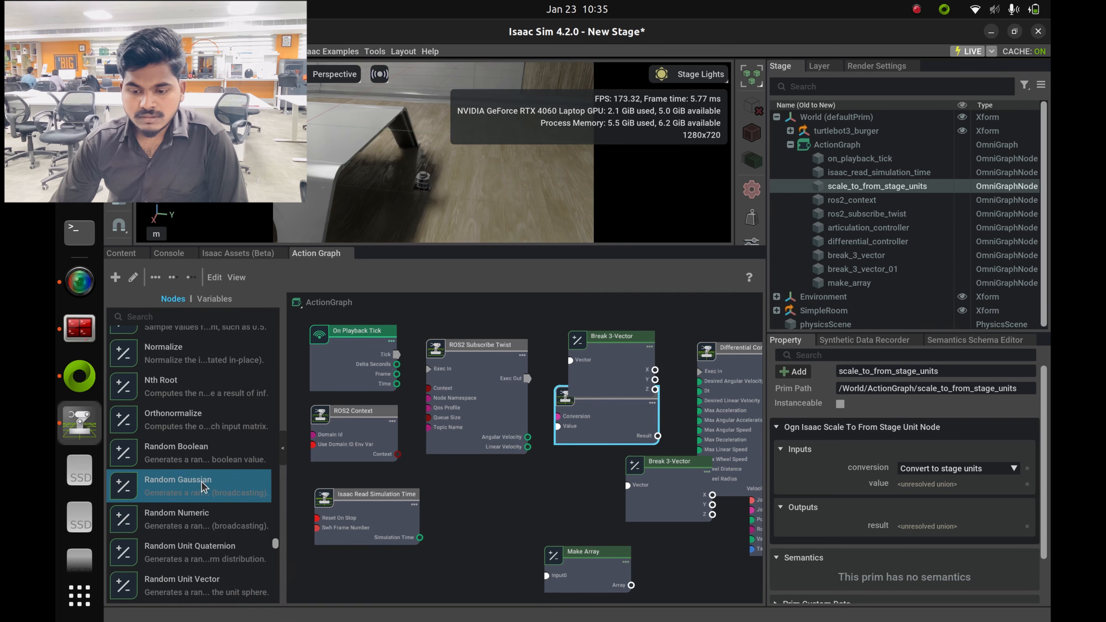
scroll(235, 492, down, 14)
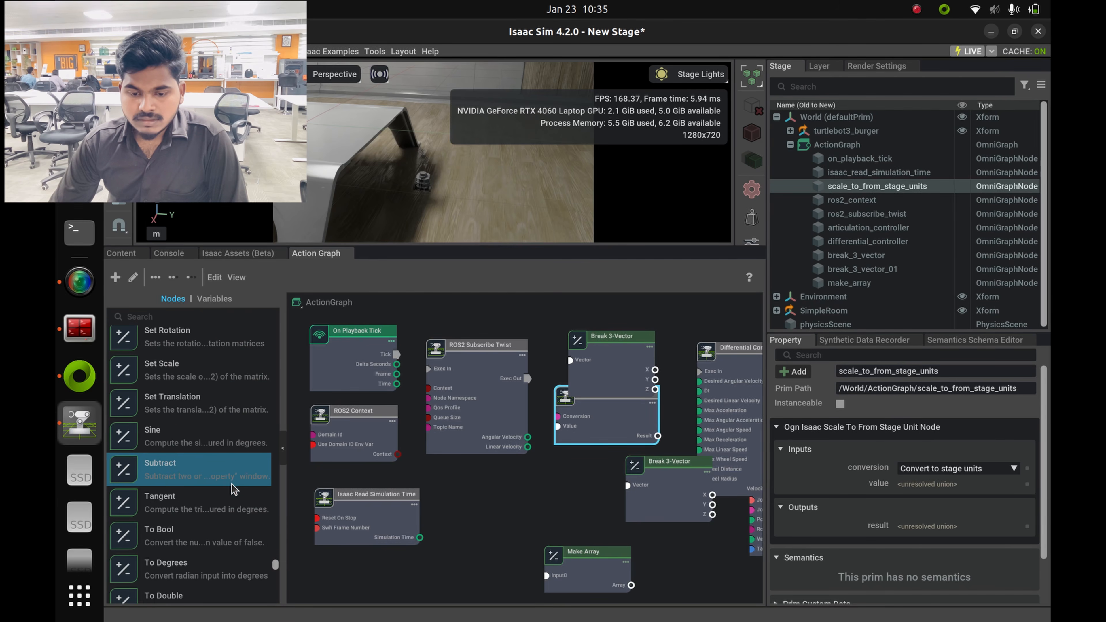
scroll(235, 498, up, 4)
scroll(235, 498, up, 7)
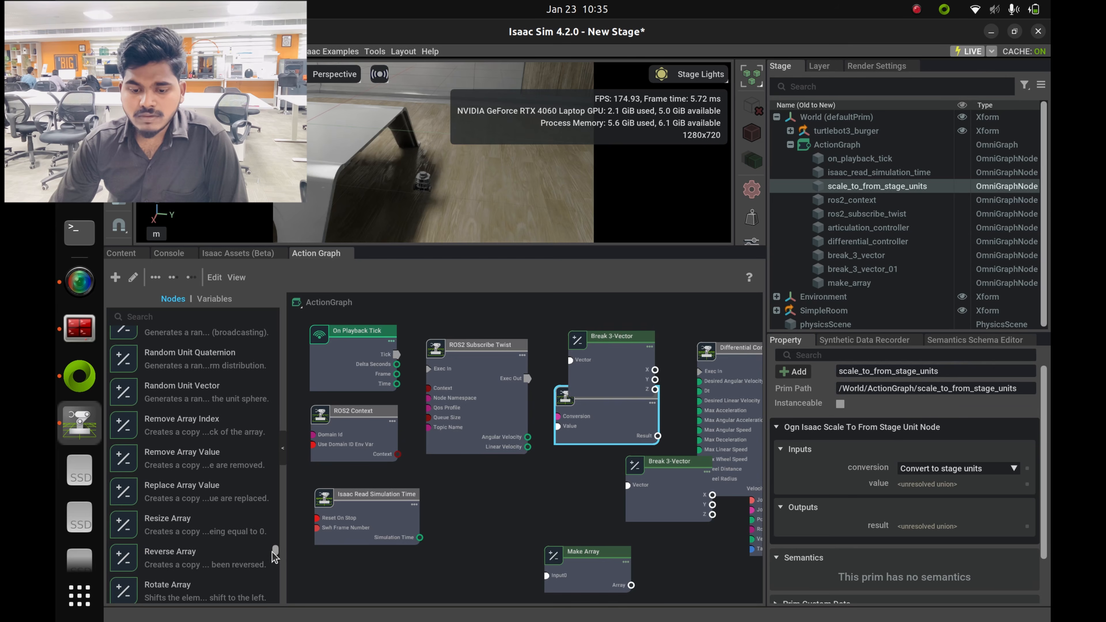
Add two Constant Token nodes from the Constants category beside the Isaac Read Simulation Time node.
drag(275, 552, 275, 333)
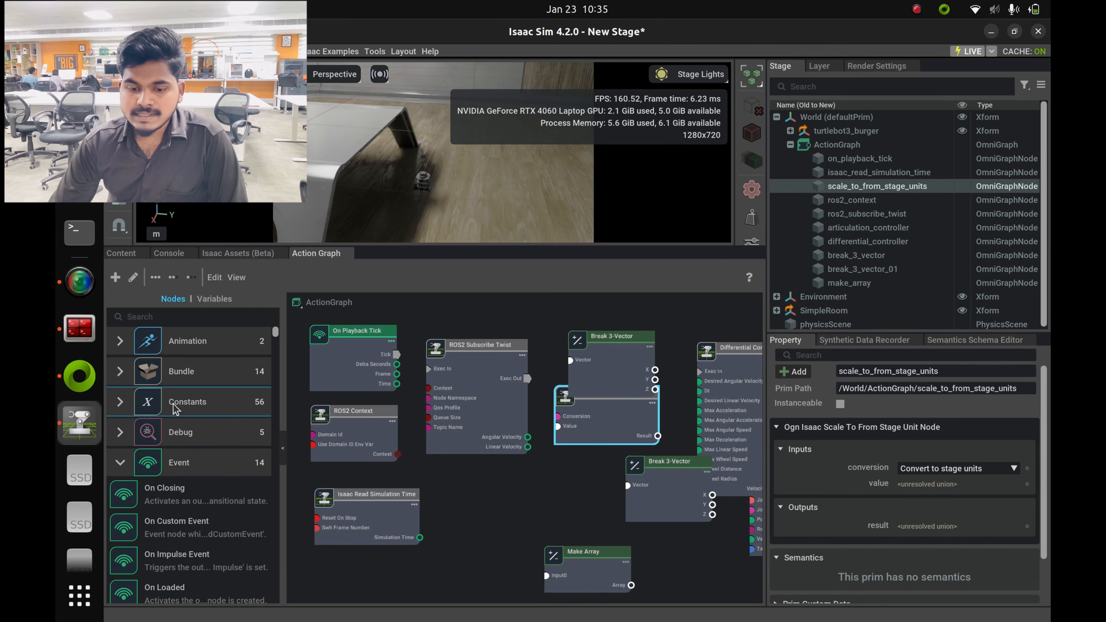
scroll(146, 389, down, 1)
scroll(148, 390, up, 1)
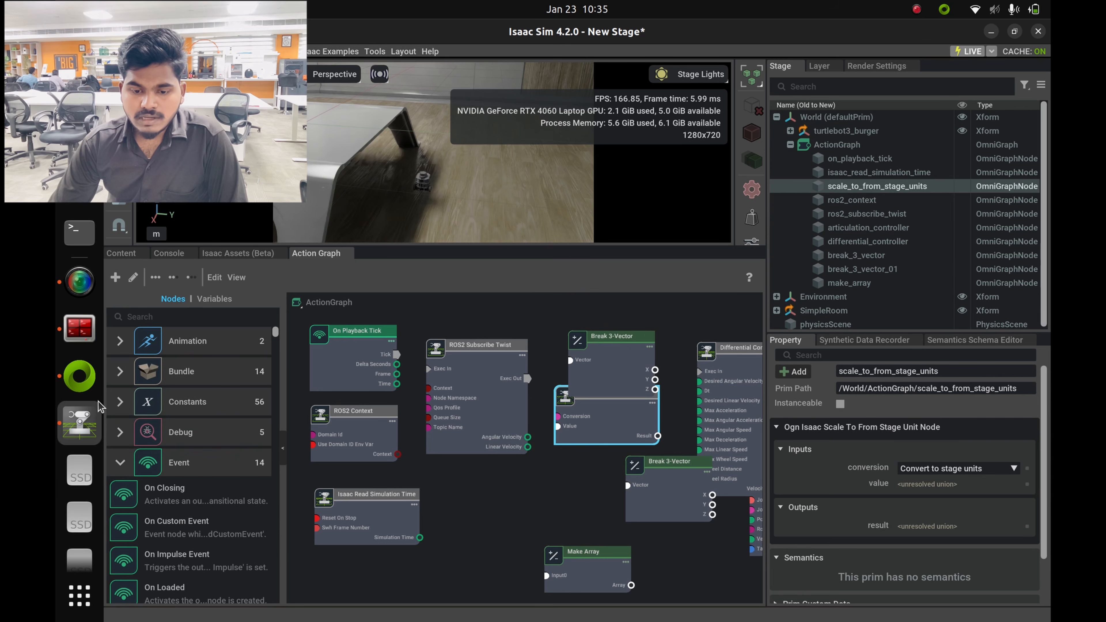
click(121, 402)
scroll(169, 468, down, 7)
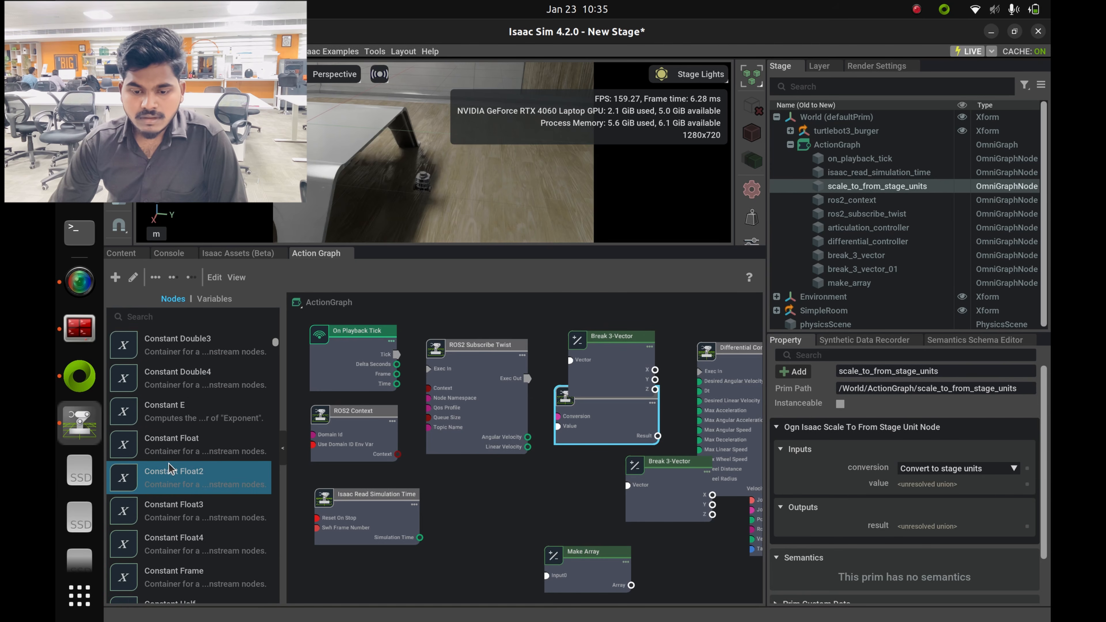
scroll(169, 468, down, 14)
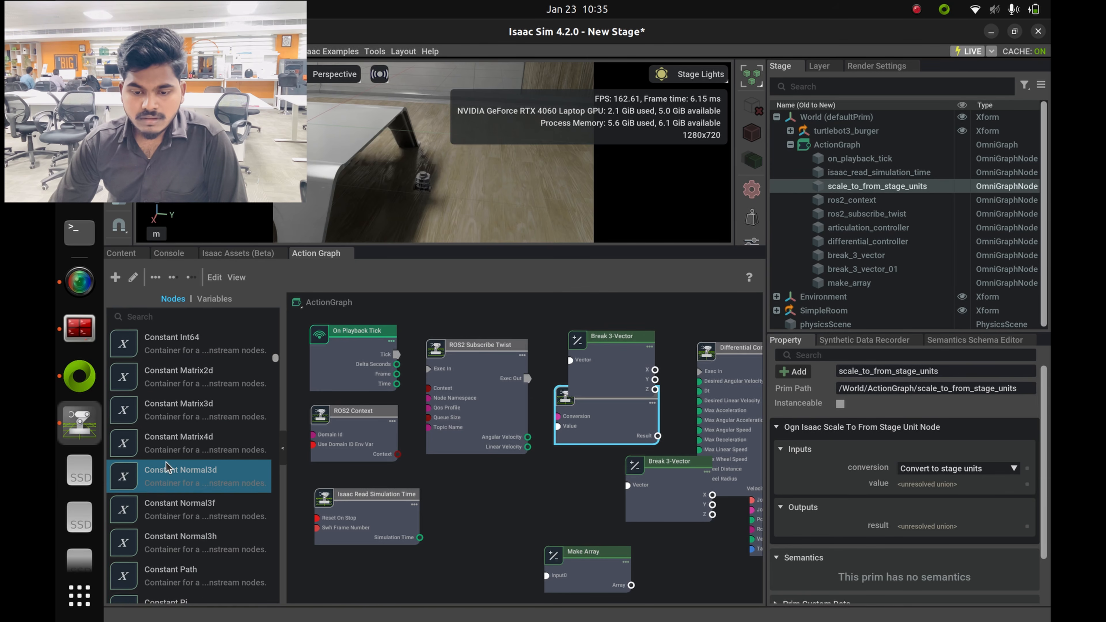
scroll(168, 468, down, 8)
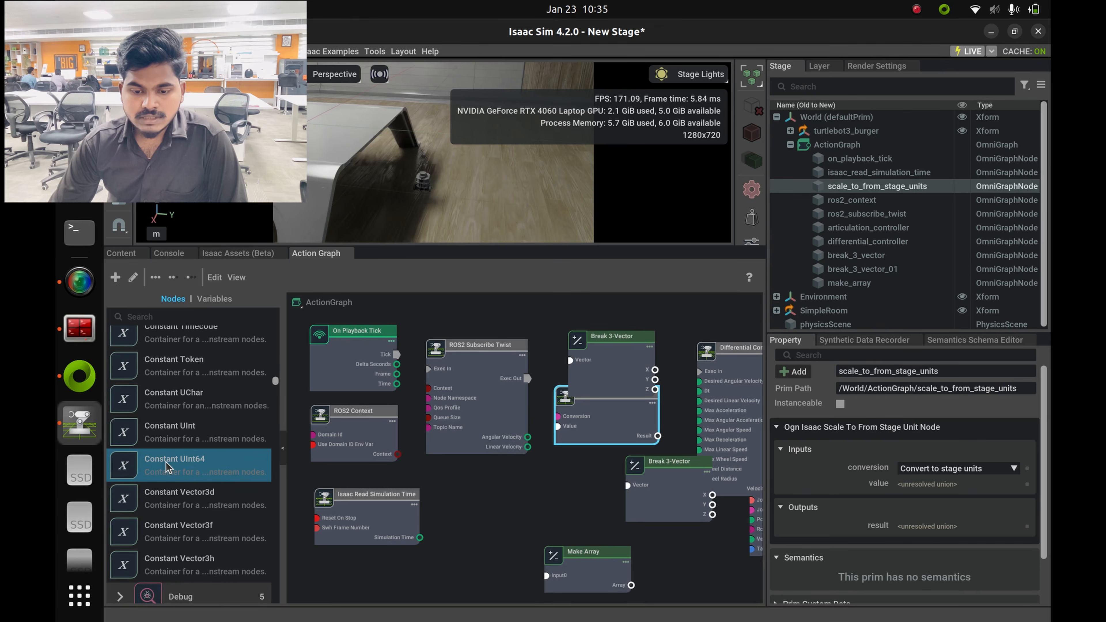
drag(168, 468, 494, 501)
drag(490, 603, 488, 566)
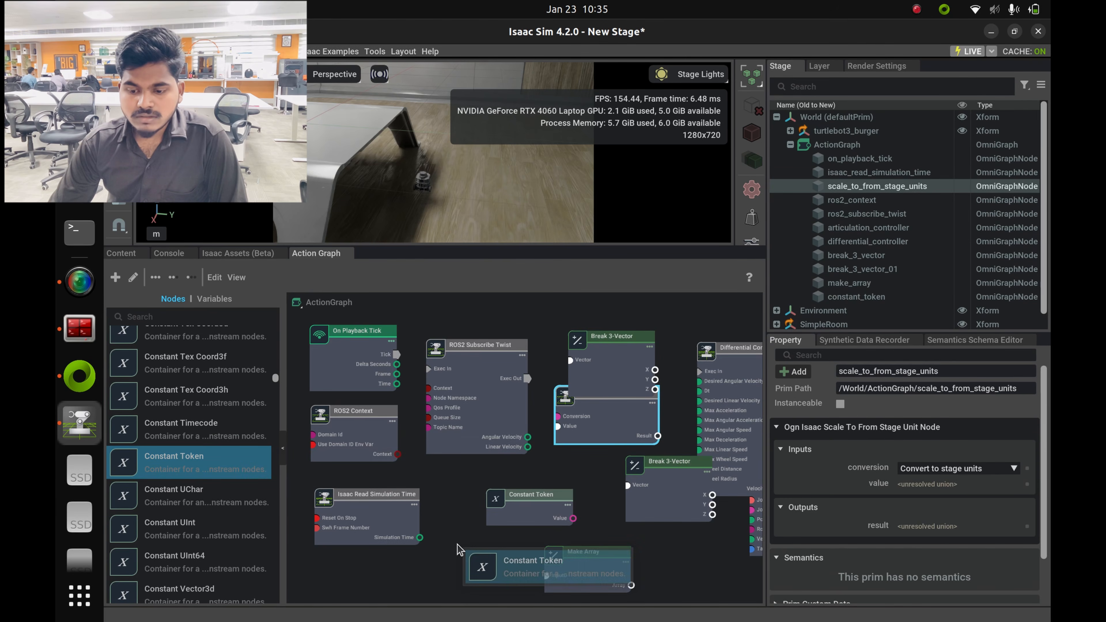
Spread out the Make Array, Constant Token, upper Break 3-Vector and Scale To/From Stage Units nodes so they no longer overlap one another.
drag(583, 566, 640, 566)
click(525, 520)
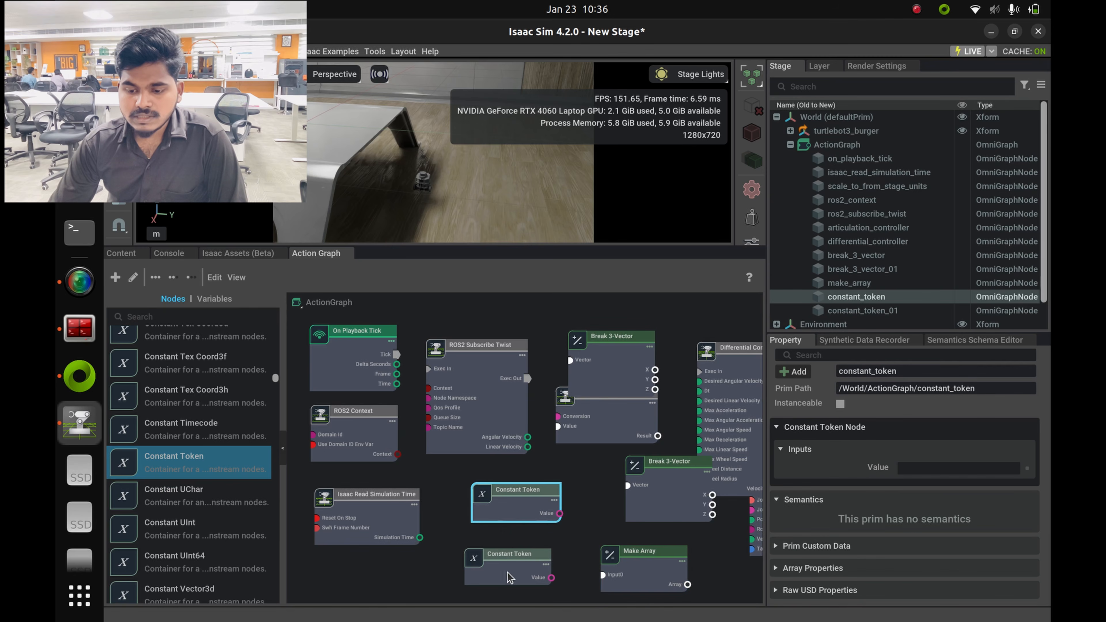
click(510, 566)
scroll(614, 503, down, 3)
scroll(599, 482, up, 2)
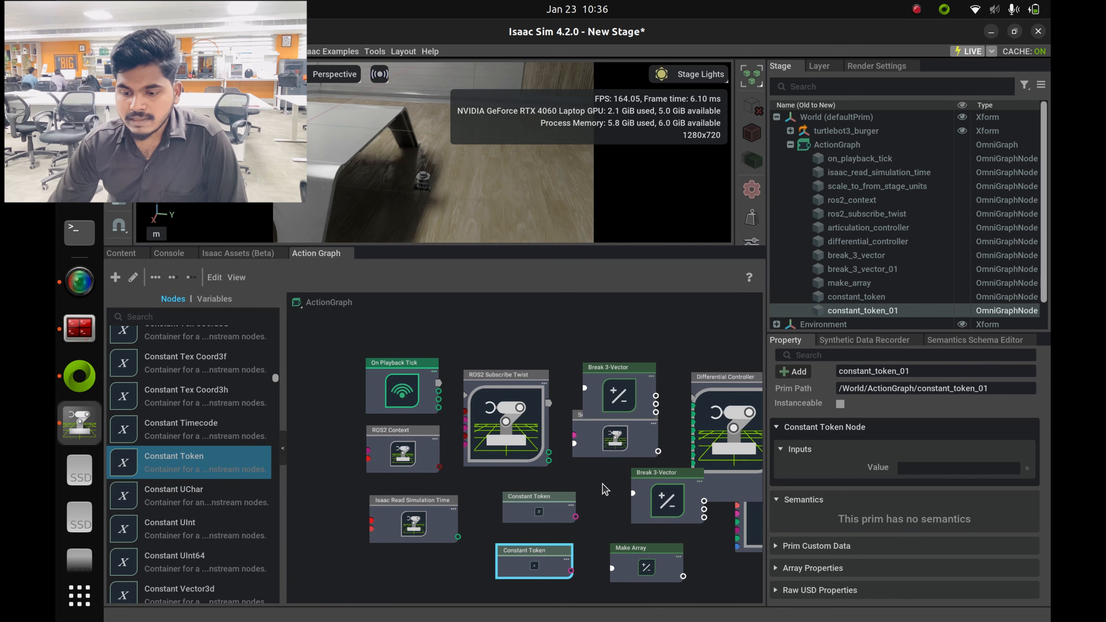
middle_drag(603, 484, 581, 519)
drag(586, 421, 586, 400)
drag(588, 469, 588, 476)
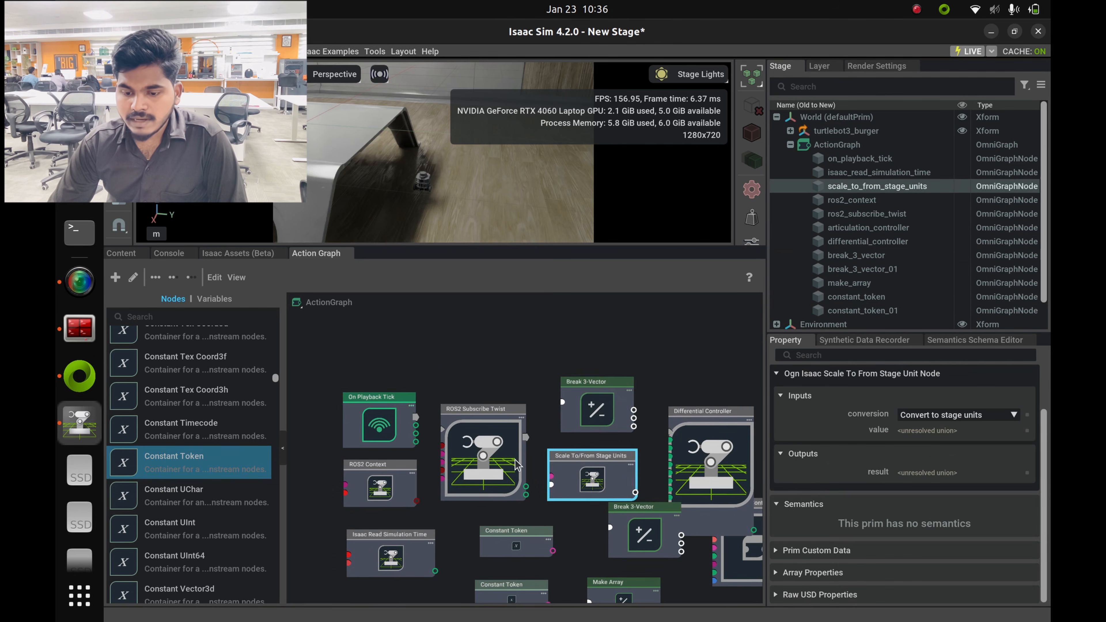
Enlarge the Action Graph editor upward into the viewport's space so the nodes' port names can be read.
scroll(519, 465, down, 3)
scroll(486, 462, up, 4)
drag(515, 247, 514, 131)
scroll(531, 363, up, 2)
scroll(531, 363, down, 1)
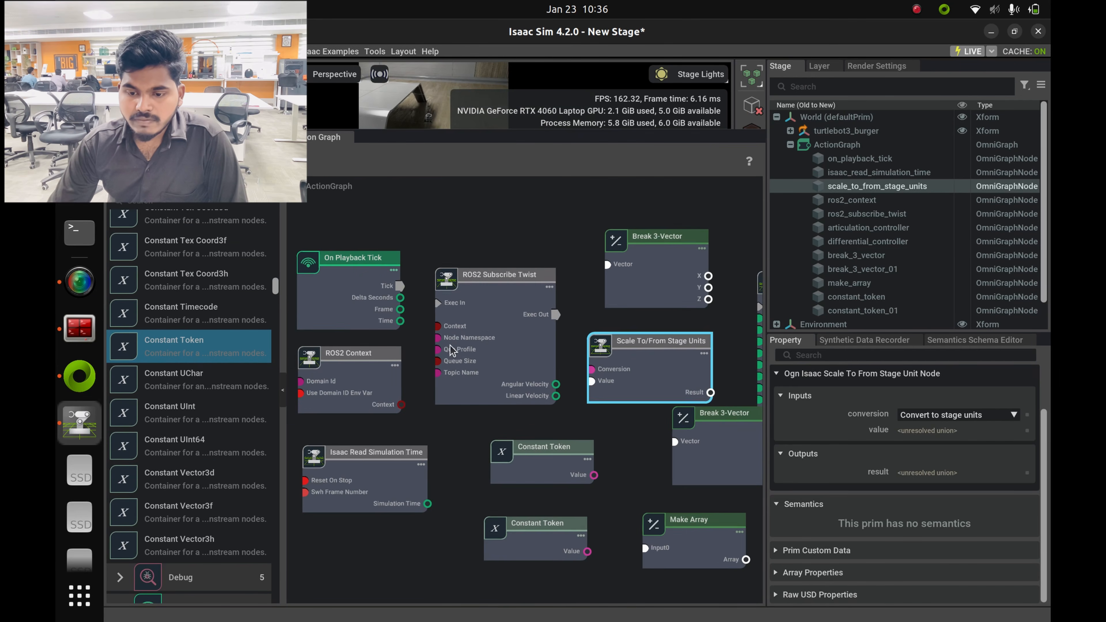
Connect the Tick output of On Playback Tick to the Exec In input of ROS2 Subscribe Twist.
click(494, 333)
click(389, 294)
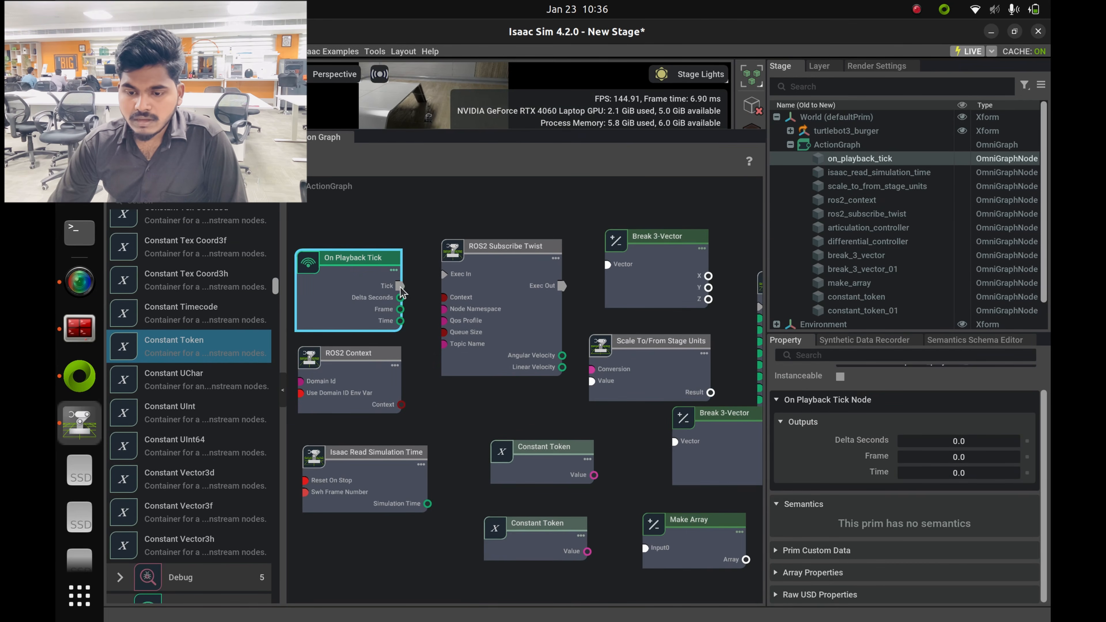
drag(399, 286, 443, 274)
drag(496, 314, 491, 316)
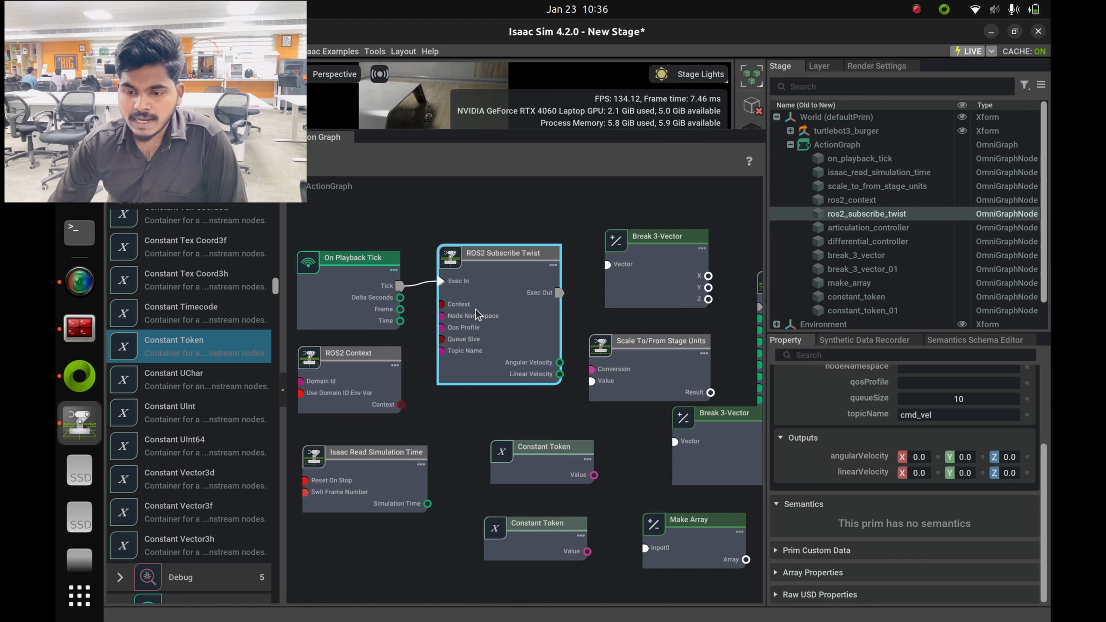
Connect the Exec Out output of ROS2 Subscribe Twist to the Exec In input of the Differential Controller.
scroll(542, 345, down, 1)
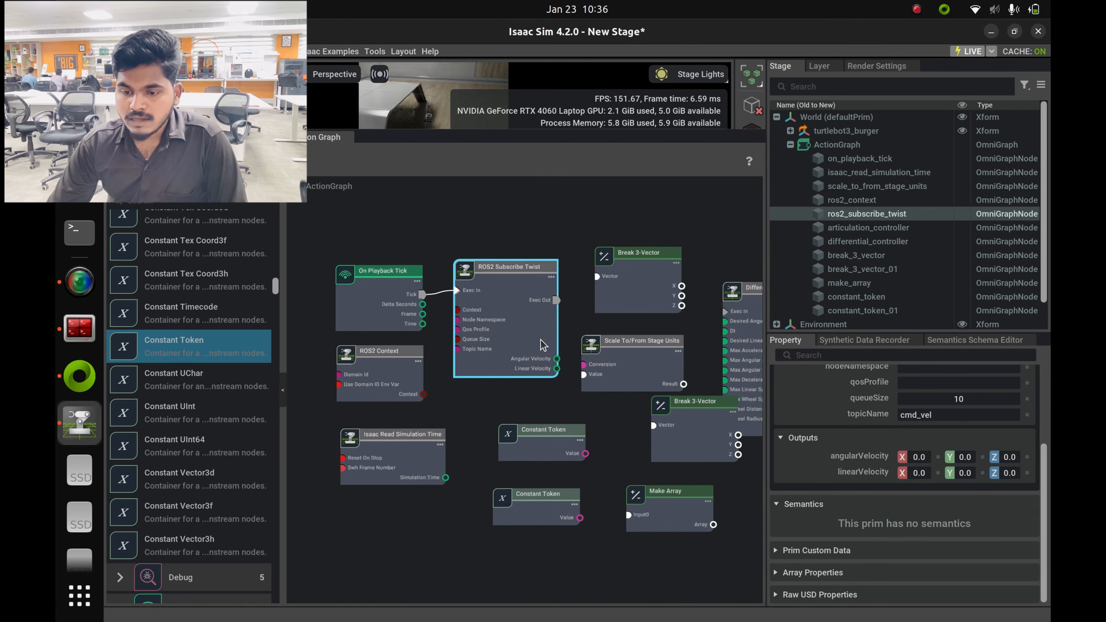
middle_drag(561, 399, 473, 410)
drag(648, 378, 679, 336)
drag(467, 312, 649, 286)
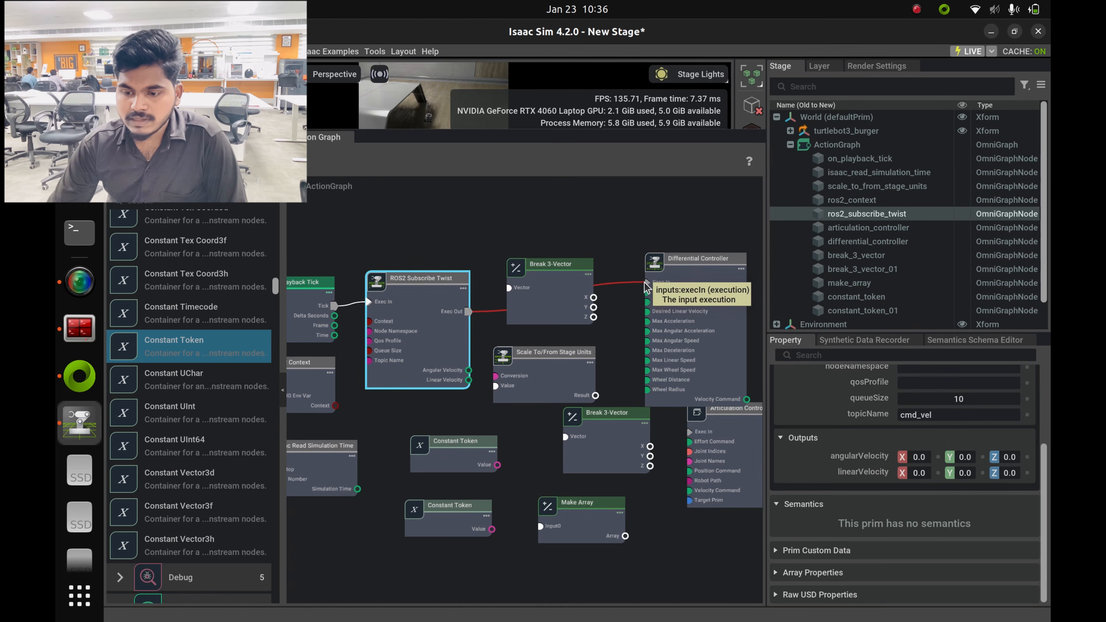
scroll(553, 374, up, 3)
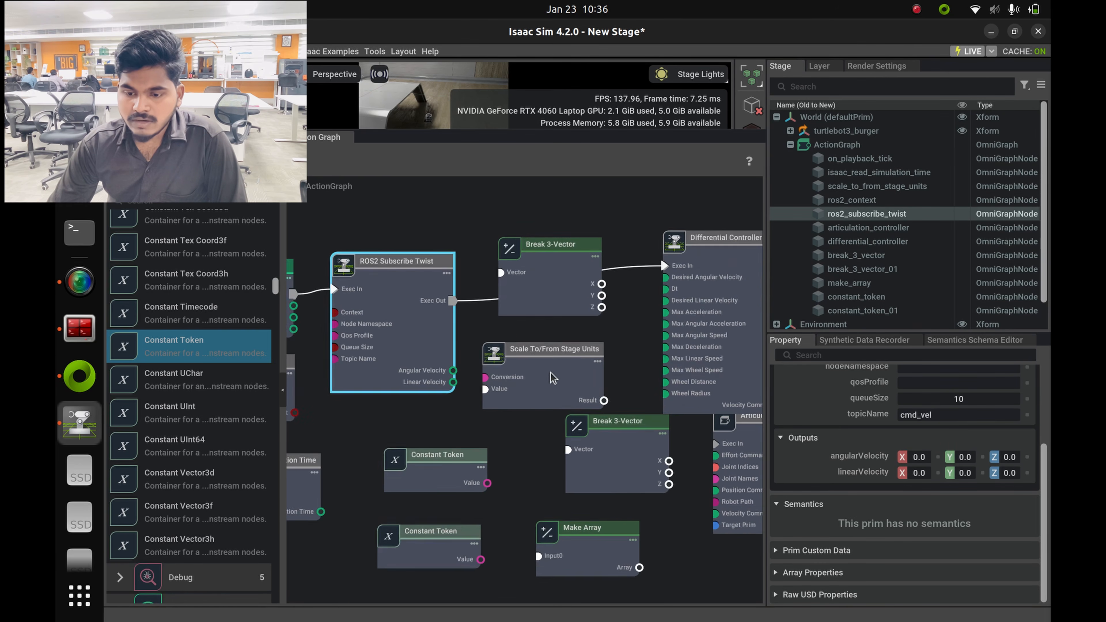
Connect the Linear Velocity output of ROS2 Subscribe Twist to the Value input of Scale To/From Stage Units.
drag(577, 382, 590, 374)
drag(435, 391, 488, 374)
drag(570, 375, 570, 382)
drag(434, 386, 486, 392)
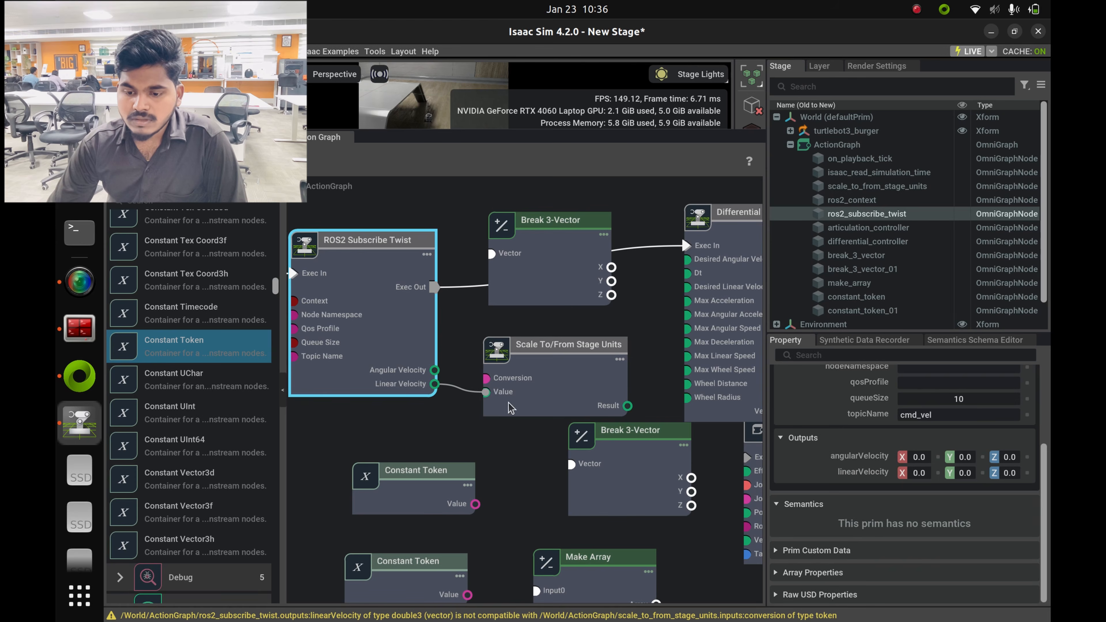
drag(584, 369, 577, 356)
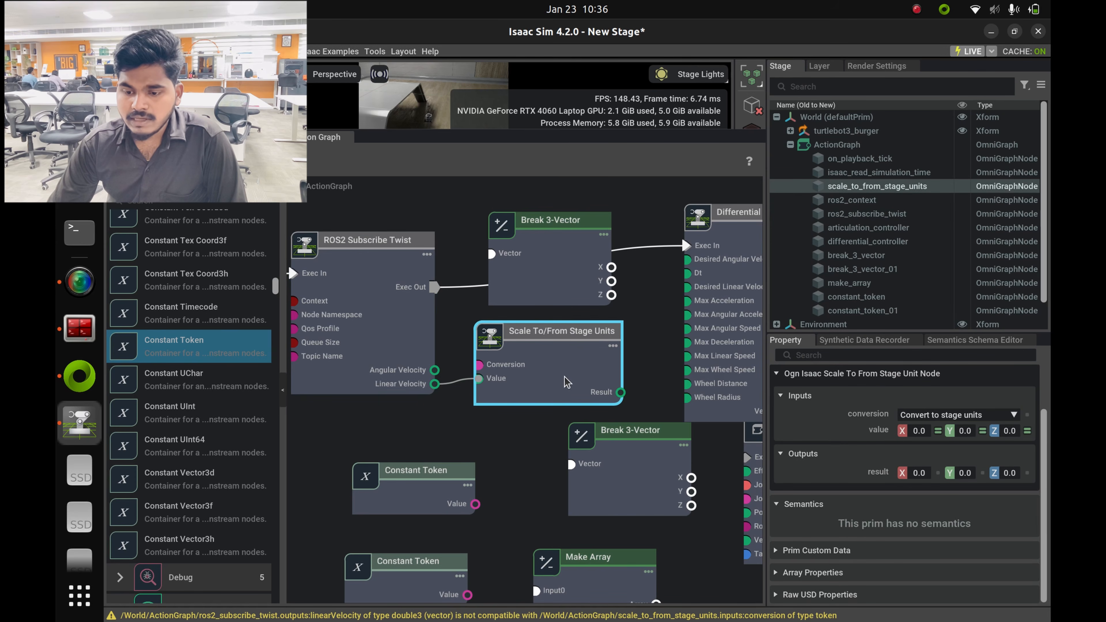
Feed the Scale To/From Stage Units Result into the lower Break 3-Vector and its X output into the Differential Controller's Desired Linear Velocity.
drag(650, 482, 699, 466)
drag(561, 382, 524, 406)
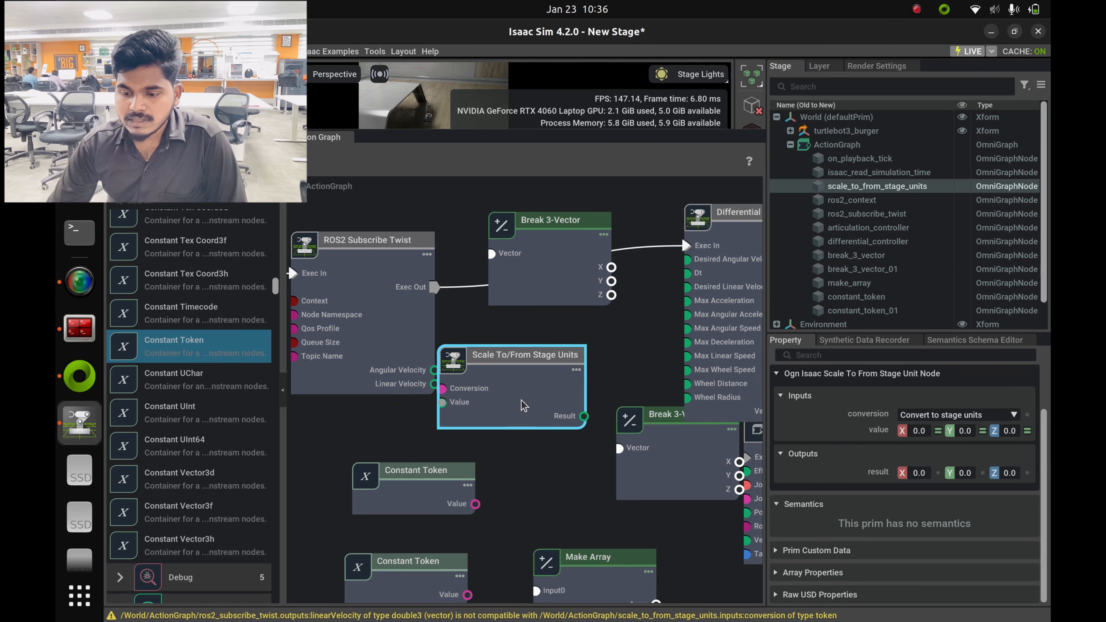
drag(706, 429, 590, 349)
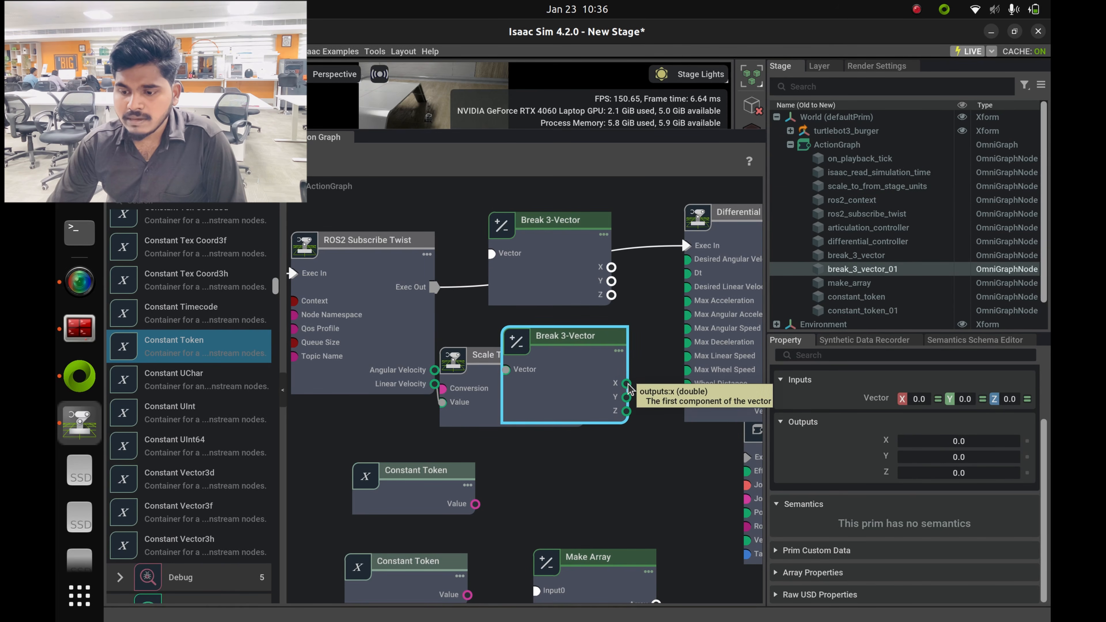
drag(627, 384, 686, 286)
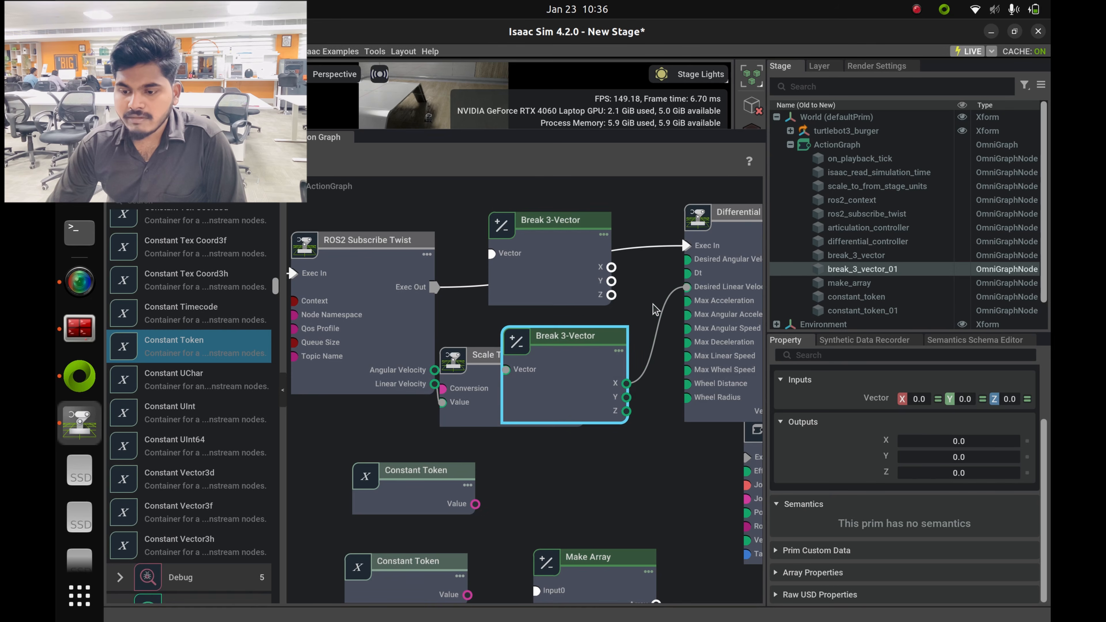
Feed ROS2 Subscribe Twist's Angular Velocity into the upper Break 3-Vector and its Z output into the Differential Controller's Desired Angular Velocity.
drag(590, 386, 631, 426)
drag(474, 354, 486, 412)
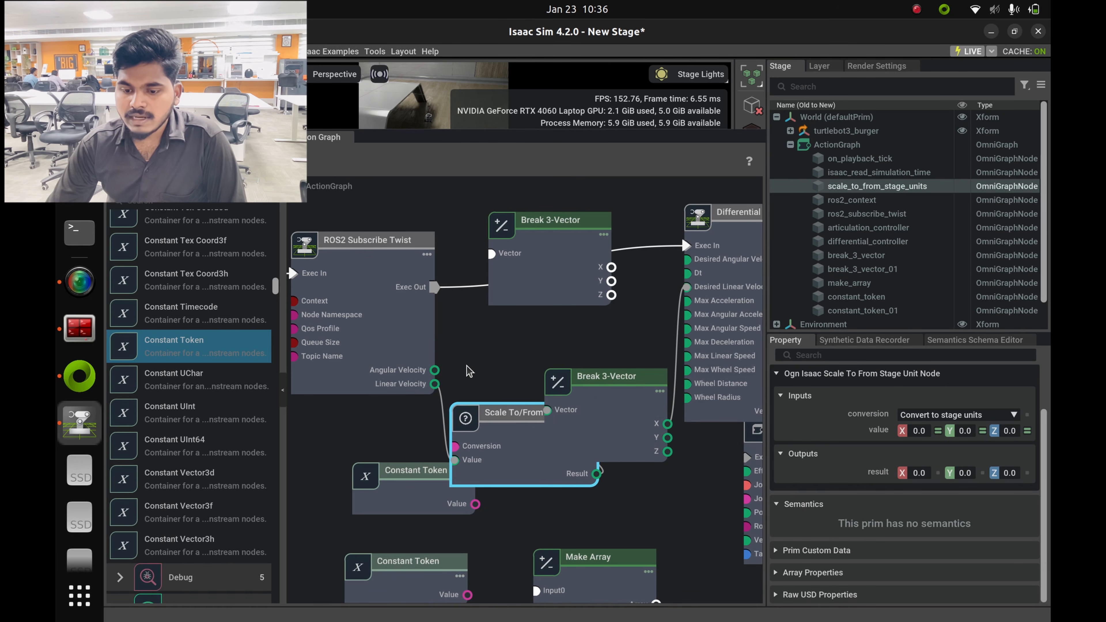
drag(526, 273, 539, 326)
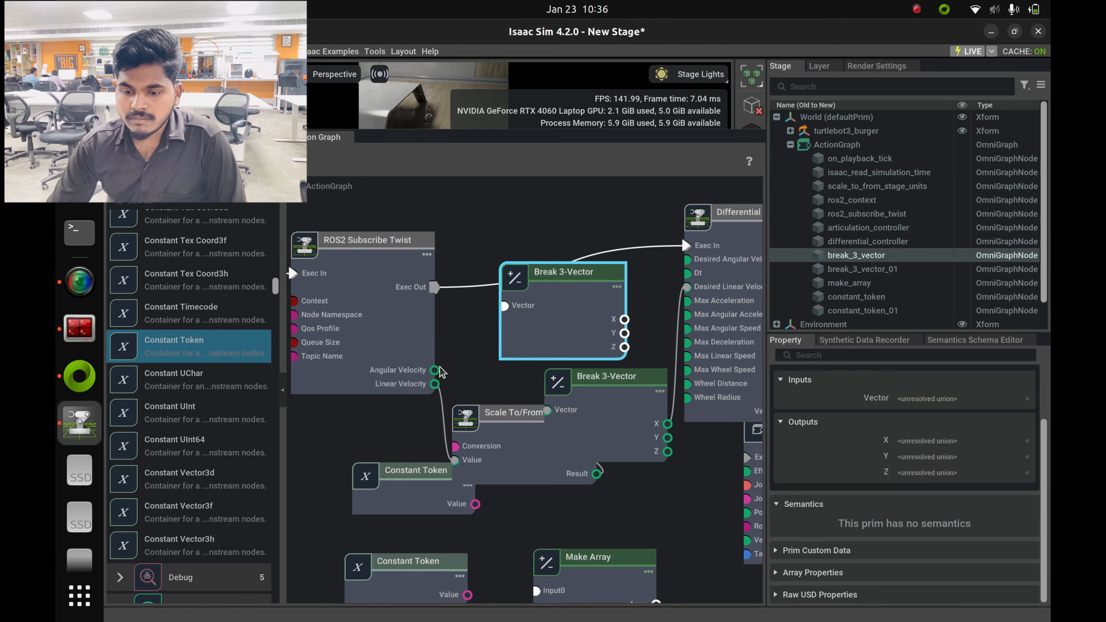
drag(434, 370, 504, 305)
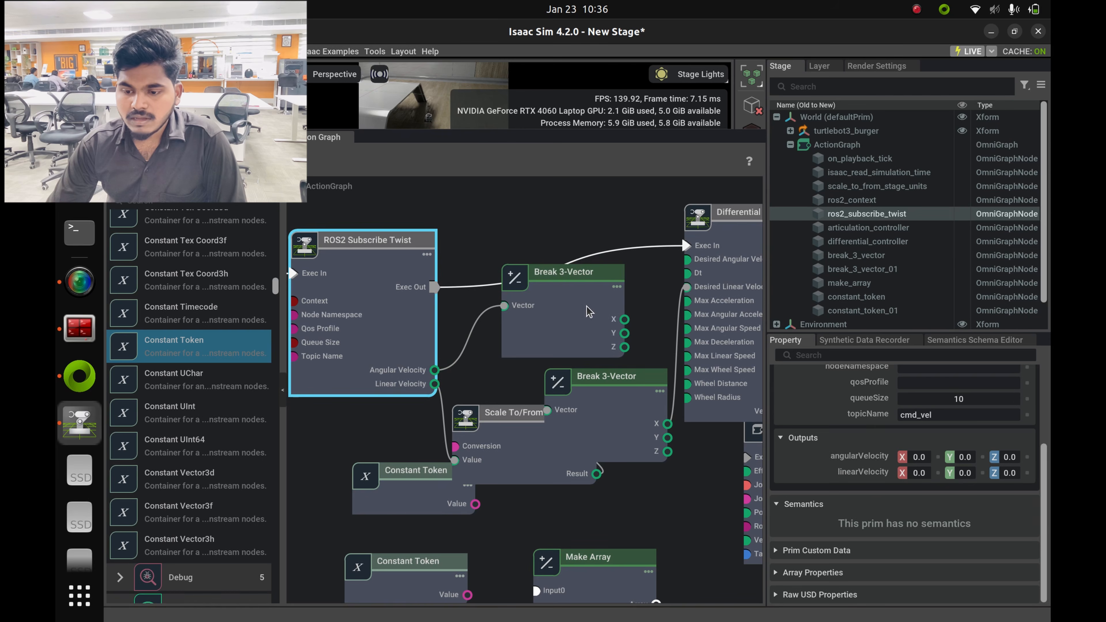
drag(589, 311, 557, 266)
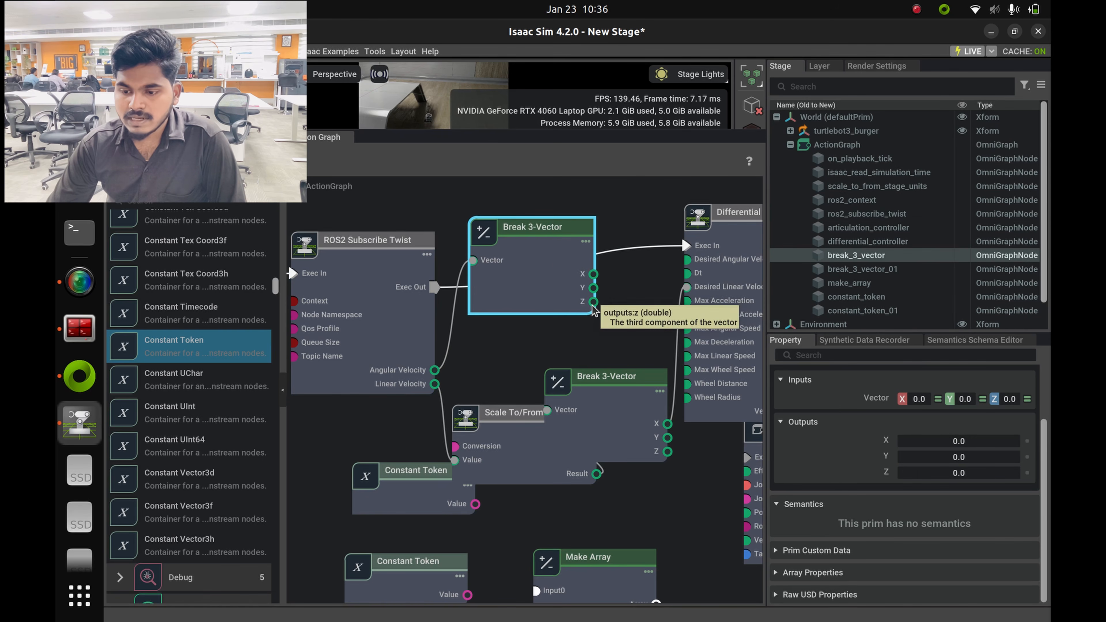
drag(592, 301, 687, 260)
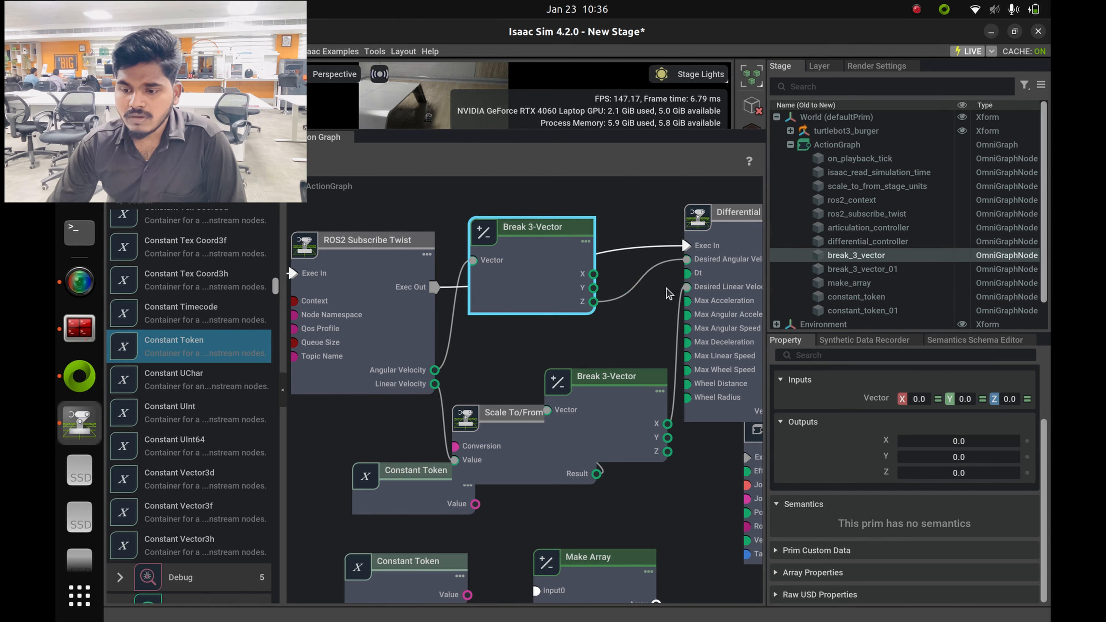
scroll(655, 274, down, 2)
drag(663, 360, 659, 306)
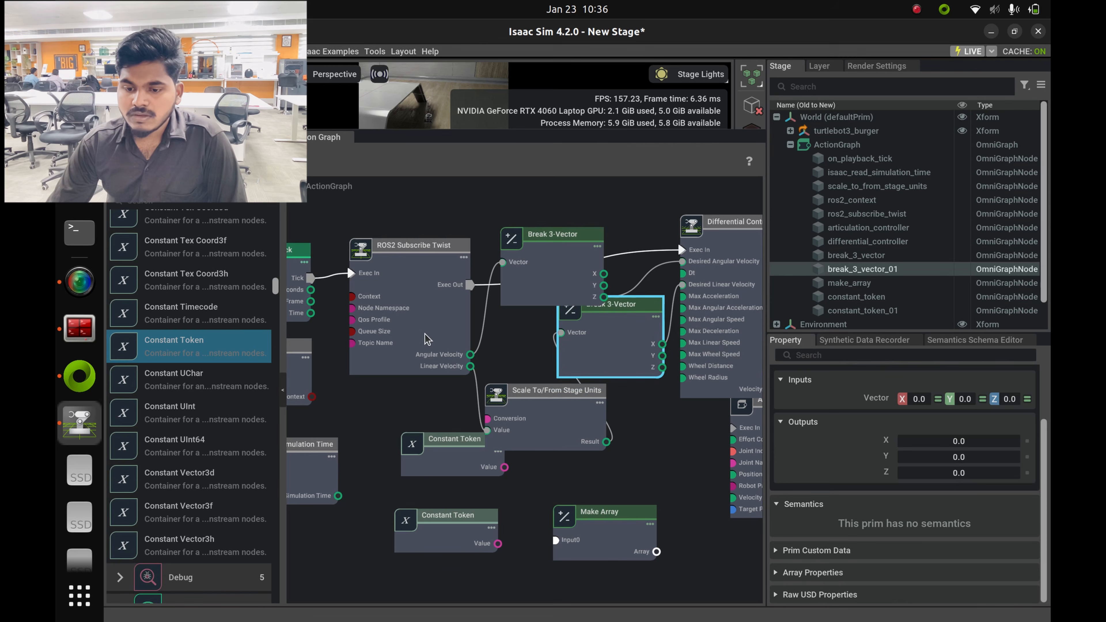
Check the topicName input and the velocity outputs in the properties of the ROS2 Subscribe Twist node.
drag(422, 321, 419, 319)
scroll(888, 466, up, 3)
scroll(895, 474, down, 3)
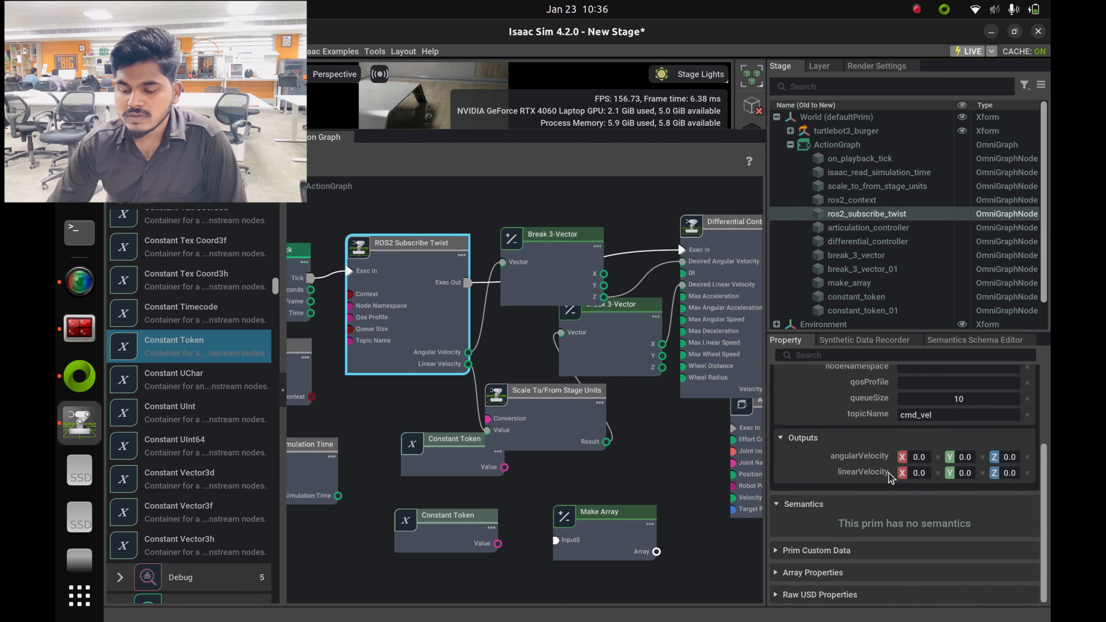
scroll(890, 465, up, 1)
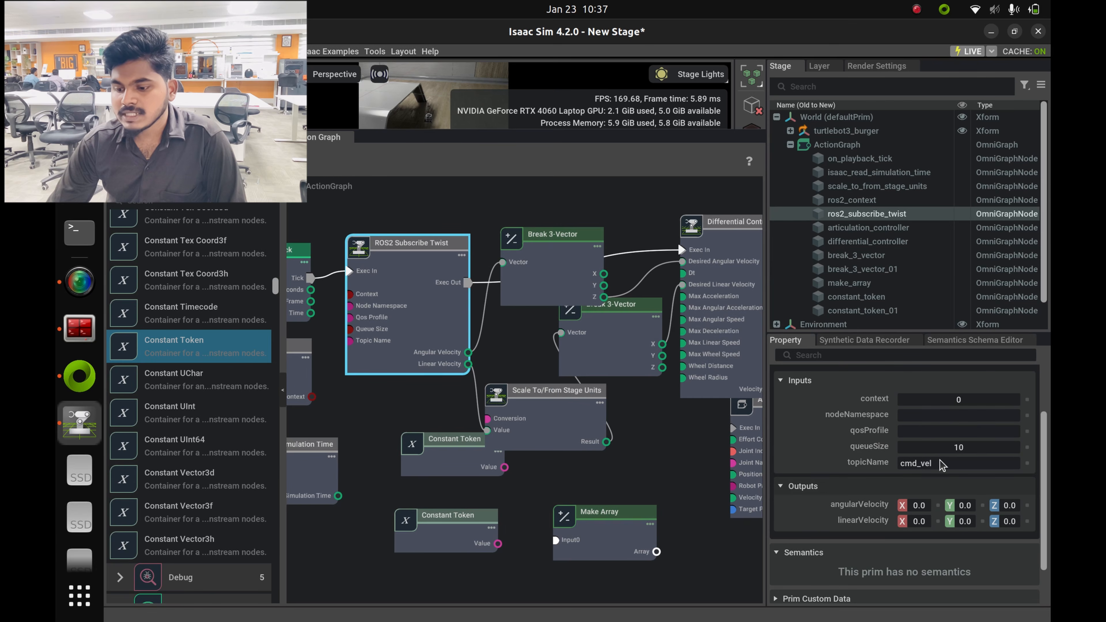
click(916, 463)
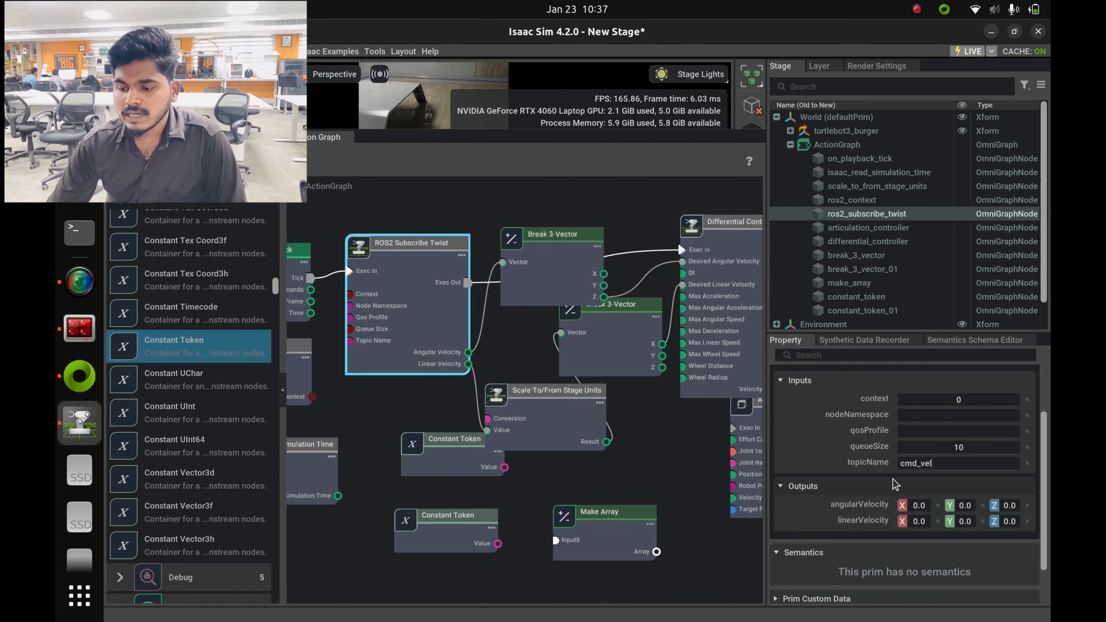
click(673, 448)
Move the Articulation Controller clear of the Differential Controller and connect the Velocity Command output to its Velocity Command input.
scroll(657, 432, down, 2)
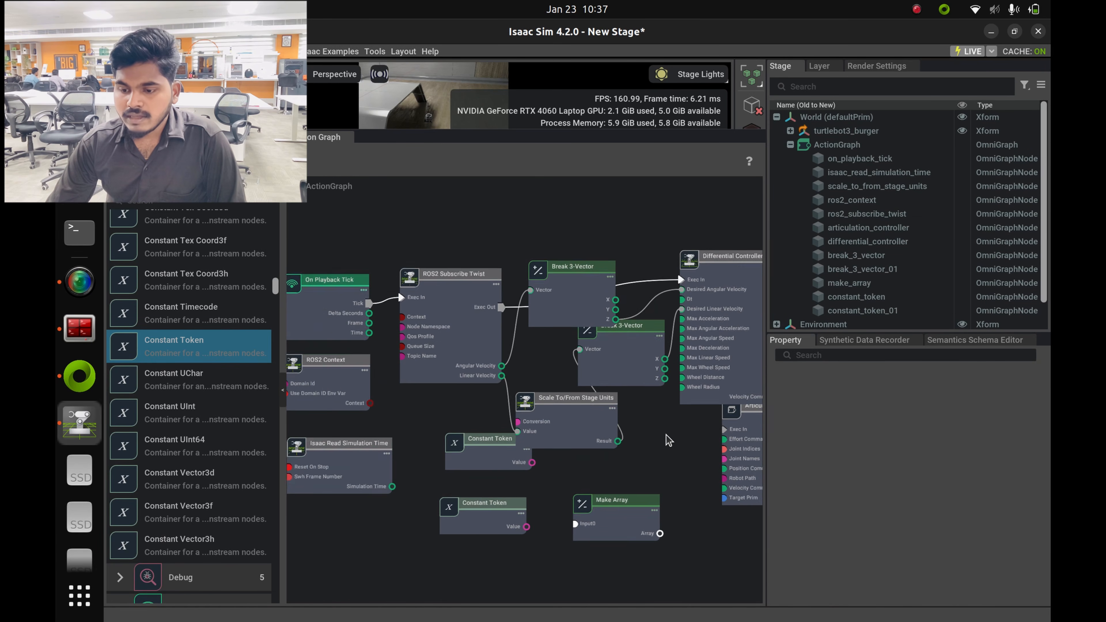
middle_drag(677, 422, 575, 353)
drag(693, 338, 789, 290)
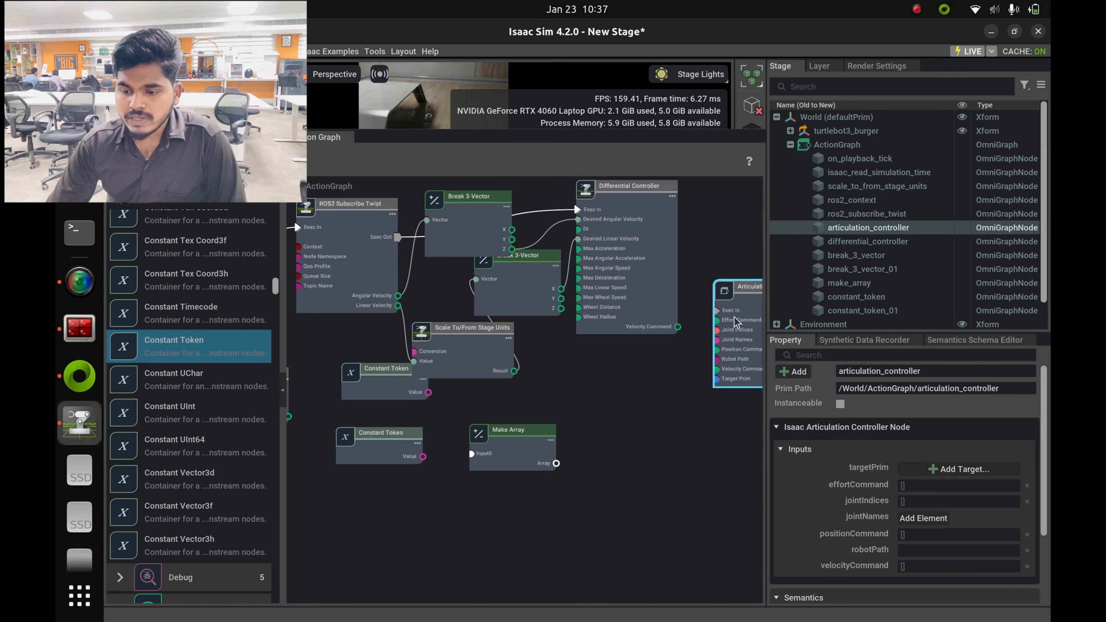
scroll(691, 392, up, 2)
middle_drag(662, 433, 509, 540)
drag(614, 459, 625, 430)
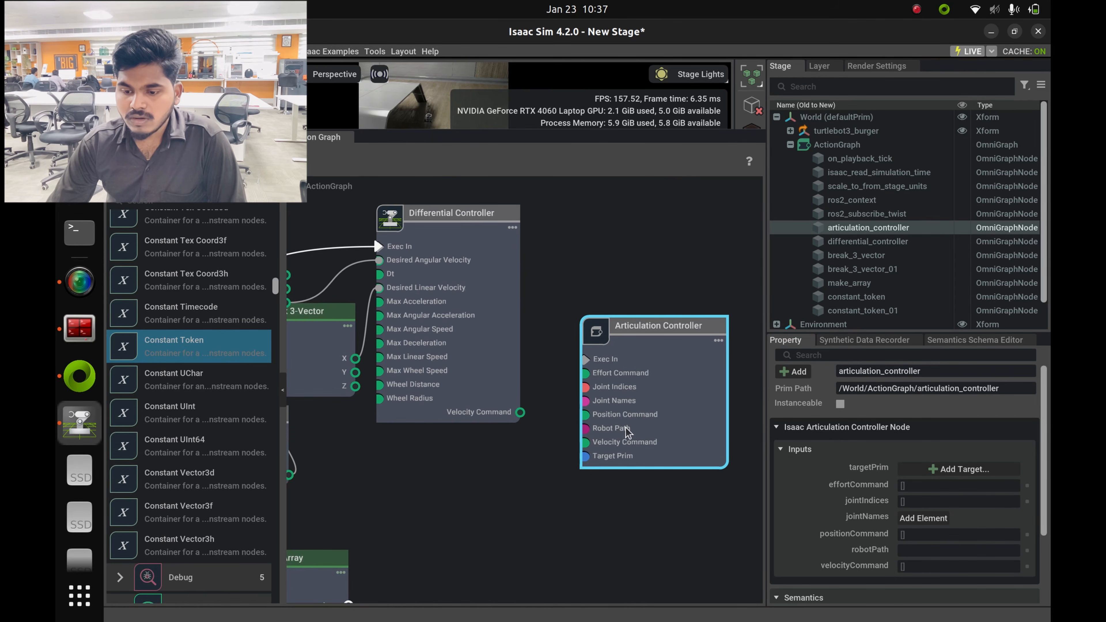
drag(521, 412, 596, 446)
drag(660, 405, 678, 426)
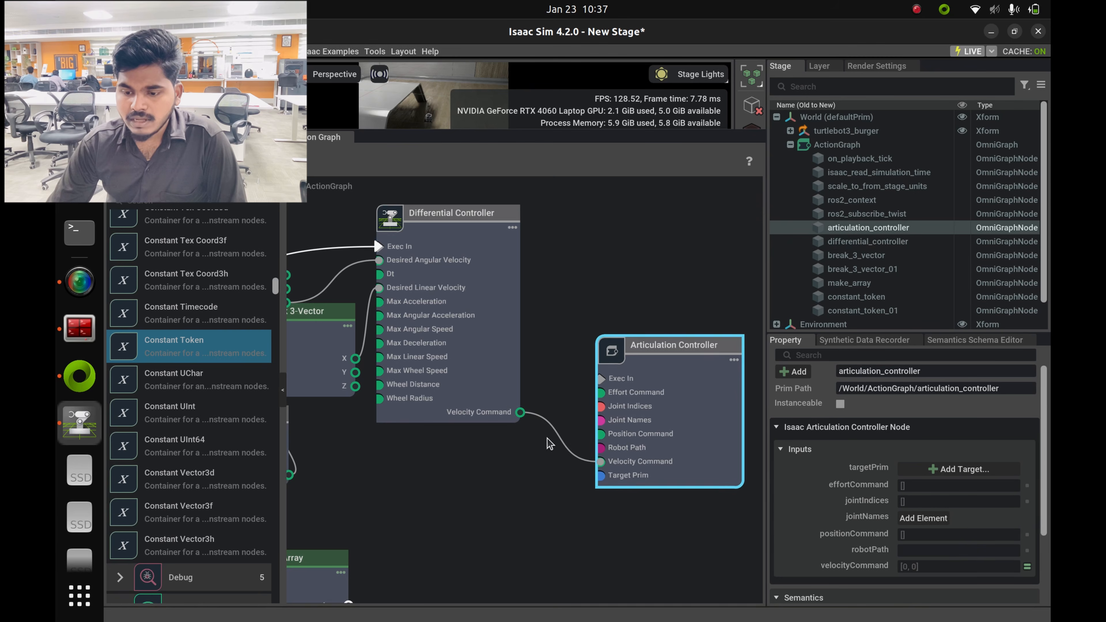
Connect the Tick output of On Playback Tick to the Exec In input of the Articulation Controller.
scroll(545, 440, down, 2)
scroll(525, 473, up, 1)
click(541, 460)
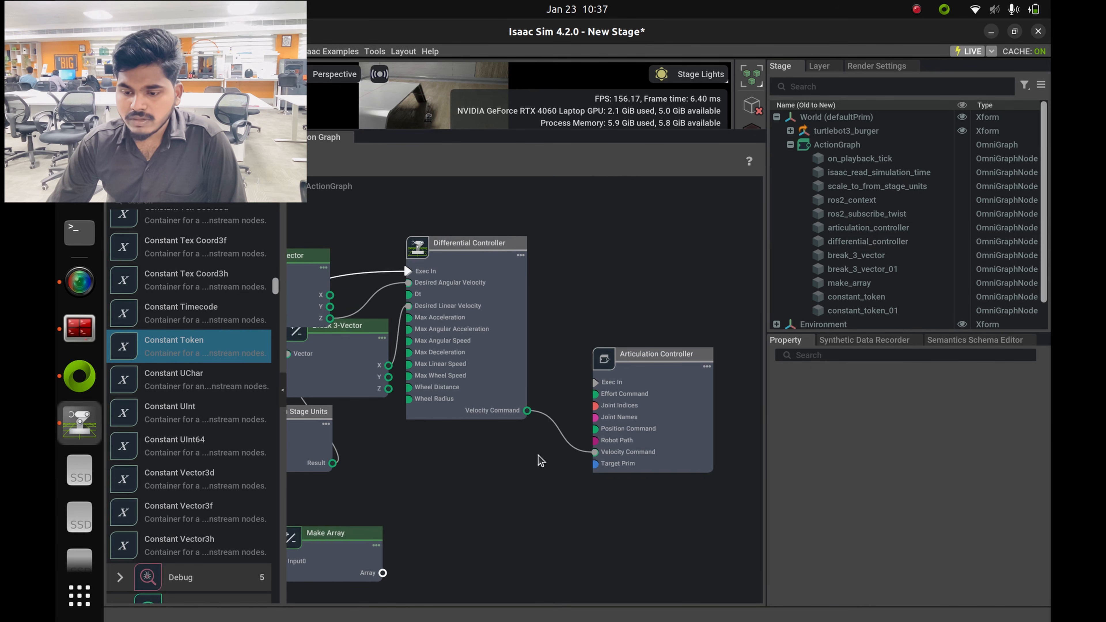
click(625, 461)
middle_drag(456, 505, 547, 390)
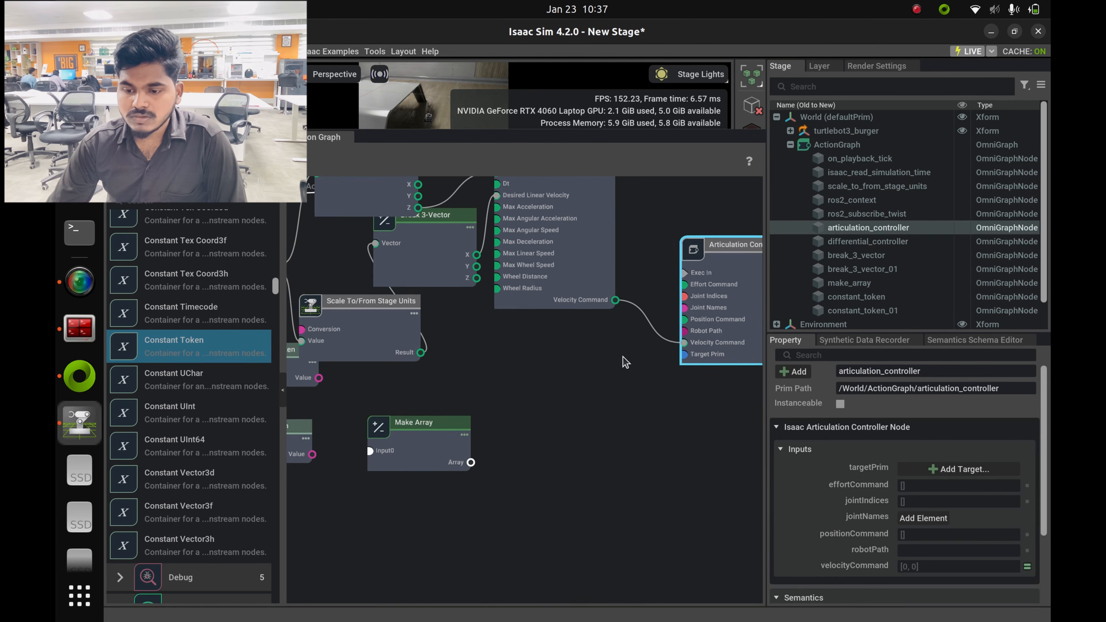
scroll(615, 360, down, 1)
drag(706, 347, 693, 394)
scroll(627, 400, down, 3)
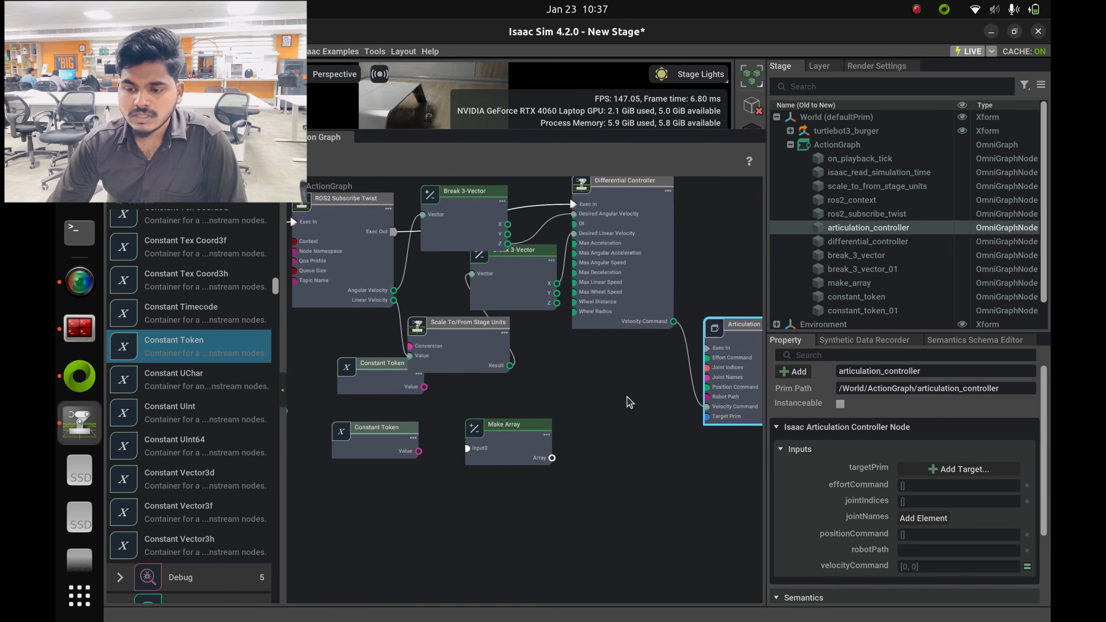
scroll(549, 401, up, 2)
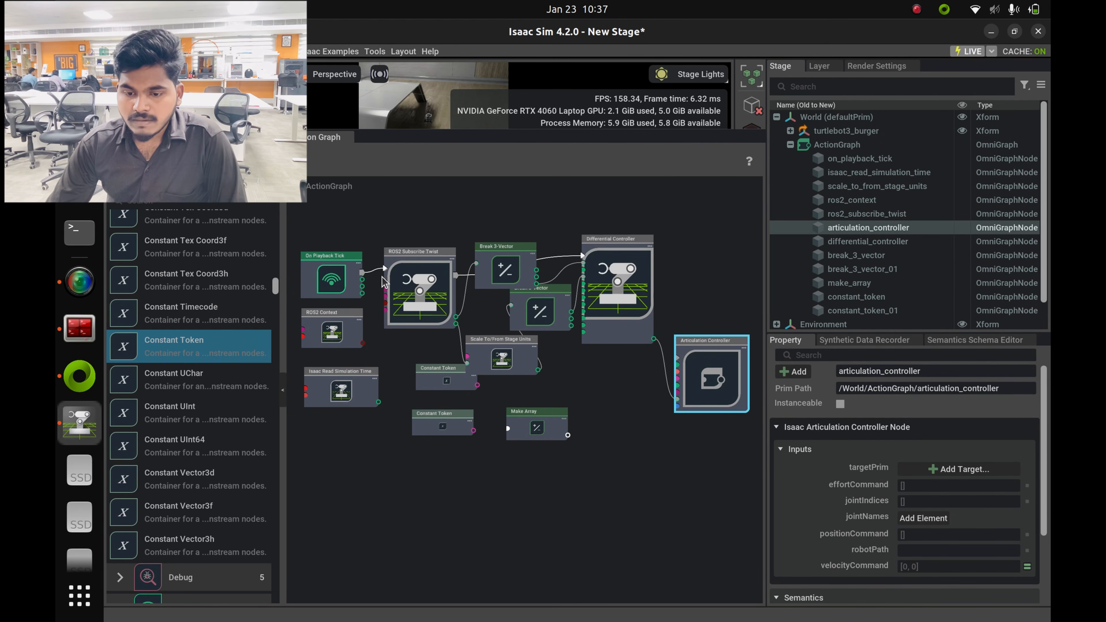
drag(362, 272, 674, 359)
scroll(596, 363, up, 3)
scroll(595, 364, down, 2)
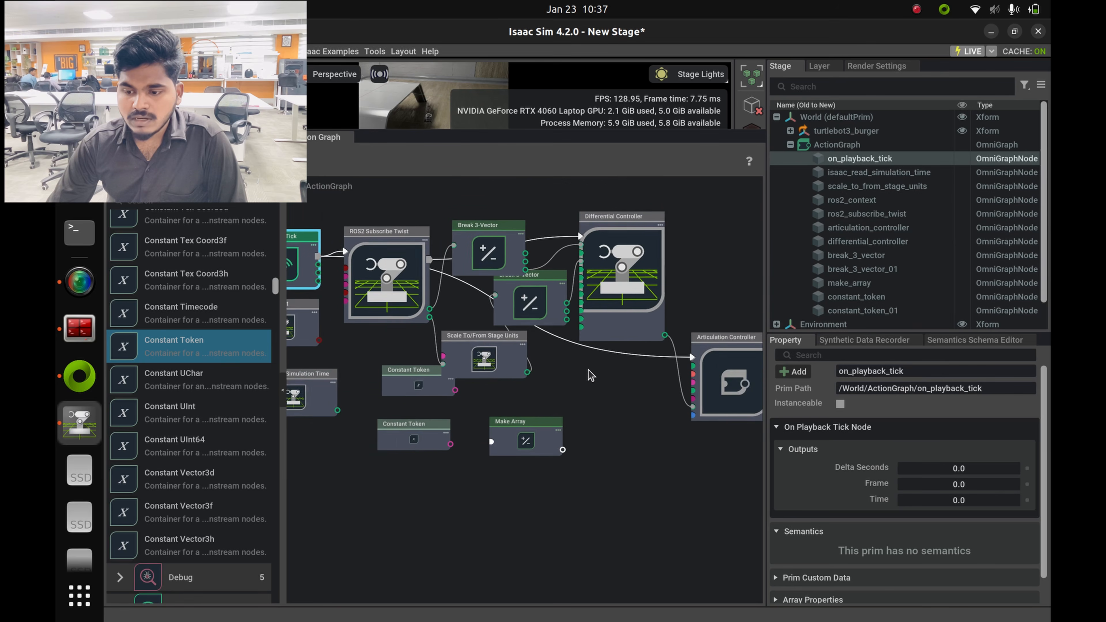
Move the two Constant Token nodes down, clear of the Scale To/From Stage Units node.
mouse_move(576, 401)
middle_down()
mouse_move(610, 384)
mouse_move(585, 390)
middle_up()
scroll(585, 391, up, 2)
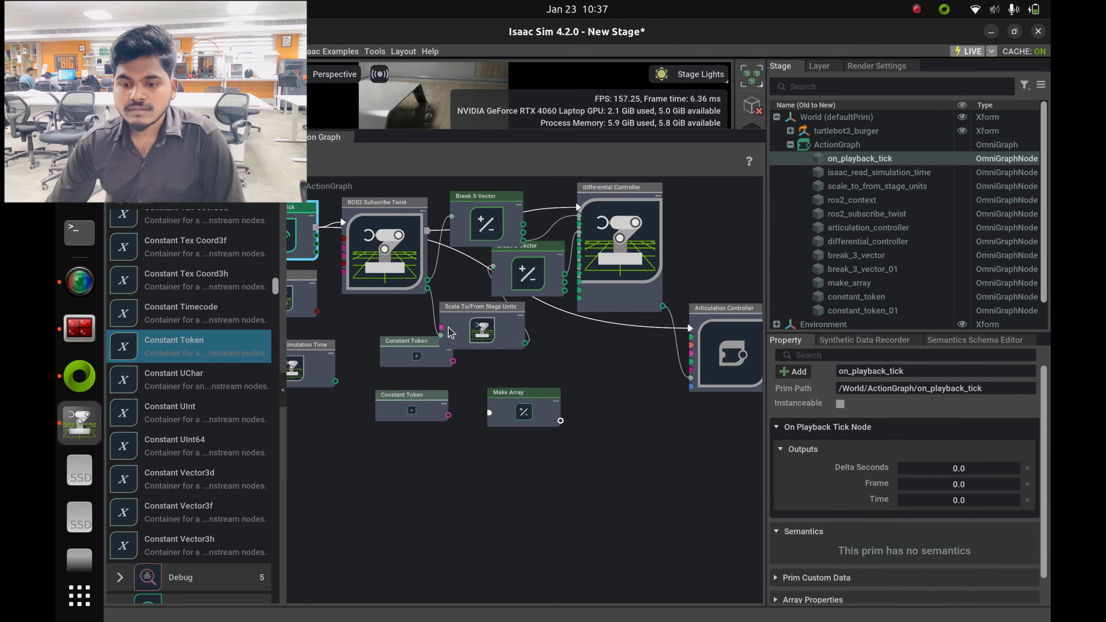
scroll(616, 397, up, 2)
scroll(617, 397, down, 3)
scroll(618, 398, up, 1)
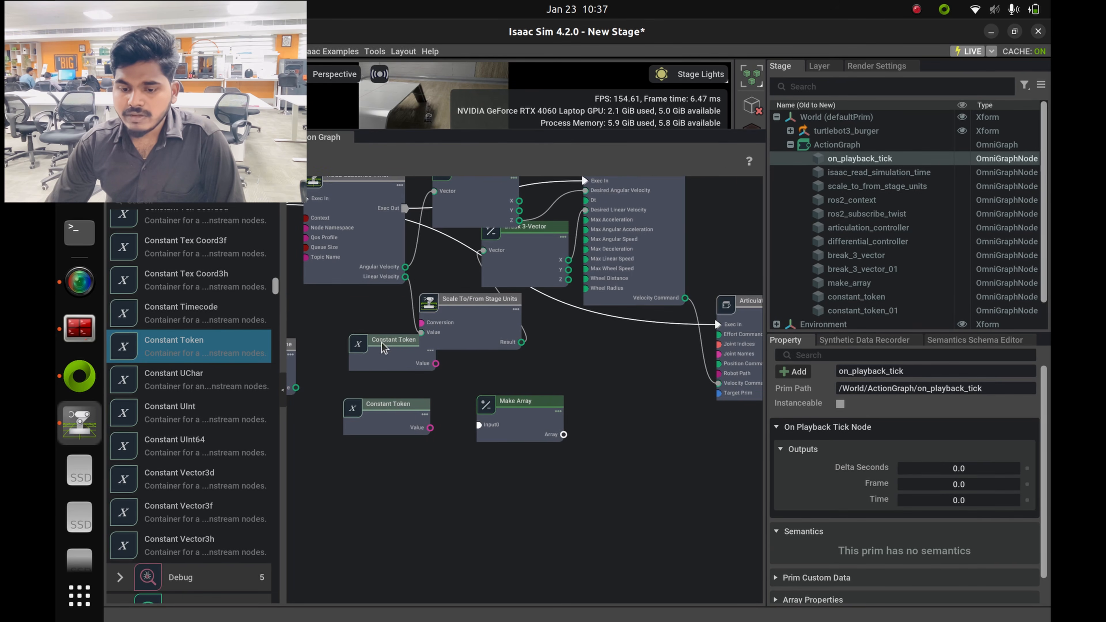
click(370, 370)
drag(370, 370, 362, 378)
drag(385, 416, 380, 439)
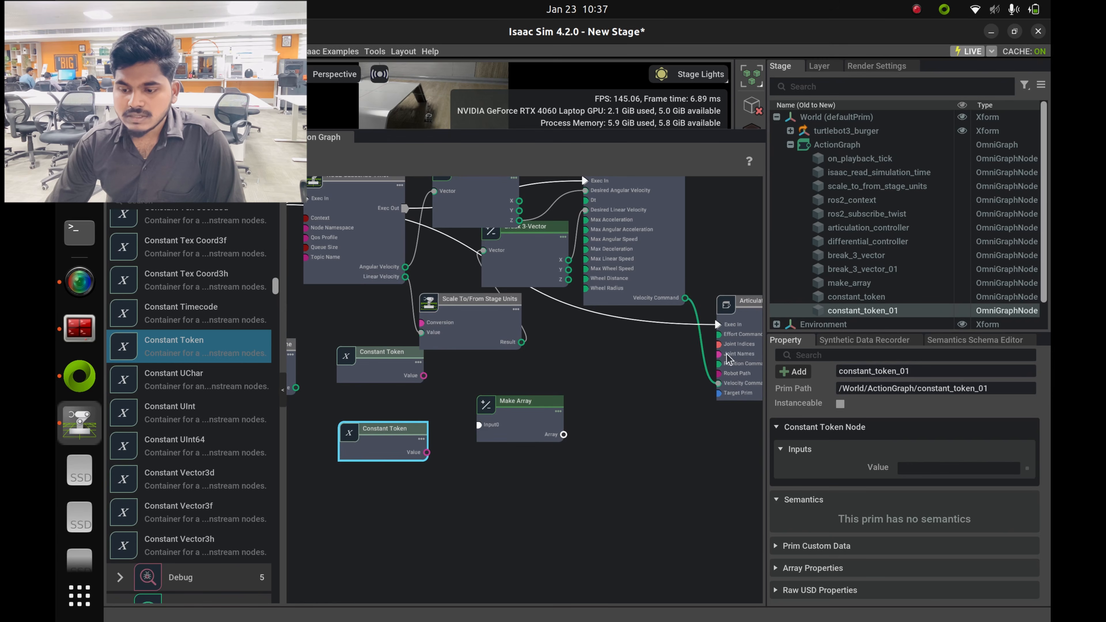
drag(712, 373, 718, 382)
drag(397, 366, 398, 378)
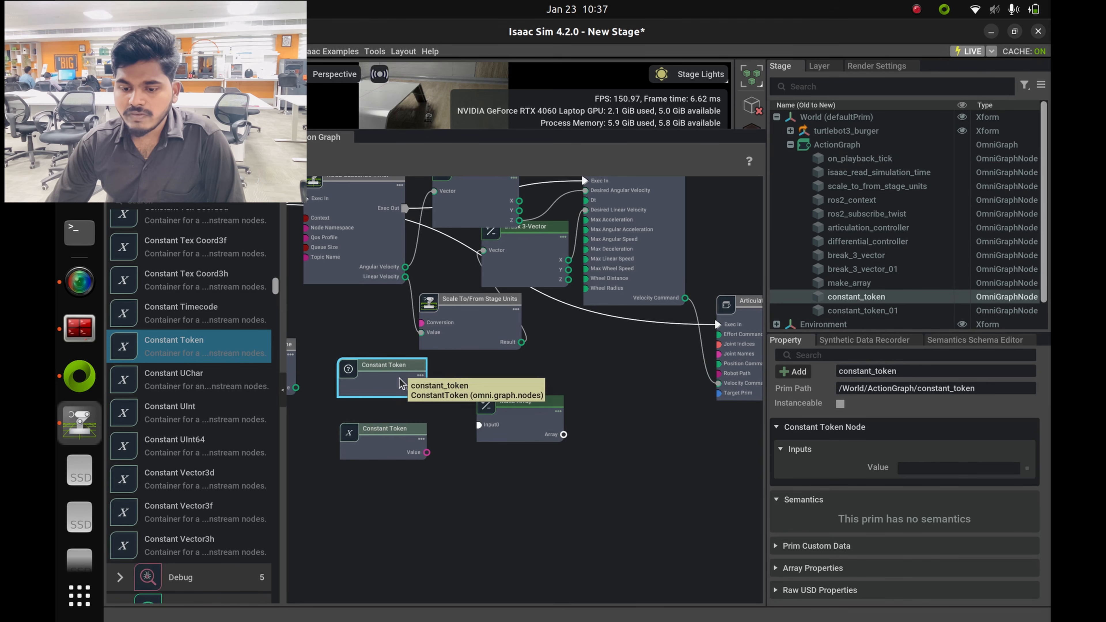
Collapse ActionGraph in the stage hierarchy and expand turtlebot3_burger and its base_link to look up the wheel joint names.
click(790, 145)
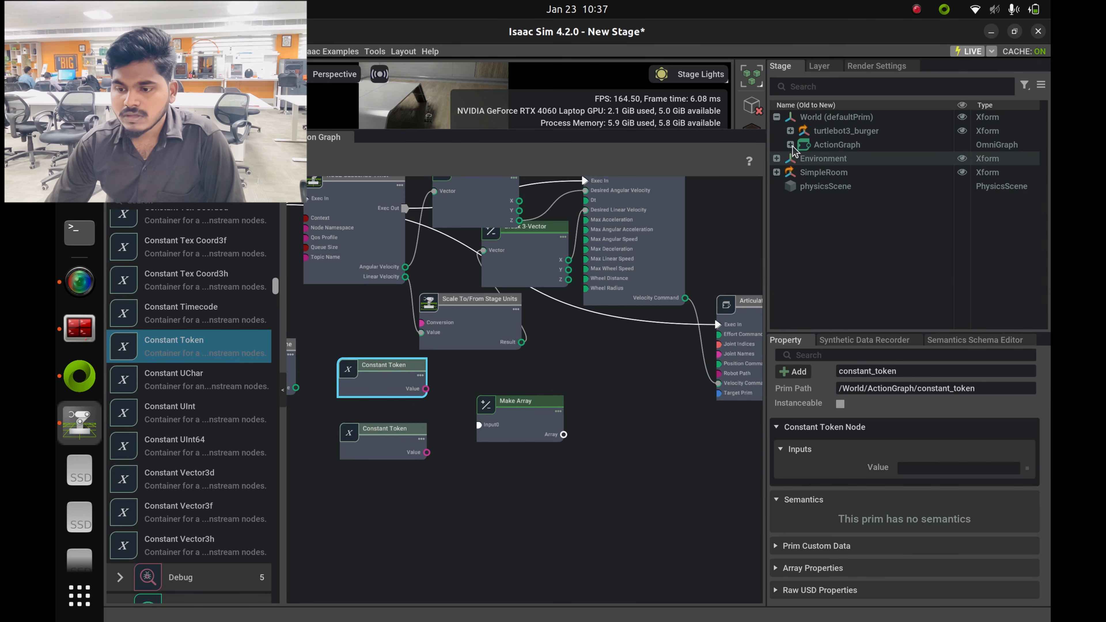
click(790, 131)
click(804, 172)
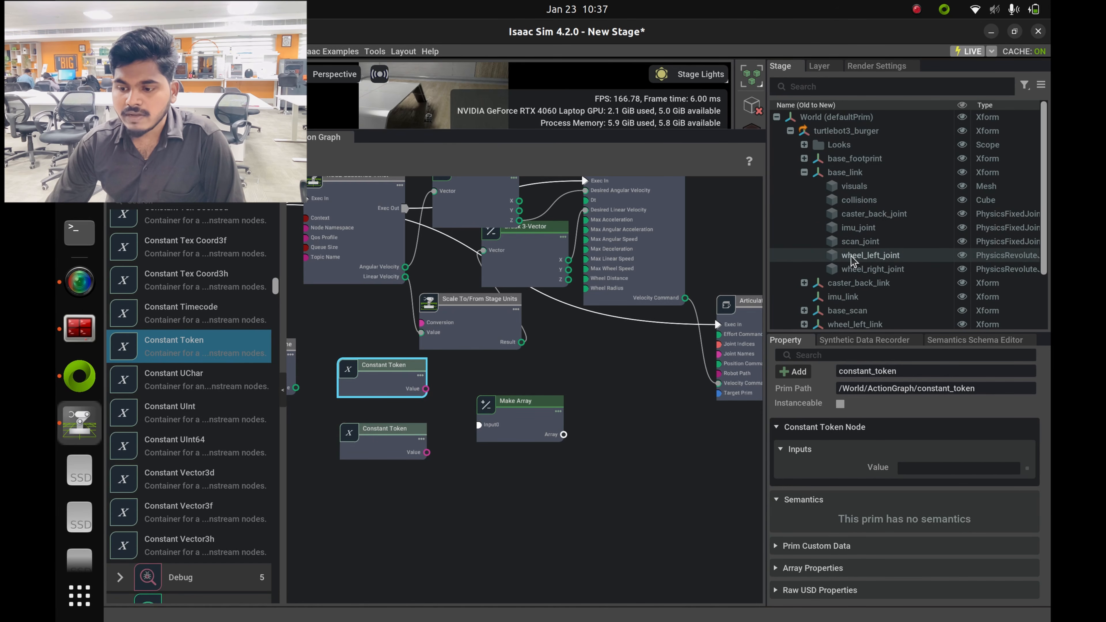
Set the value of the upper Constant Token node to wheel_left_joint.
drag(409, 383, 407, 383)
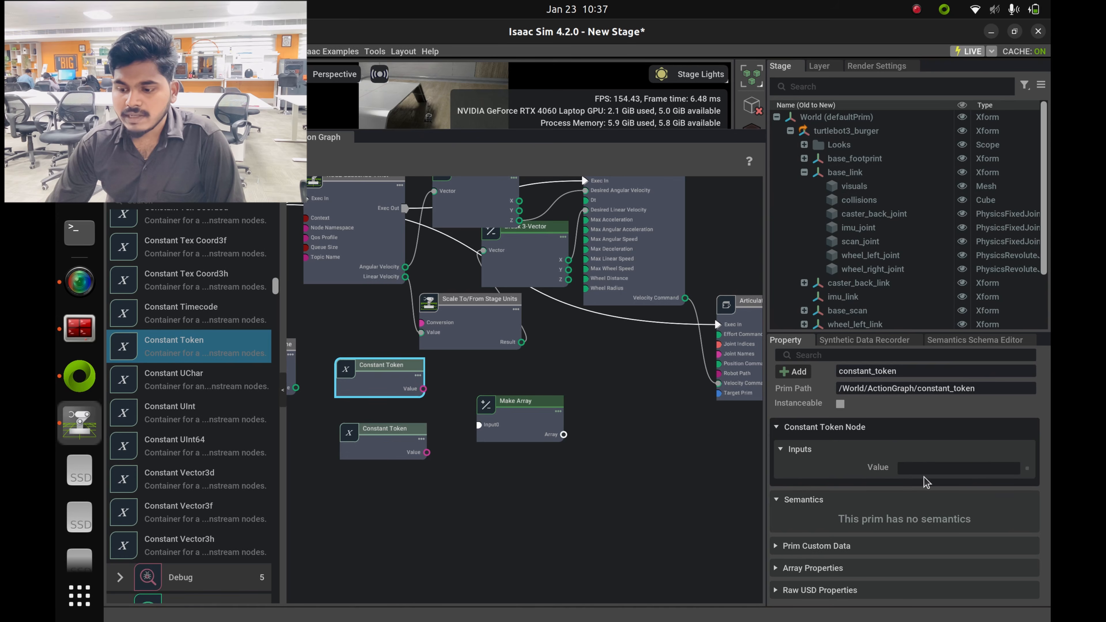
text(wheel_lef)
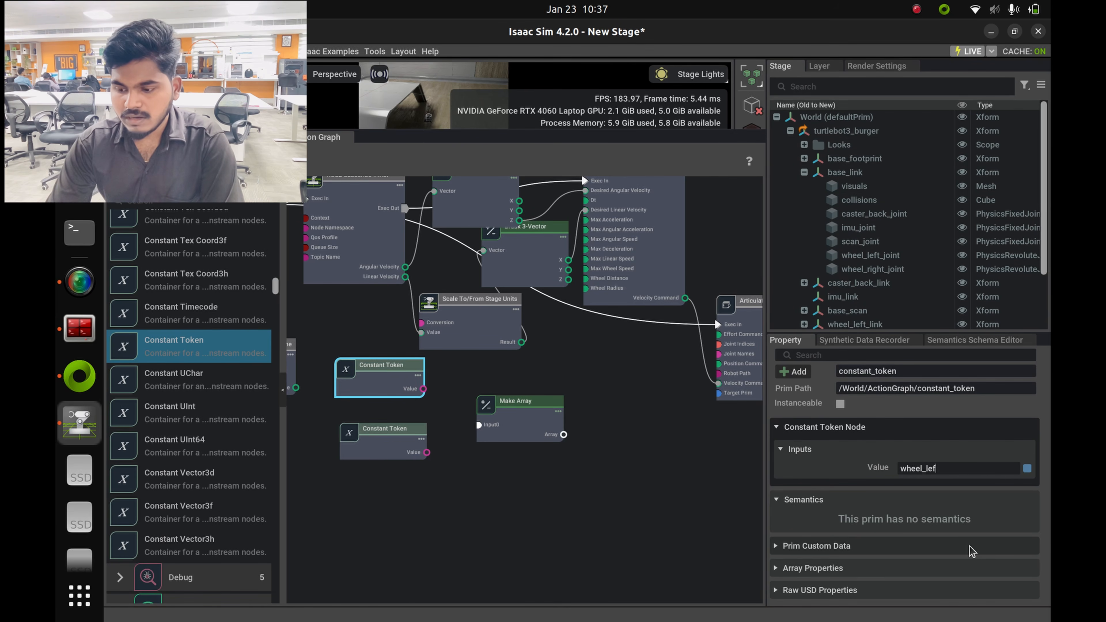
text(t_joint)
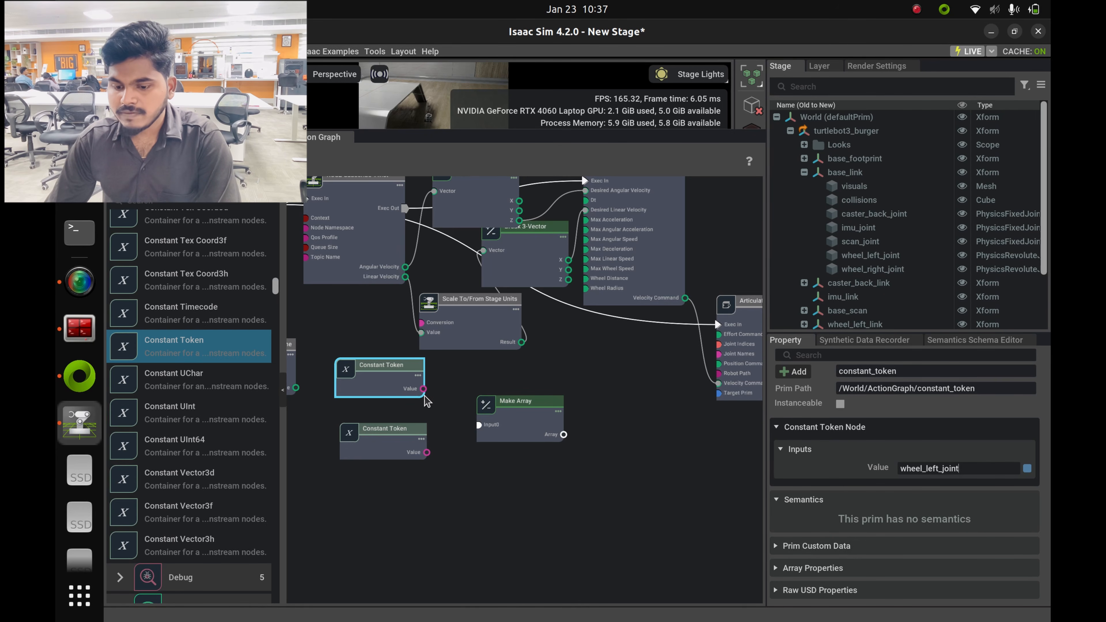
Set the value of the lower Constant Token node to wheel_right_joint and recheck both token nodes.
click(382, 431)
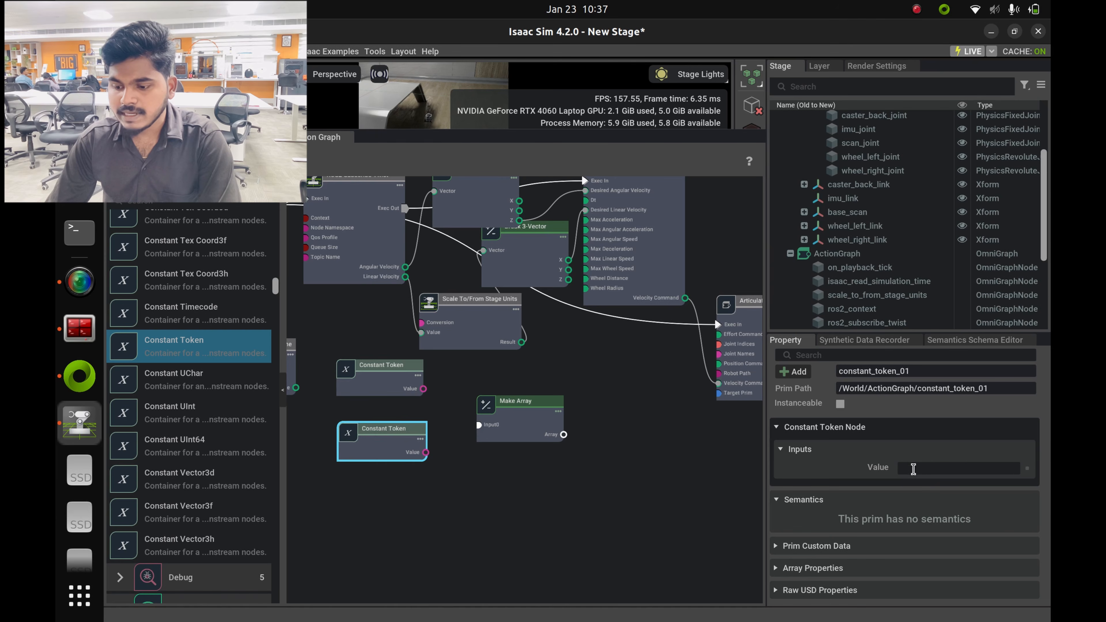
click(913, 469)
text(wheel_right)
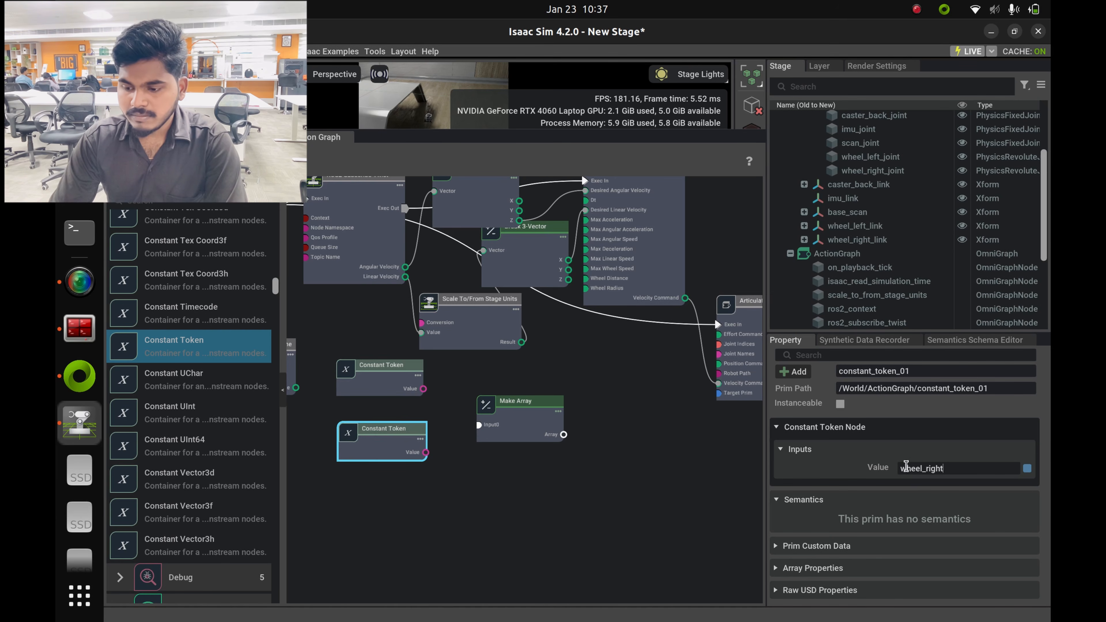
text(_joint)
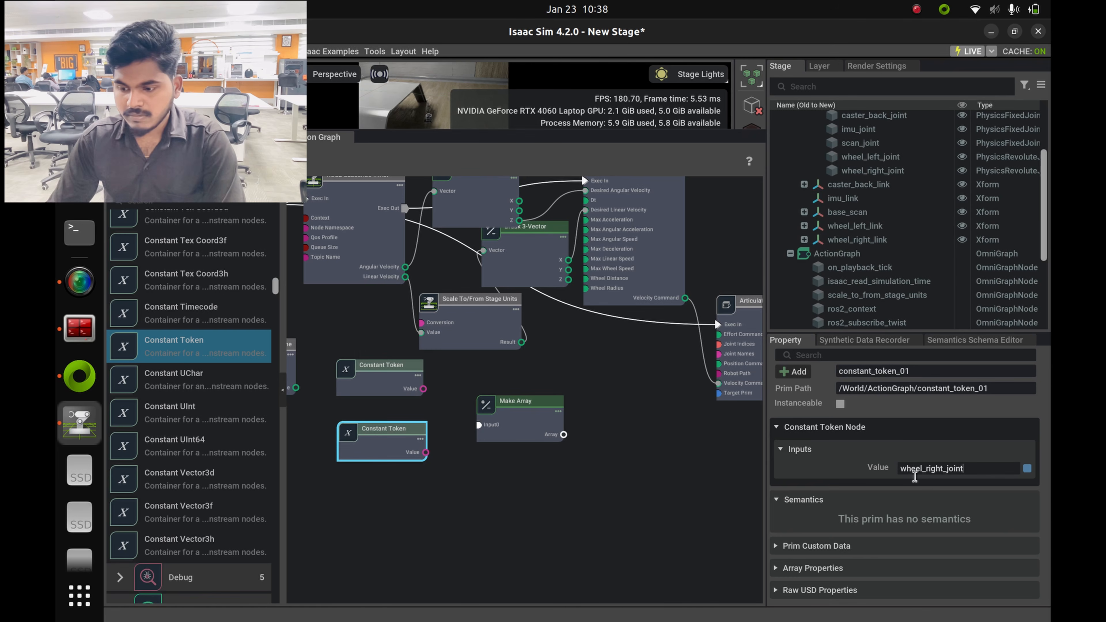
drag(372, 368, 371, 365)
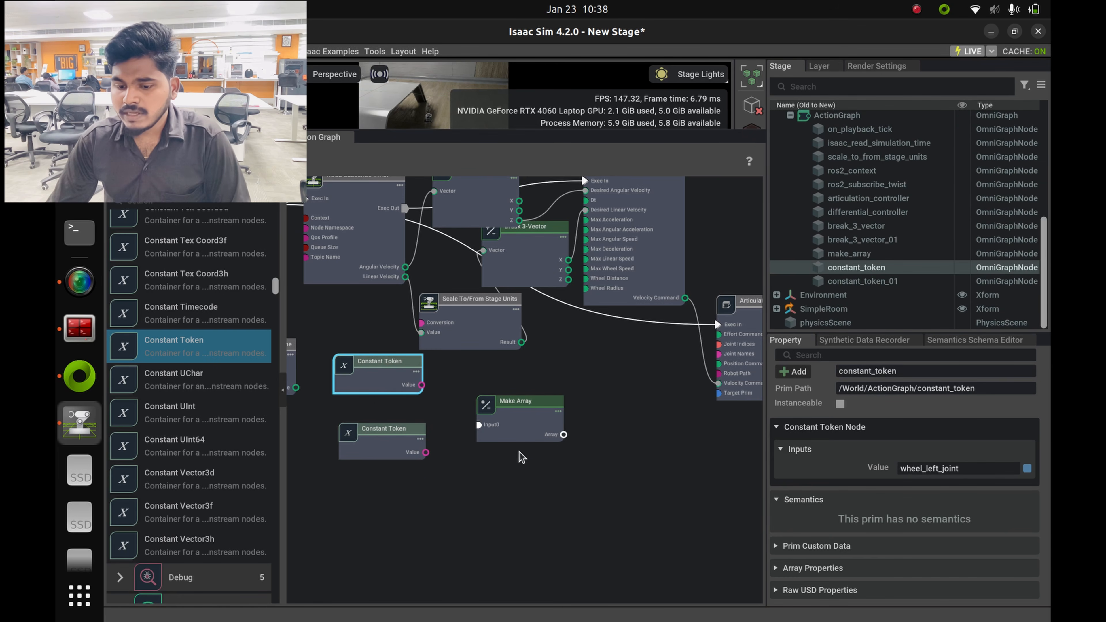
click(385, 442)
Move the Make Array node slightly away from the Constant Token nodes and add a second input to it.
click(533, 432)
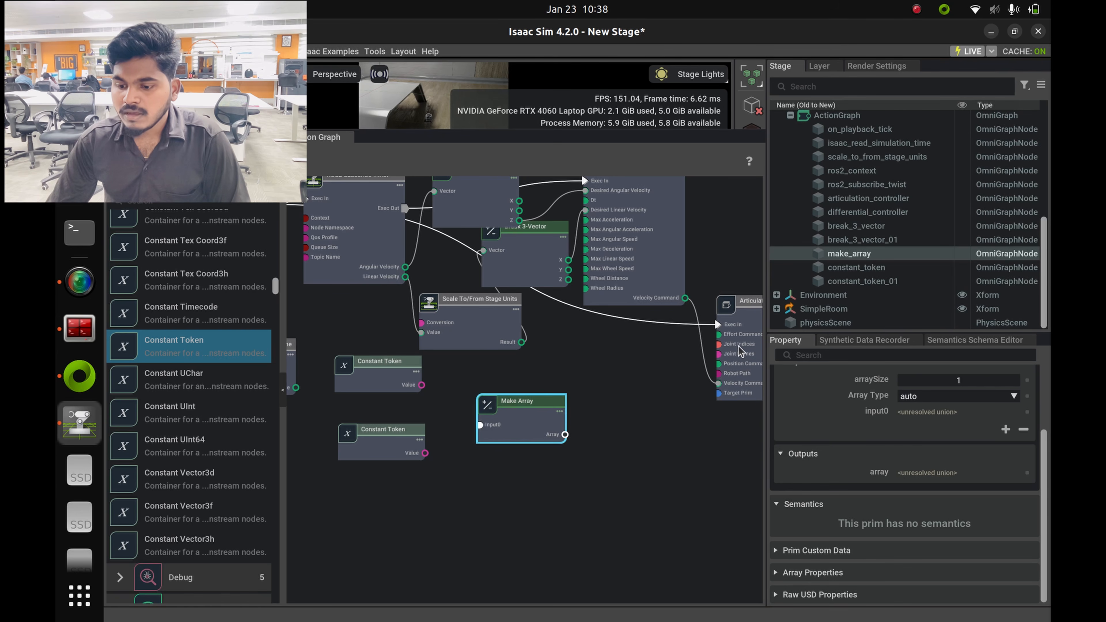
drag(520, 407, 541, 391)
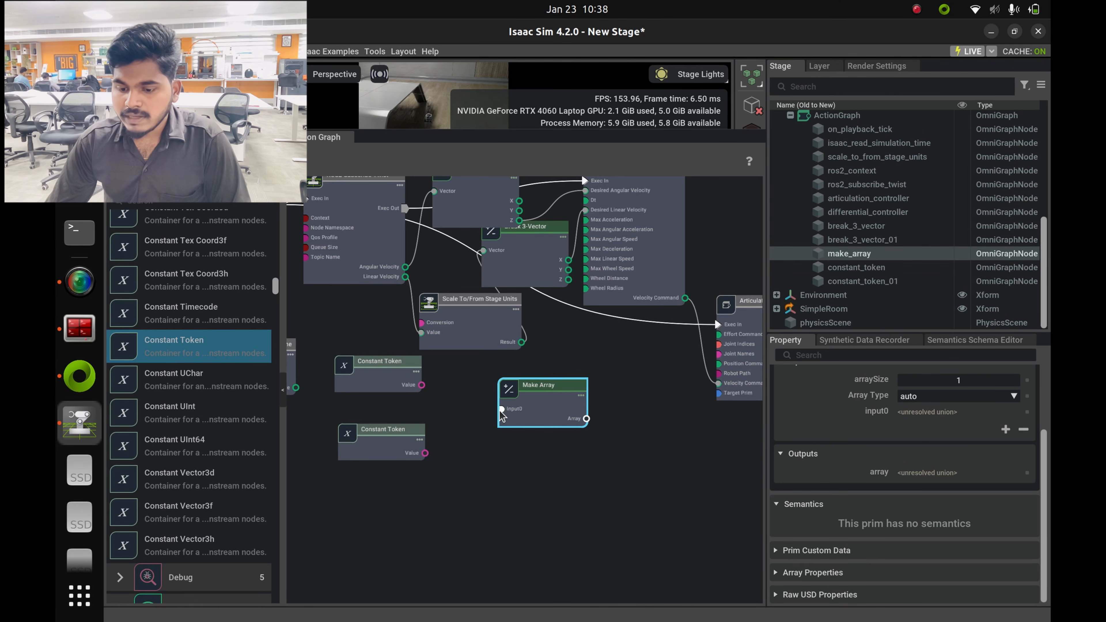
click(1005, 430)
scroll(860, 460, up, 3)
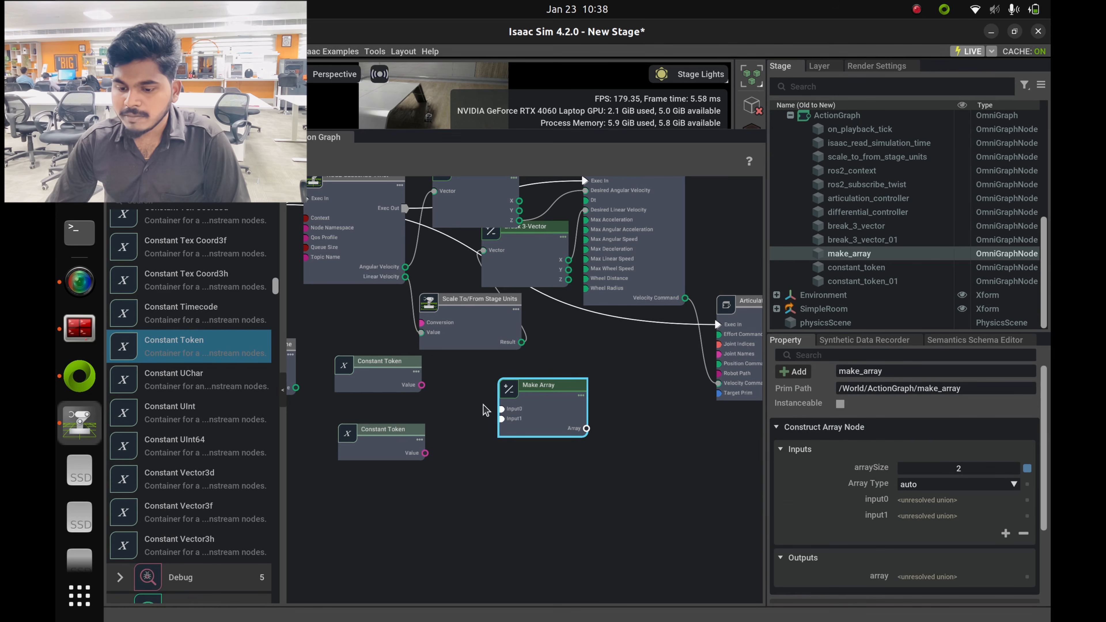
Connect the wheel_left_joint token's Value to input0 of Make Array and the wheel_right_joint token's Value to input1.
drag(425, 383, 502, 409)
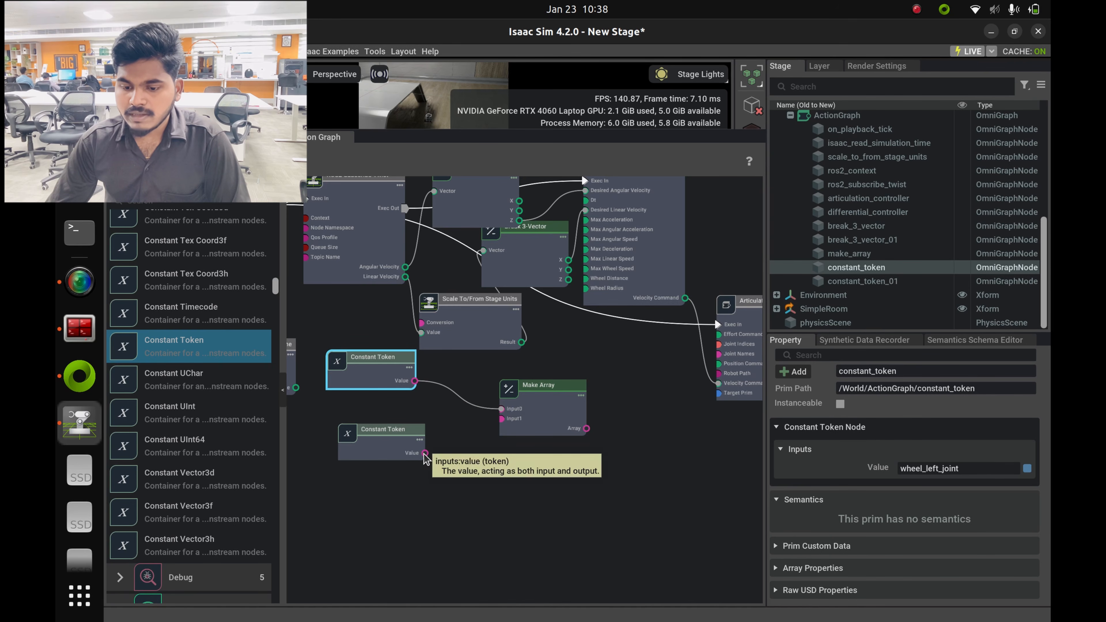
click(429, 453)
drag(503, 445, 501, 419)
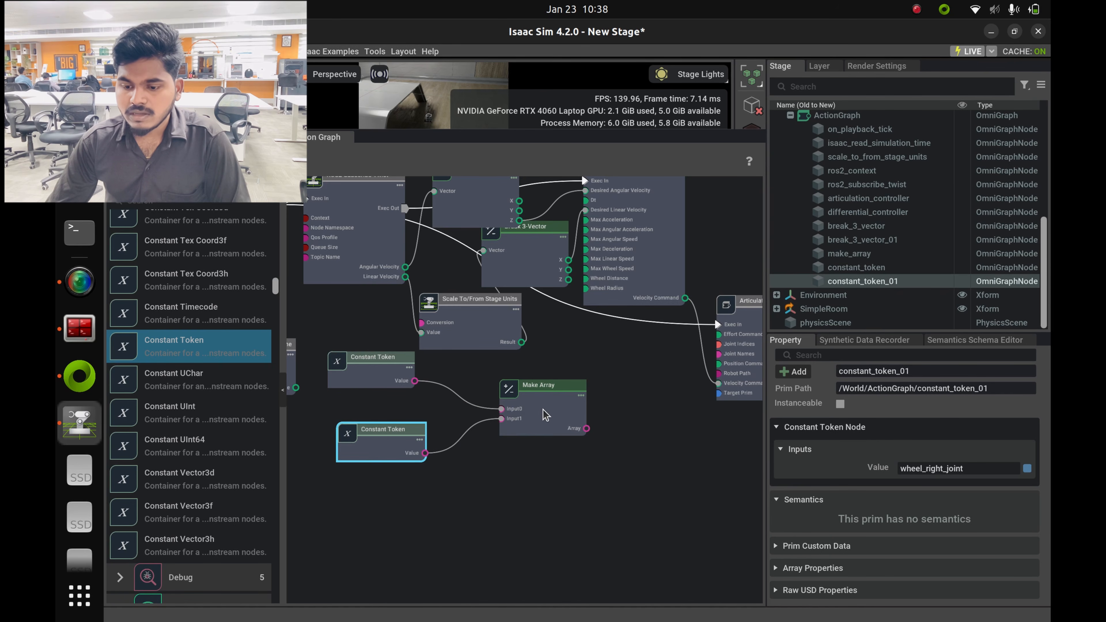
Connect the Array output of Make Array to the Joint Names input of the Articulation Controller.
click(547, 414)
scroll(651, 407, up, 1)
middle_drag(549, 464, 450, 475)
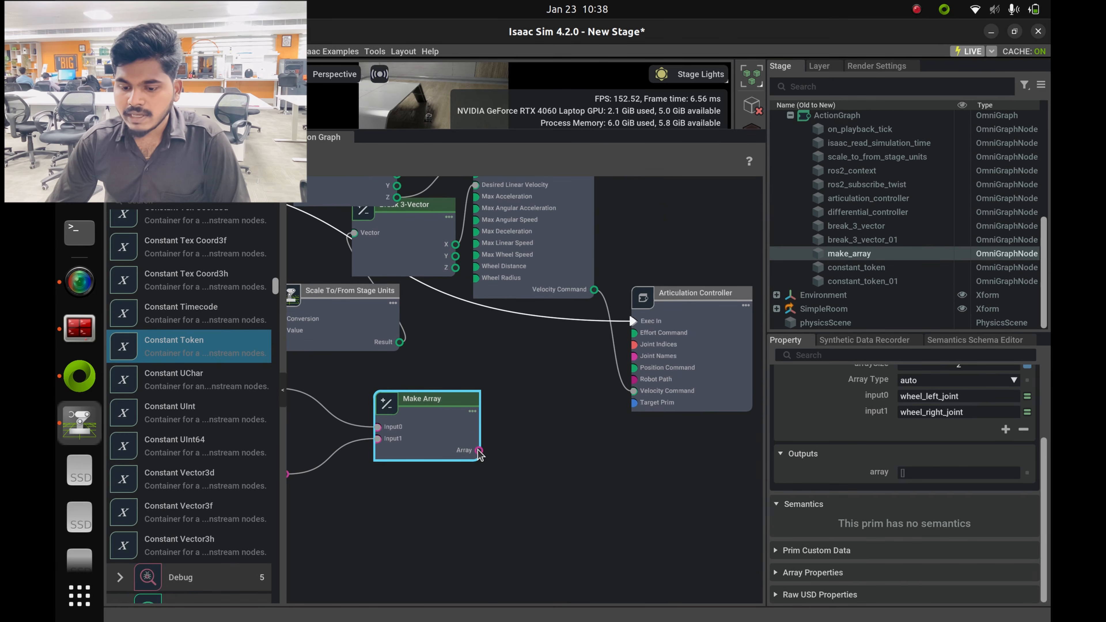
drag(478, 450, 634, 356)
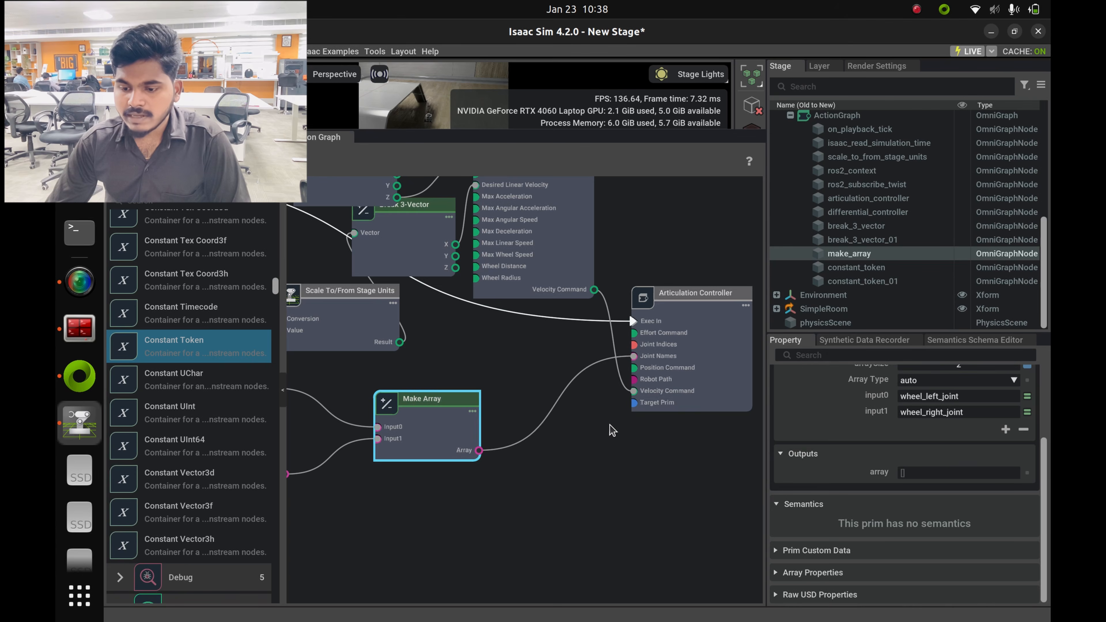
scroll(626, 409, up, 3)
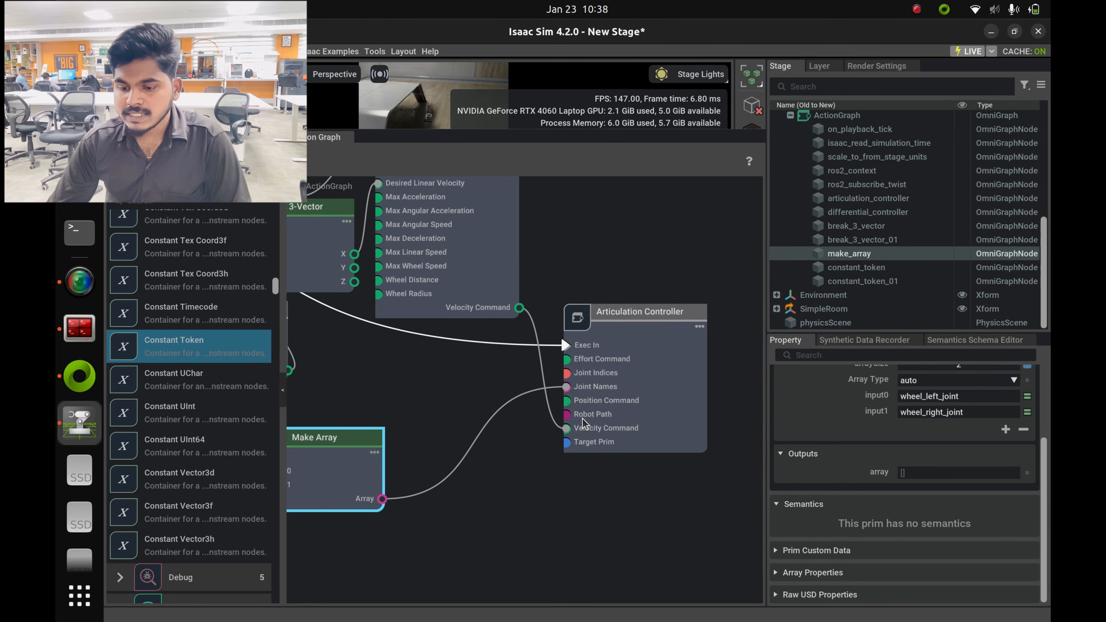
Delete the Isaac Read Simulation Time node from the action graph.
scroll(494, 485, down, 3)
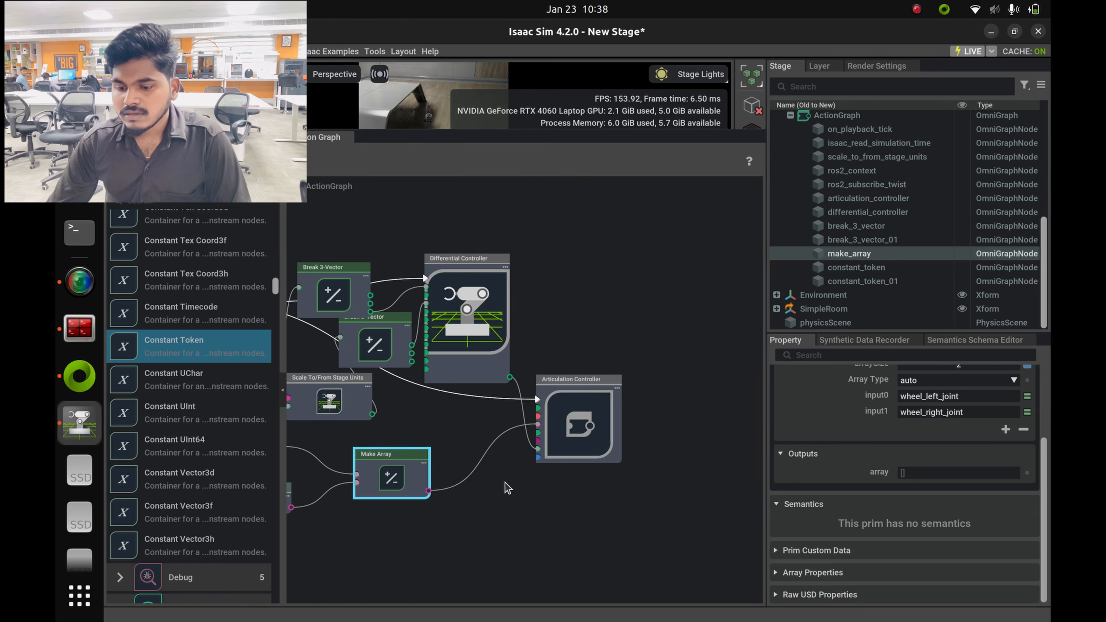
middle_drag(539, 496, 659, 542)
scroll(476, 452, up, 2)
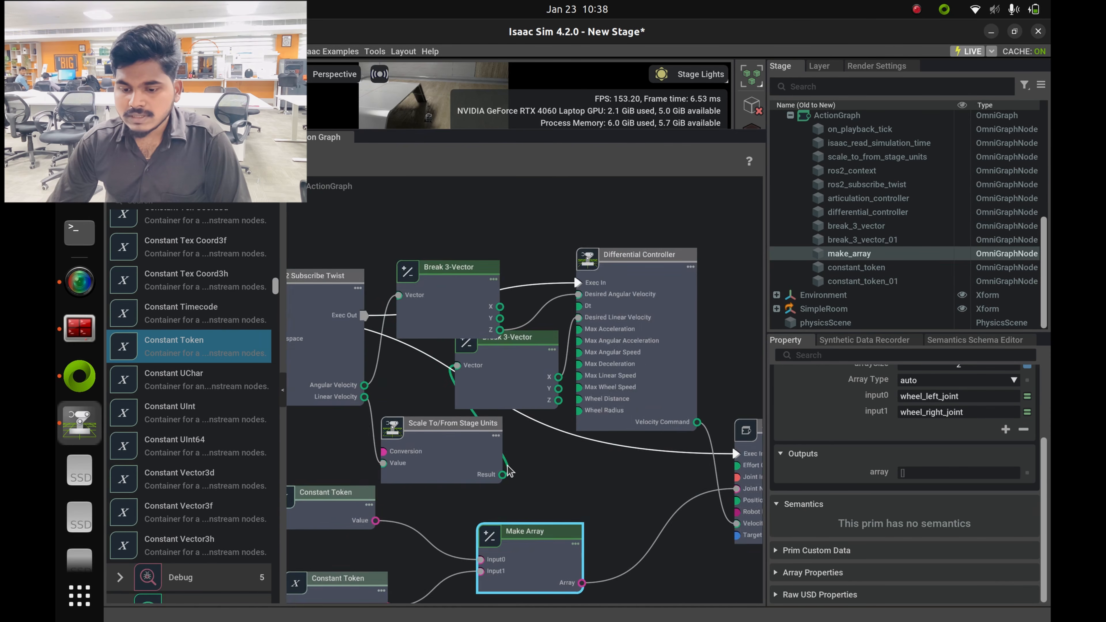
middle_drag(529, 460, 695, 429)
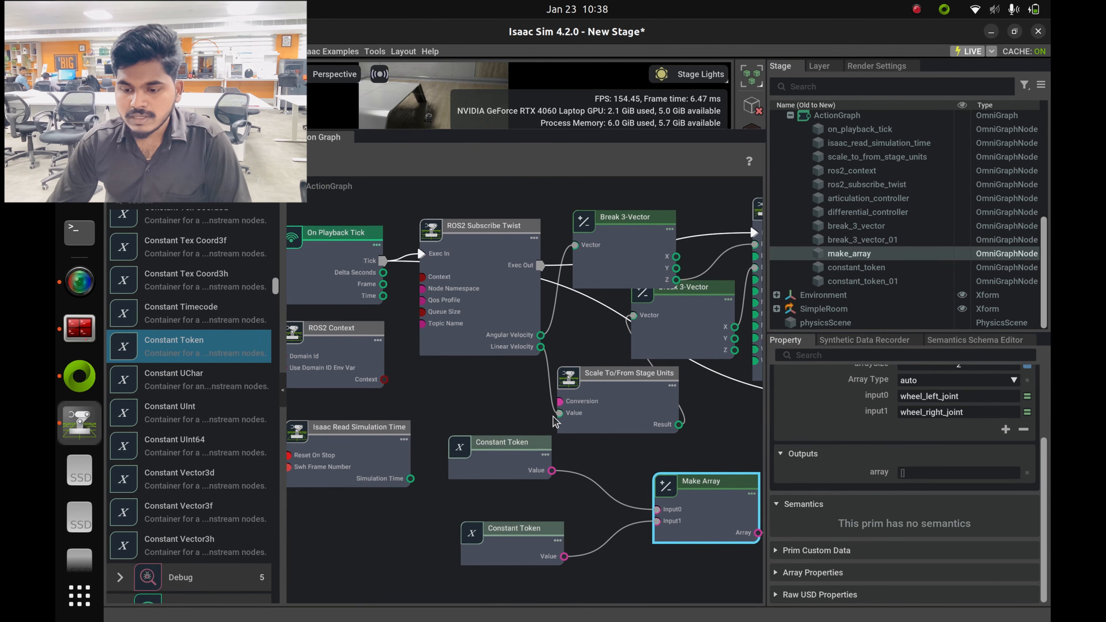
middle_drag(587, 447, 657, 417)
click(437, 392)
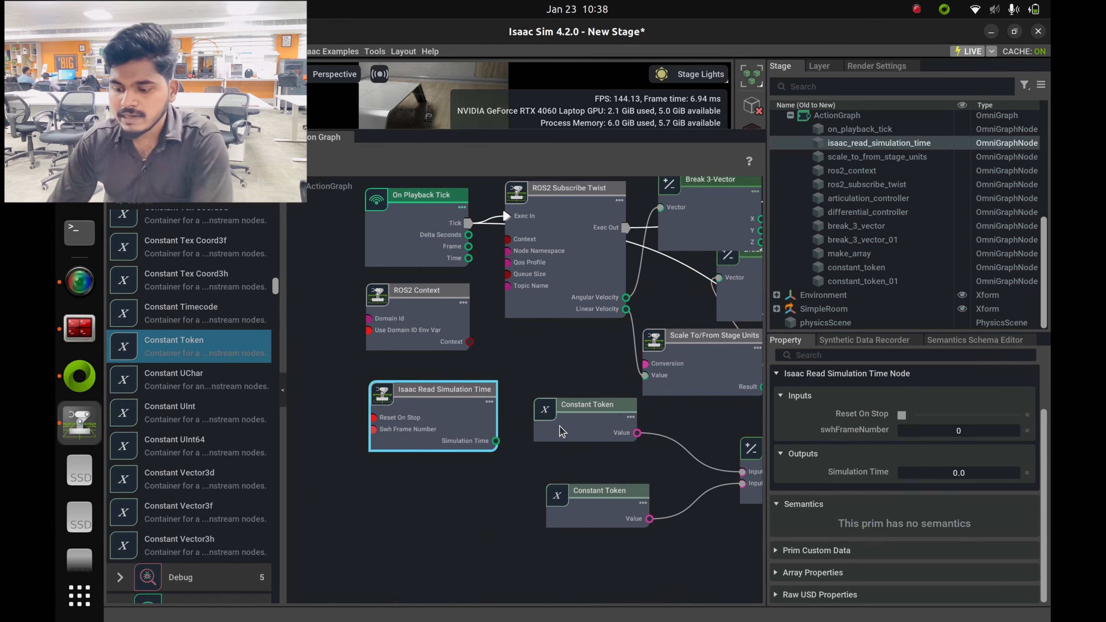
key(Delete)
Connect the Context output of ROS2 Context to the Context input of ROS2 Subscribe Twist.
scroll(444, 432, up, 1)
middle_drag(439, 433, 352, 439)
scroll(324, 458, down, 2)
scroll(335, 439, up, 1)
drag(357, 357, 348, 357)
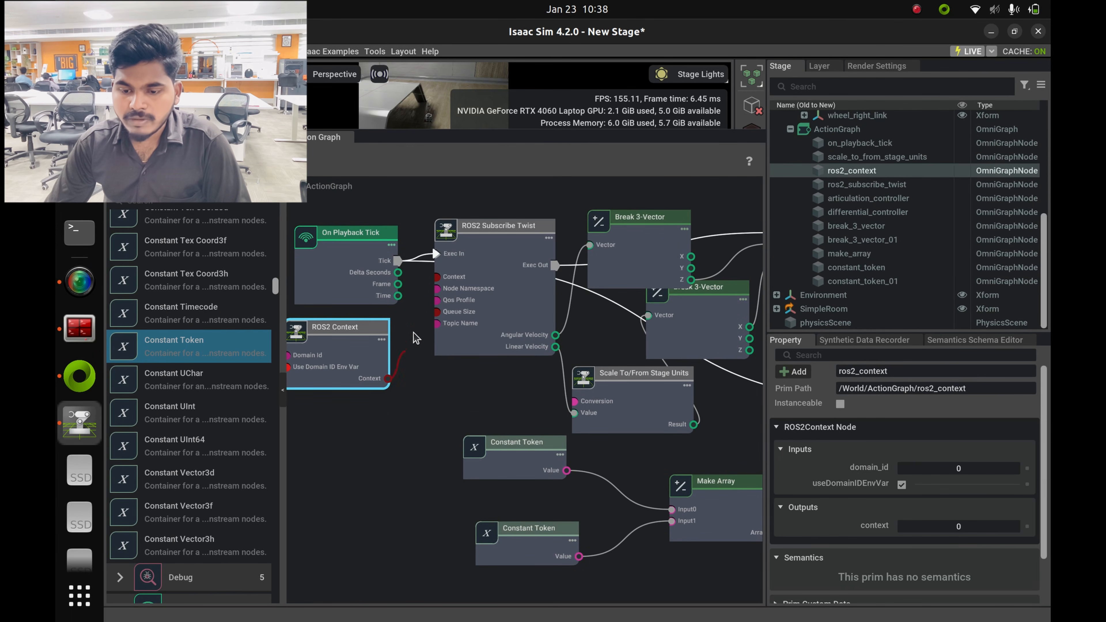
drag(440, 294, 437, 276)
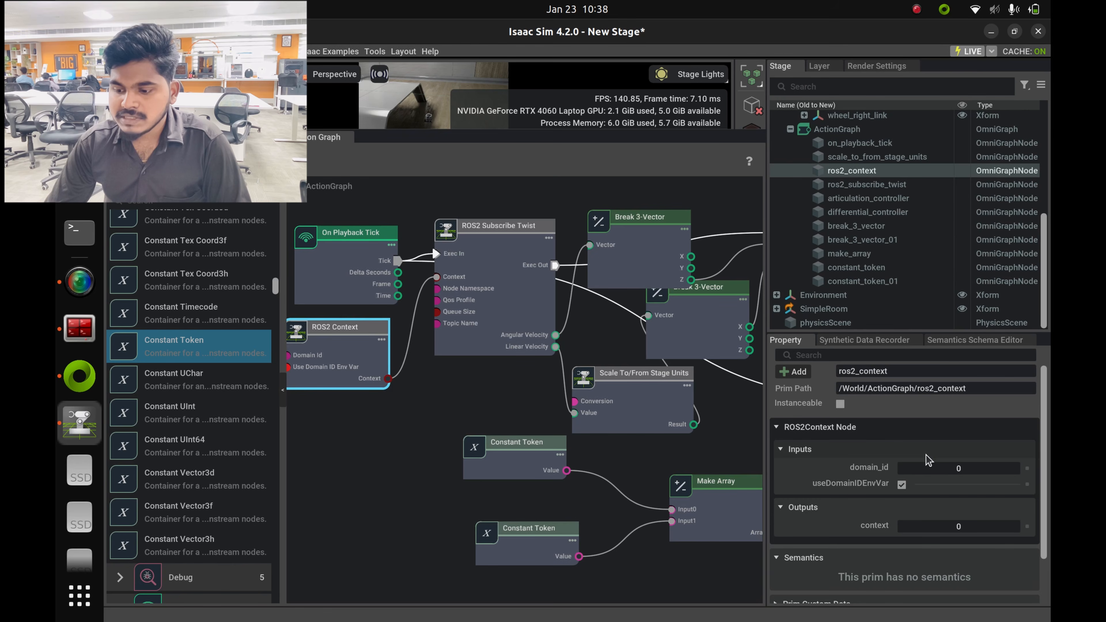
Review the input properties of the ROS2 Subscribe Twist, Differential Controller and Articulation Controller nodes.
scroll(416, 392, down, 1)
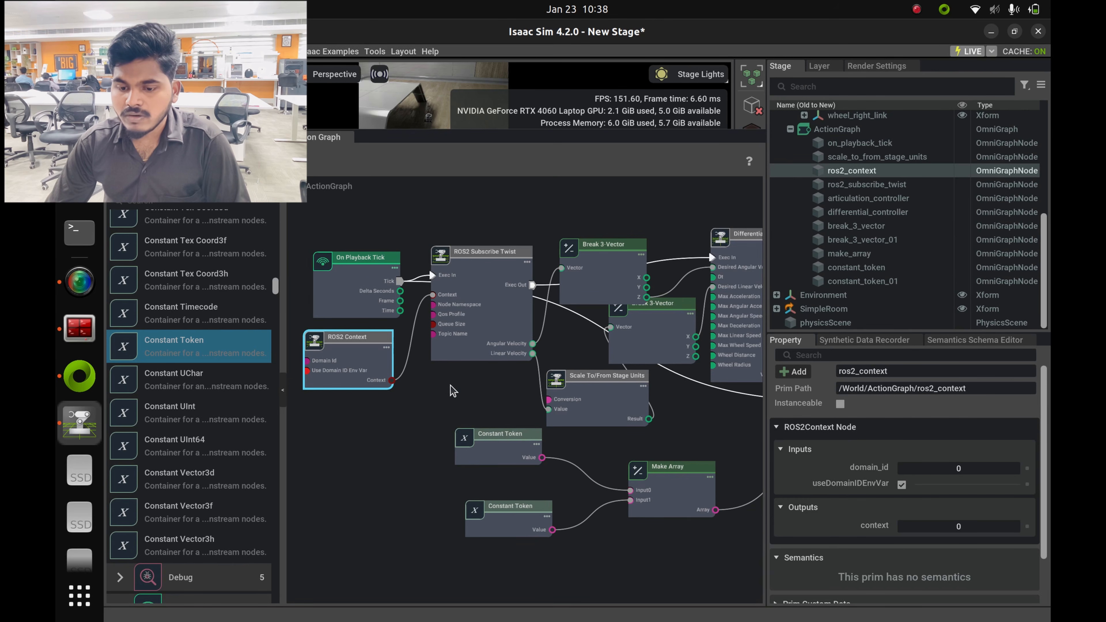
middle_drag(579, 400, 456, 403)
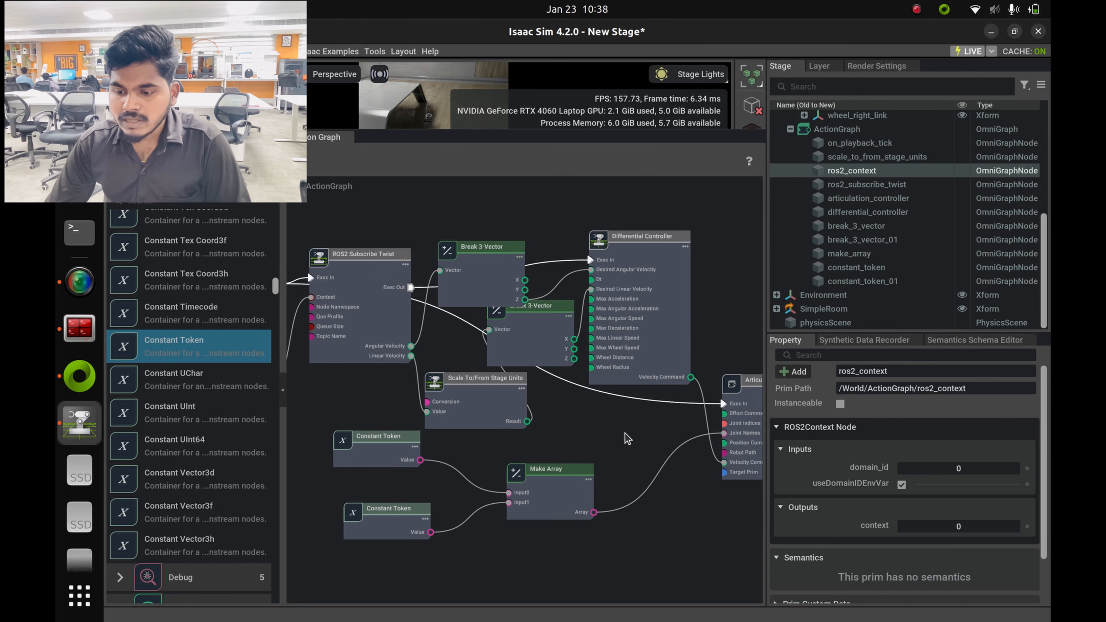
drag(415, 445, 417, 456)
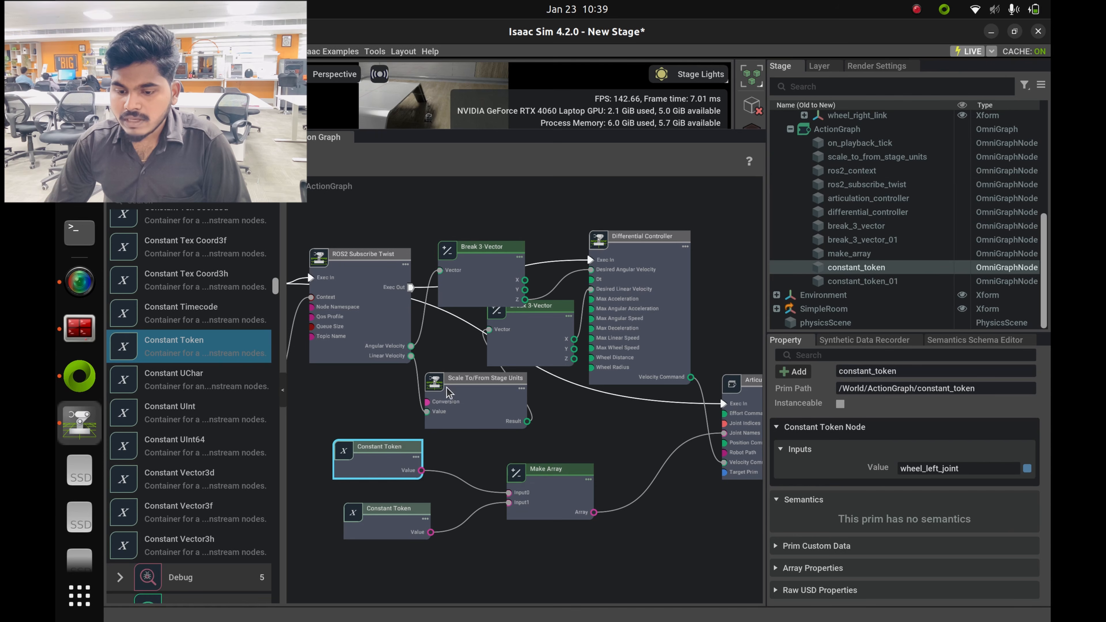
click(397, 348)
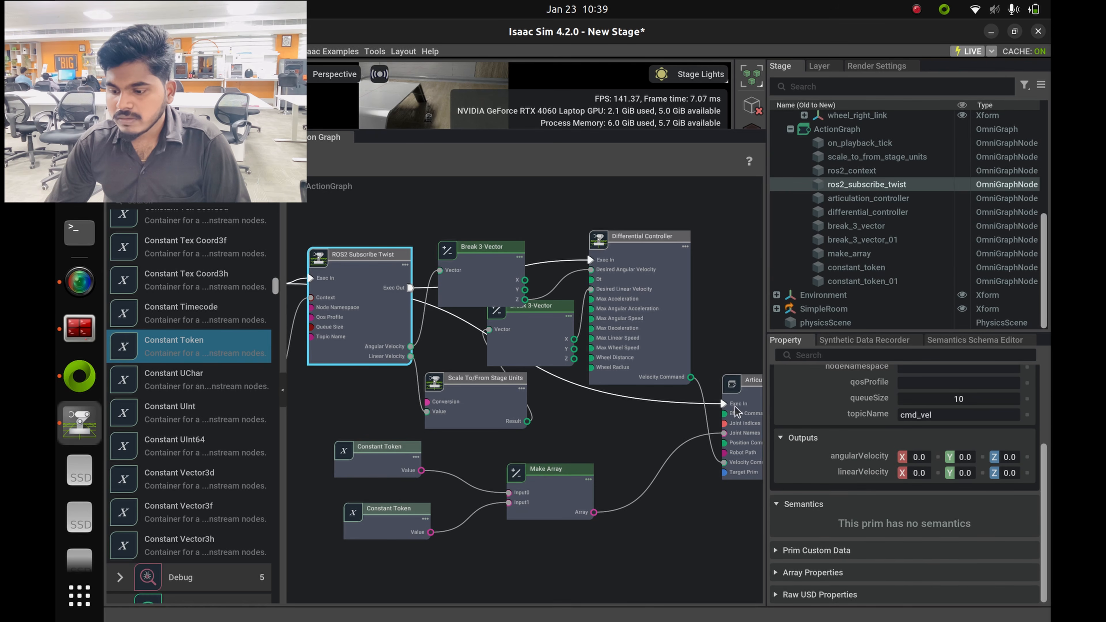
click(628, 346)
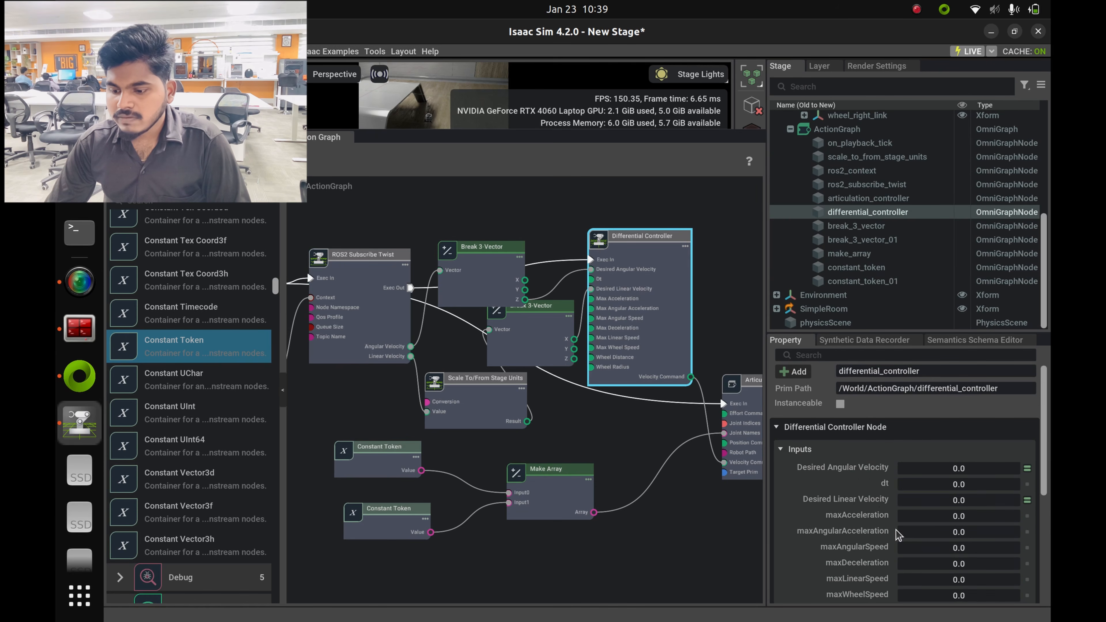
scroll(895, 542, down, 5)
scroll(893, 542, up, 5)
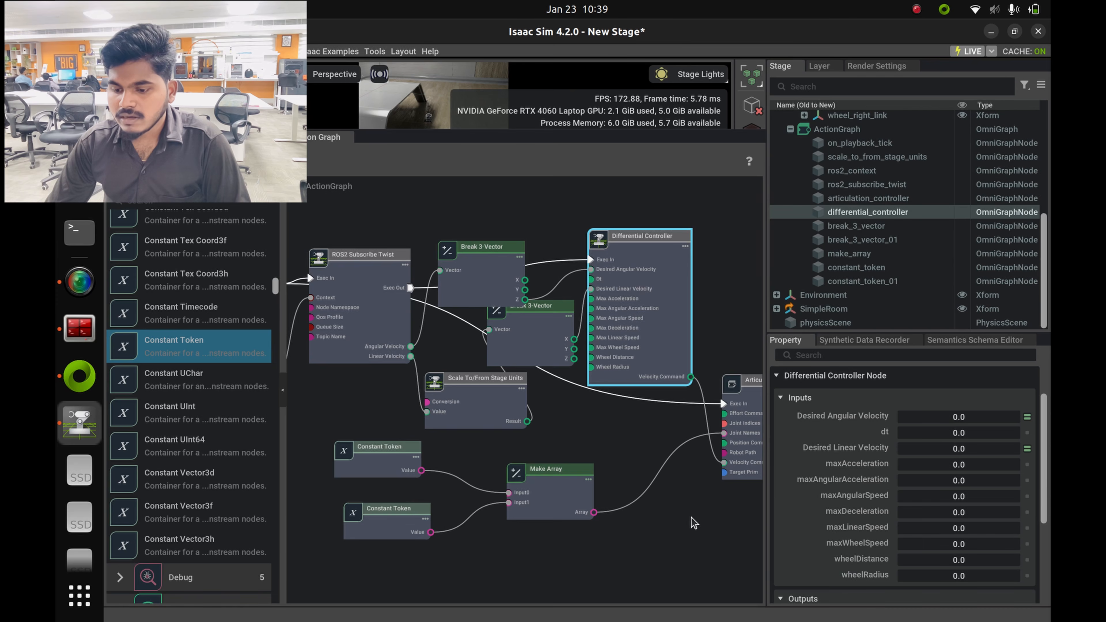
middle_drag(691, 521, 498, 539)
click(592, 468)
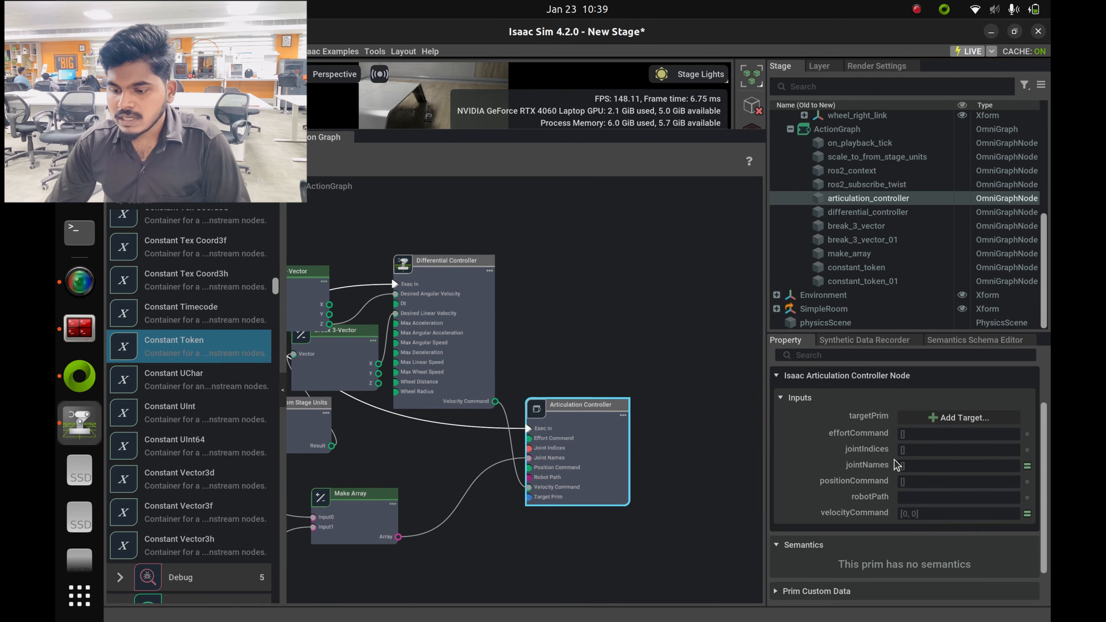
scroll(894, 460, up, 3)
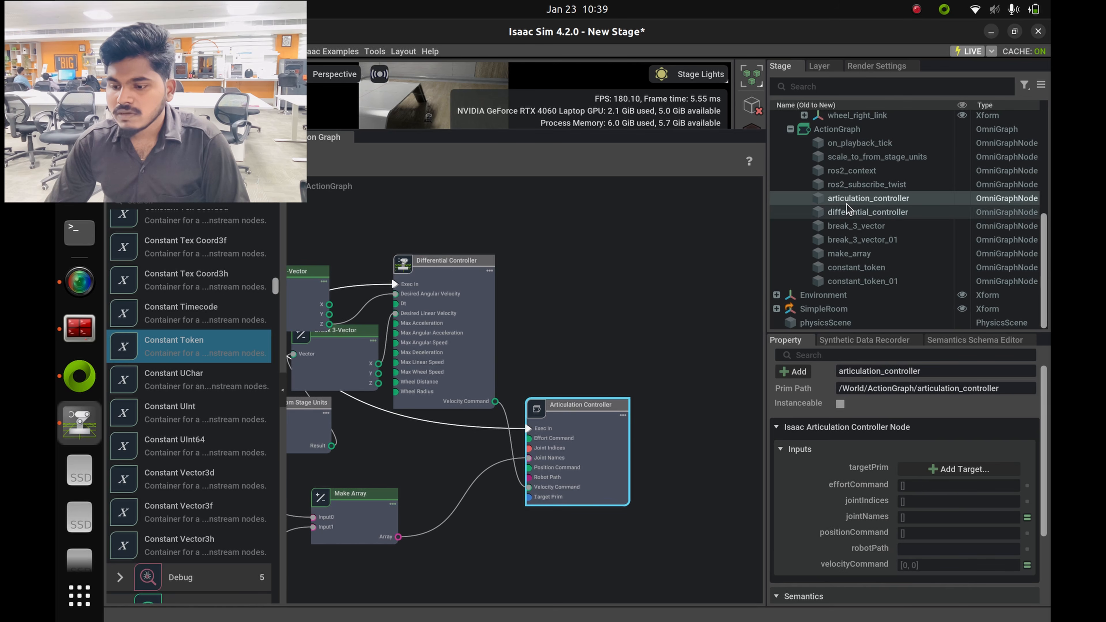
Collapse ActionGraph and base_link in the stage hierarchy and filter the stage to Physics Articulation Roots.
click(789, 129)
click(804, 171)
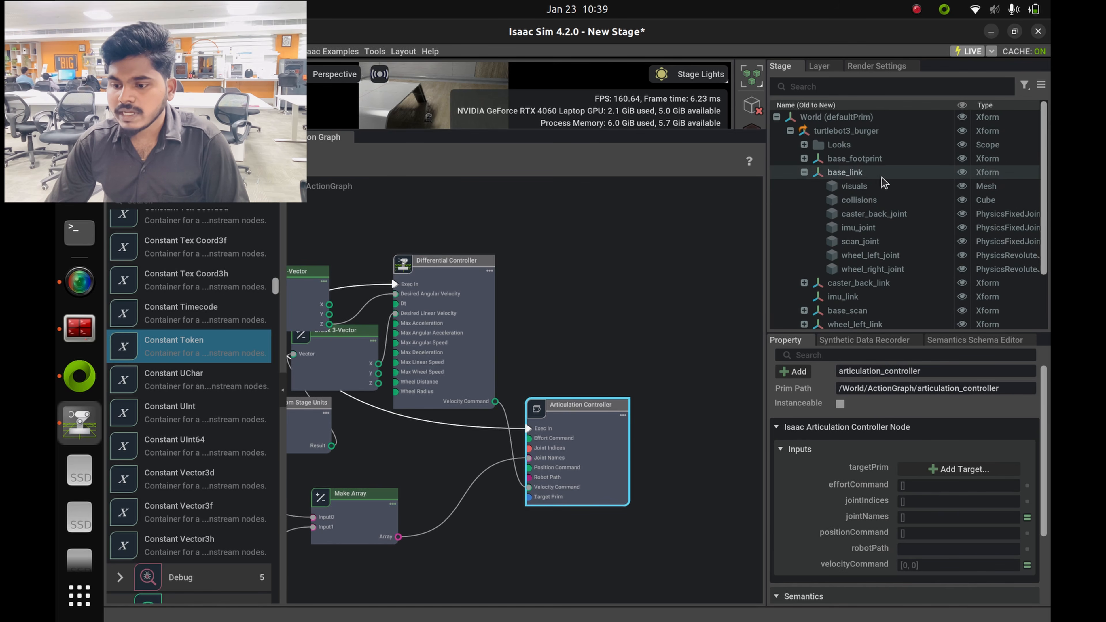
click(804, 173)
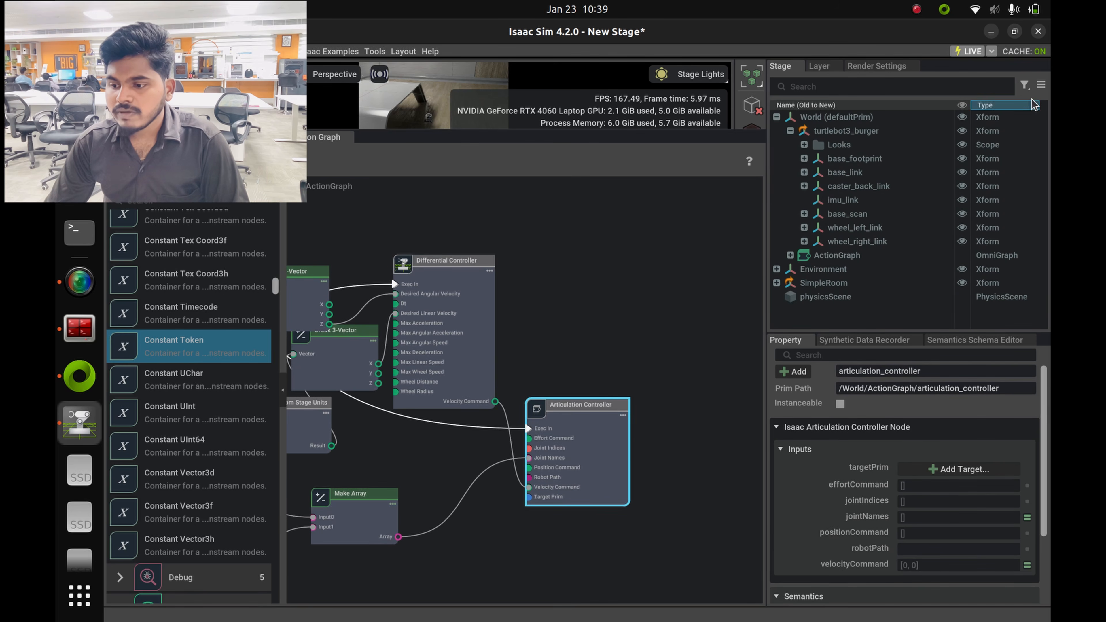
click(1024, 85)
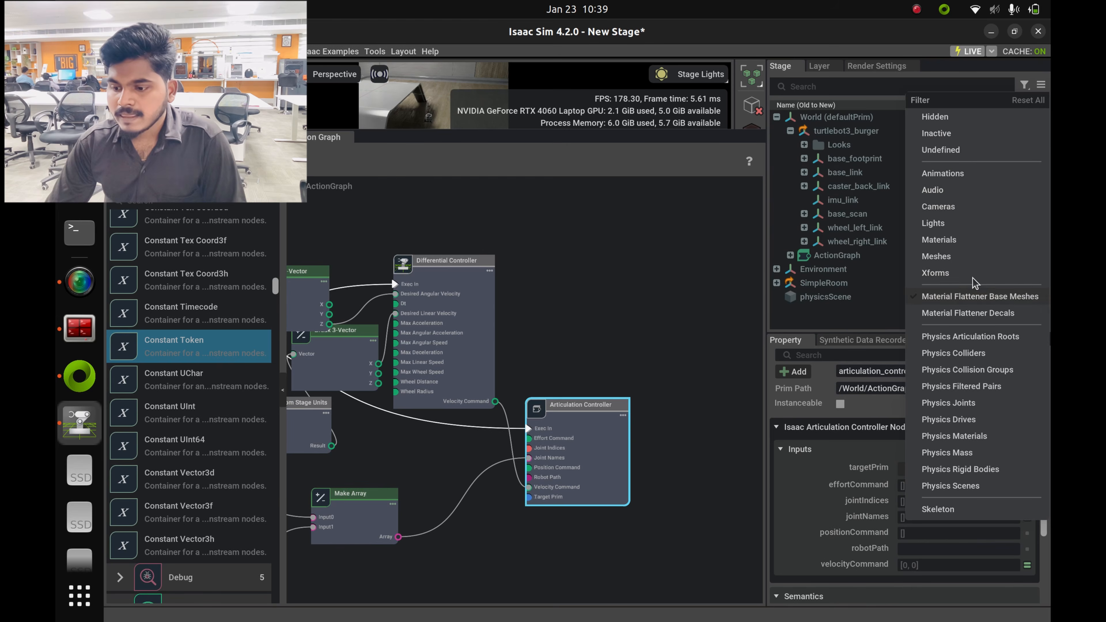
click(923, 336)
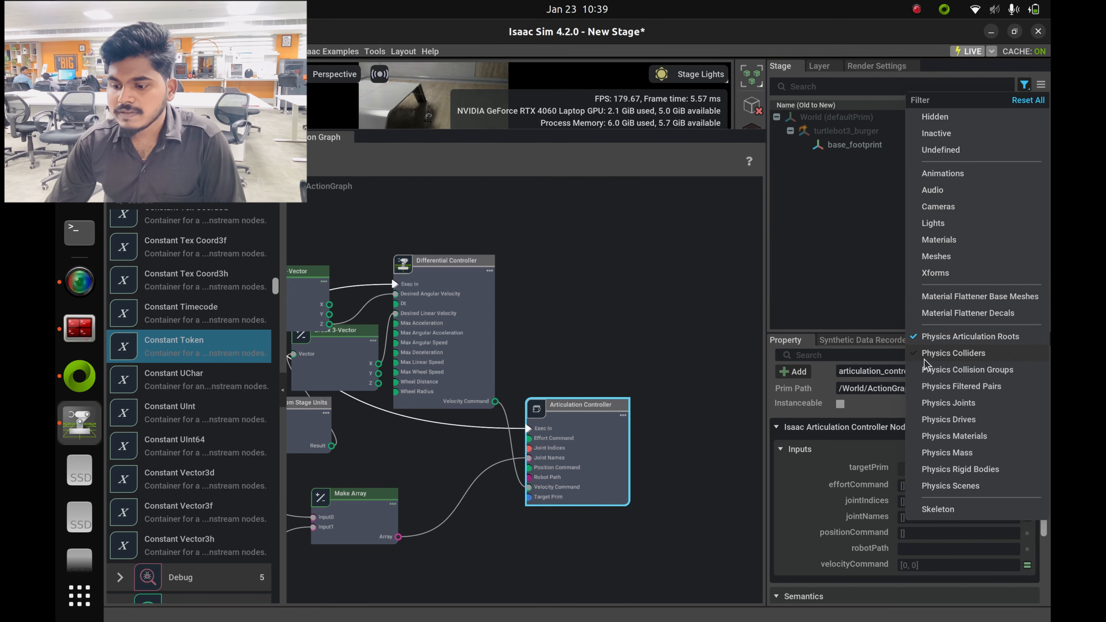
click(852, 271)
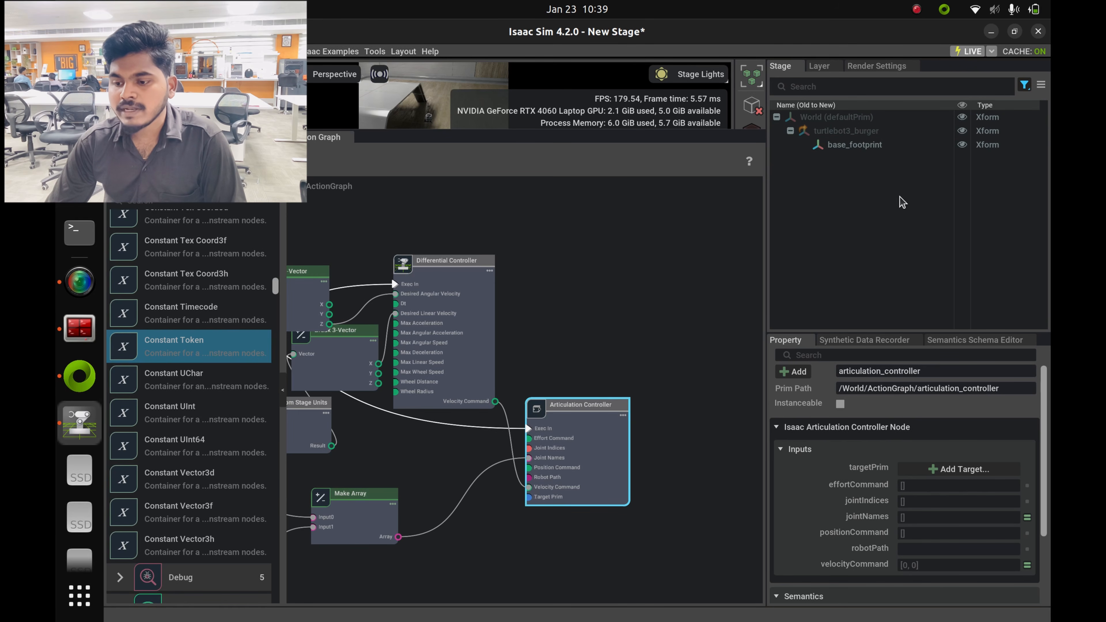
Clear the Physics Articulation Roots filter so the stage hierarchy lists all prims.
click(1027, 84)
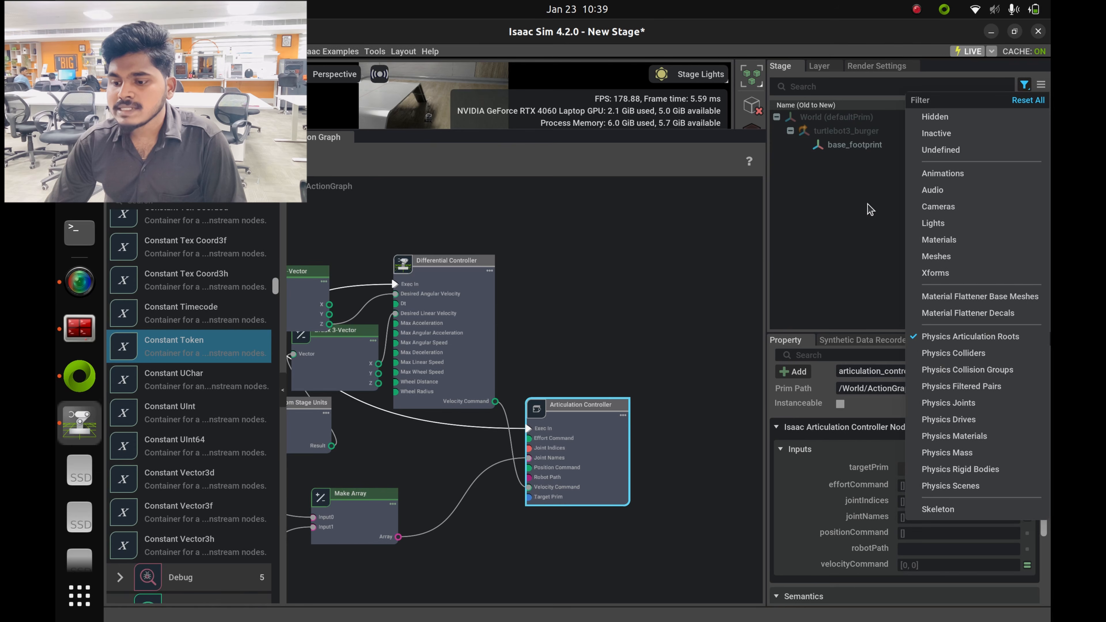
click(972, 331)
click(792, 193)
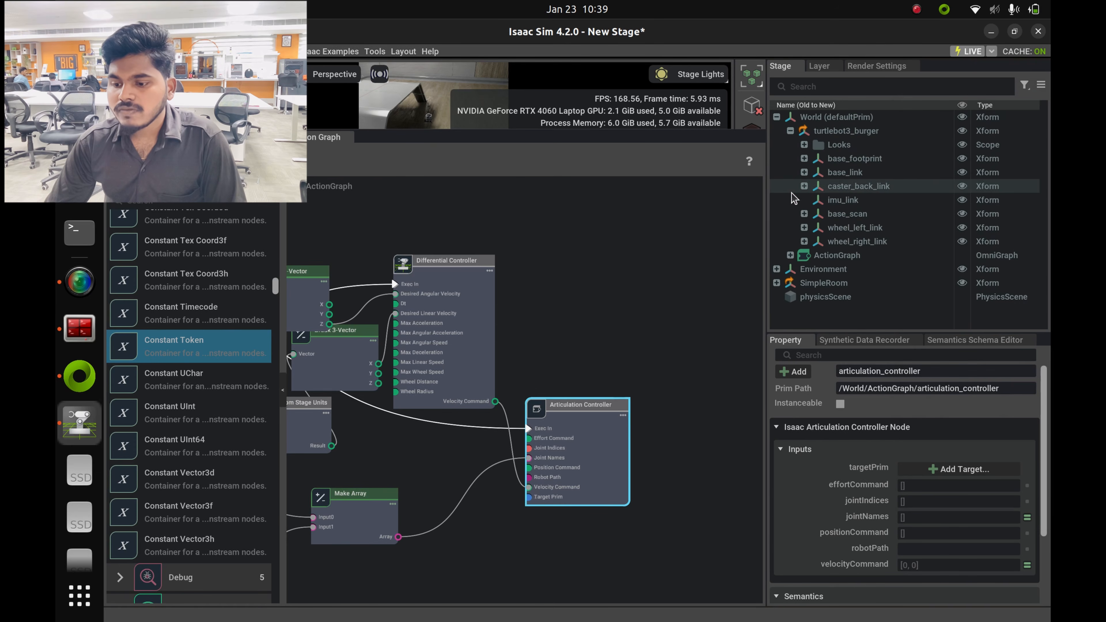
Add a physics Articulation Root to the base_link prim of turtlebot3_burger.
click(804, 172)
click(813, 173)
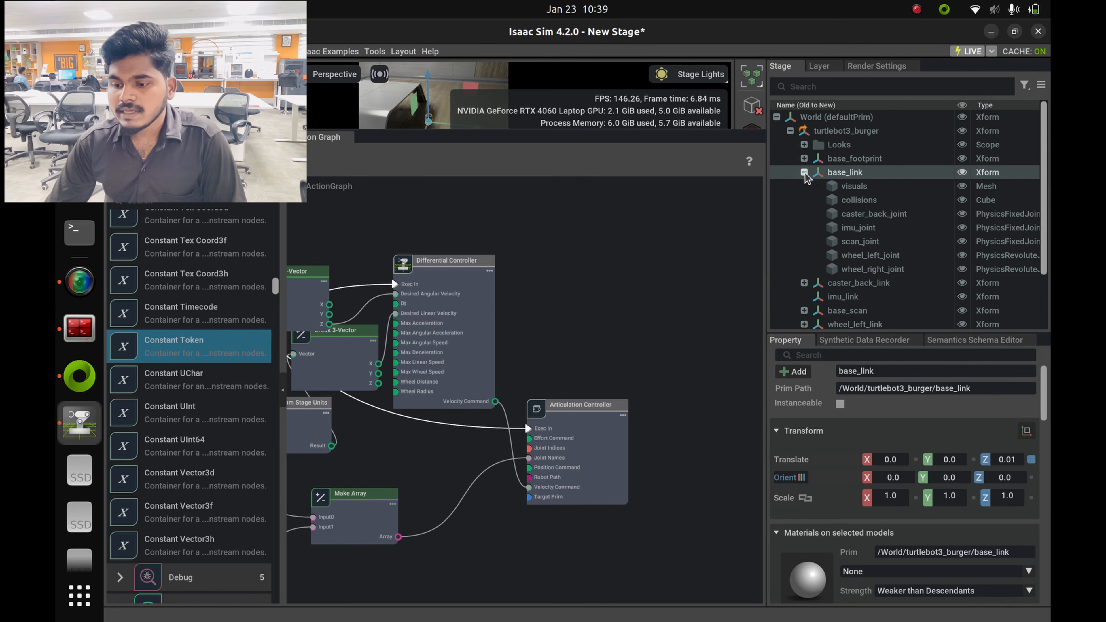
click(804, 173)
right_click(833, 176)
mouse_move(867, 214)
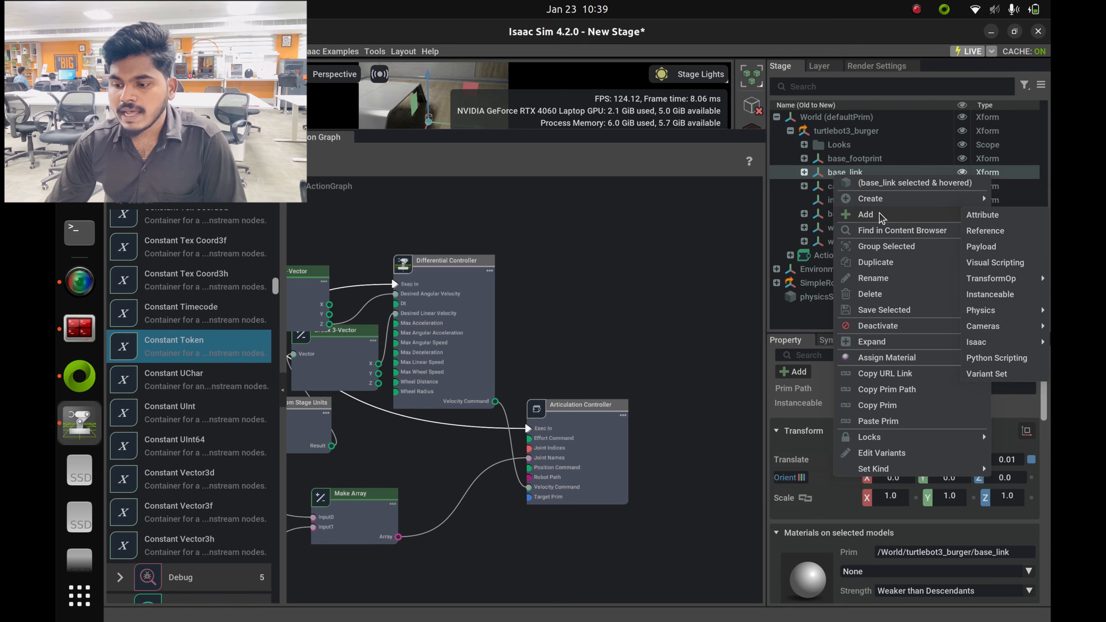
mouse_move(1014, 312)
click(905, 330)
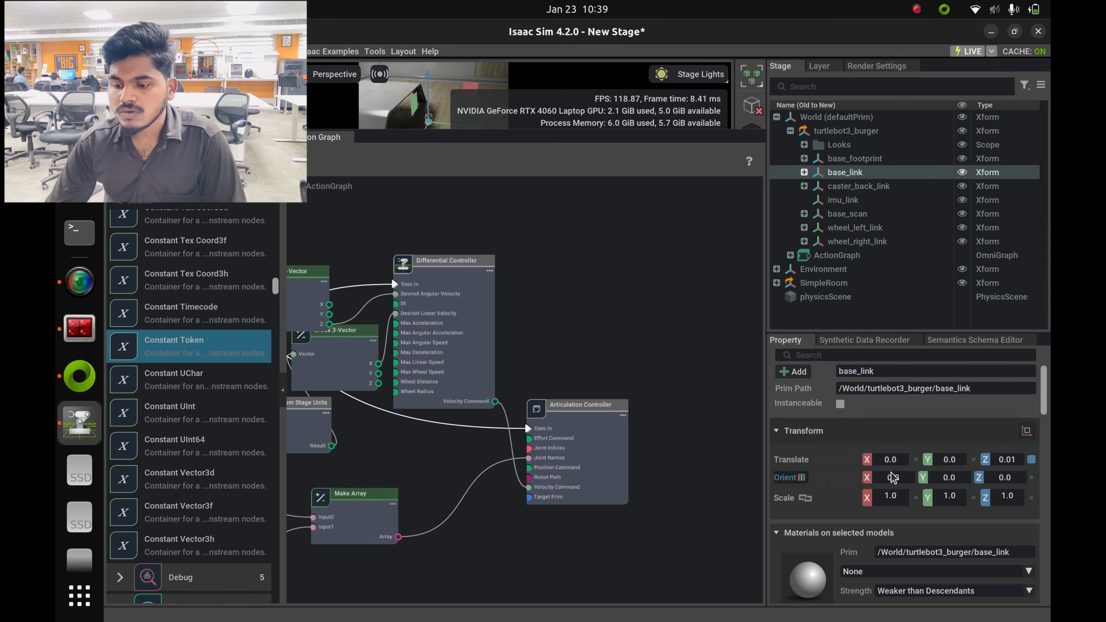
Disable Self Collisions Enabled in the Articulation Root properties of base_link.
scroll(847, 385, down, 10)
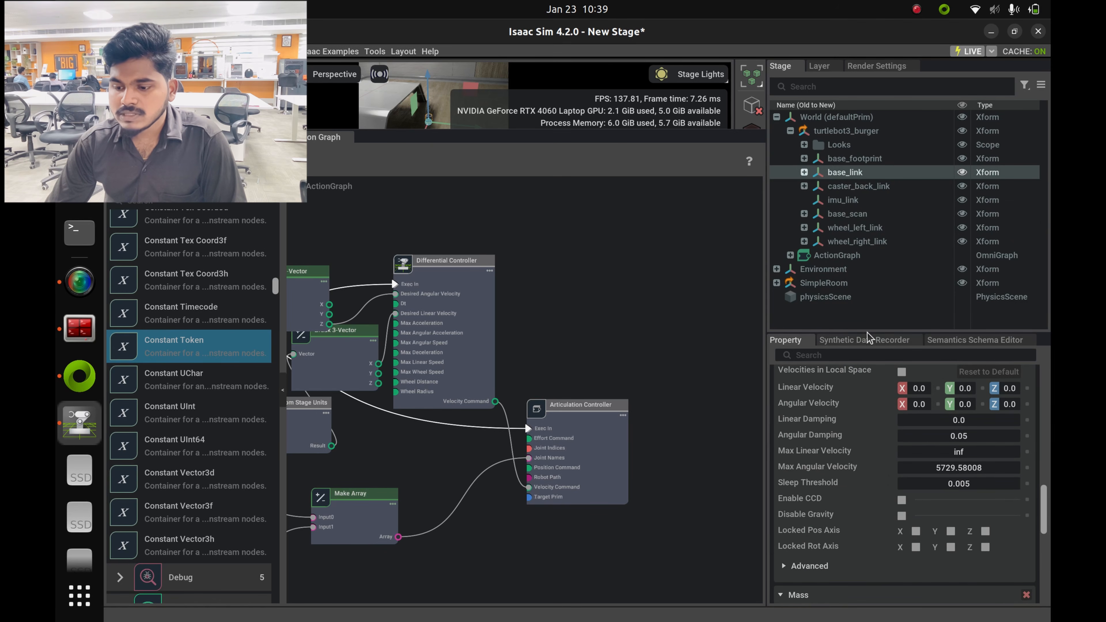
drag(866, 332, 867, 272)
scroll(864, 422, down, 10)
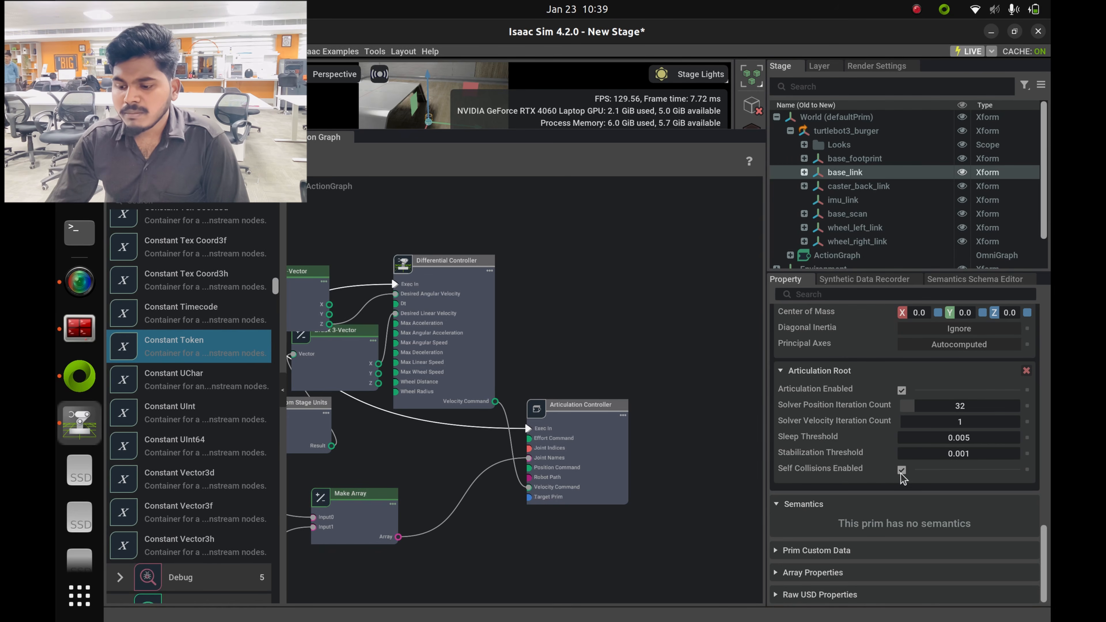
click(899, 475)
scroll(816, 479, up, 15)
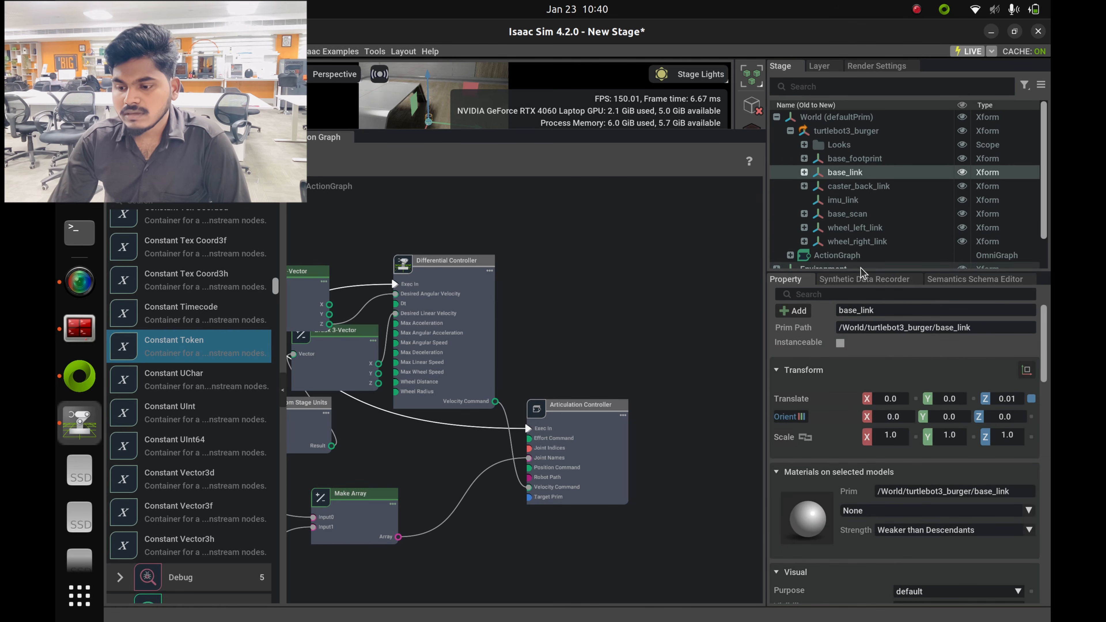
Set the Articulation Controller node's targetPrim to turtlebot3_burger's base_link.
drag(864, 279, 904, 378)
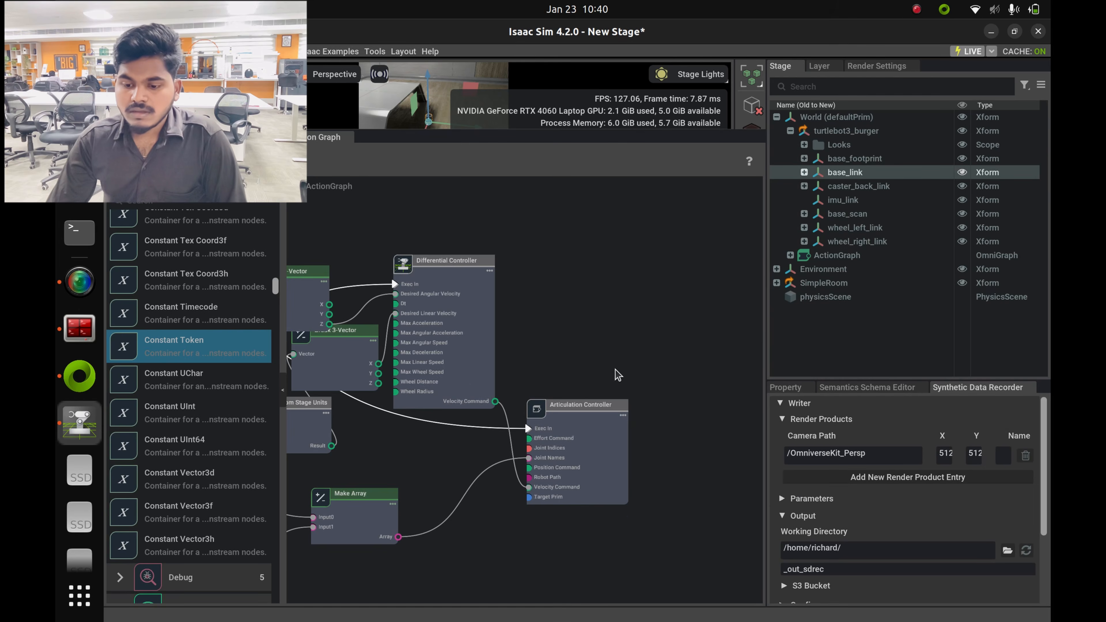
scroll(618, 375, down, 3)
click(602, 457)
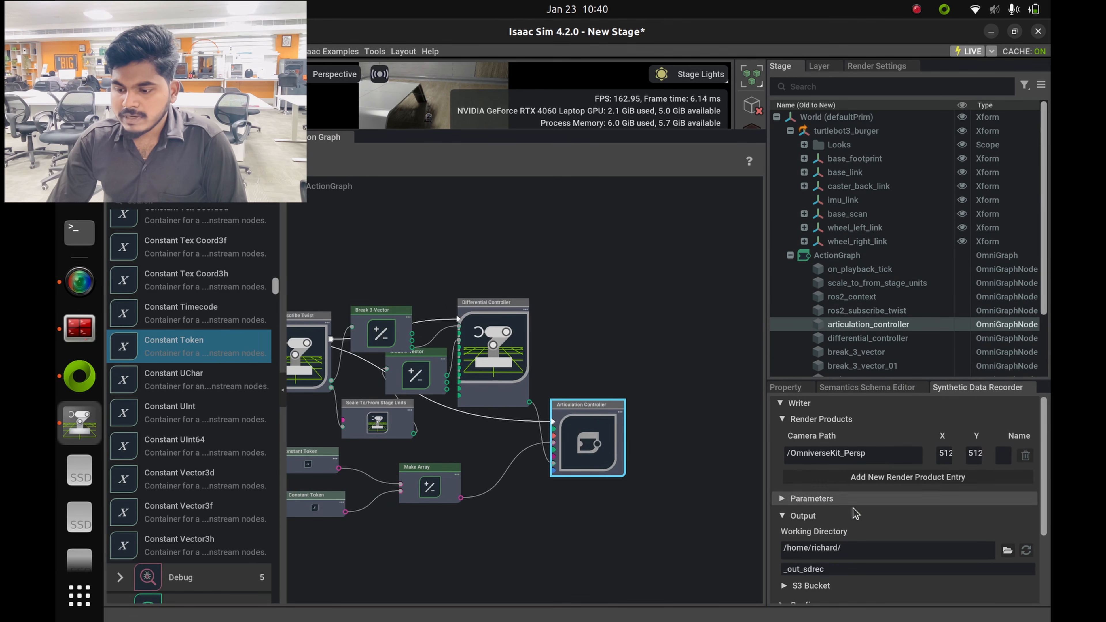
click(780, 387)
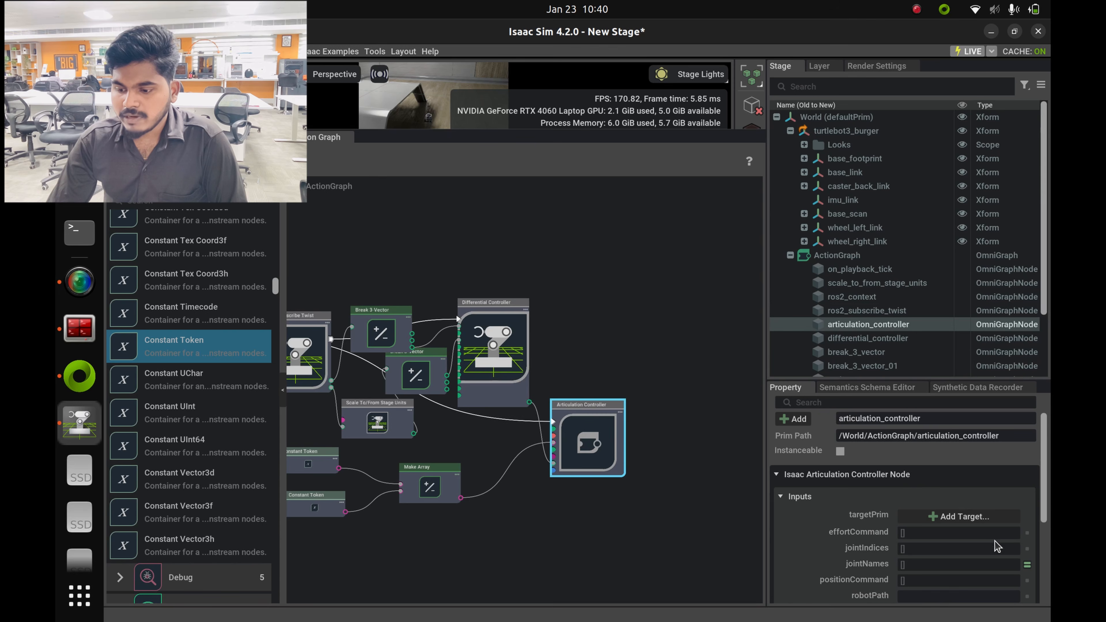
click(960, 516)
click(462, 265)
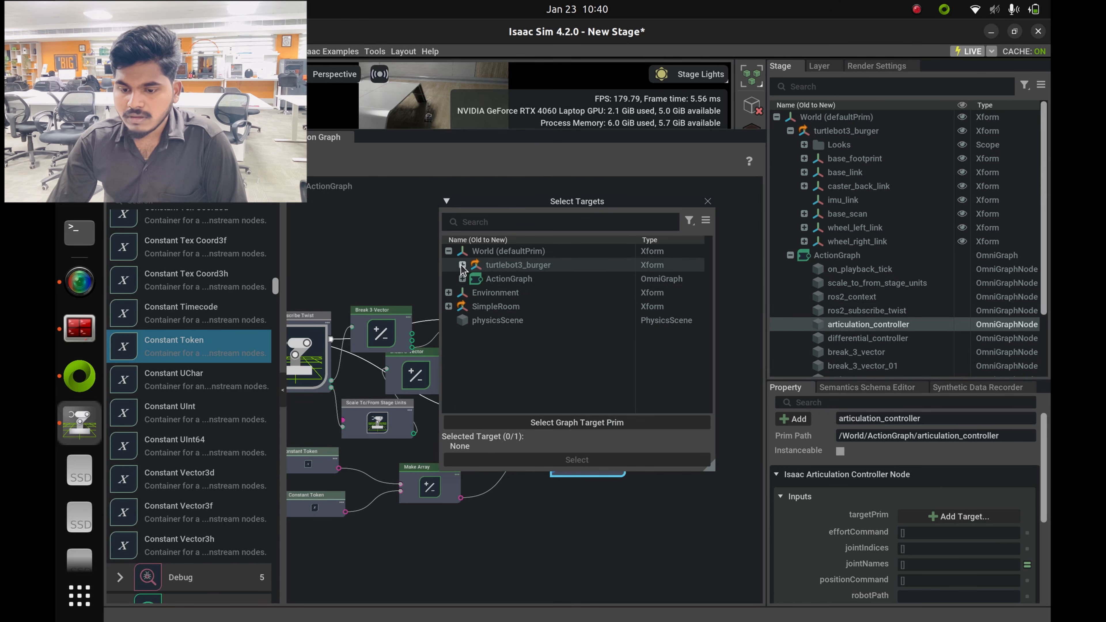
click(505, 308)
click(562, 459)
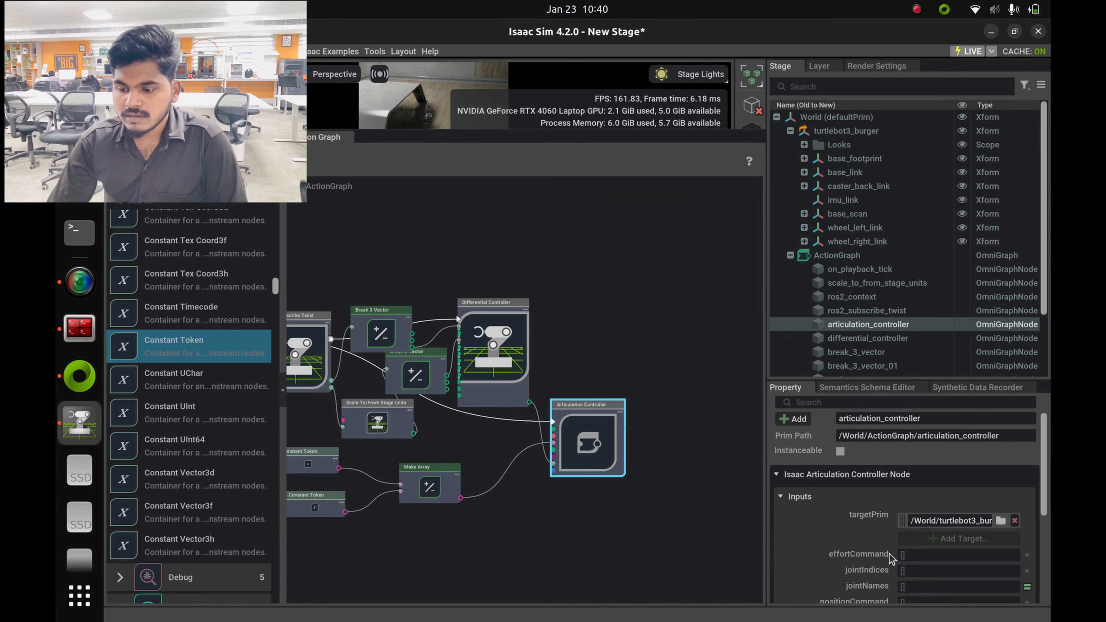
scroll(890, 558, down, 2)
click(968, 474)
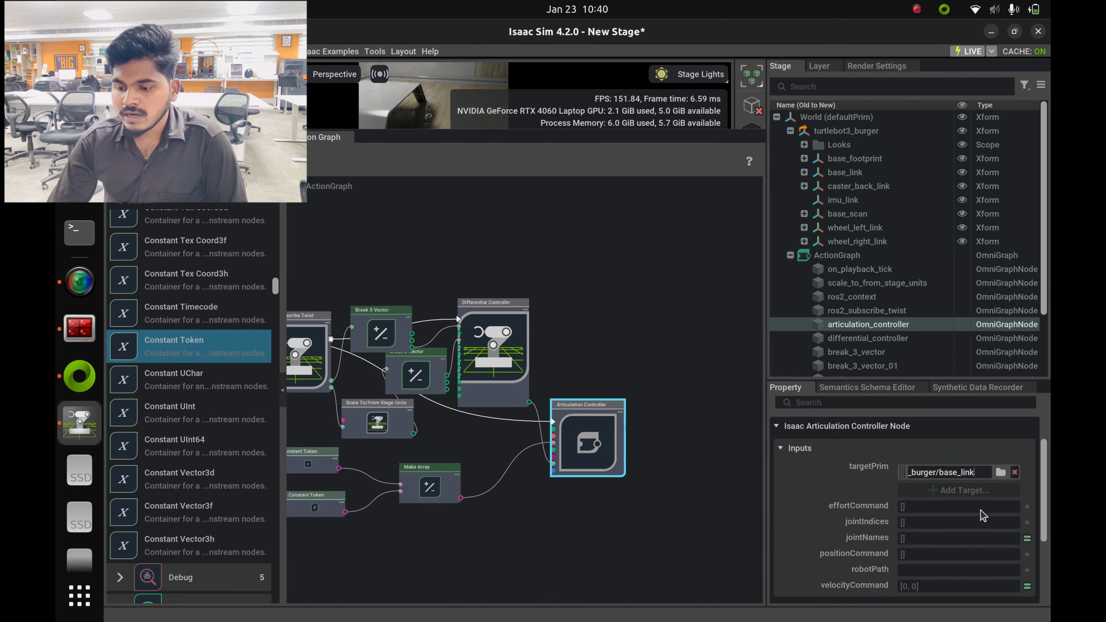
Select the Differential Controller node and enlarge the property area to examine its inputs.
click(699, 490)
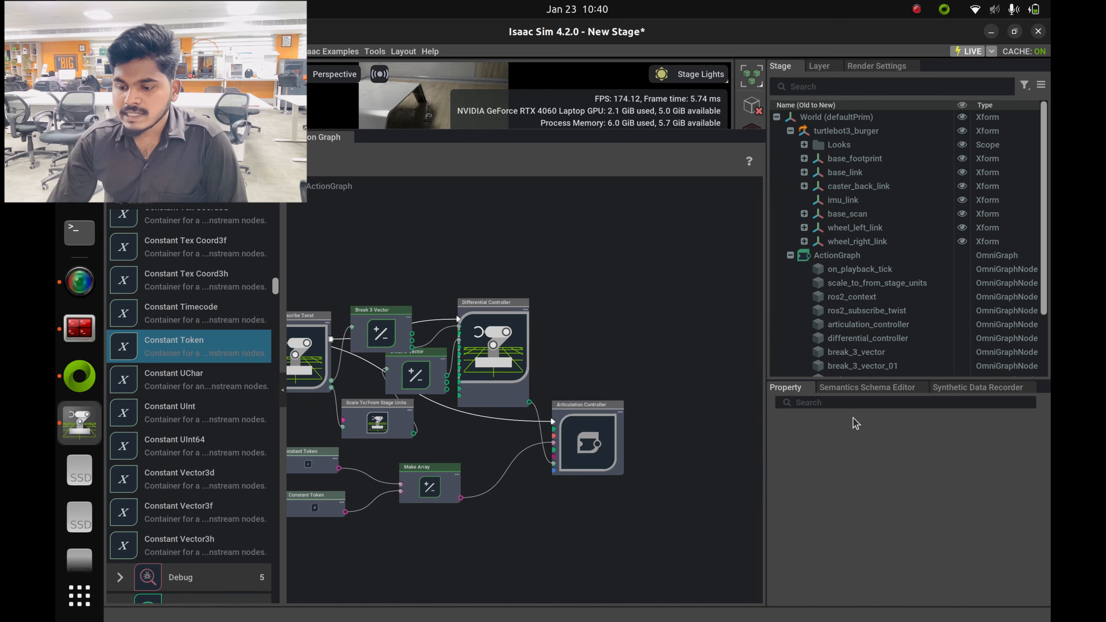
click(595, 442)
scroll(689, 436, up, 1)
scroll(689, 437, down, 2)
middle_drag(617, 358, 684, 321)
click(619, 358)
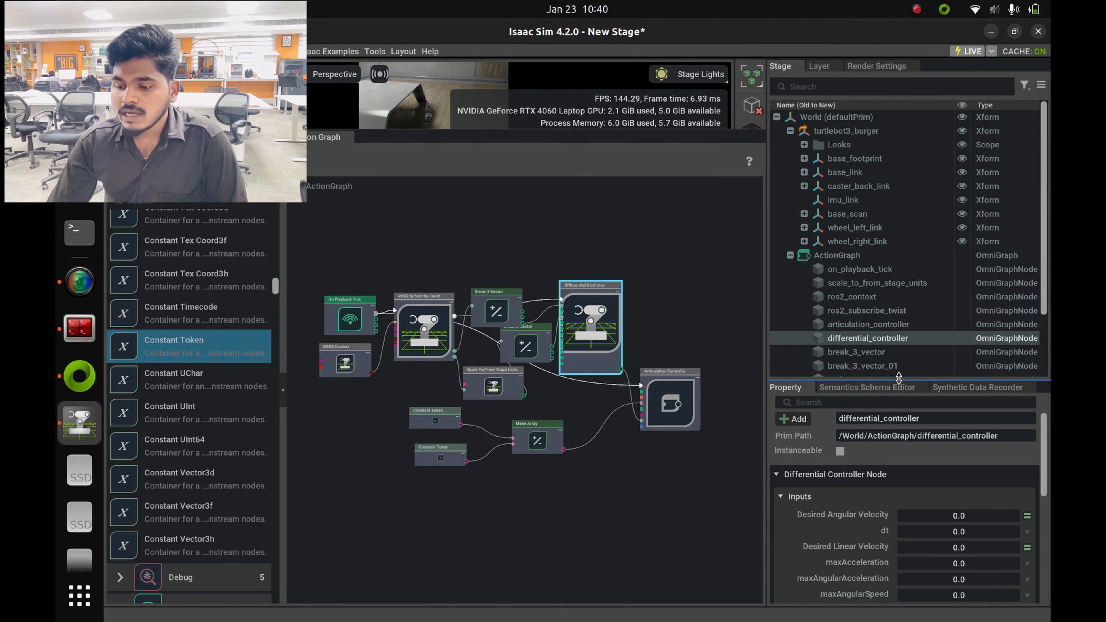
drag(898, 379, 895, 188)
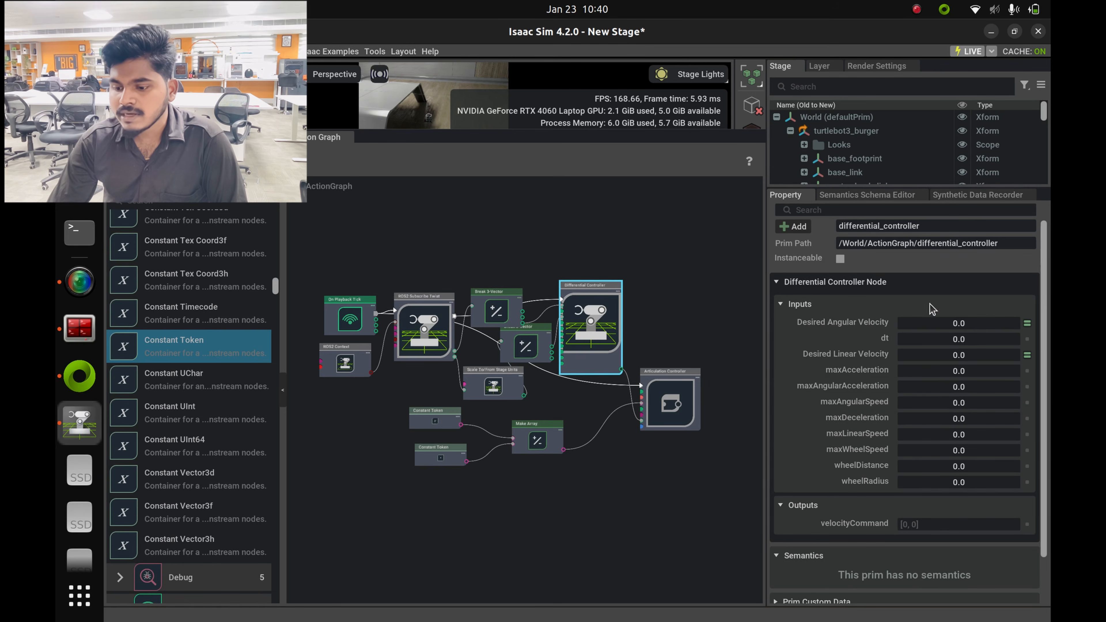
scroll(487, 279, up, 3)
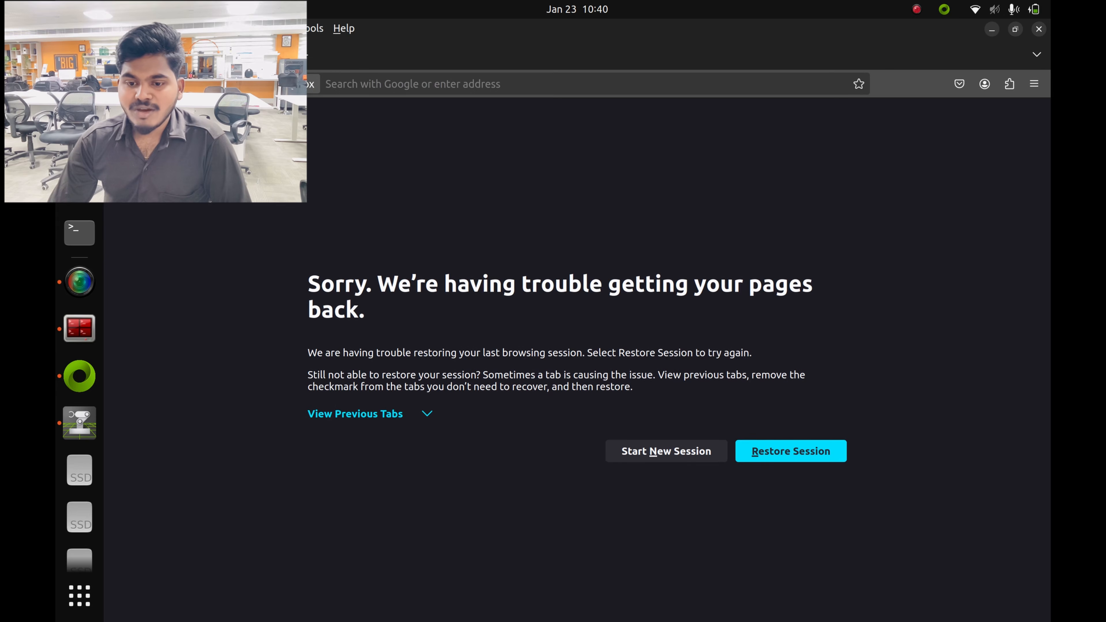
In Firefox, search for "turtlebot3 drive isaacsim" and find the Differential Controller values in the Driving TurtleBot via ROS messages page.
click(302, 56)
text(turtle)
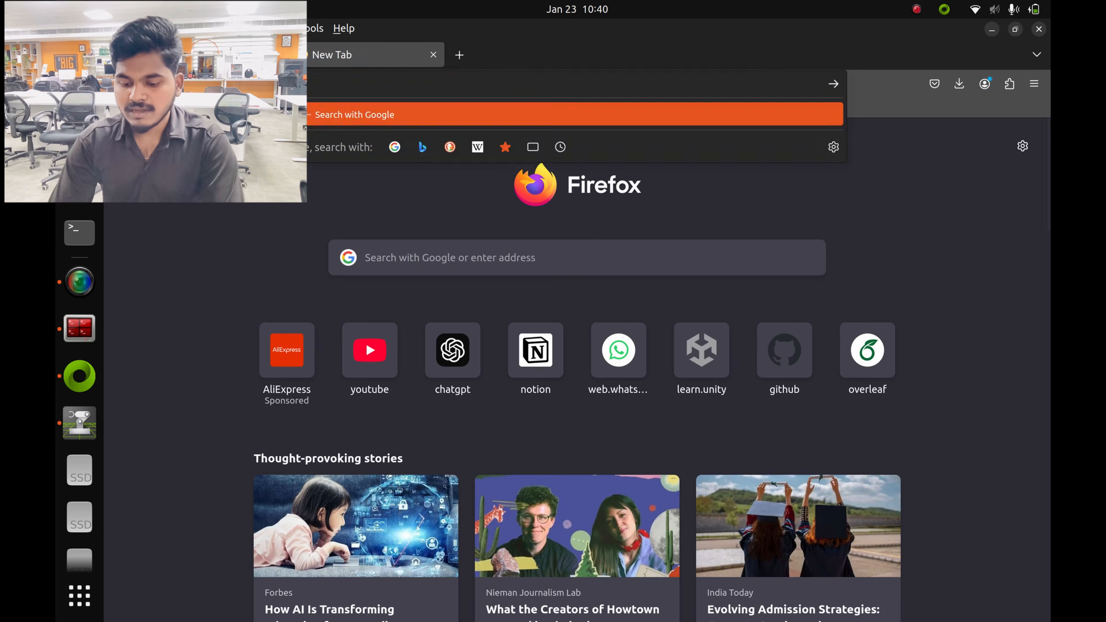
text(bot3)
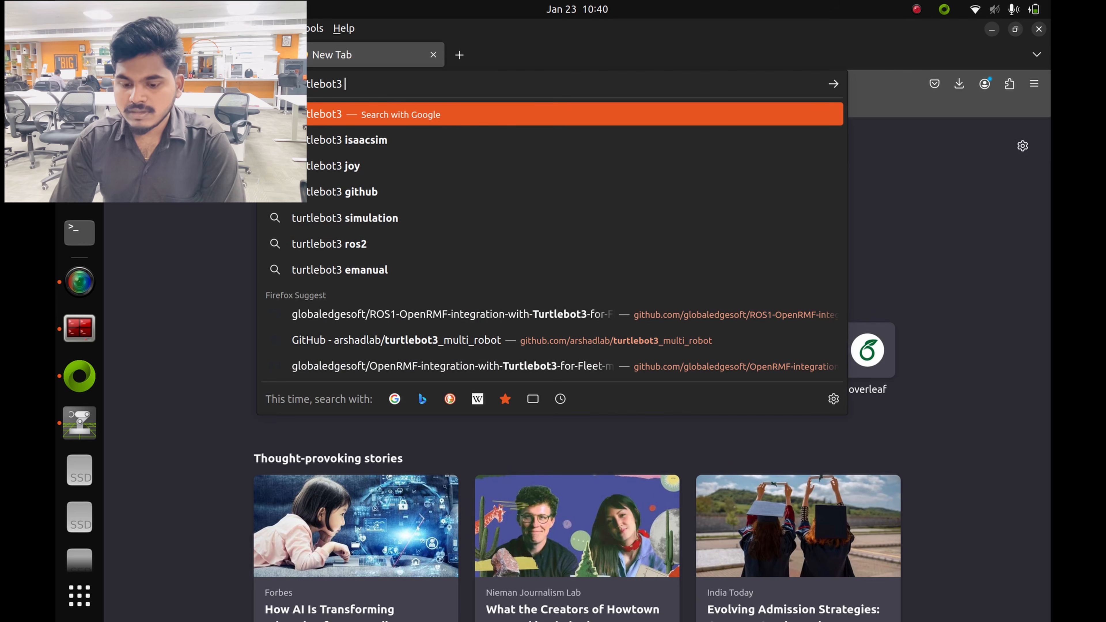
text( drive isaa)
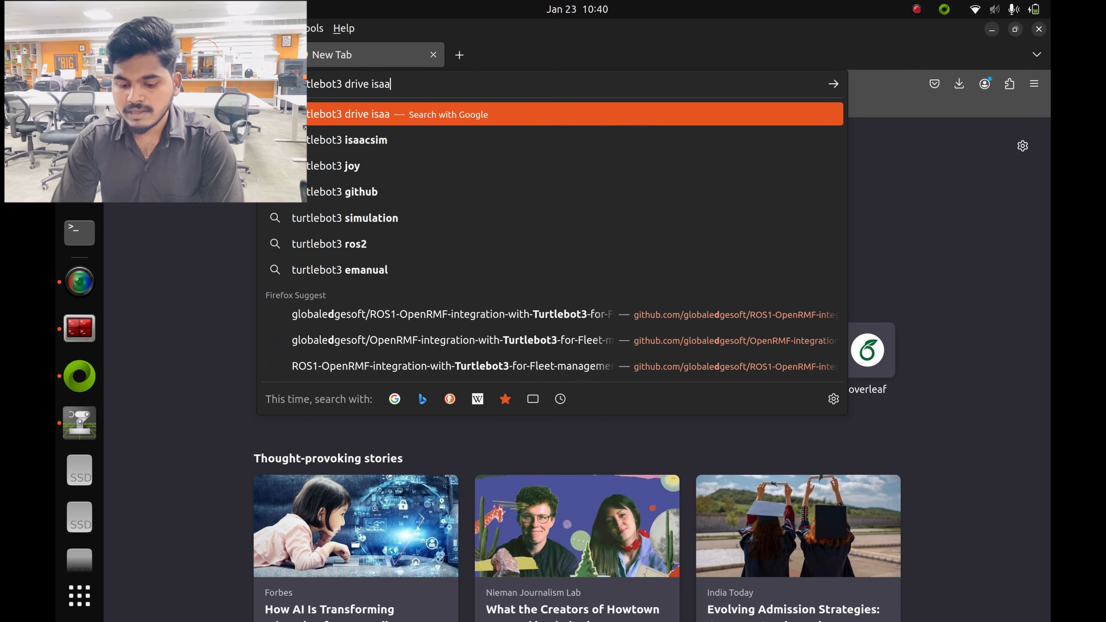
text(csim)
key(Return)
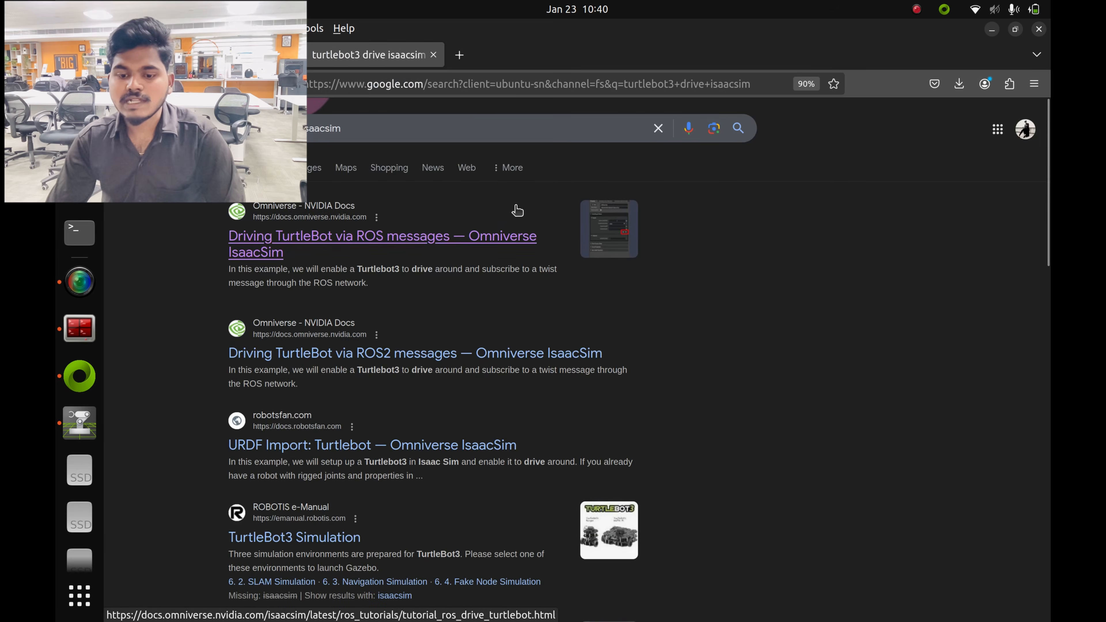
click(419, 236)
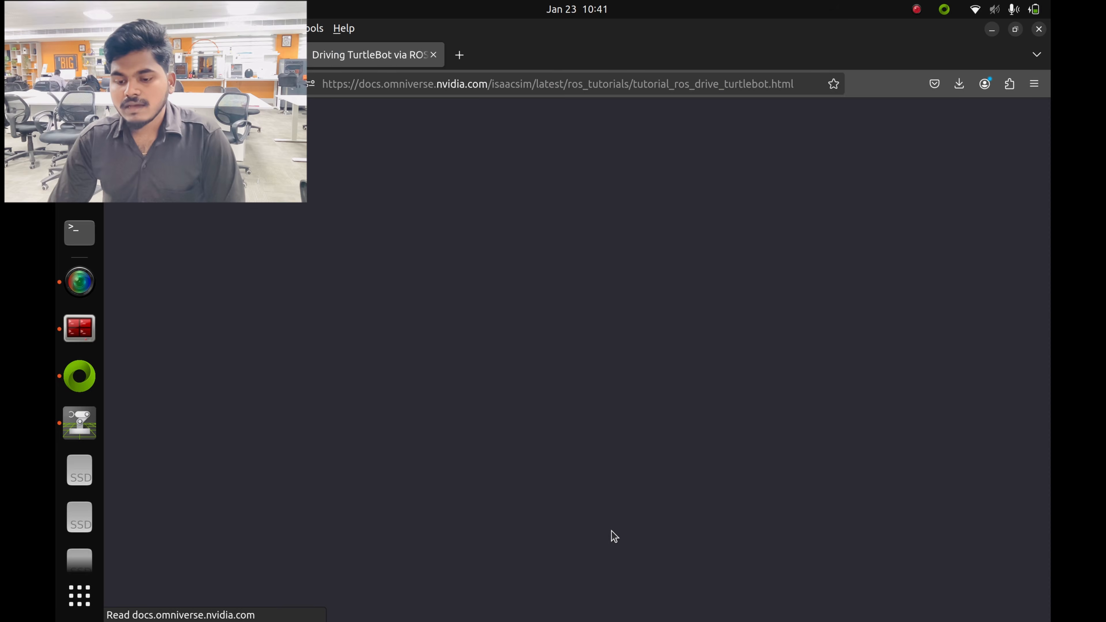
scroll(549, 355, down, 20)
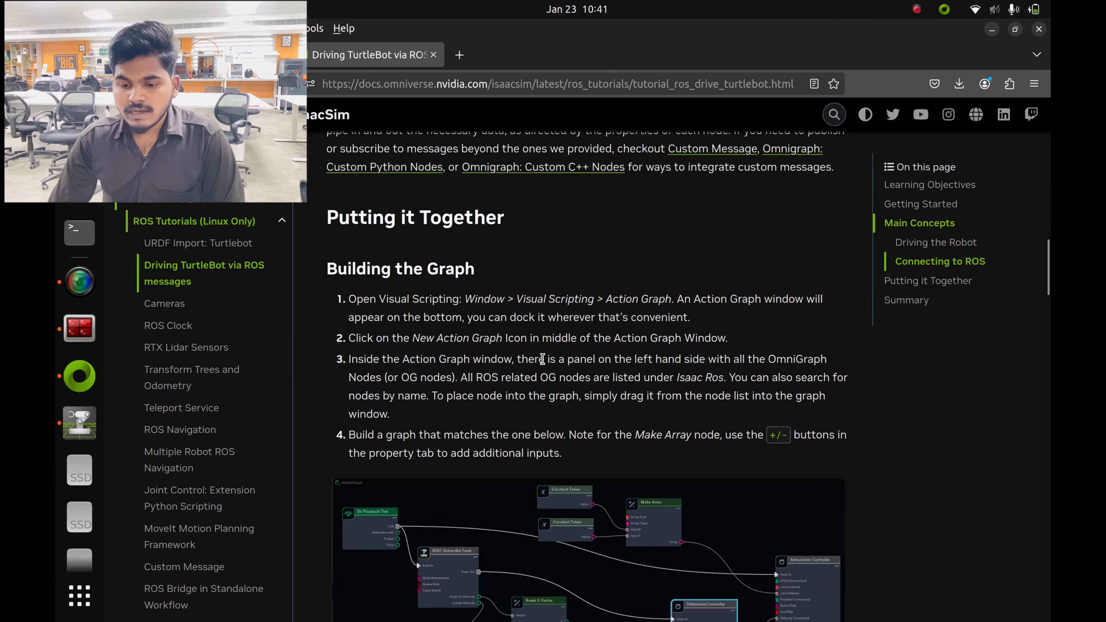
scroll(557, 405, down, 15)
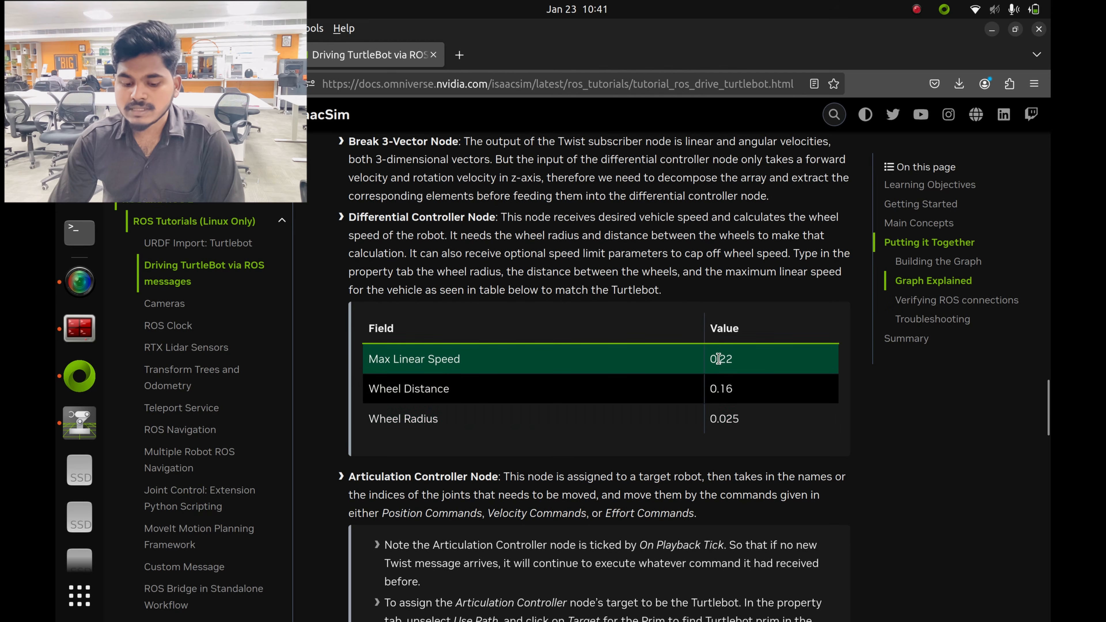
Arrange the documentation page and Isaac Sim side by side and widen the Differential Controller's property area.
key(super+Left)
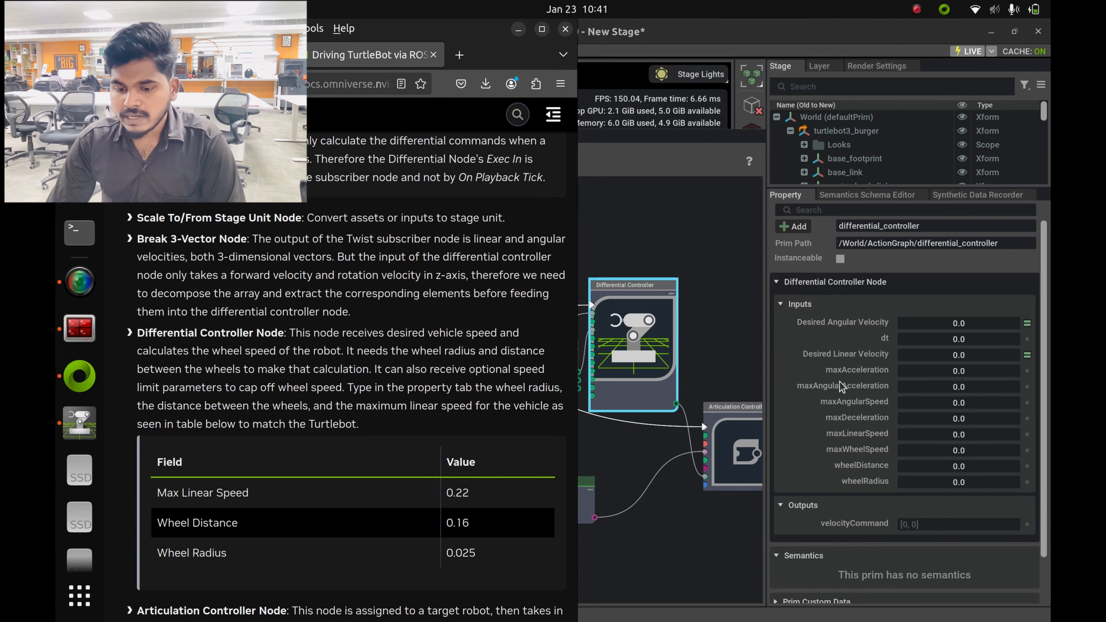
scroll(840, 382, down, 2)
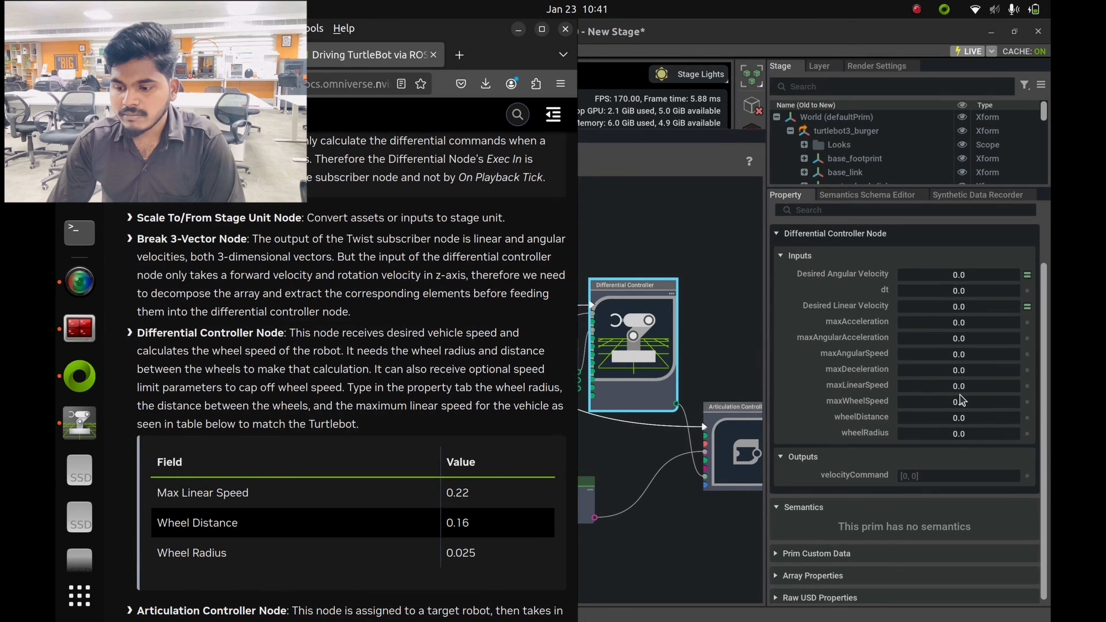
click(966, 386)
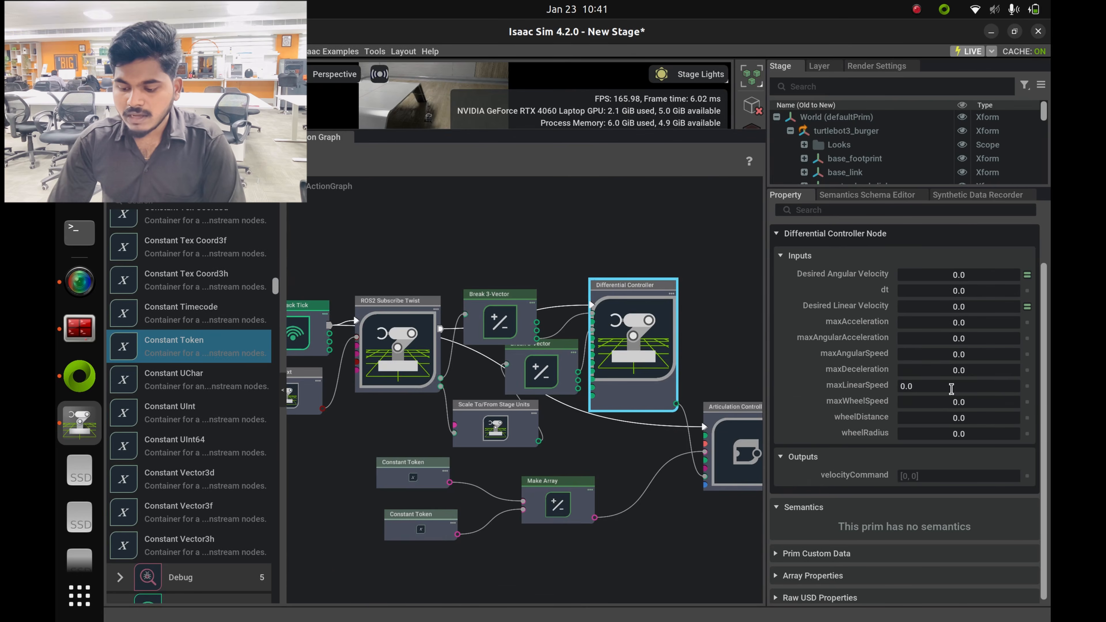
key(super+Right)
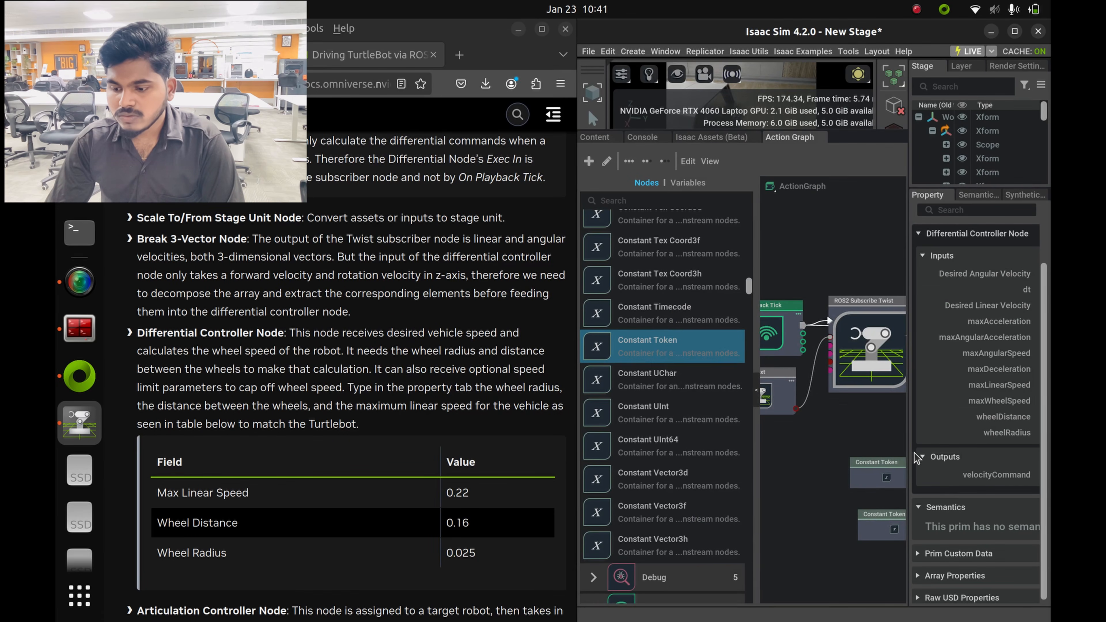
drag(910, 448, 803, 436)
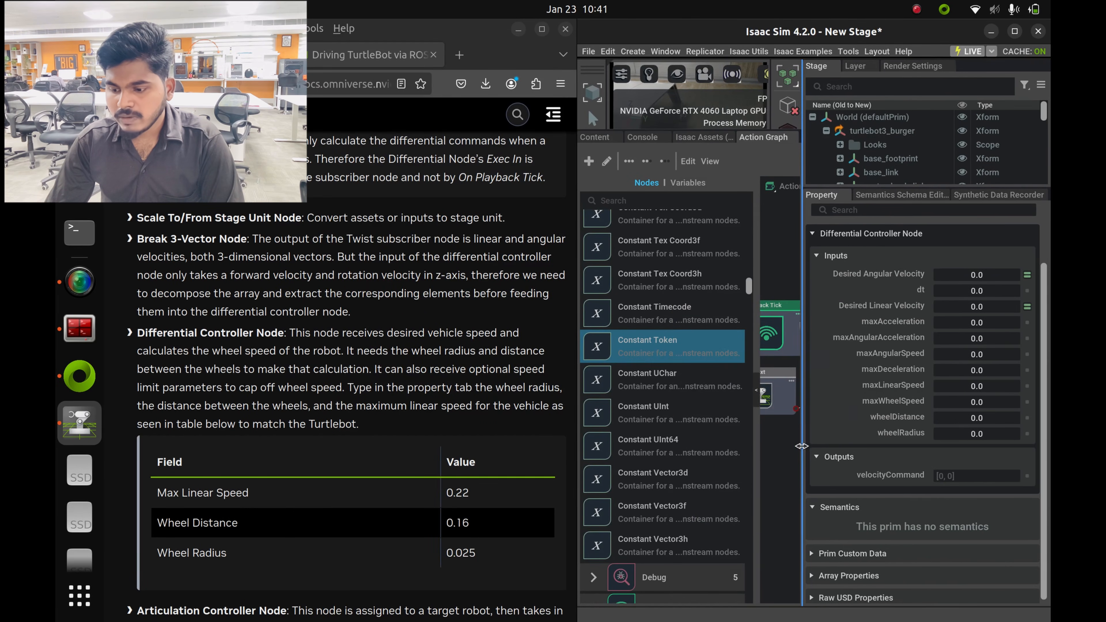
Set the Differential Controller's maxLinearSpeed to 0.22 and its wheelDistance to 0.16.
double_click(984, 386)
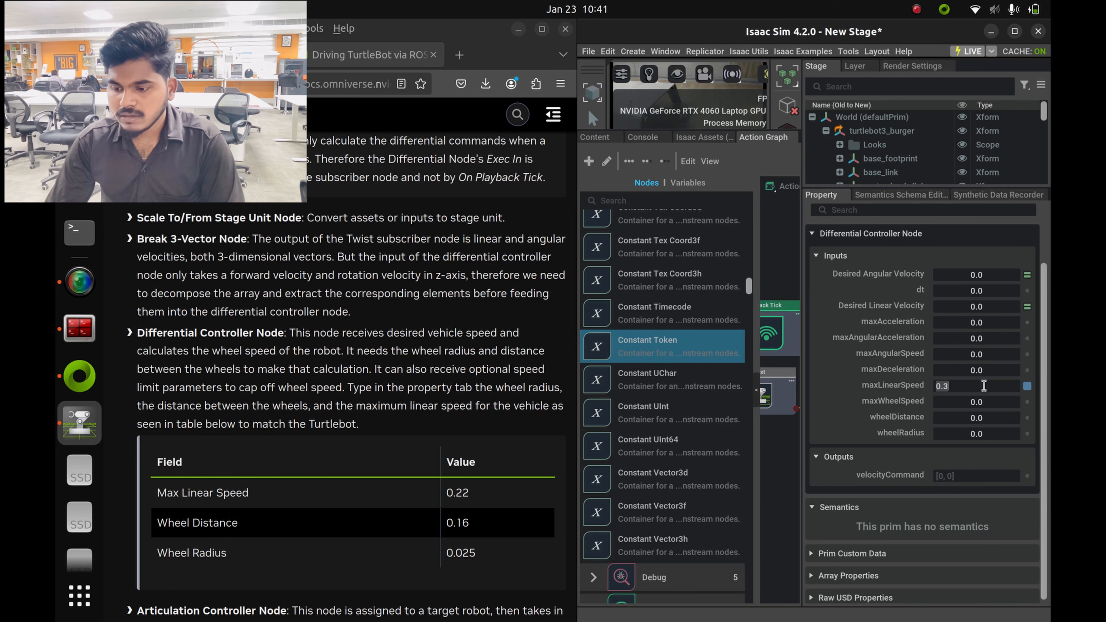
key(BackSpace)
key(BackSpace)
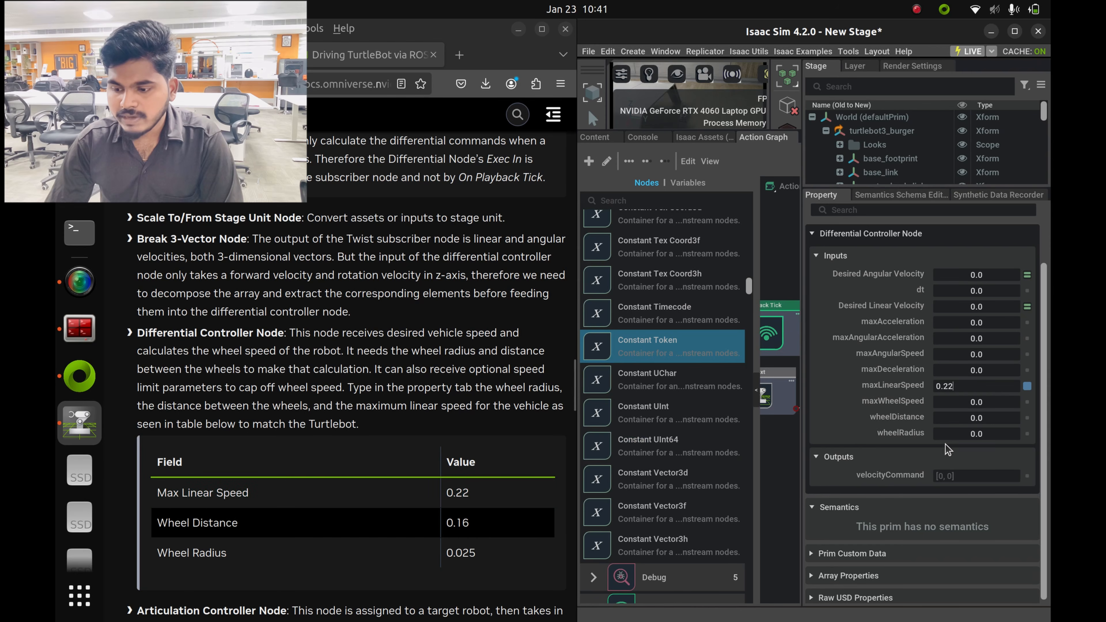
double_click(981, 418)
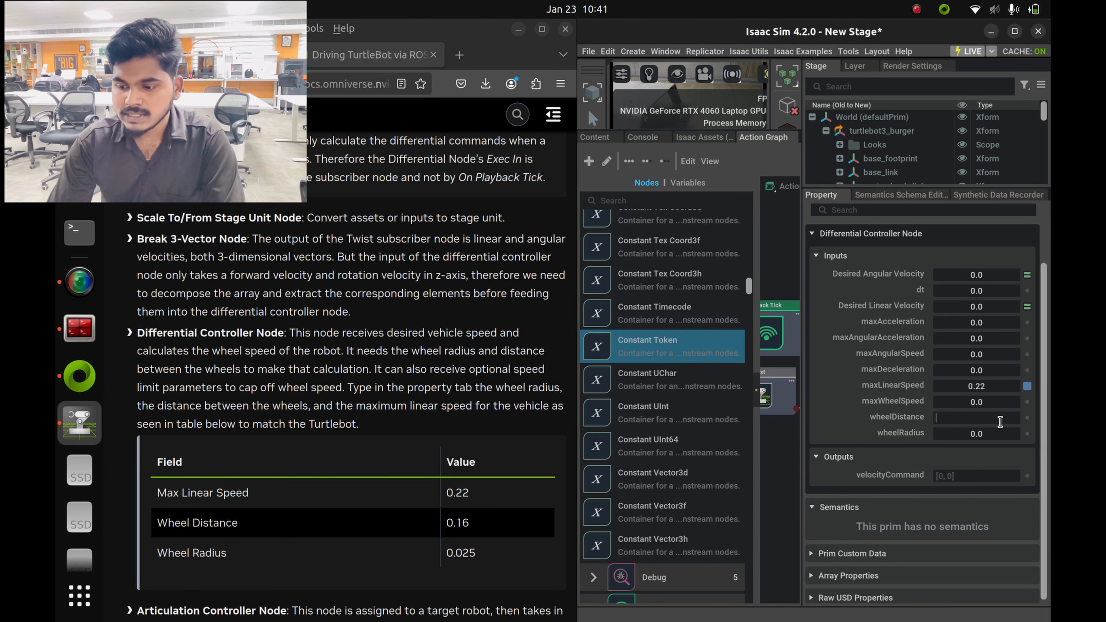
text(0.16)
key(Return)
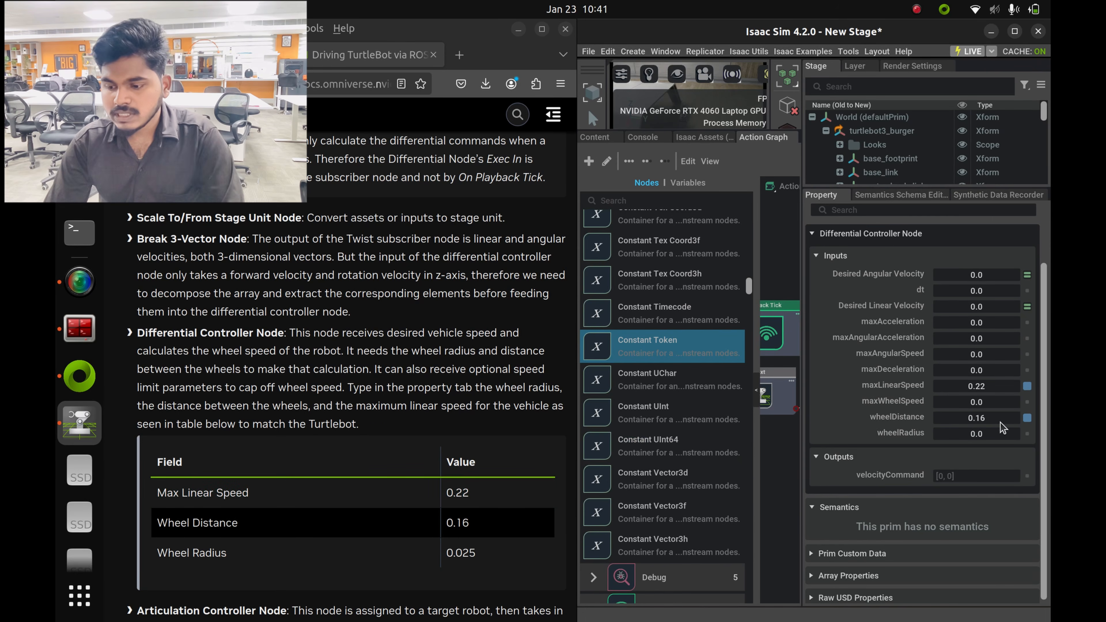
Set the Differential Controller's wheelRadius to 0.025.
double_click(984, 433)
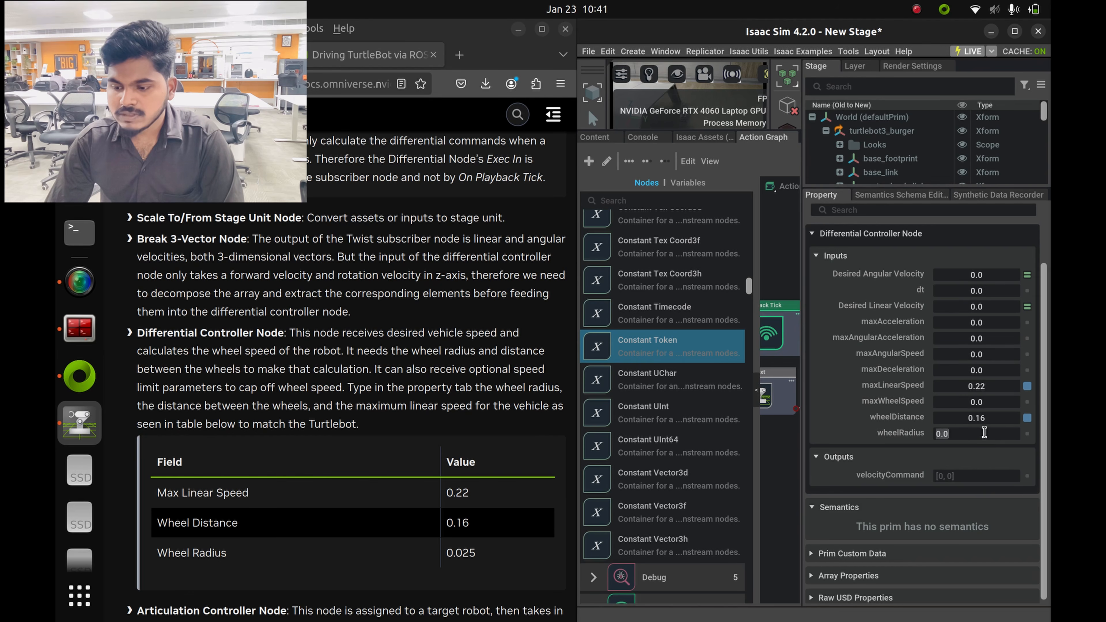
text(25)
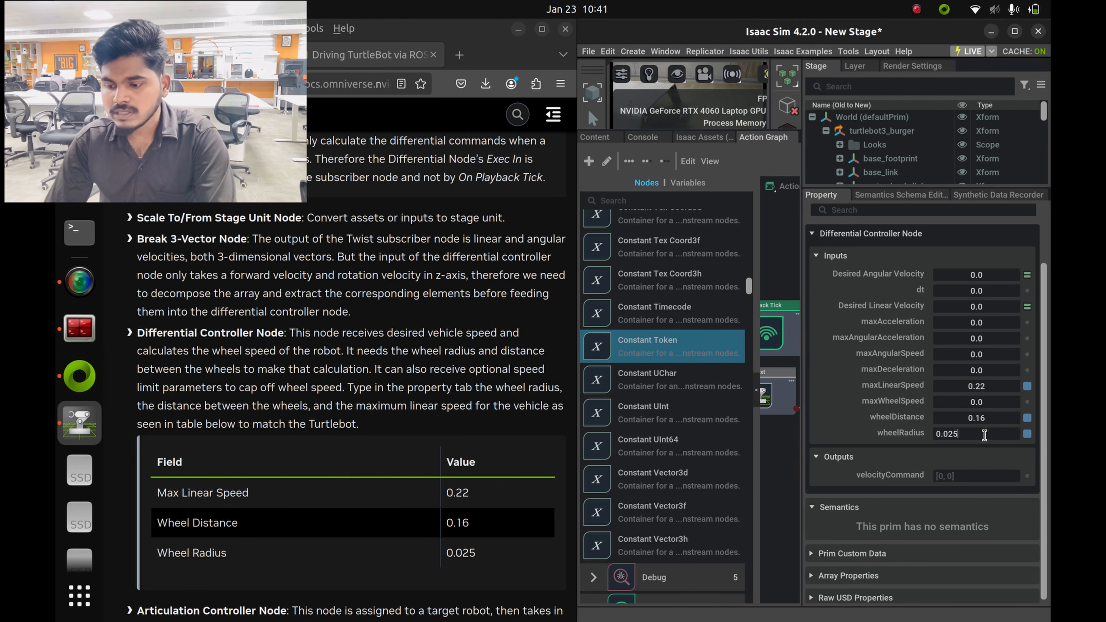
key(Return)
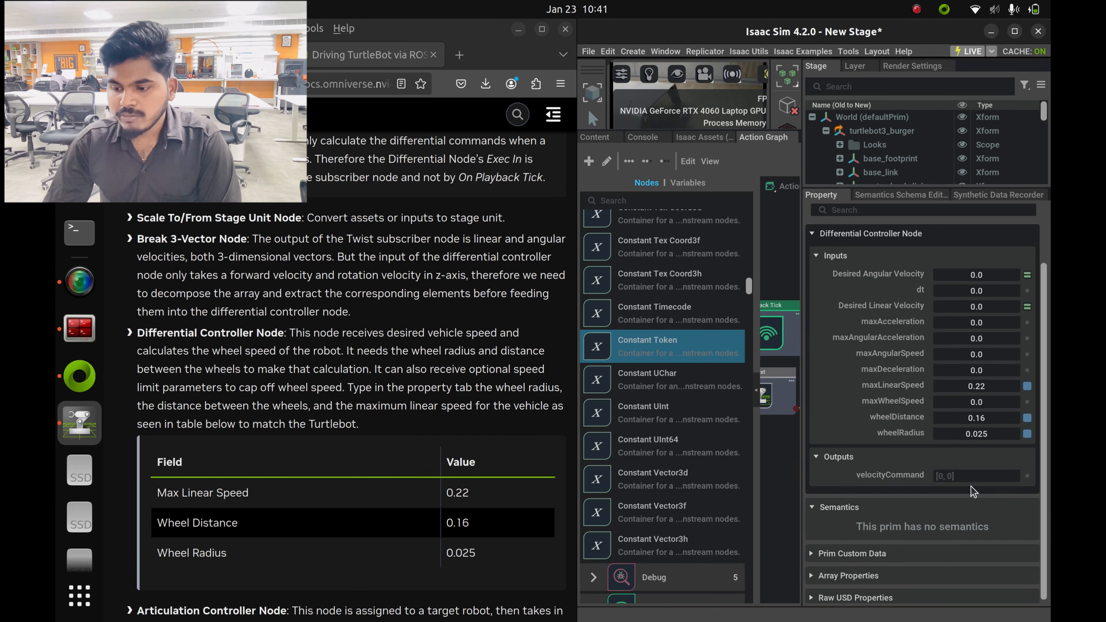
Maximize the Isaac Sim window and spread out the action graph by moving the upper Break 3-Vector node up and On Playback Tick outward.
click(1016, 31)
drag(553, 262, 624, 265)
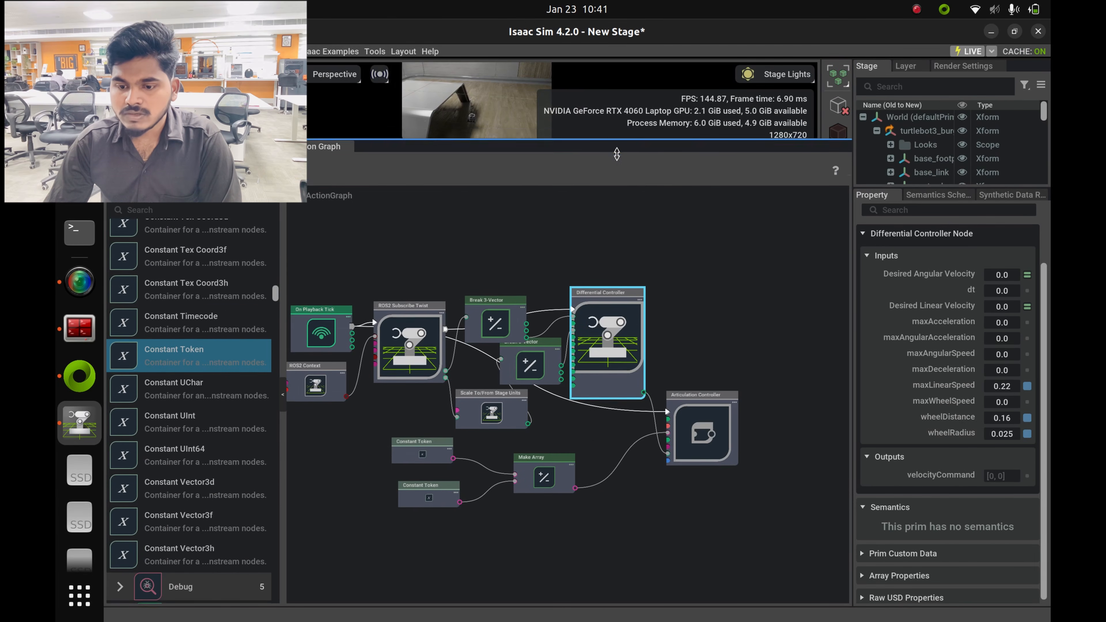
drag(604, 133, 553, 363)
scroll(535, 375, down, 2)
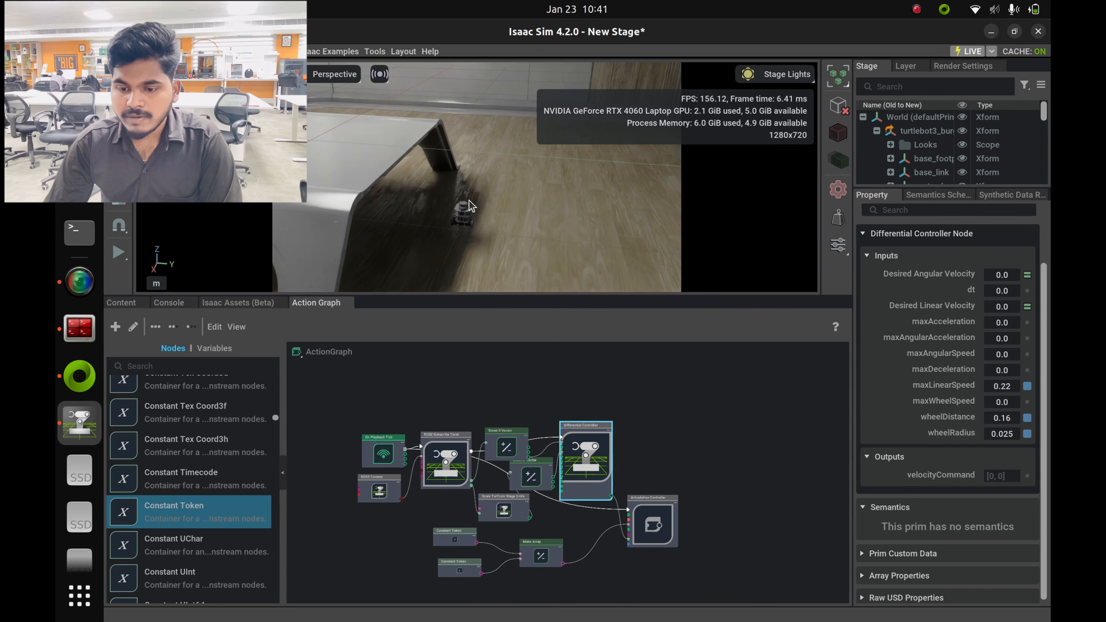
scroll(517, 397, up, 3)
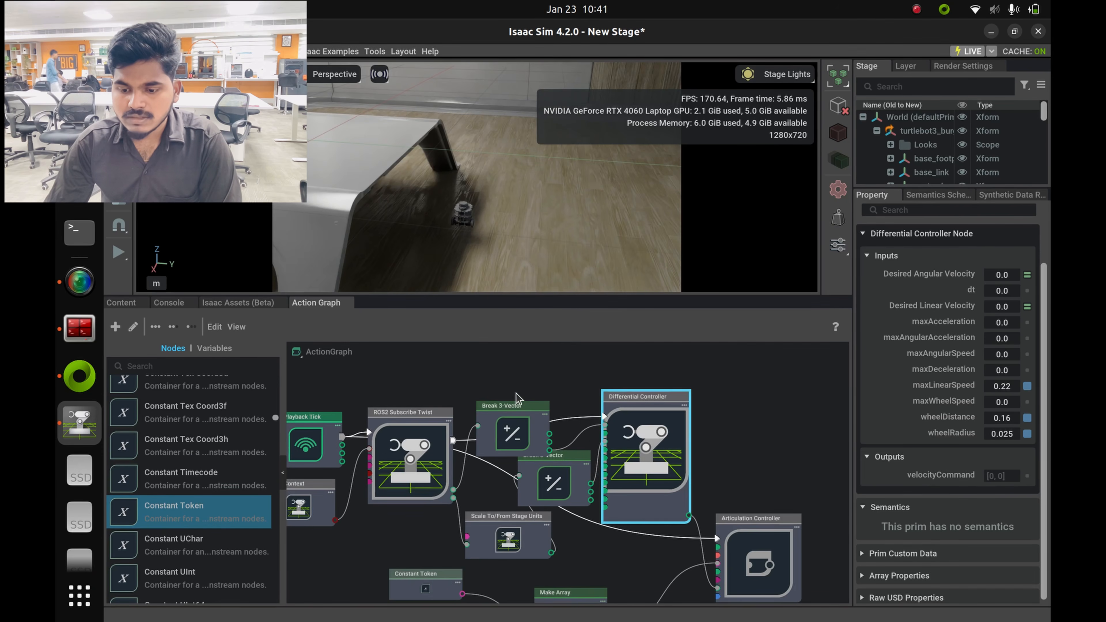
drag(518, 294, 475, 133)
scroll(481, 272, up, 2)
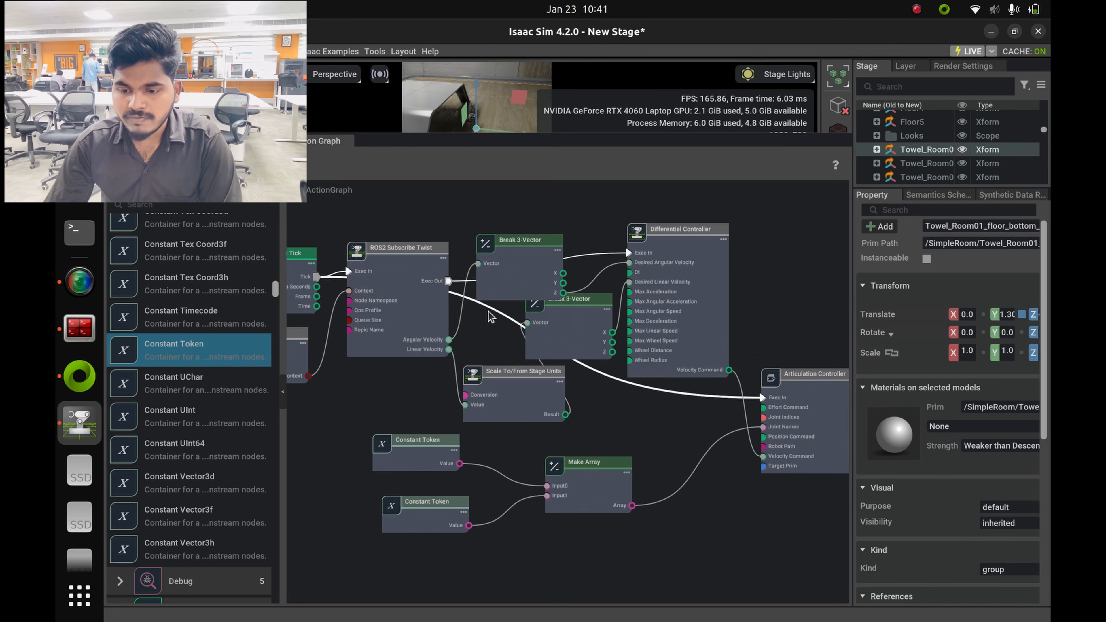
middle_drag(506, 326, 565, 317)
drag(577, 250, 588, 222)
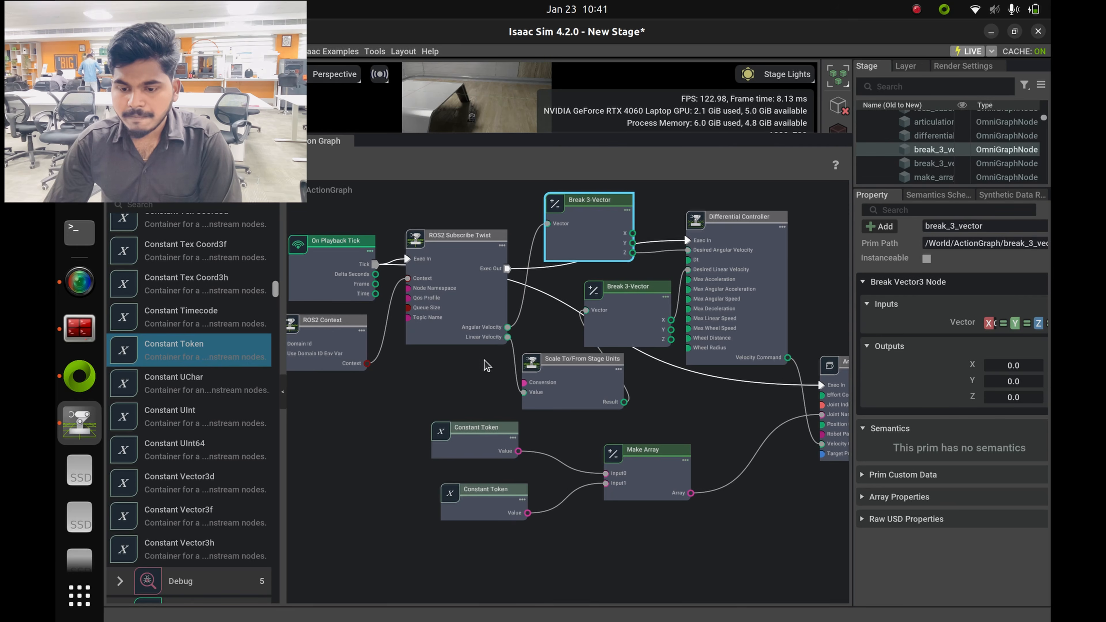
drag(330, 282, 320, 279)
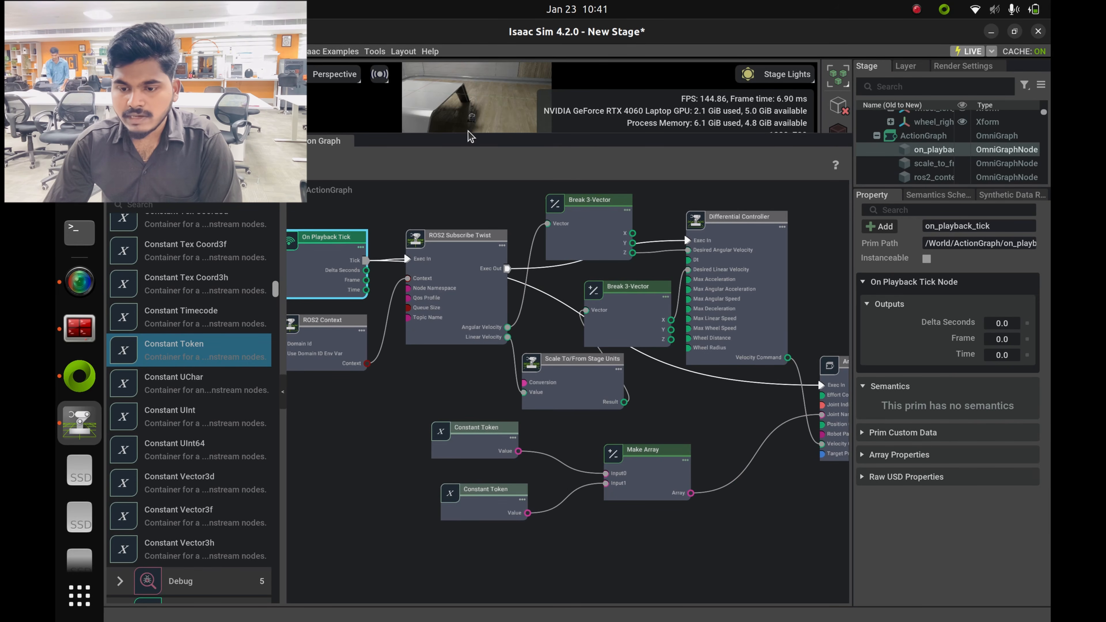
Enlarge the viewport and lower the turtlebot3_burger robot along its Z axis towards the floor.
drag(470, 137, 477, 486)
click(468, 406)
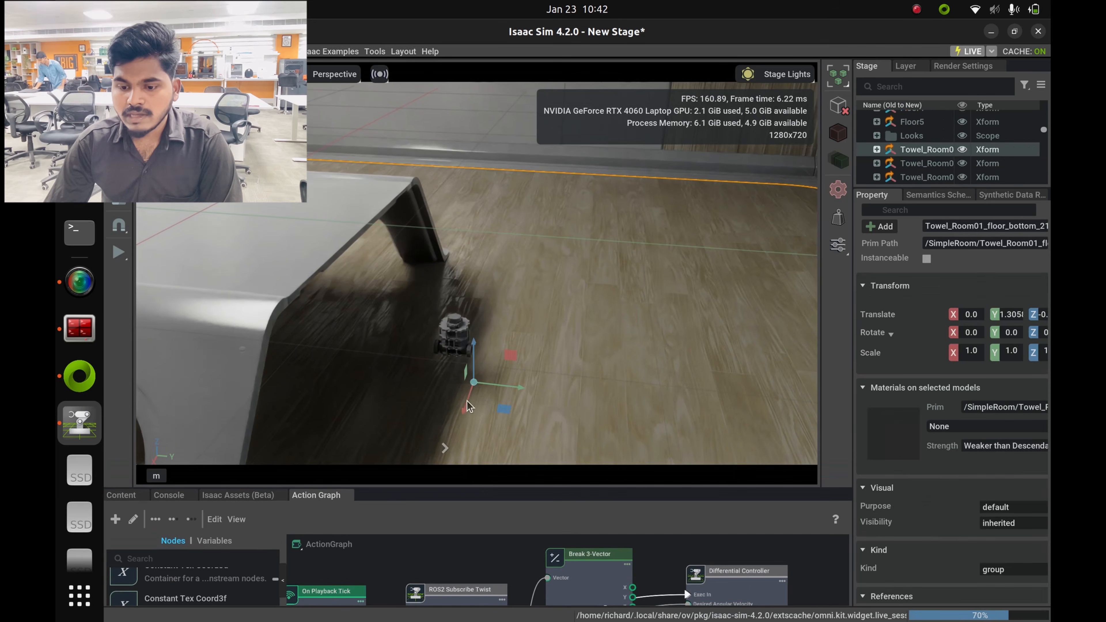
scroll(475, 315, down, 1)
middle_drag(583, 341, 633, 304)
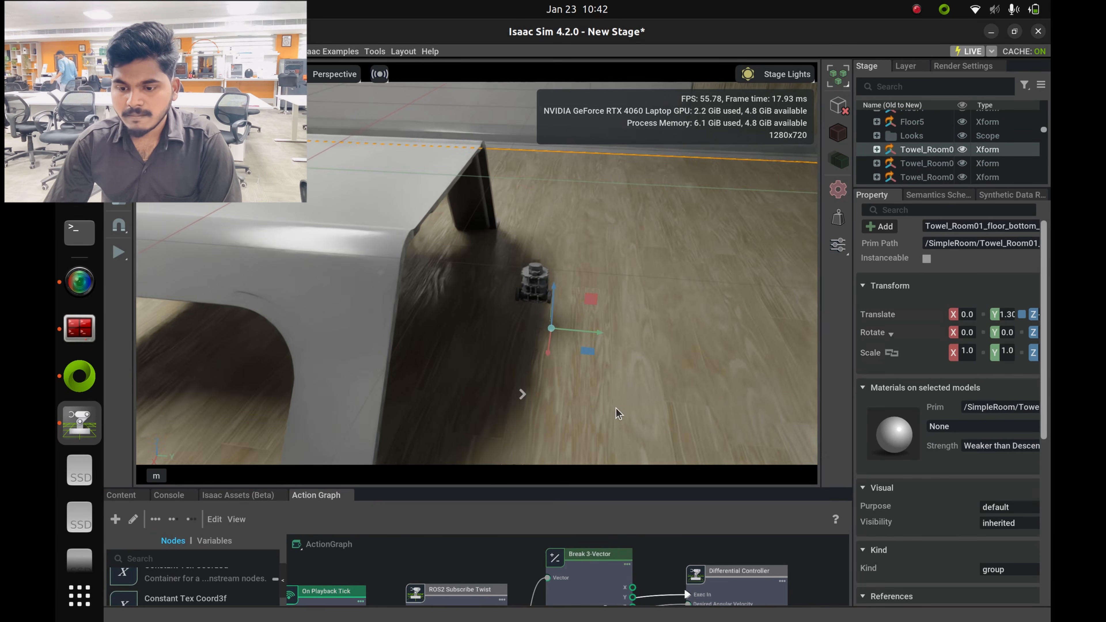
mouse_move(615, 408)
middle_down()
mouse_move(592, 405)
mouse_move(611, 410)
middle_up()
click(530, 286)
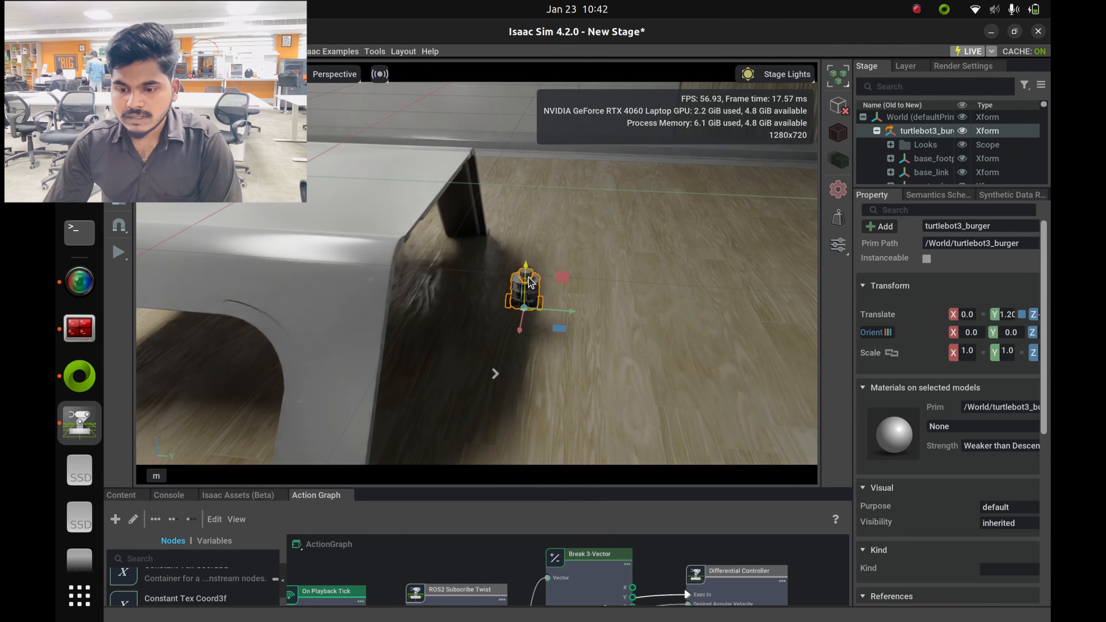
drag(526, 268, 527, 293)
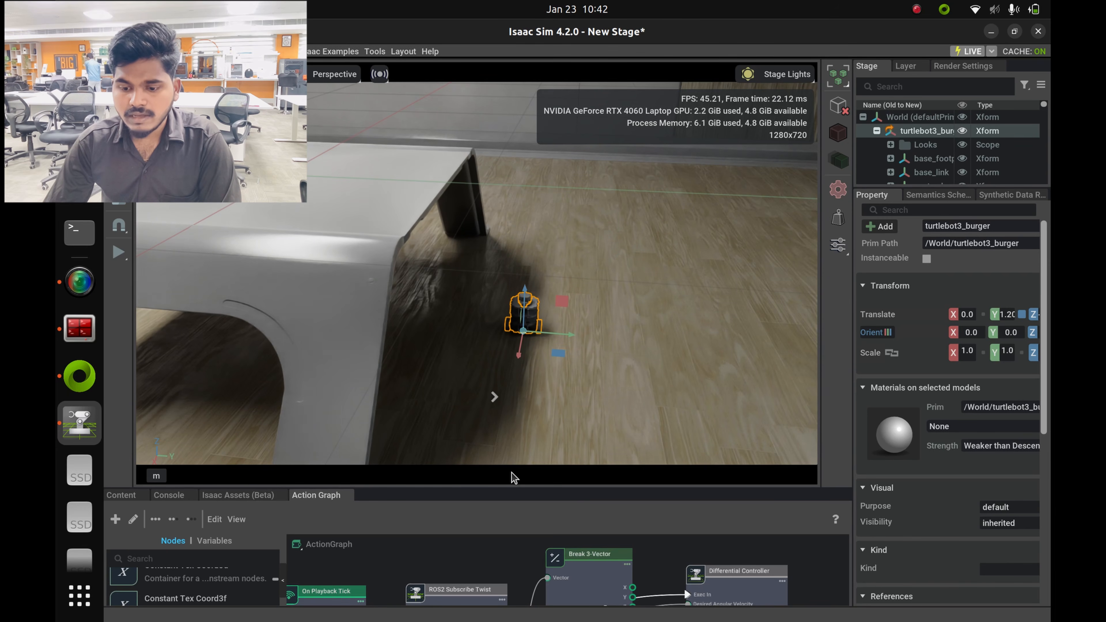
Save the stage in the Downloads folder under the file name v1_youtube.
key(ctrl+shift+s)
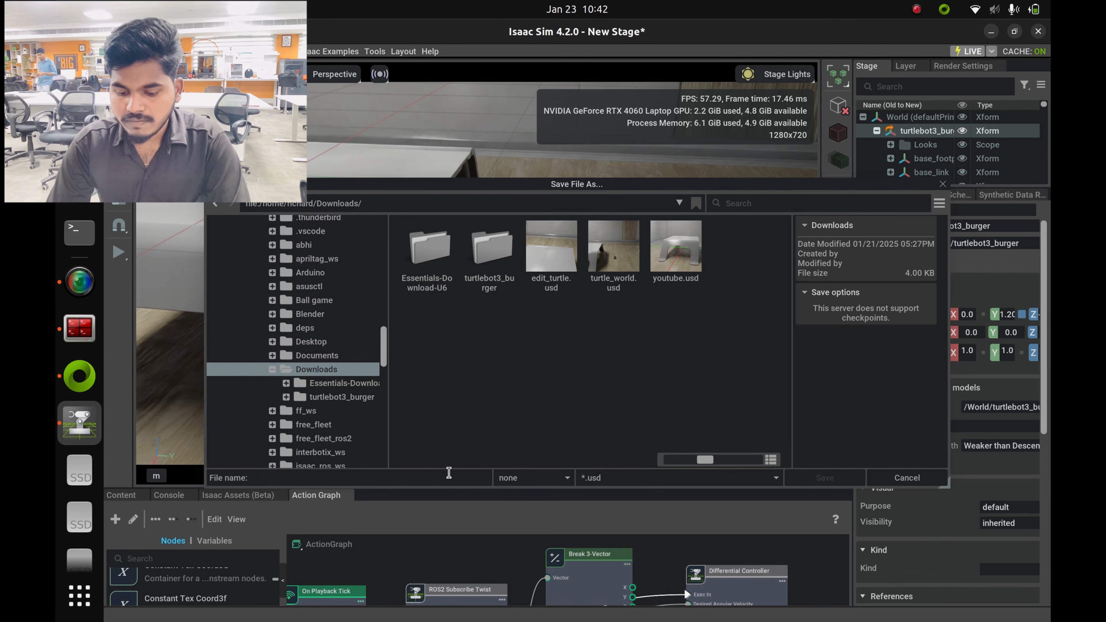
text(v1)
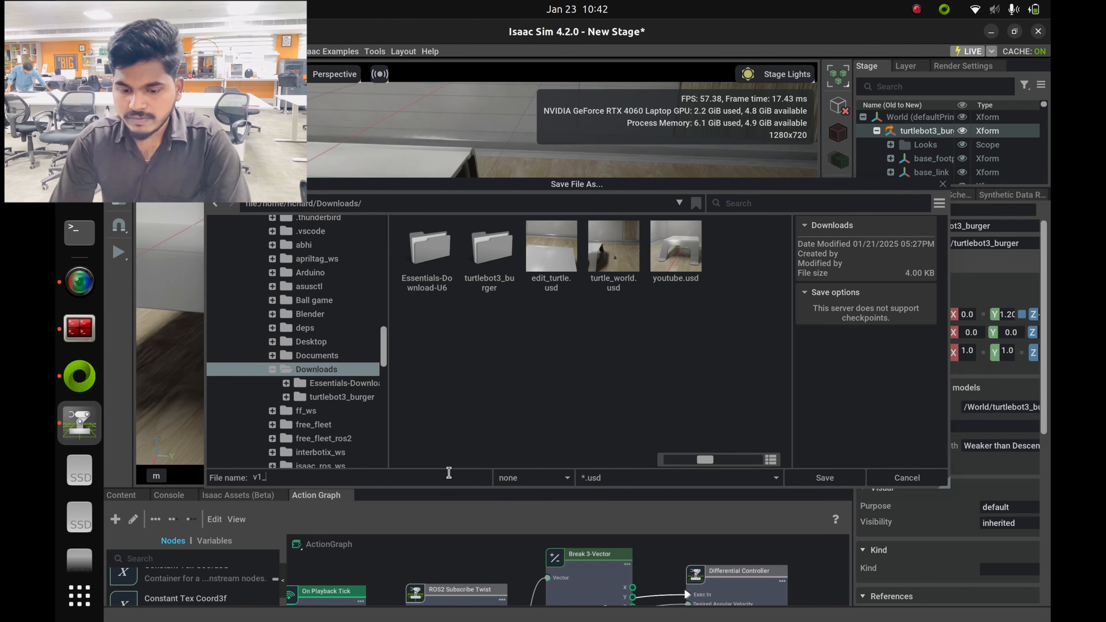
text(_yo)
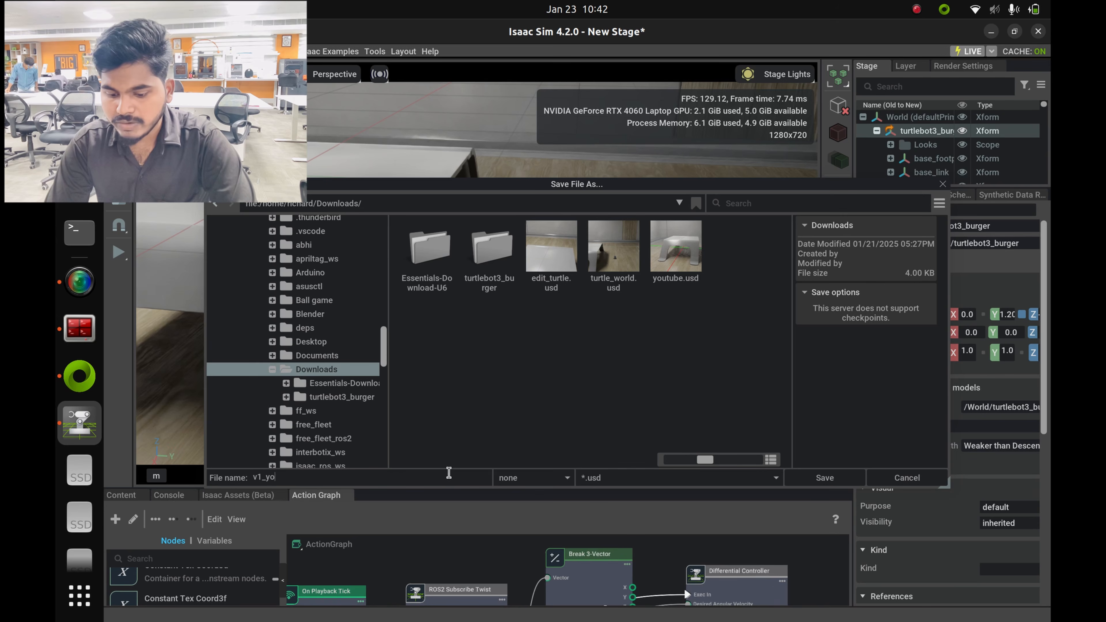
text(utub)
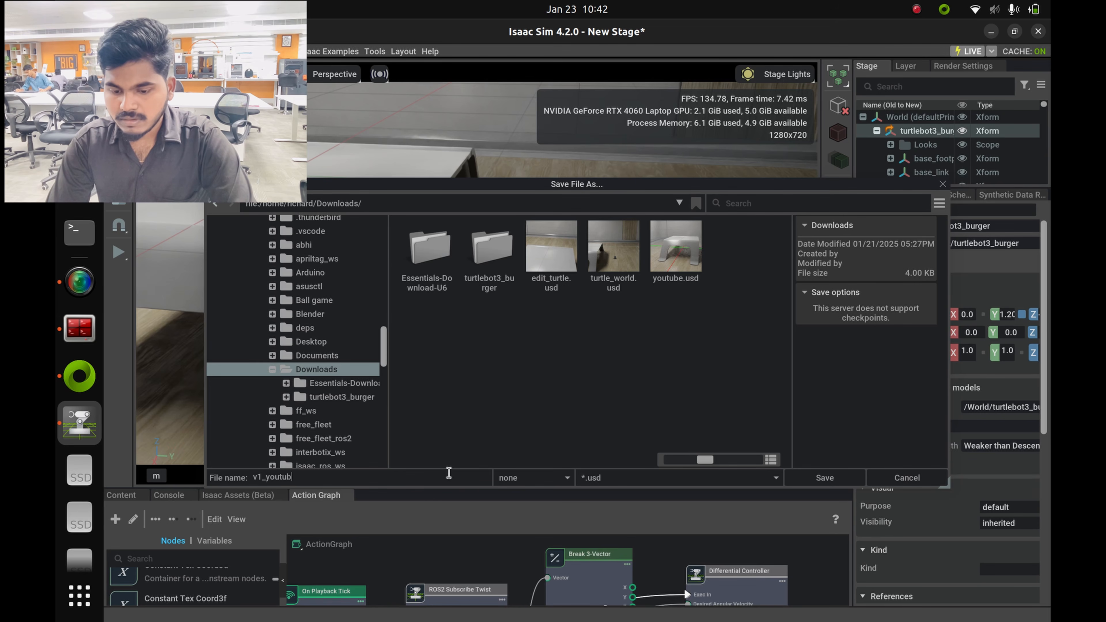
text(e)
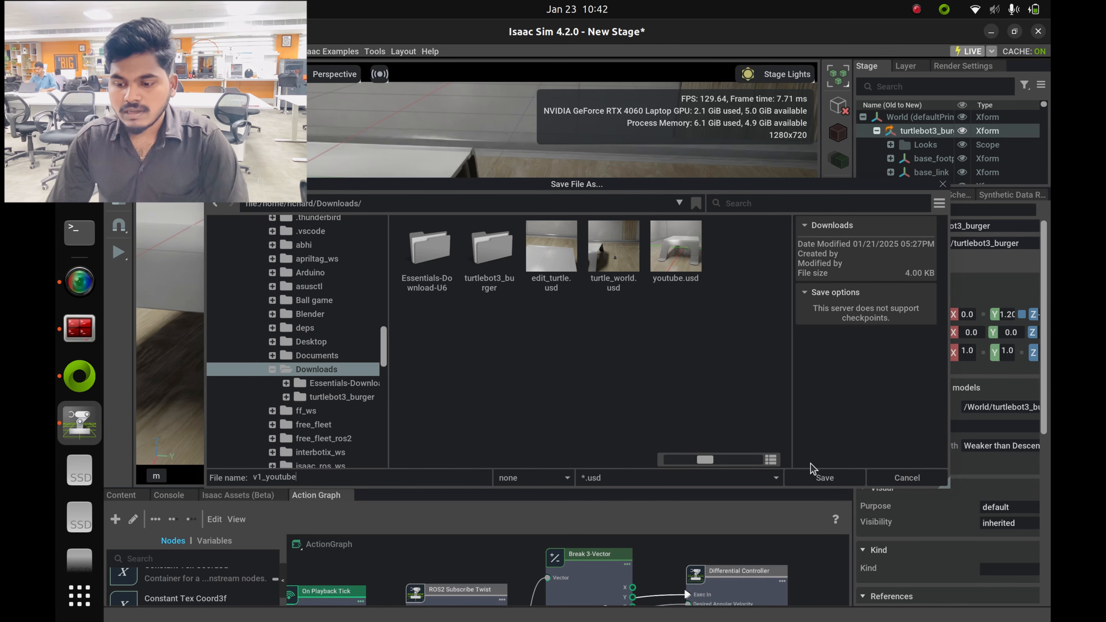
click(820, 479)
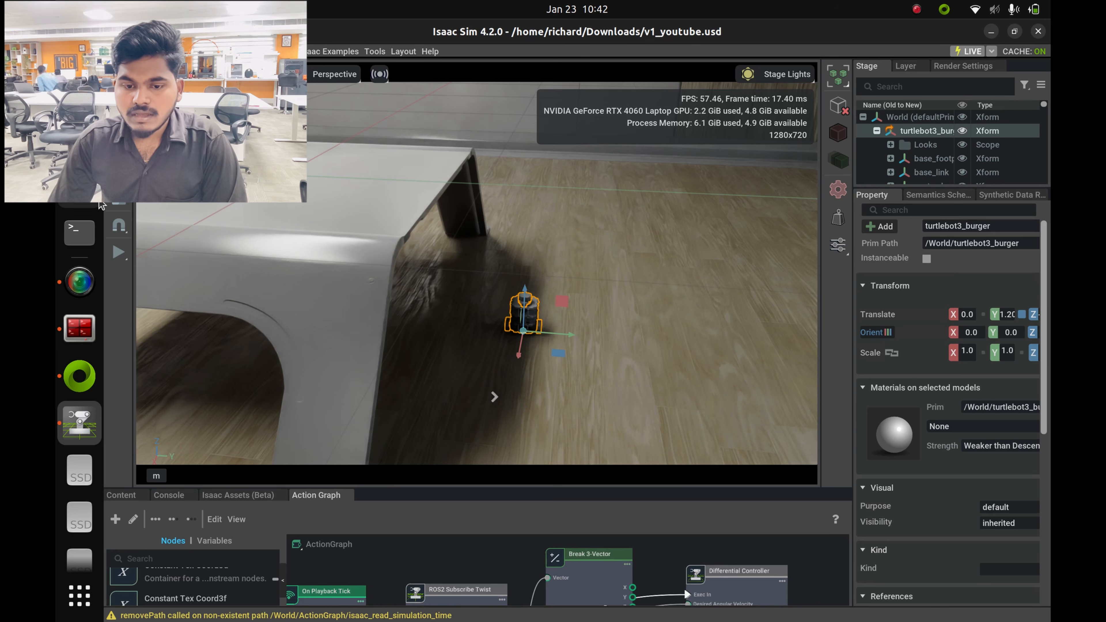
Start the simulation and run "ros2 run teleop_twist_keyboard teleop_twist_keyboard" in a new terminal.
click(118, 252)
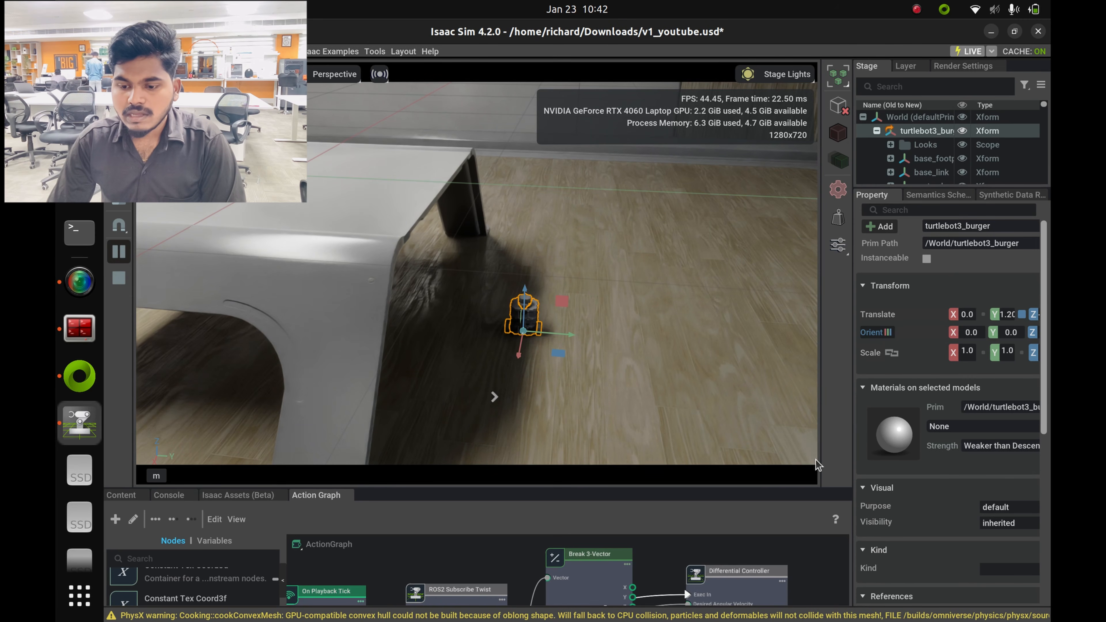
click(745, 542)
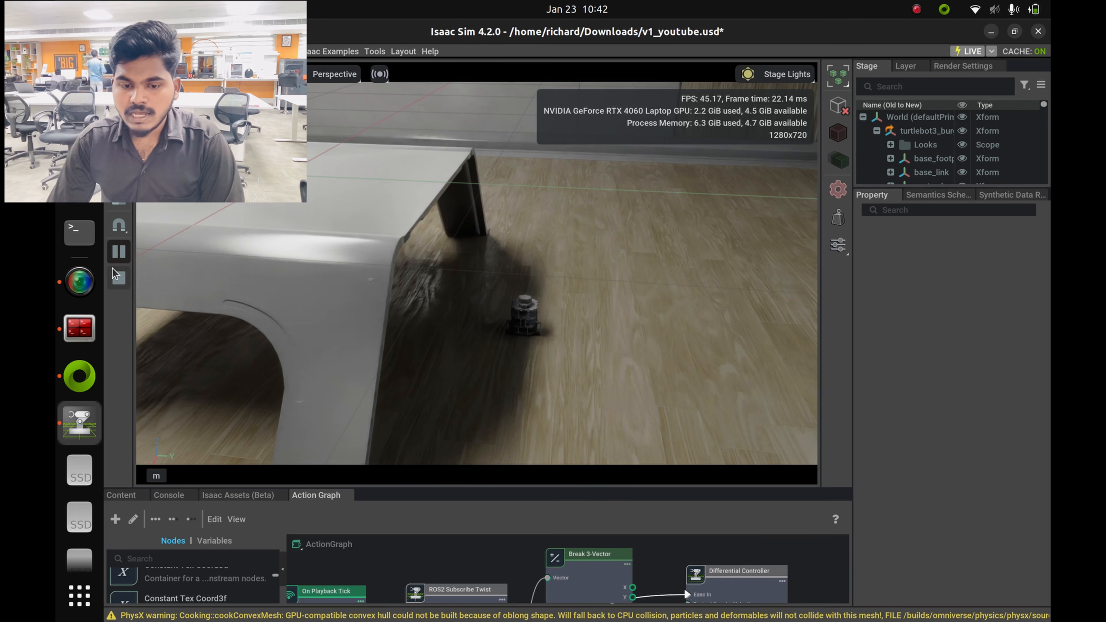
click(80, 233)
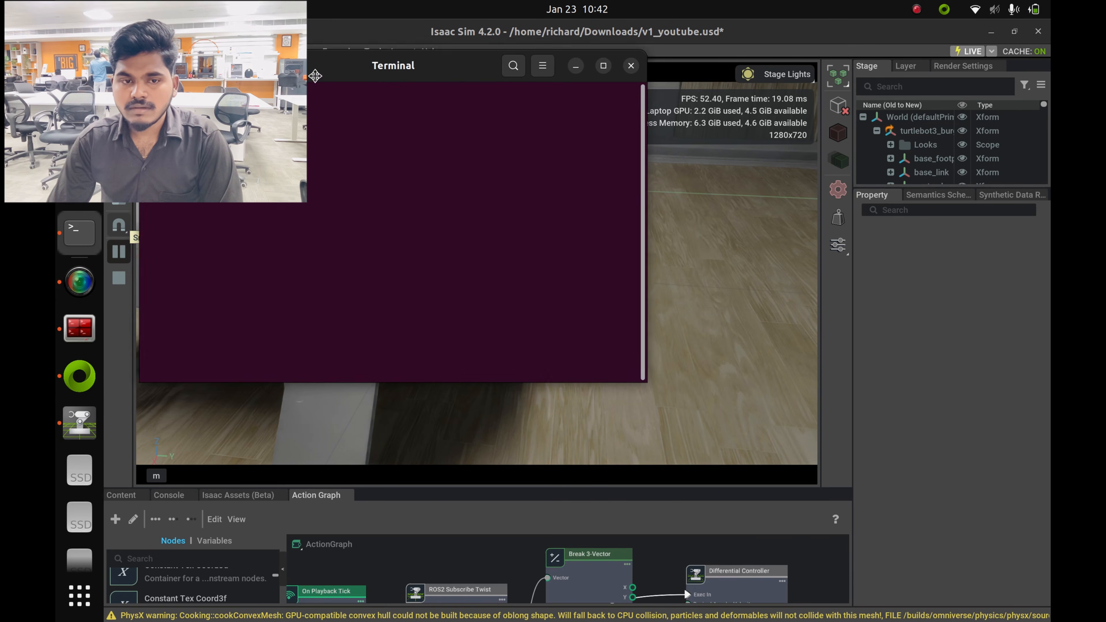
drag(455, 130, 492, 139)
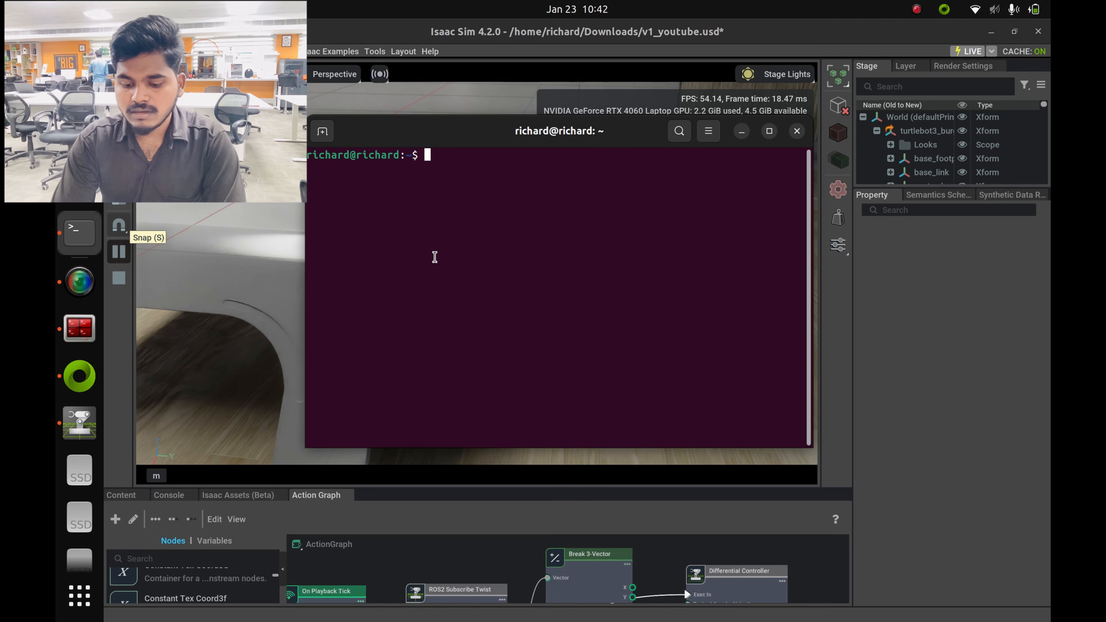
key(ctrl+r)
text(tele)
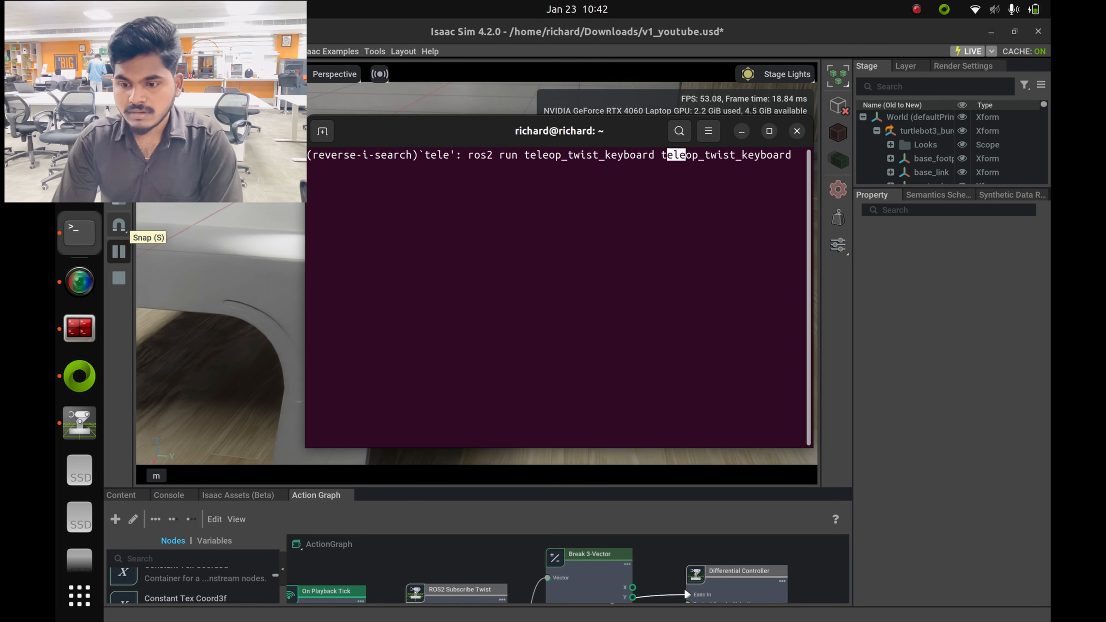
key(Return)
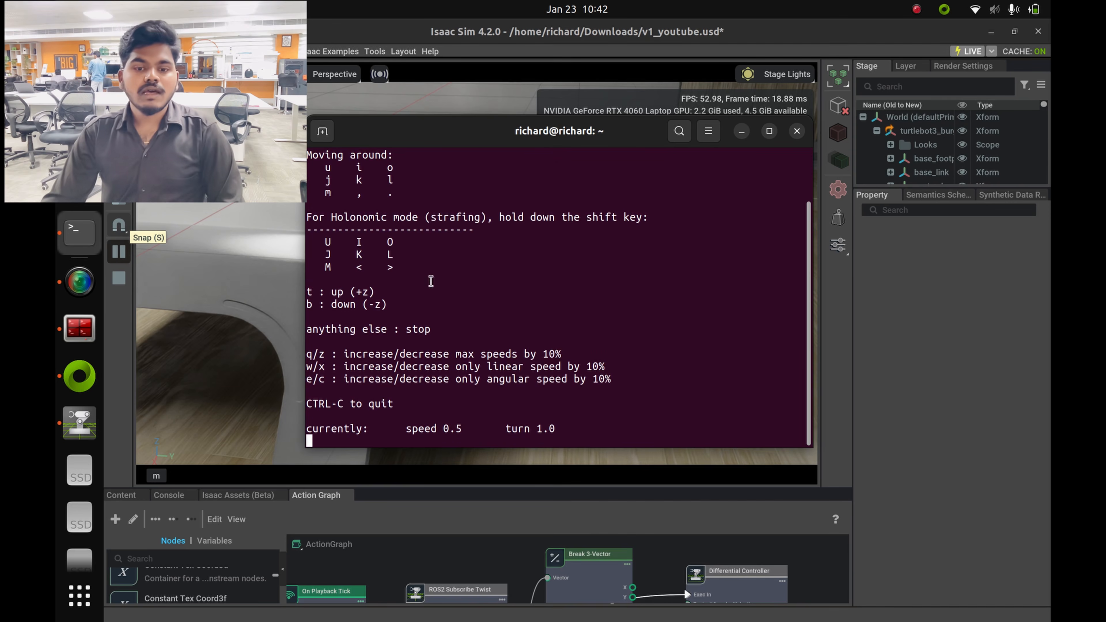
Review the teleop node's command and key bindings, and place the terminal so the robot in the viewport is uncovered.
scroll(522, 362, up, 2)
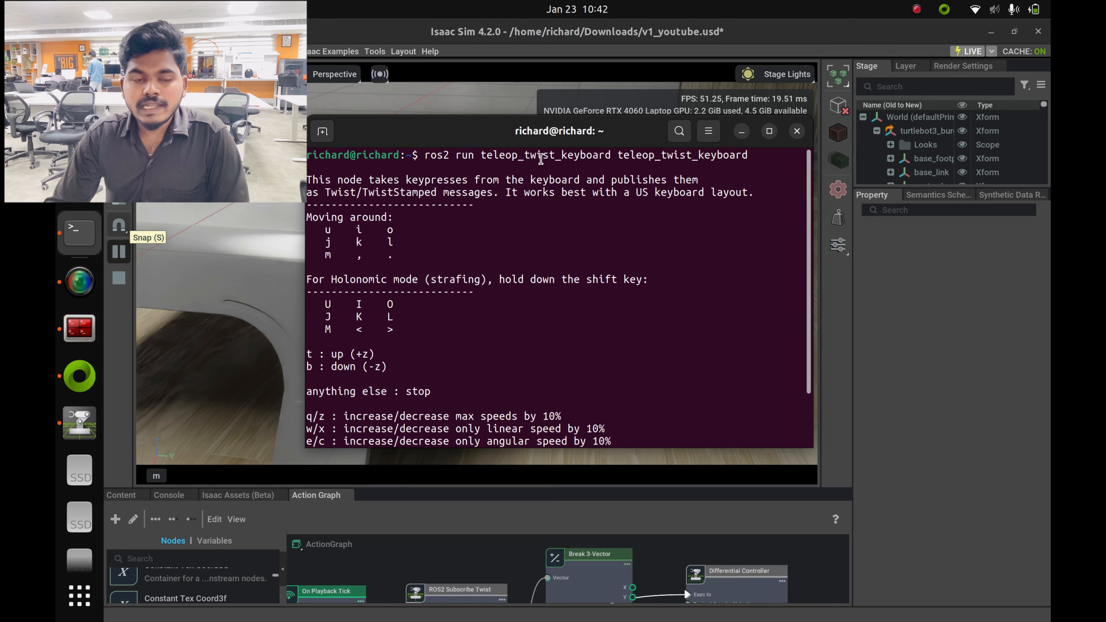
drag(623, 142, 702, 132)
scroll(629, 305, down, 2)
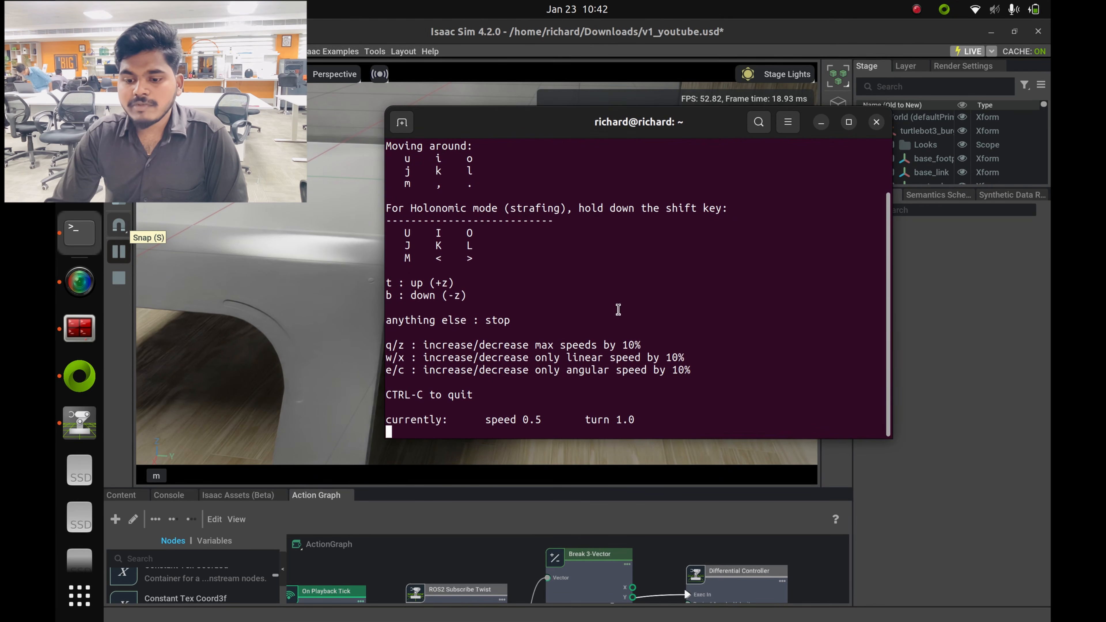
drag(583, 129, 796, 189)
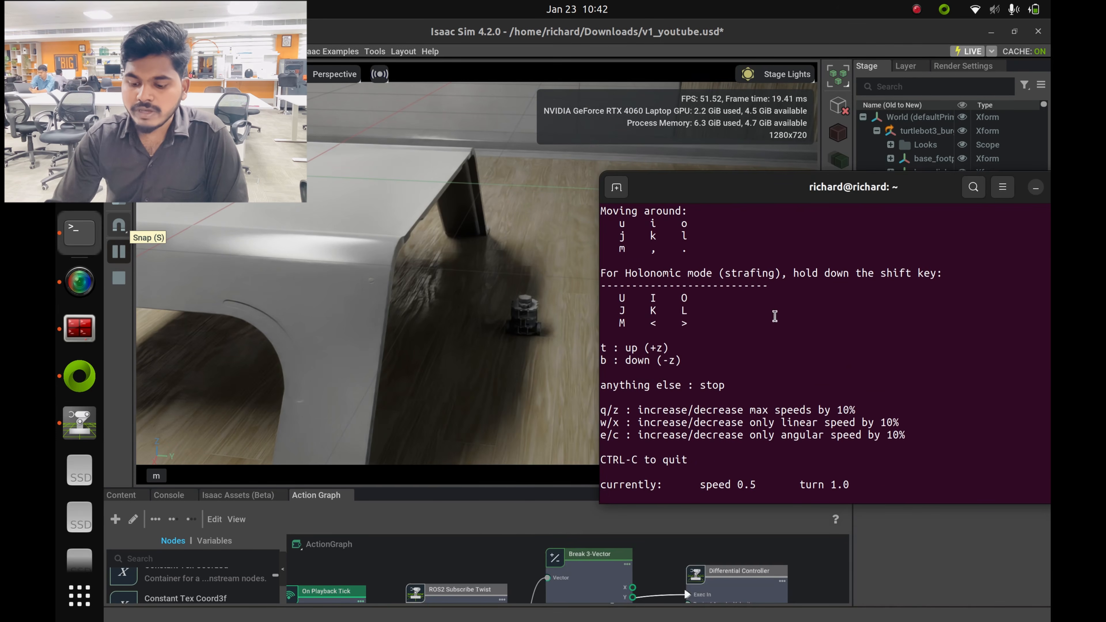
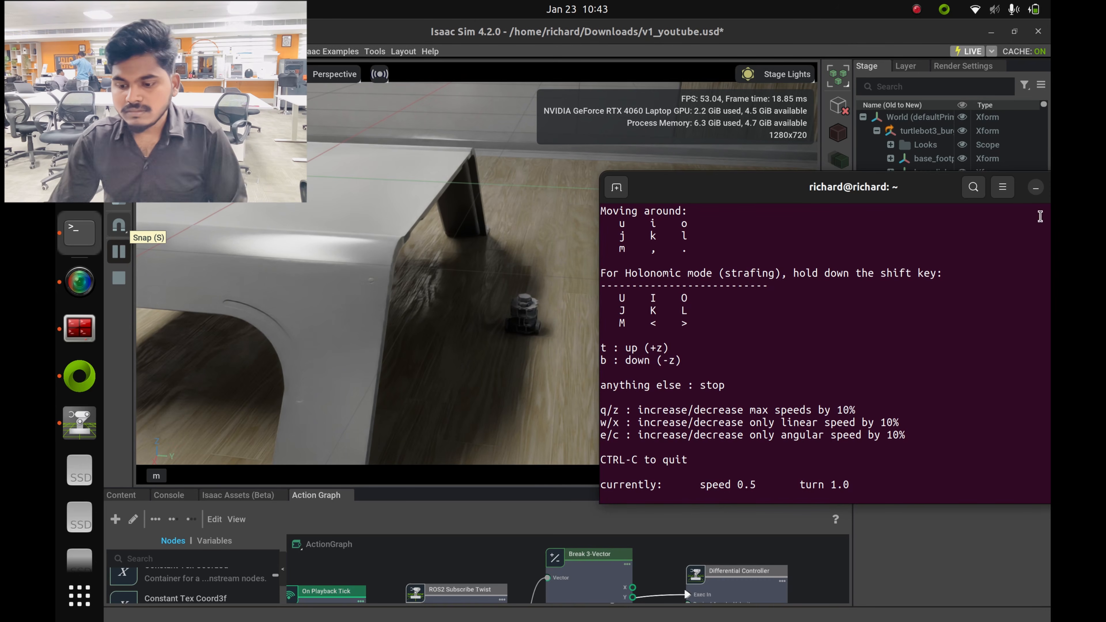
Stop the teleop node and list the active topics with "ros2 topic list", checking for /cmd_vel.
drag(684, 185, 538, 122)
drag(610, 226, 612, 238)
key(ctrl+c)
click(622, 321)
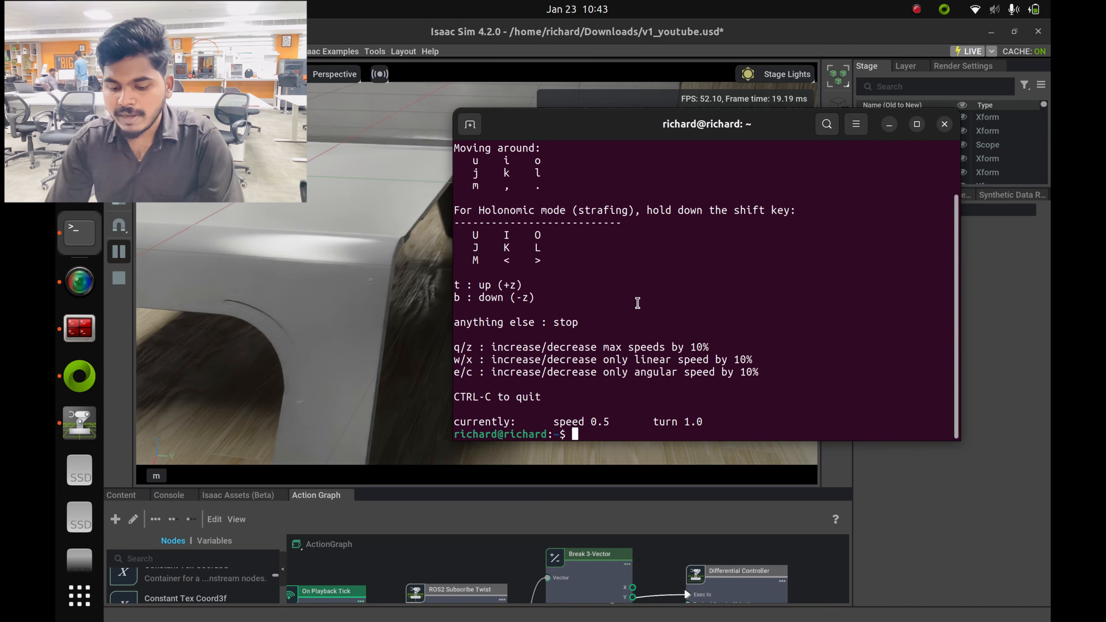
text(ros2 topic list)
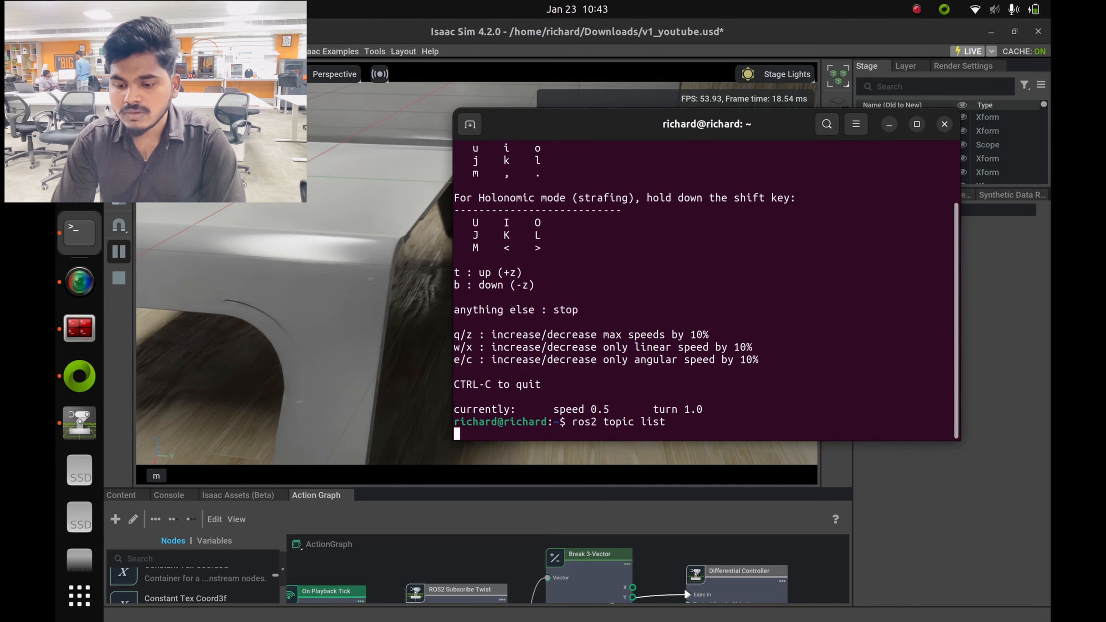
key(Return)
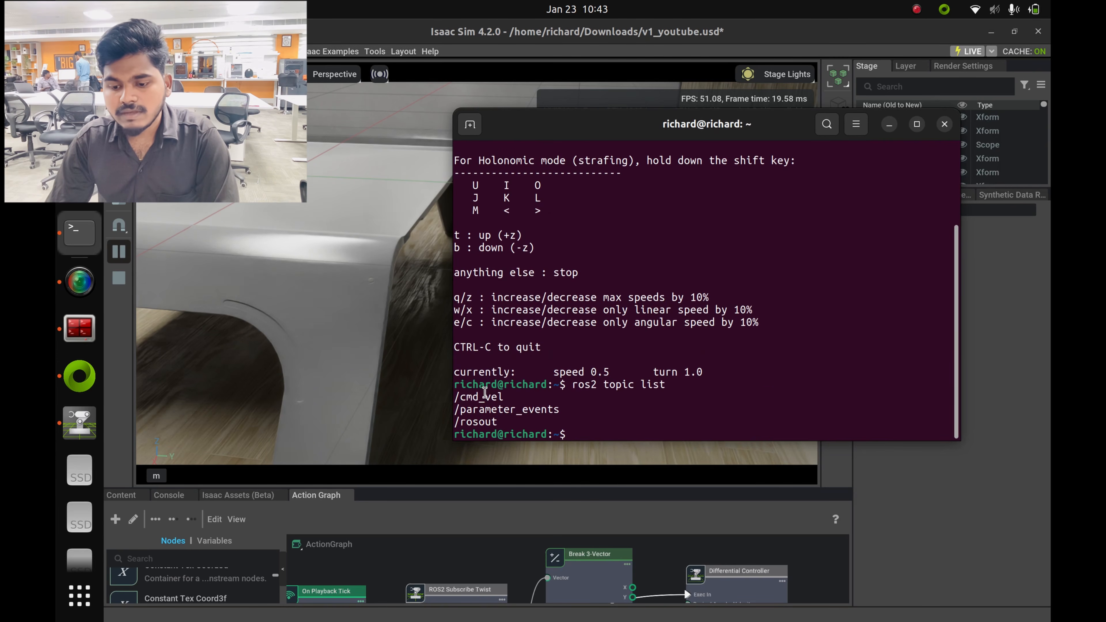
triple_click(486, 394)
click(565, 413)
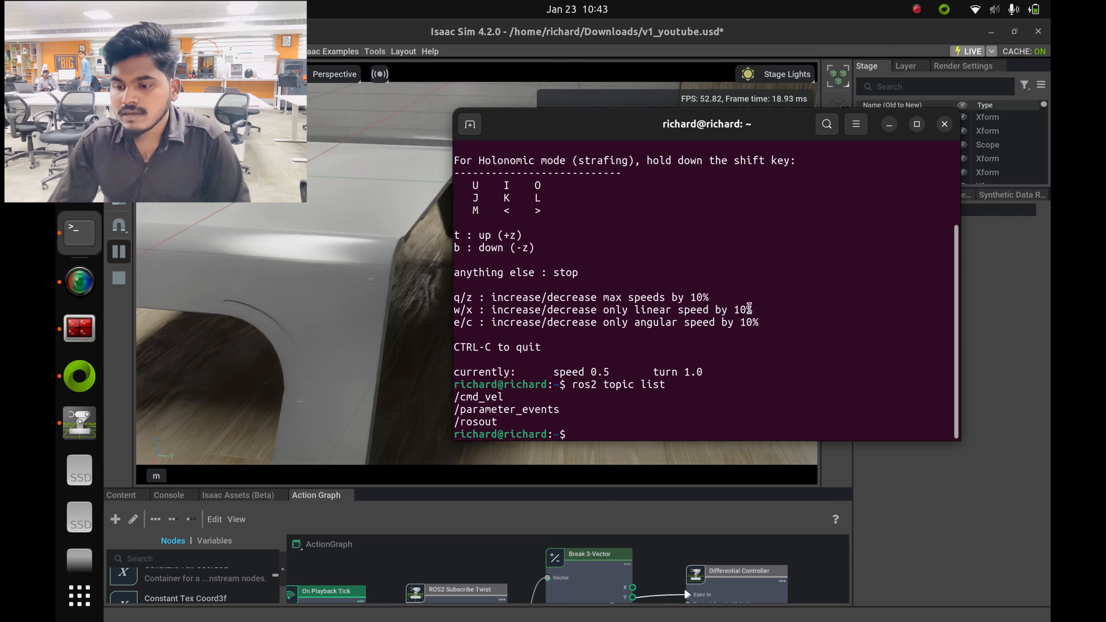
Minimize the terminal and enlarge the Action Graph editor and the Stage tree in Isaac Sim.
click(888, 124)
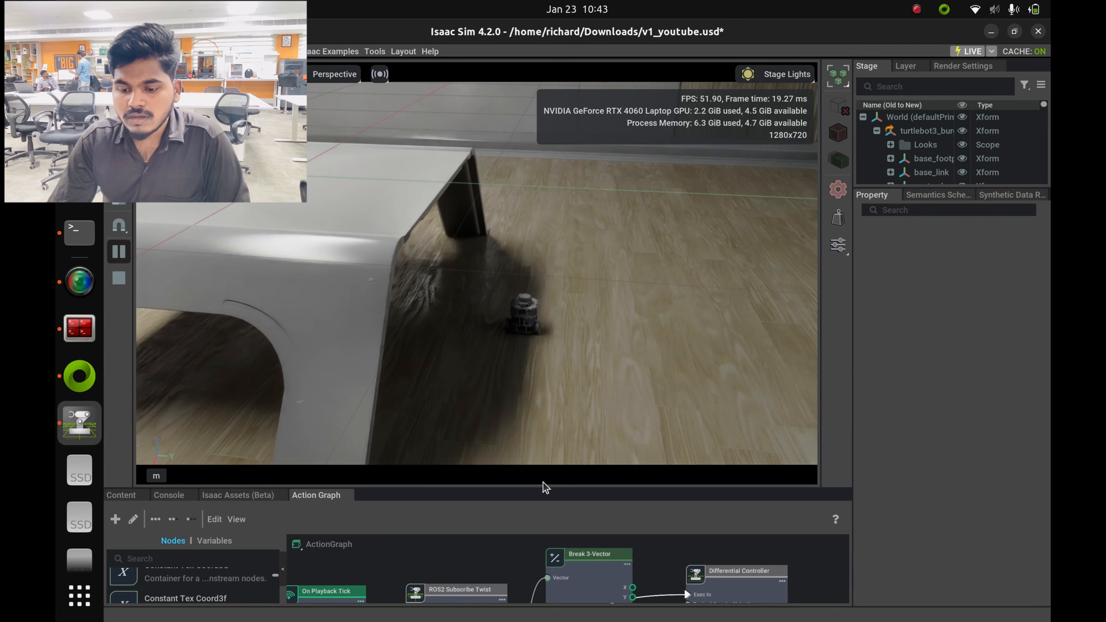
drag(548, 486, 1003, 222)
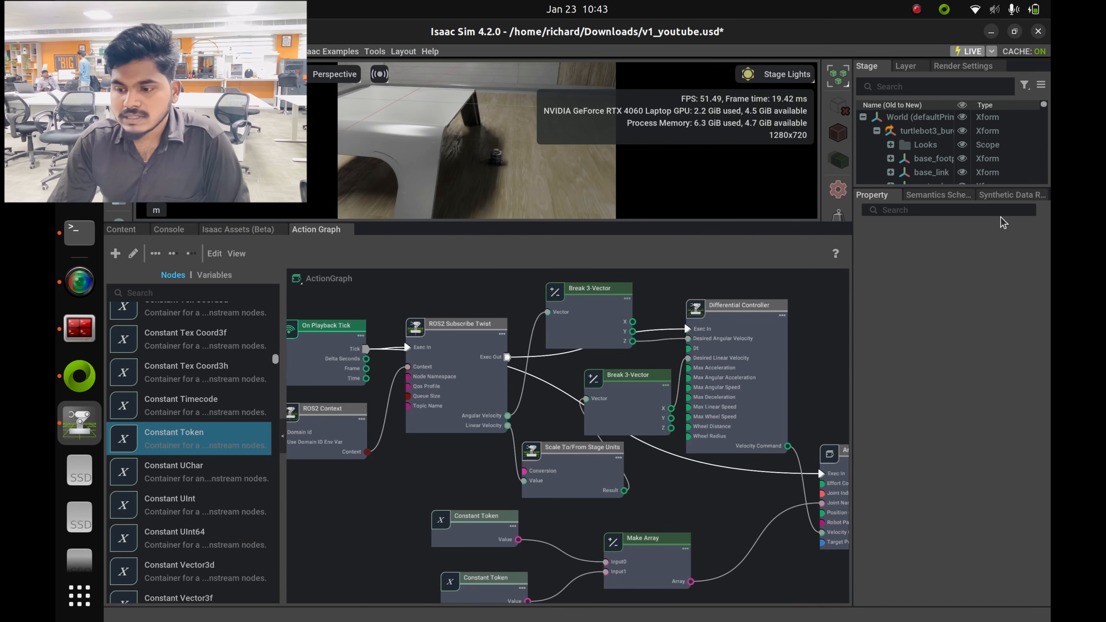
drag(964, 185, 961, 375)
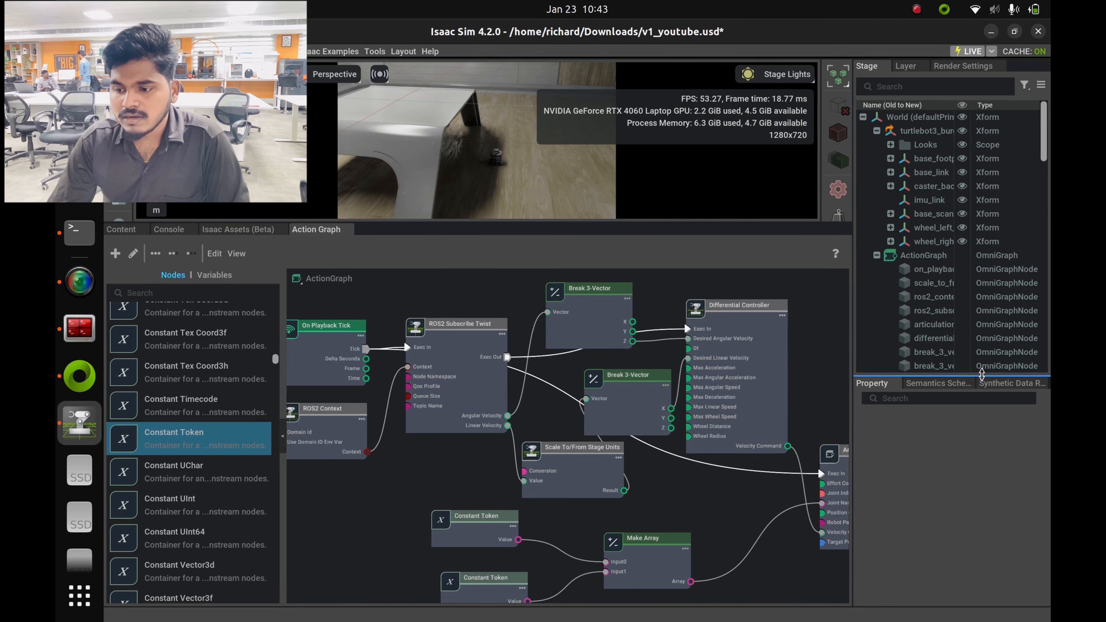
Collapse the ActionGraph, turtlebot3 and SimpleRoom branches of the stage, and rename ActionGraph as ActionGraph_differential.
click(876, 255)
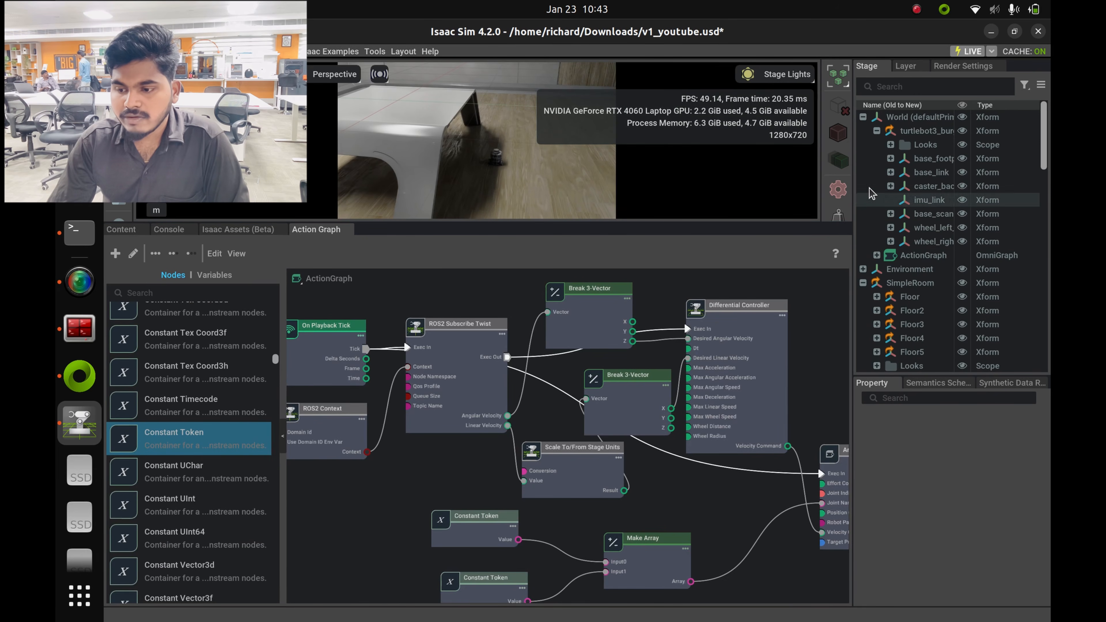
click(876, 130)
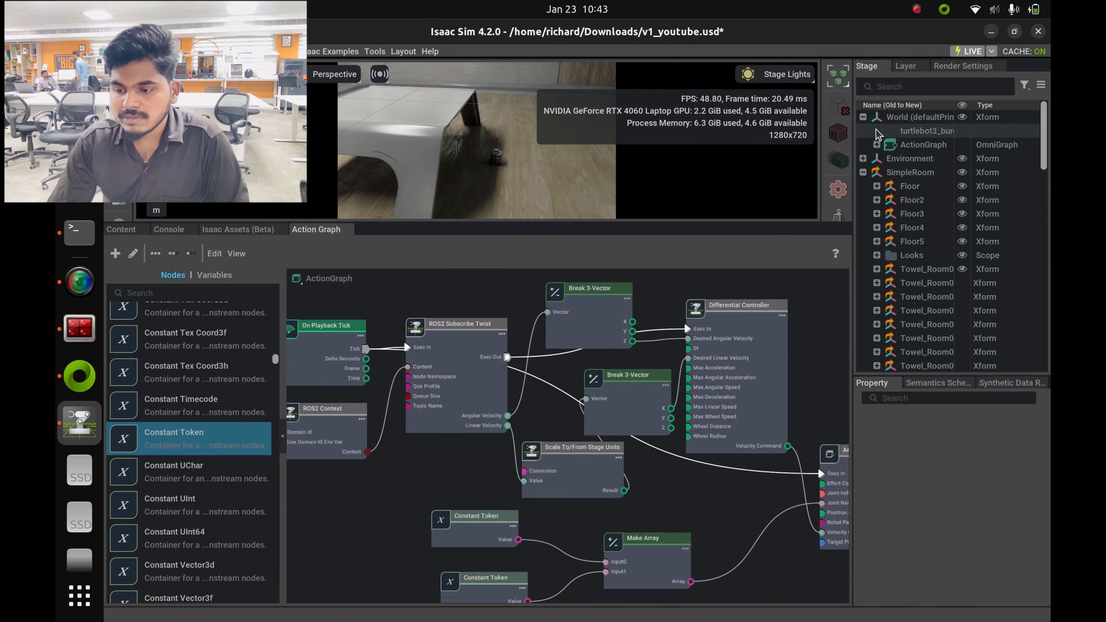
click(862, 172)
click(914, 145)
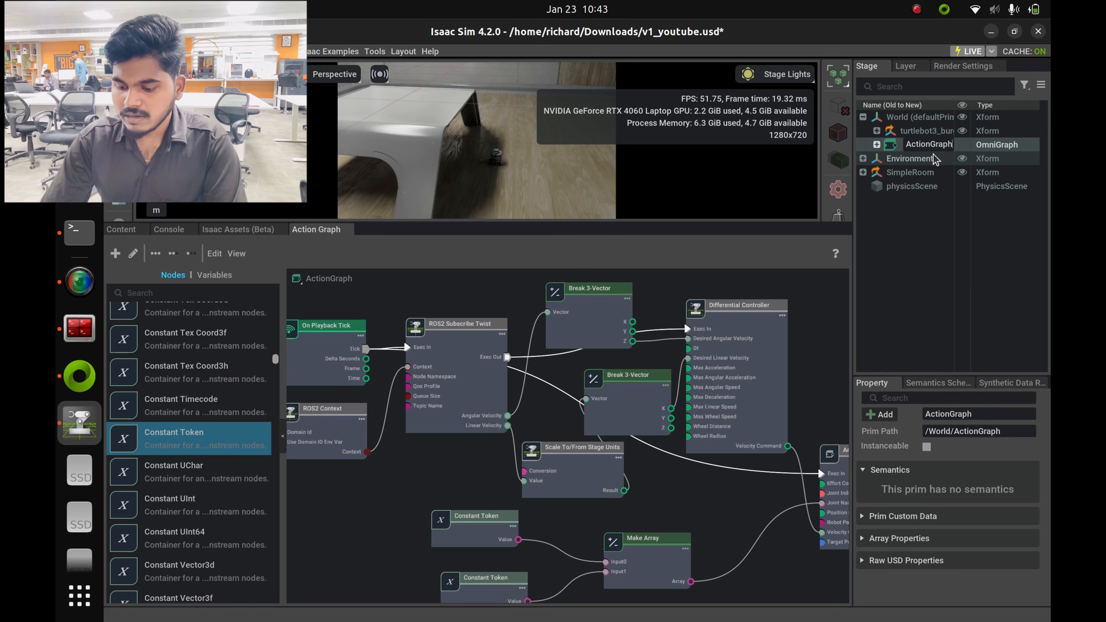
text(_differential)
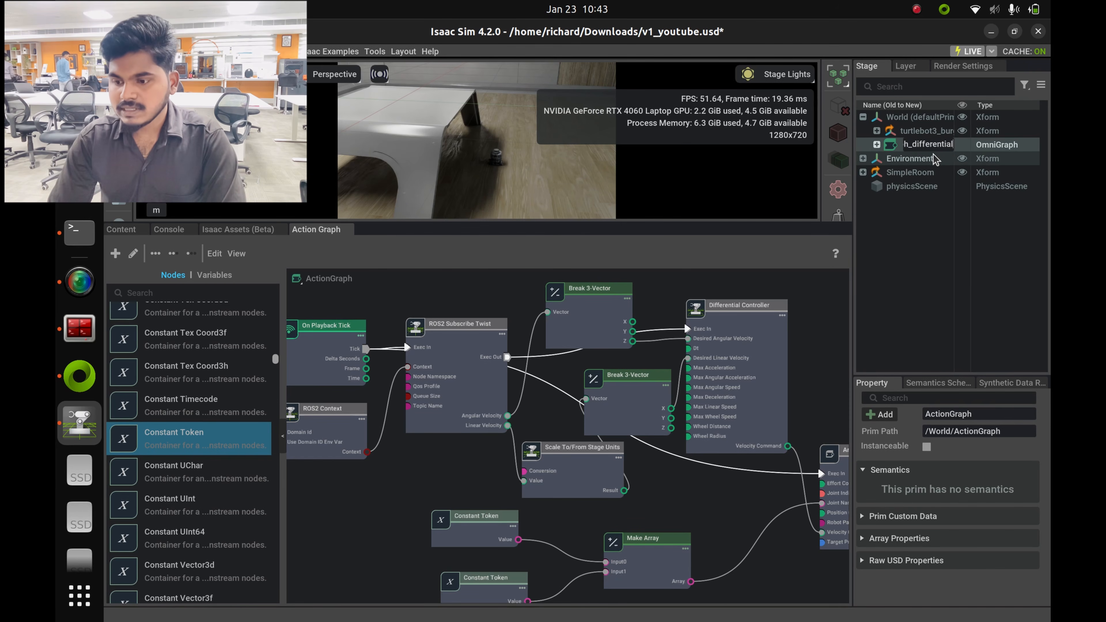
key(Return)
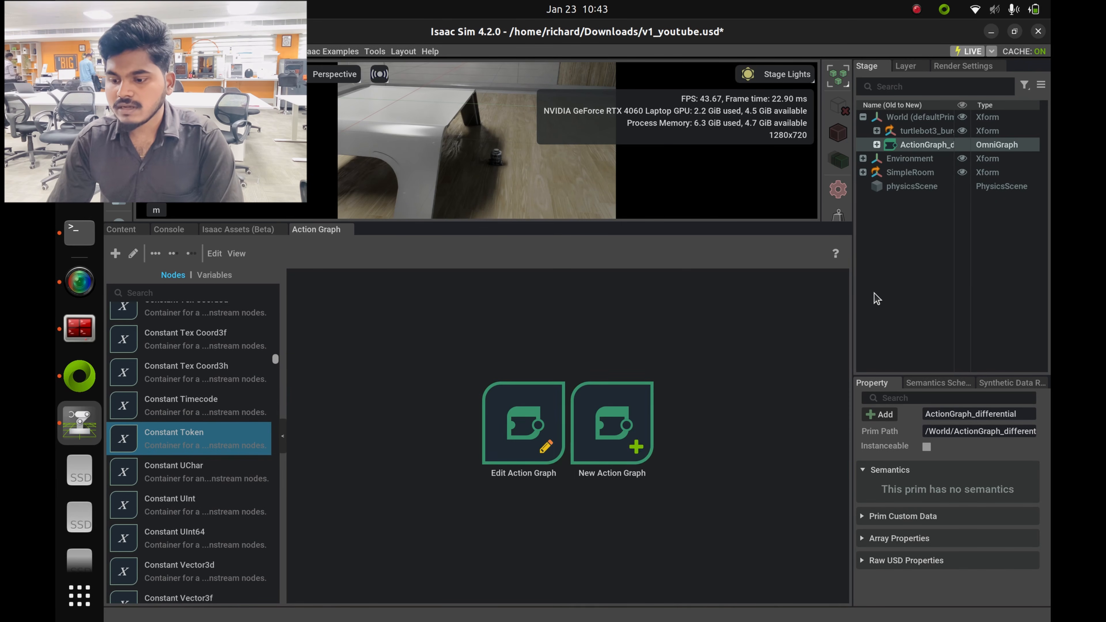
Create a new action graph and add an On Playback Tick node to it.
click(625, 422)
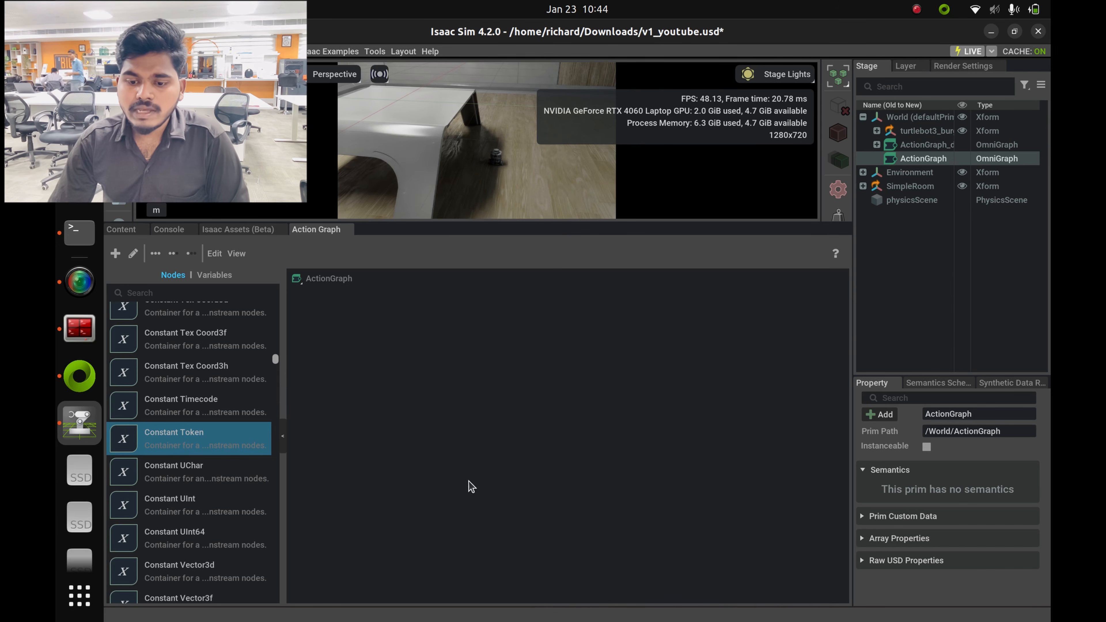
scroll(201, 375, up, 10)
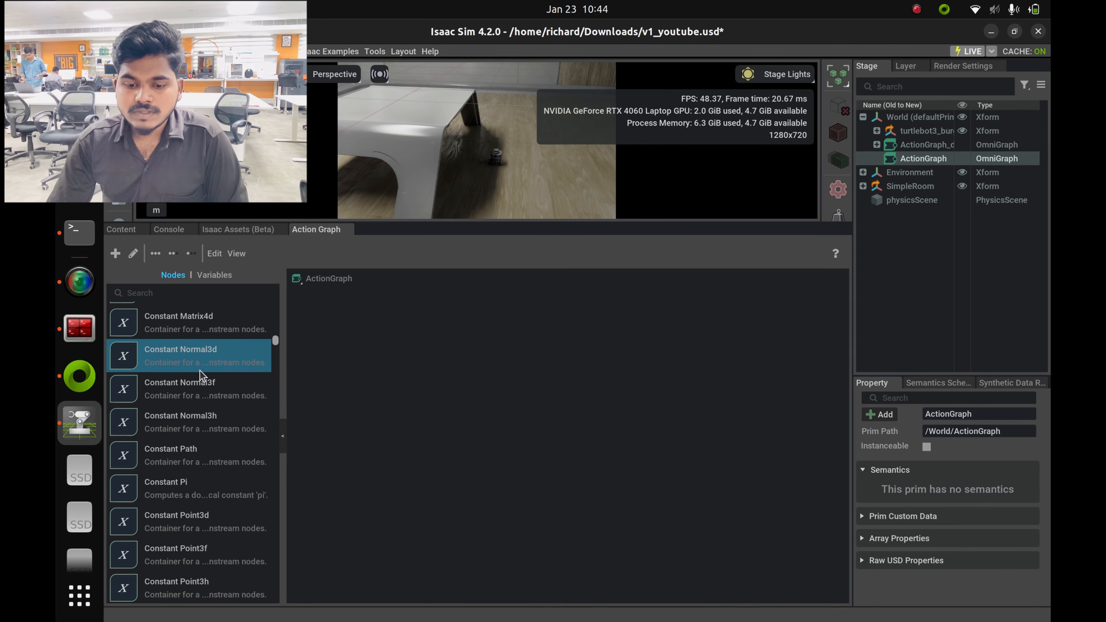
scroll(199, 374, up, 10)
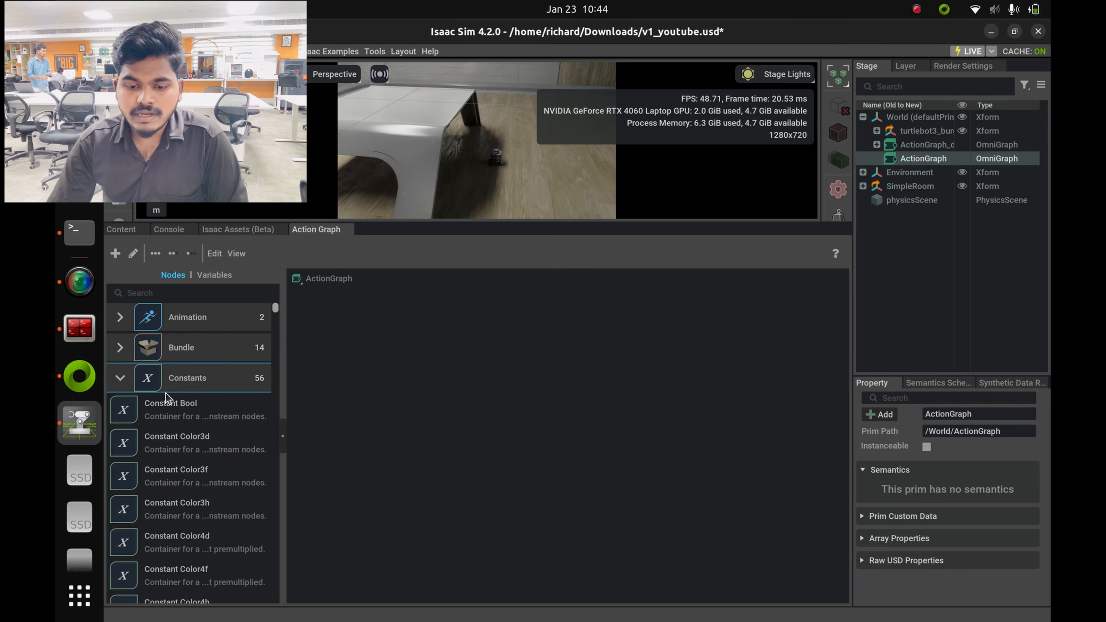
scroll(165, 393, down, 1)
scroll(165, 393, up, 1)
click(163, 391)
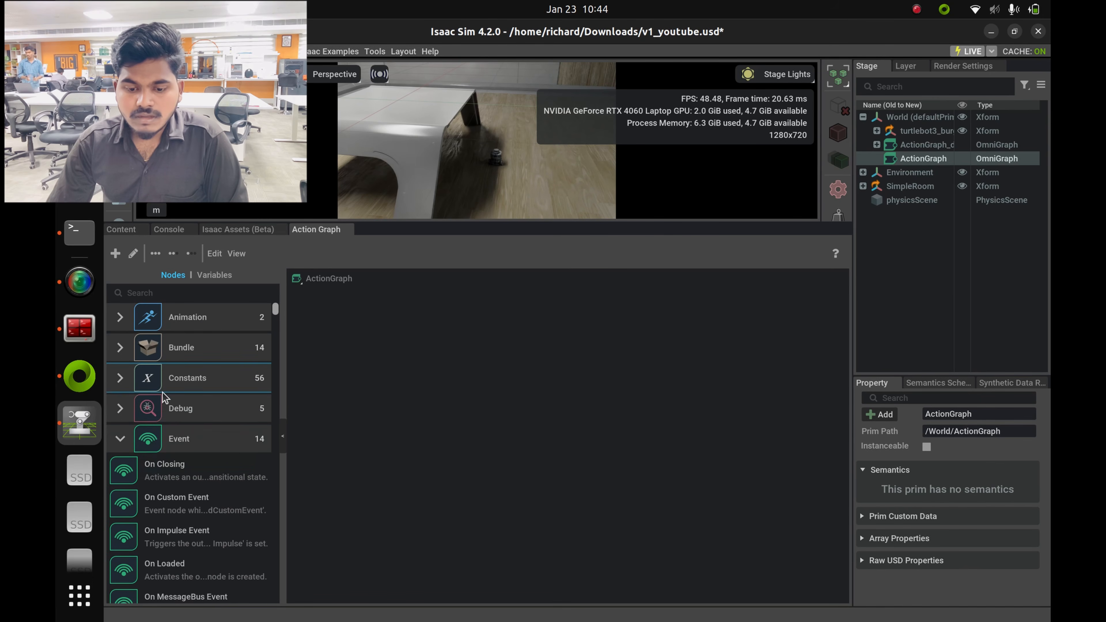
scroll(168, 435, down, 6)
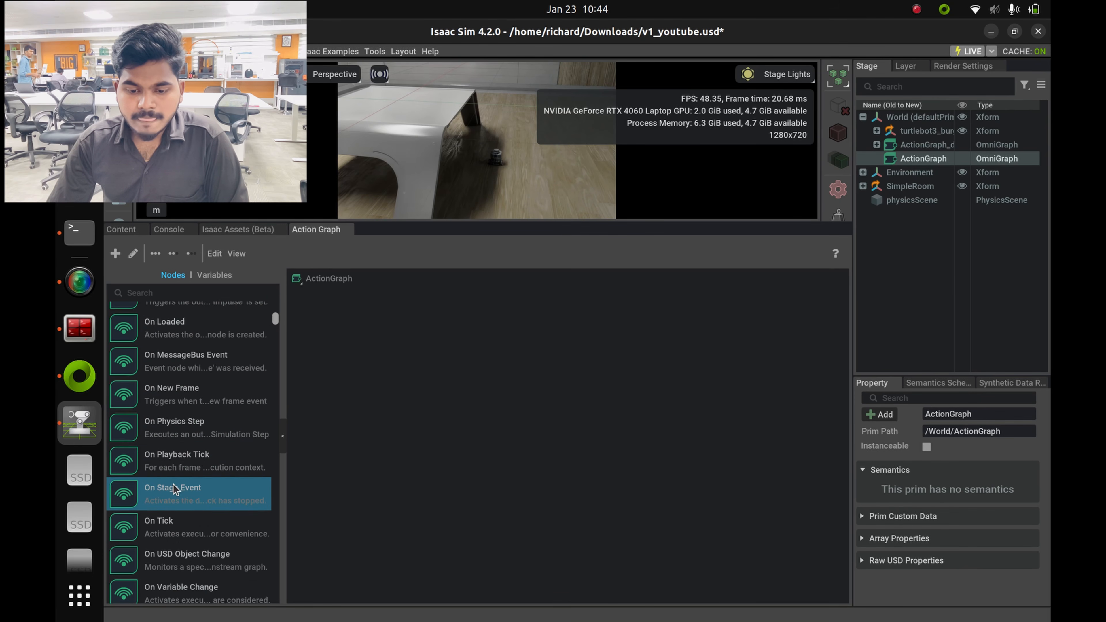
scroll(174, 489, down, 3)
drag(174, 364, 346, 324)
Add an Isaac Compute Odometry Node to the graph, to the right of On Playback Tick.
scroll(147, 421, down, 7)
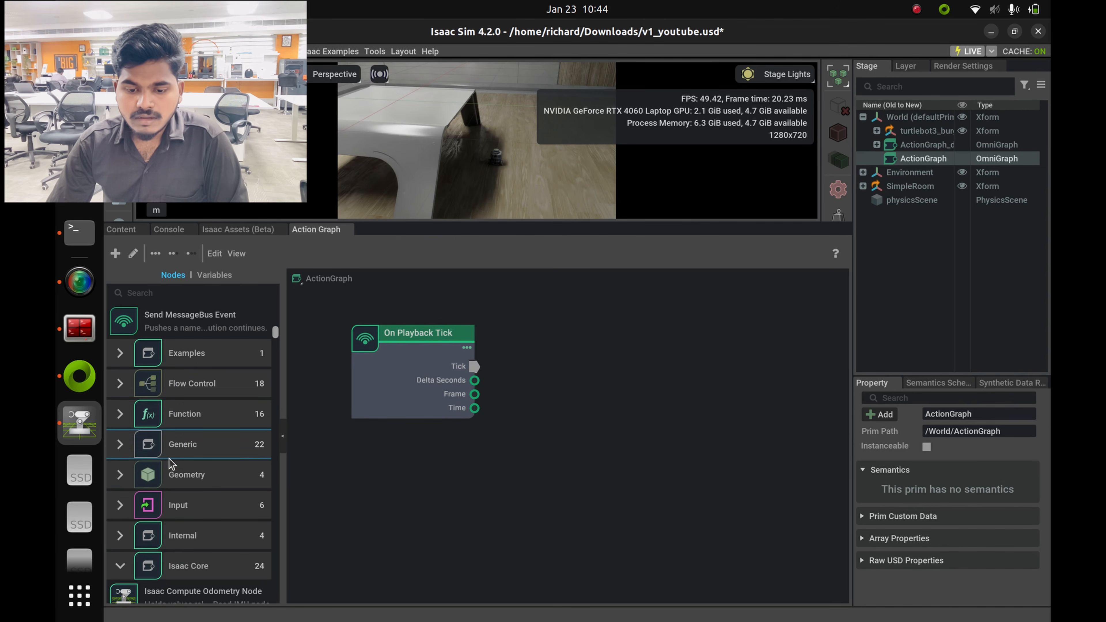
scroll(172, 459, down, 5)
scroll(175, 462, up, 5)
scroll(197, 464, down, 2)
scroll(197, 466, down, 4)
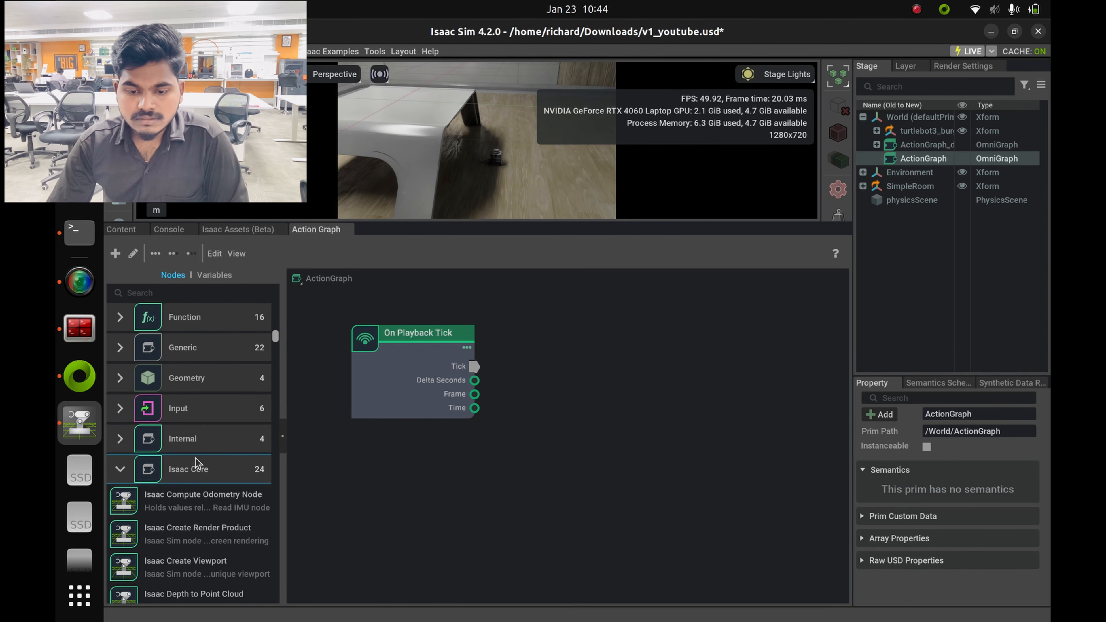
drag(195, 353, 605, 332)
Add an Isaac Read Simulation Time node below On Playback Tick.
scroll(187, 443, down, 1)
scroll(185, 443, down, 5)
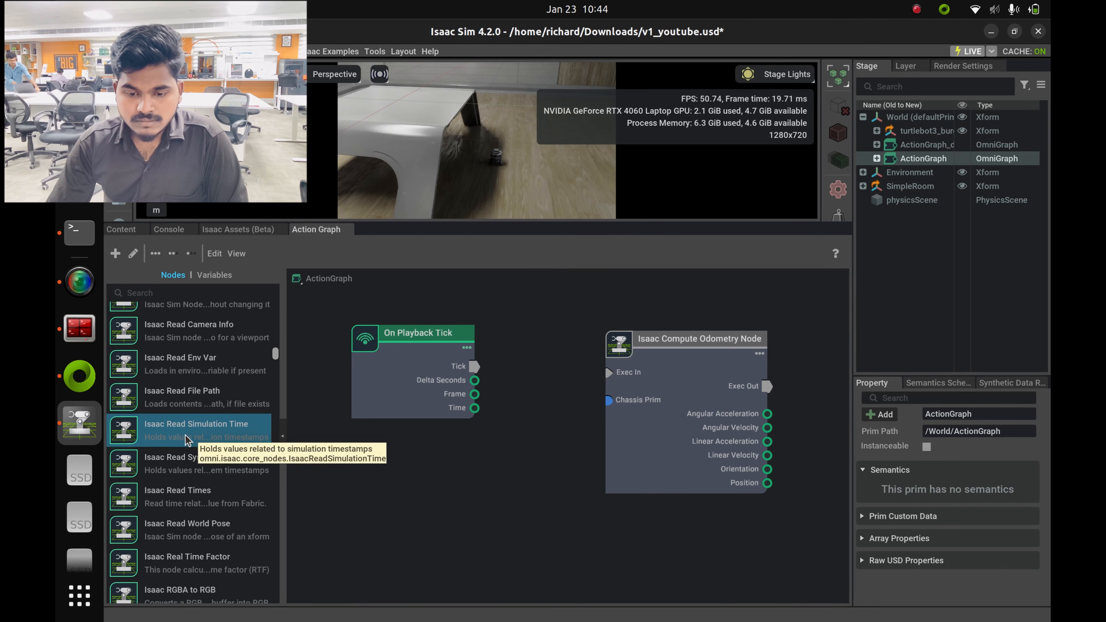
drag(183, 442, 364, 456)
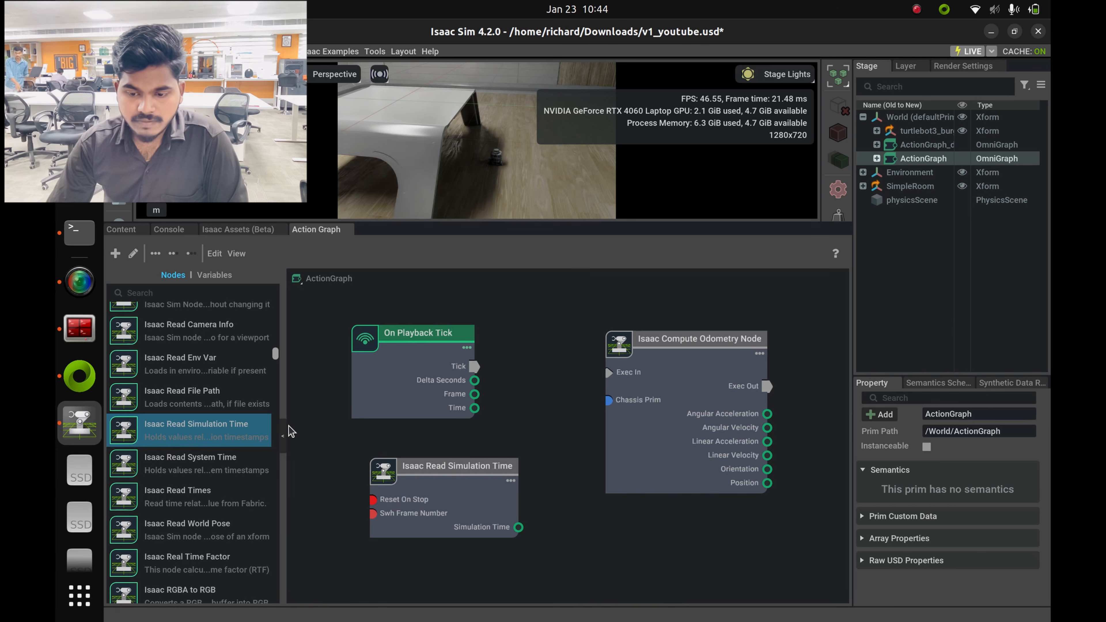
Look through the Isaac Core and Isaac Range Sensor nodes, and move the Compute Odometry node farther up and right in the graph.
scroll(187, 431, down, 3)
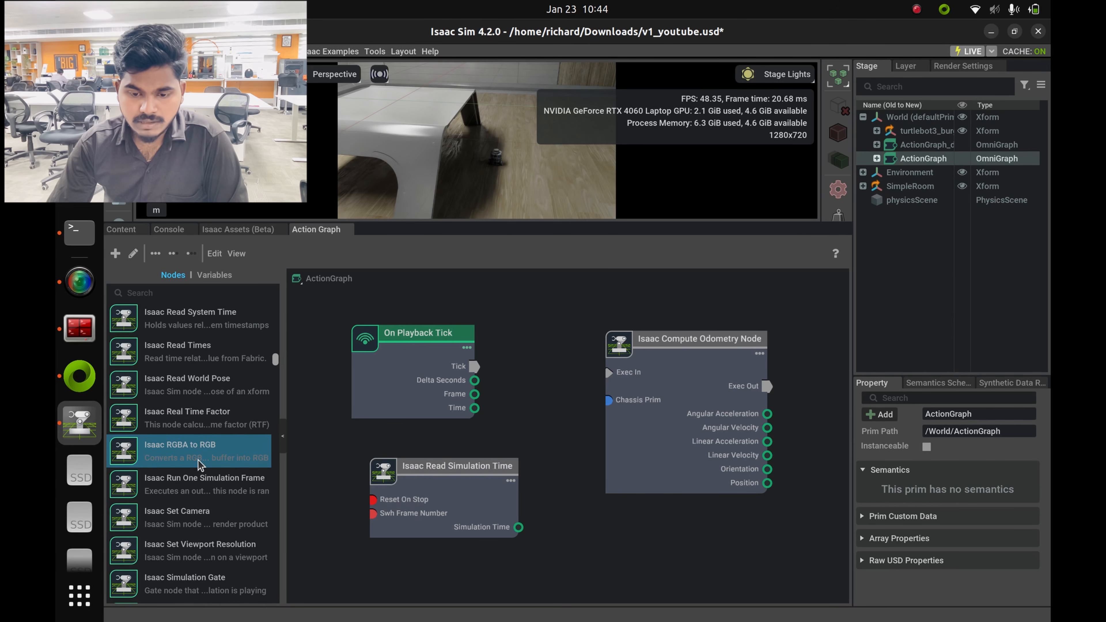
scroll(180, 436, down, 5)
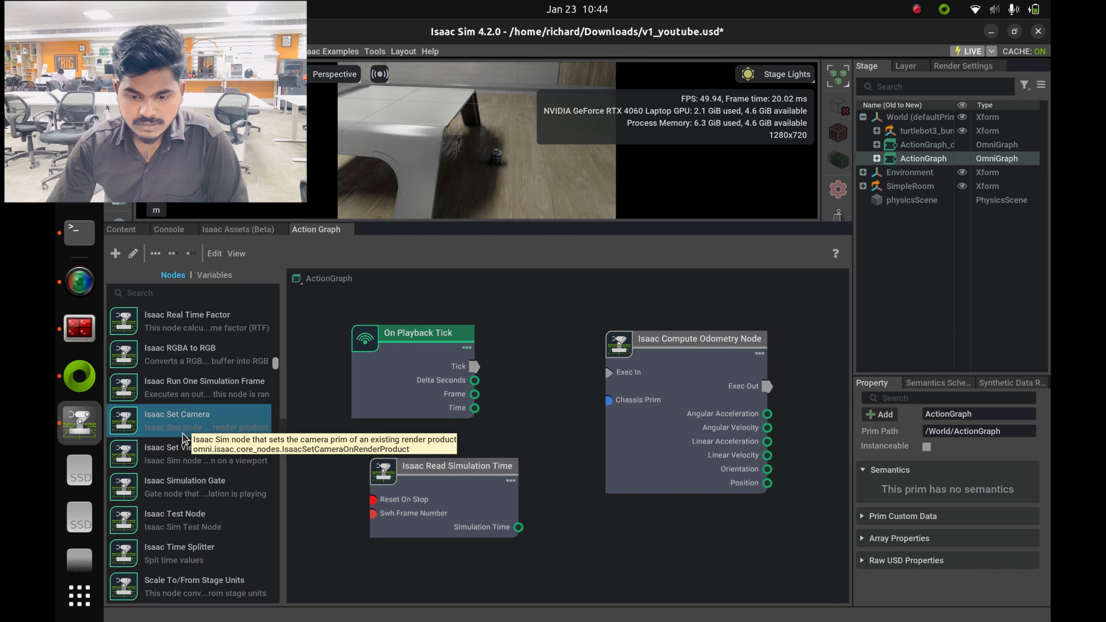
scroll(185, 436, up, 5)
scroll(191, 424, down, 7)
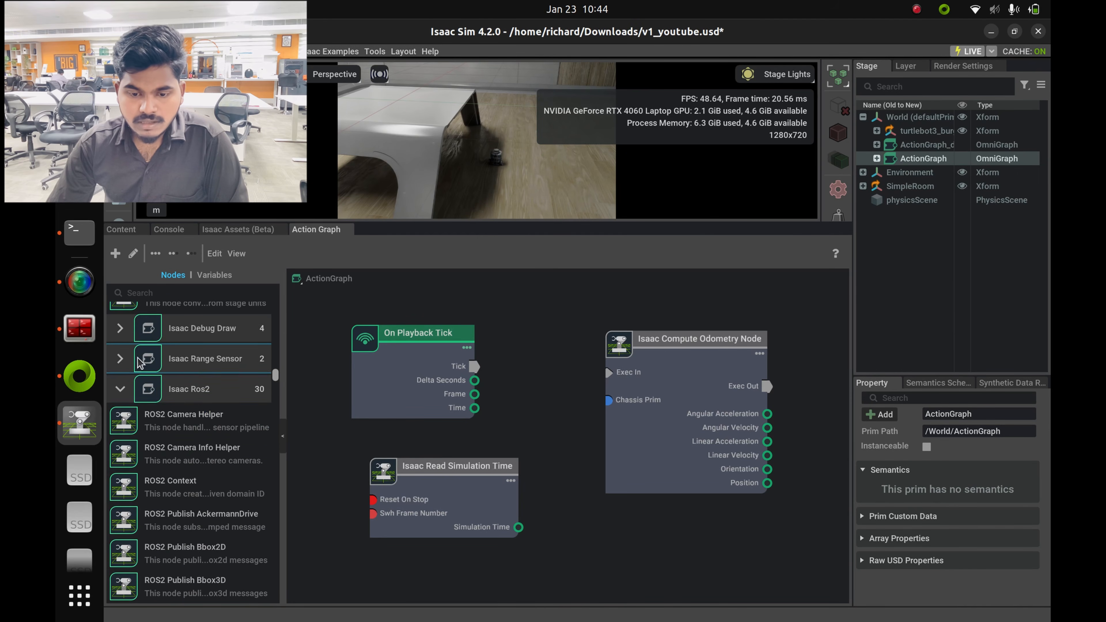
click(130, 365)
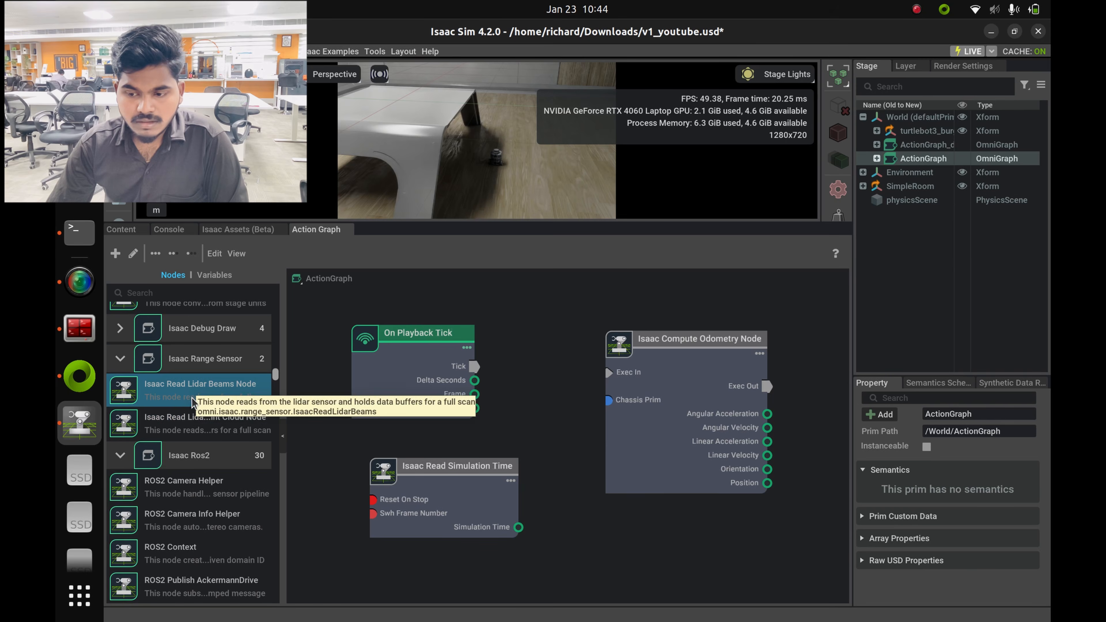
drag(669, 397, 721, 355)
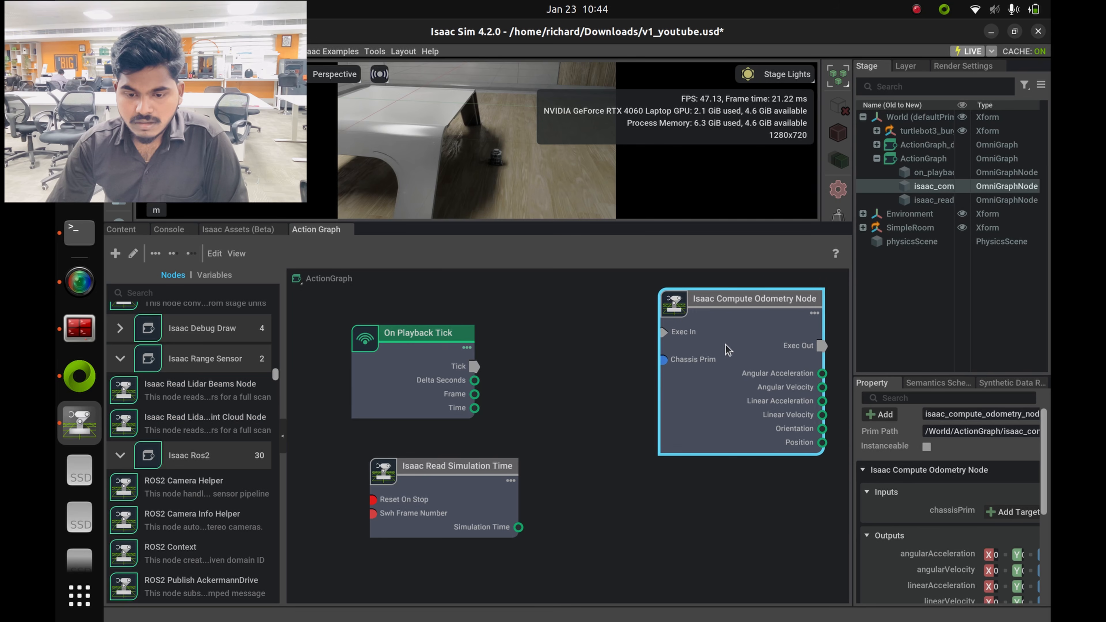
click(124, 358)
scroll(216, 412, down, 1)
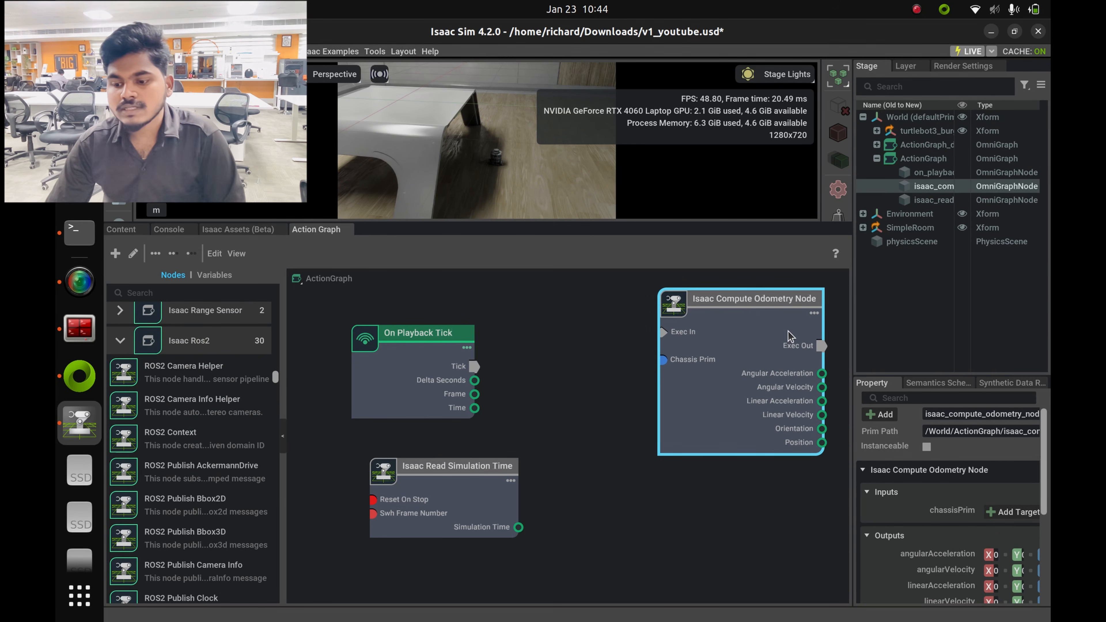
Add a ROS2 Context node and stack it between On Playback Tick and Isaac Read Simulation Time.
click(195, 419)
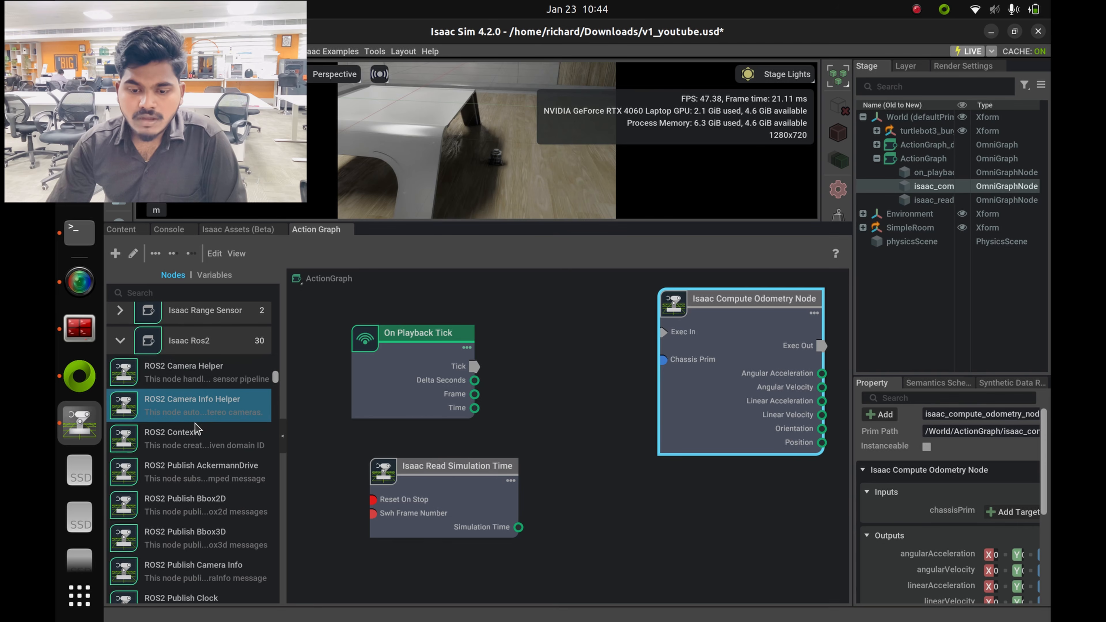
drag(187, 438, 431, 470)
drag(501, 453, 431, 396)
drag(408, 494, 392, 539)
drag(424, 395, 423, 414)
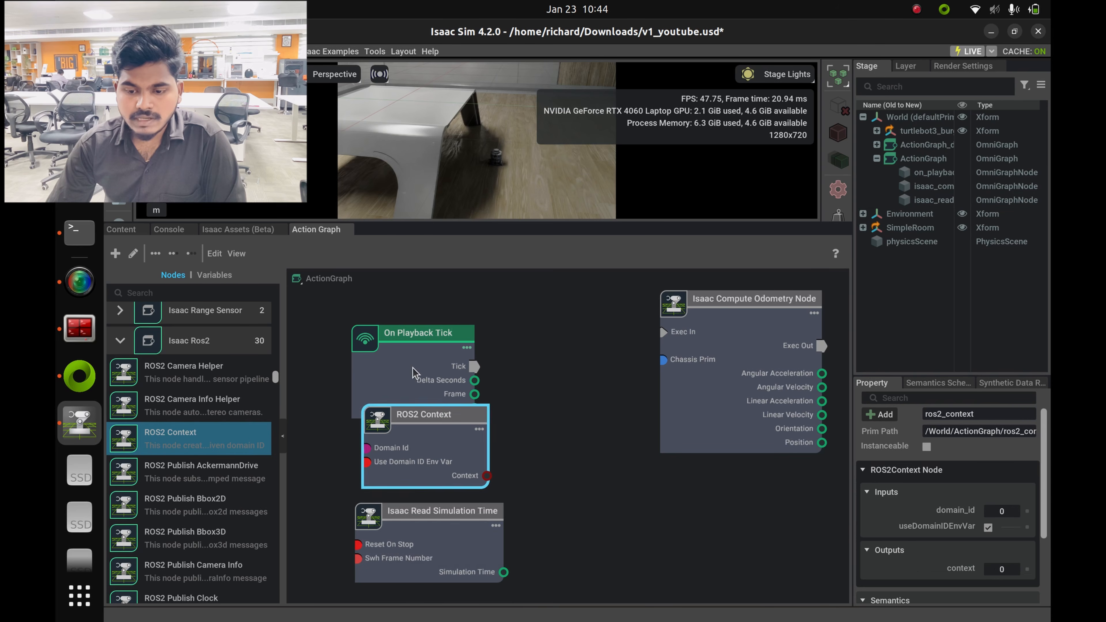
drag(418, 333, 431, 311)
Add a ROS2 Publish Clock node and space it between On Playback Tick and the Compute Odometry node.
scroll(194, 458, down, 4)
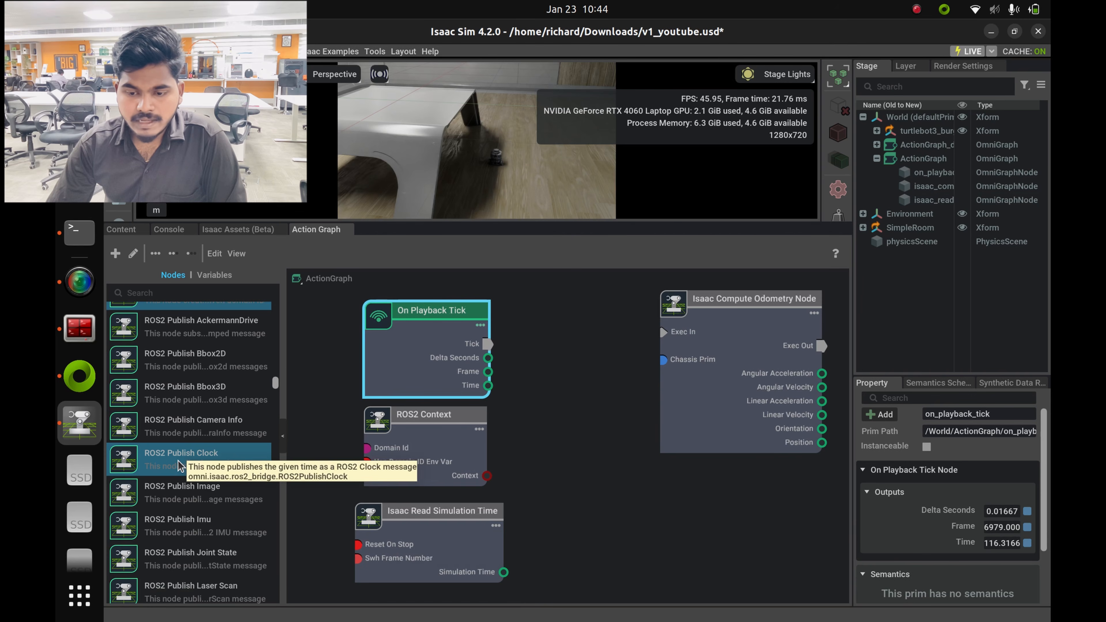
drag(196, 461, 575, 300)
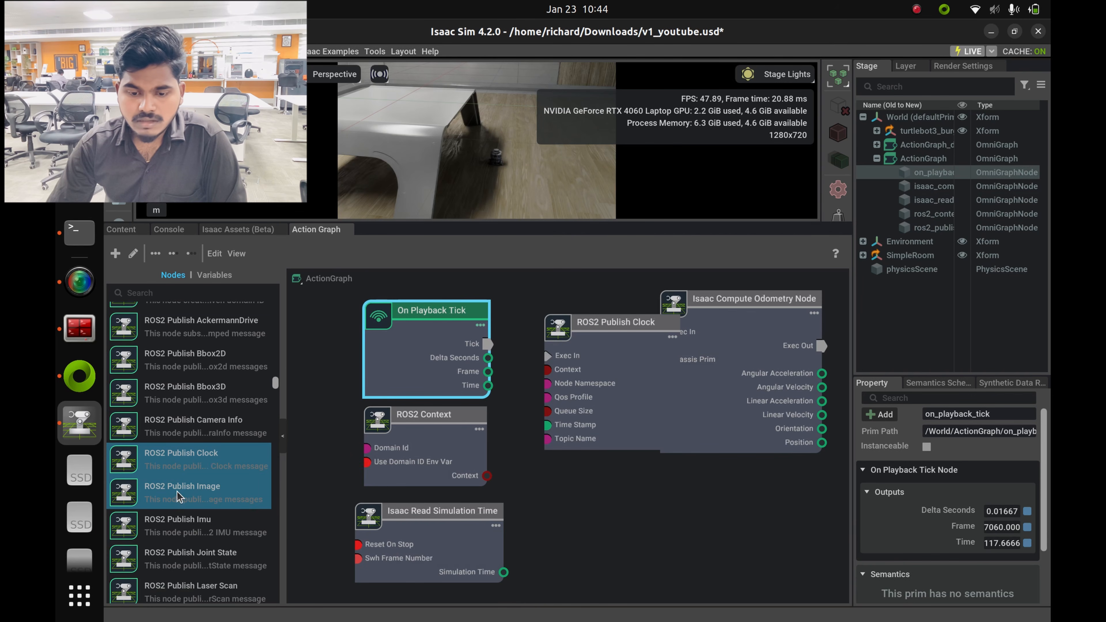
scroll(194, 492, down, 3)
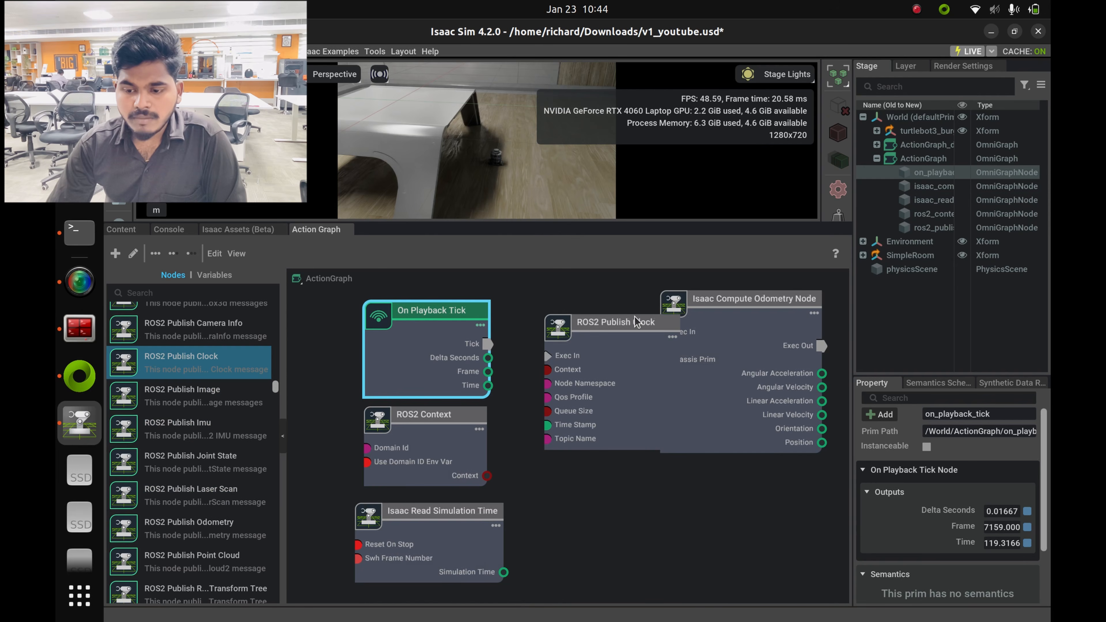
drag(622, 361, 599, 315)
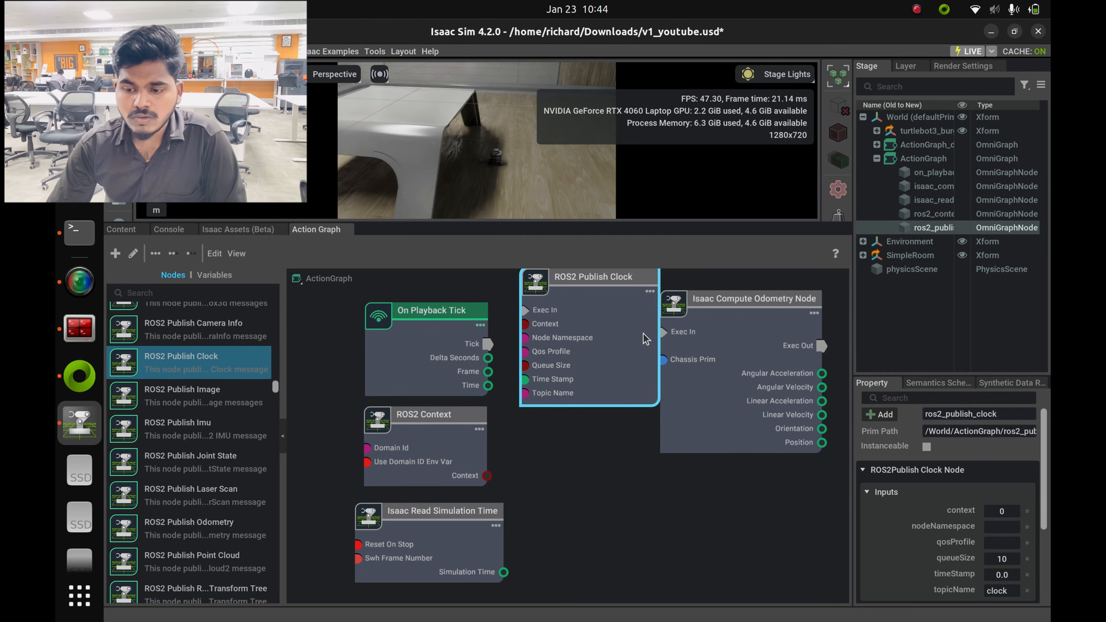
drag(728, 339, 746, 338)
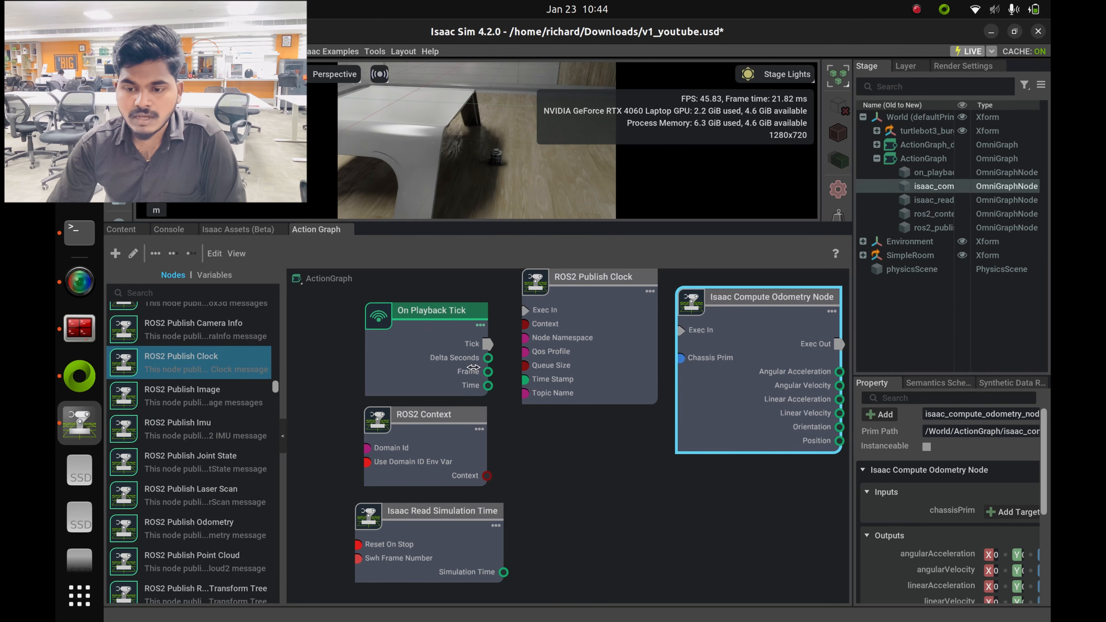
Add a ROS2 Publish Odometry node and place it right of the Compute Odometry node, enlarging the graph editor for room.
scroll(180, 456, down, 3)
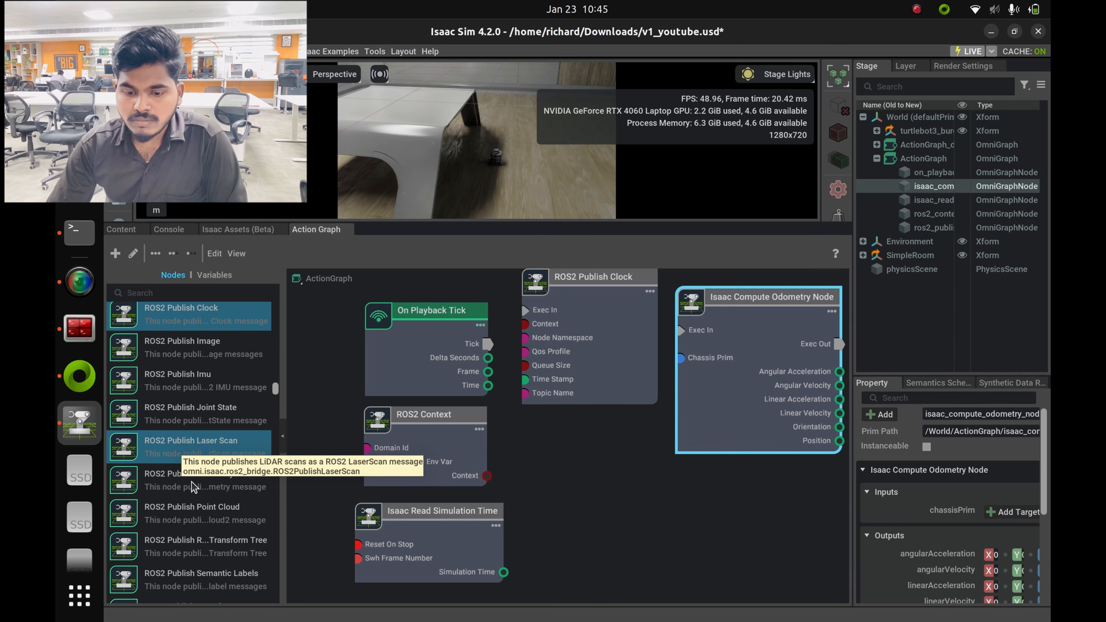
drag(194, 487, 807, 417)
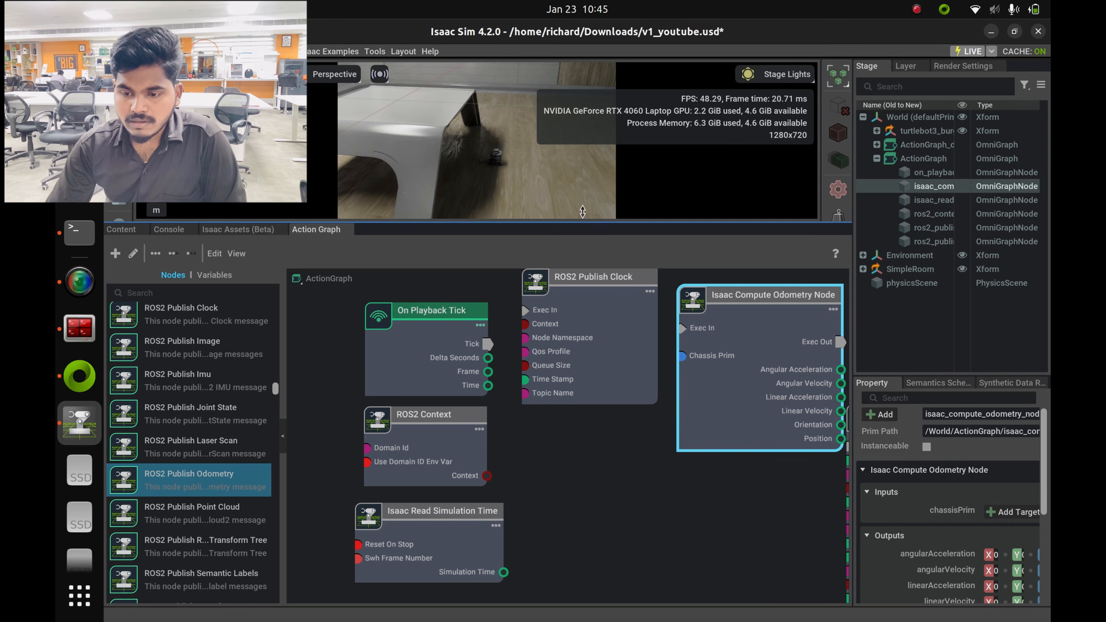
drag(583, 221, 583, 154)
middle_drag(651, 328, 537, 341)
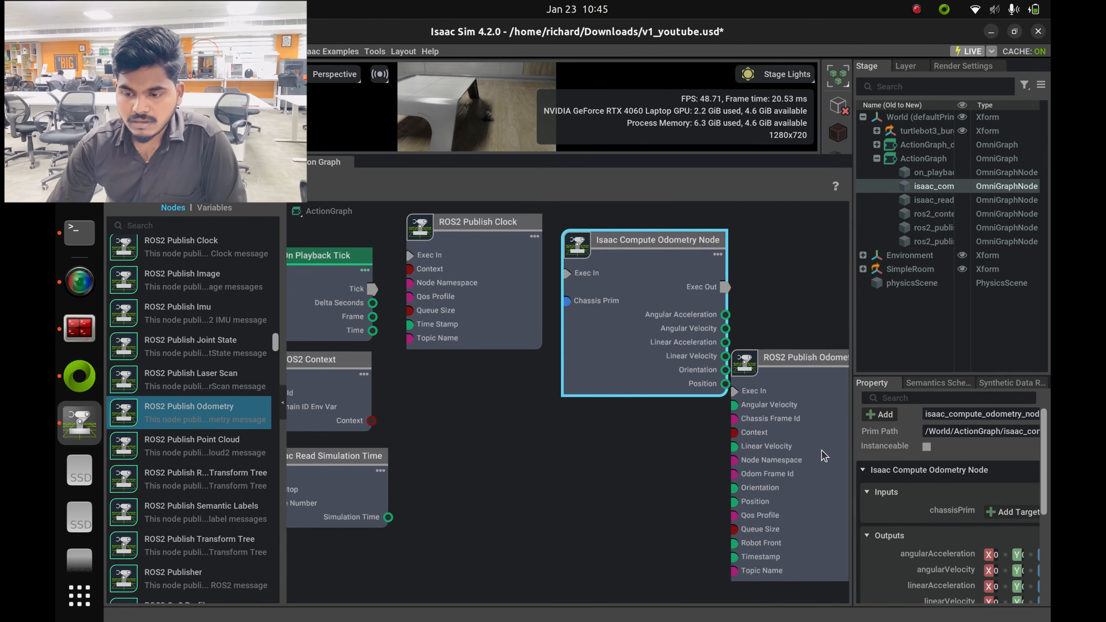
drag(823, 455, 849, 340)
middle_drag(442, 422, 517, 405)
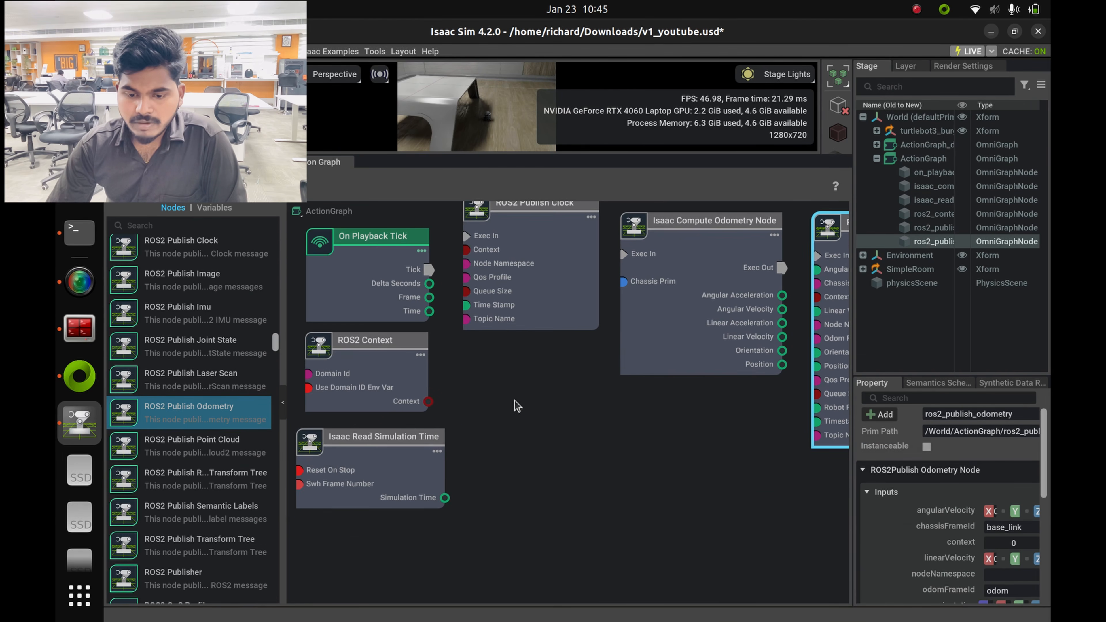
middle_drag(575, 431, 568, 432)
Add ROS2 Publish Raw Transform Tree and ROS2 Publish Transform Tree nodes below the clock and odometry nodes.
drag(196, 475, 693, 447)
drag(196, 545, 518, 461)
drag(582, 518, 565, 456)
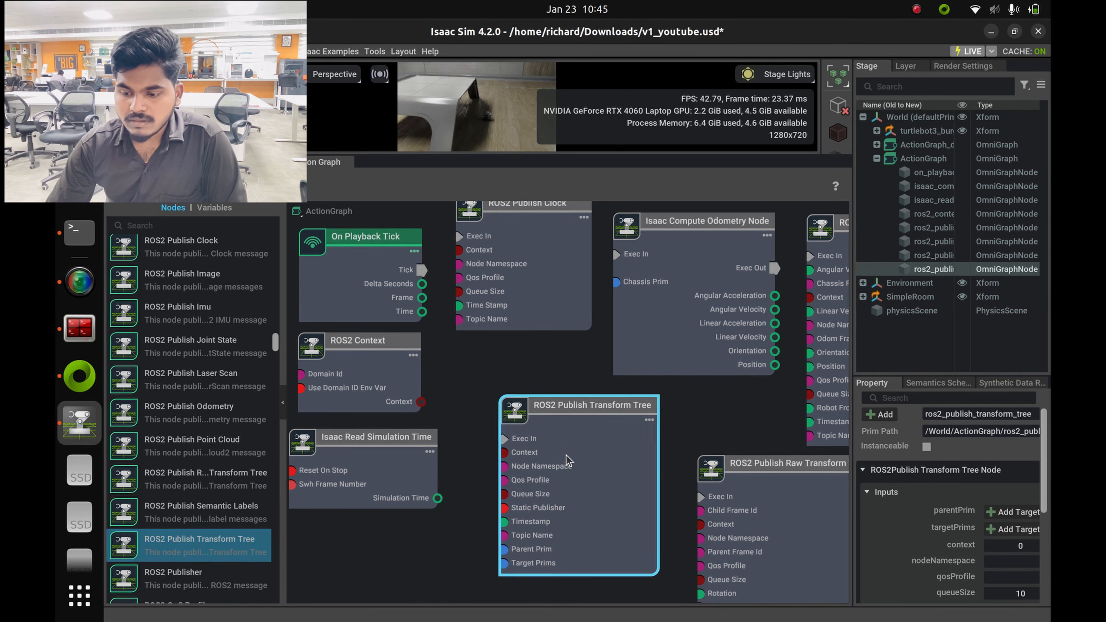
Connect the On Playback Tick node's Tick output to Exec In on ROS2 Publish Clock, arranging the nodes for room.
drag(781, 522, 724, 504)
scroll(560, 478, down, 2)
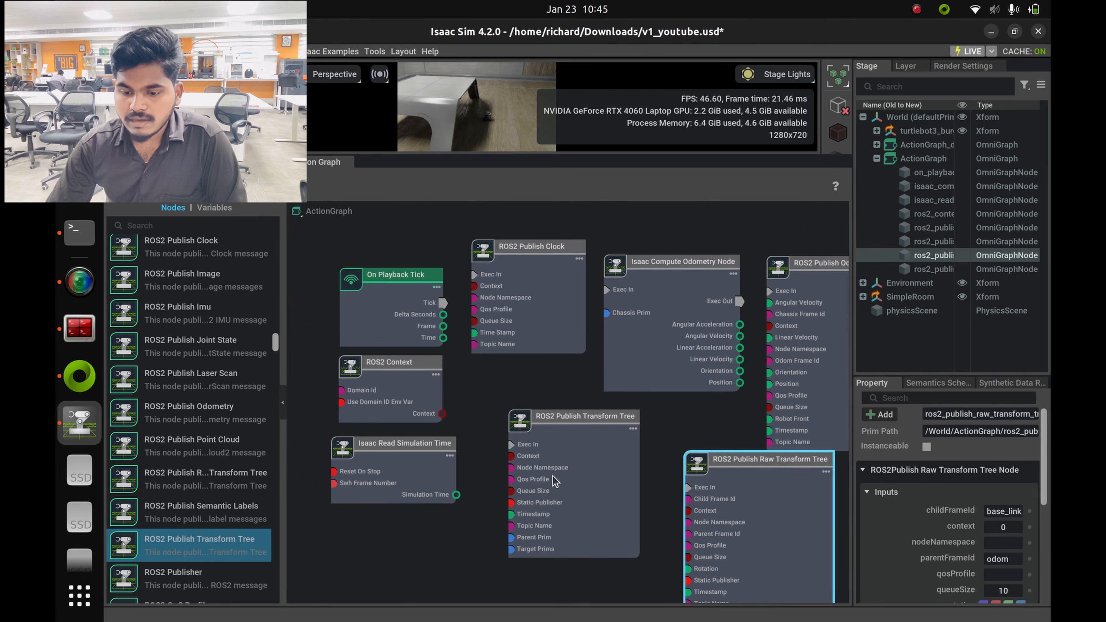
drag(410, 307, 473, 275)
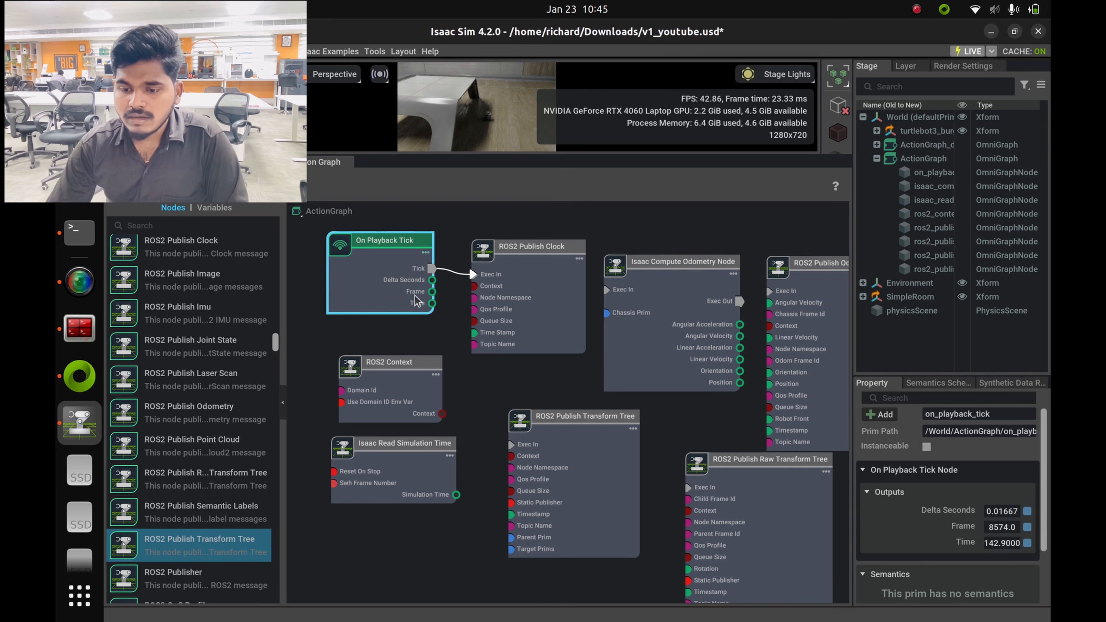
drag(537, 337, 547, 284)
Connect Tick from On Playback Tick to Exec In on both the Isaac Compute Odometry and ROS2 Publish Odometry nodes.
drag(431, 269, 651, 317)
drag(459, 153, 485, 159)
click(120, 278)
drag(611, 285, 618, 255)
drag(690, 342, 692, 296)
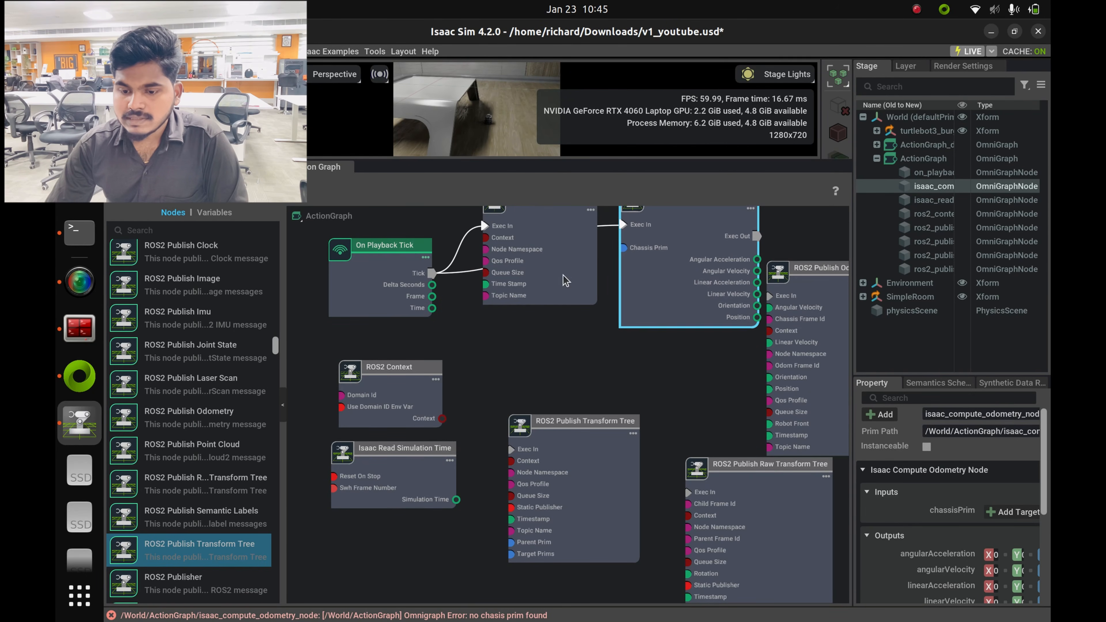
drag(434, 277, 771, 299)
drag(825, 326, 827, 314)
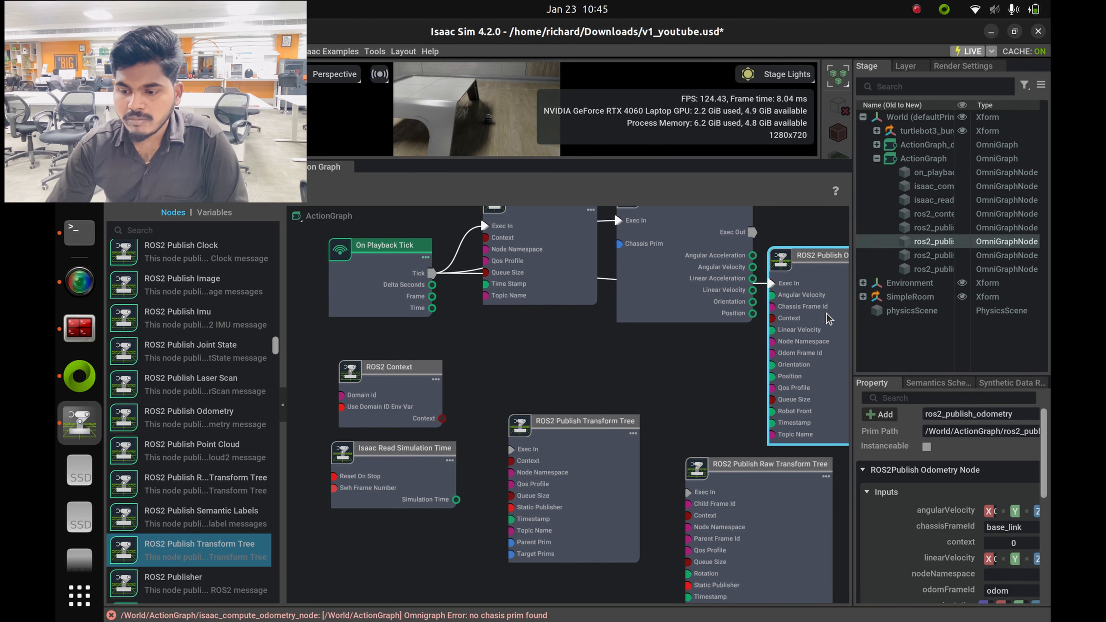
Connect the ROS2 Context node's Context output to the Context inputs of ROS2 Publish Clock and ROS2 Publish Odometry.
drag(521, 295, 552, 348)
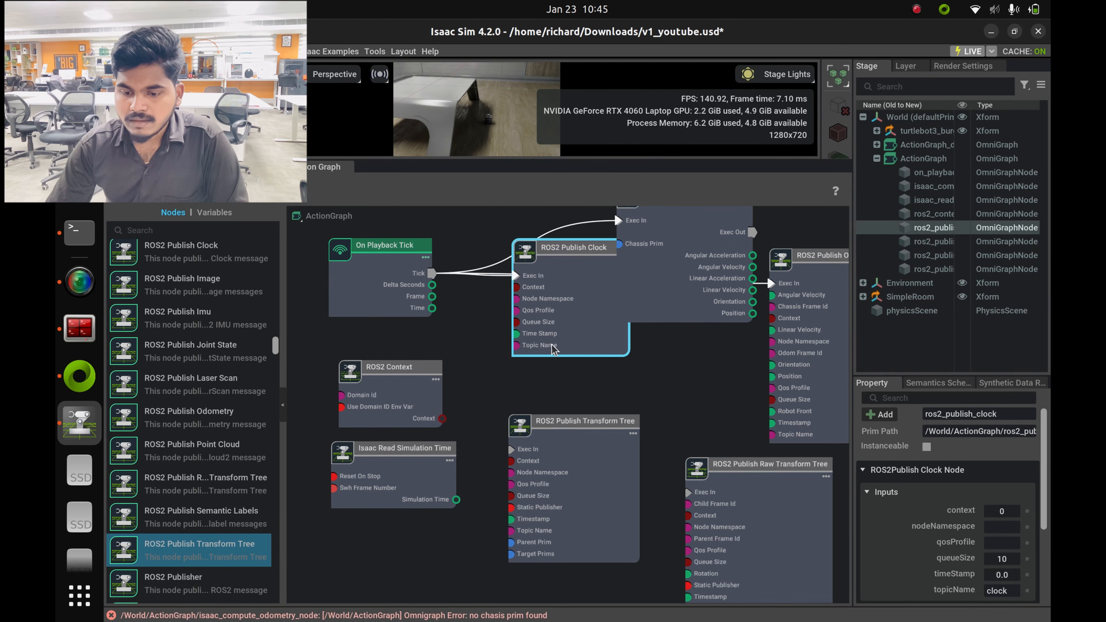
drag(441, 419, 516, 286)
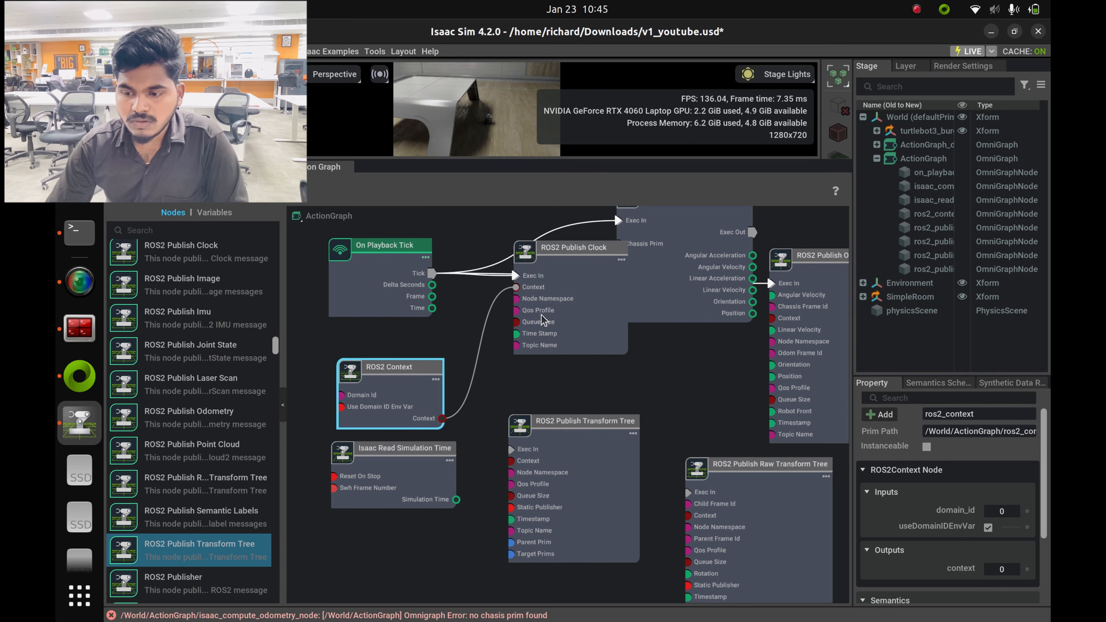
drag(442, 419, 605, 410)
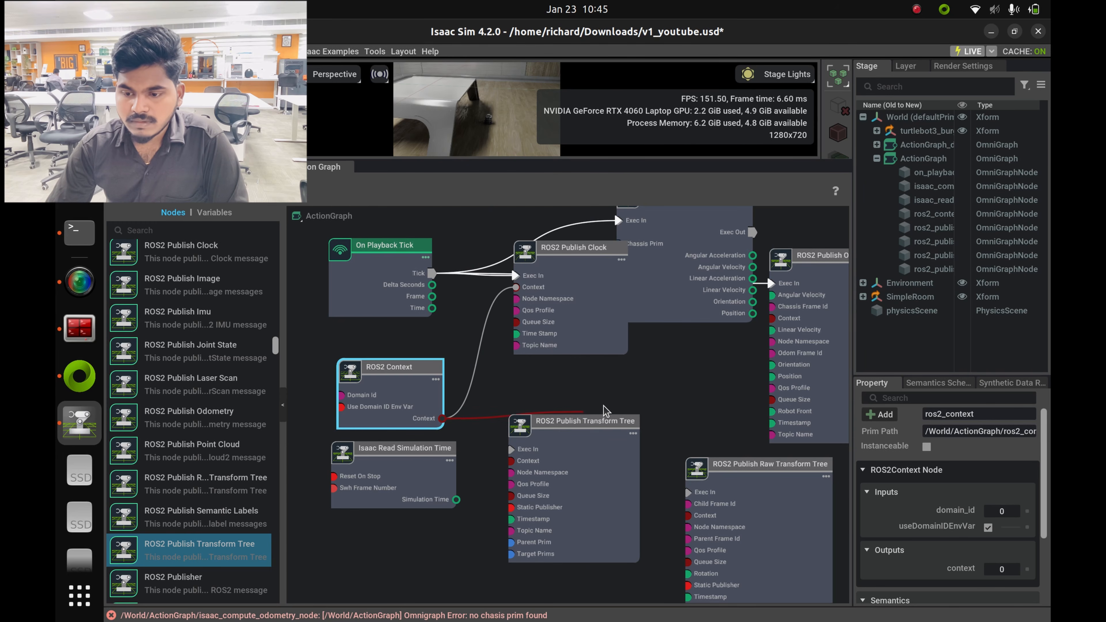
drag(731, 358, 774, 319)
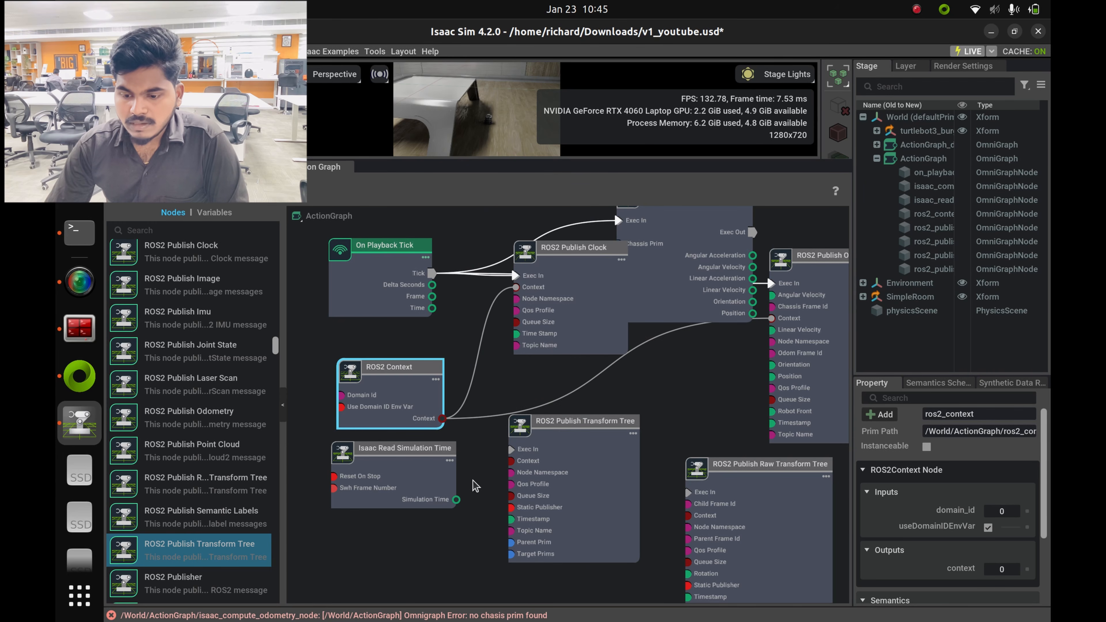
Connect Tick to Exec In on the ROS2 Publish Transform Tree and ROS2 Publish Raw Transform Tree nodes.
drag(544, 484, 558, 445)
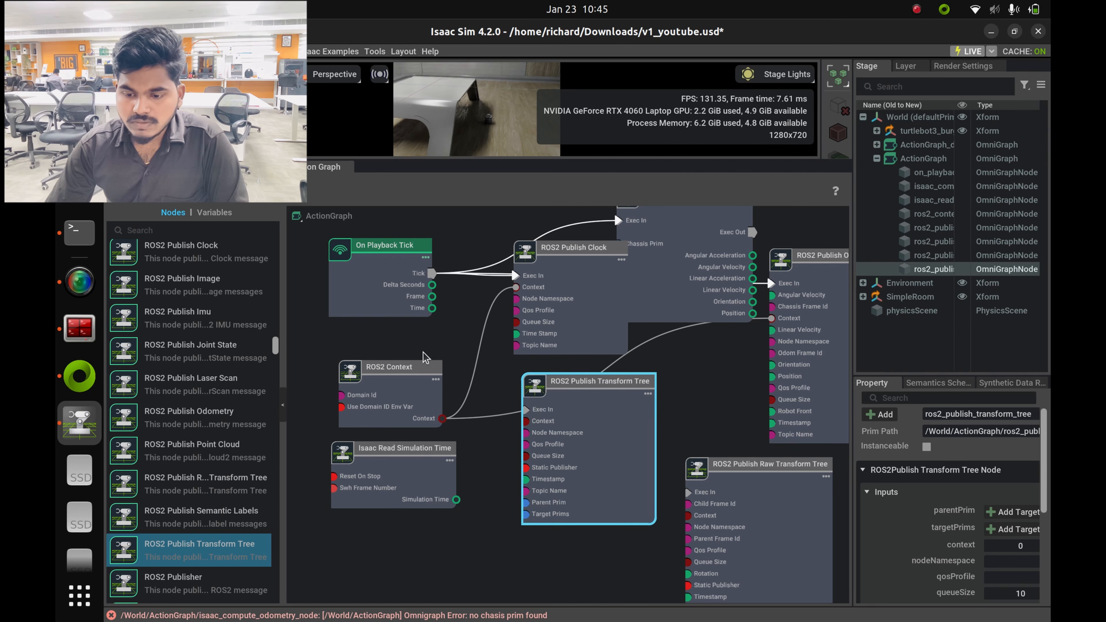
drag(431, 273, 526, 409)
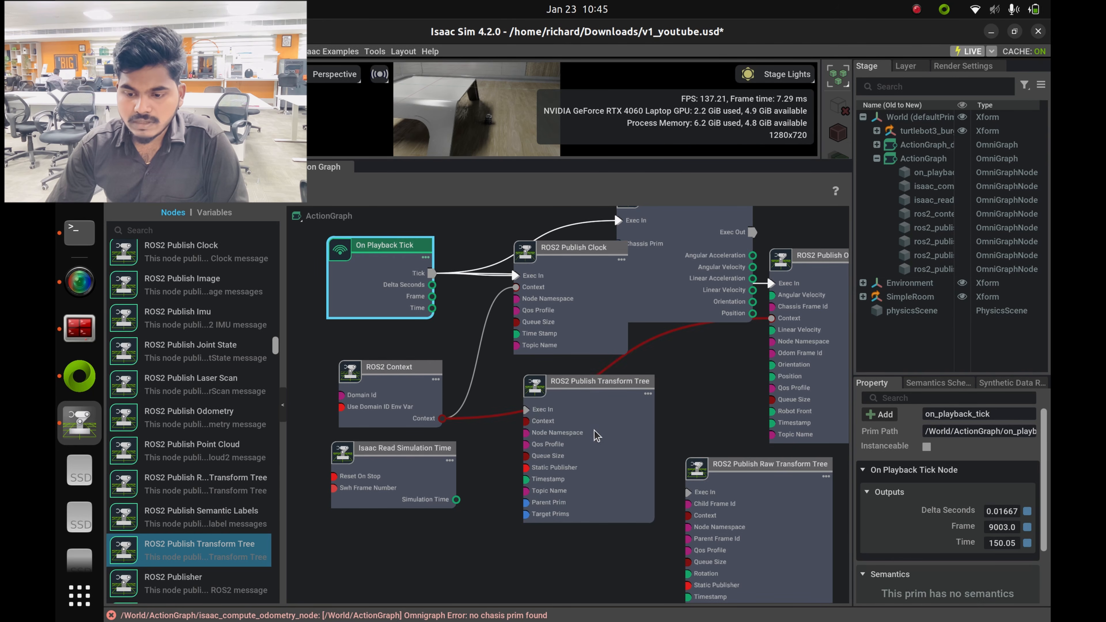
drag(621, 447, 566, 515)
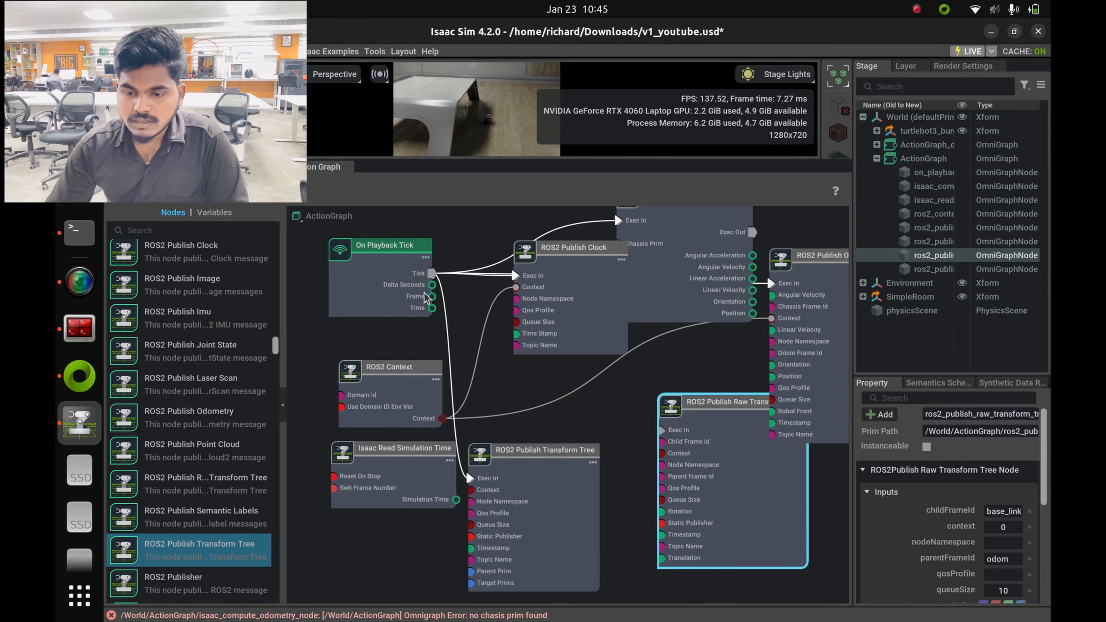
drag(431, 273, 672, 430)
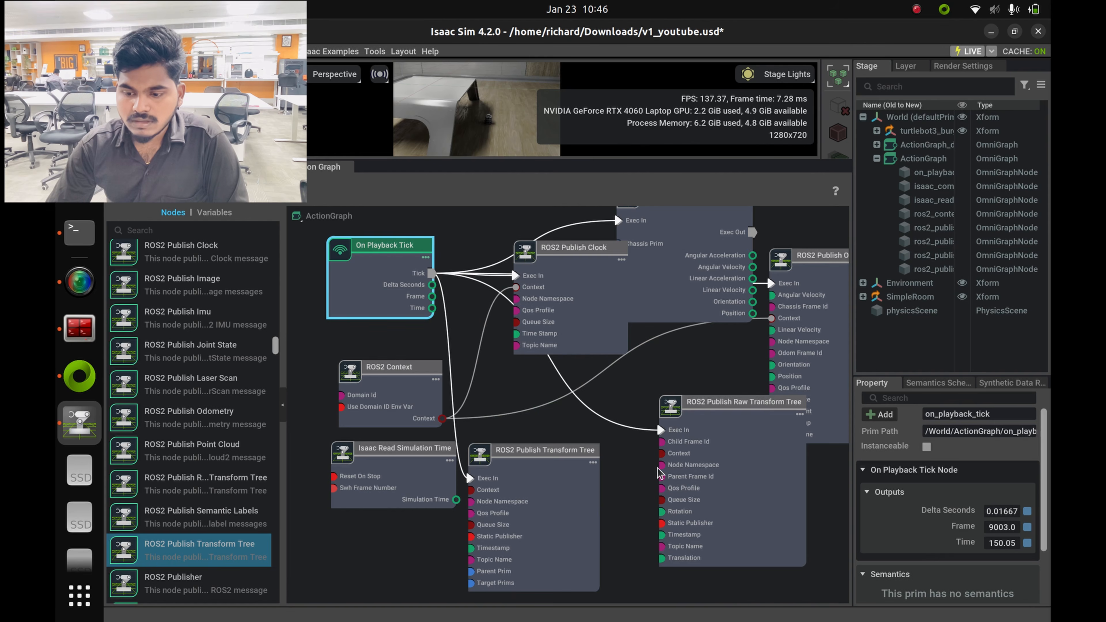
Connect the ROS2 Context output to Context on both transform tree publishers and set the two nodes side by side.
drag(581, 512, 605, 476)
click(440, 421)
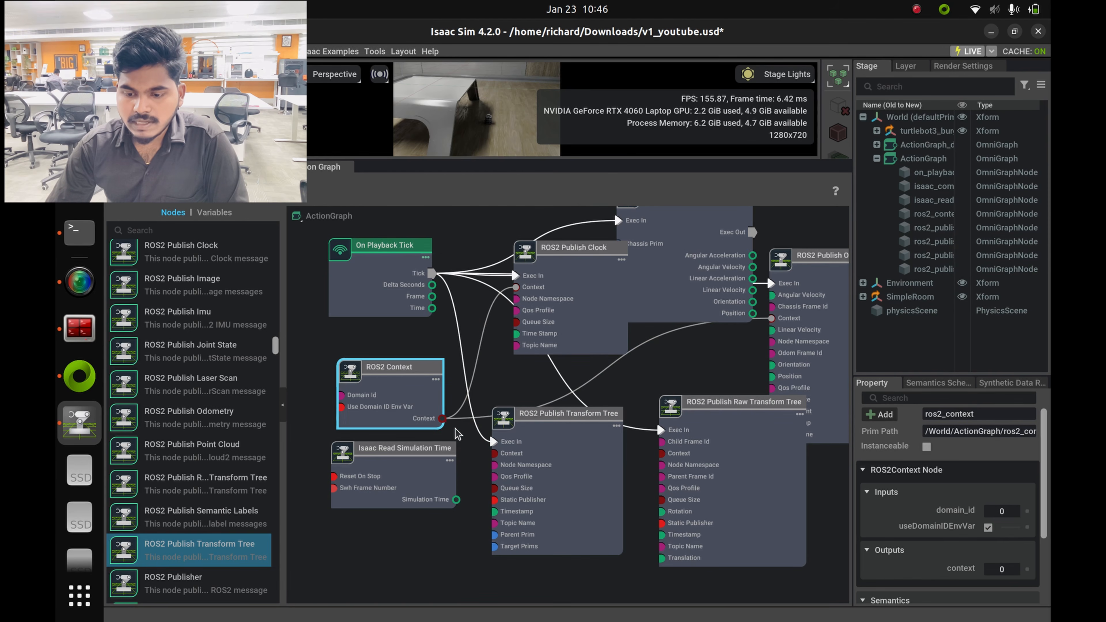
drag(537, 447, 537, 503)
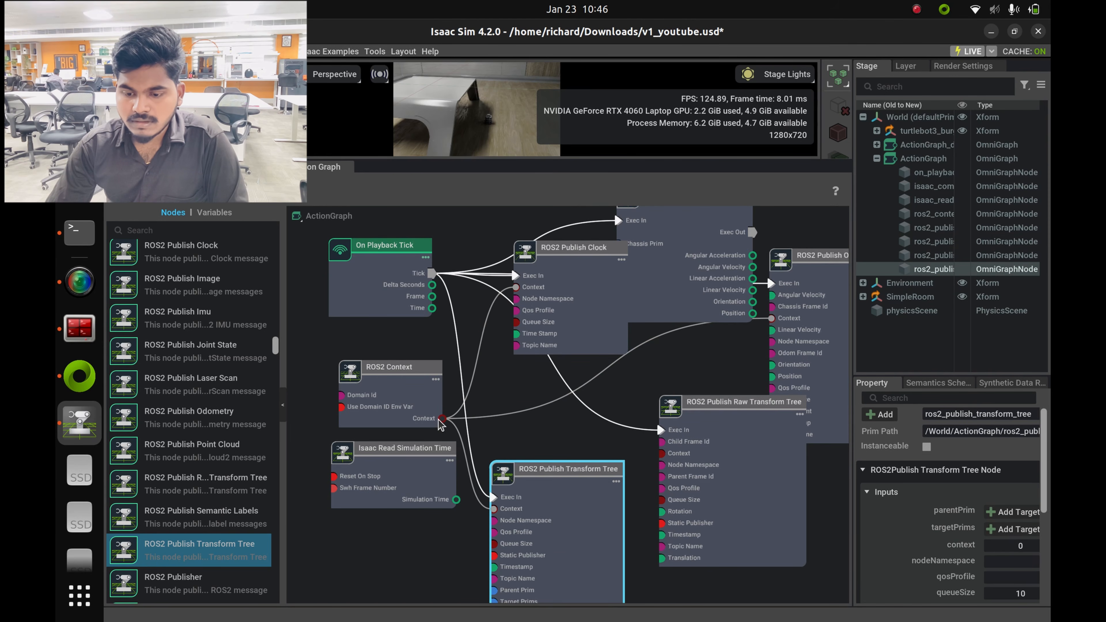
drag(441, 419, 660, 455)
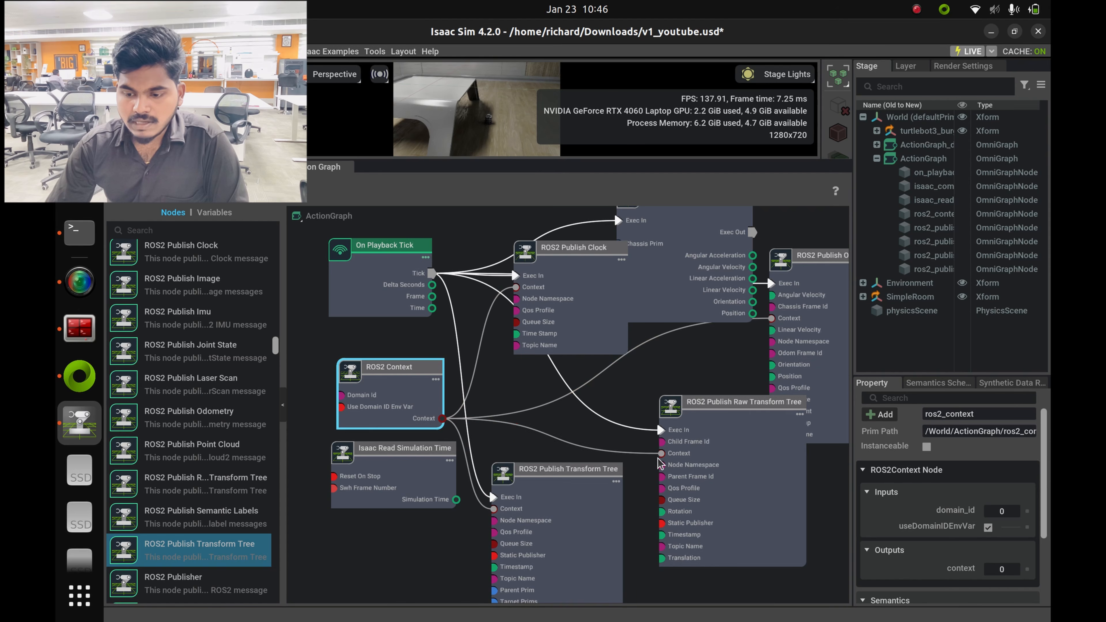
drag(573, 526, 590, 503)
scroll(637, 454, down, 2)
scroll(641, 459, up, 2)
drag(728, 495, 725, 515)
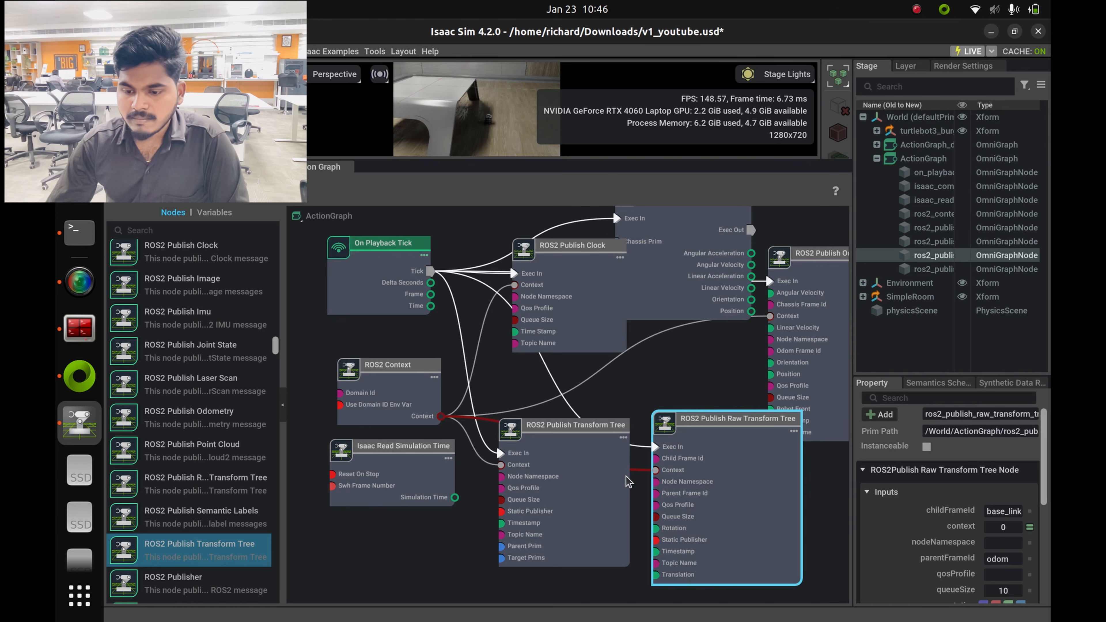
Connect Simulation Time from Isaac Read Simulation Time to the timestamp inputs of ROS2 Publish Clock and ROS2 Publish Odometry.
middle_drag(735, 337, 685, 331)
click(515, 312)
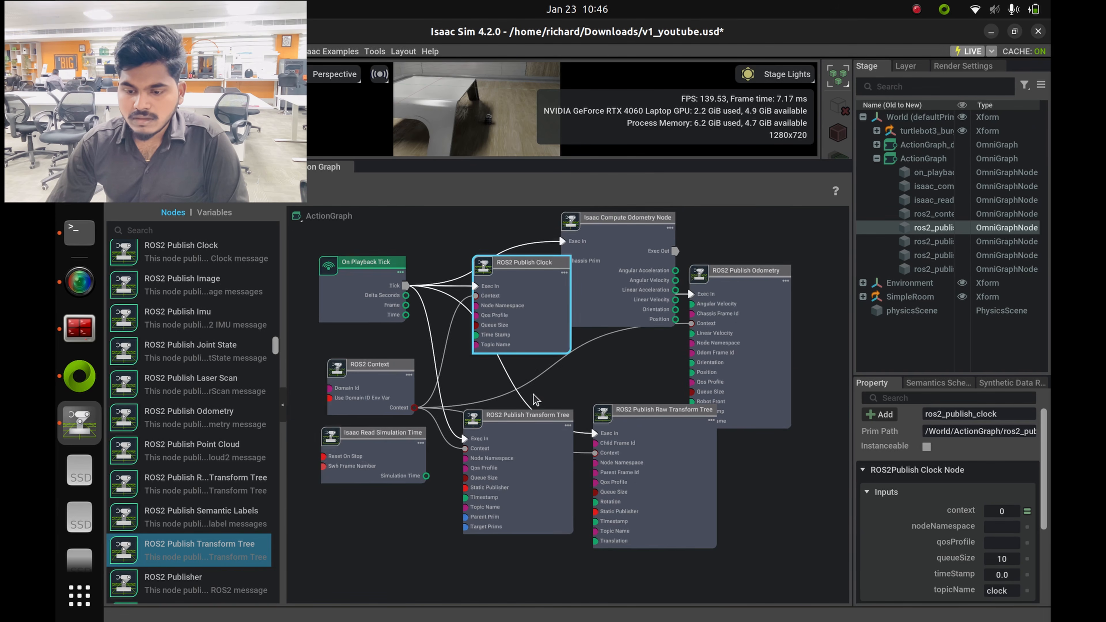
middle_drag(643, 377, 675, 339)
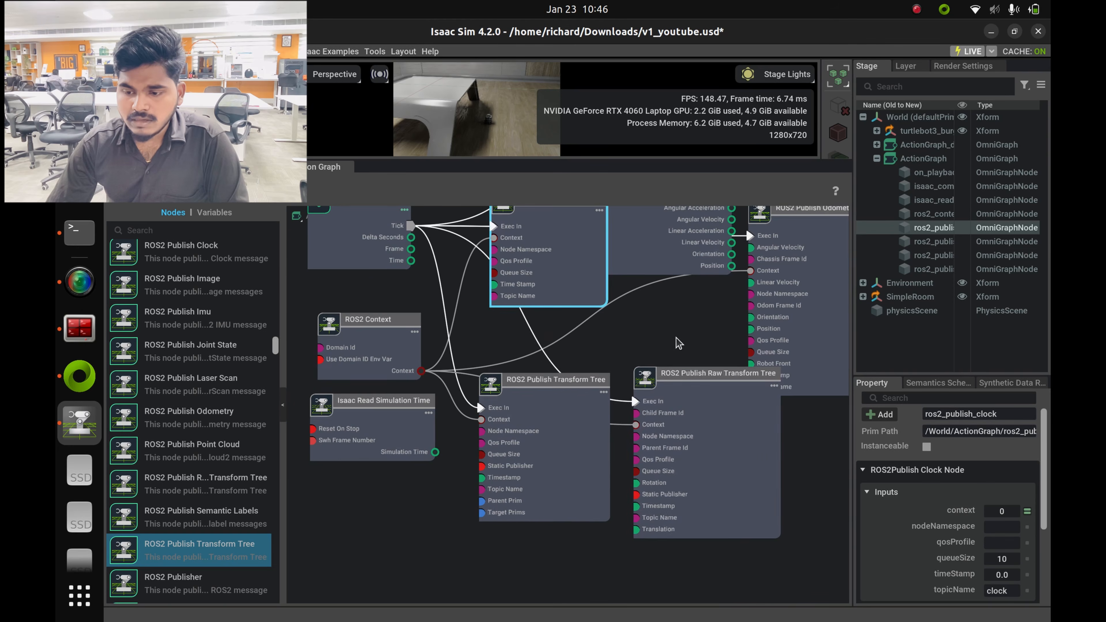
drag(730, 457, 726, 524)
mouse_move(476, 386)
mouse_down()
mouse_move(473, 420)
mouse_move(470, 403)
mouse_up()
drag(434, 452, 494, 284)
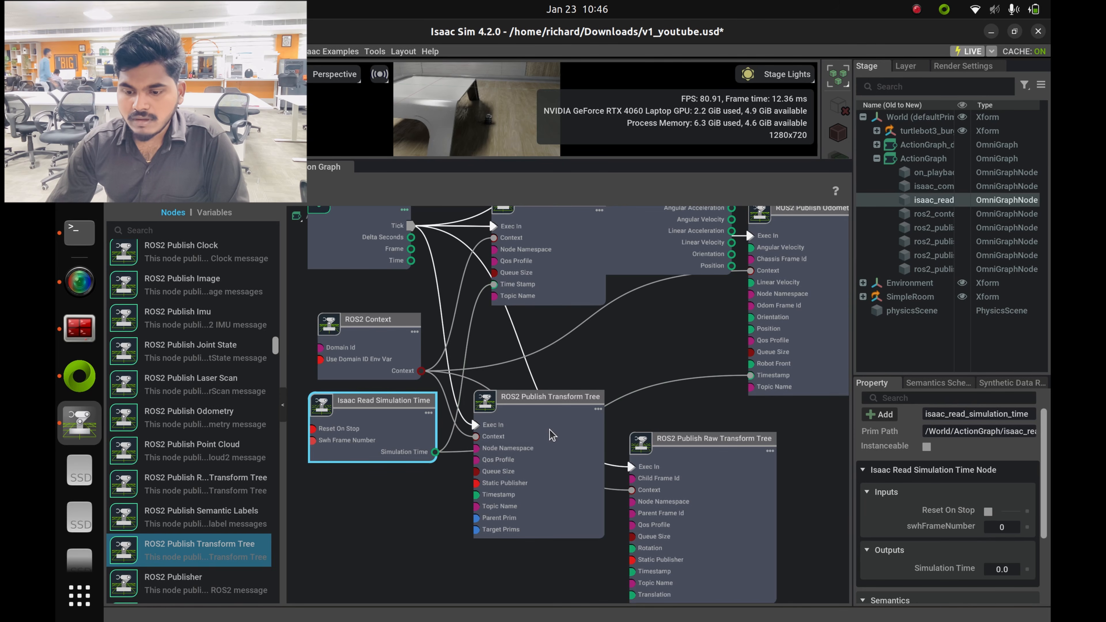
Connect Simulation Time to the Timestamp inputs of ROS2 Publish Transform Tree and ROS2 Publish Raw Transform Tree.
drag(546, 452, 538, 472)
drag(674, 515, 686, 480)
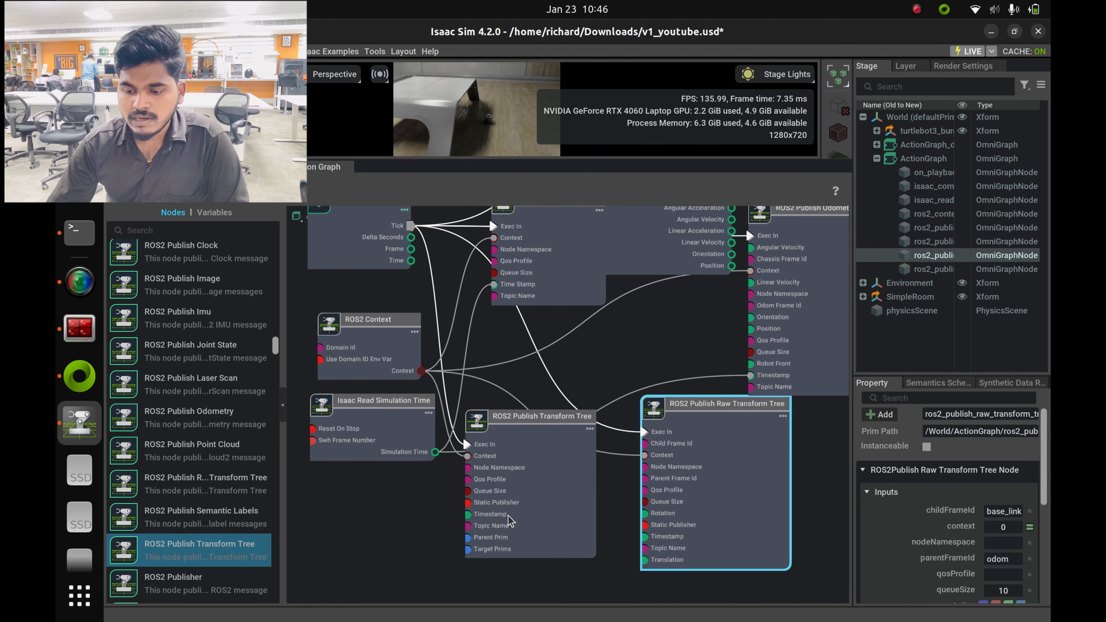
drag(509, 516, 524, 488)
drag(434, 451, 480, 486)
drag(551, 469, 573, 379)
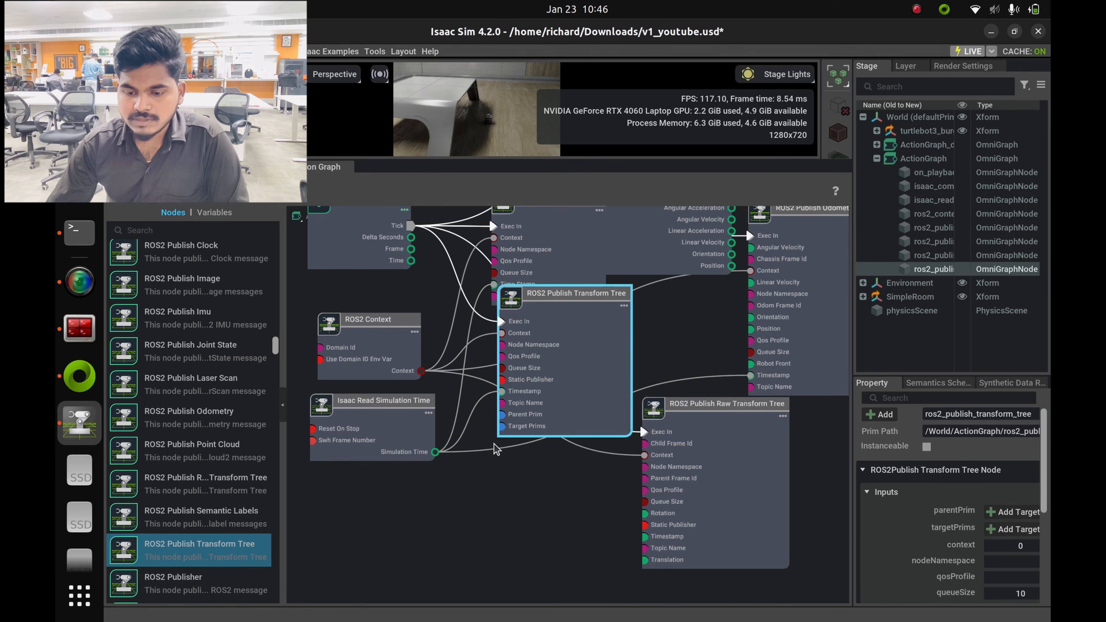
drag(434, 452, 644, 536)
drag(570, 377, 551, 500)
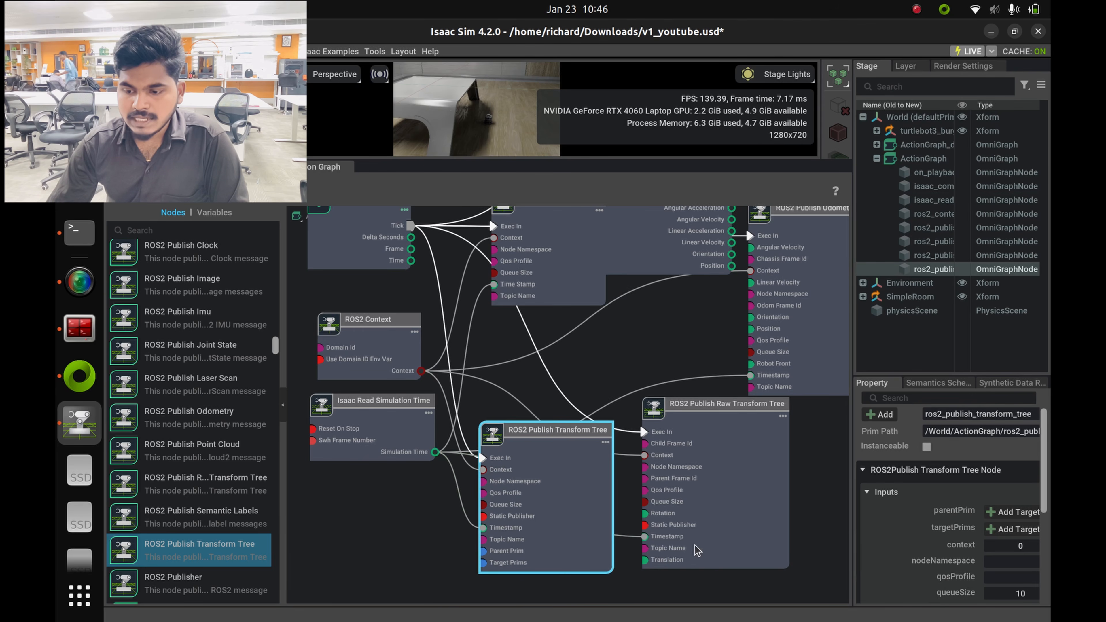
Spread out the clock, odometry, context and simulation time nodes so the graph's connections are easy to follow.
scroll(600, 359, down, 3)
scroll(598, 354, up, 2)
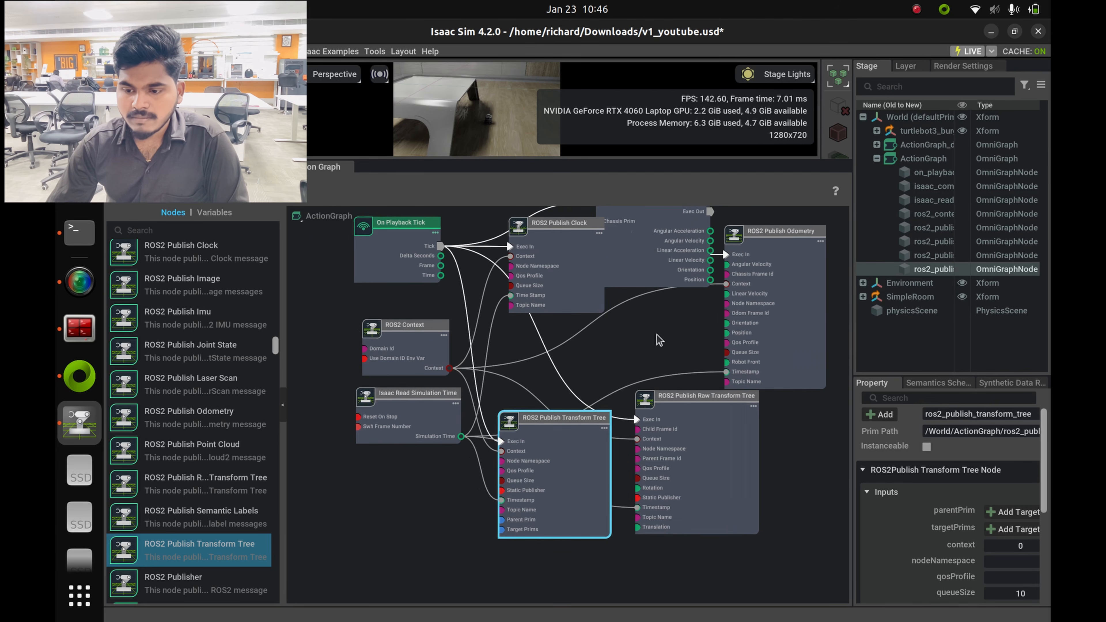
middle_drag(671, 370, 648, 439)
drag(538, 347, 516, 315)
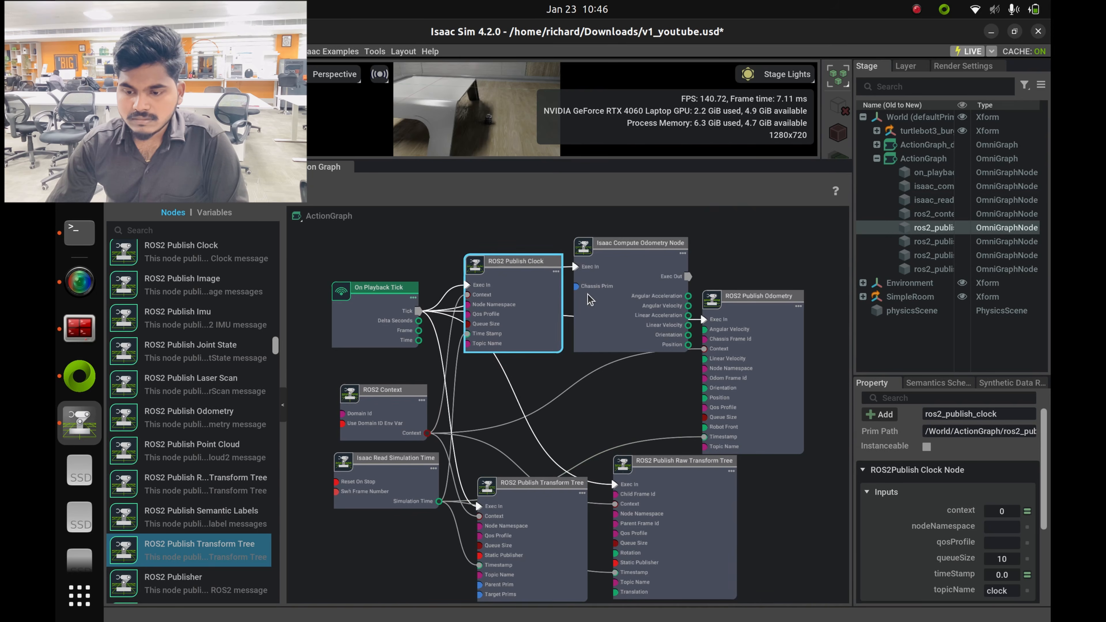
drag(600, 292, 621, 279)
drag(746, 372, 788, 397)
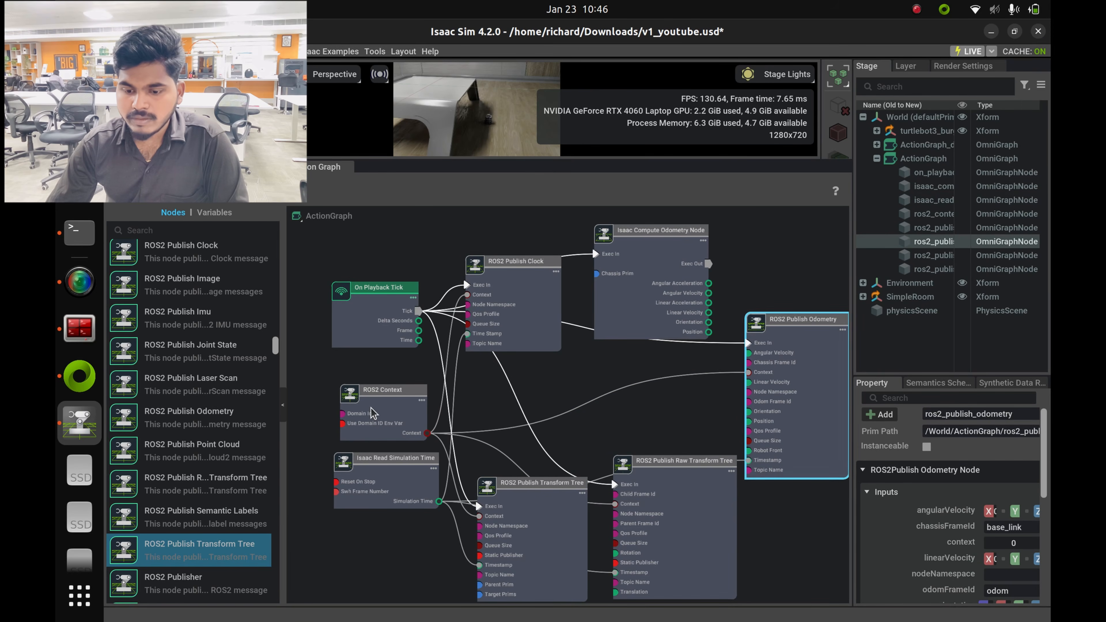
drag(375, 412, 351, 387)
drag(398, 497, 382, 497)
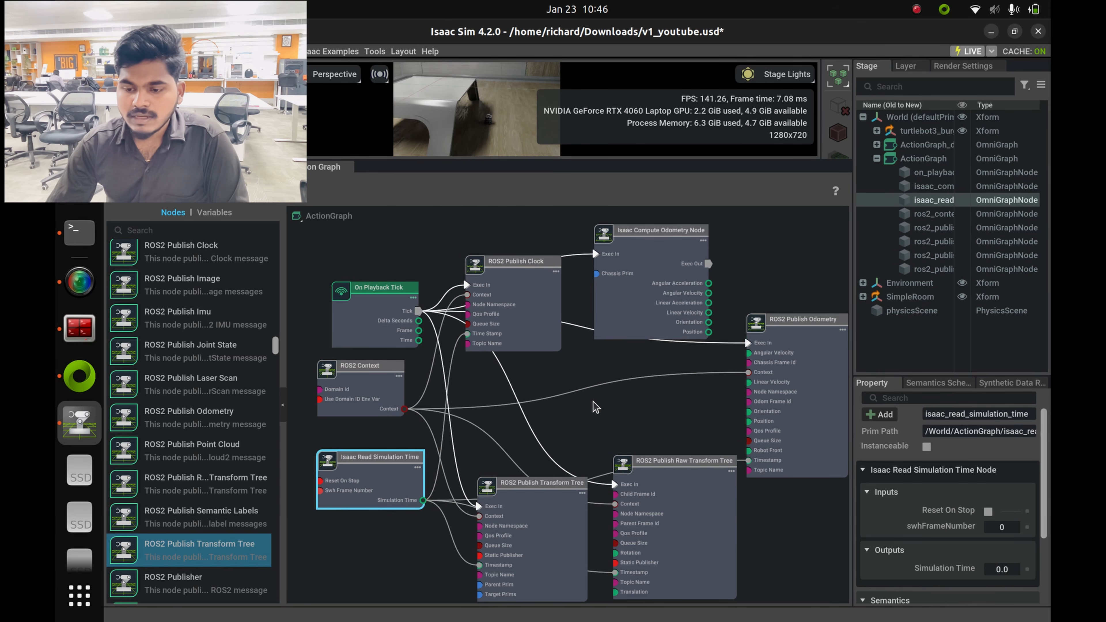
scroll(593, 402, up, 2)
scroll(630, 414, down, 2)
scroll(495, 321, up, 2)
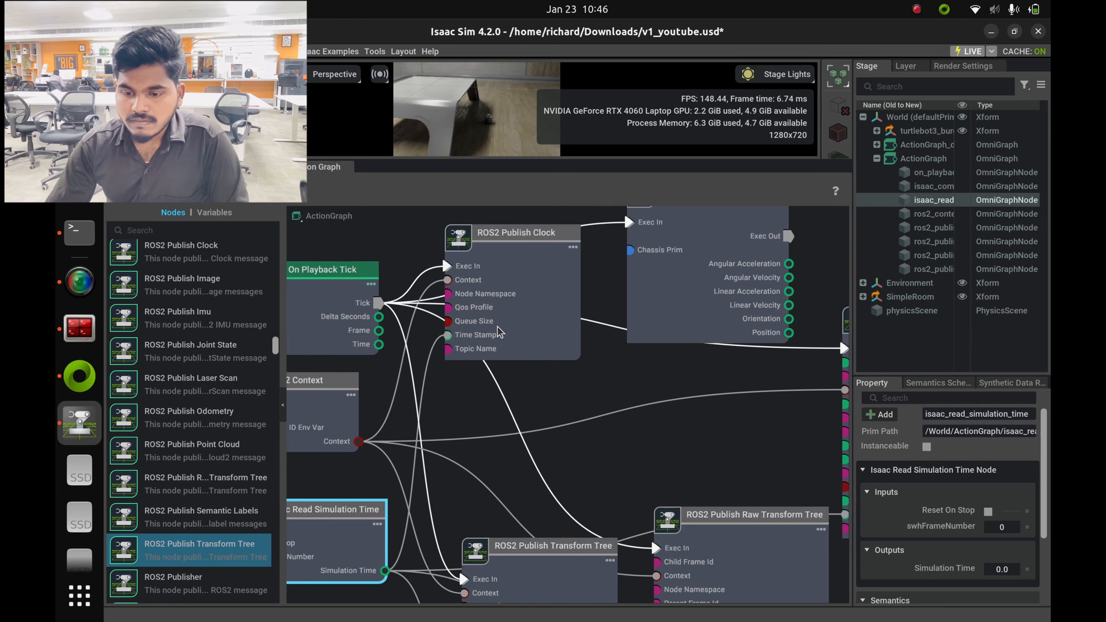
scroll(483, 324, down, 1)
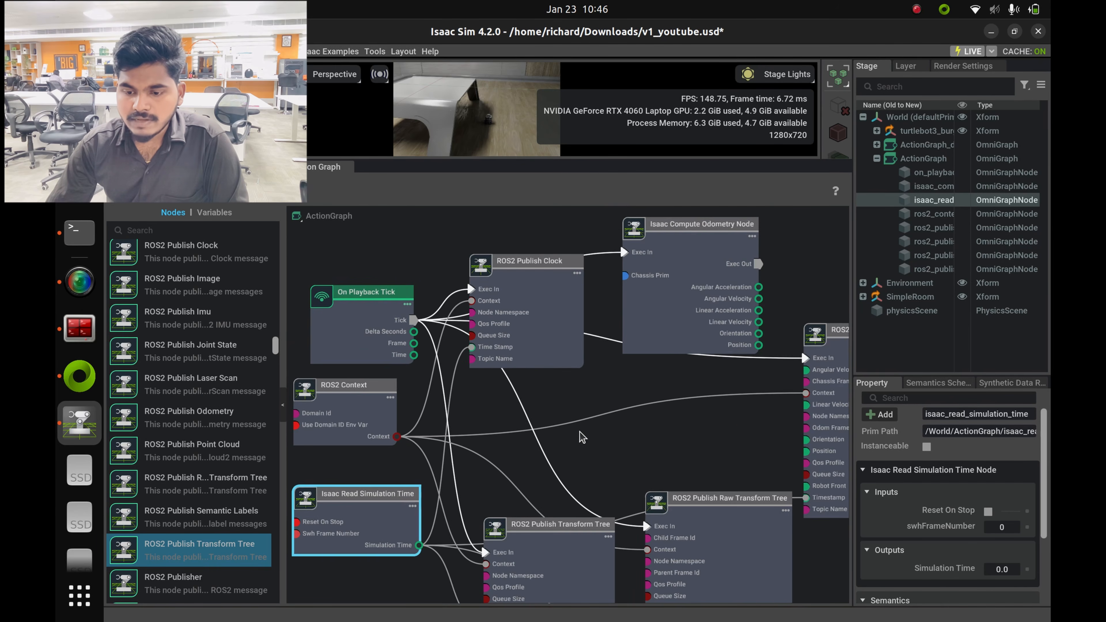
Add a ROS2 QoS Profile node to the graph and place it below Isaac Read Simulation Time.
scroll(483, 330, down, 3)
scroll(259, 425, down, 4)
scroll(258, 425, down, 2)
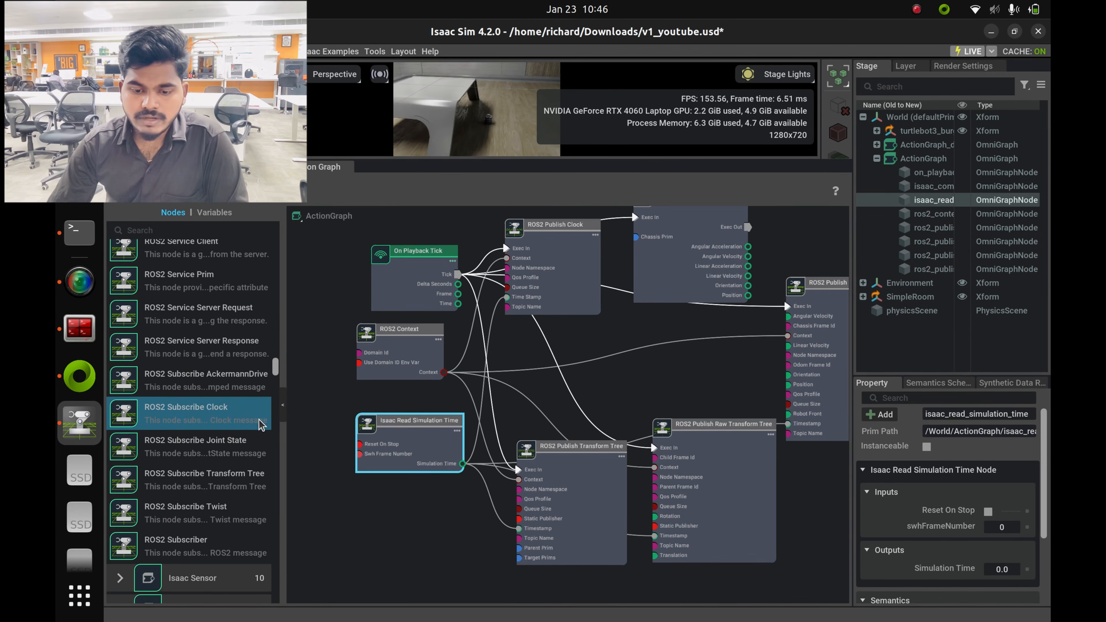
scroll(222, 488, down, 2)
scroll(222, 488, up, 3)
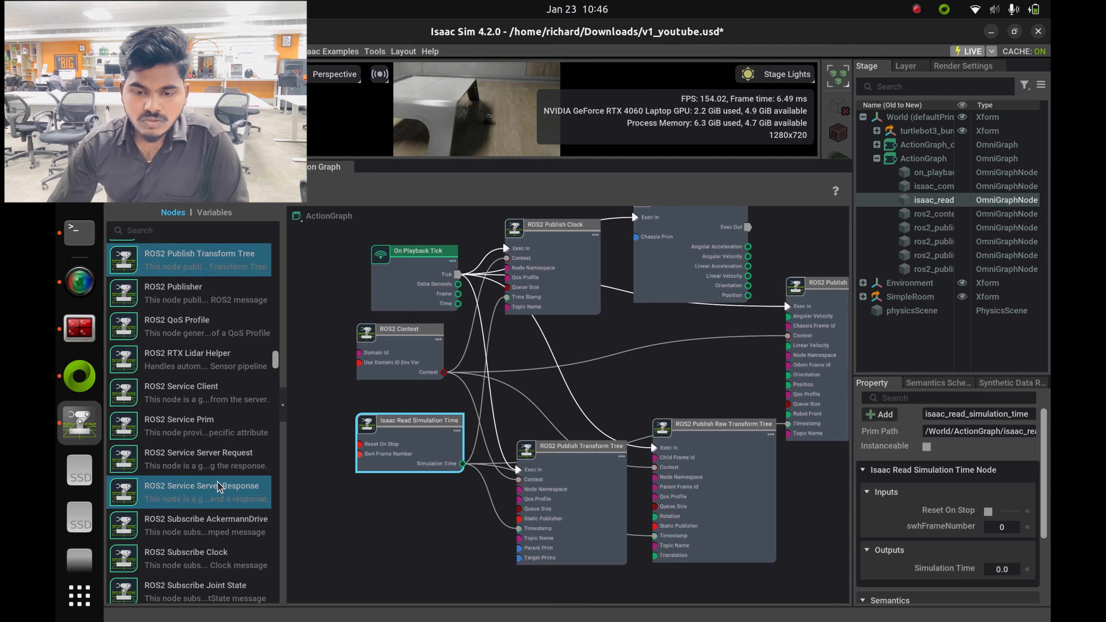
drag(179, 374, 330, 522)
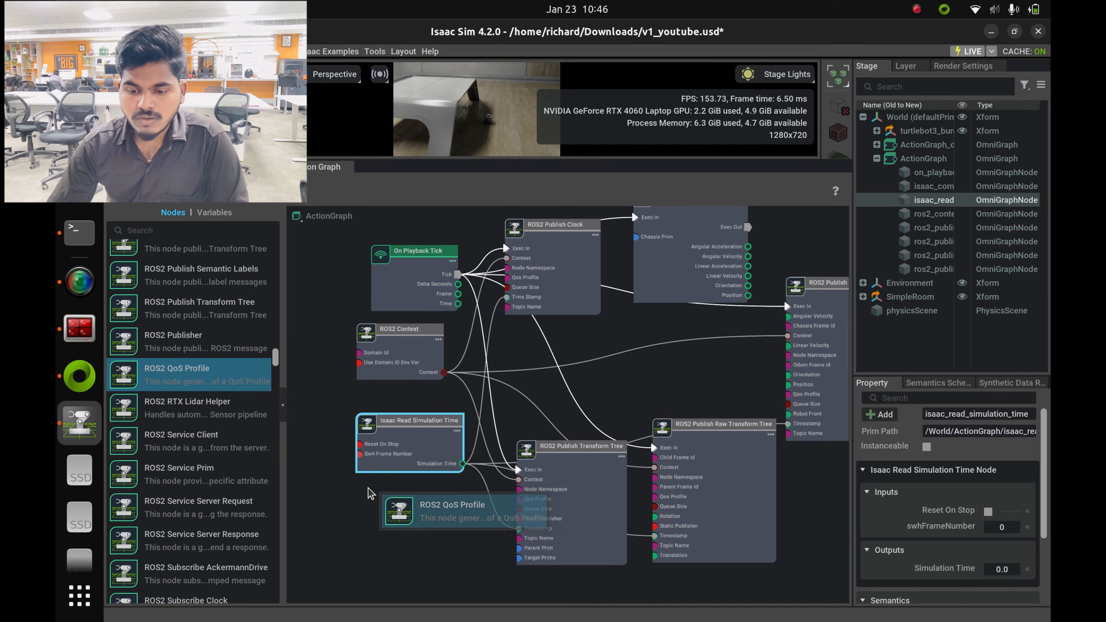
drag(427, 536, 411, 516)
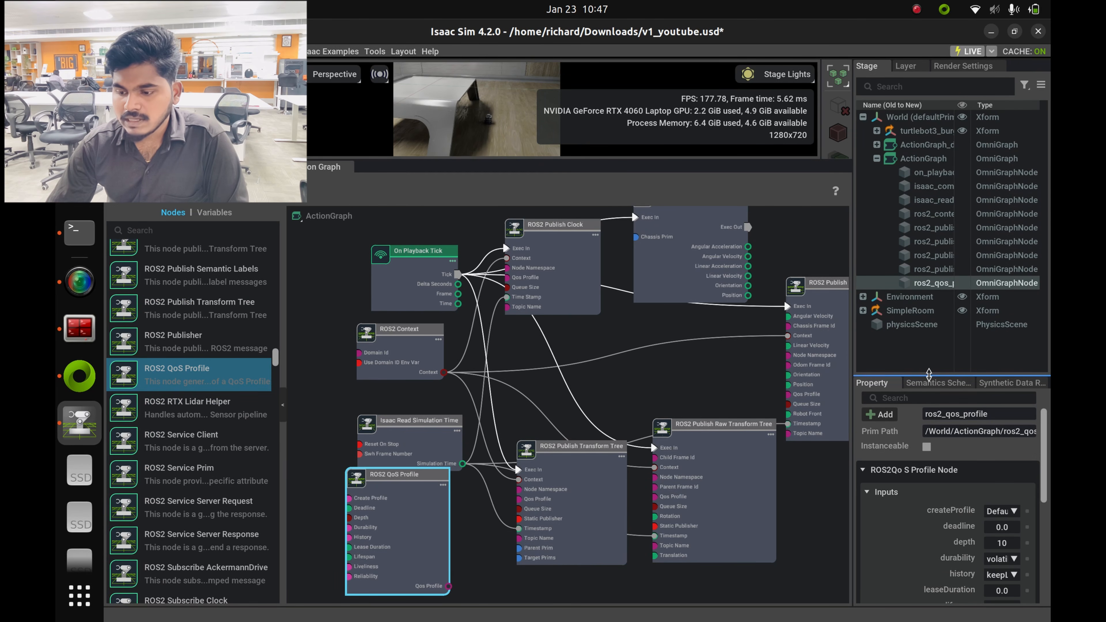
Enlarge the property area to examine the ROS2 QoS Profile node's input settings.
drag(930, 378, 929, 188)
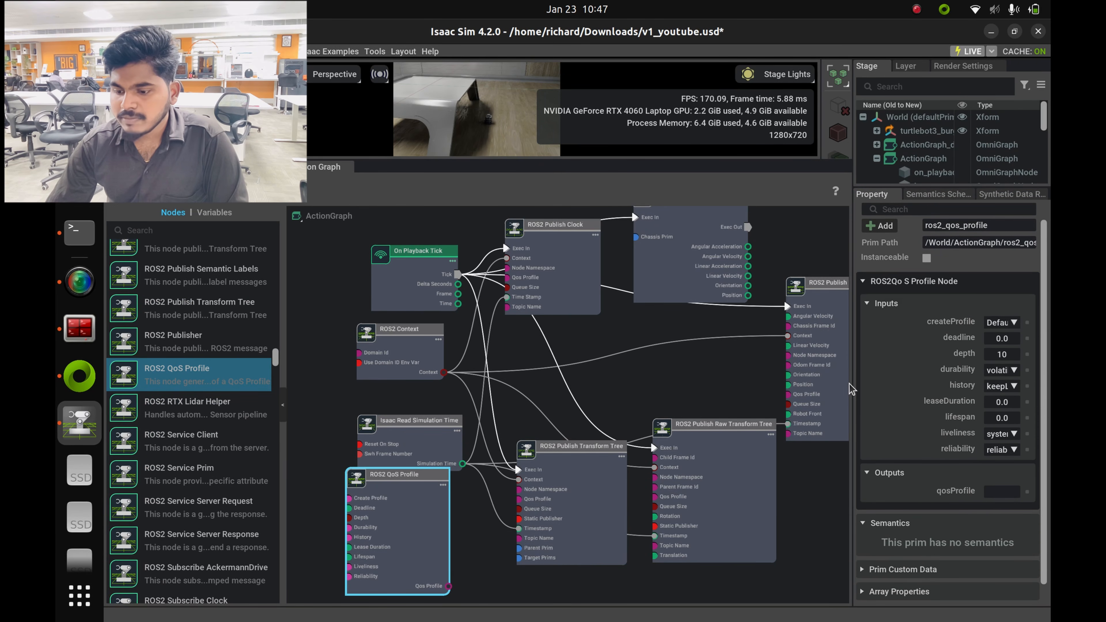
drag(851, 389, 754, 390)
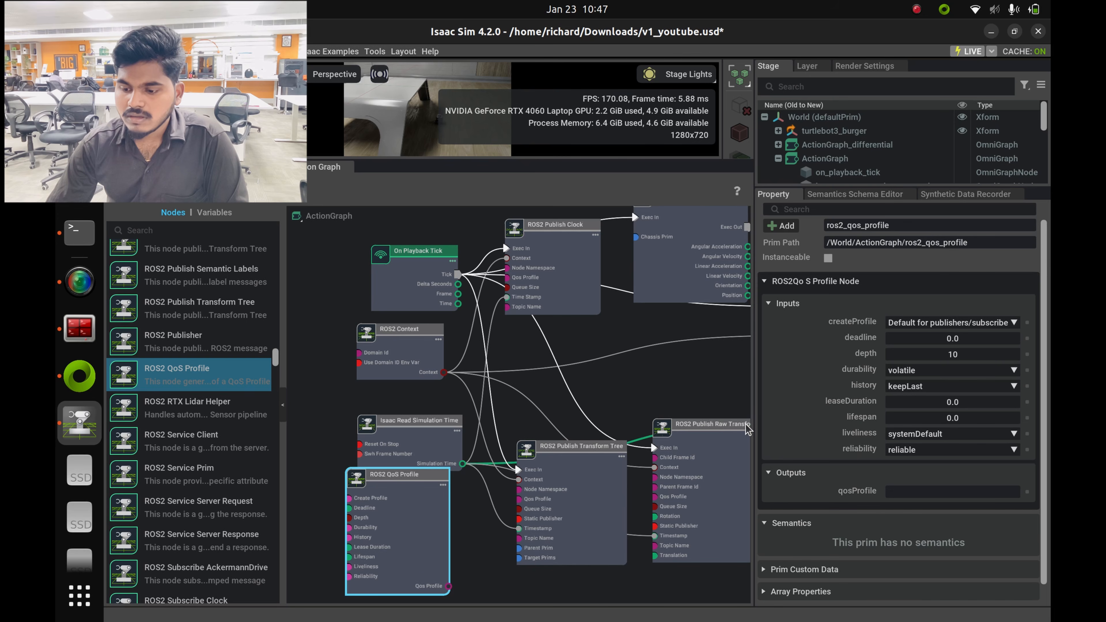
drag(755, 405, 877, 405)
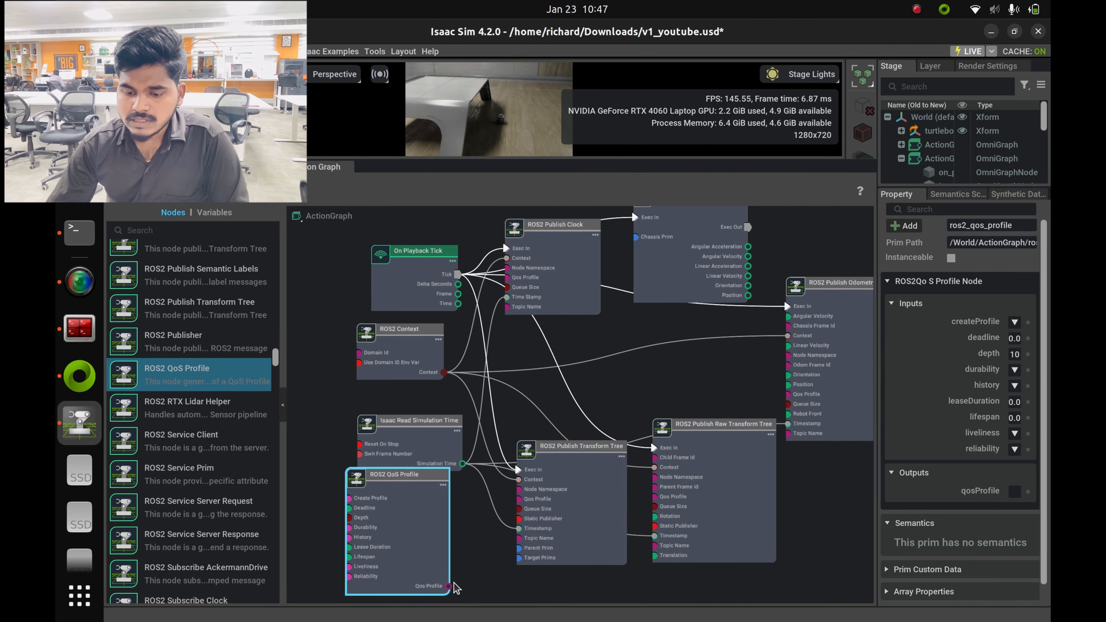
Connect the ROS2 QoS Profile output to the Qos Profile inputs of the clock, transform tree, raw transform tree and odometry publishers.
drag(449, 586, 570, 341)
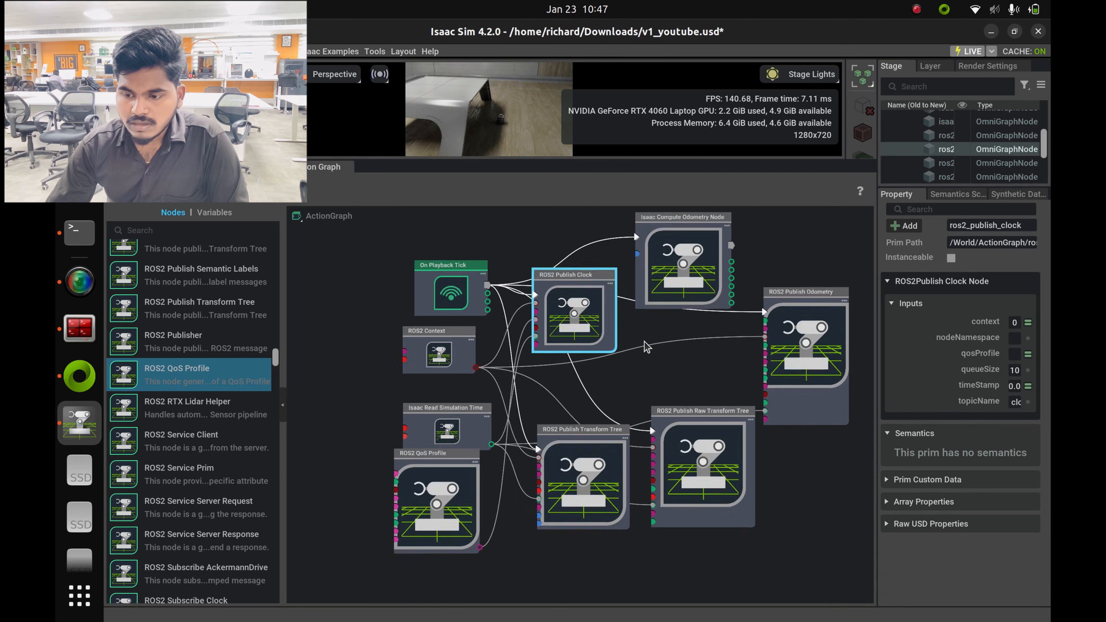
drag(396, 547, 377, 485)
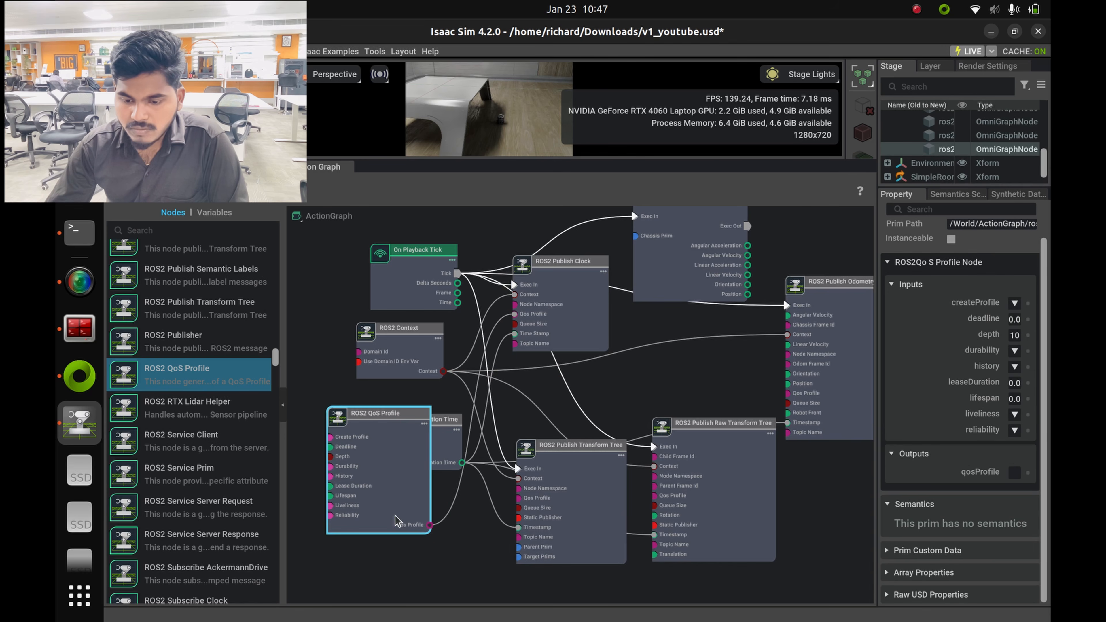
drag(429, 525, 518, 498)
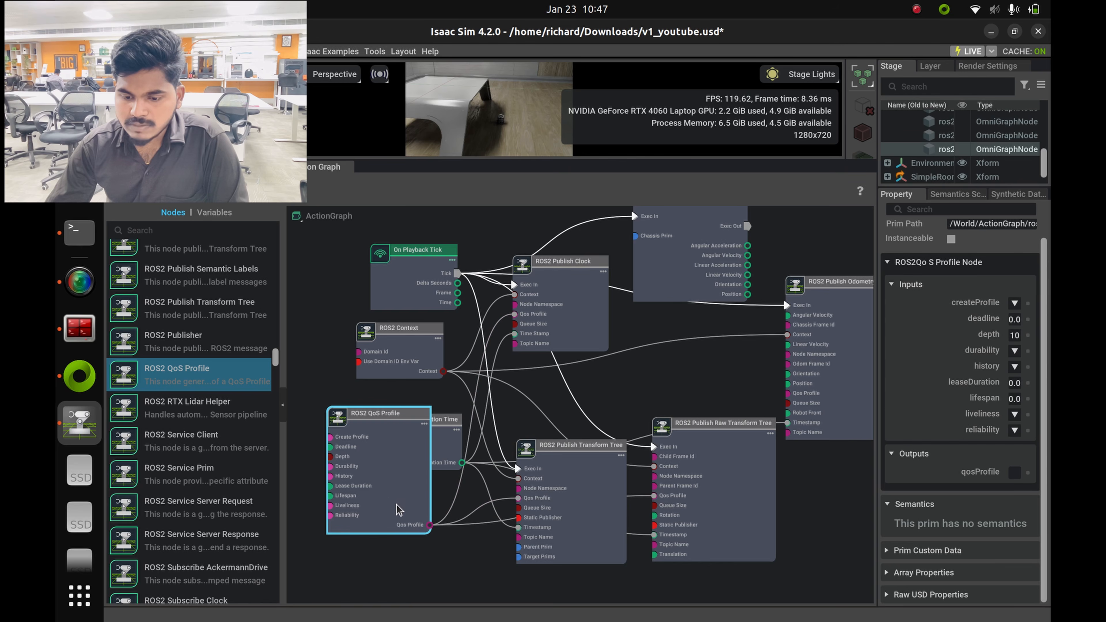
drag(430, 527, 788, 394)
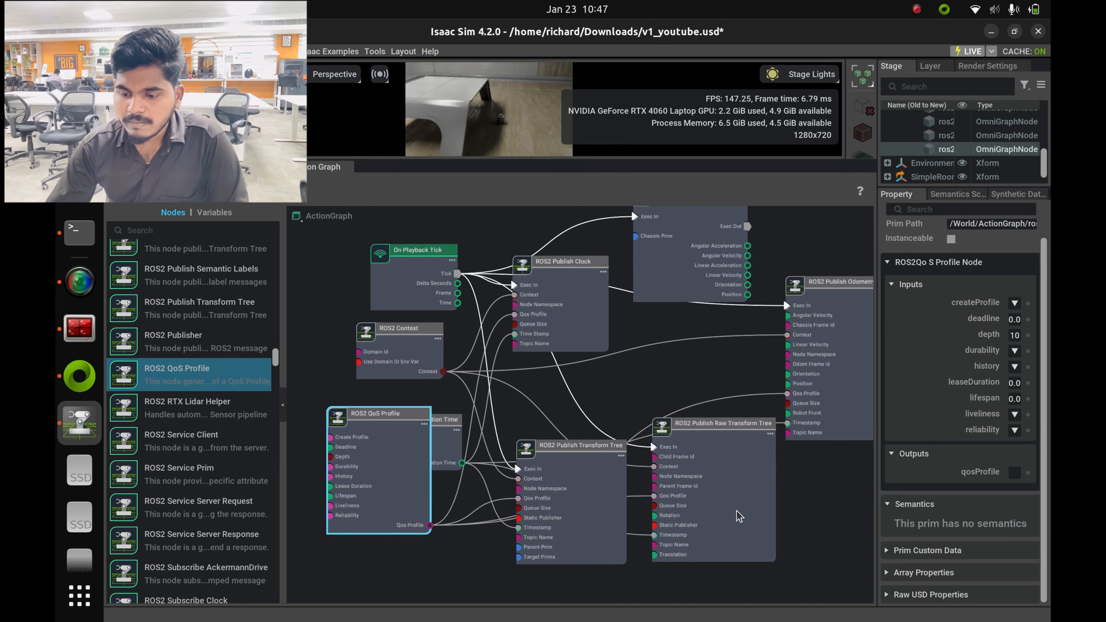
Shift the ROS2 Publish Transform Tree, Raw Transform Tree and Odometry nodes slightly apart to check their connections.
mouse_move(550, 518)
mouse_down()
mouse_move(538, 533)
mouse_move(535, 517)
mouse_up()
drag(725, 516, 733, 523)
drag(835, 397, 839, 394)
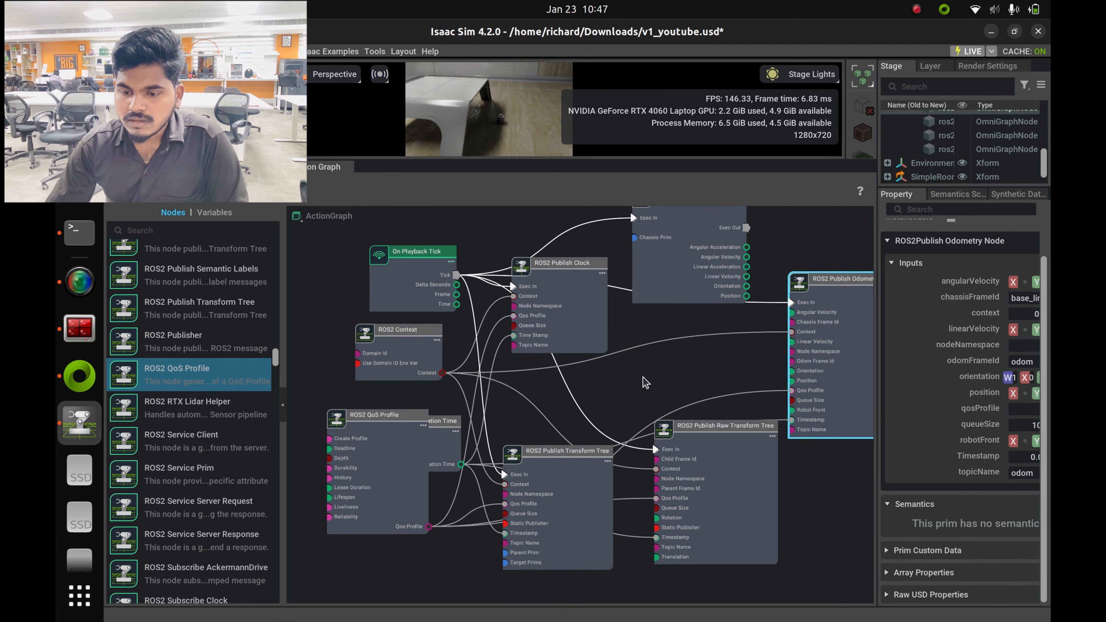
middle_drag(646, 380, 611, 427)
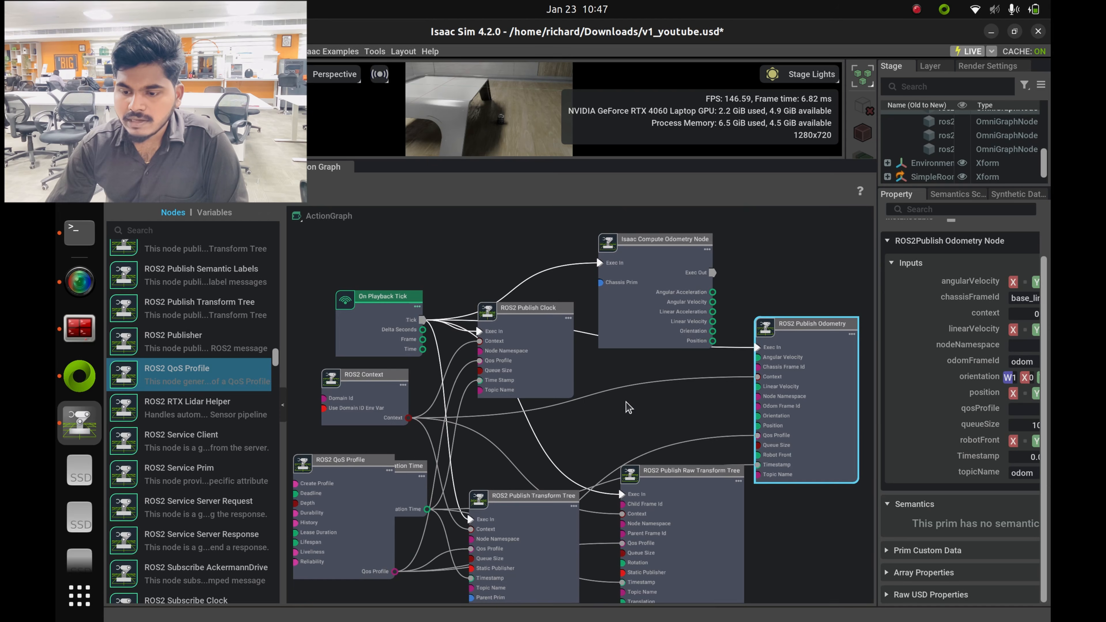
scroll(652, 429, down, 2)
scroll(653, 428, up, 2)
Widen the property area and set the Isaac Compute Odometry Node's chassisPrim to /World/turtlebot3_burger/base_link.
click(625, 337)
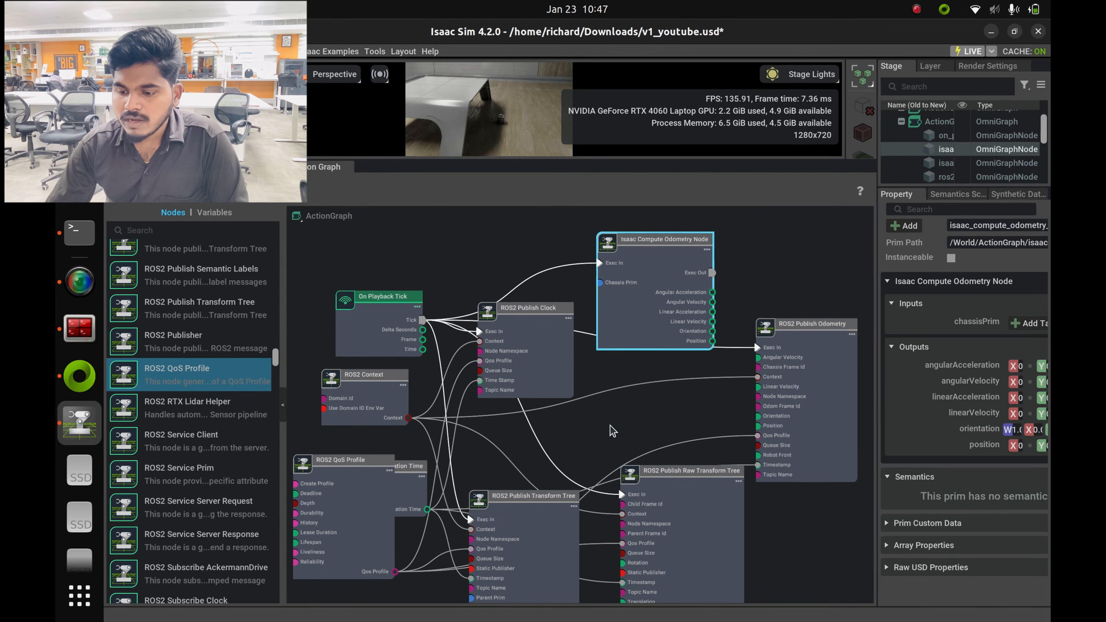
scroll(610, 425, down, 2)
middle_drag(796, 530, 740, 500)
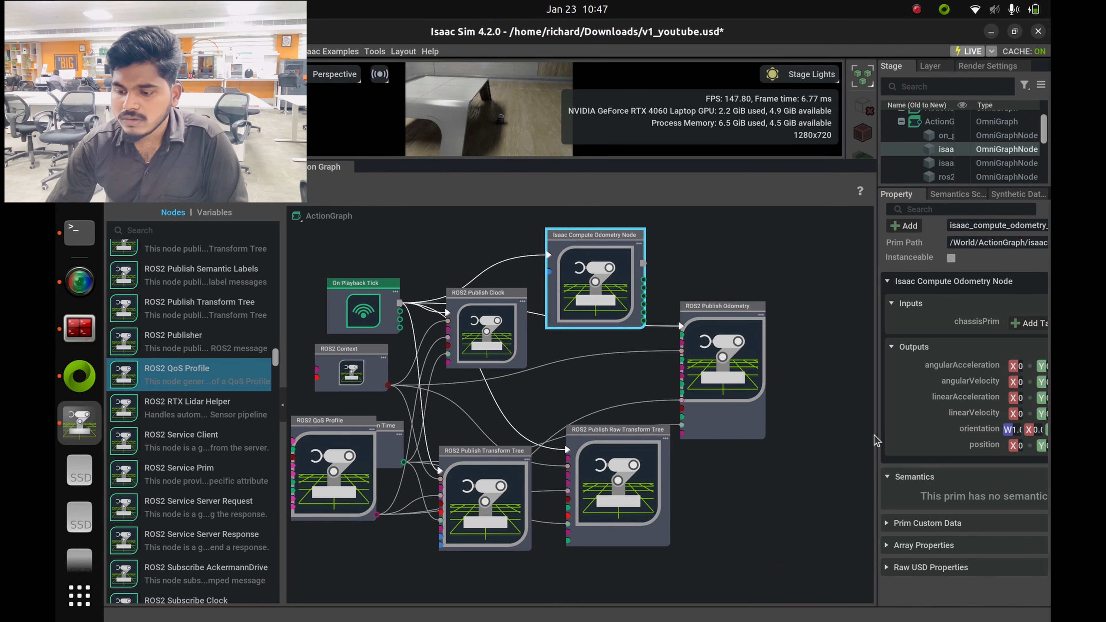
drag(876, 441, 731, 400)
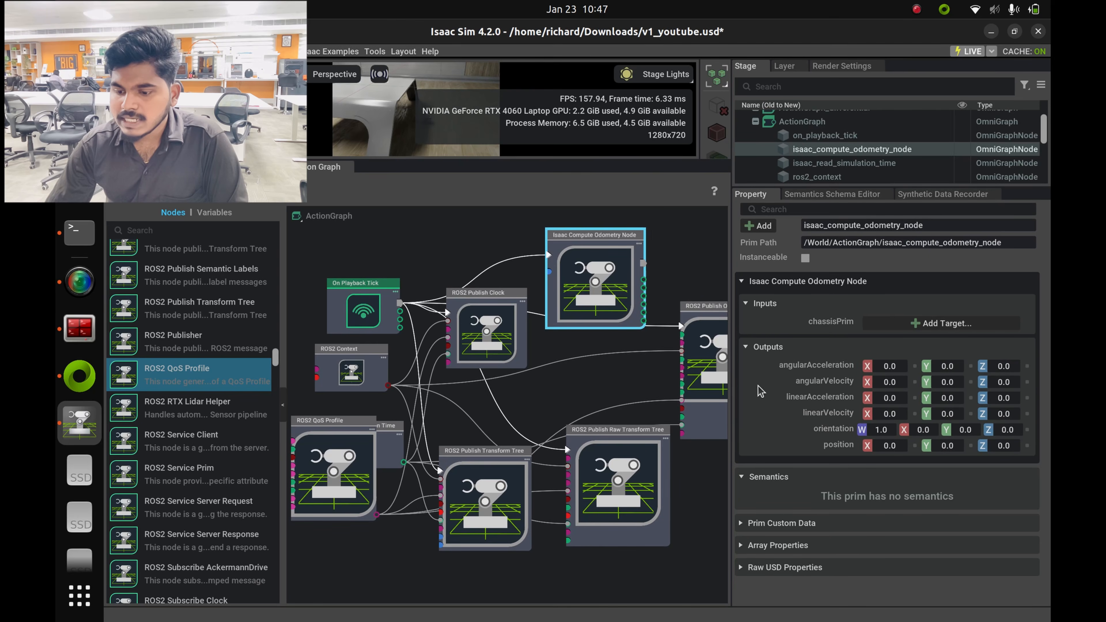
click(879, 327)
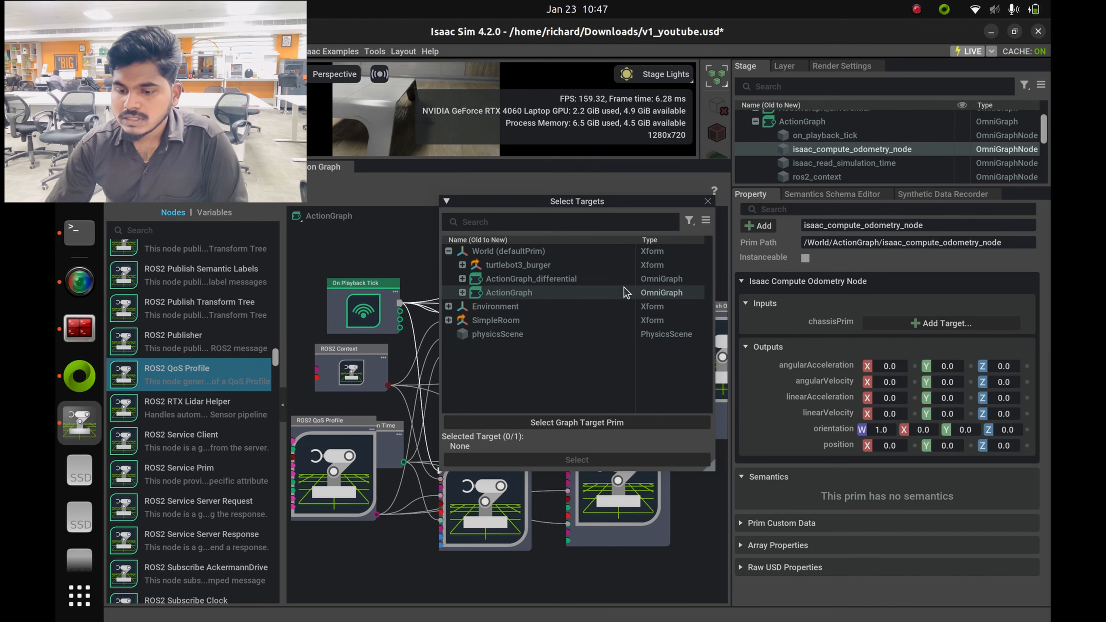
click(462, 265)
click(517, 306)
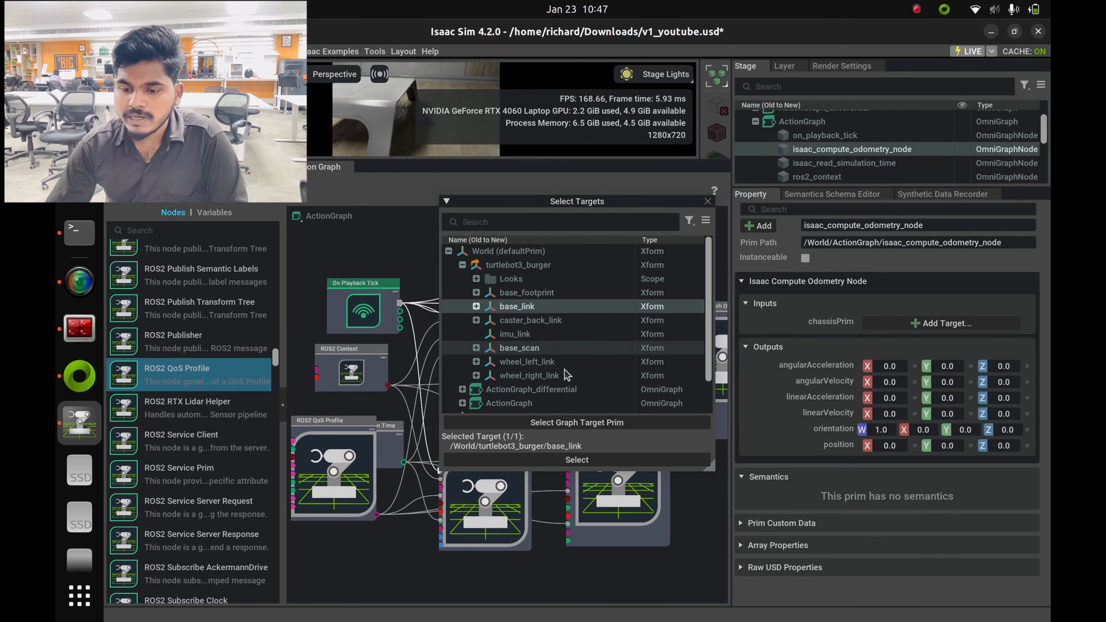
click(577, 459)
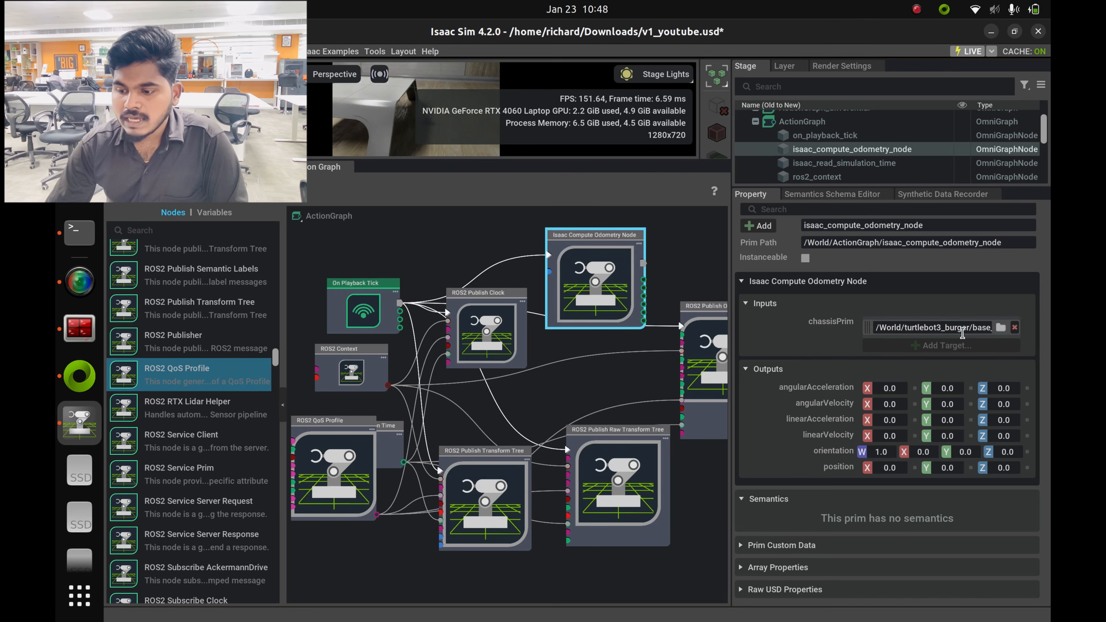
Examine the ROS2 Publish Odometry node's chassisFrameId, odomFrameId and topicName settings.
scroll(530, 358, down, 1)
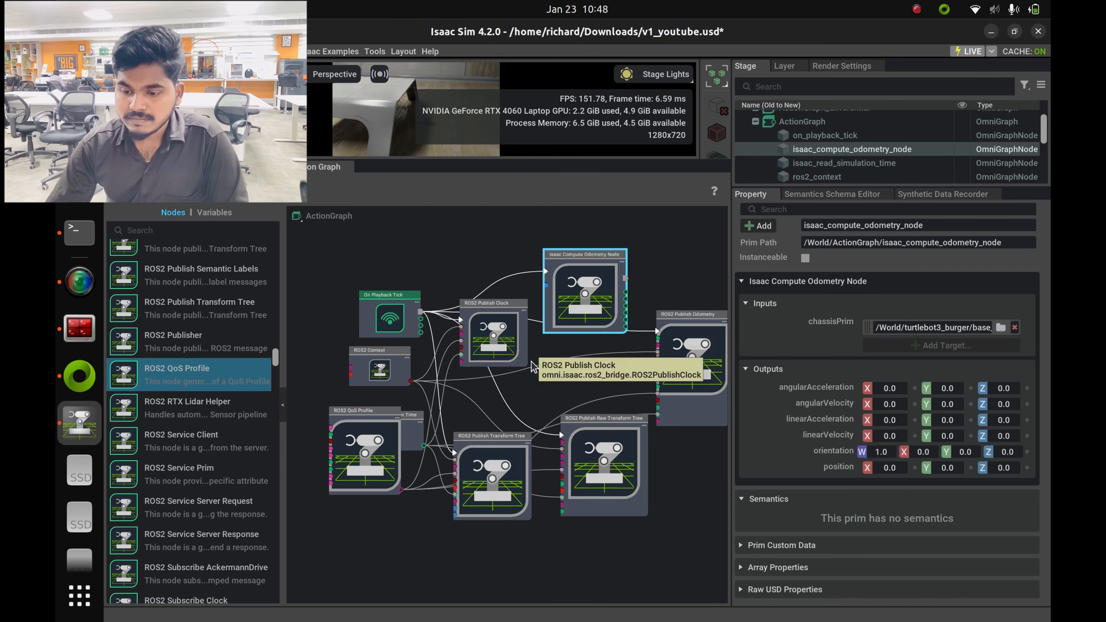
middle_drag(559, 366, 451, 352)
click(612, 361)
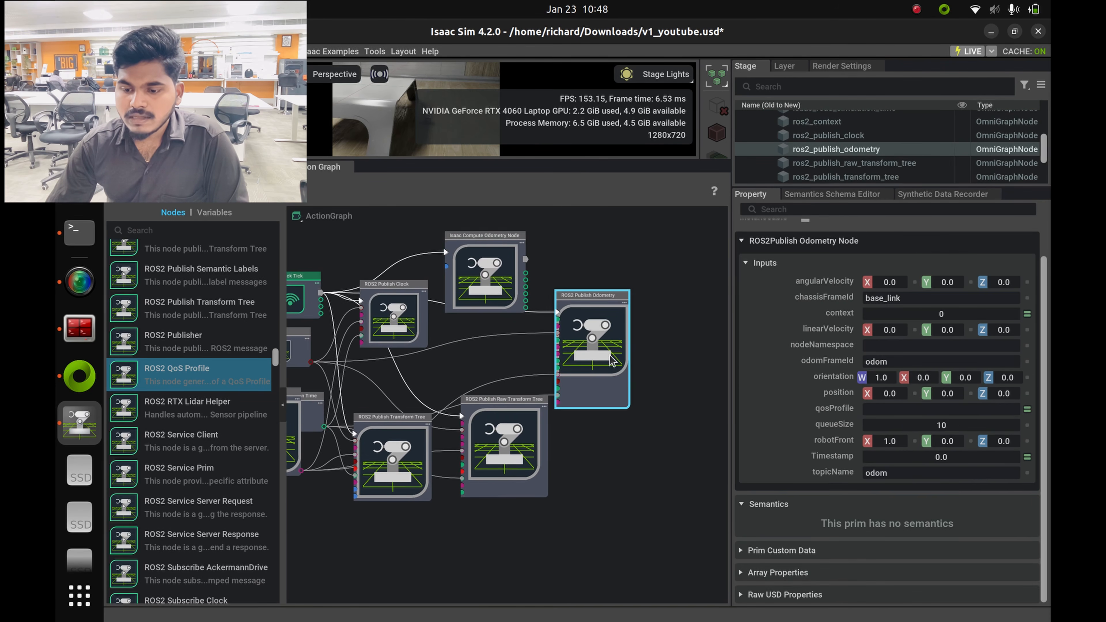
scroll(866, 436, up, 2)
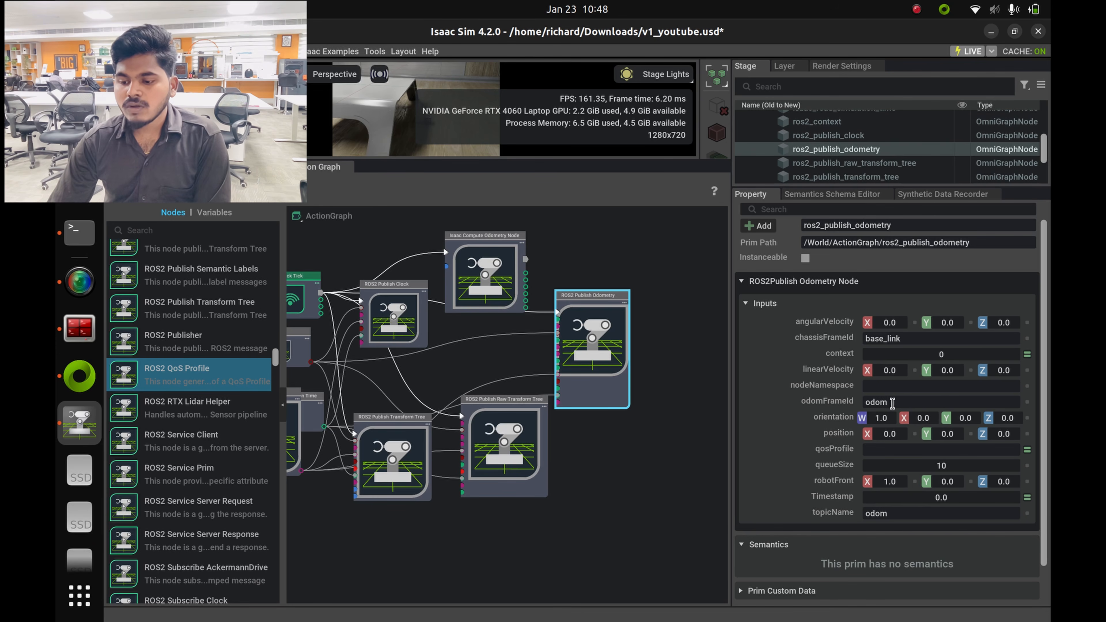
click(891, 402)
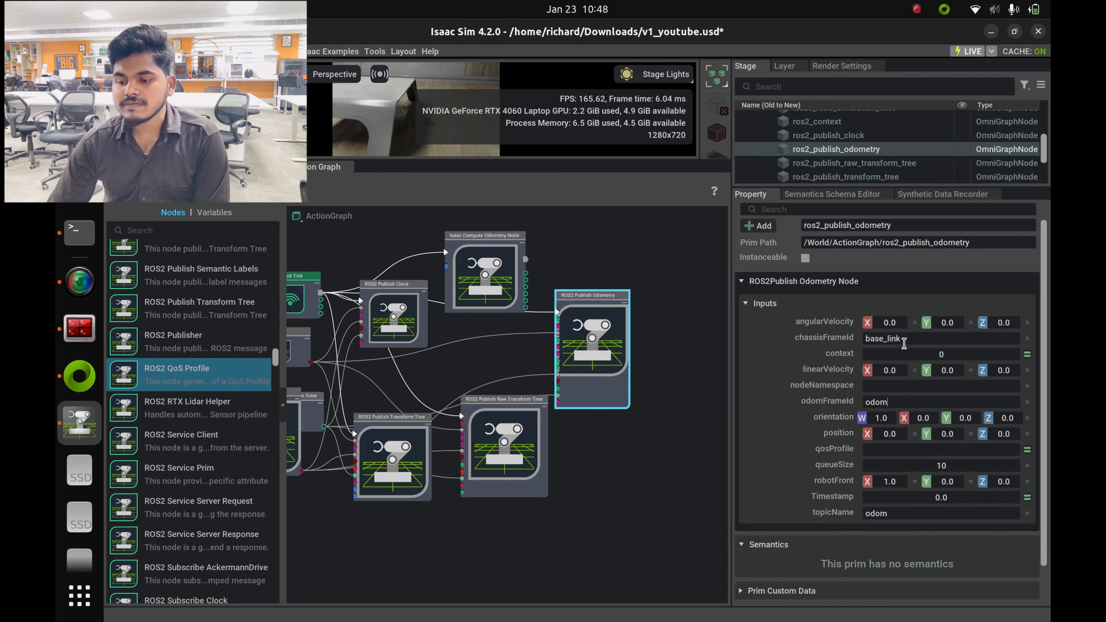
scroll(654, 445, down, 1)
Inspect the ROS2 Publish Raw Transform Tree node's frame IDs and move the node below ROS2 Publish Odometry.
click(547, 439)
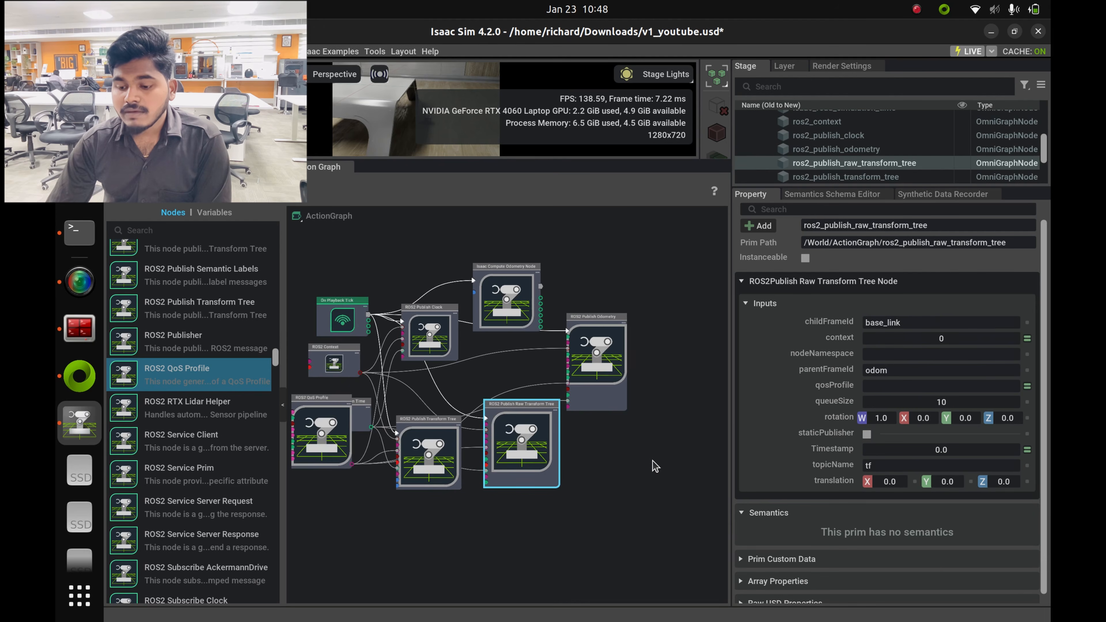
drag(538, 451, 579, 471)
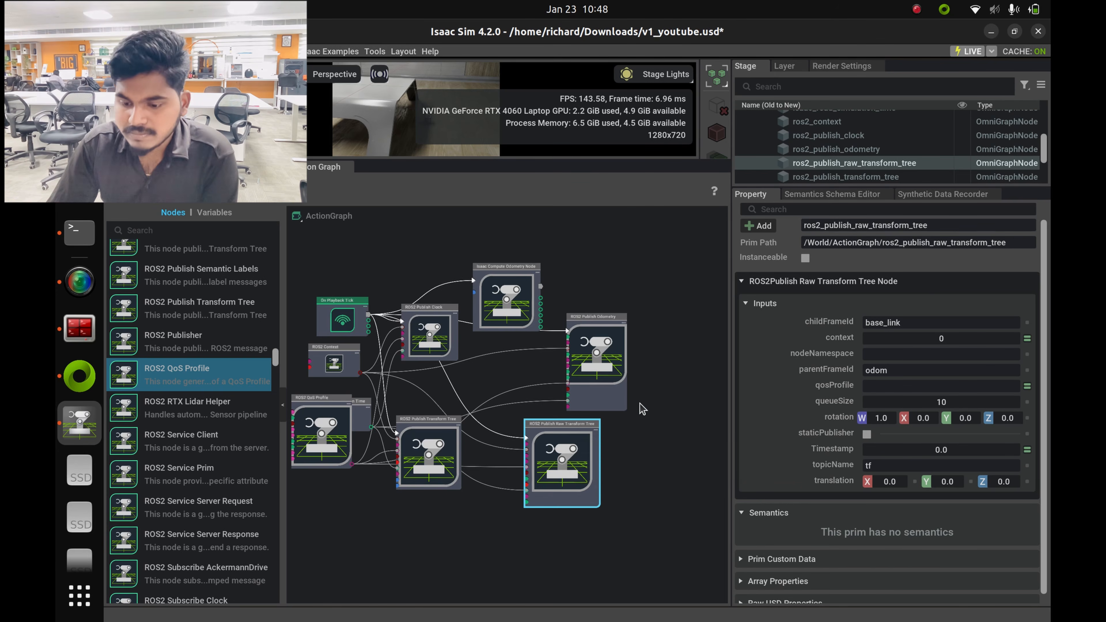
scroll(608, 392, up, 3)
middle_drag(669, 426, 678, 420)
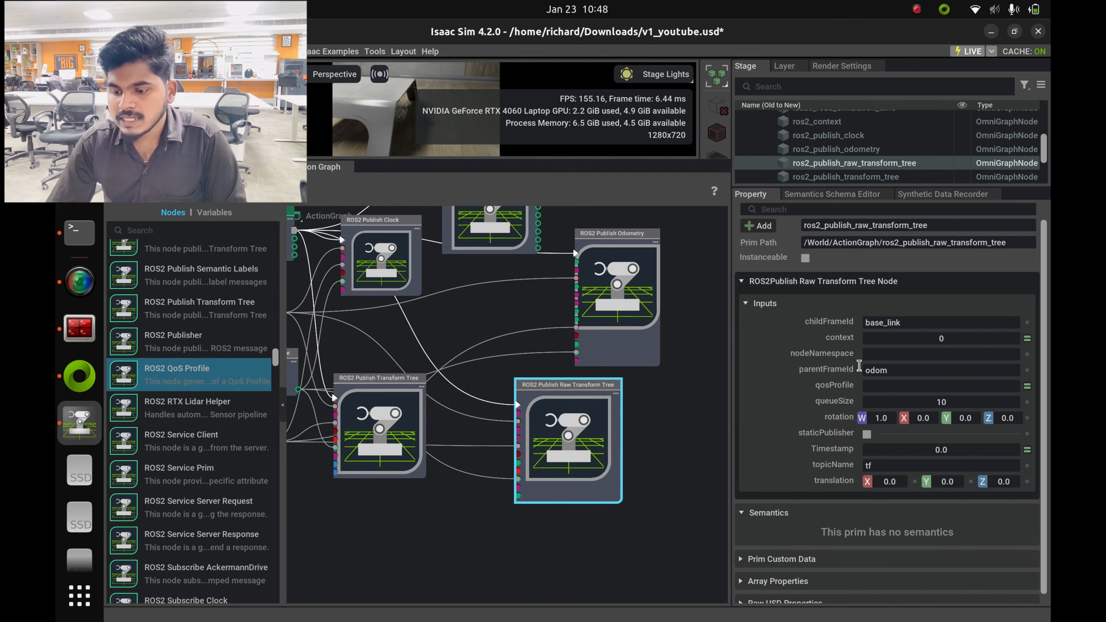
Set the ROS2 Publish Transform Tree node's parentPrim to /World/turtlebot3_burger/base_link.
click(417, 411)
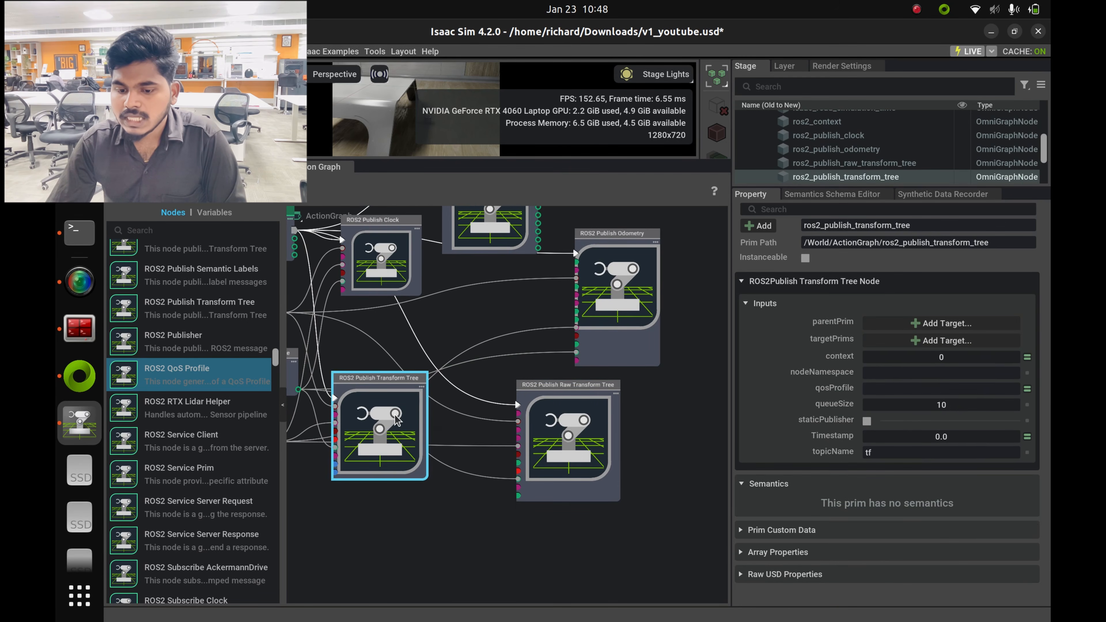
click(944, 323)
click(462, 265)
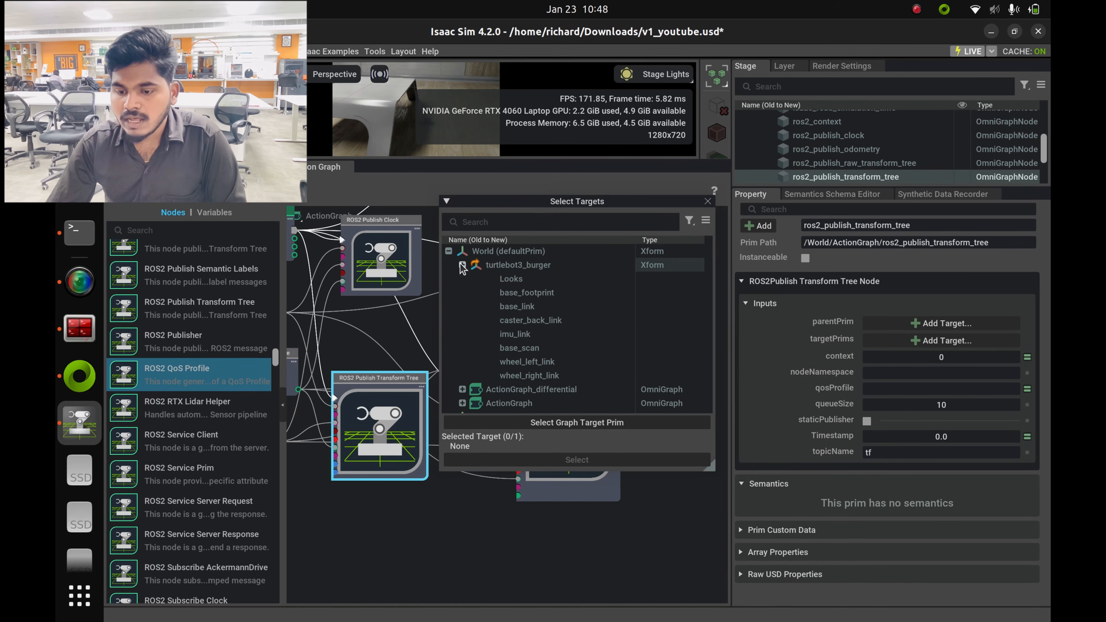
click(516, 307)
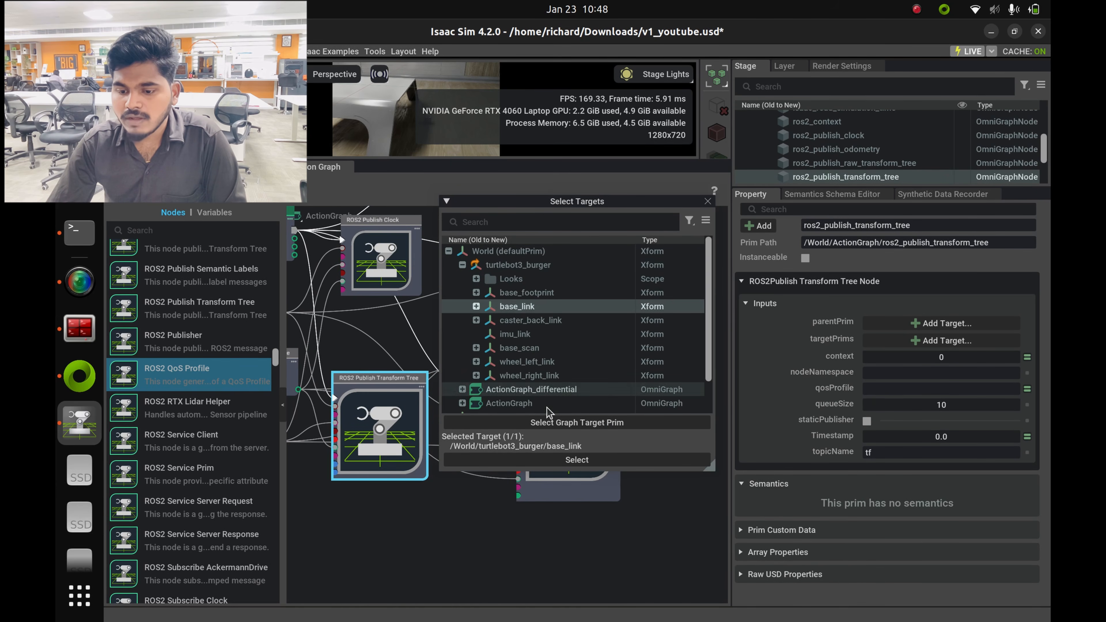
click(563, 460)
Add turtlebot3_burger's caster_back_link and imu_link to the ROS2 Publish Transform Tree node's targetPrims.
click(941, 365)
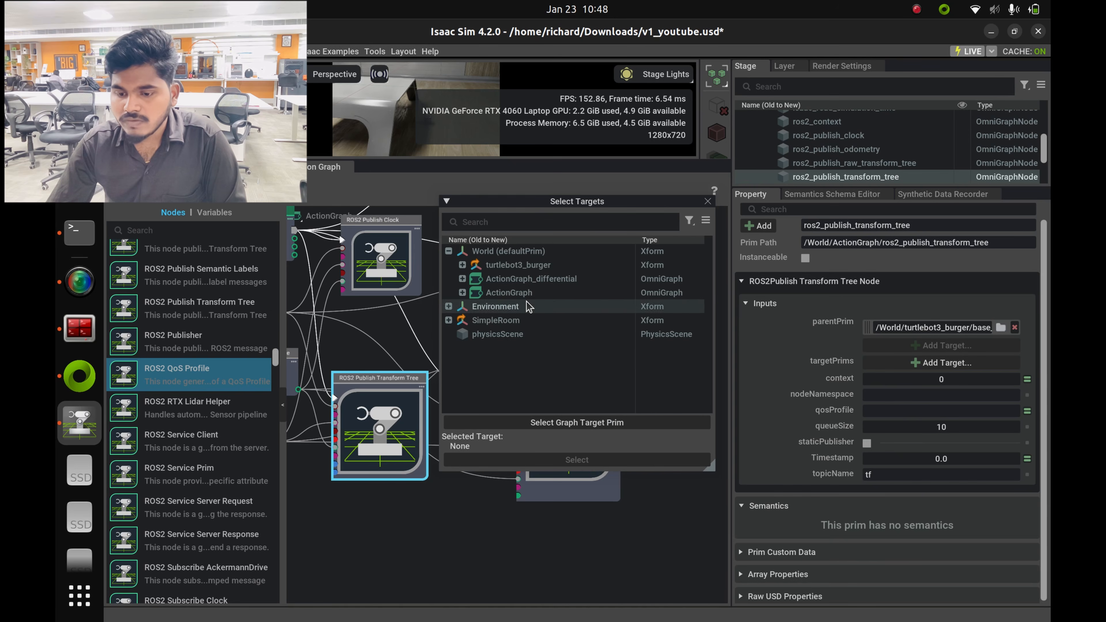
click(462, 265)
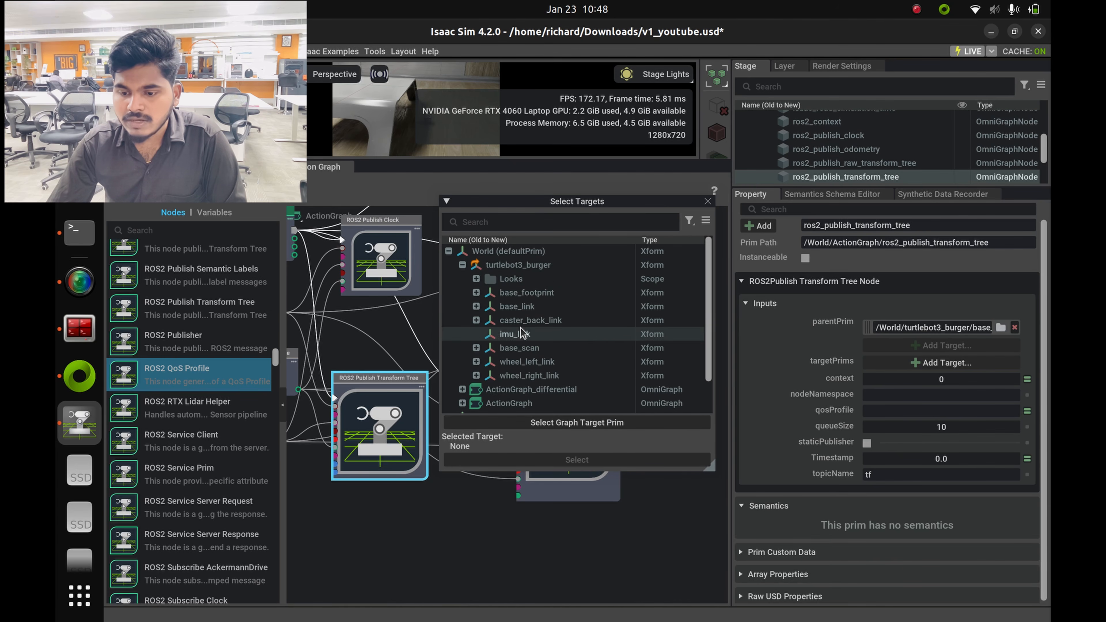
click(530, 321)
click(576, 460)
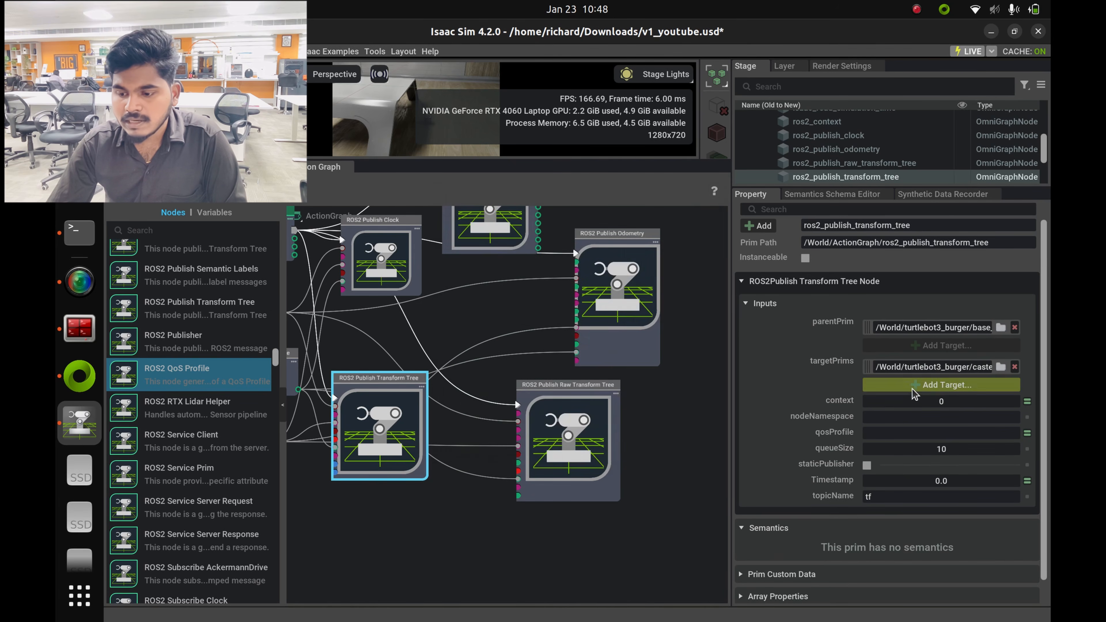
click(936, 385)
click(462, 265)
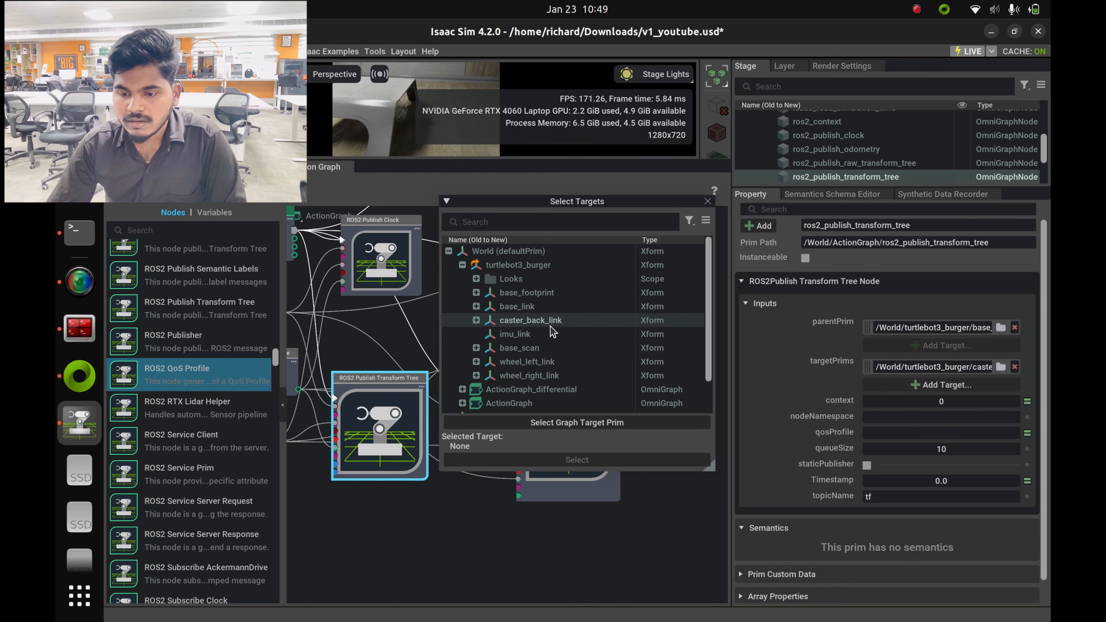
click(514, 334)
click(607, 461)
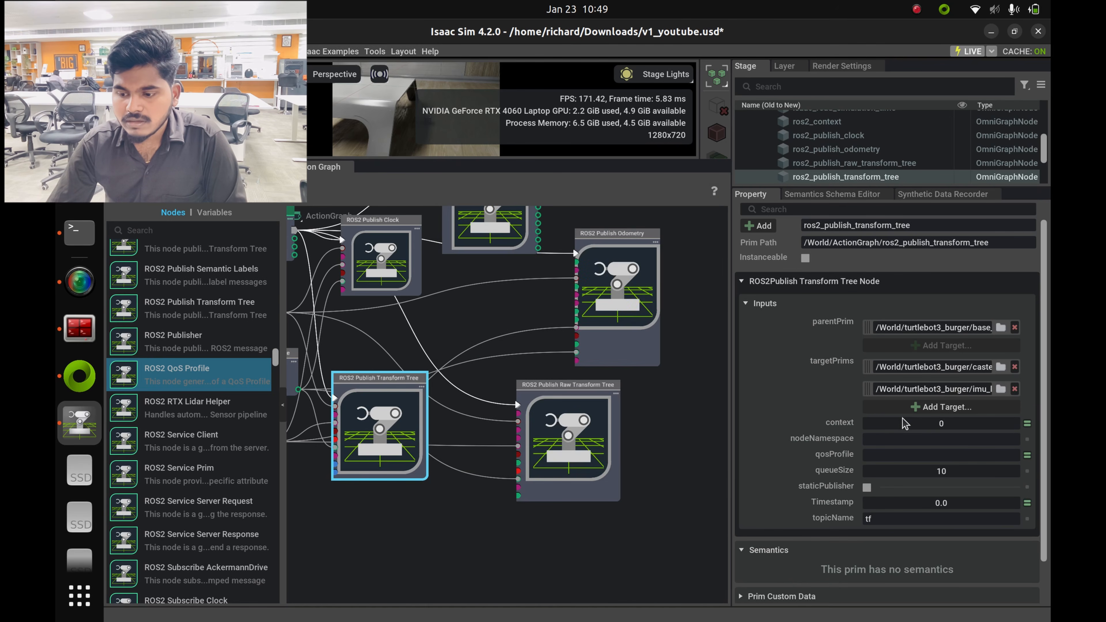
Add turtlebot3_burger's base_scan to the targetPrims and open the robot's link list for another target.
click(941, 407)
click(463, 265)
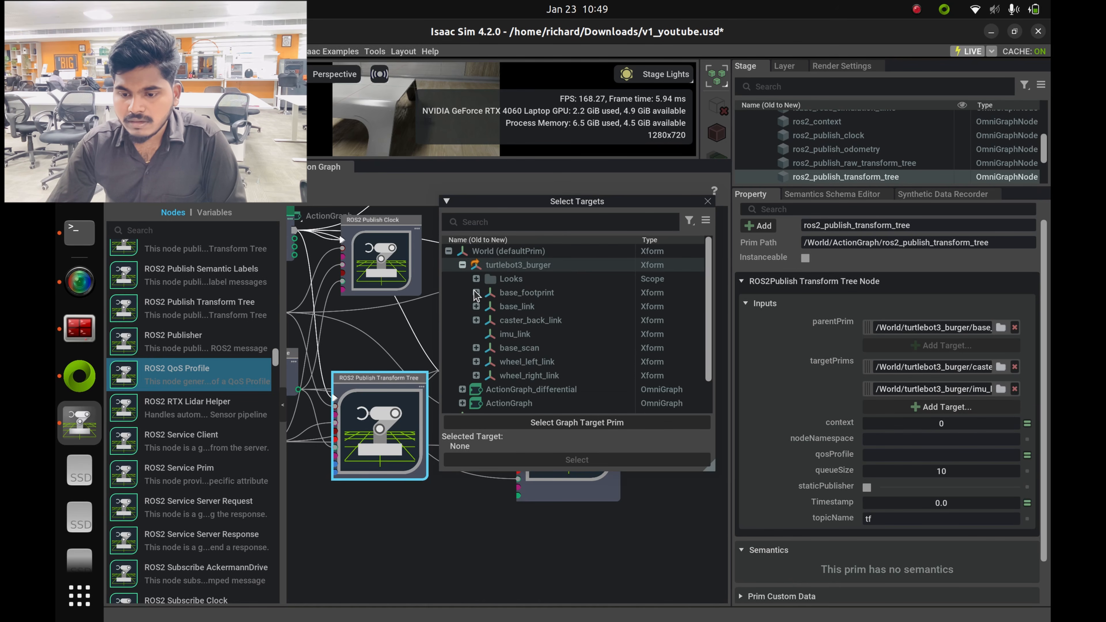
click(519, 347)
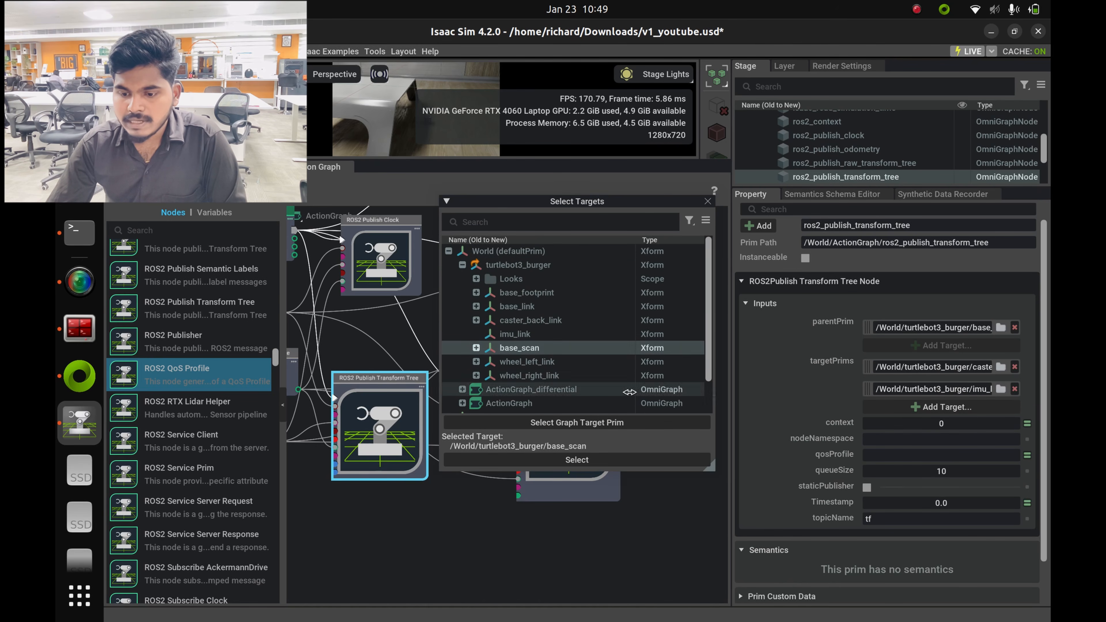
click(576, 460)
click(941, 429)
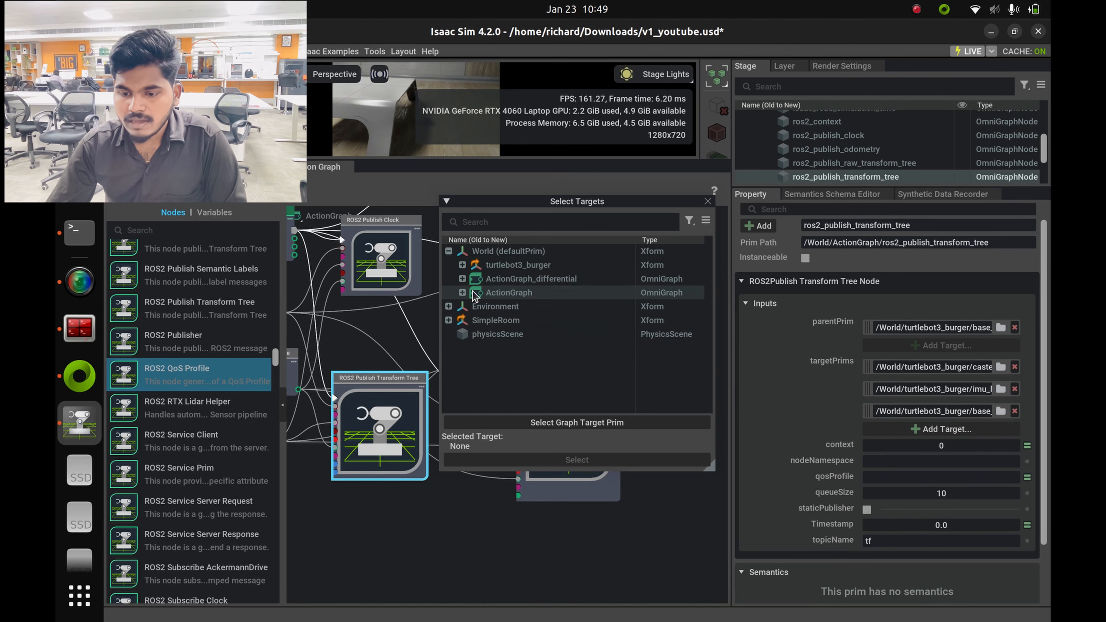
click(462, 265)
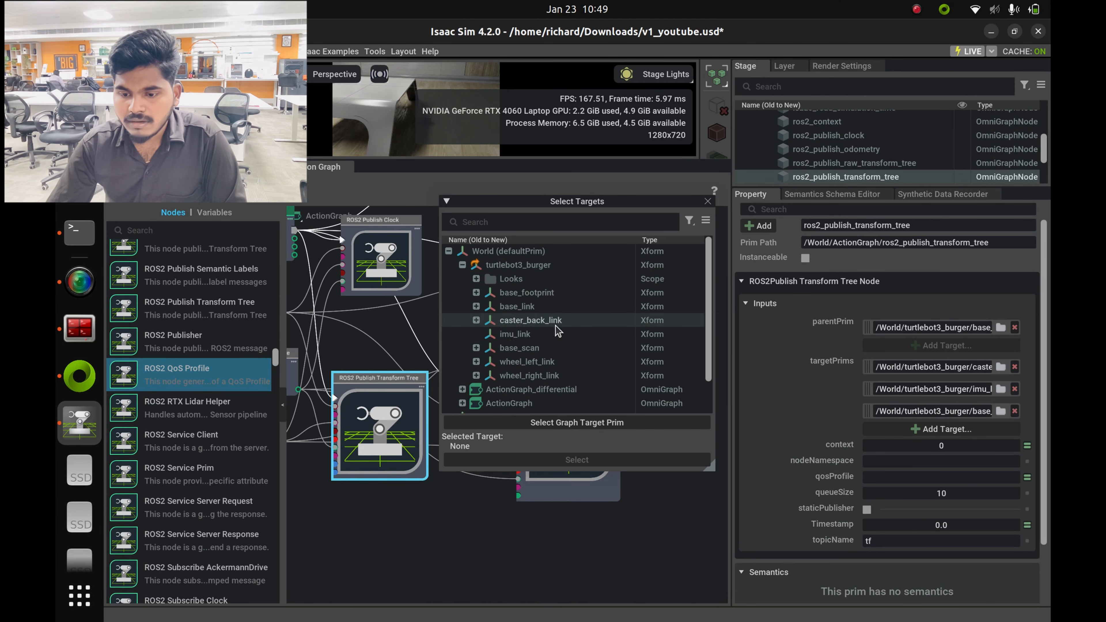
Add wheel_left_link and wheel_right_link of turtlebot3_burger to the targetPrims of the ROS2 Publish Transform Tree node.
click(527, 361)
click(576, 460)
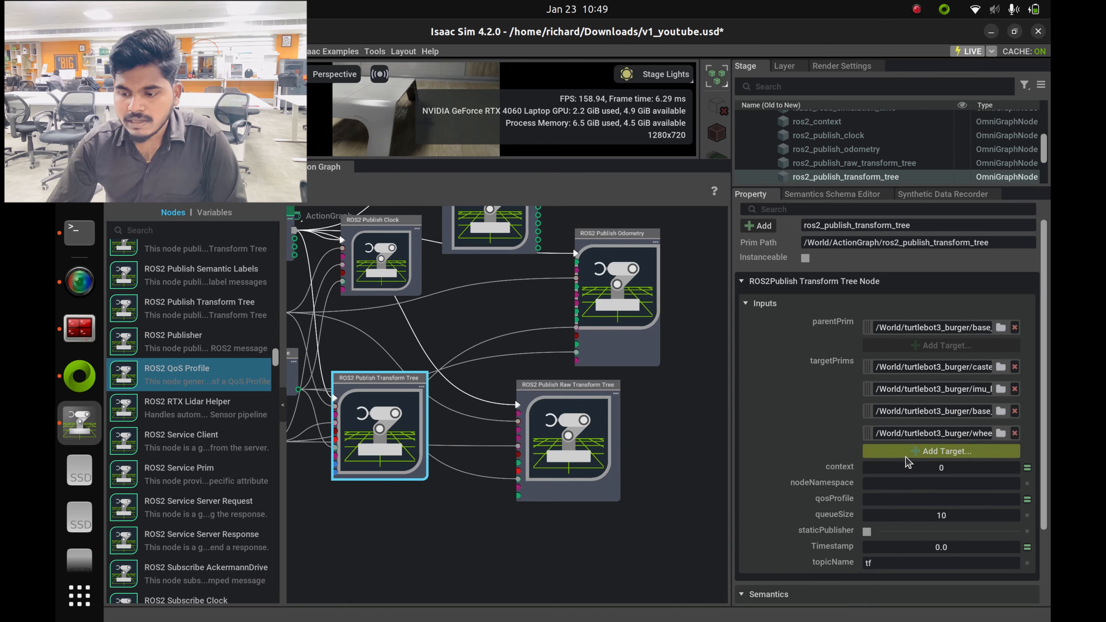
click(940, 451)
click(462, 265)
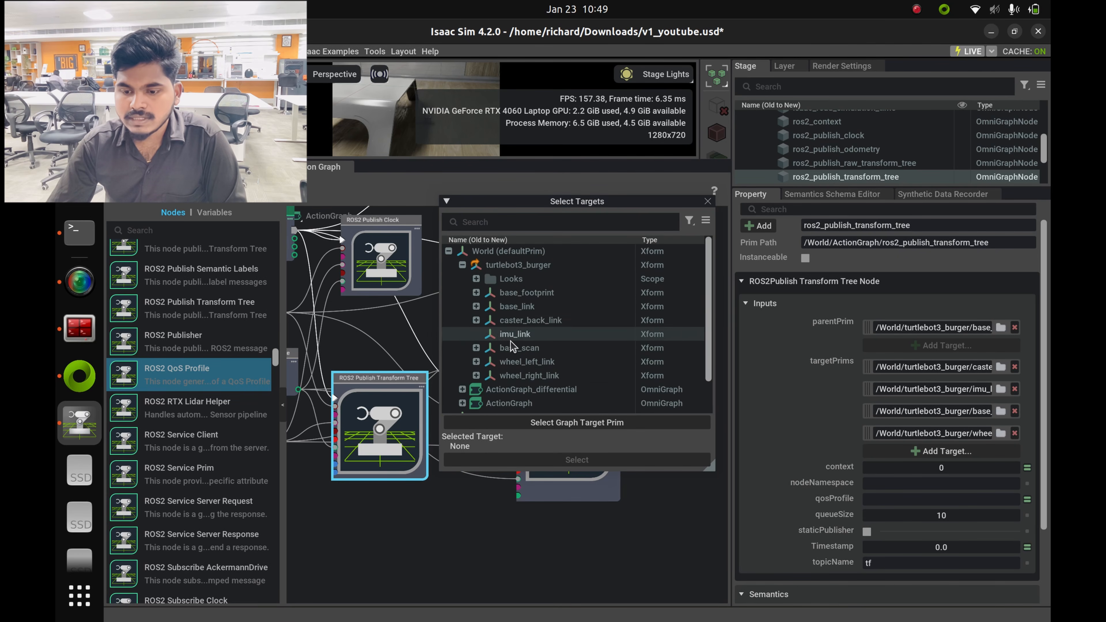
click(527, 375)
click(577, 460)
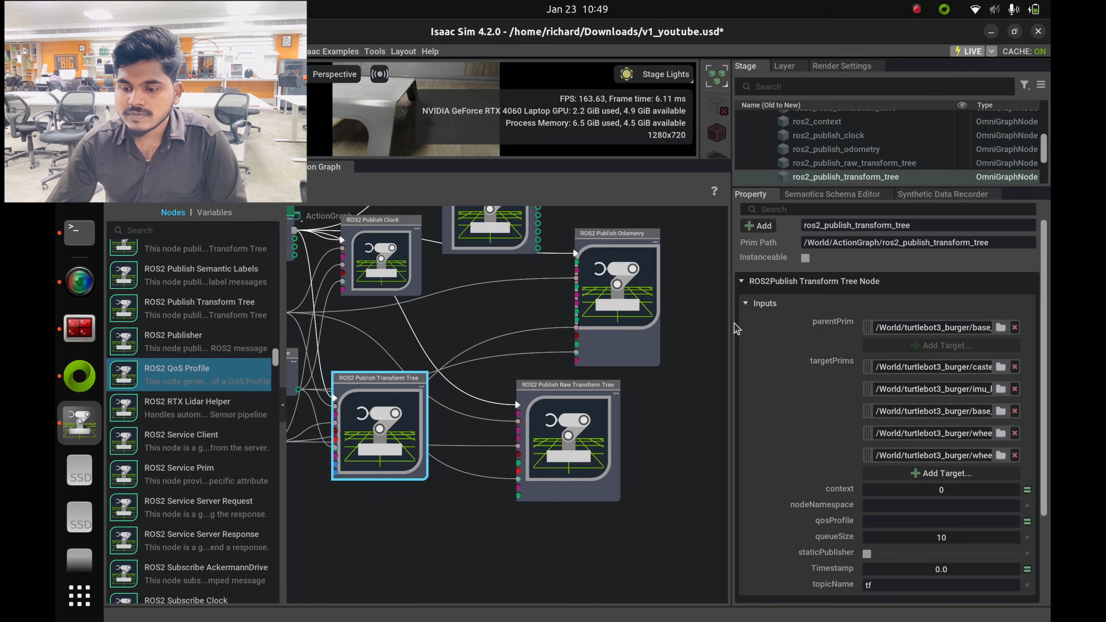
Widen the graph area by narrowing the property area, and collapse the ActionGraph entry in the stage tree.
drag(730, 327, 781, 325)
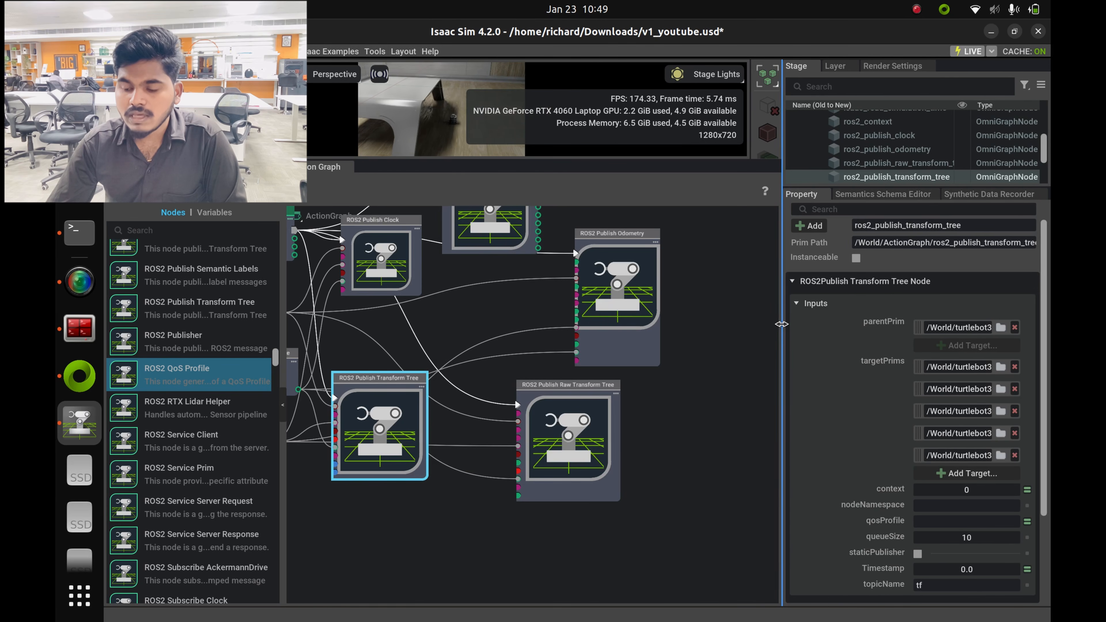
scroll(814, 167, up, 5)
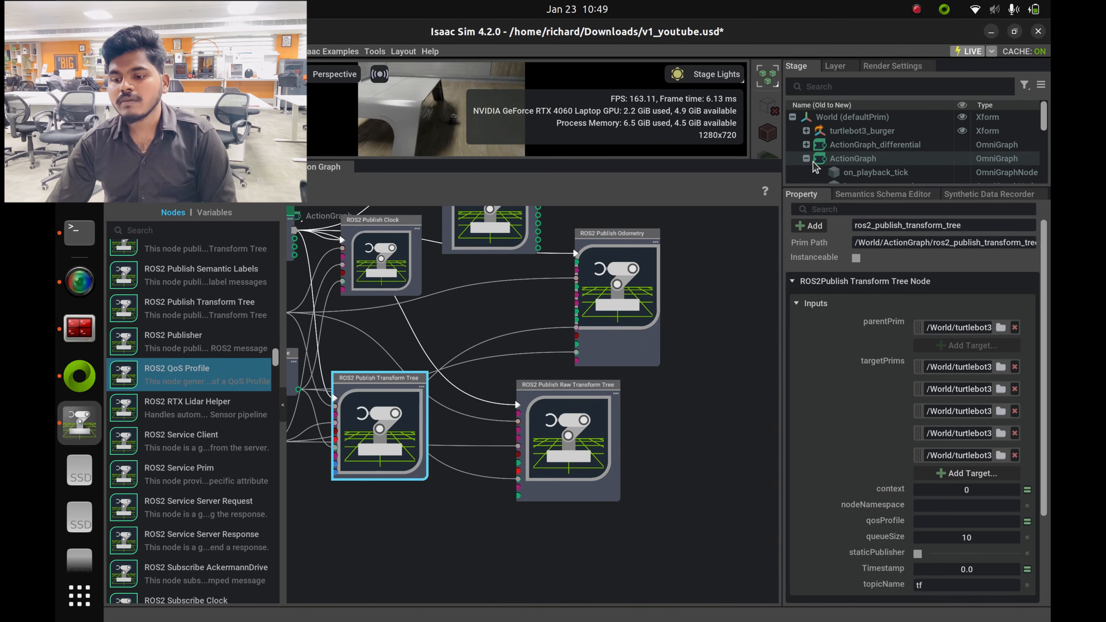
click(806, 159)
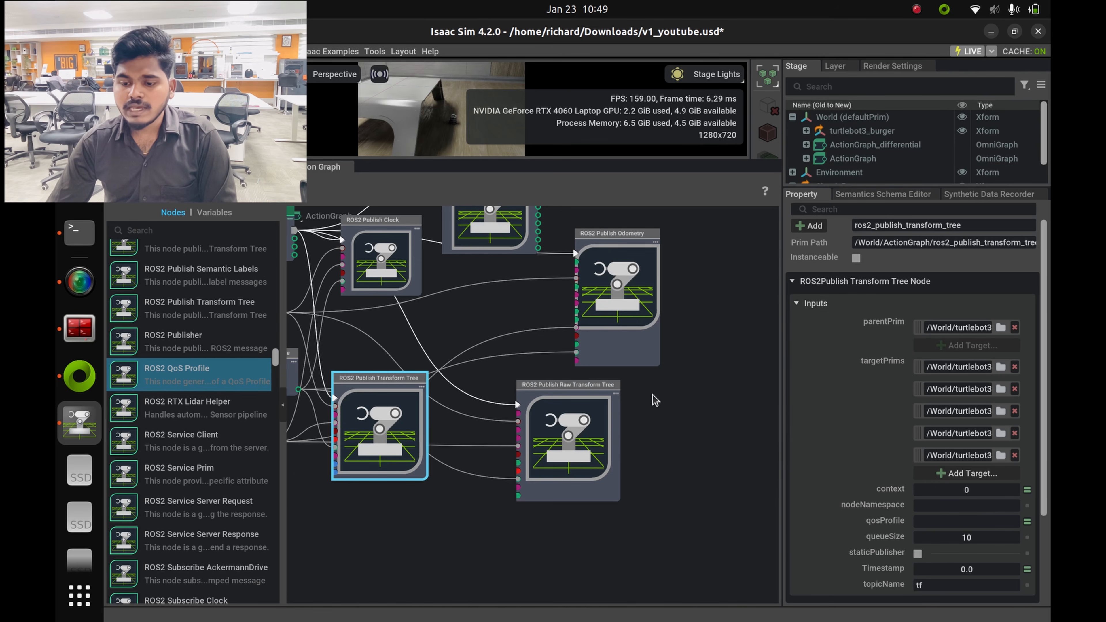
Reposition the ROS2 Publish Transform Tree and ROS2 Publish Raw Transform Tree nodes slightly higher in the graph.
scroll(619, 374, up, 5)
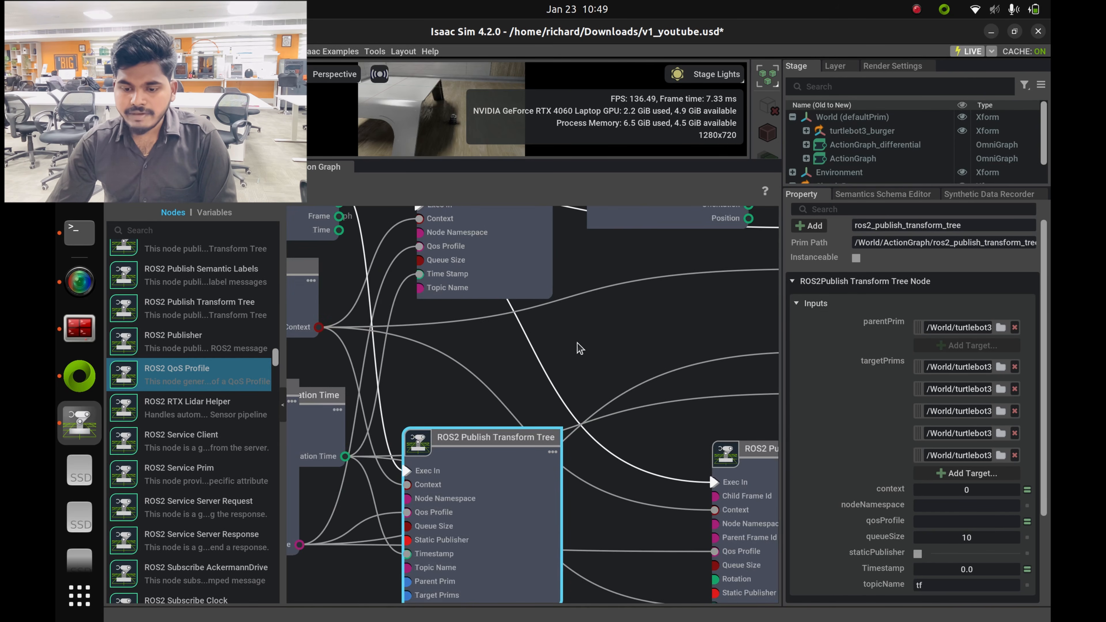
scroll(501, 421, down, 3)
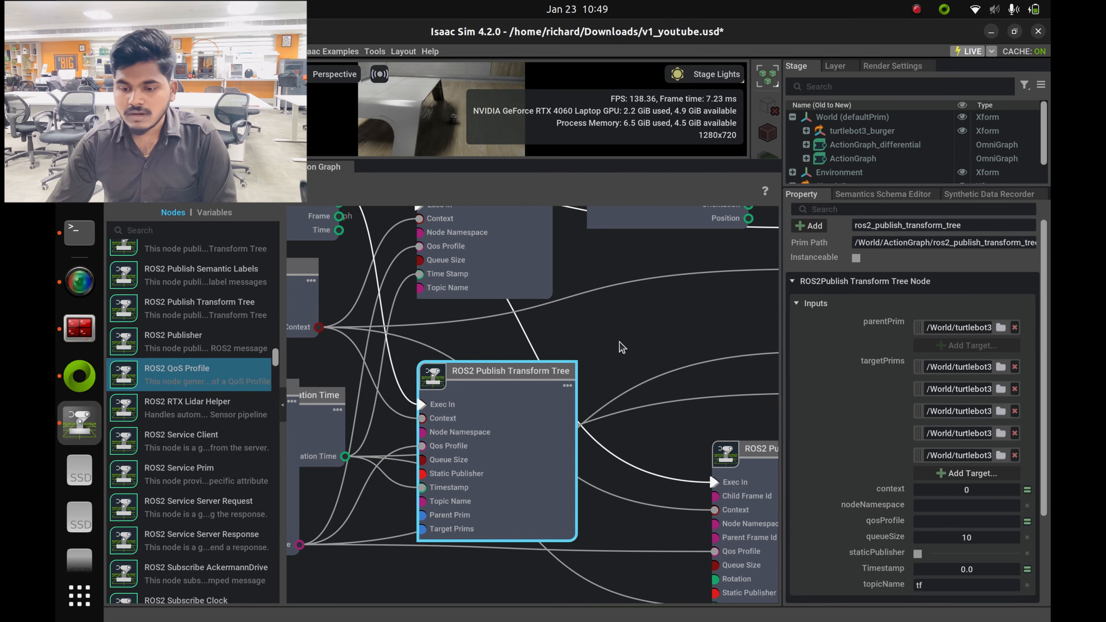
middle_drag(667, 418, 616, 369)
drag(757, 469, 711, 419)
scroll(524, 284, up, 2)
scroll(524, 284, down, 3)
middle_drag(558, 289, 542, 383)
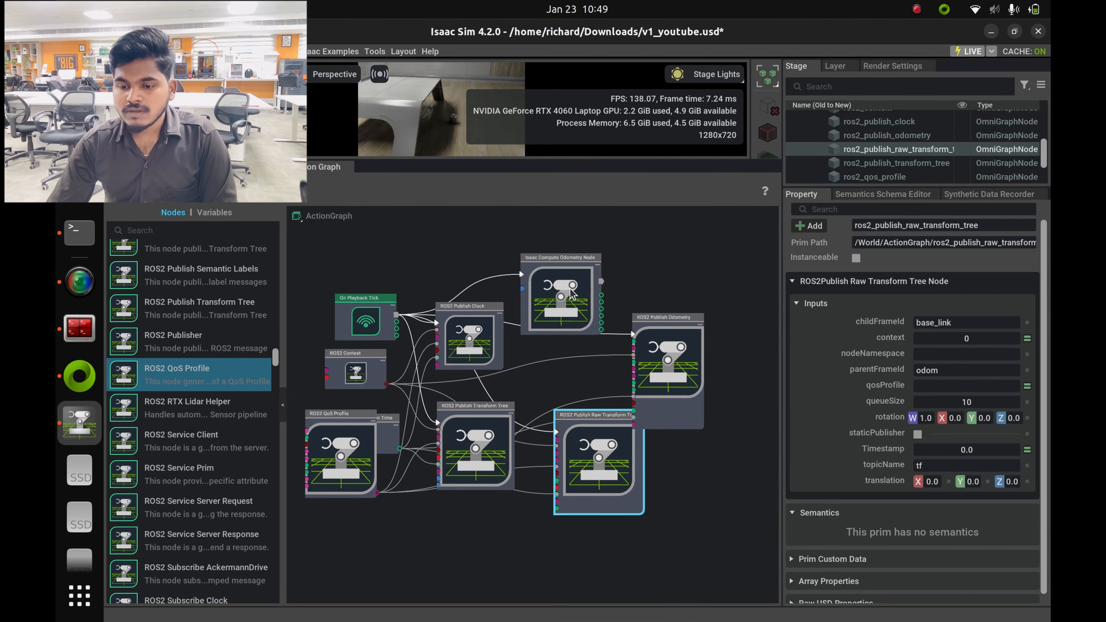
Examine the properties of the Isaac Compute Odometry and ROS2 Publish Odometry nodes and their connections.
click(563, 294)
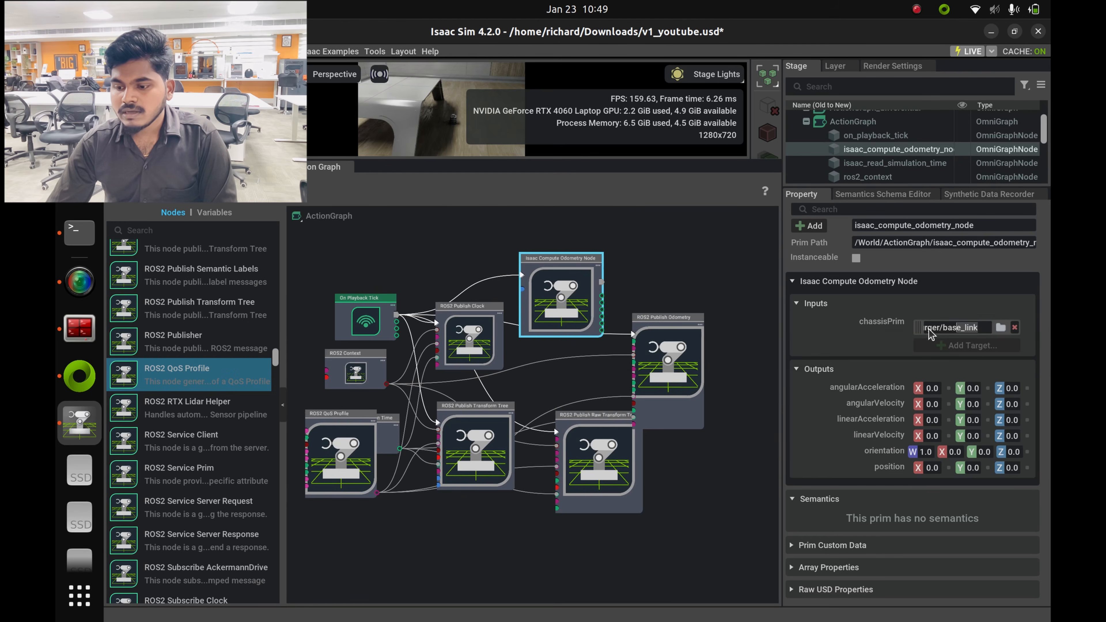
click(661, 352)
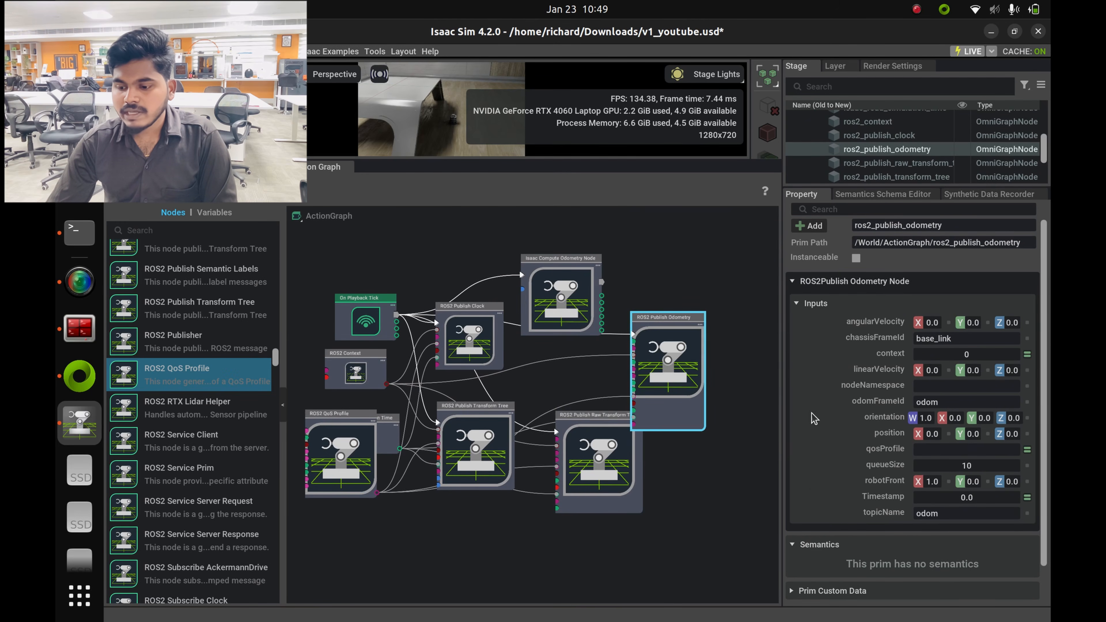
scroll(518, 348, up, 3)
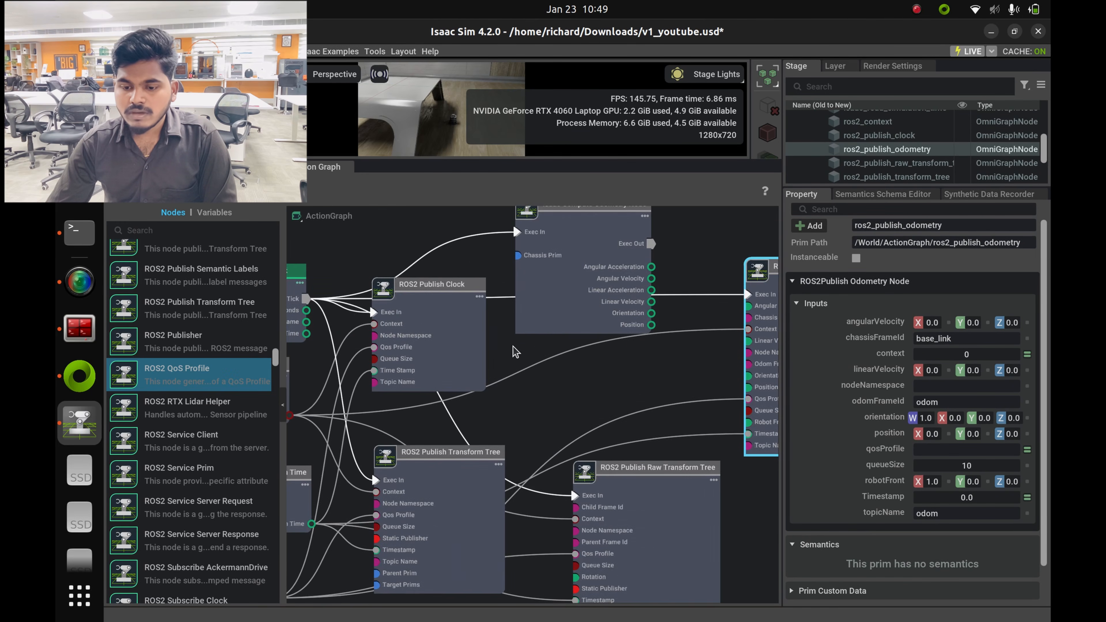
scroll(542, 414, down, 4)
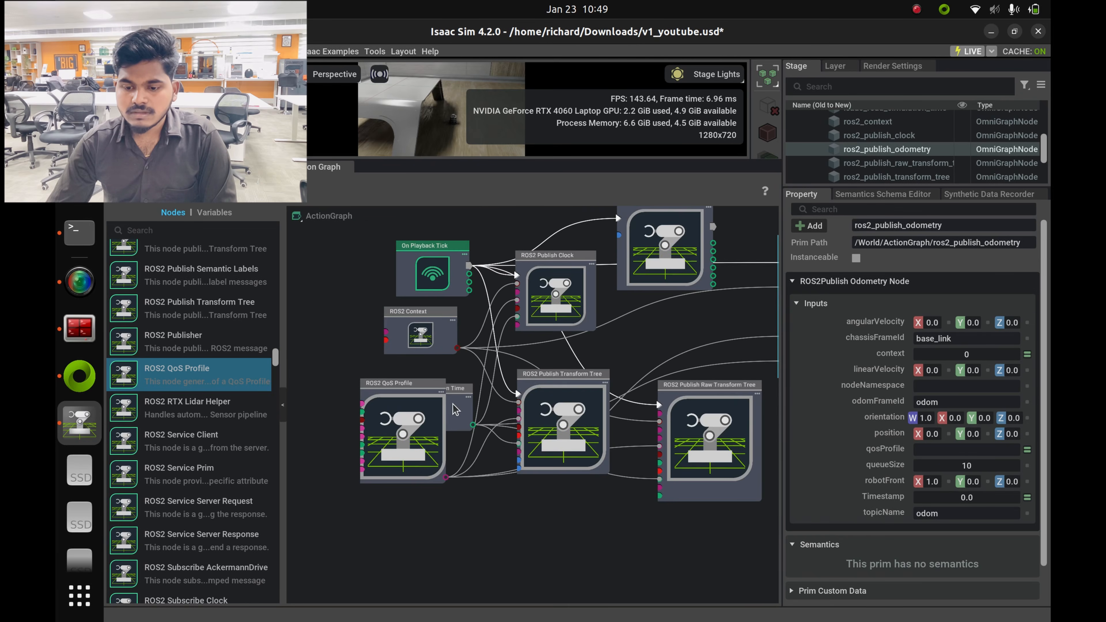
Move the overlapping Isaac Read Simulation Time and ROS2 QoS Profile nodes apart in the graph.
mouse_move(455, 408)
mouse_down()
mouse_move(475, 359)
mouse_move(461, 392)
mouse_up()
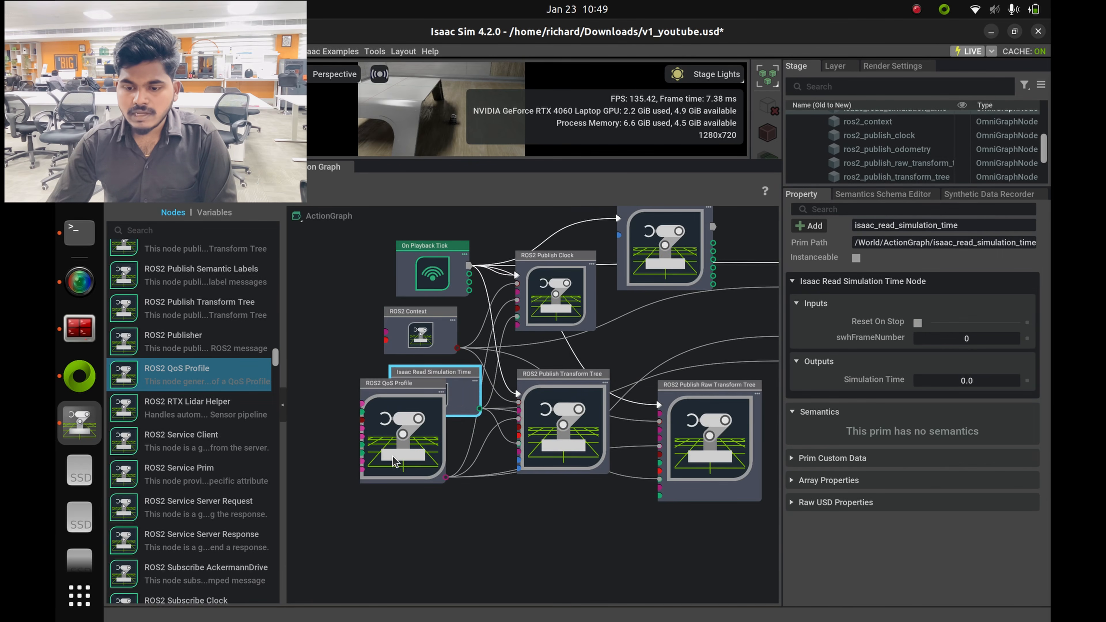
drag(393, 458, 395, 486)
middle_drag(625, 360, 580, 372)
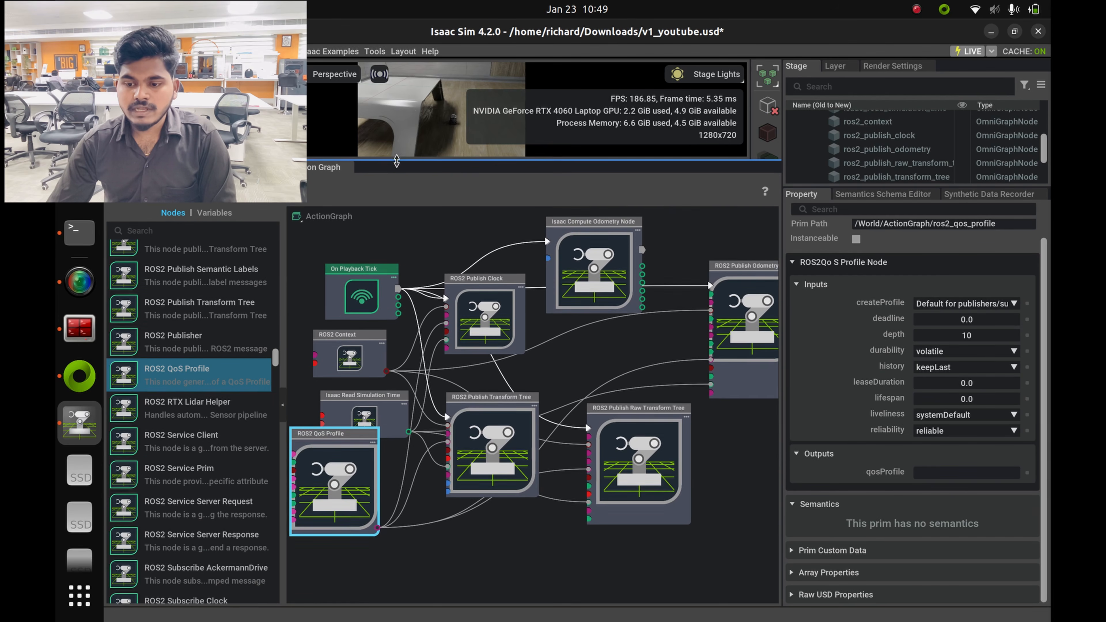
Enlarge the 3D viewport above the action graph and start the simulation.
drag(394, 158, 395, 328)
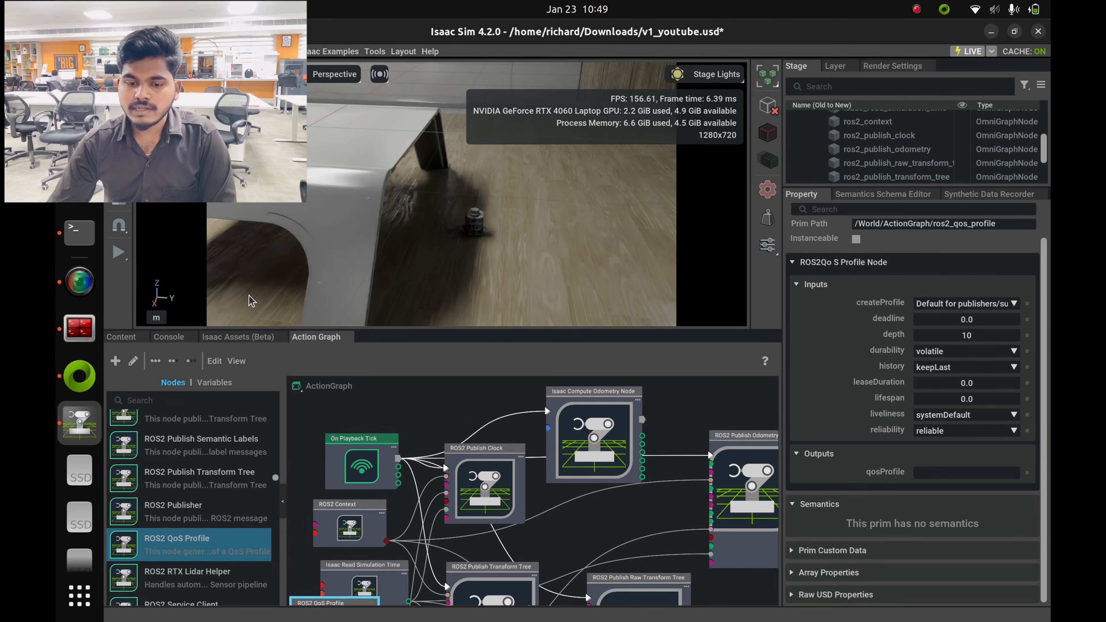
click(116, 252)
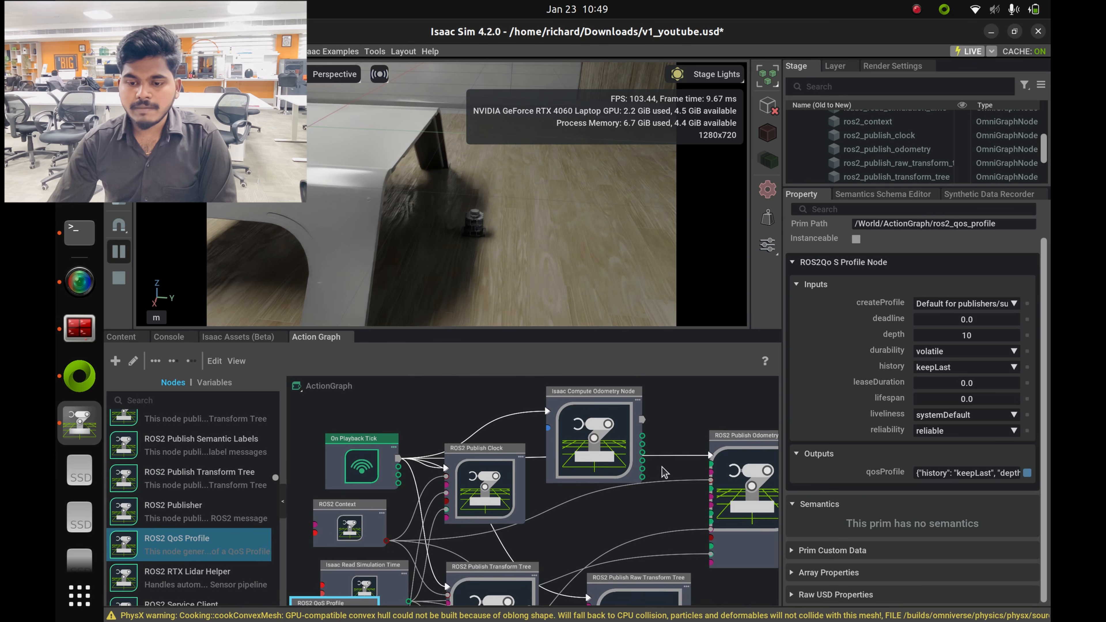
Switch to the terminal and list the active ROS 2 topics with "ros2 topic list".
click(79, 232)
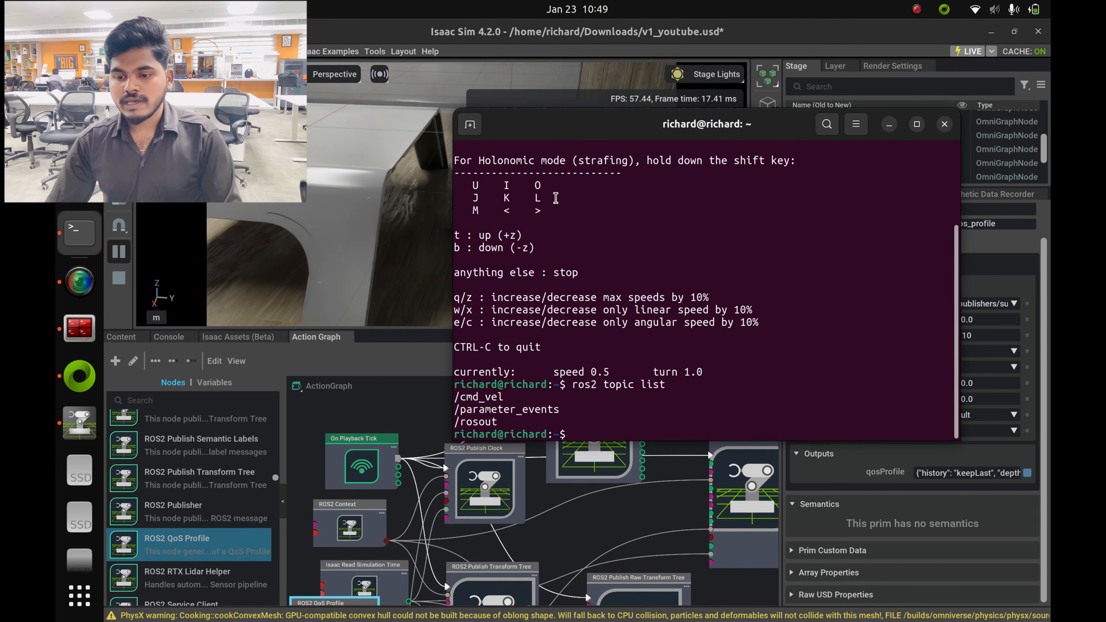
text(ros2 to)
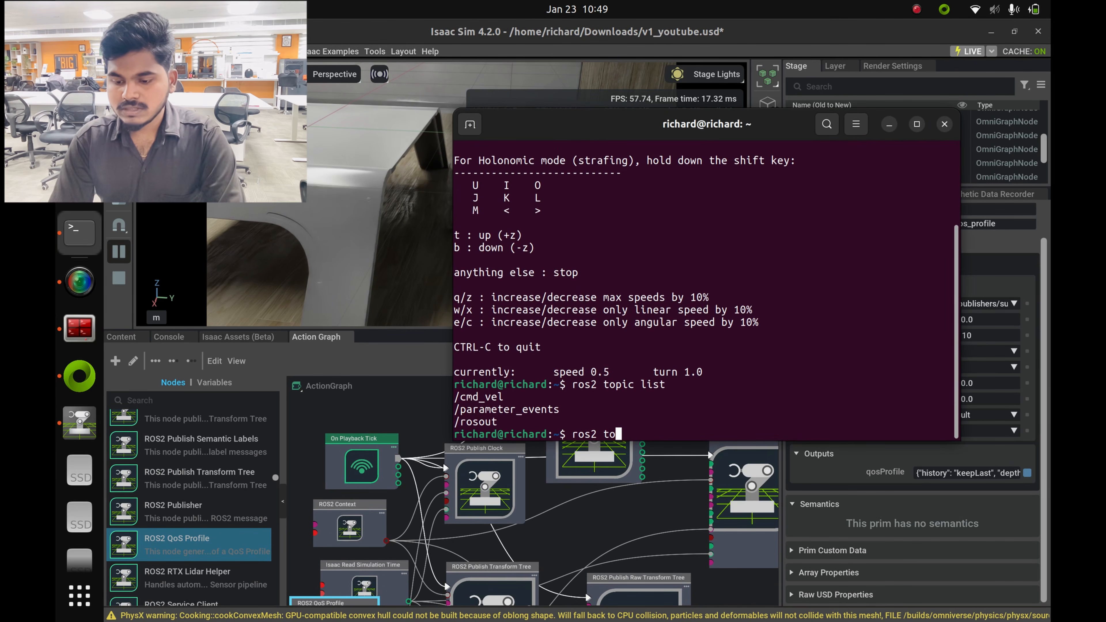
text(pic list)
key(Return)
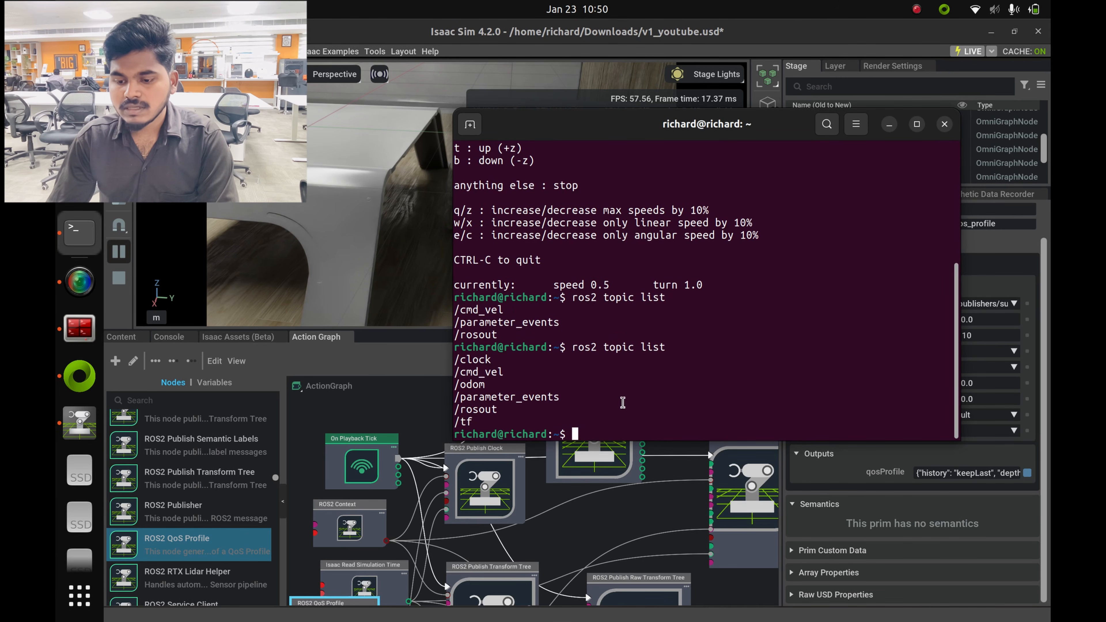
Launch rqt from the terminal and refresh its TF tree.
text(rqt)
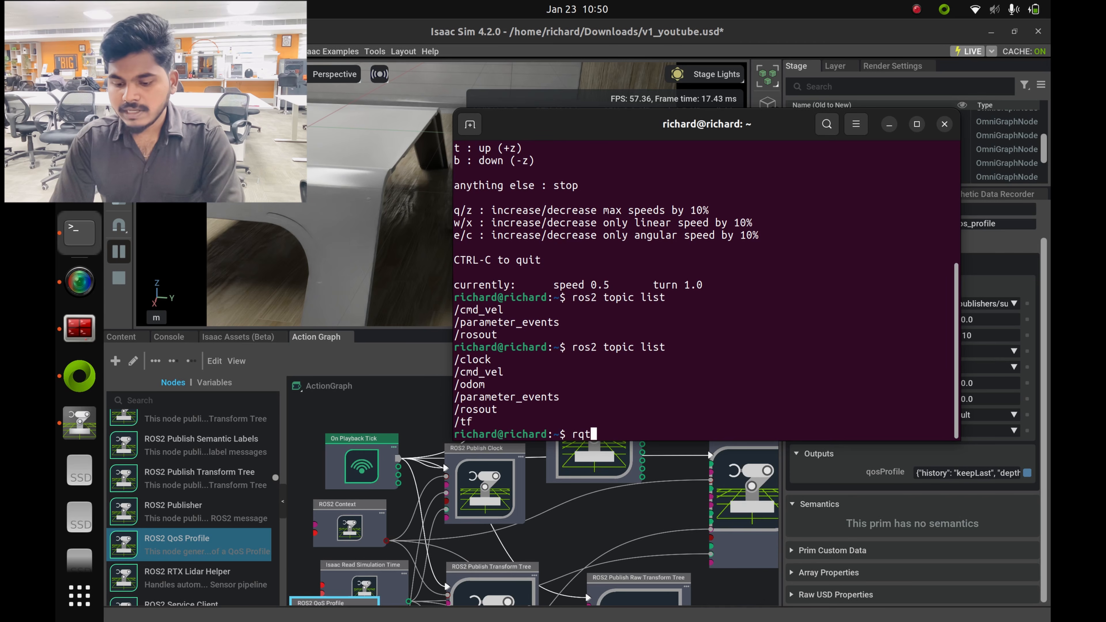
key(Return)
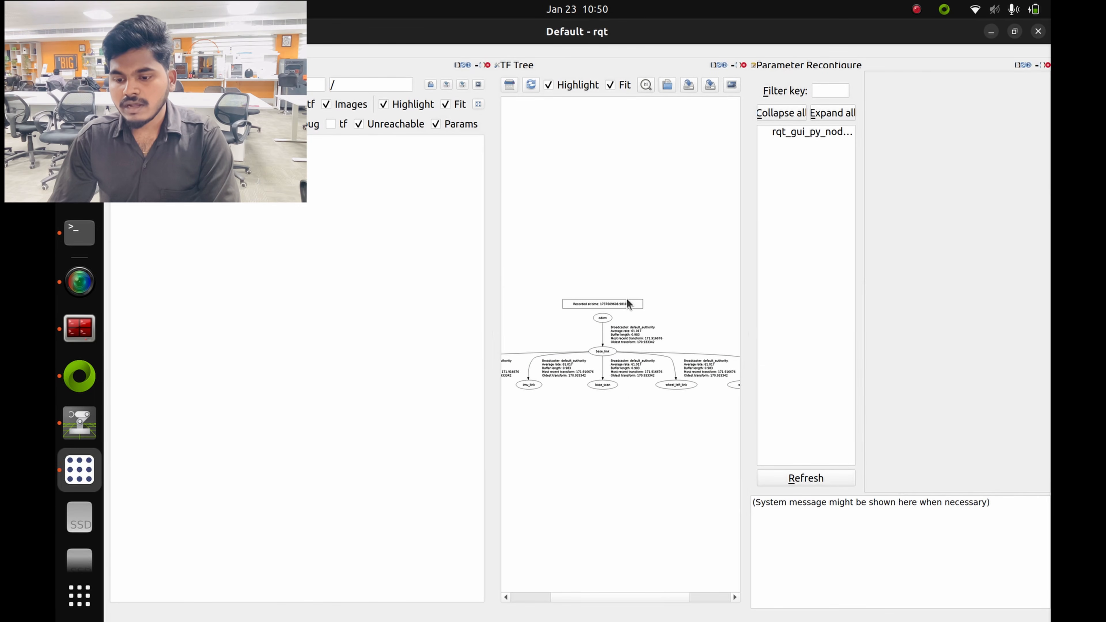
click(531, 86)
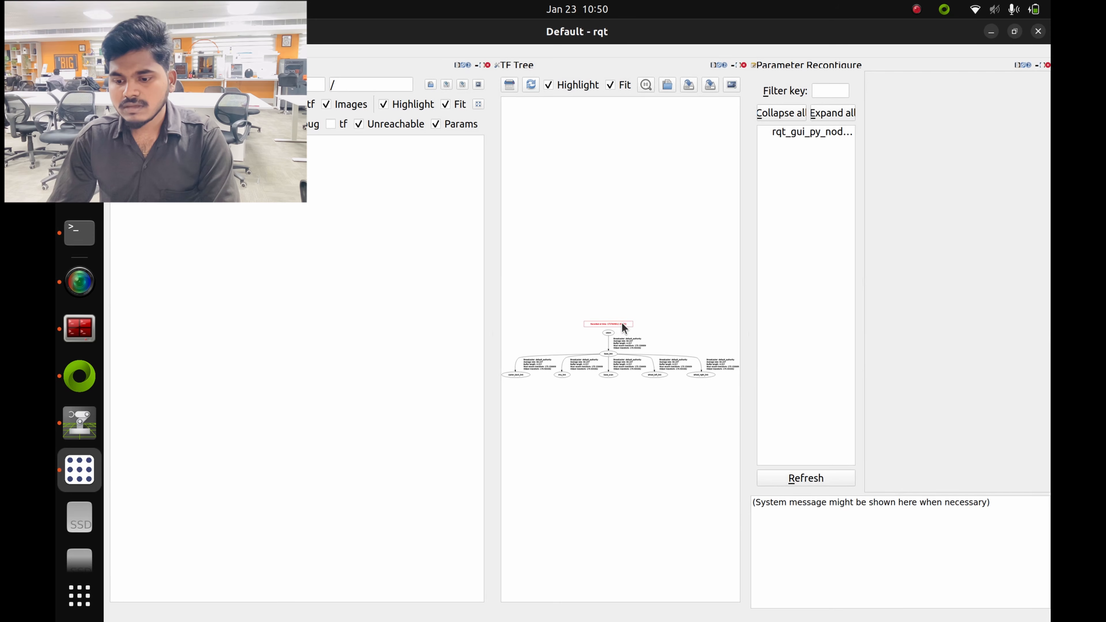
Examine the TF tree from odom through base_link to the robot's links, refreshing it once more.
scroll(626, 328, up, 4)
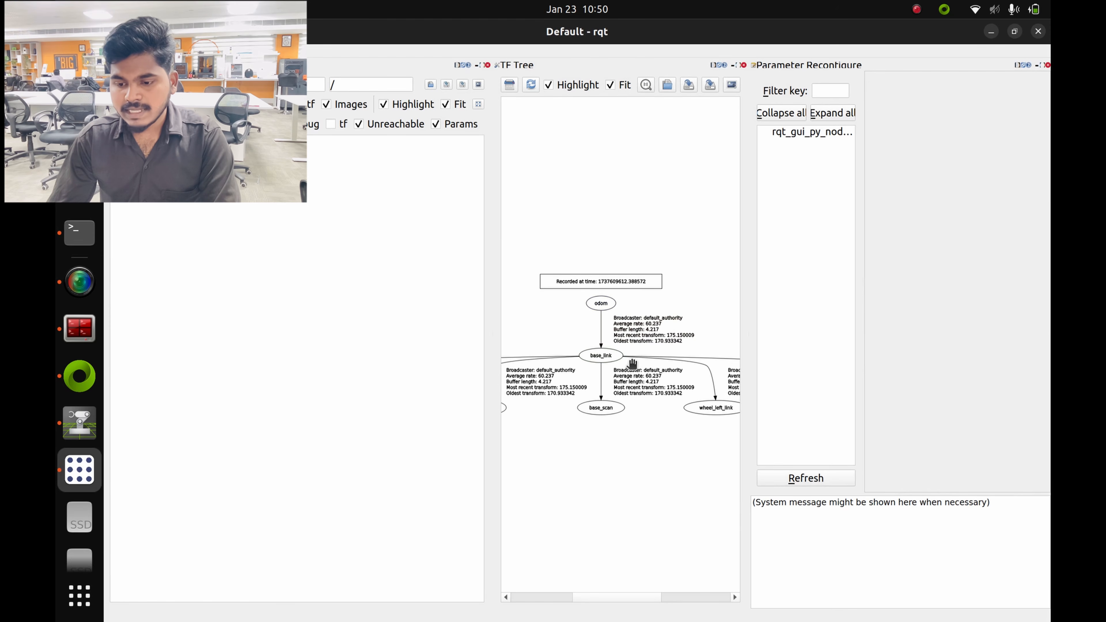
drag(692, 443, 725, 495)
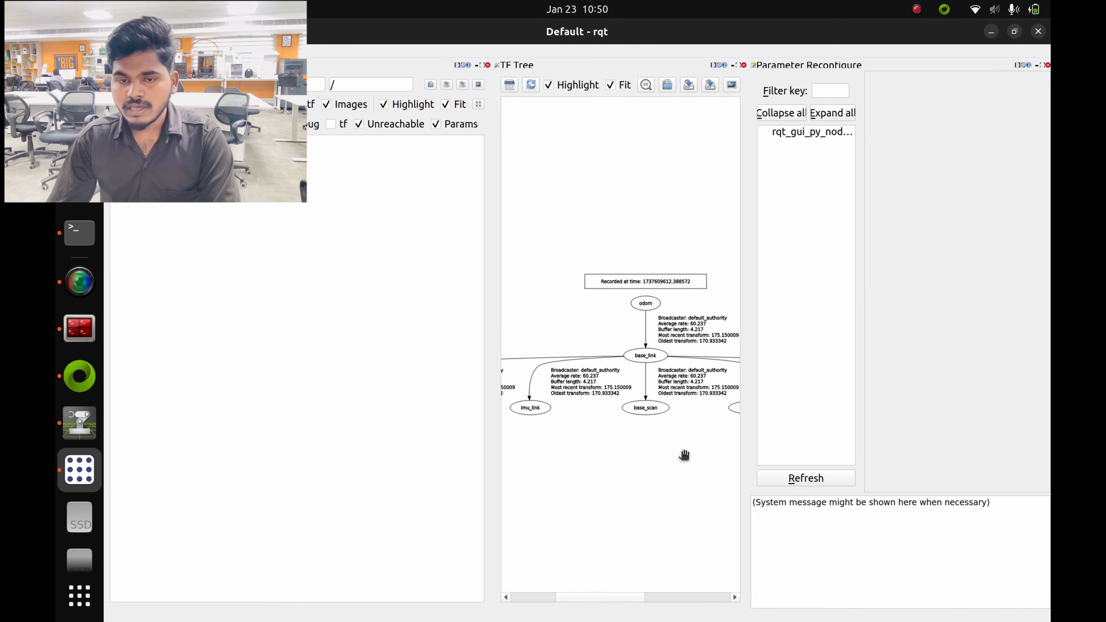
mouse_move(684, 455)
mouse_down()
mouse_move(632, 459)
mouse_move(666, 457)
mouse_up()
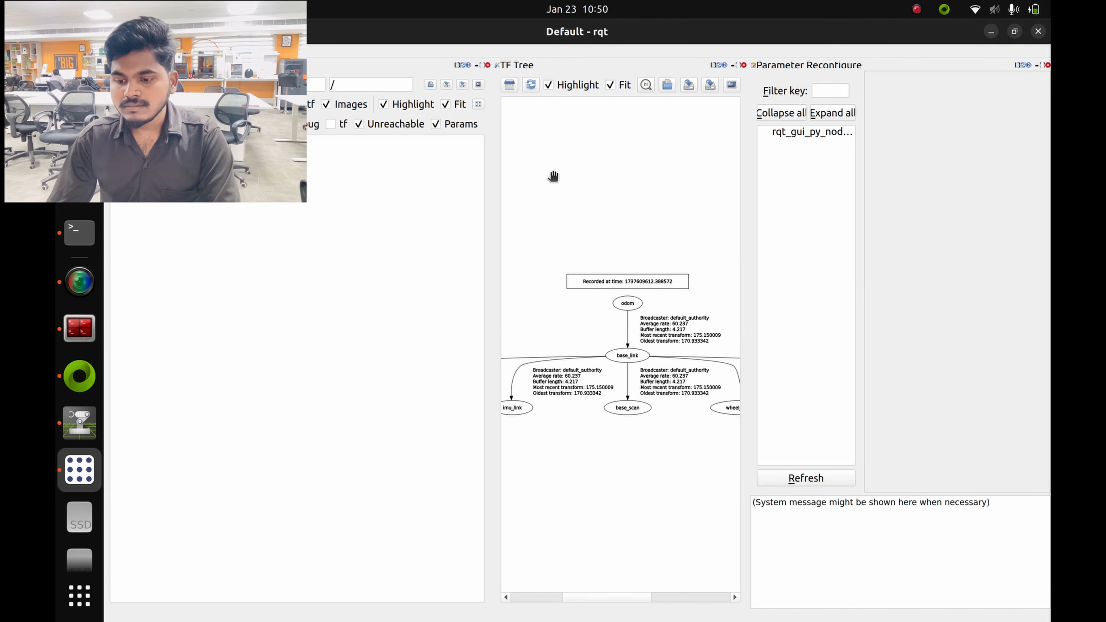
click(530, 84)
scroll(595, 290, up, 3)
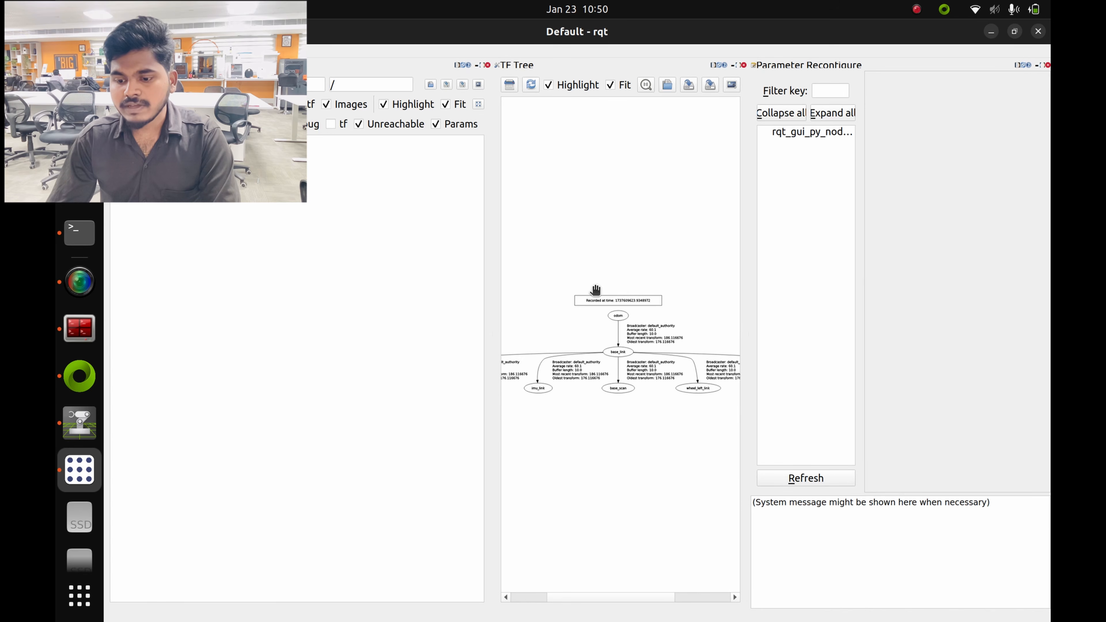
scroll(605, 272, up, 3)
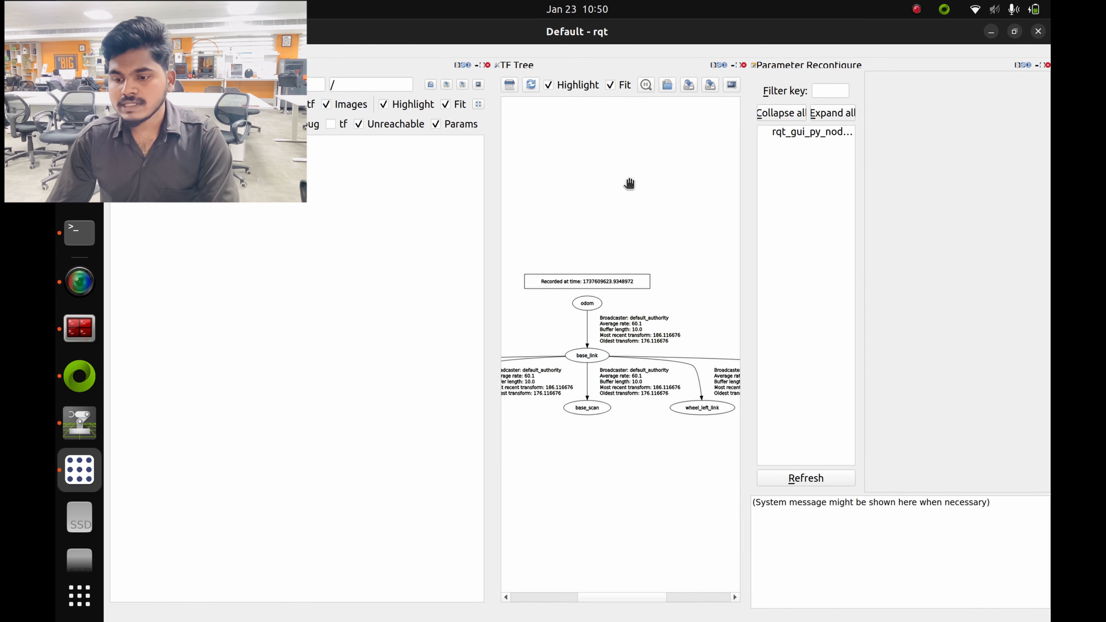
Minimise the rqt window and stop the rqt process in the terminal.
click(998, 28)
key(ctrl+c)
key(ctrl+c)
key(ctrl+c)
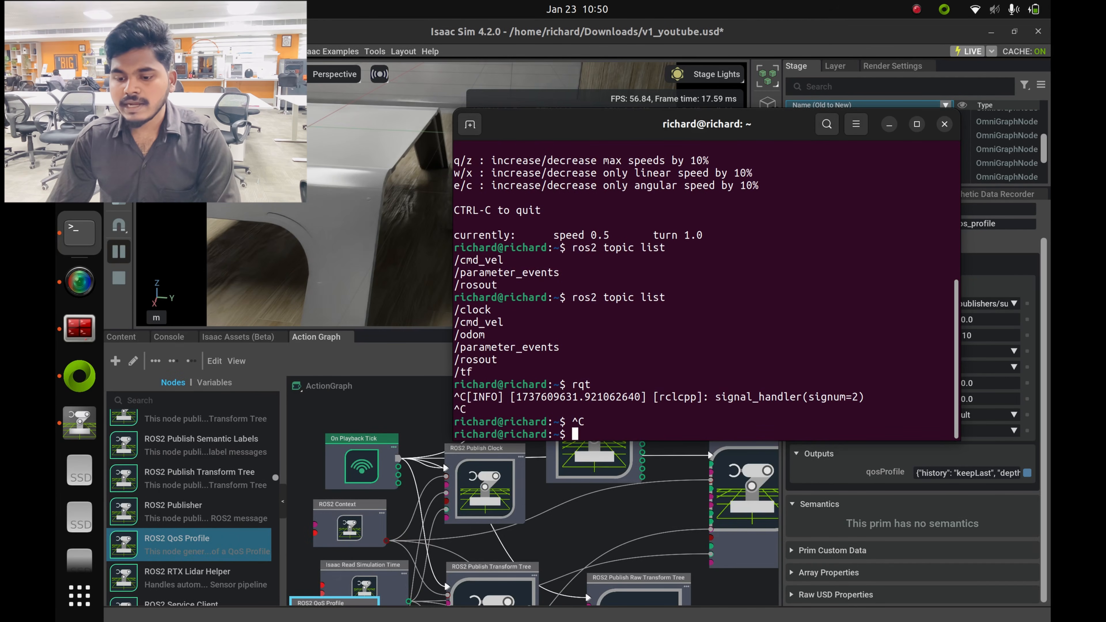
key(ctrl+c)
key(ctrl+c)
Run "ros2 topic echo /odom" and review the published frame IDs, position and orientation.
text(ros2 topic echo /odom)
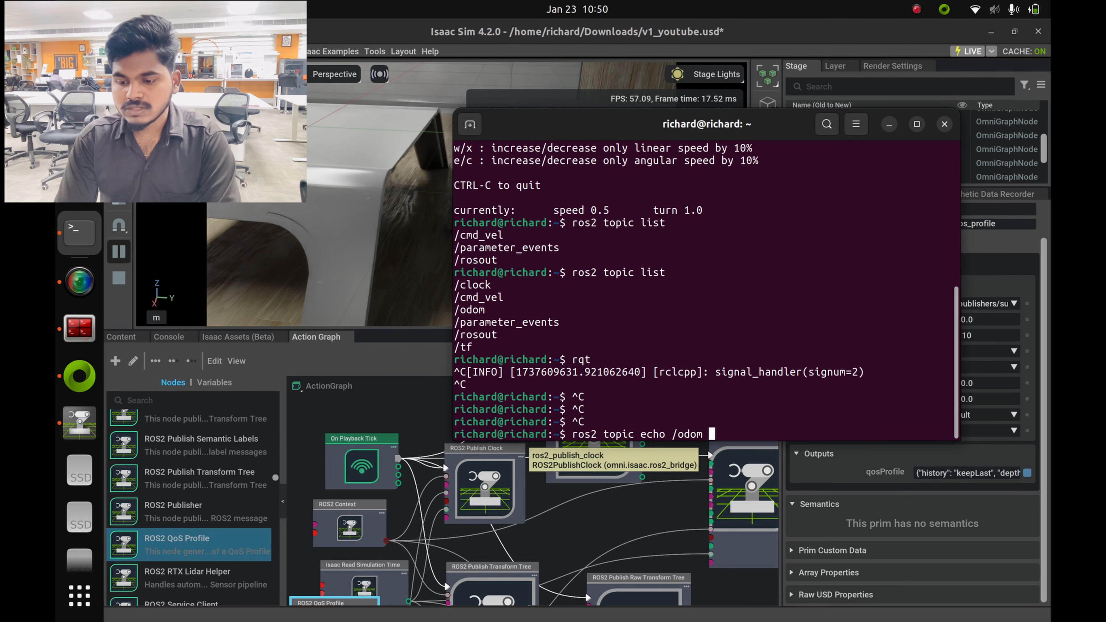
key(Return)
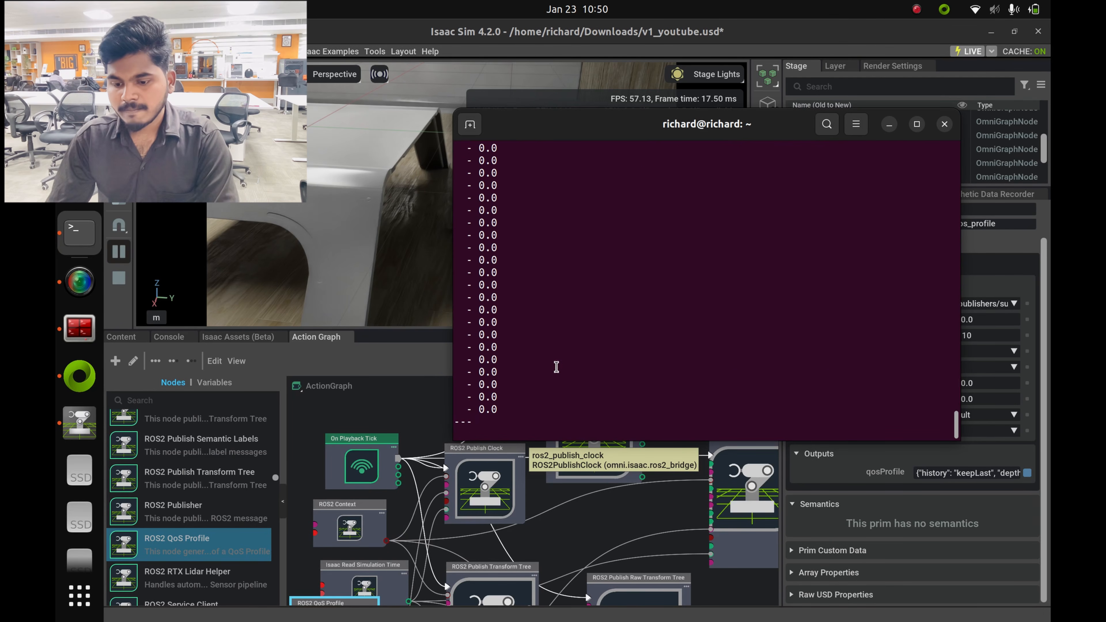
scroll(562, 369, up, 20)
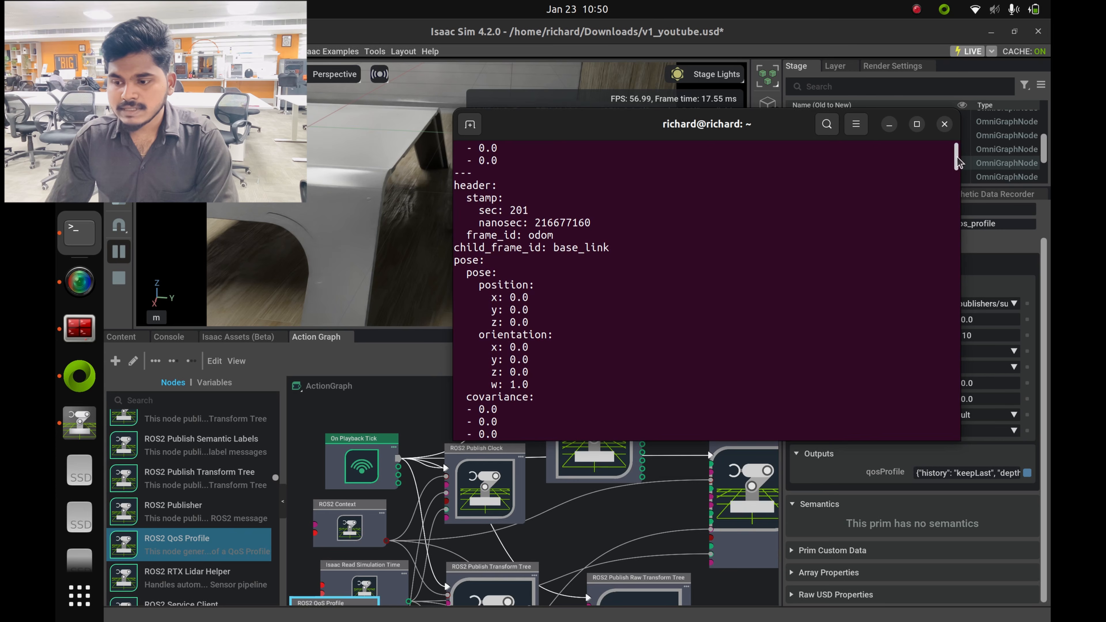
drag(957, 162, 977, 344)
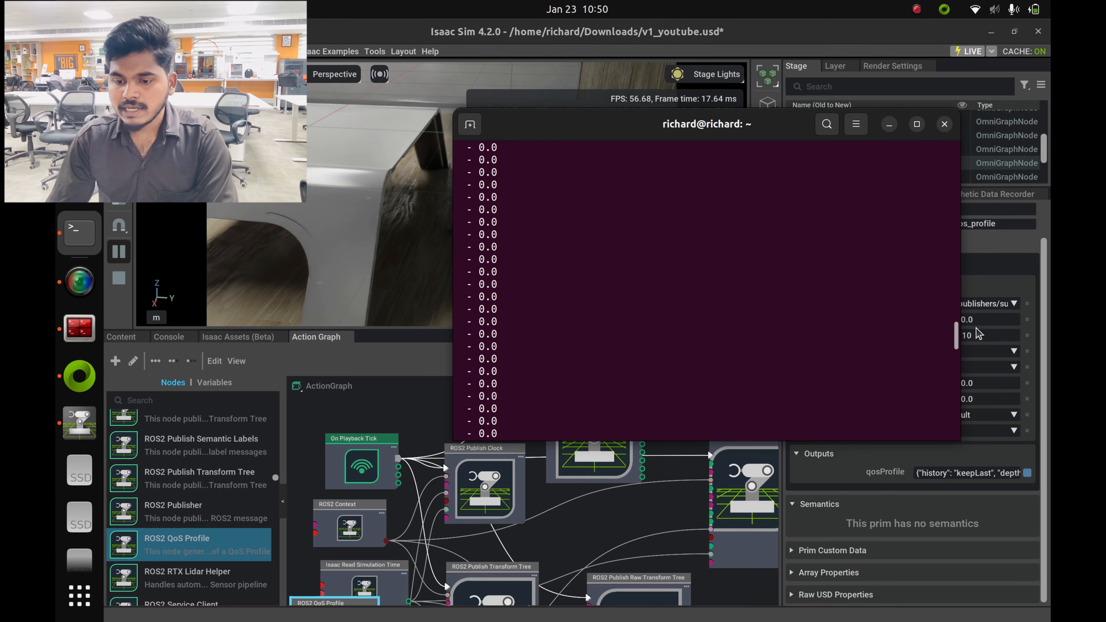
Open a second terminal session and launch the teleop_twist_keyboard node with ros2 run.
click(470, 126)
drag(575, 118, 732, 128)
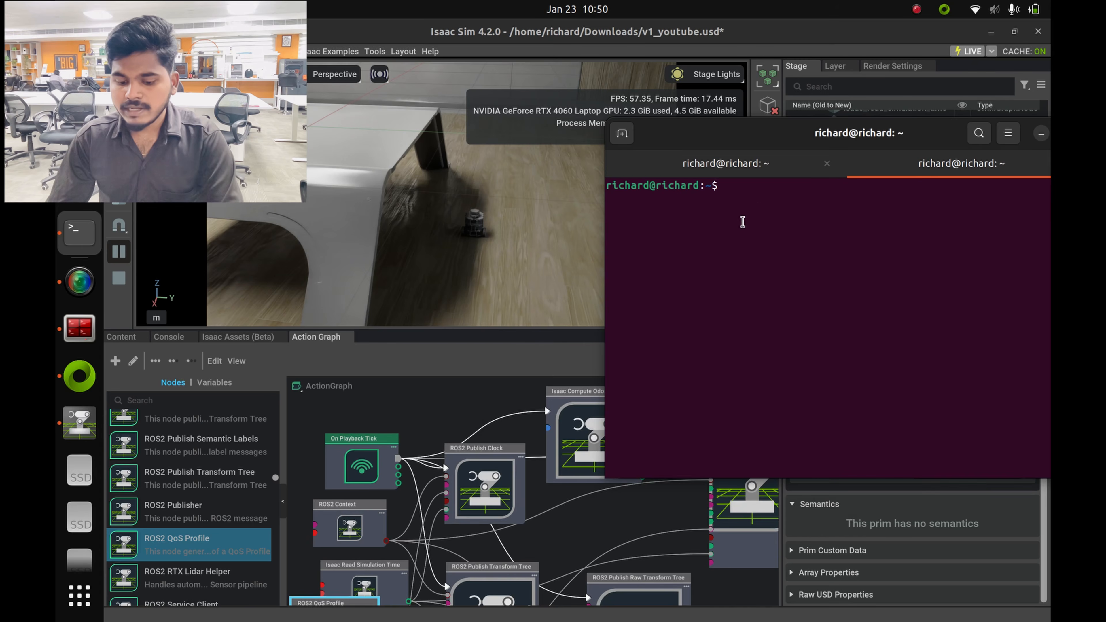
key(ctrl+r)
text(tele)
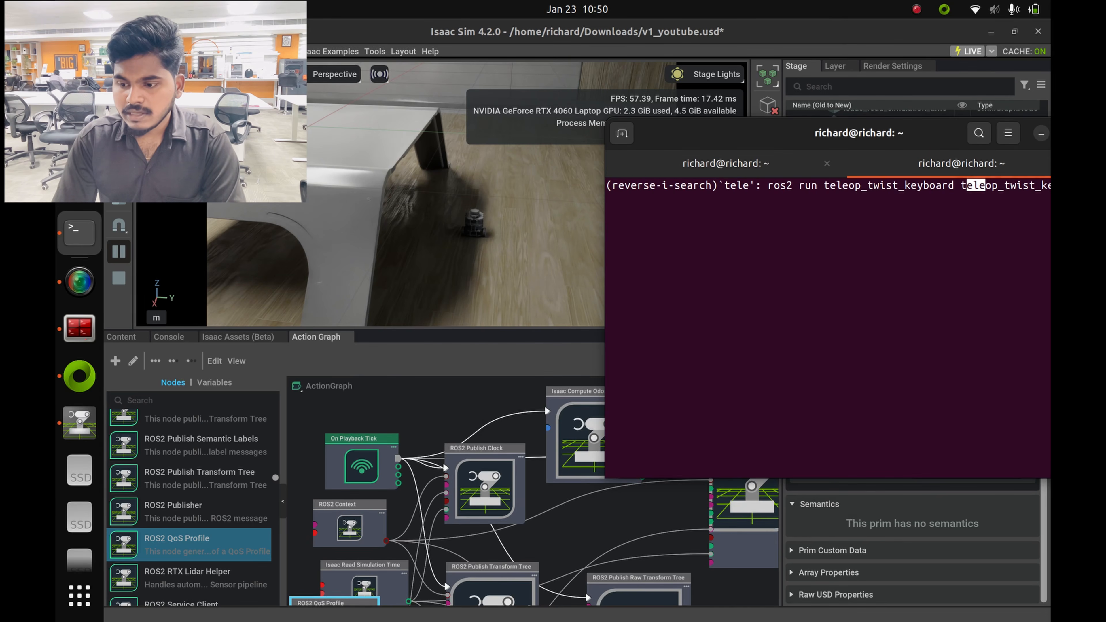
key(Return)
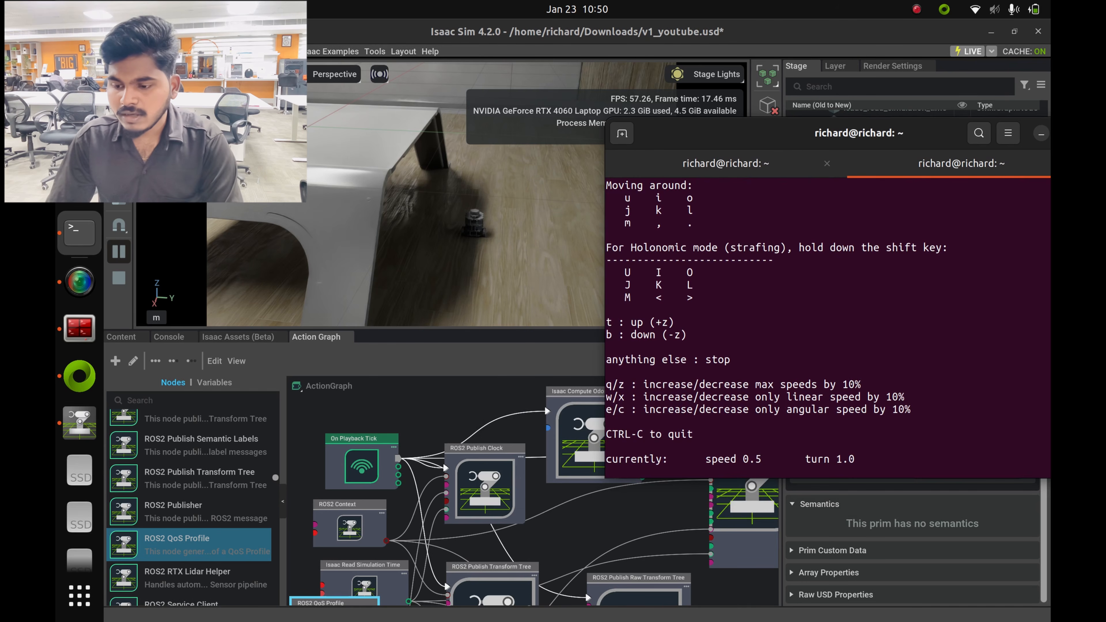
Lower the teleop speed to 0.405 and turn rate to 0.81, and drive the robot forward.
key(z)
key(z)
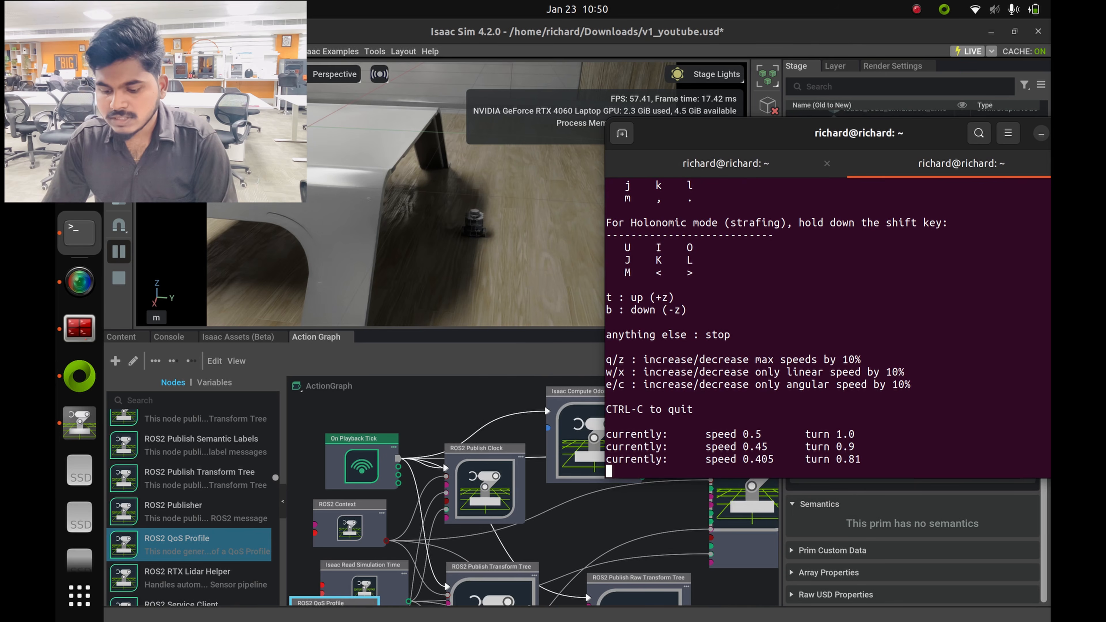
key(i)
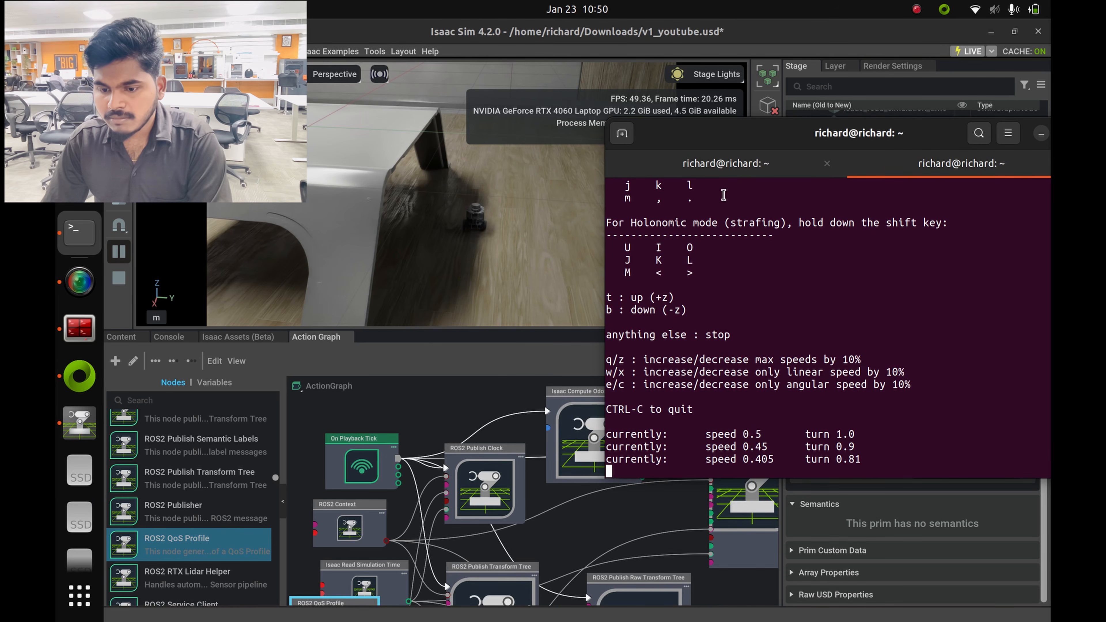
Review the odometry echo's pose and twist data while the robot moves, restarting the echo to get fresh messages.
click(712, 166)
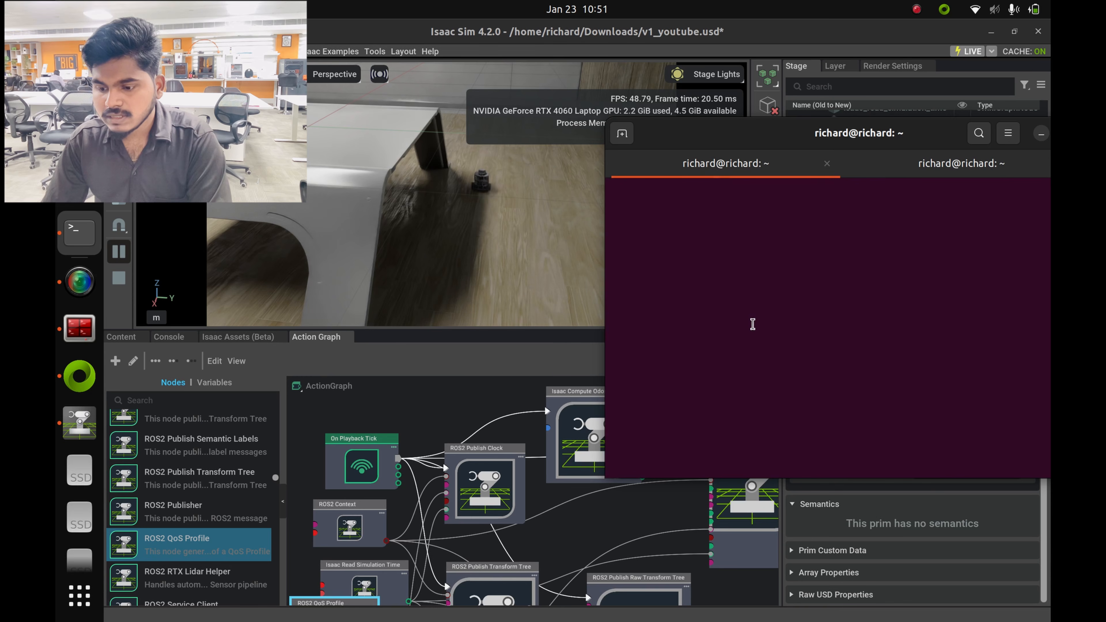
key(ctrl+c)
scroll(760, 335, up, 10)
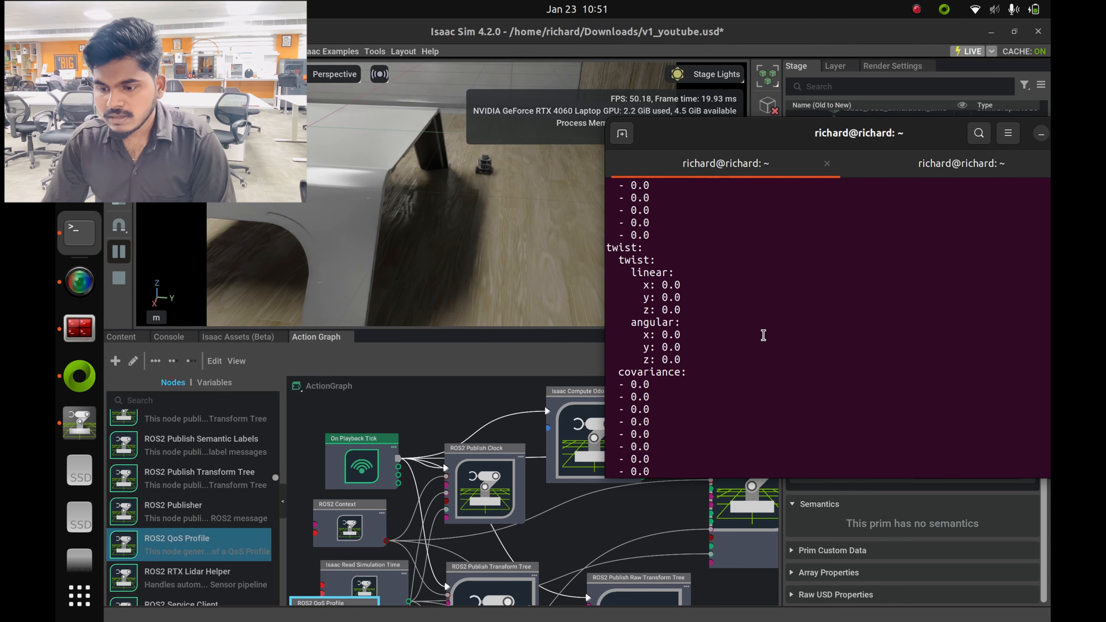
scroll(766, 335, down, 18)
scroll(692, 387, up, 3)
scroll(706, 423, down, 1)
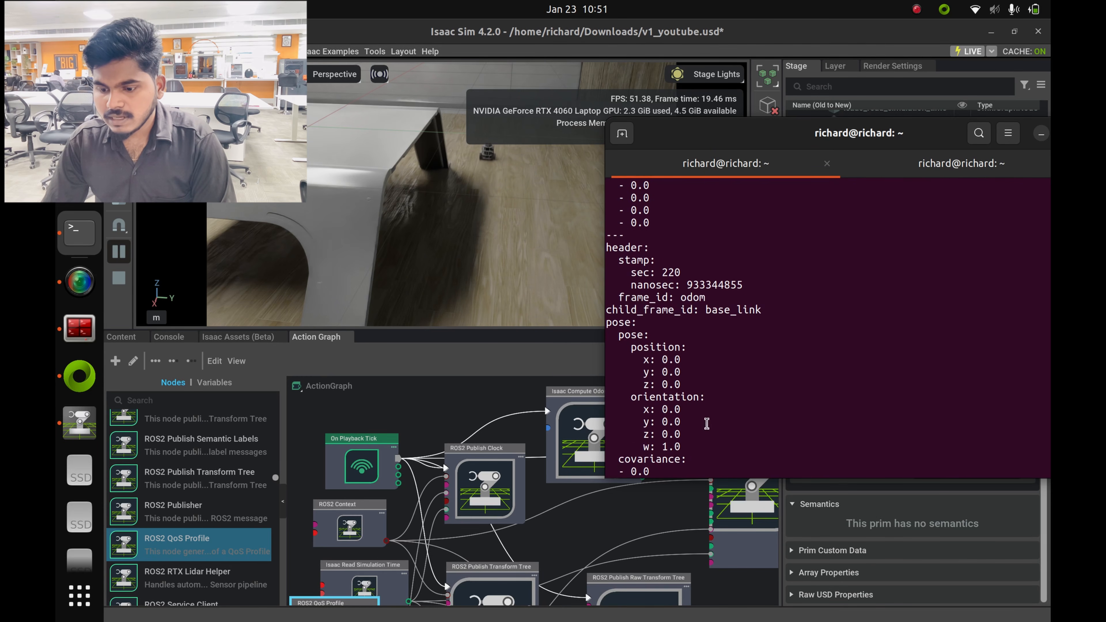
key(Up)
key(Return)
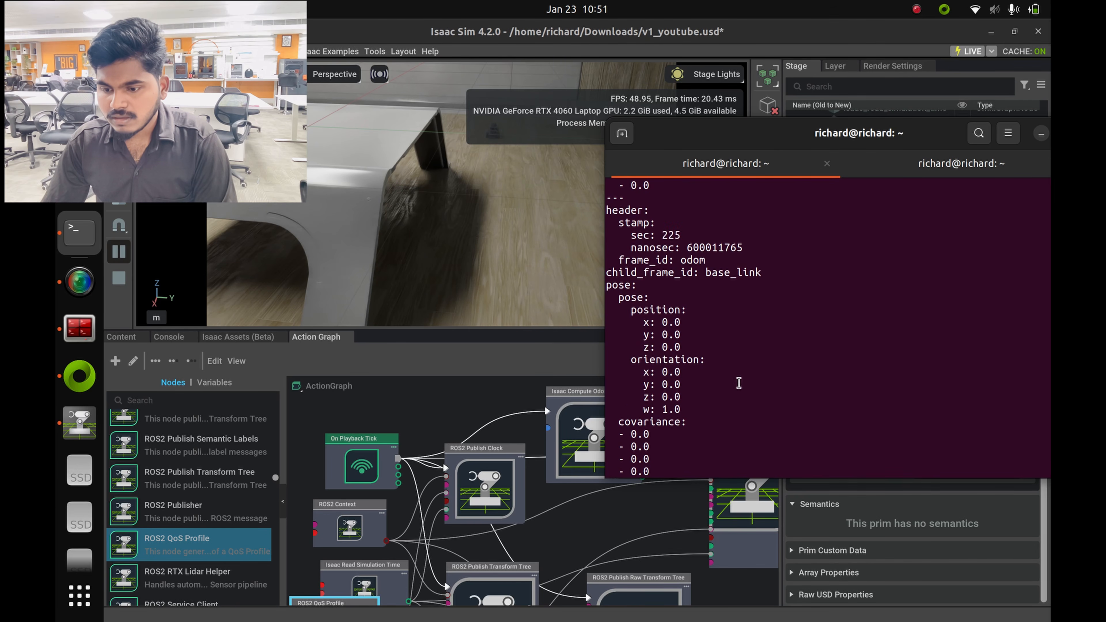
Stop the teleop node and the odometry echo, and minimise the terminal.
click(894, 163)
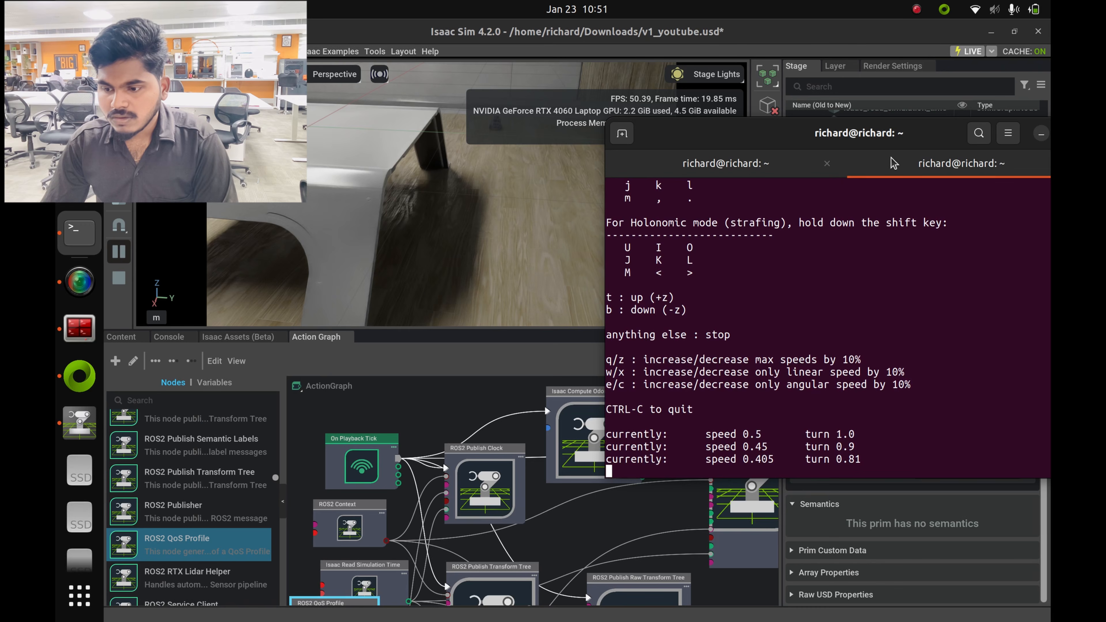
drag(836, 138, 706, 103)
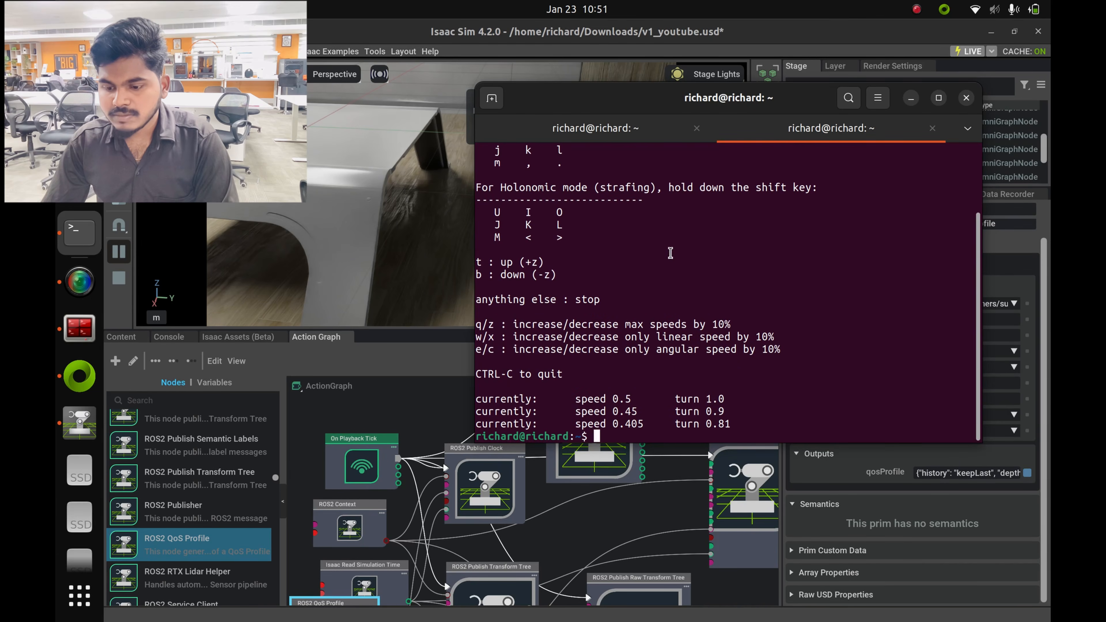
click(541, 128)
key(ctrl+c)
key(ctrl+c)
key(ctrl+c)
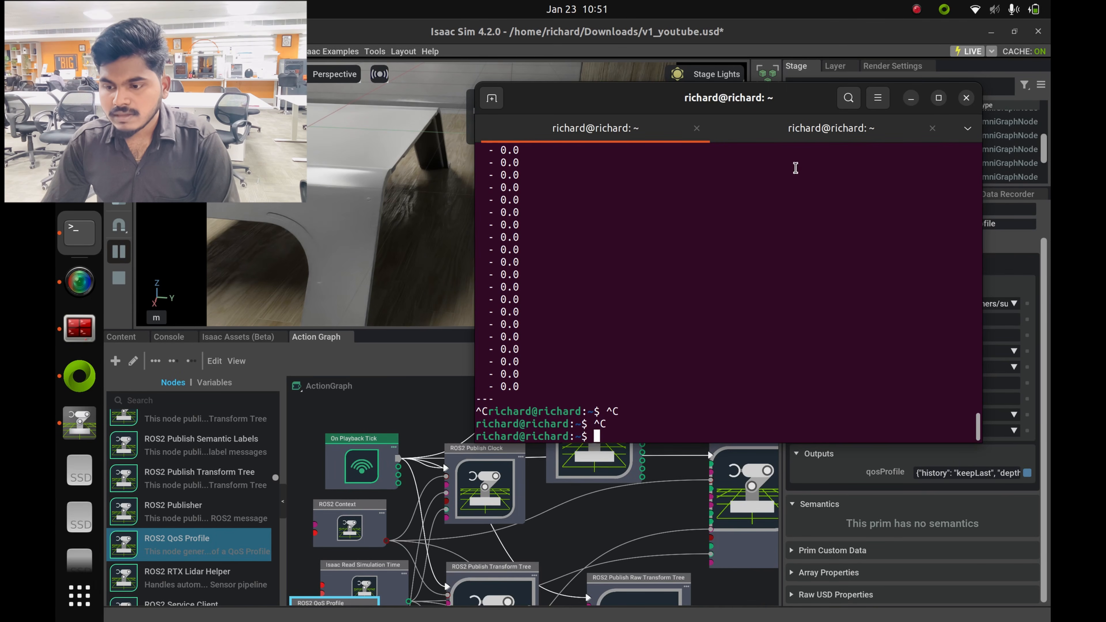
click(911, 99)
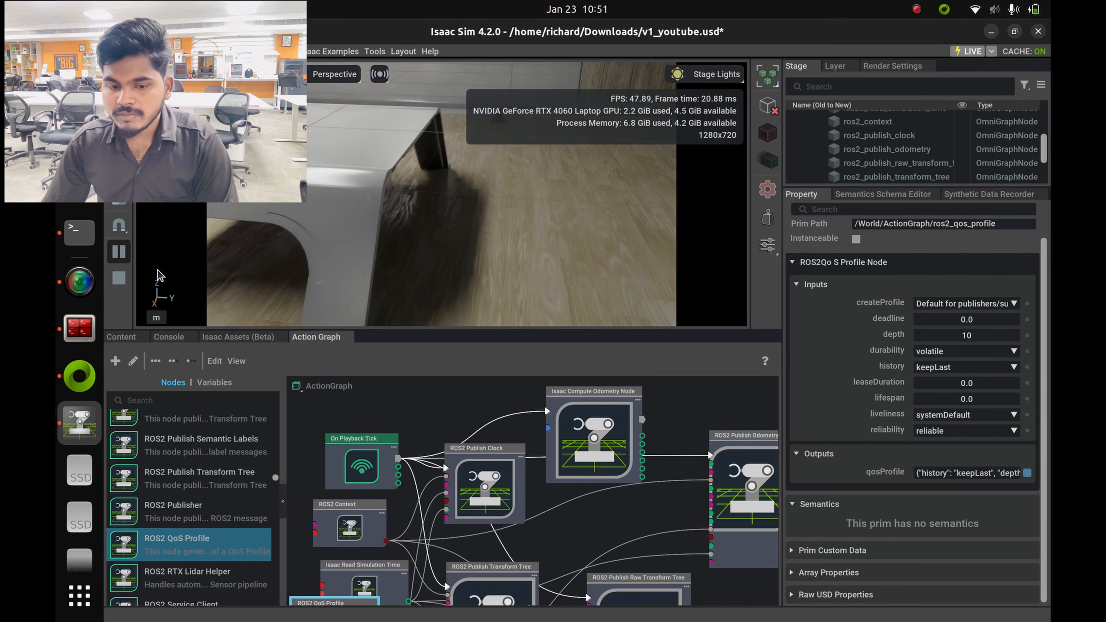
Stop the simulation and enlarge the Action Graph editor so the node ports are readable.
drag(421, 330, 486, 174)
scroll(644, 355, up, 1)
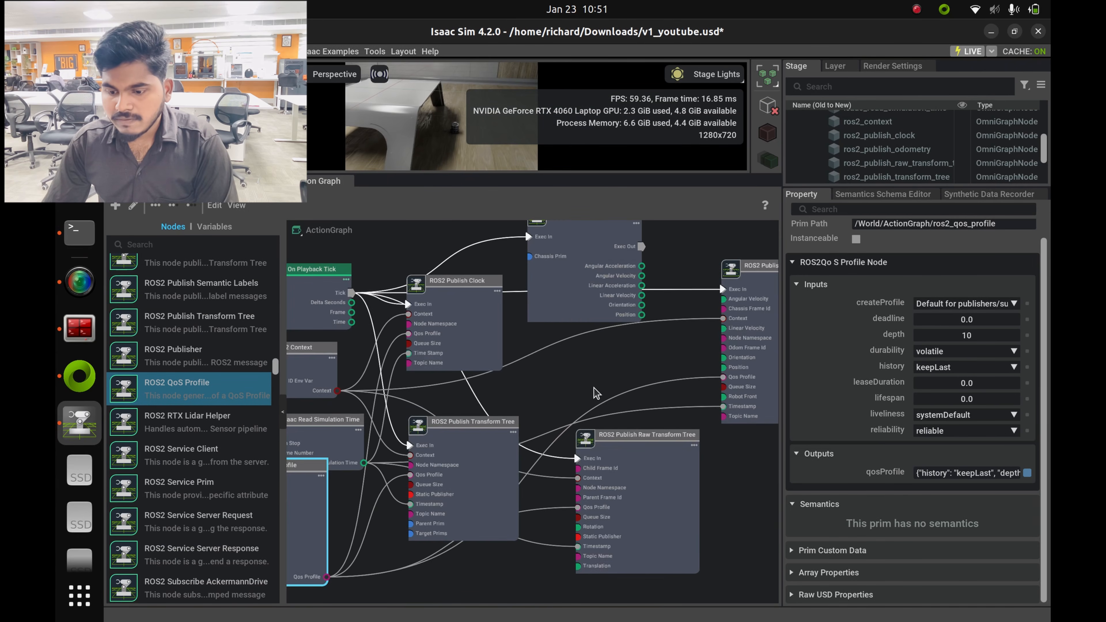
middle_drag(615, 389, 498, 382)
Spread out the Isaac Compute Odometry, ROS2 Publish Odometry and ROS2 Publish Raw Transform Tree nodes so their ports are unobstructed.
drag(529, 513, 637, 373)
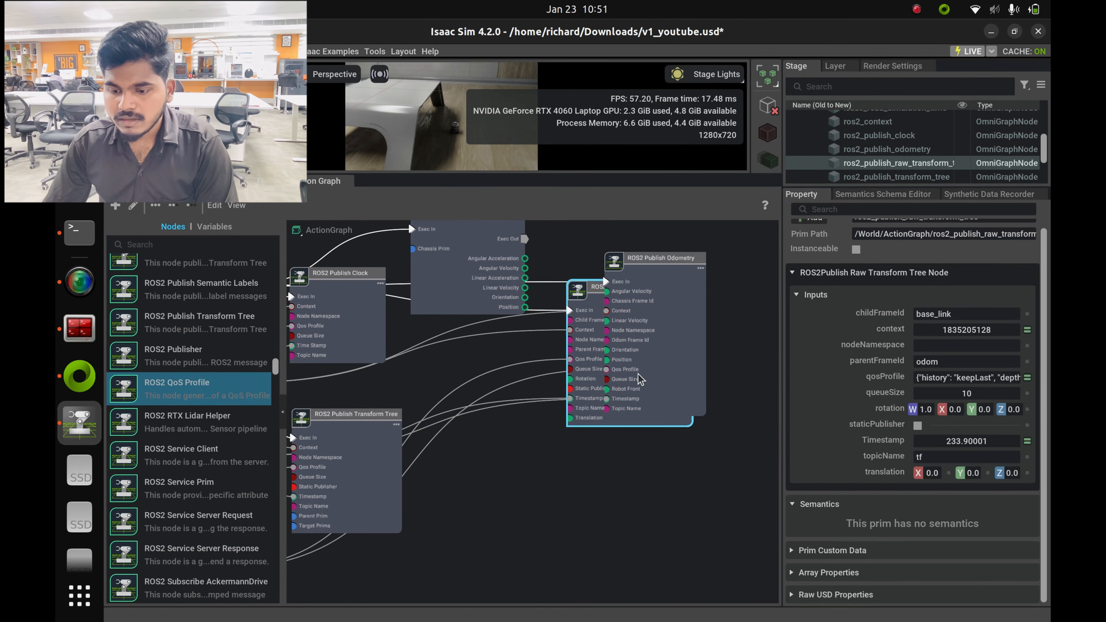
drag(674, 329, 726, 285)
scroll(479, 336, up, 1)
middle_drag(483, 337, 424, 435)
drag(725, 403, 745, 337)
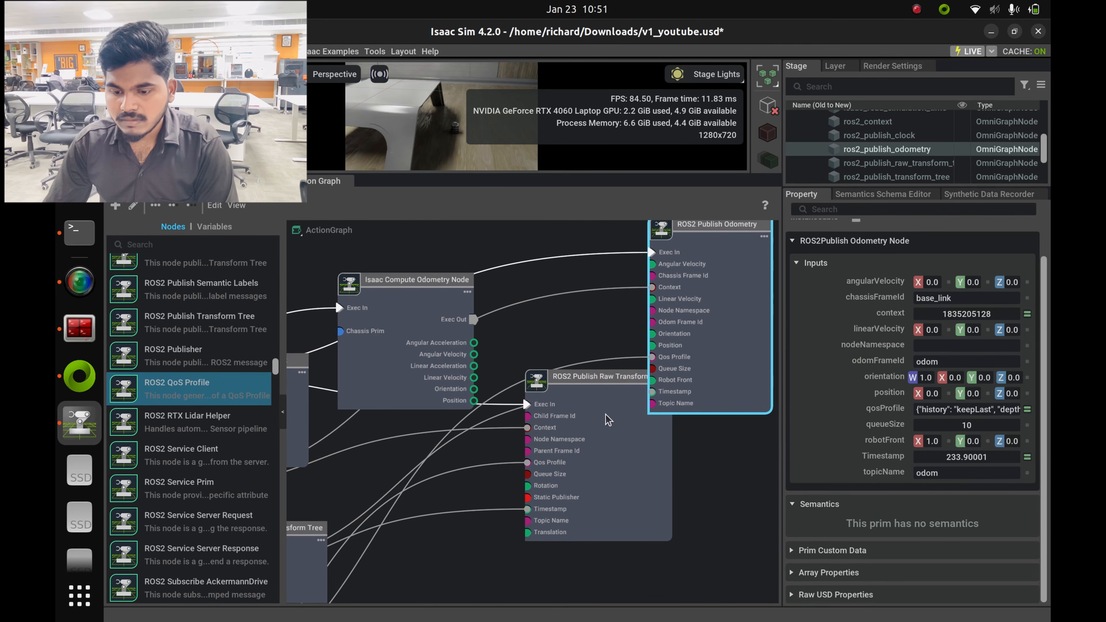
click(379, 351)
drag(381, 357, 374, 331)
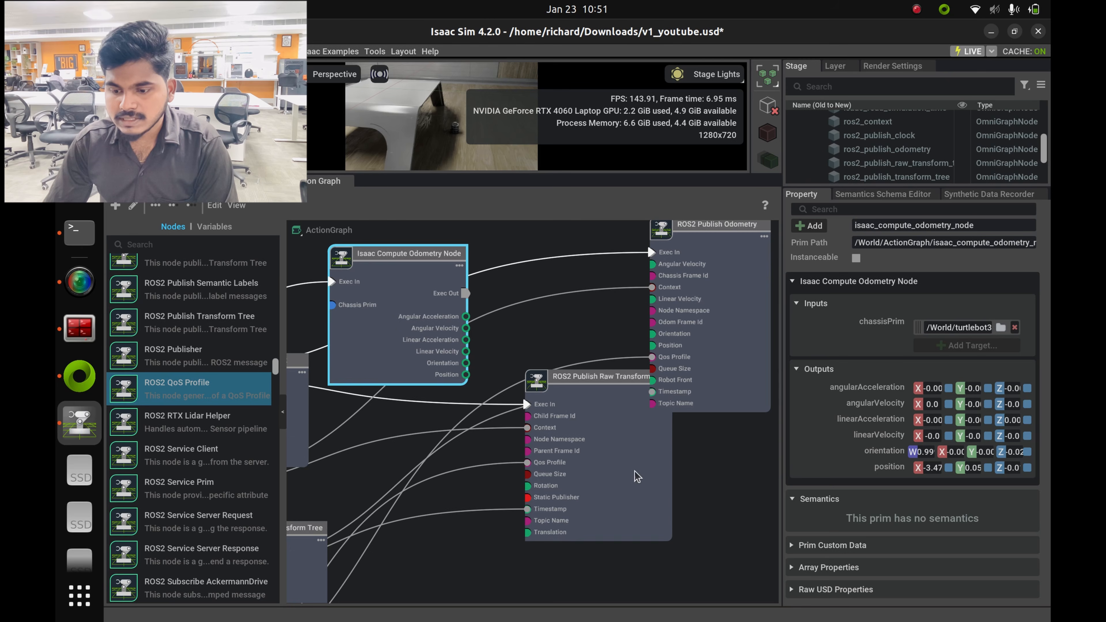
drag(637, 476, 620, 567)
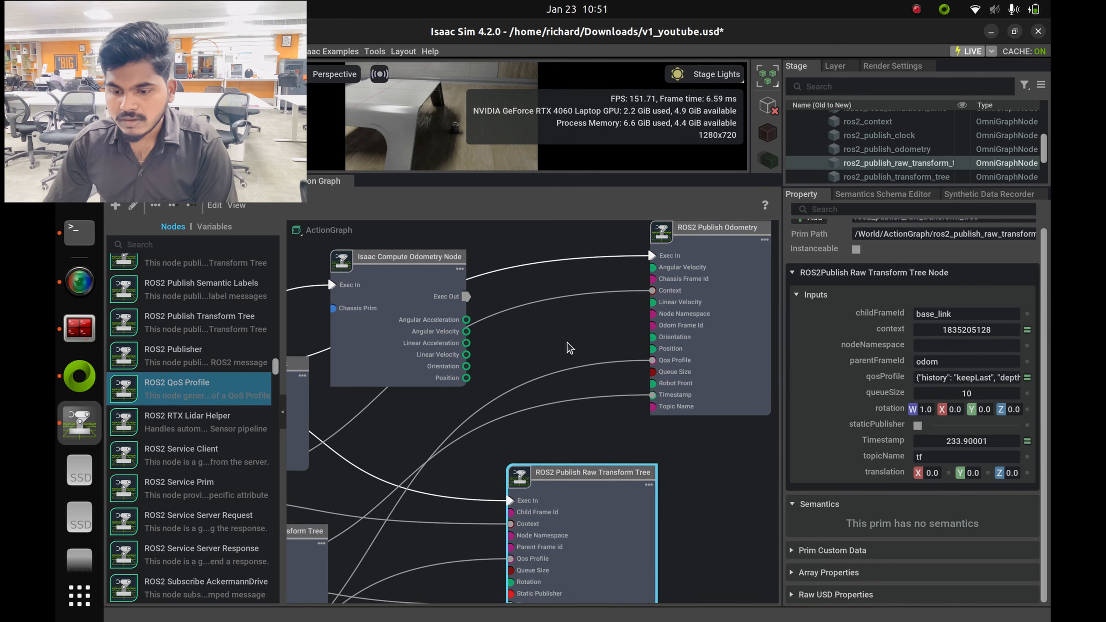
middle_drag(587, 326, 544, 371)
drag(686, 373, 618, 386)
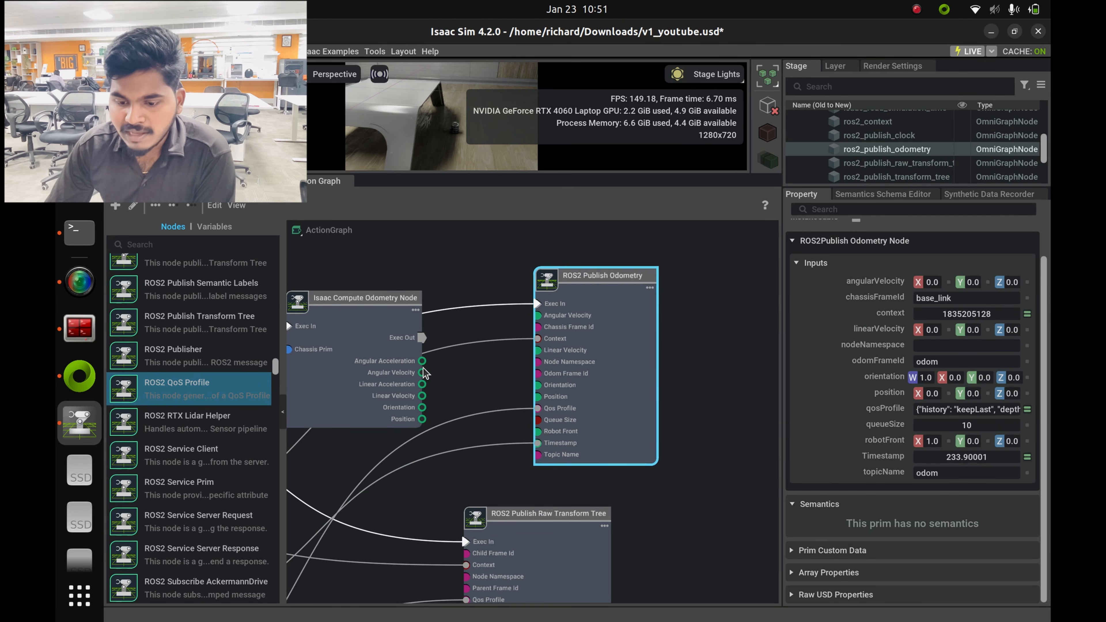
Connect Isaac Compute Odometry's Angular Velocity, Linear Velocity, Orientation and Position outputs to the matching ROS2 Publish Odometry inputs.
drag(425, 372, 538, 315)
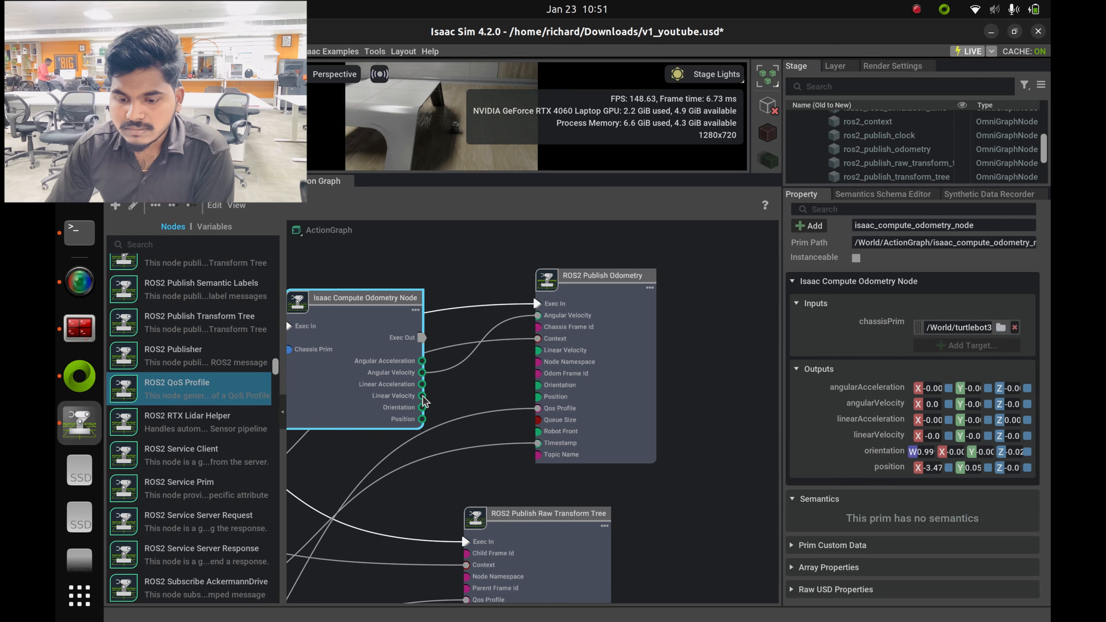
drag(423, 397, 540, 352)
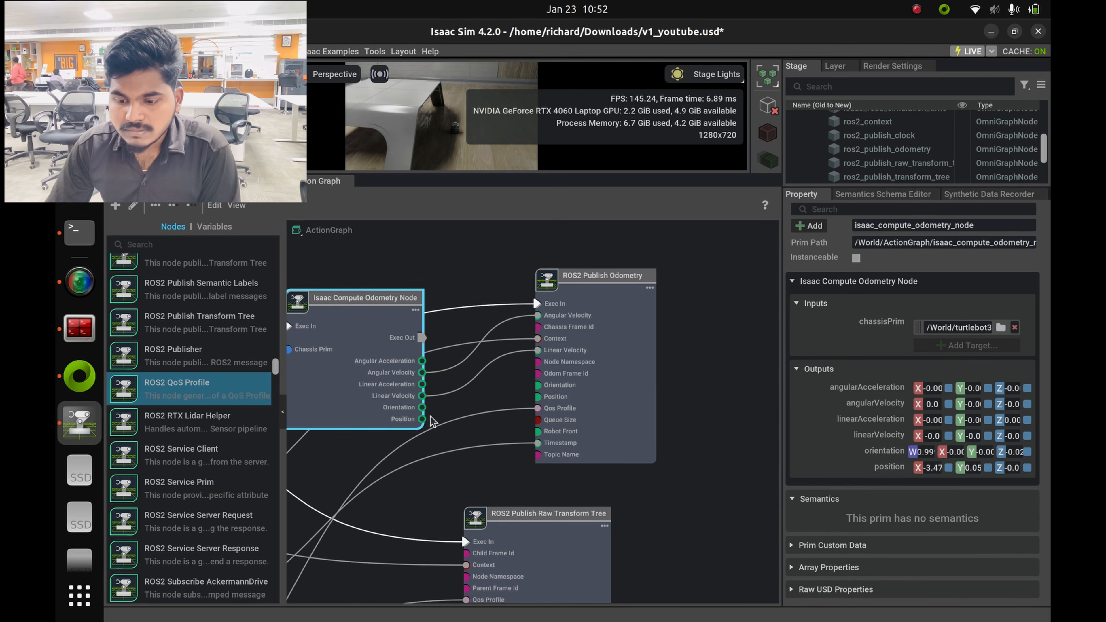
drag(422, 407, 538, 385)
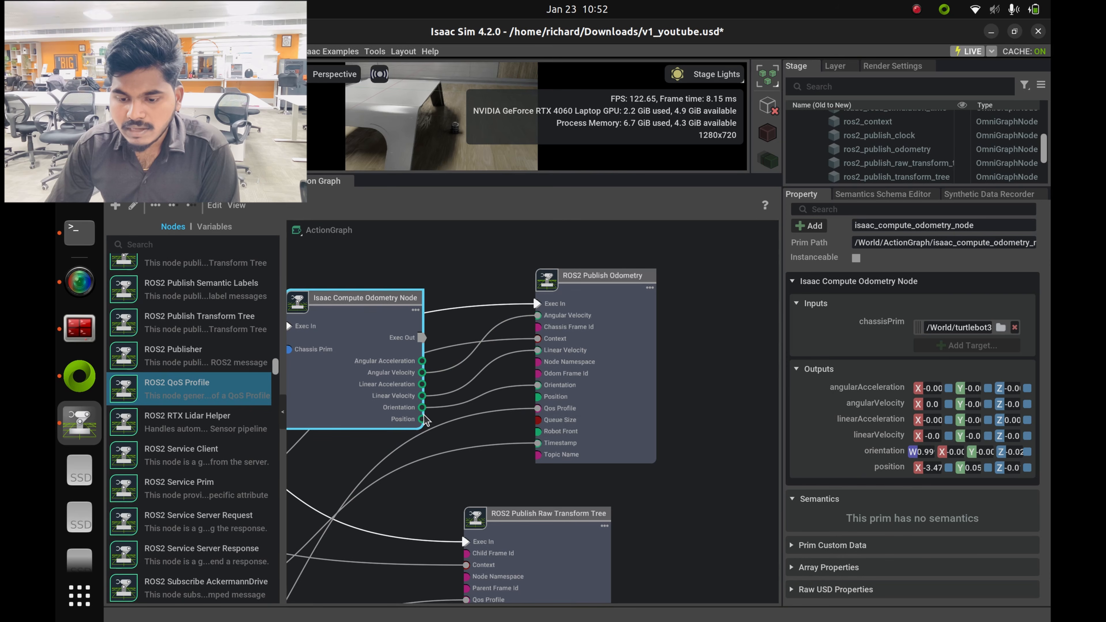
drag(422, 419, 538, 396)
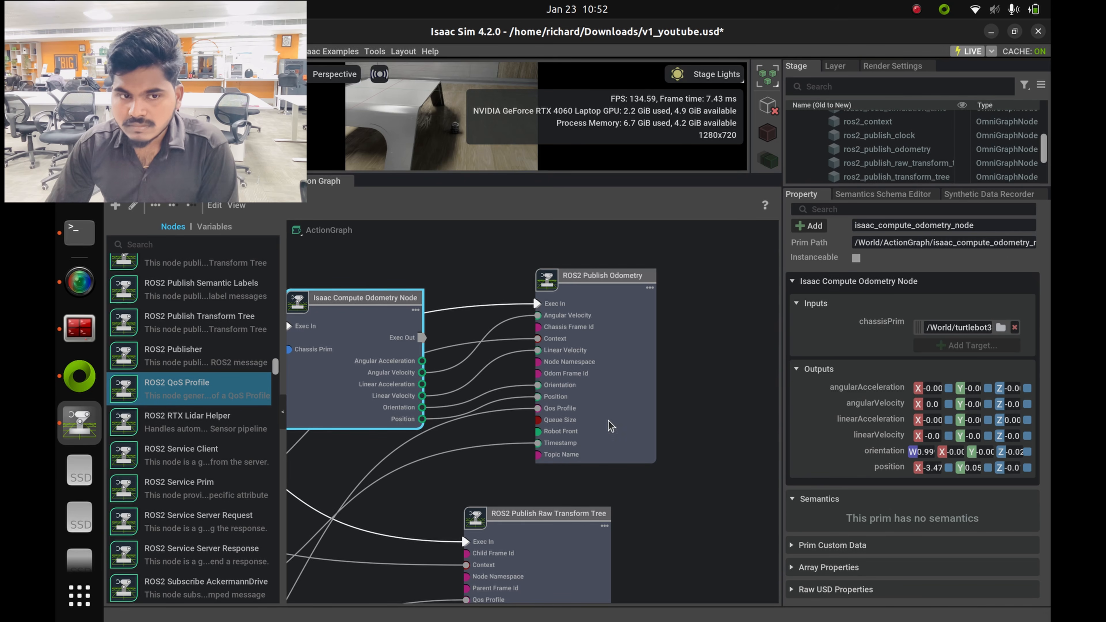
Connect Isaac Compute Odometry's Position output to Translation and its Orientation output to Rotation on the ROS2 Publish Raw Transform Tree node.
drag(533, 561, 574, 502)
drag(606, 385, 639, 314)
drag(601, 515, 606, 474)
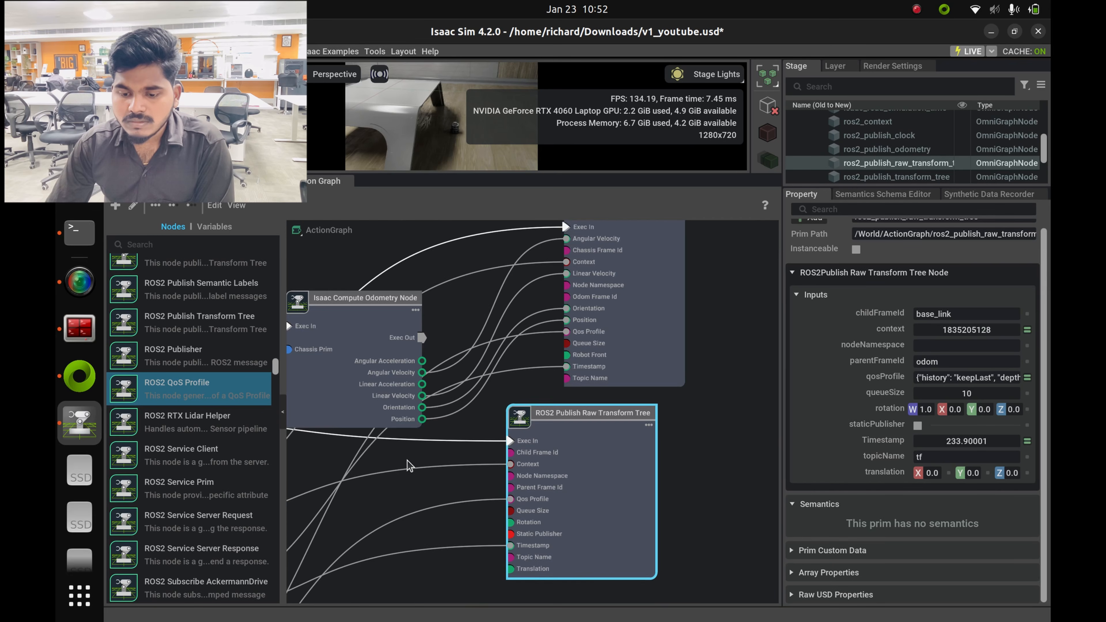
scroll(444, 410, up, 3)
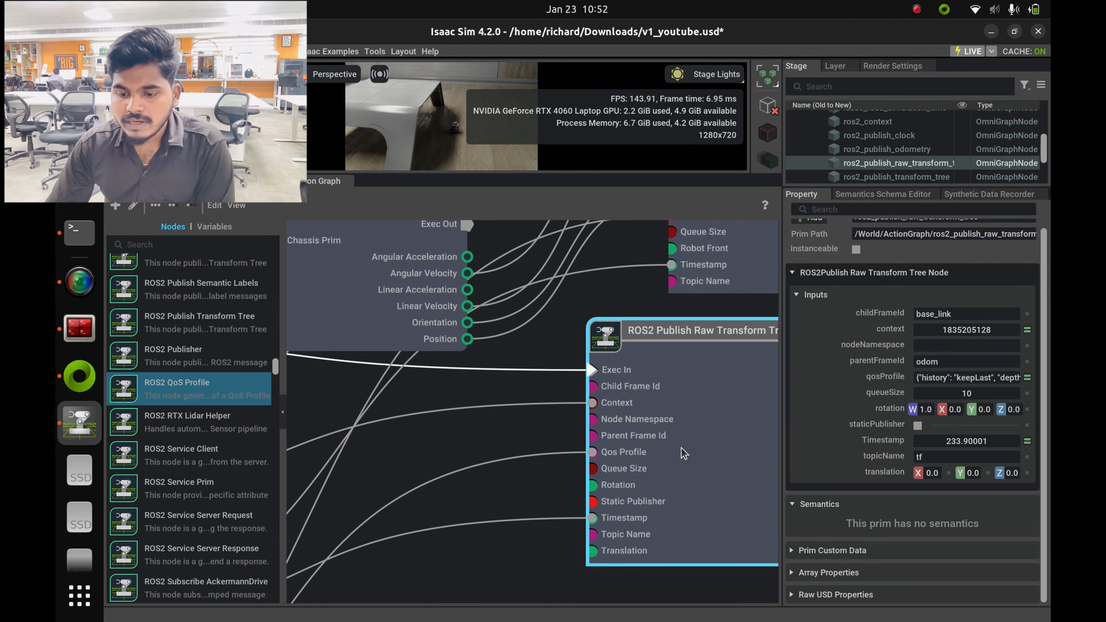
drag(694, 433, 685, 434)
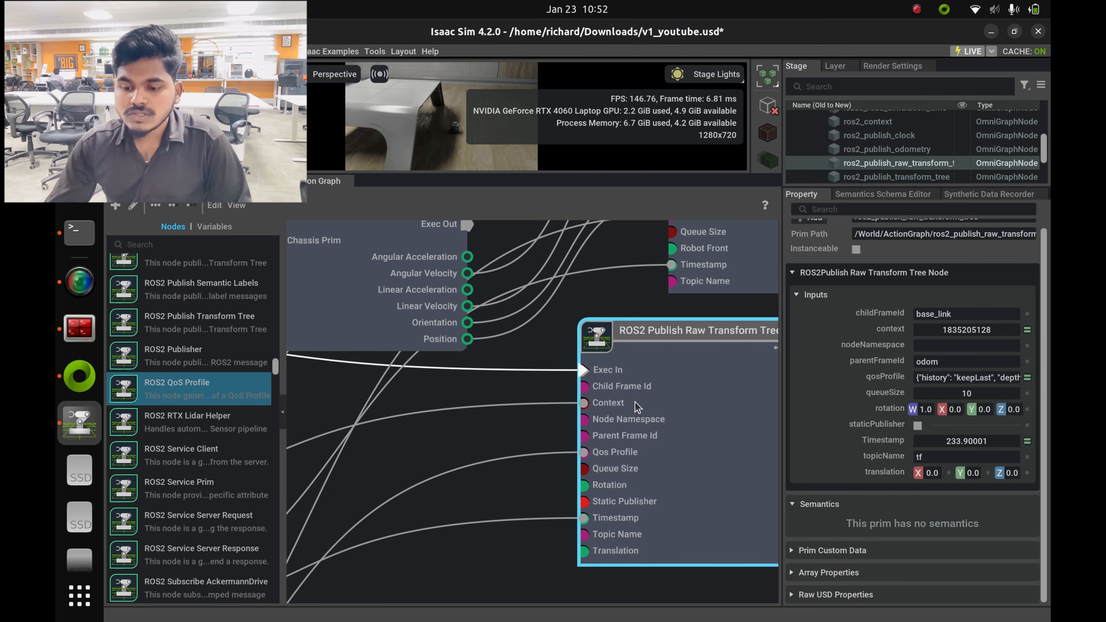
drag(342, 282, 327, 333)
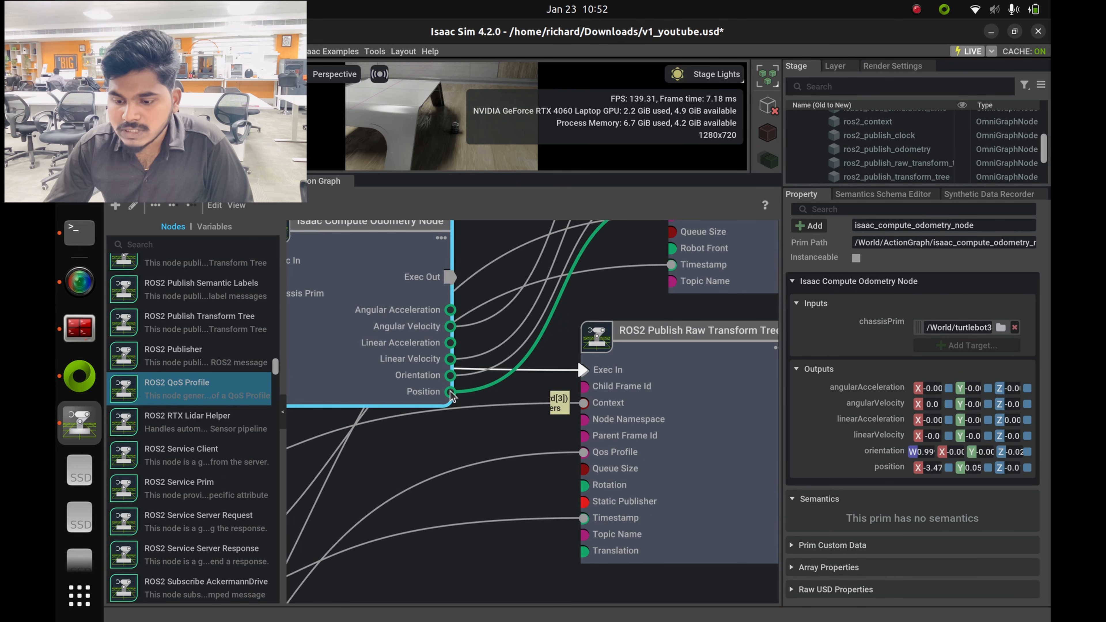
drag(451, 393, 586, 561)
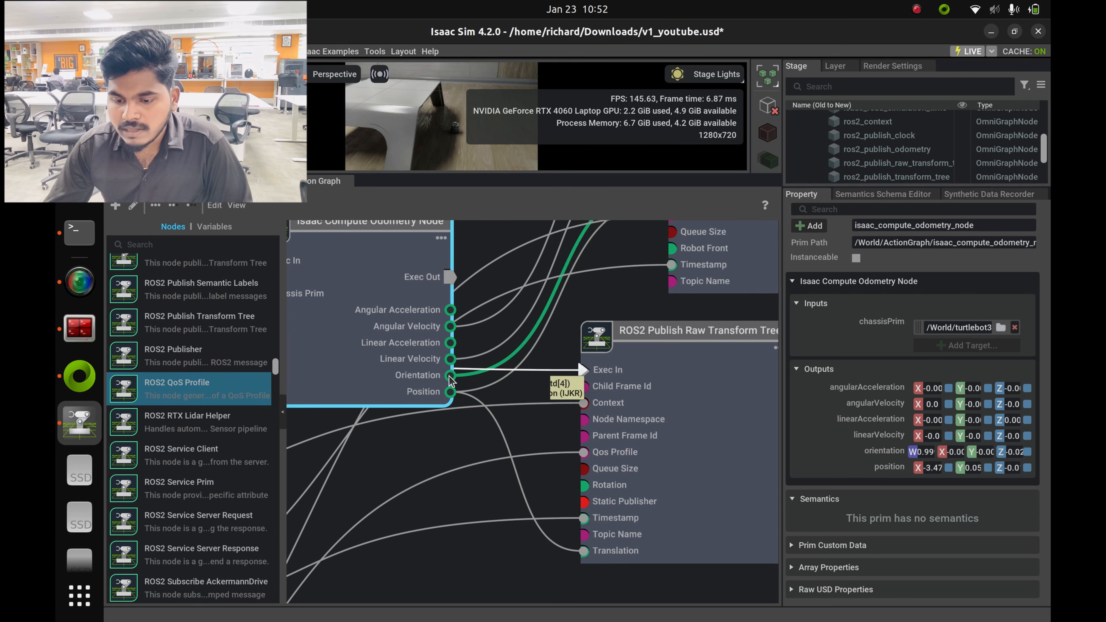
drag(449, 376, 592, 397)
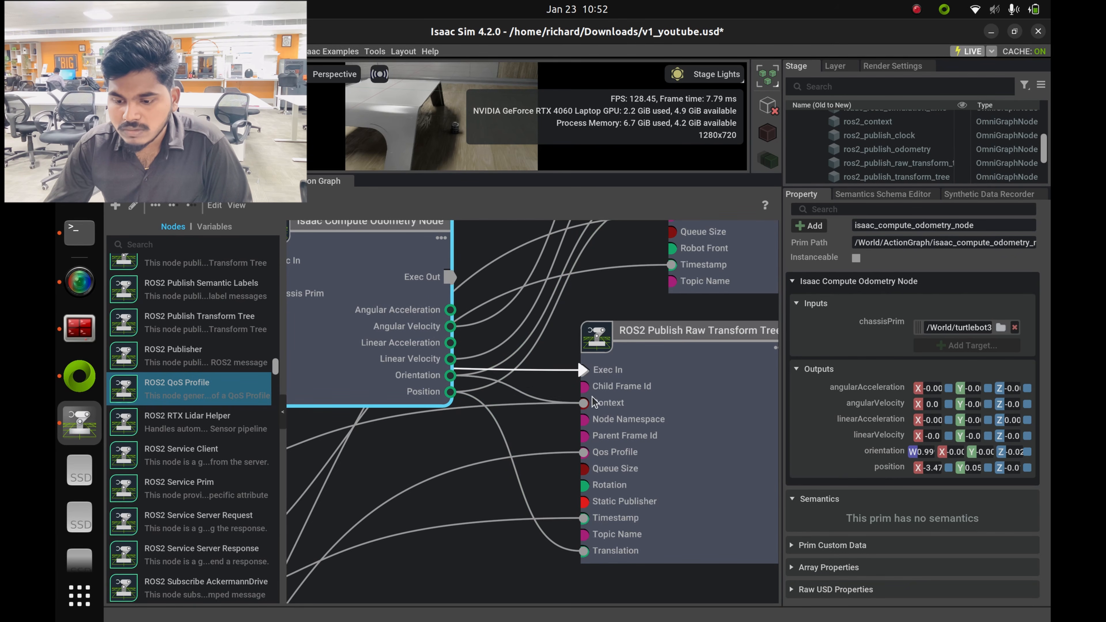
drag(690, 511, 708, 468)
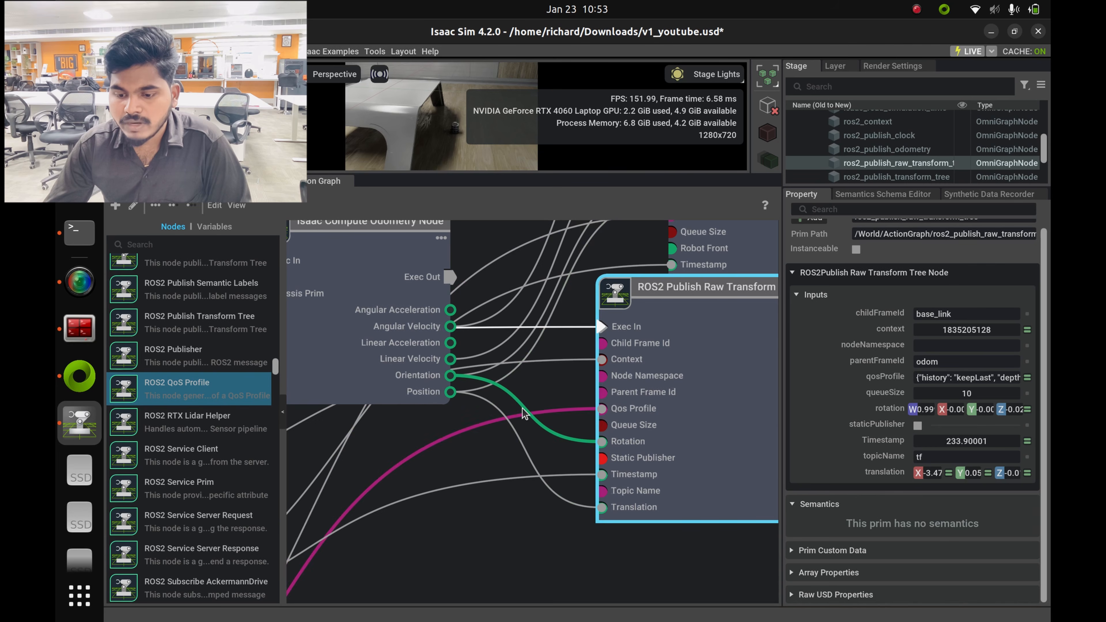
Arrange the odometry and raw transform publisher nodes so they no longer overlap, and enlarge the 3D viewport again.
scroll(625, 455, down, 5)
scroll(625, 455, down, 3)
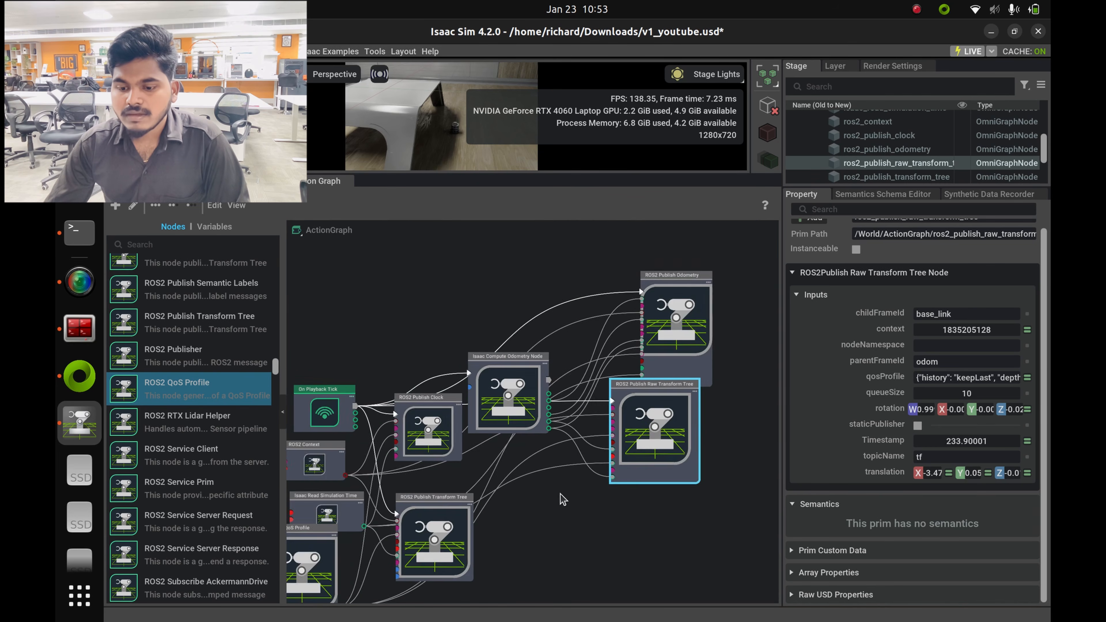
scroll(558, 549, up, 2)
middle_drag(556, 551, 605, 472)
drag(547, 283, 547, 317)
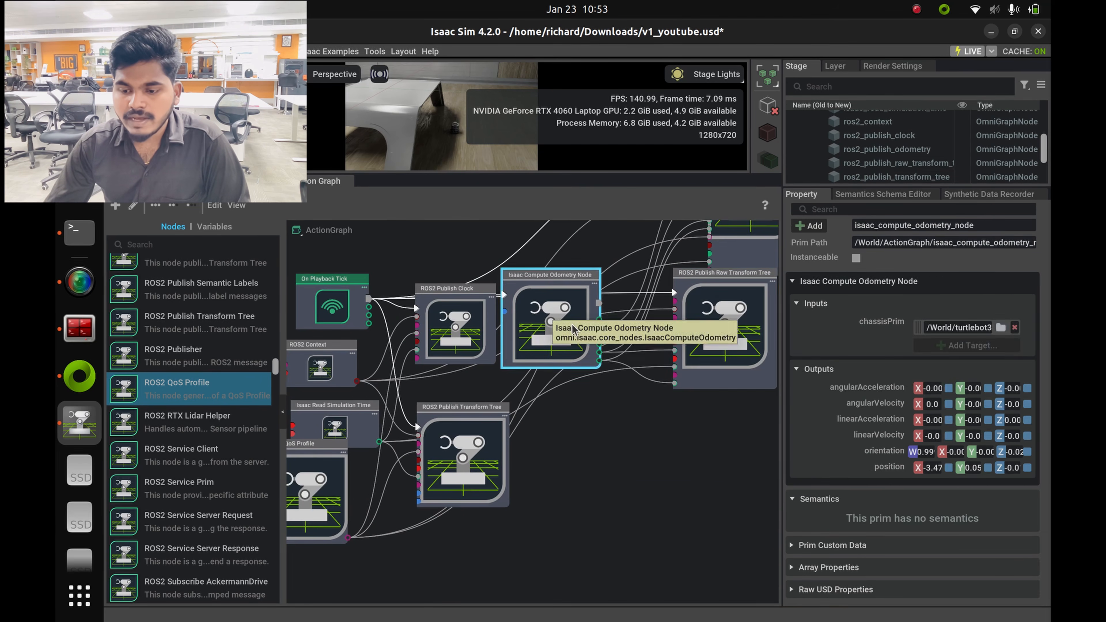
drag(681, 385, 630, 553)
drag(754, 251, 694, 382)
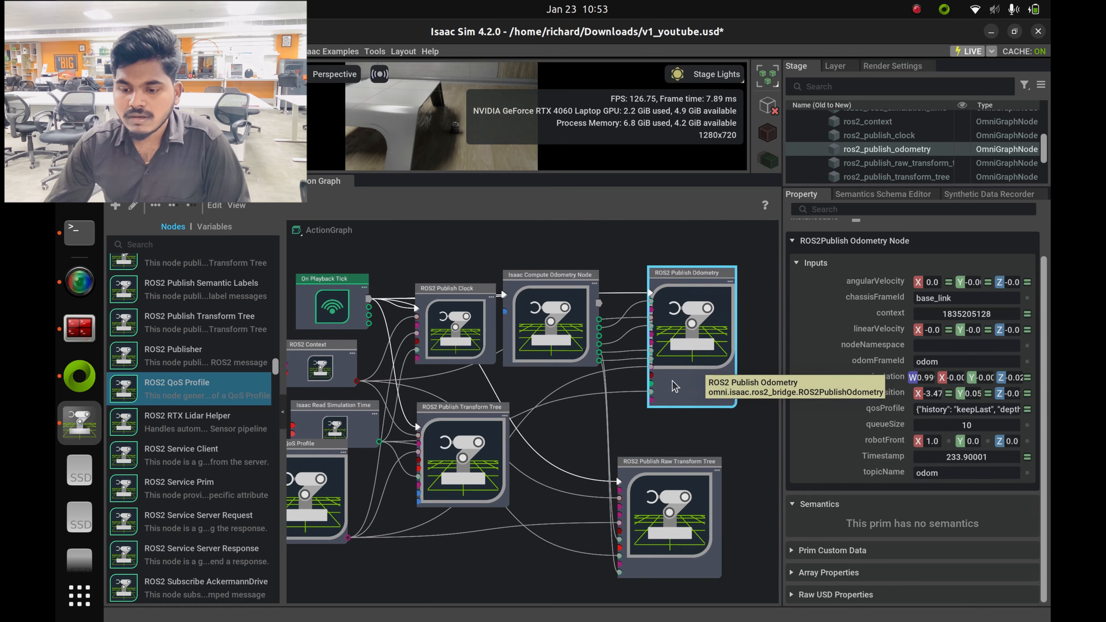
scroll(555, 404, down, 3)
scroll(559, 409, up, 4)
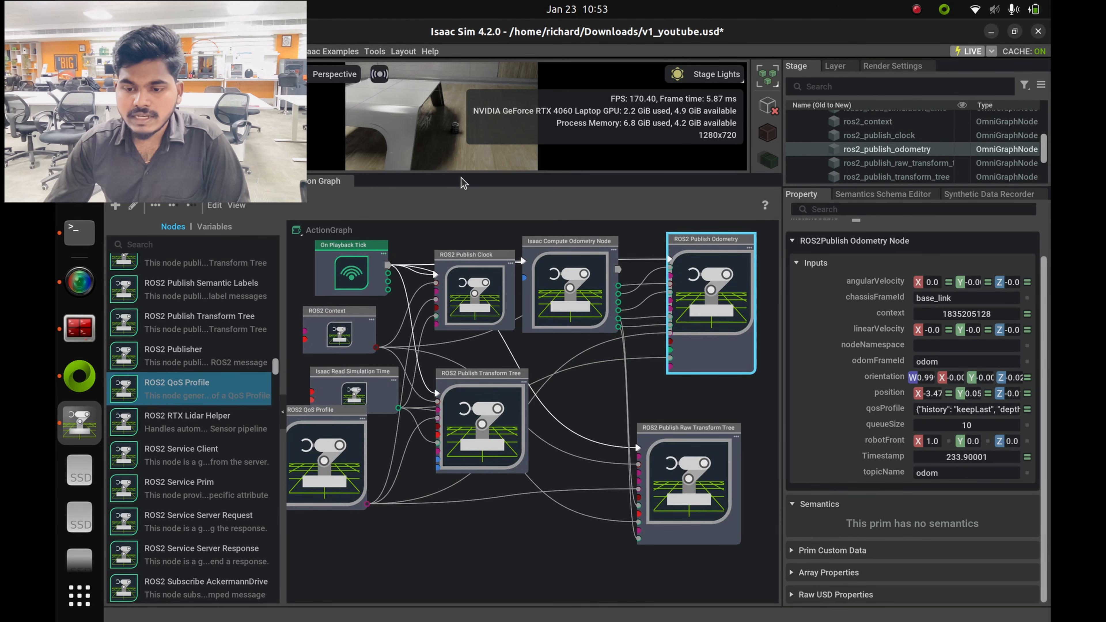
drag(461, 175, 461, 394)
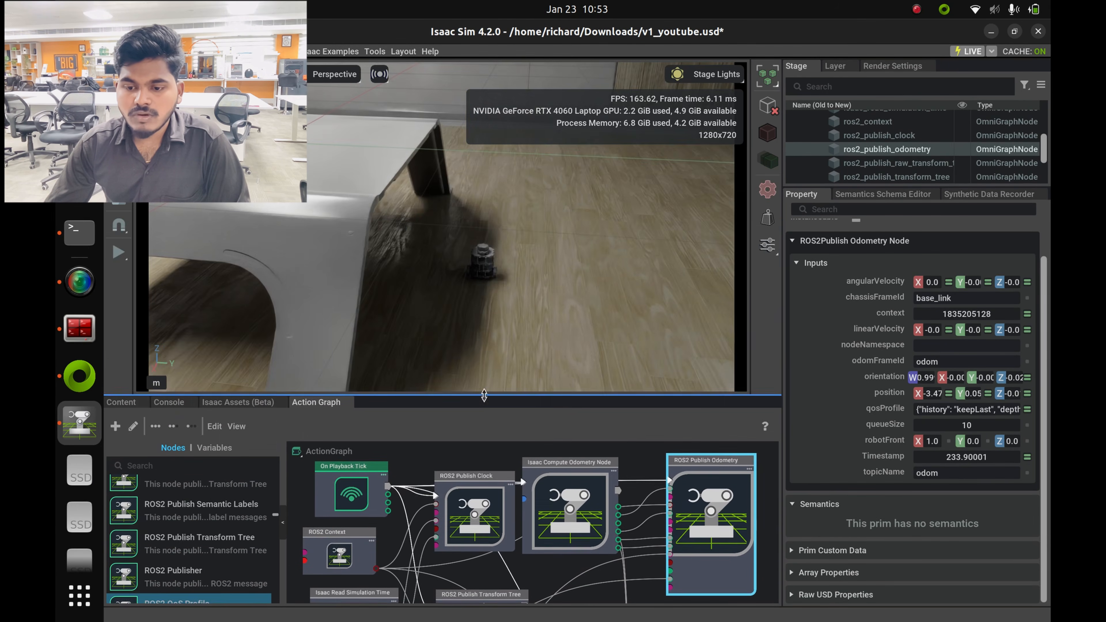
Play the simulation and rerun the keyboard teleoperation command in the second terminal tab, placing the terminal so the robot stays in view.
click(127, 256)
click(79, 232)
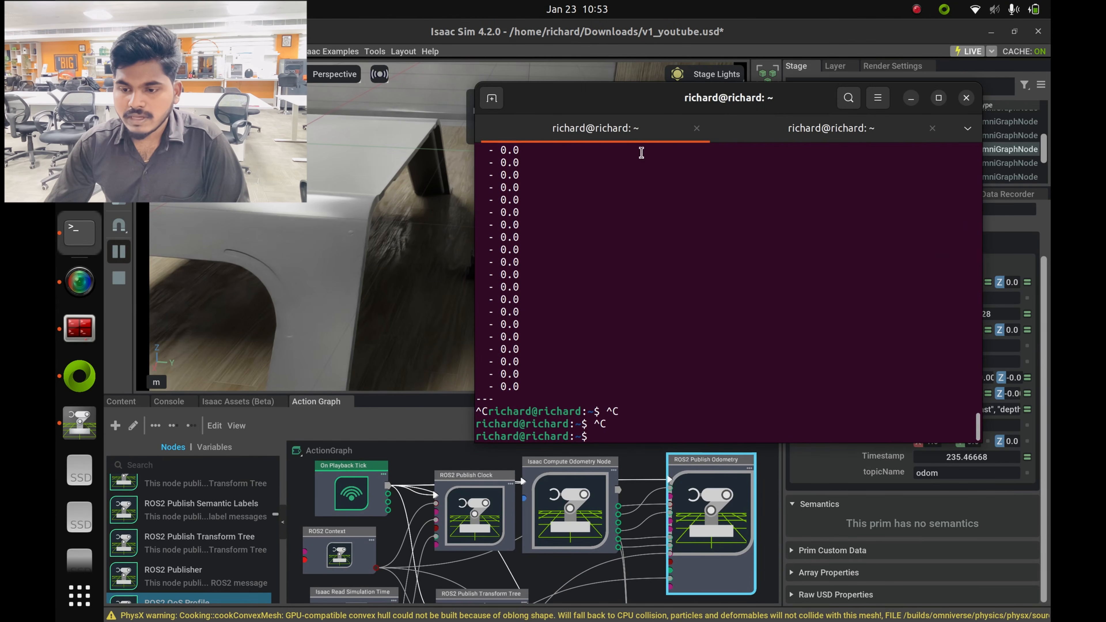
key(Up)
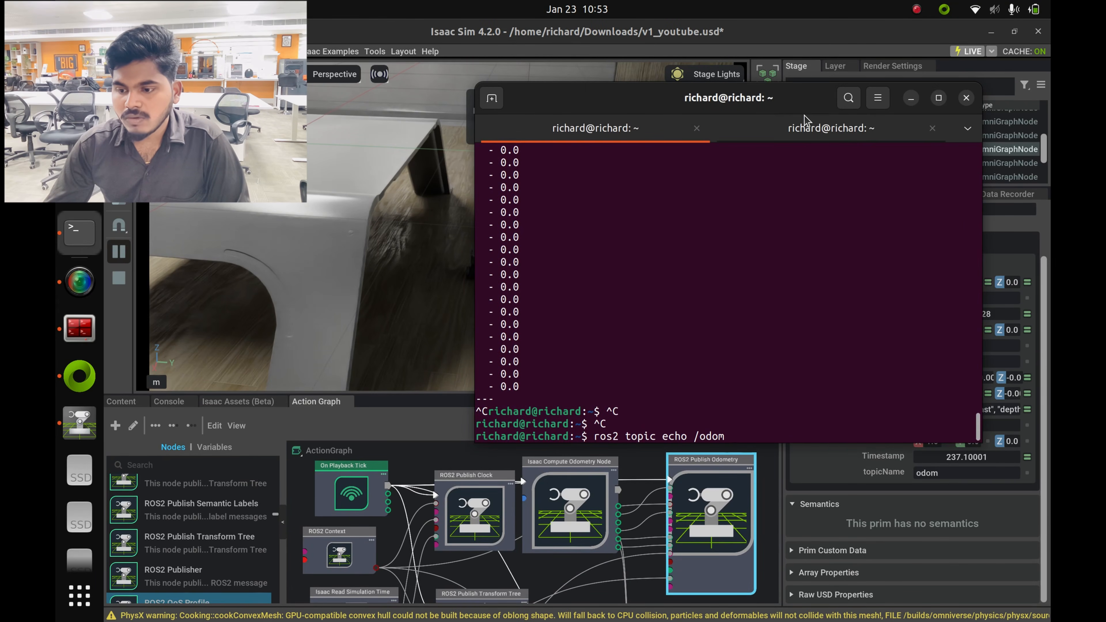
click(805, 125)
key(Up)
key(Return)
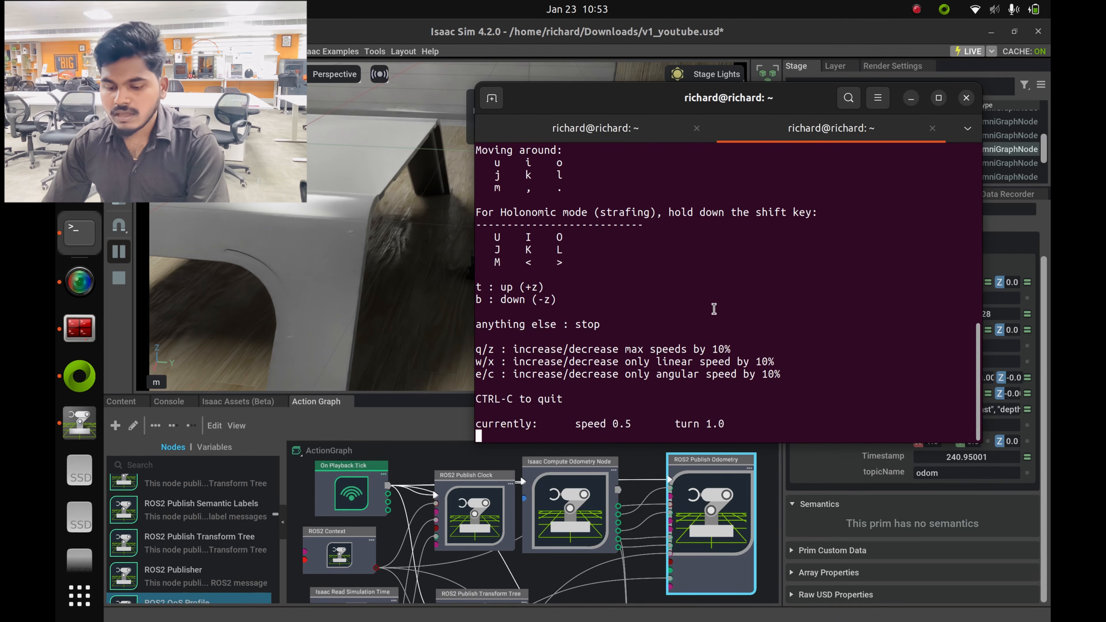
drag(591, 93, 710, 131)
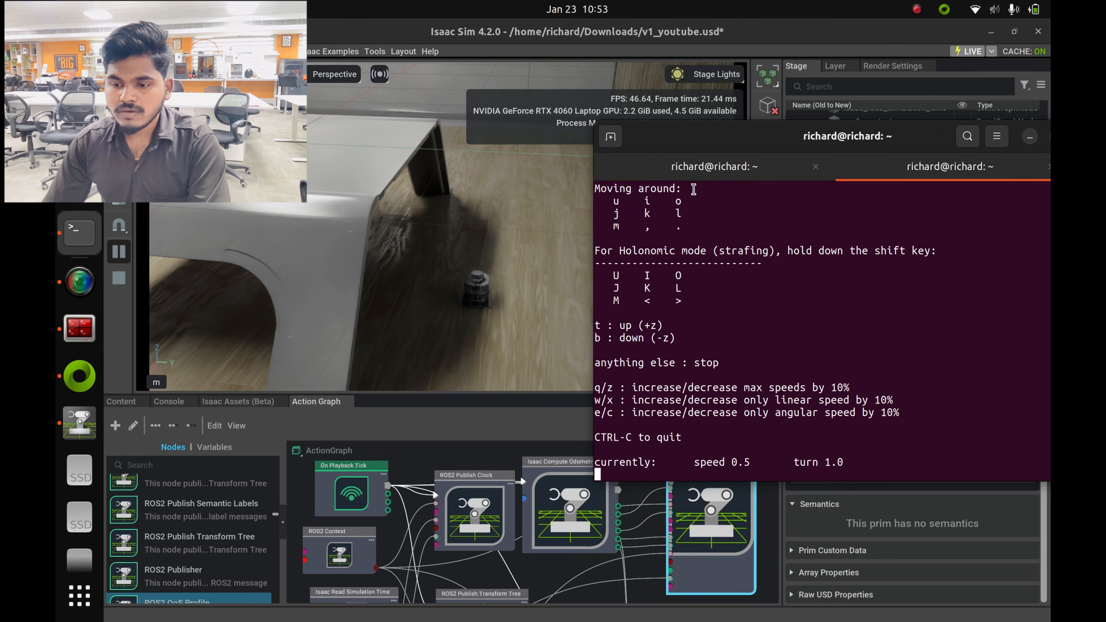
Run ros2 topic echo /odom in the first terminal tab, stop it, and examine the published pose and twist values.
click(697, 172)
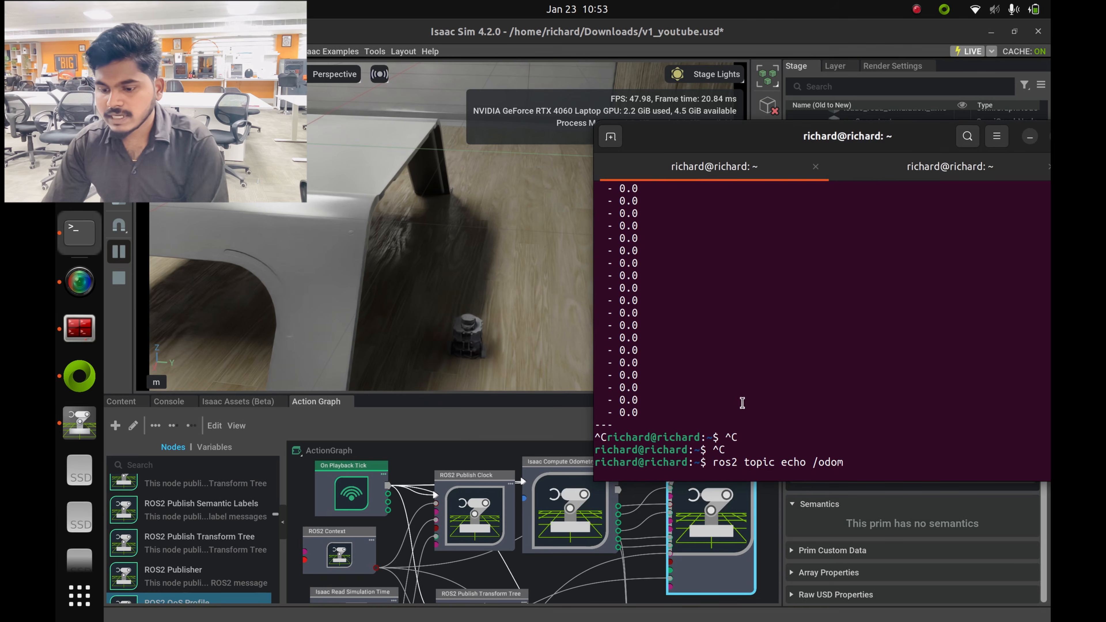
key(Return)
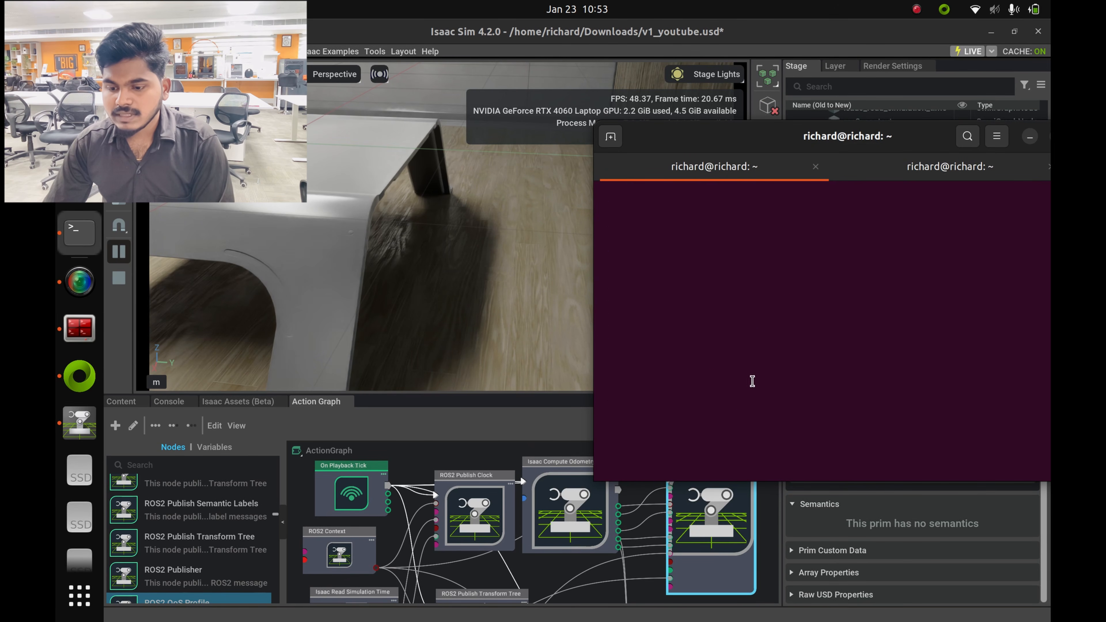
key(ctrl+c)
scroll(721, 344, up, 10)
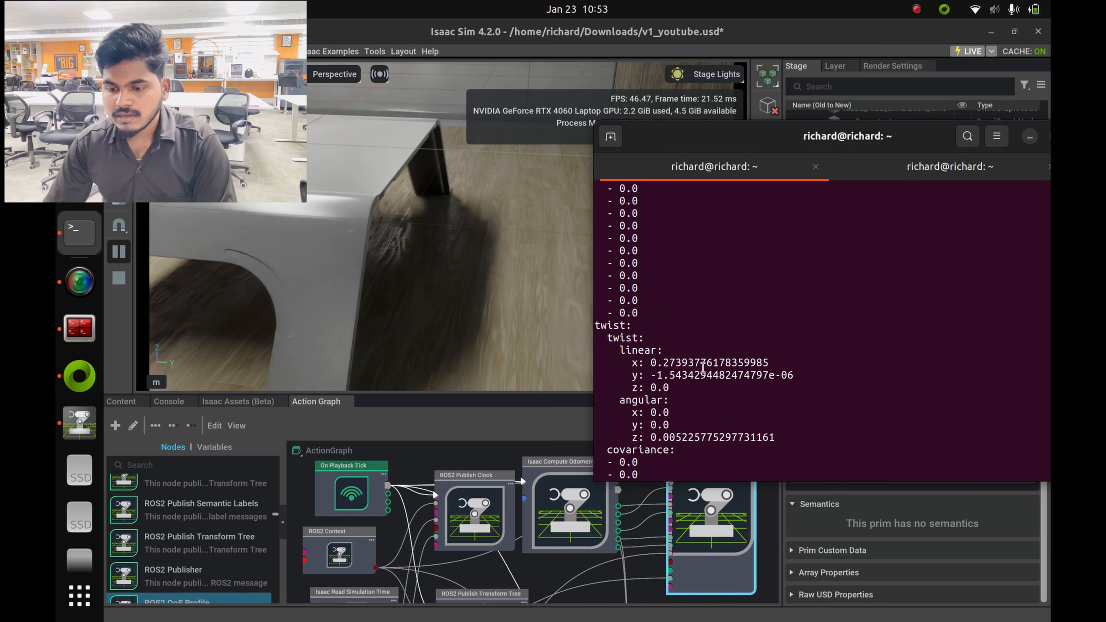
scroll(683, 375, down, 10)
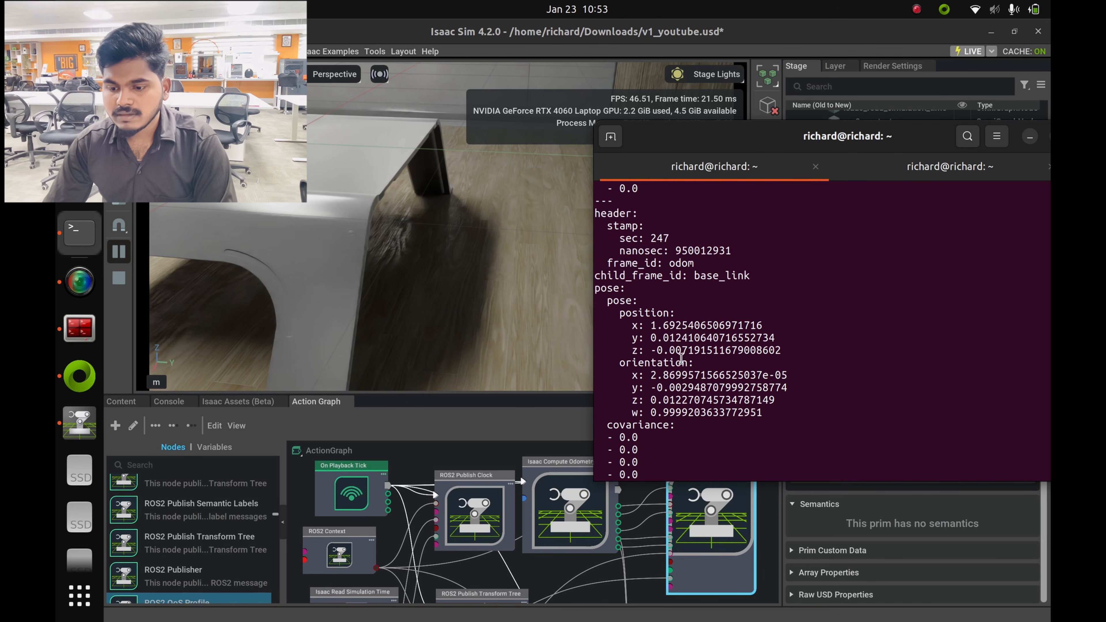
scroll(696, 379, up, 3)
scroll(721, 383, down, 3)
scroll(959, 192, down, 4)
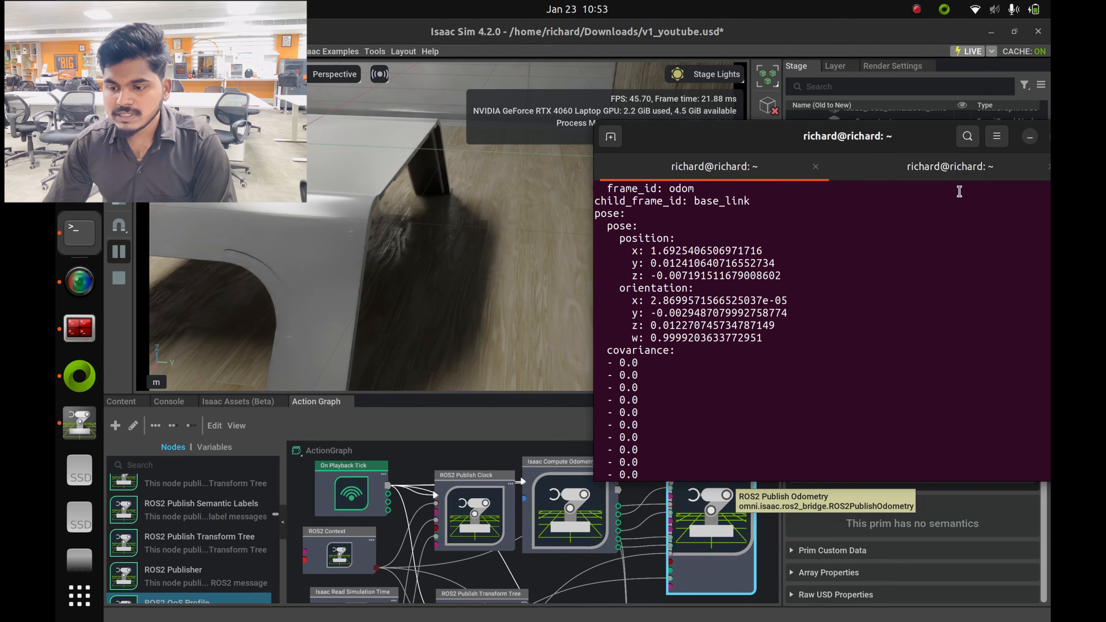
Stop the keyboard teleoperation and run ros2 topic list to check the published topics.
click(919, 171)
key(ctrl+c)
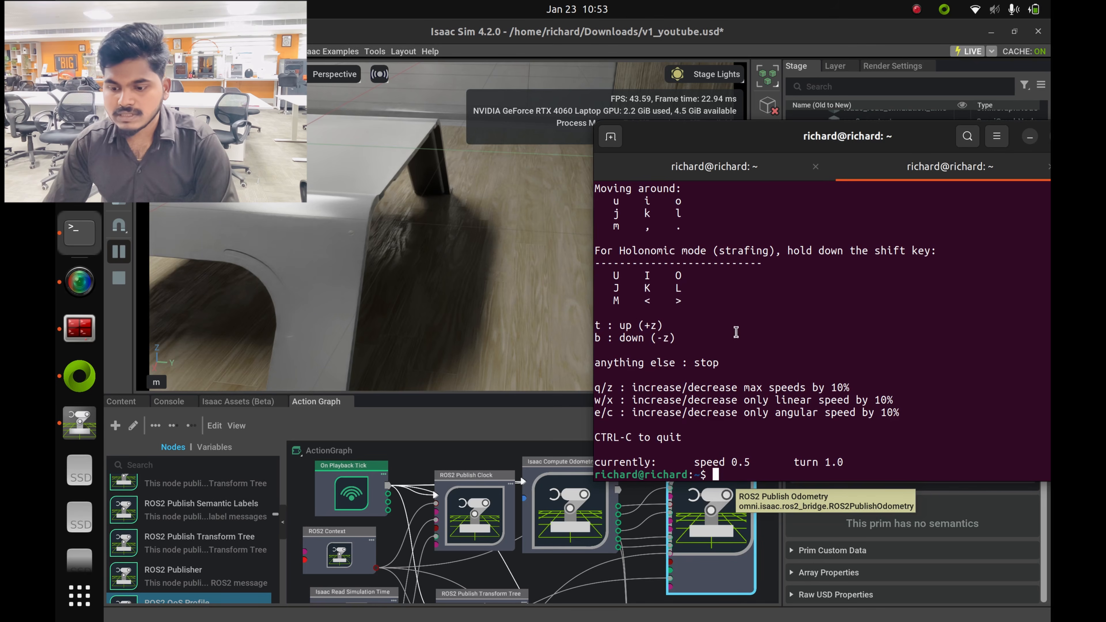
drag(793, 141, 788, 138)
text(ros2)
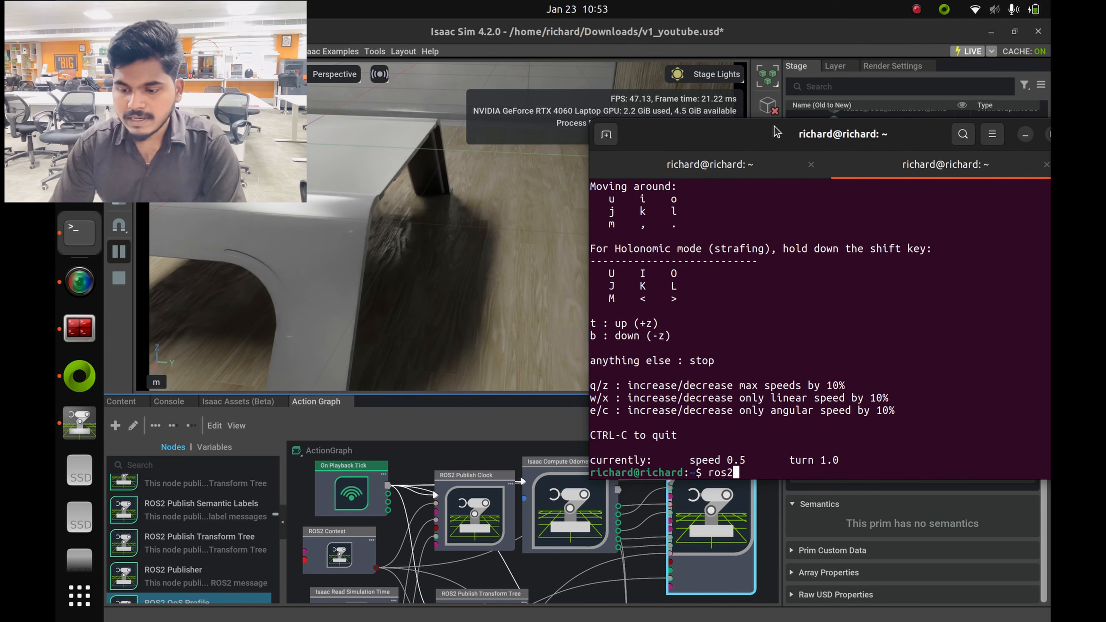
text( topic list)
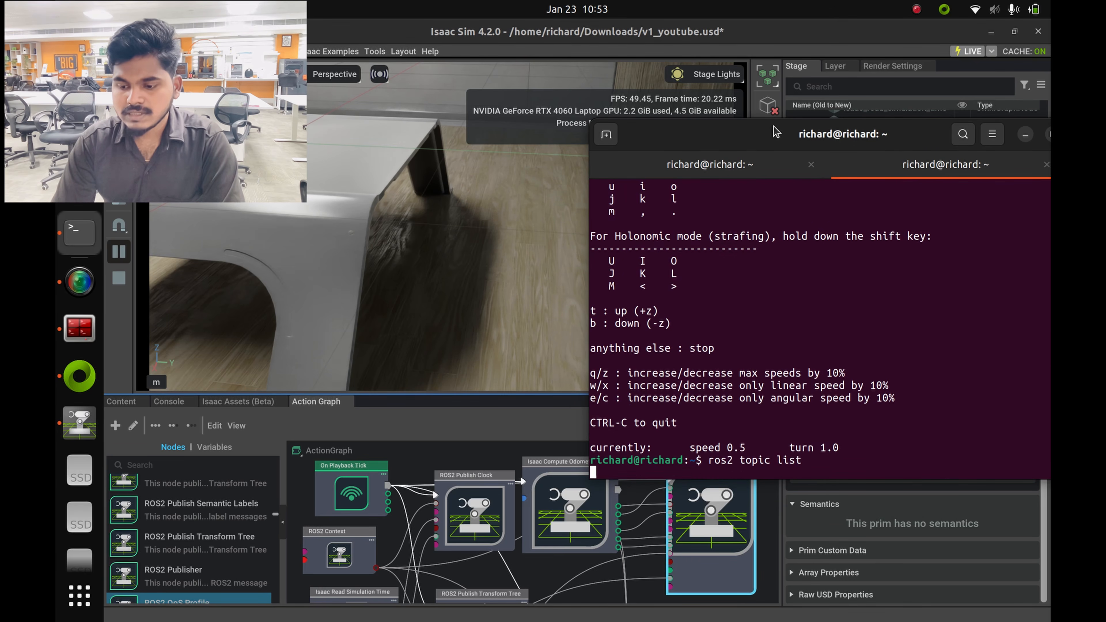
key(Return)
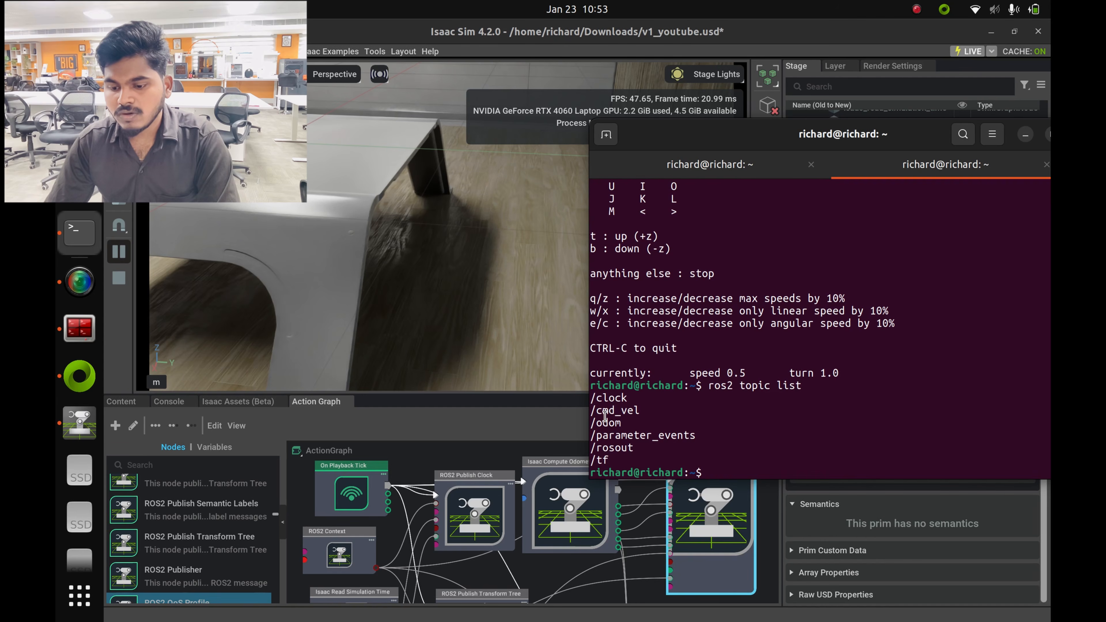
triple_click(616, 410)
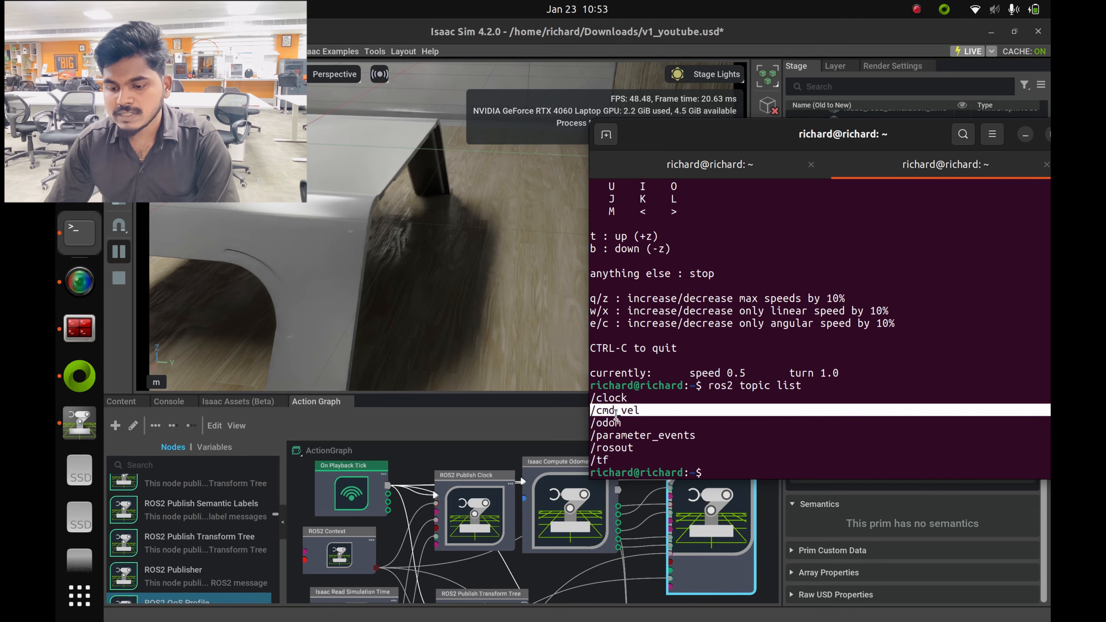
double_click(615, 387)
click(617, 401)
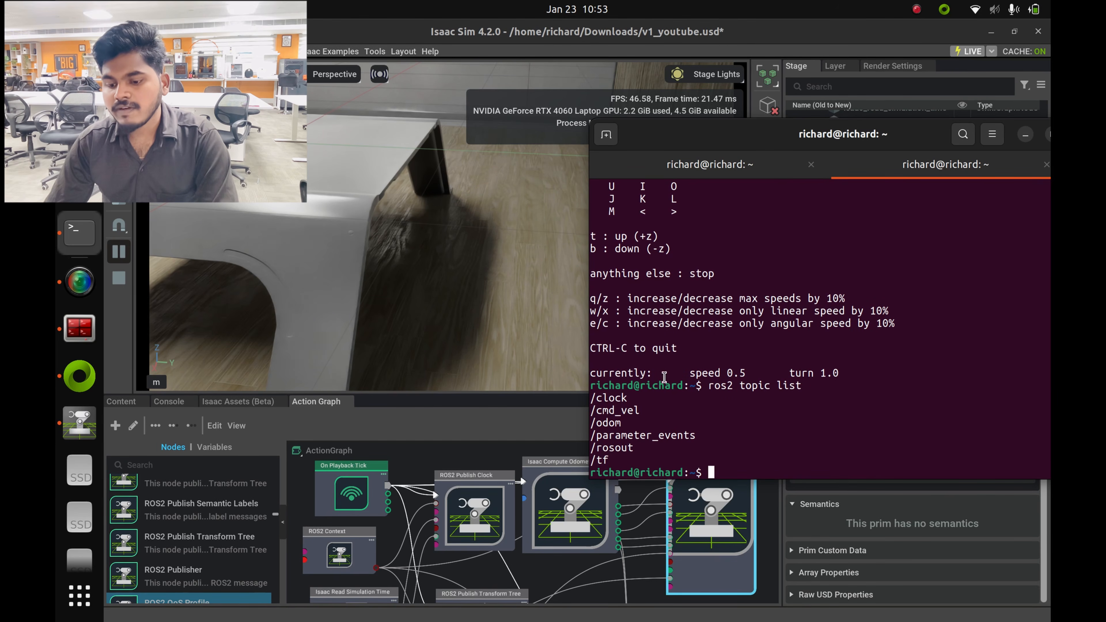
Return to the odometry output tab, minimize the terminal and stop the simulation.
drag(761, 140, 617, 102)
click(614, 130)
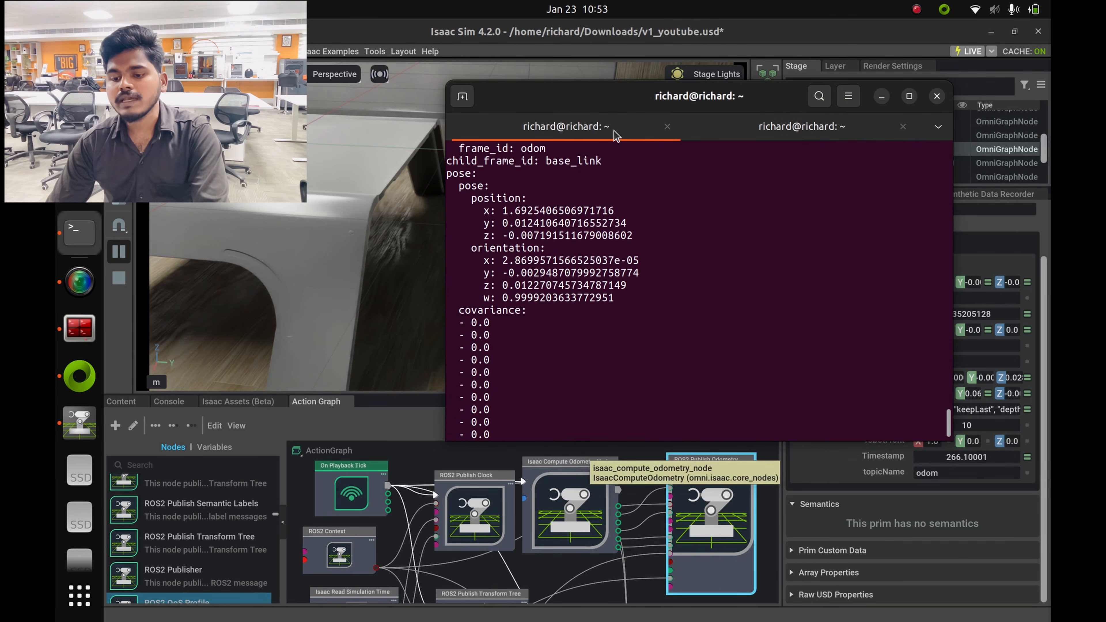
click(880, 97)
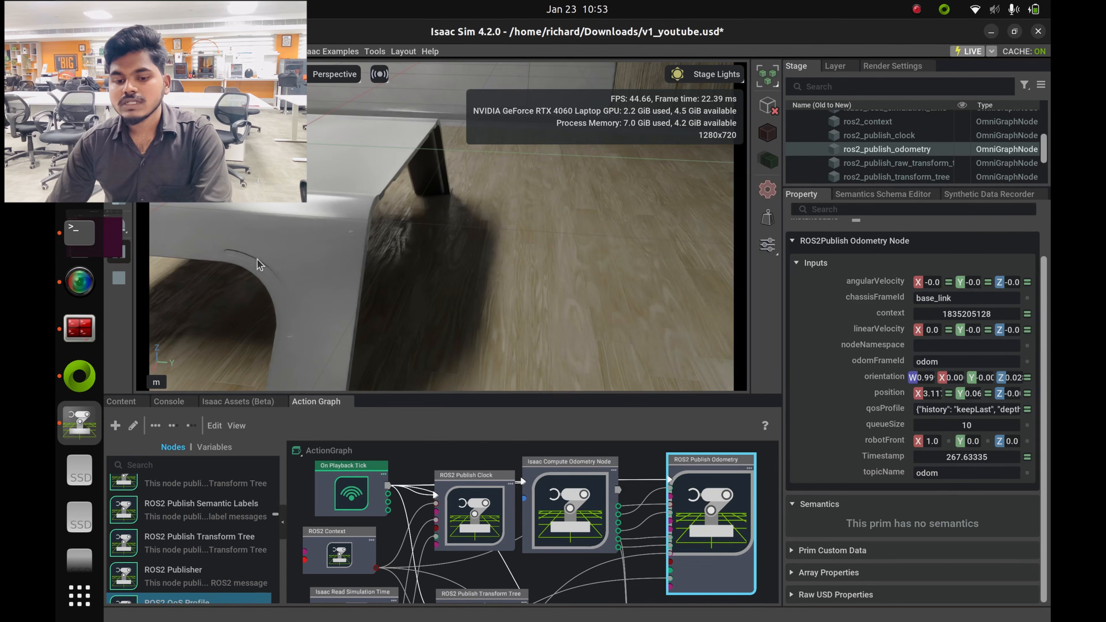
click(124, 278)
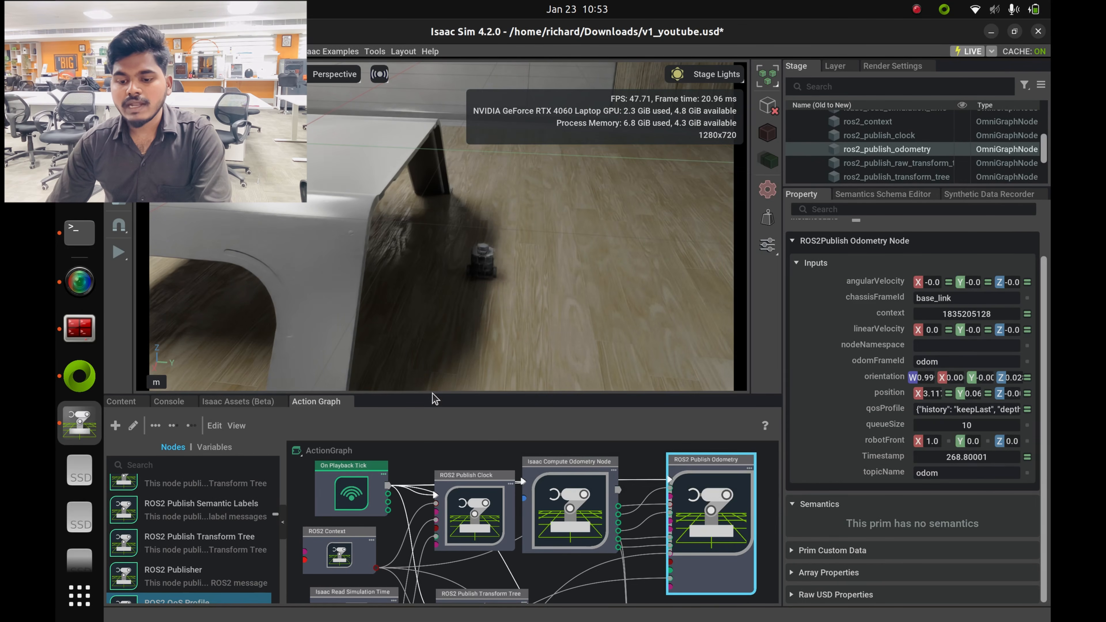
Enlarge the stage tree area and rename the ActionGraph prim as ActionGraph_odom_tf.
drag(433, 395, 445, 282)
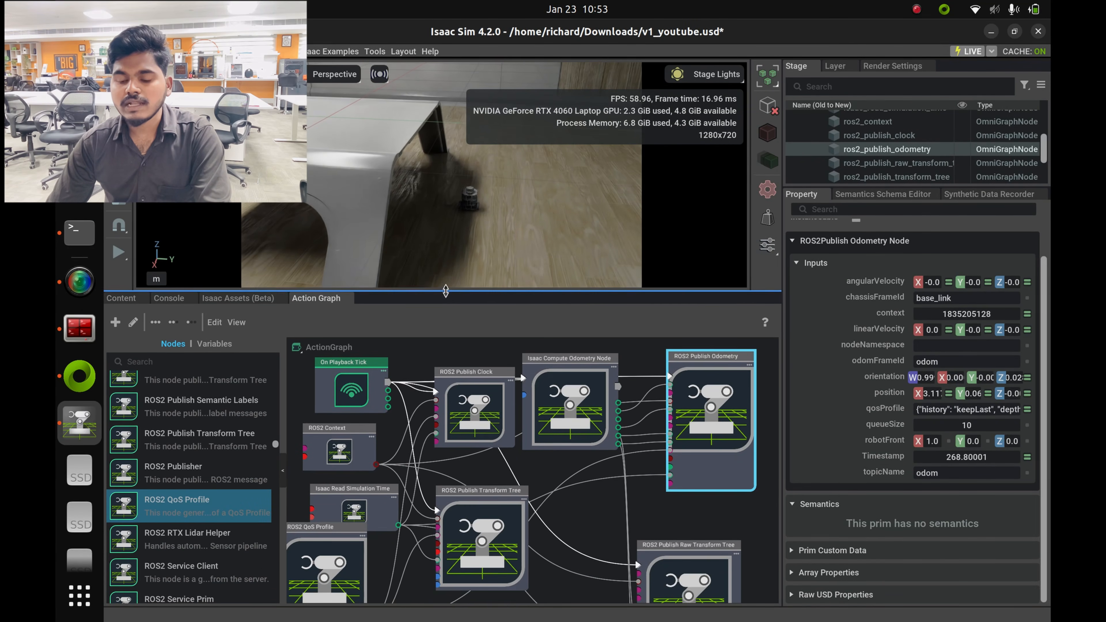
right_drag(548, 212, 570, 229)
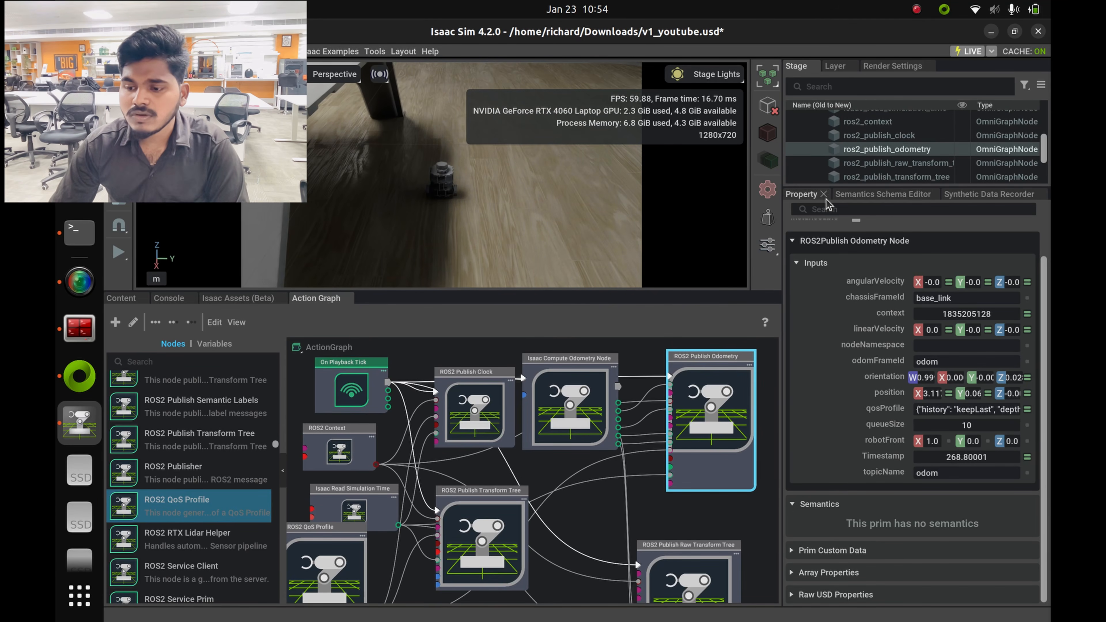
drag(849, 187, 849, 453)
click(806, 158)
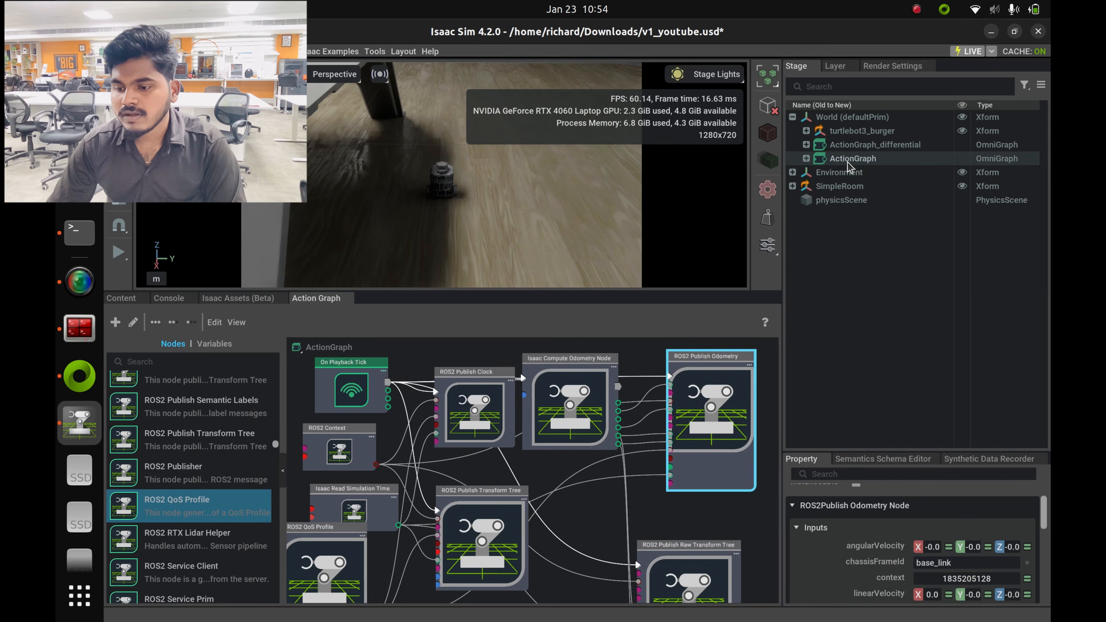
double_click(909, 160)
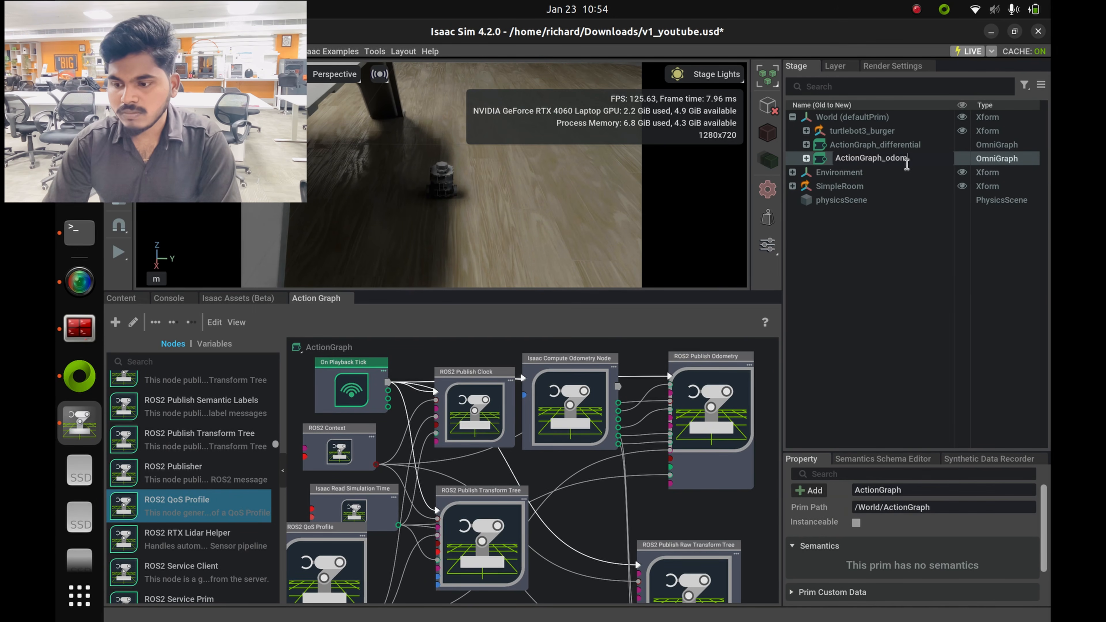
text(_odom_tf)
key(Return)
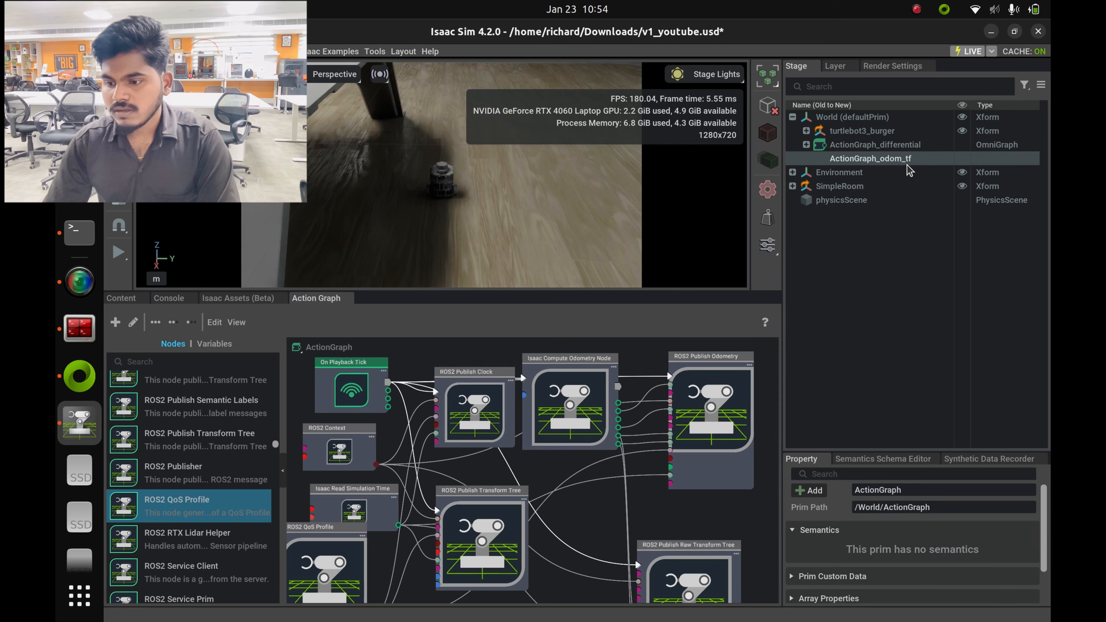
Create a new action graph, enlarge the graph editor and add an On Playback Tick node.
click(919, 305)
click(560, 484)
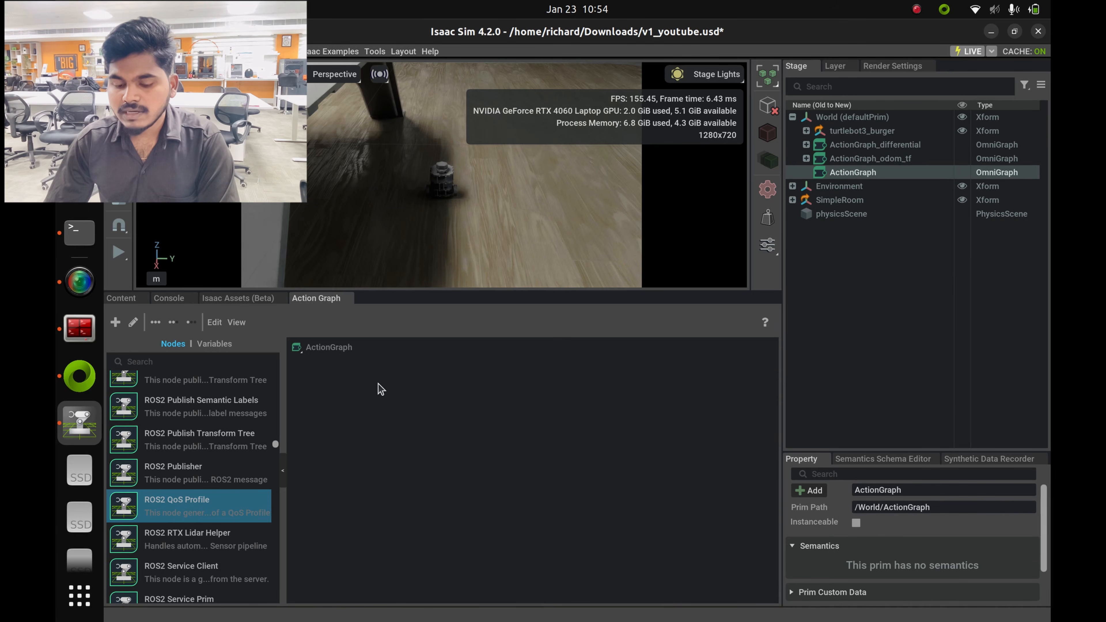
drag(504, 292, 496, 155)
scroll(197, 284, up, 15)
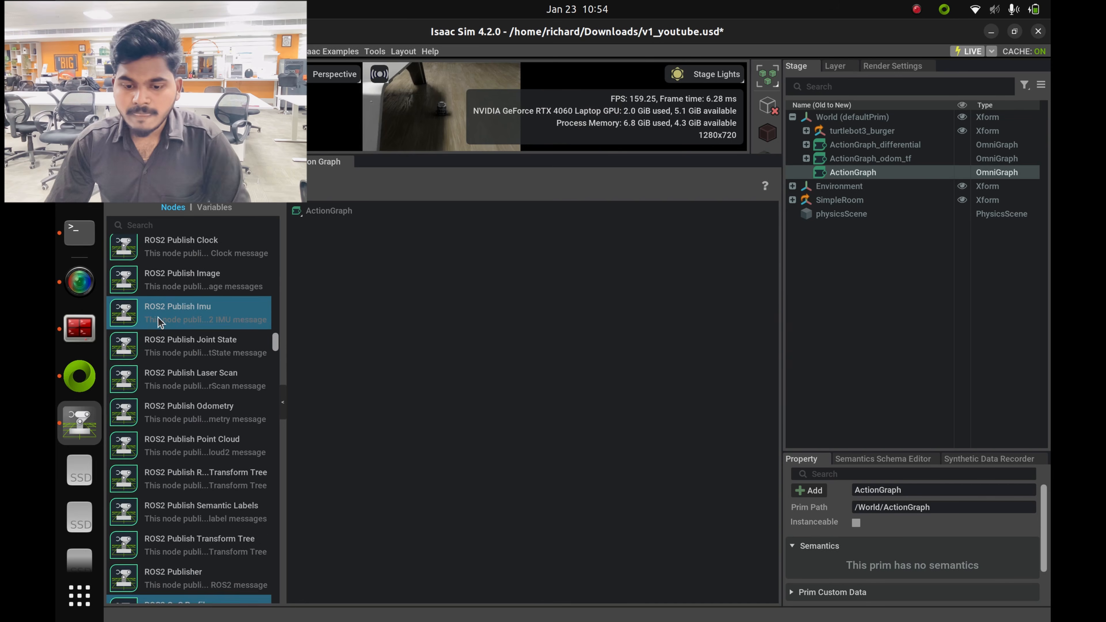
scroll(220, 239, up, 10)
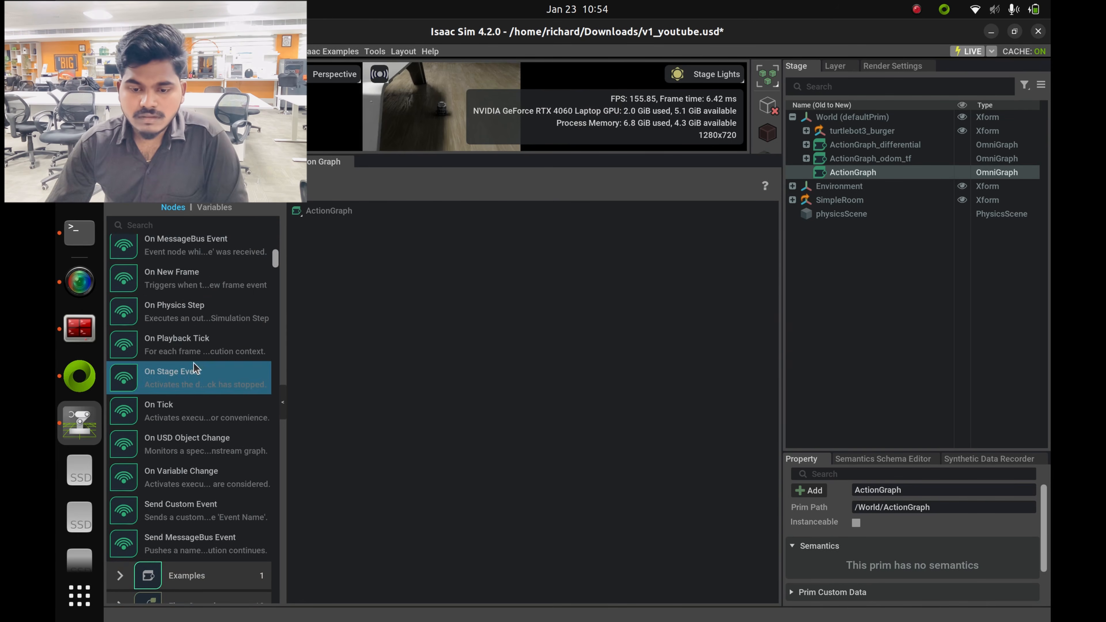
scroll(163, 485, down, 3)
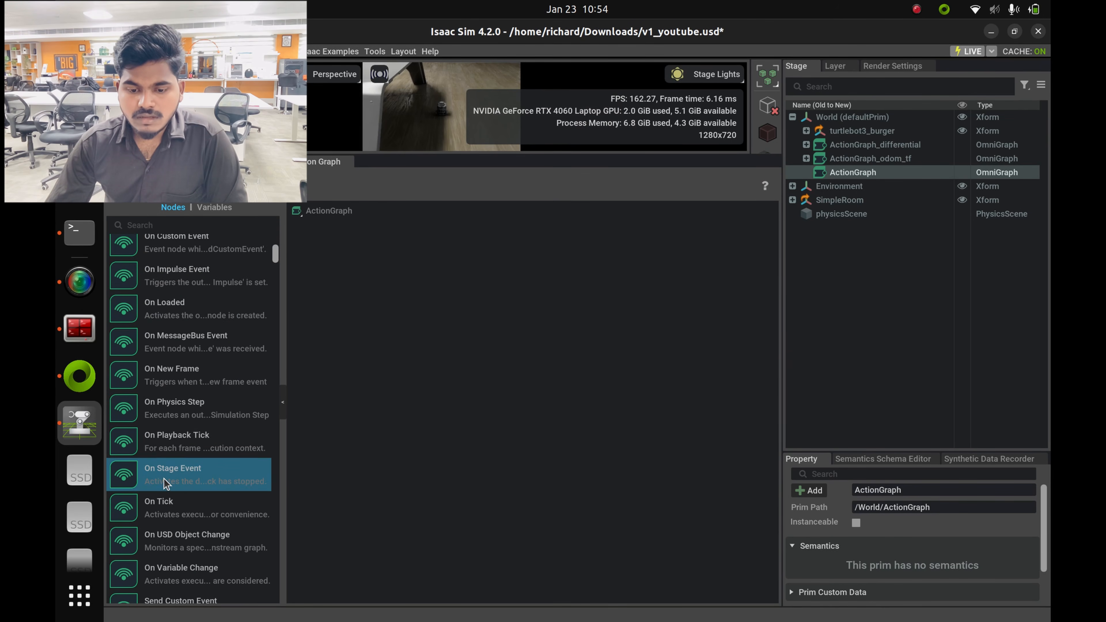
drag(166, 440, 328, 265)
Add an Isaac Read Simulation Time node below the On Playback Tick node.
scroll(153, 444, down, 6)
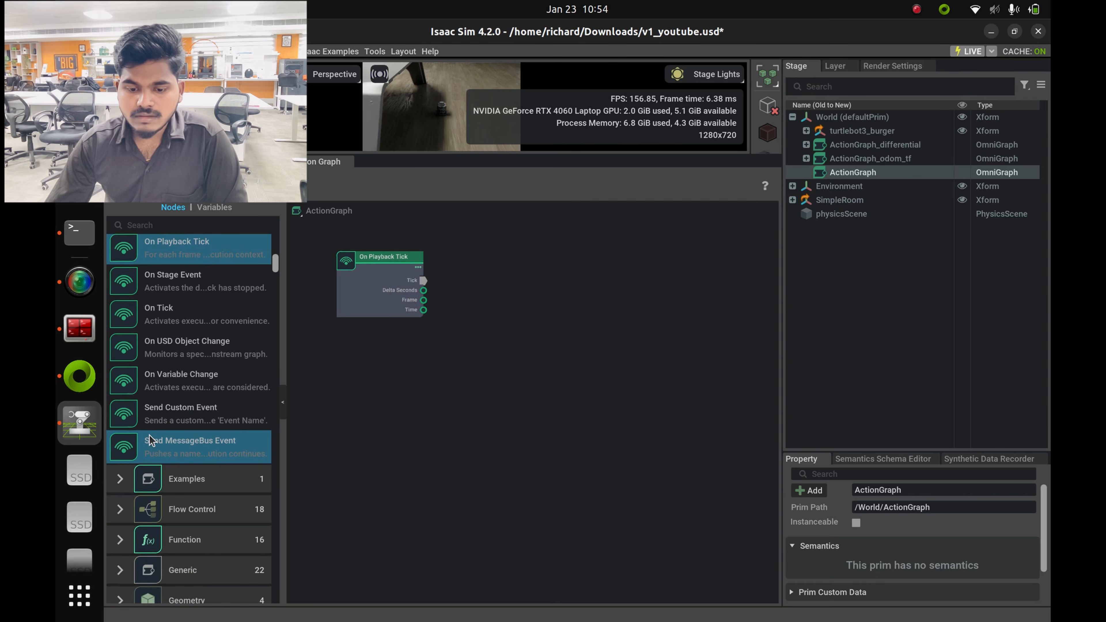
scroll(150, 443, down, 1)
scroll(177, 451, down, 4)
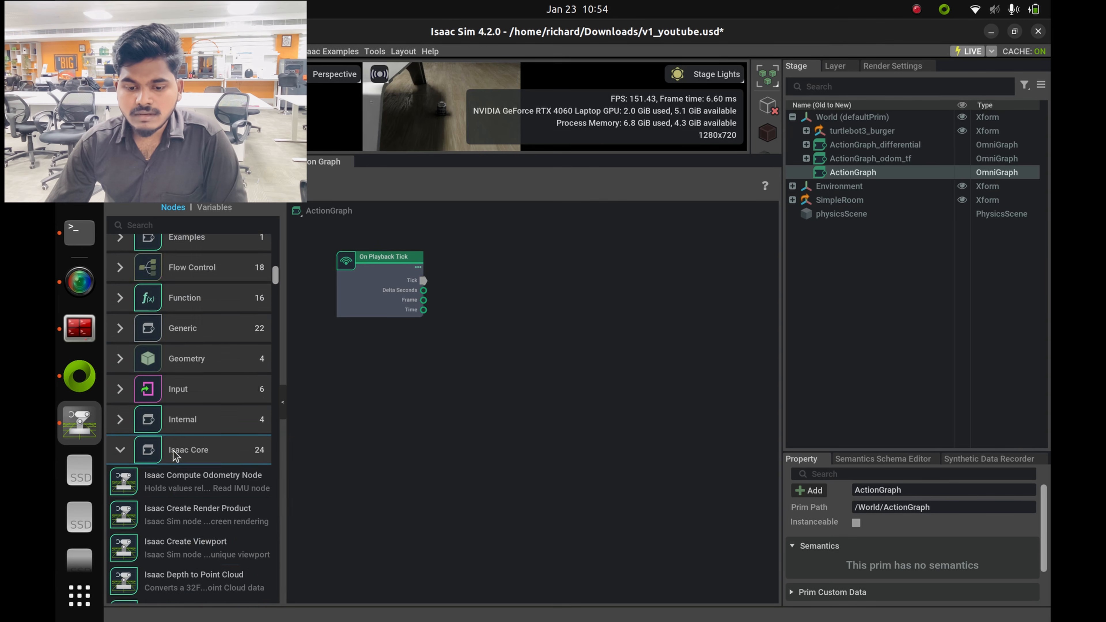
scroll(182, 409, down, 3)
scroll(182, 408, up, 2)
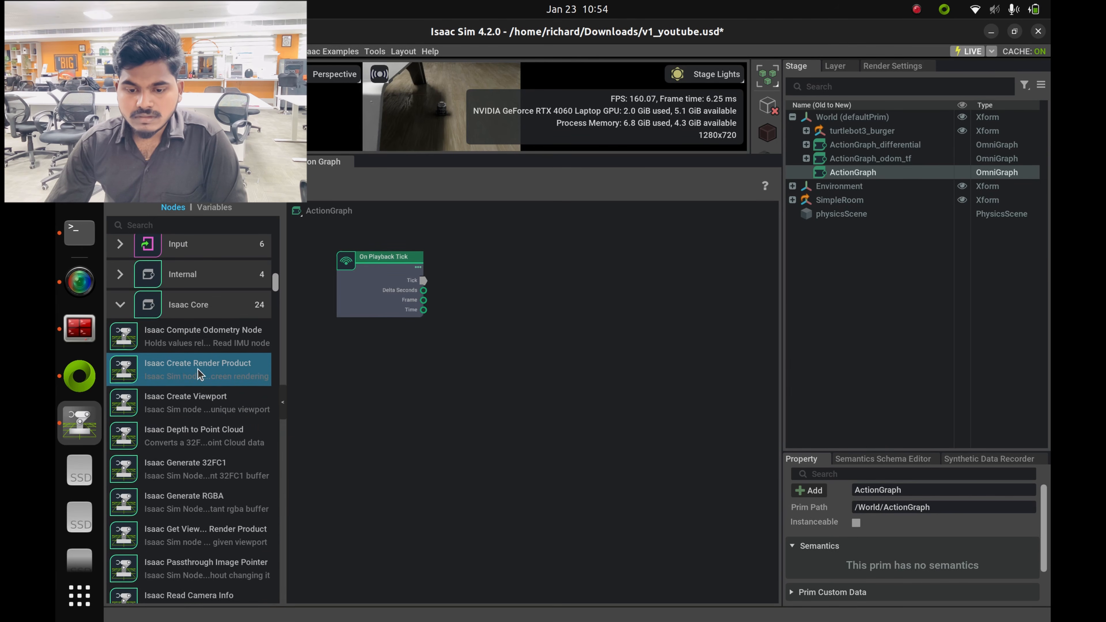
scroll(204, 431, down, 2)
scroll(217, 510, down, 2)
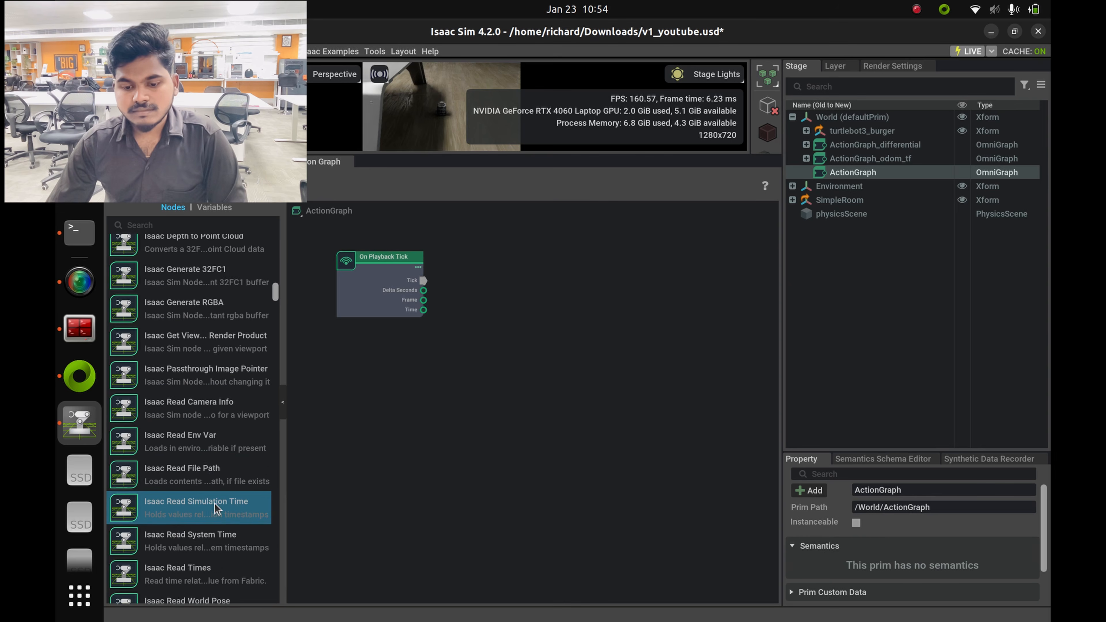
scroll(216, 509, down, 3)
drag(175, 362, 341, 352)
Add an Isaac Read Lidar Beams node from the Isaac Range Sensor category beside the On Playback Tick node.
scroll(185, 457, down, 3)
scroll(186, 480, down, 6)
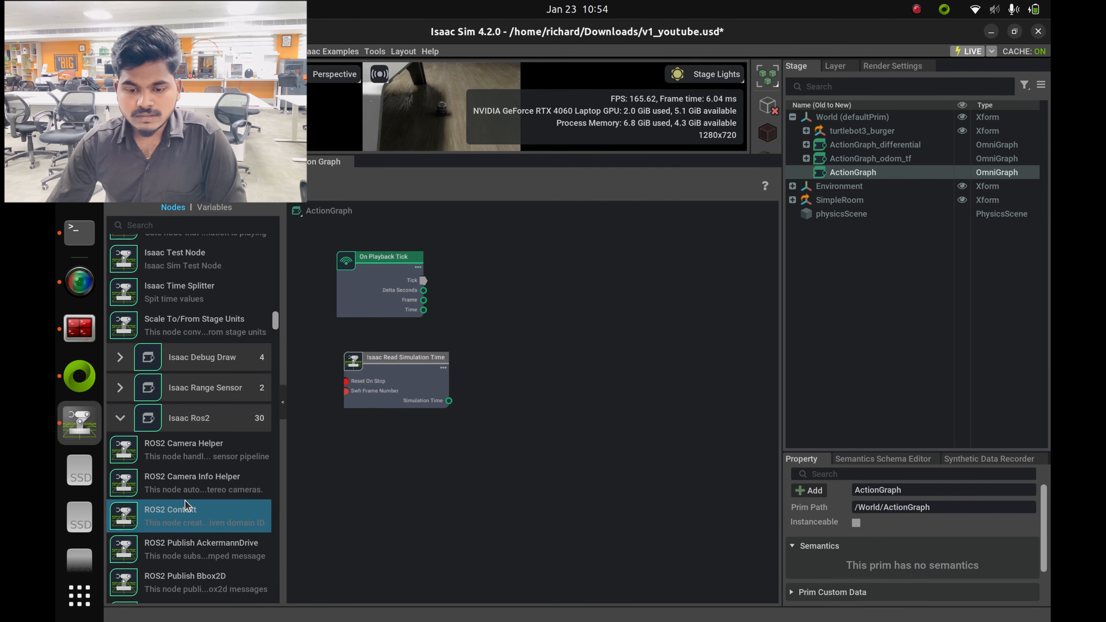
scroll(186, 496, down, 1)
scroll(205, 448, down, 2)
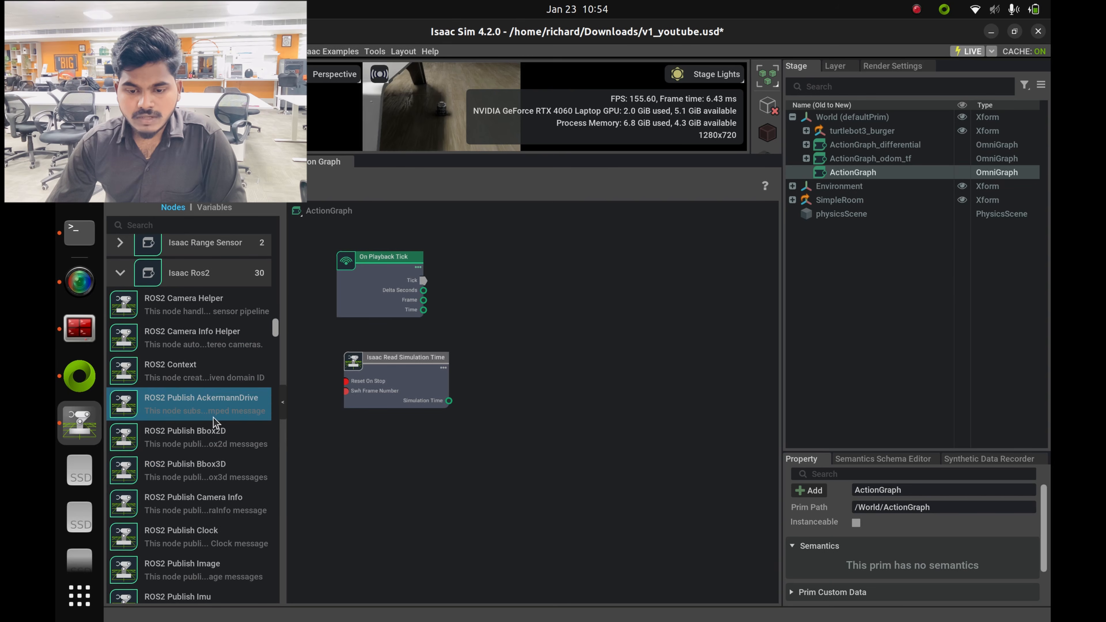
scroll(209, 453, down, 1)
scroll(195, 392, up, 3)
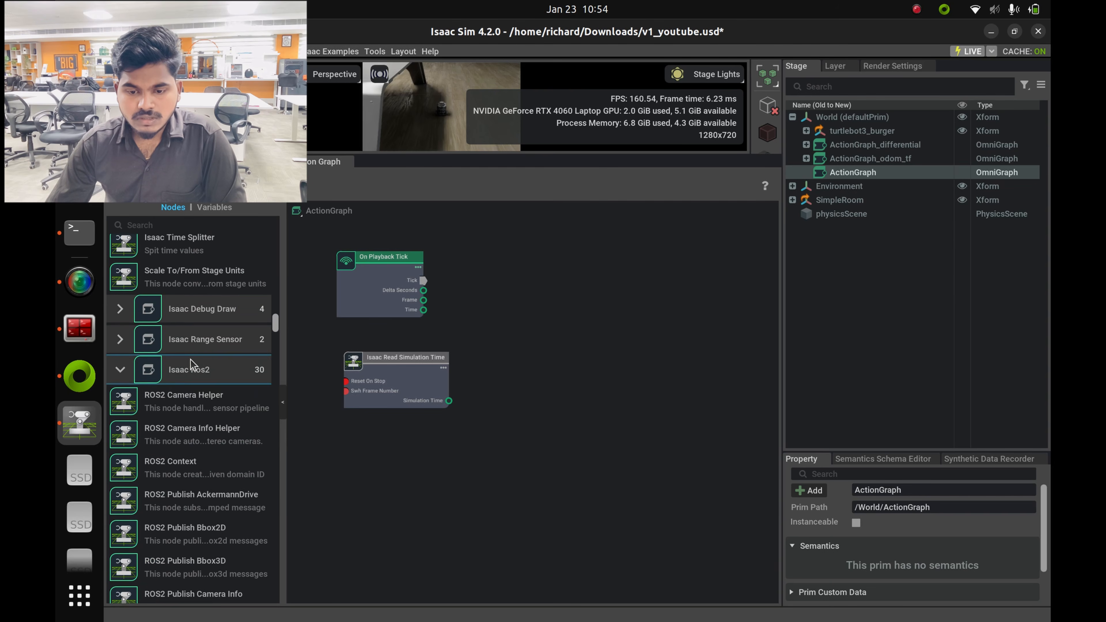
click(191, 342)
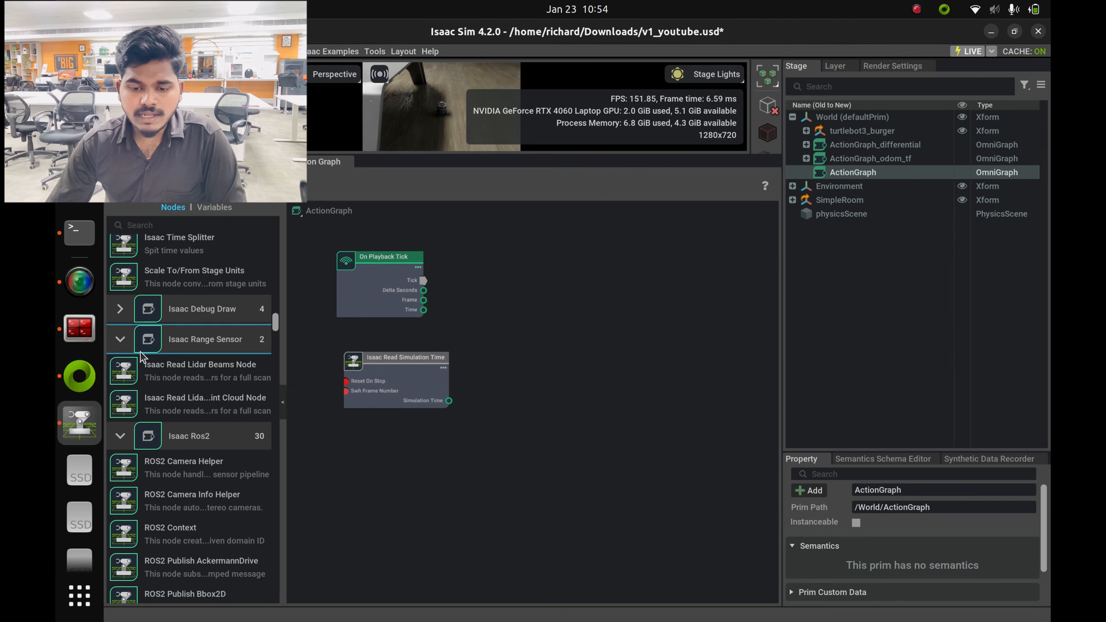
drag(144, 366, 510, 249)
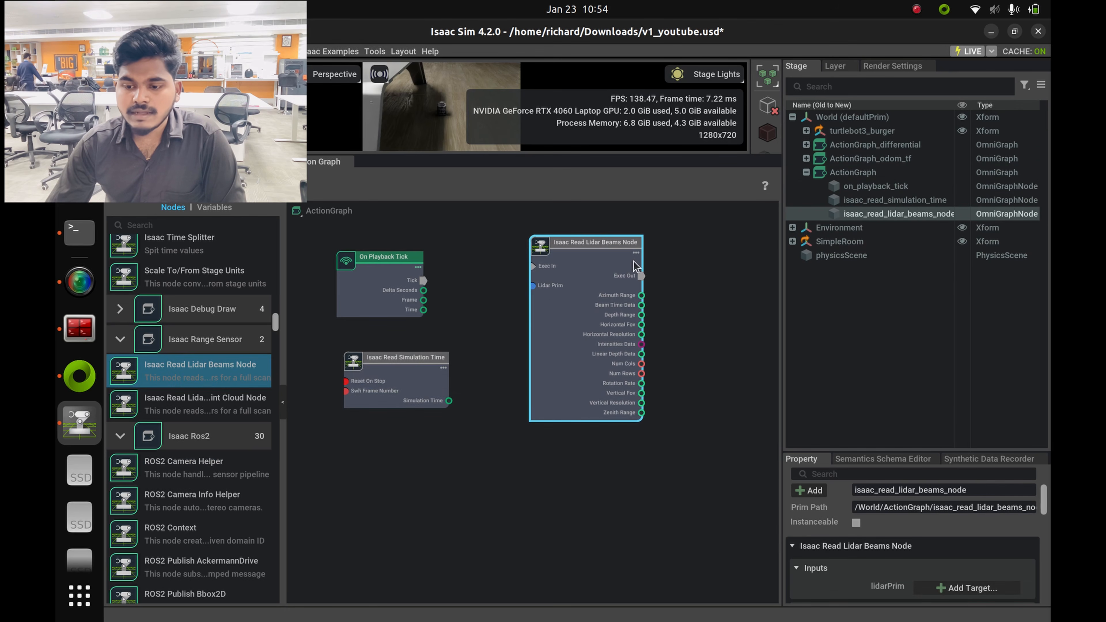
Add a ROS2 Context node and arrange it between the On Playback Tick and Isaac Read Simulation Time nodes.
scroll(192, 392, down, 3)
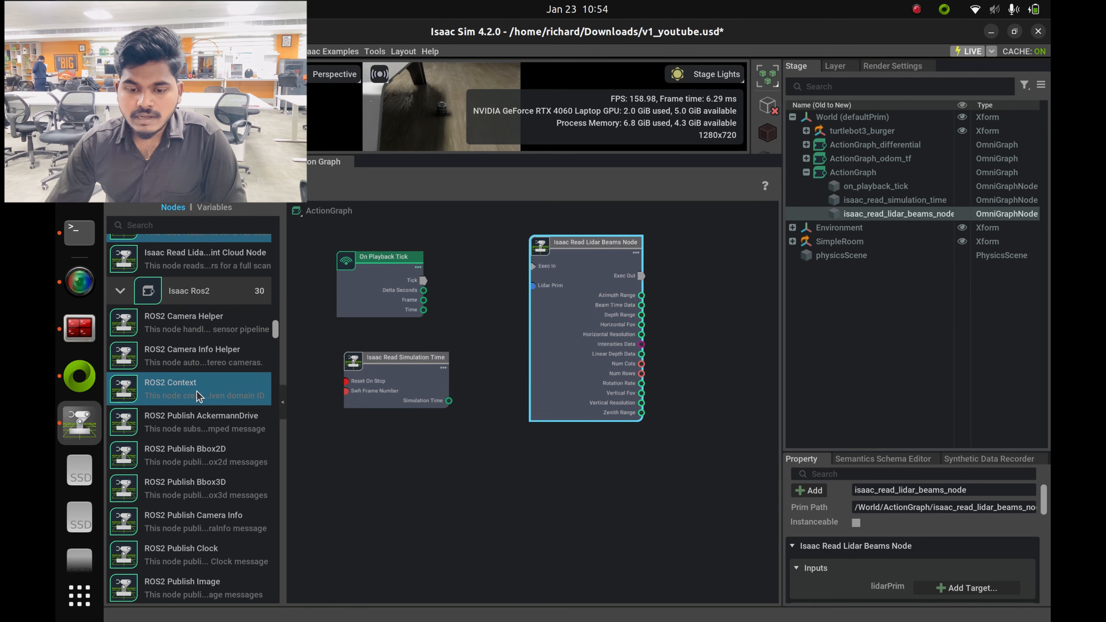
drag(198, 396, 355, 324)
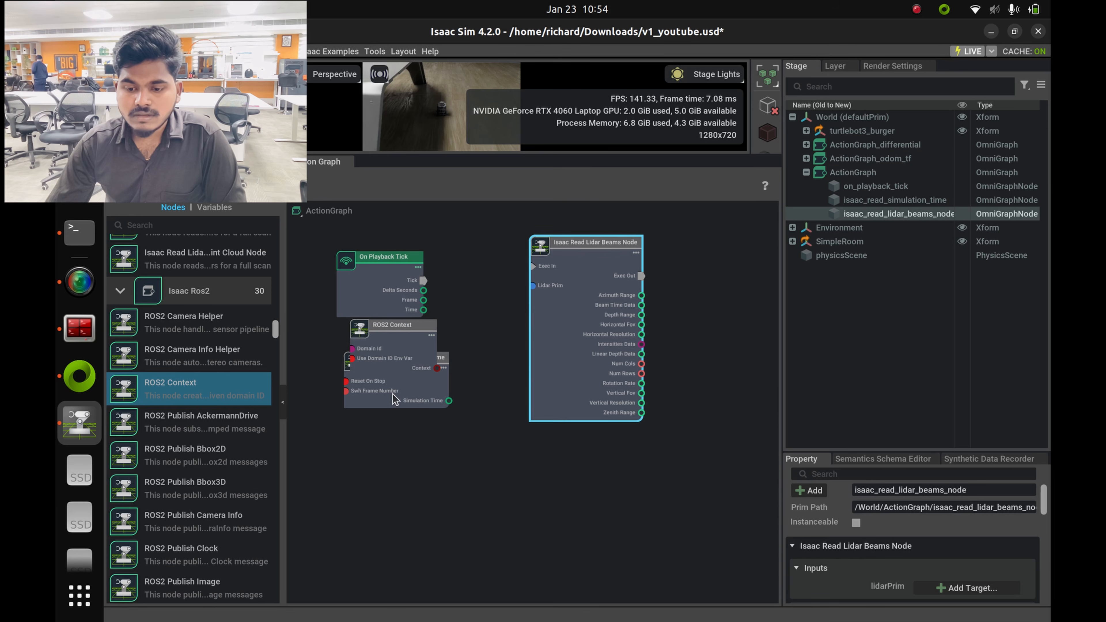
drag(447, 377, 447, 481)
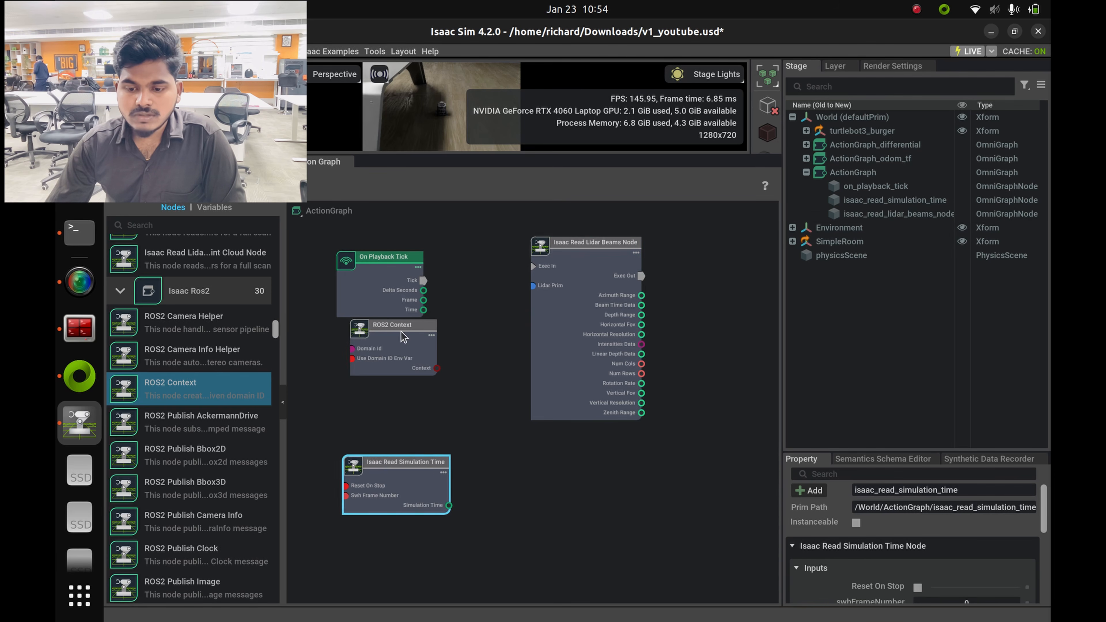
drag(399, 331, 399, 362)
drag(391, 310, 407, 304)
Add a ROS2 Publish Laser Scan node beside the Isaac Read Lidar Beams node.
scroll(195, 409, down, 5)
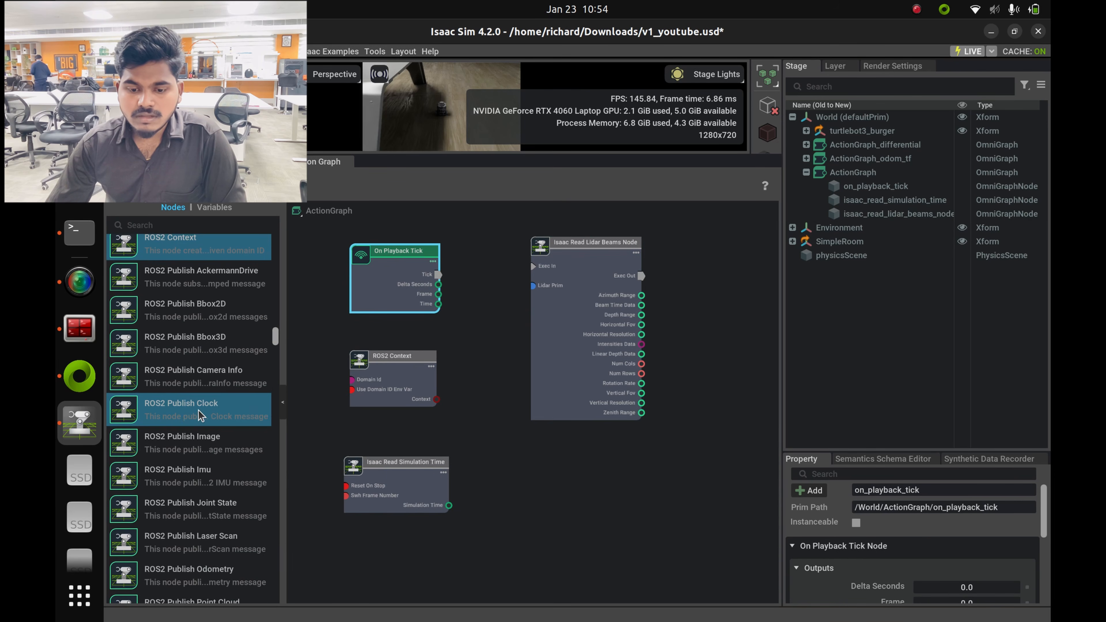
scroll(196, 411, down, 2)
drag(196, 399, 682, 288)
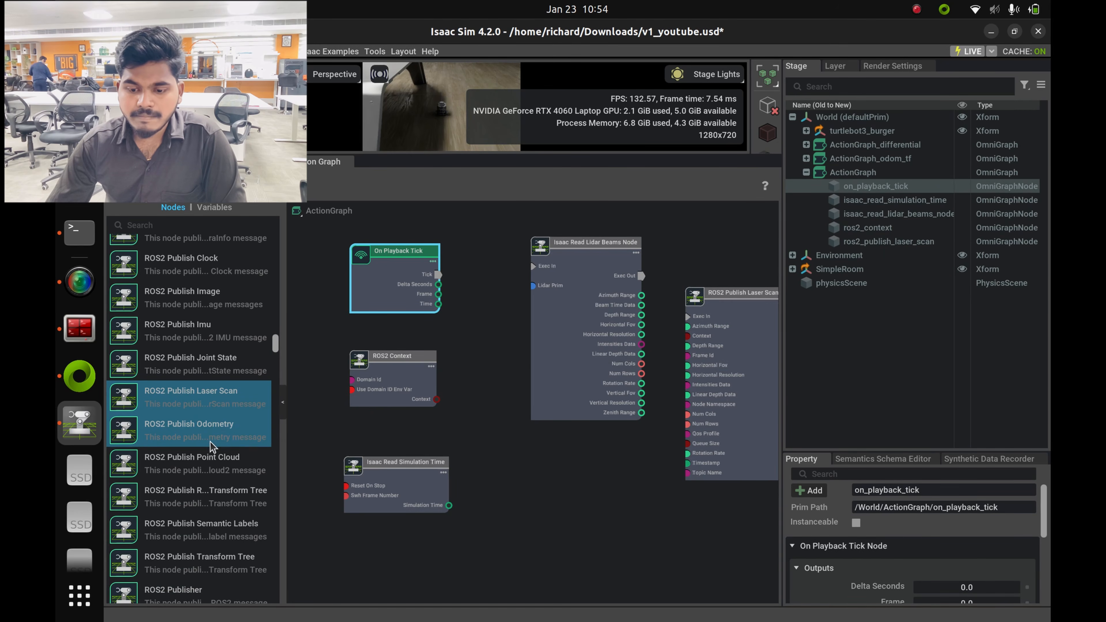
scroll(209, 445, down, 7)
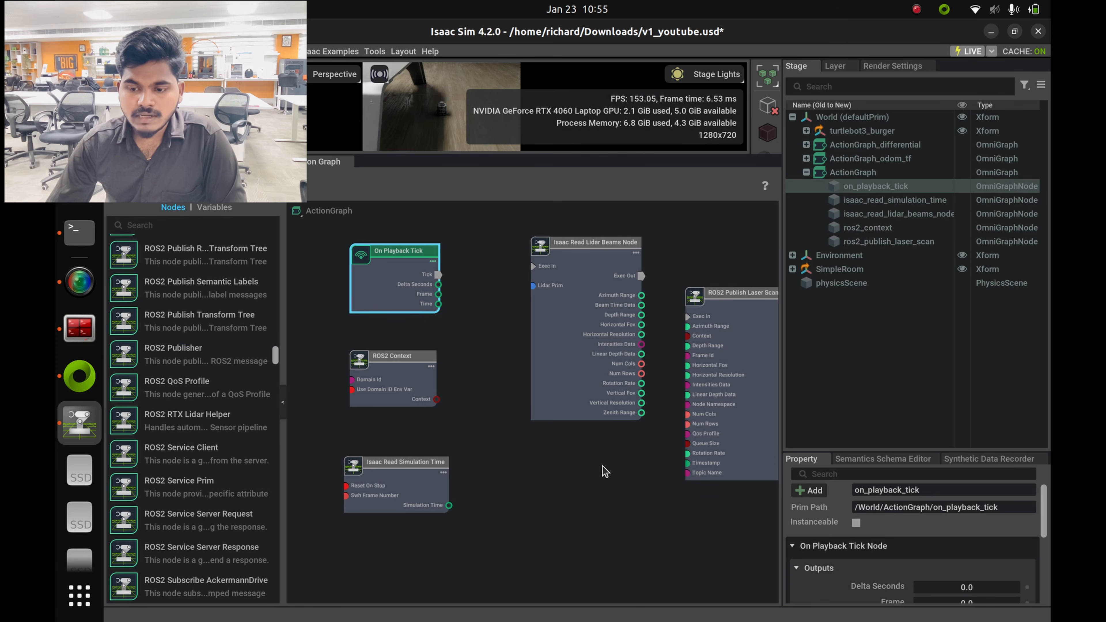
middle_drag(547, 455, 516, 448)
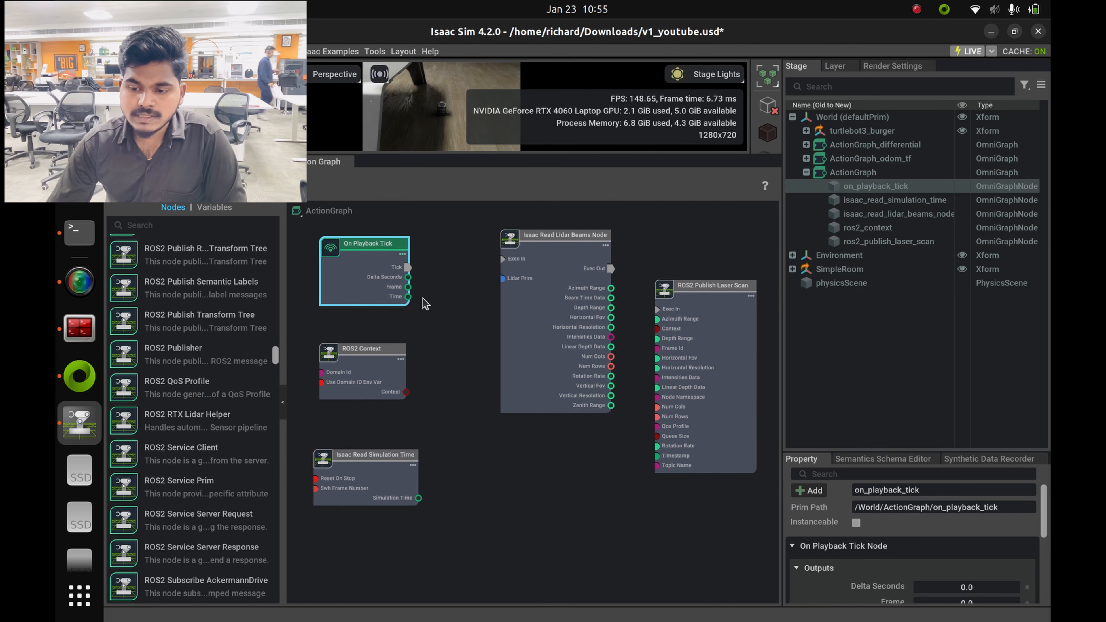
scroll(214, 486, down, 15)
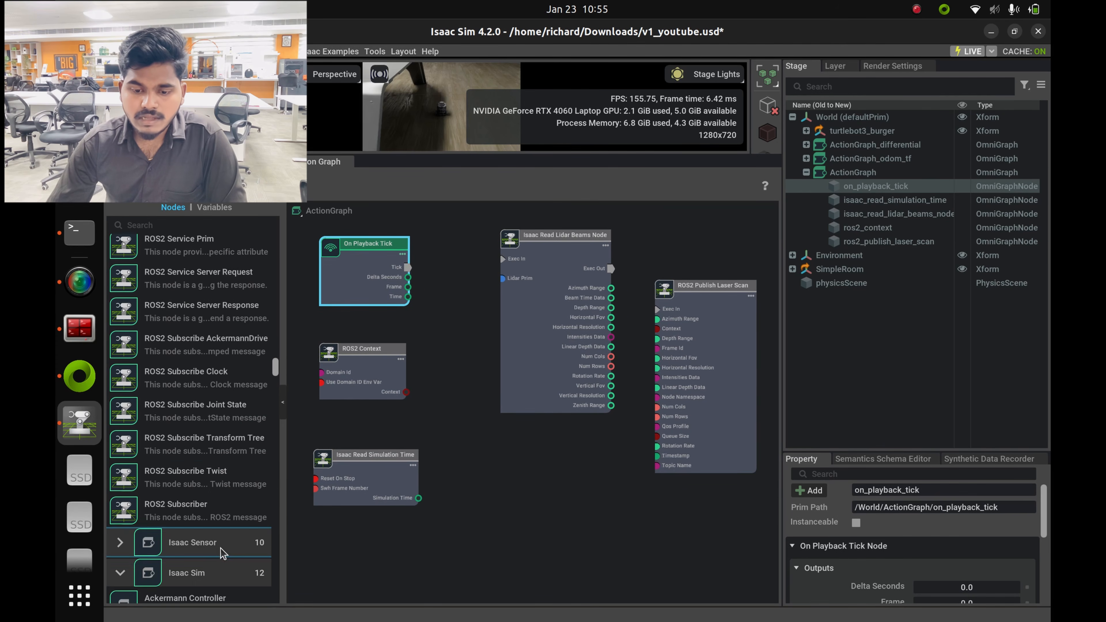
scroll(200, 488, down, 10)
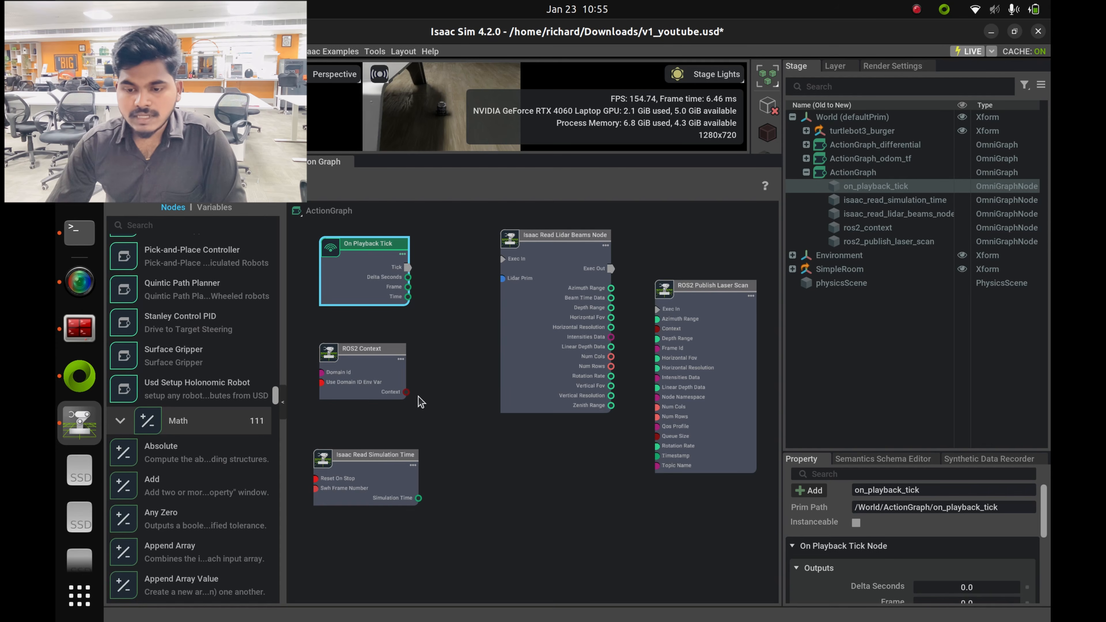
Chain execution from the playback Tick through the Isaac Read Lidar Beams node to the ROS2 Publish Laser Scan node.
scroll(566, 335, up, 2)
middle_drag(540, 504, 507, 539)
drag(341, 291, 455, 280)
click(484, 325)
drag(484, 322, 463, 331)
drag(555, 264, 639, 343)
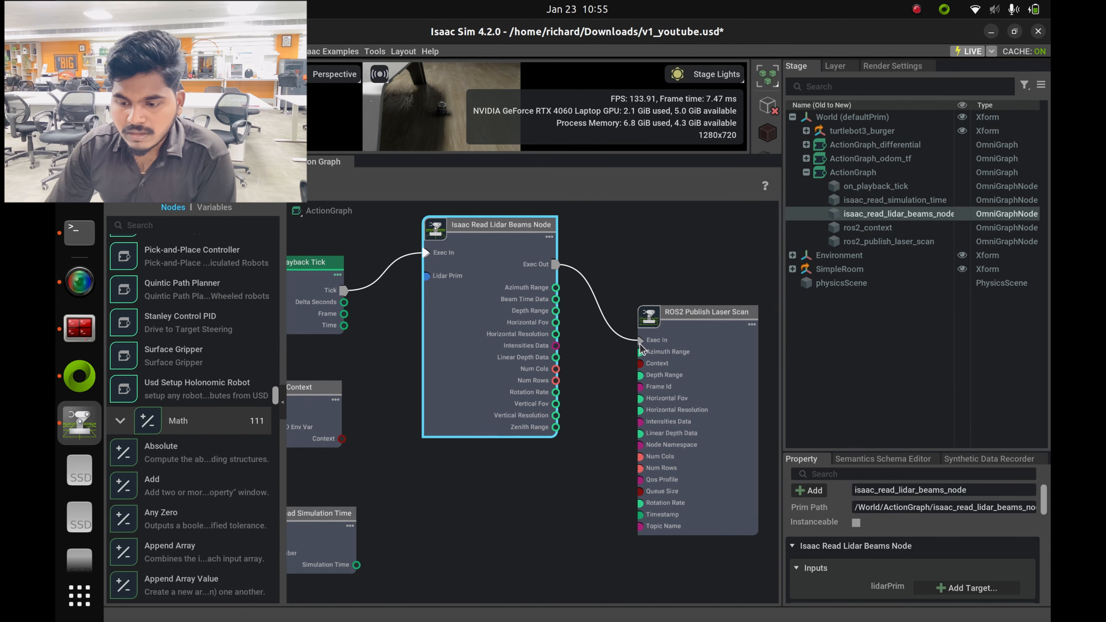
drag(711, 386, 714, 340)
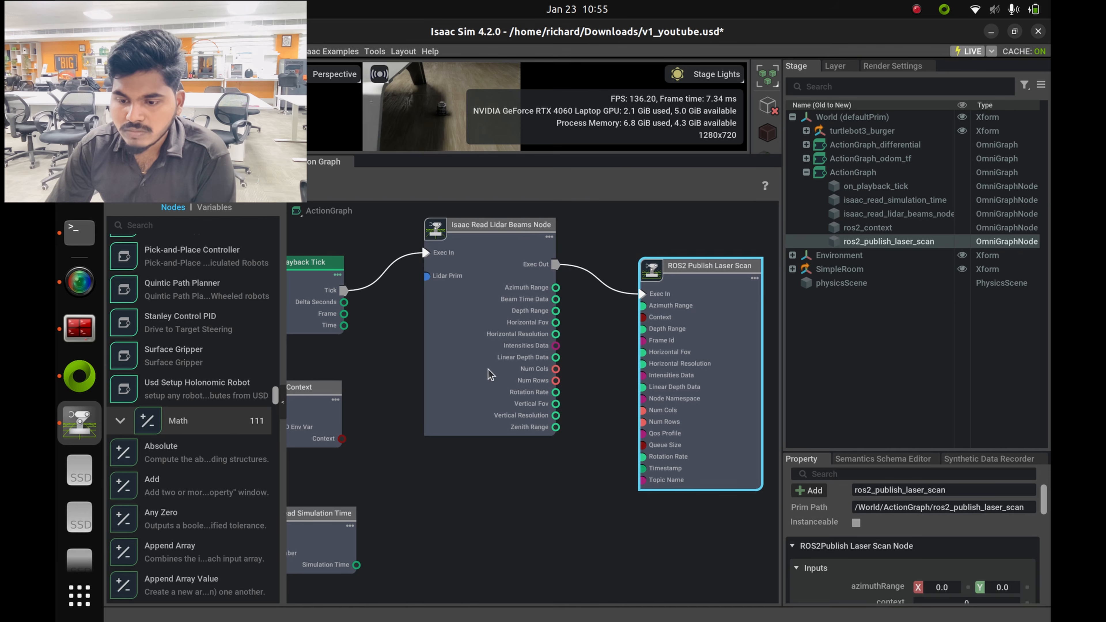
drag(492, 374, 506, 383)
scroll(501, 469, down, 1)
middle_drag(532, 516, 570, 476)
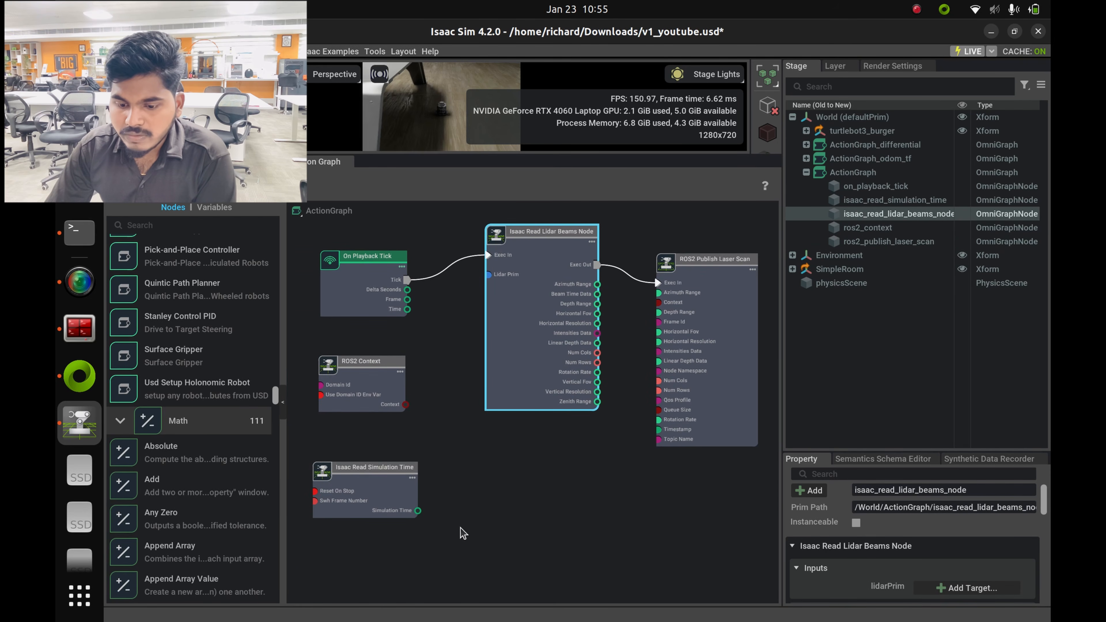
Connect Simulation Time to the laser scan node's Timestamp and the ROS2 Context output to its Context input.
scroll(535, 476, up, 1)
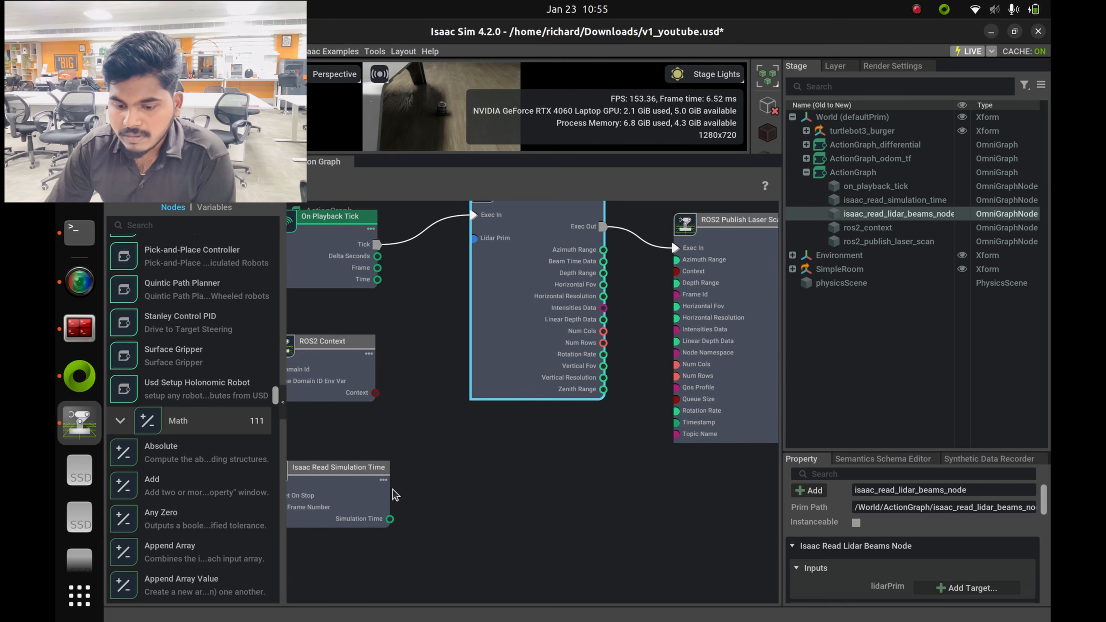
drag(391, 519, 676, 422)
drag(343, 494, 398, 468)
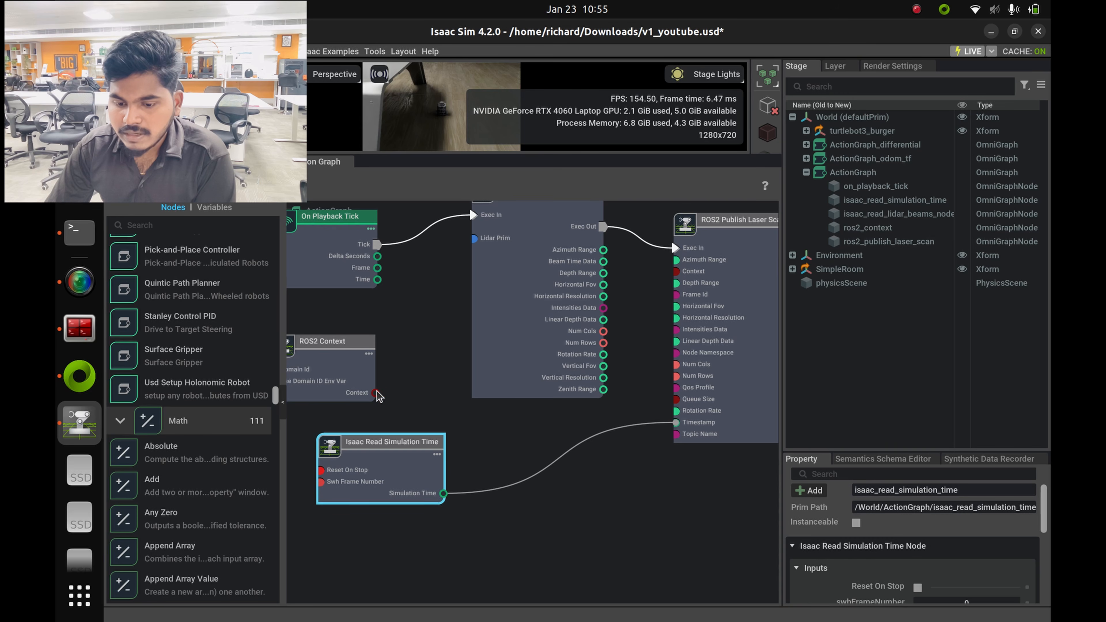
drag(375, 392, 676, 271)
scroll(478, 367, down, 1)
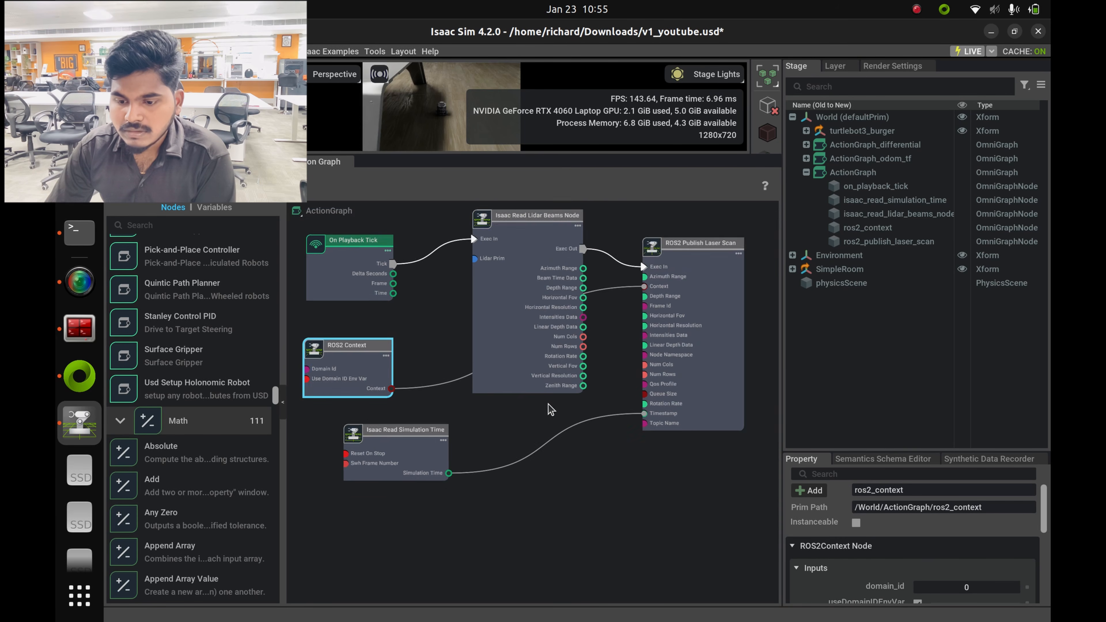
Select the Isaac Read Lidar Beams node and enlarge the area showing its properties.
scroll(548, 405, up, 1)
click(525, 305)
scroll(595, 437, down, 1)
middle_drag(604, 488, 560, 516)
drag(906, 450, 907, 351)
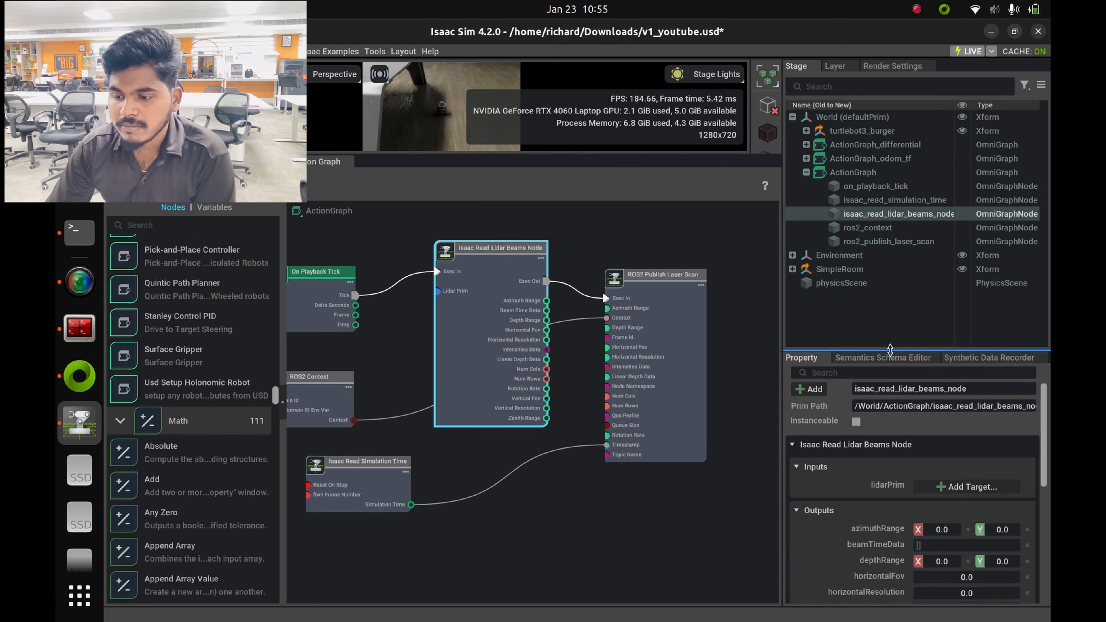
Collapse ActionGraph in the stage tree, enlarge the viewport, and expand turtlebot3_burger down to the contents of base_scan.
click(806, 173)
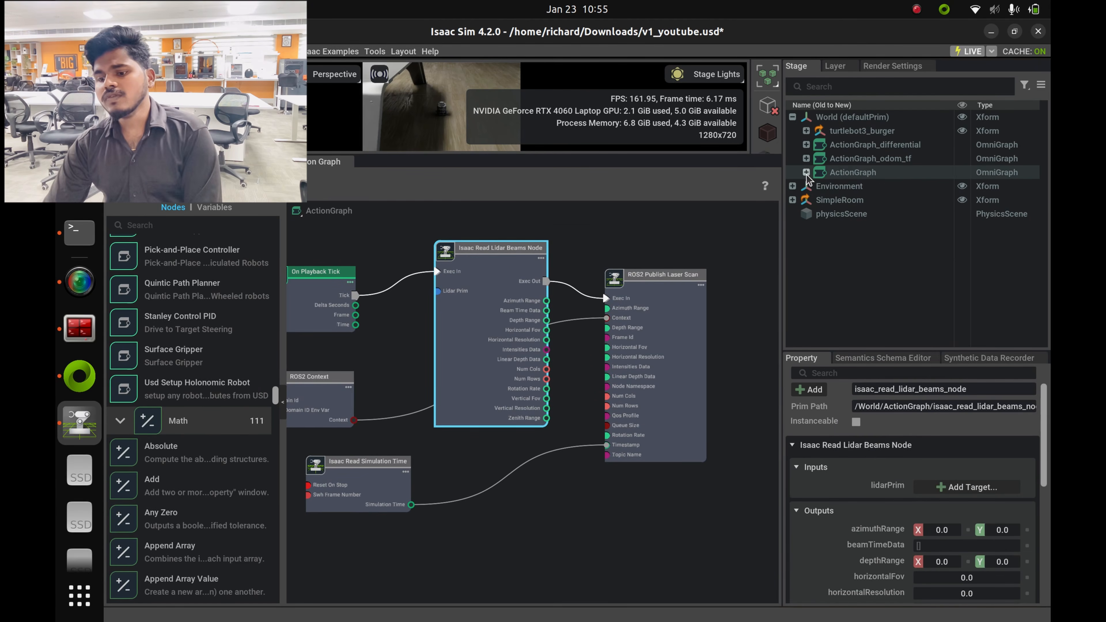
drag(414, 155, 414, 326)
click(806, 131)
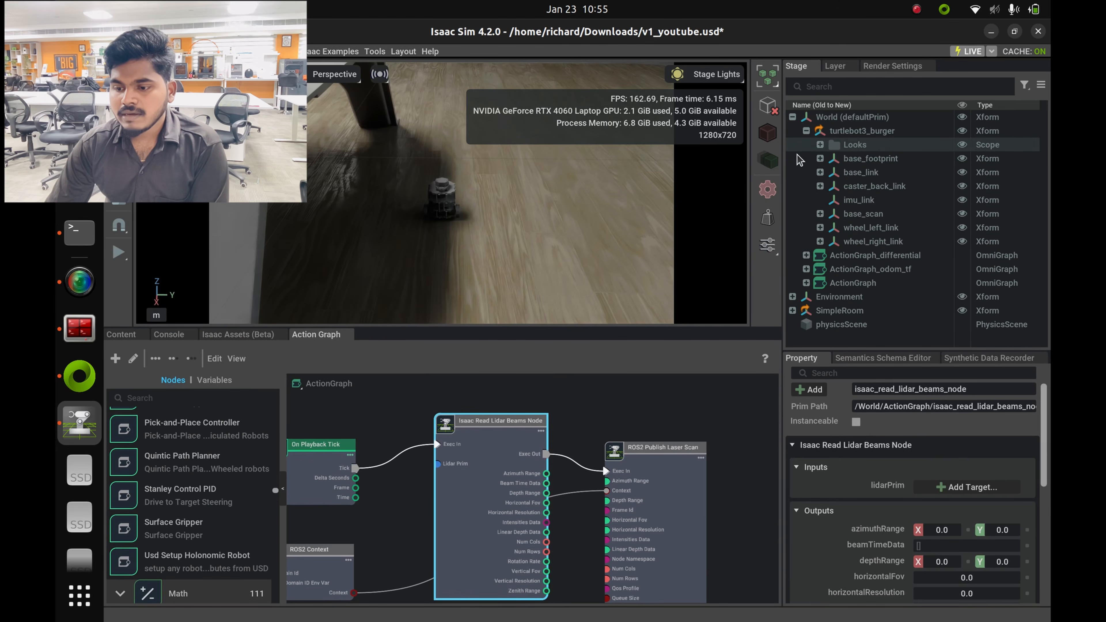
click(820, 214)
scroll(866, 214, down, 1)
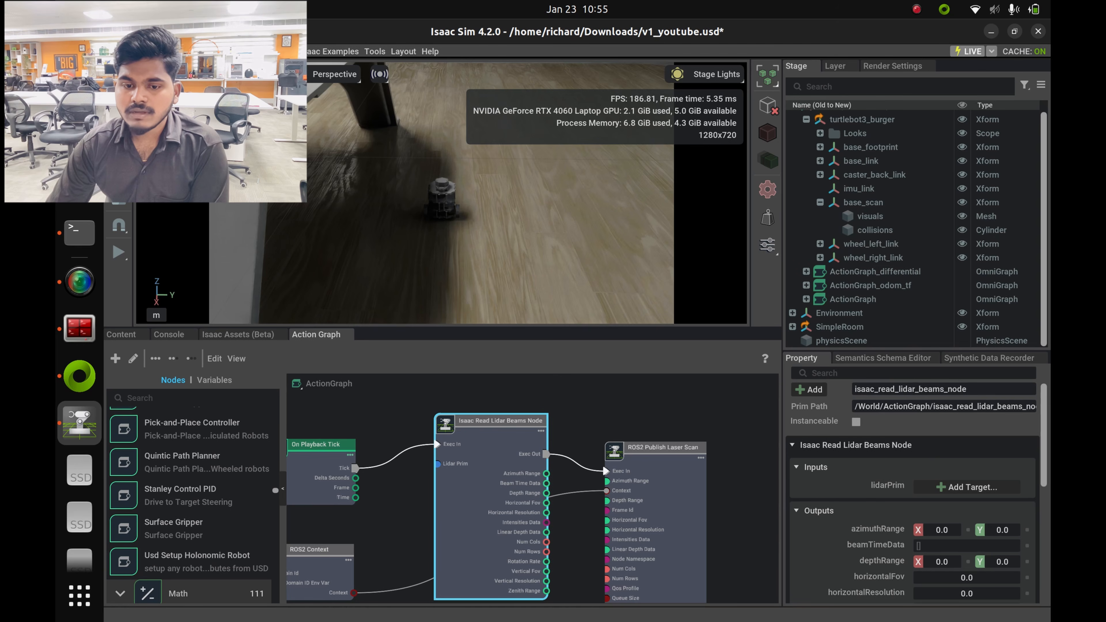
Try to create a rotating PhysX Lidar sensor.
click(158, 51)
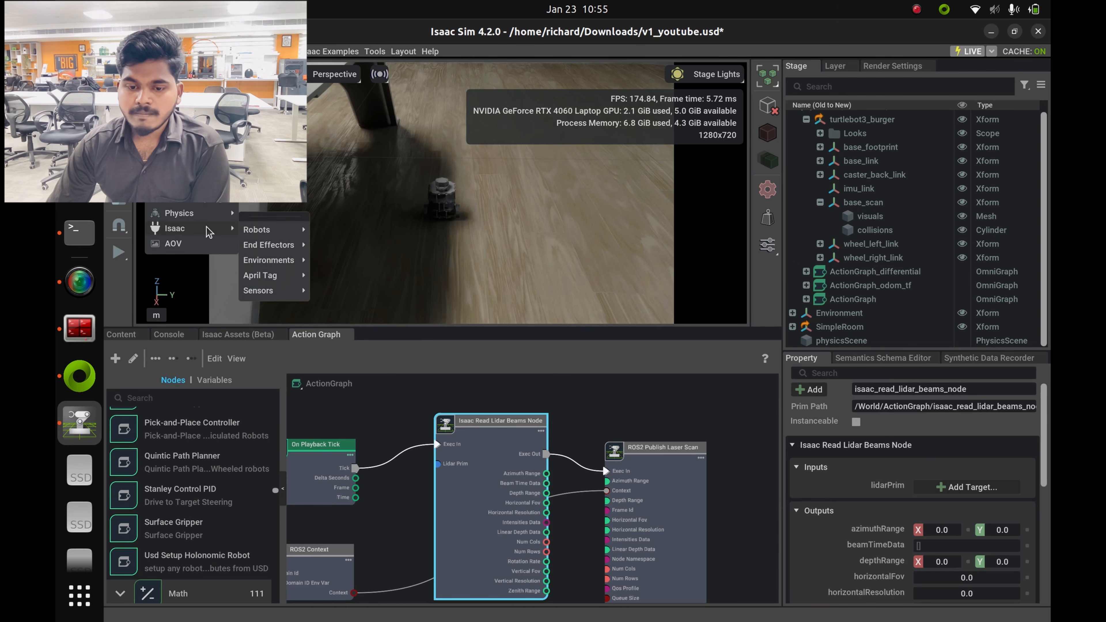
mouse_move(204, 228)
mouse_move(271, 291)
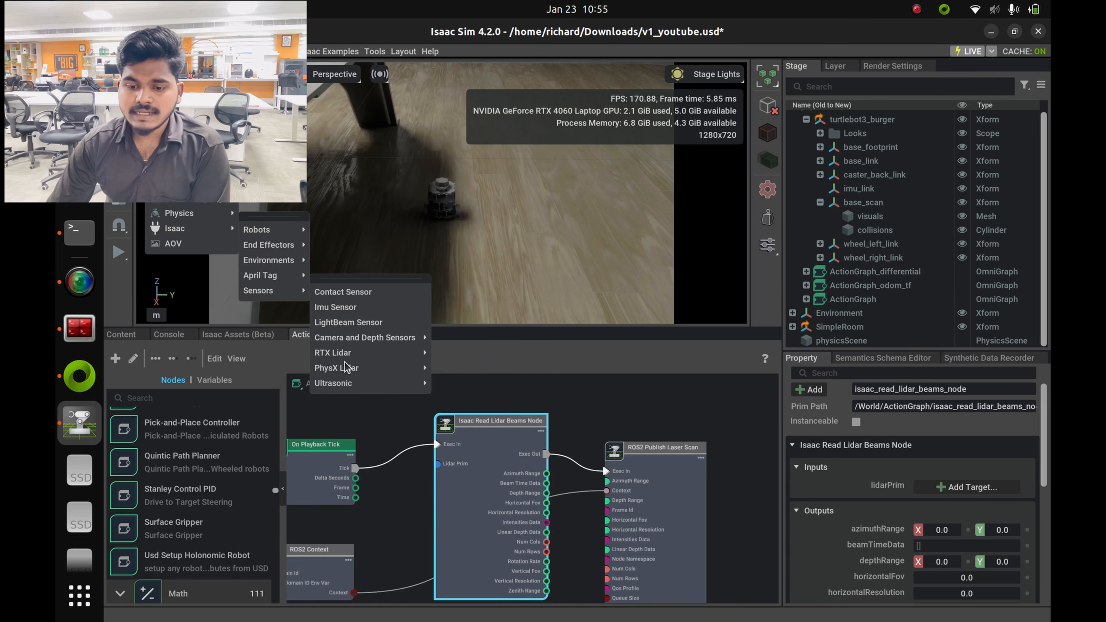
mouse_move(360, 372)
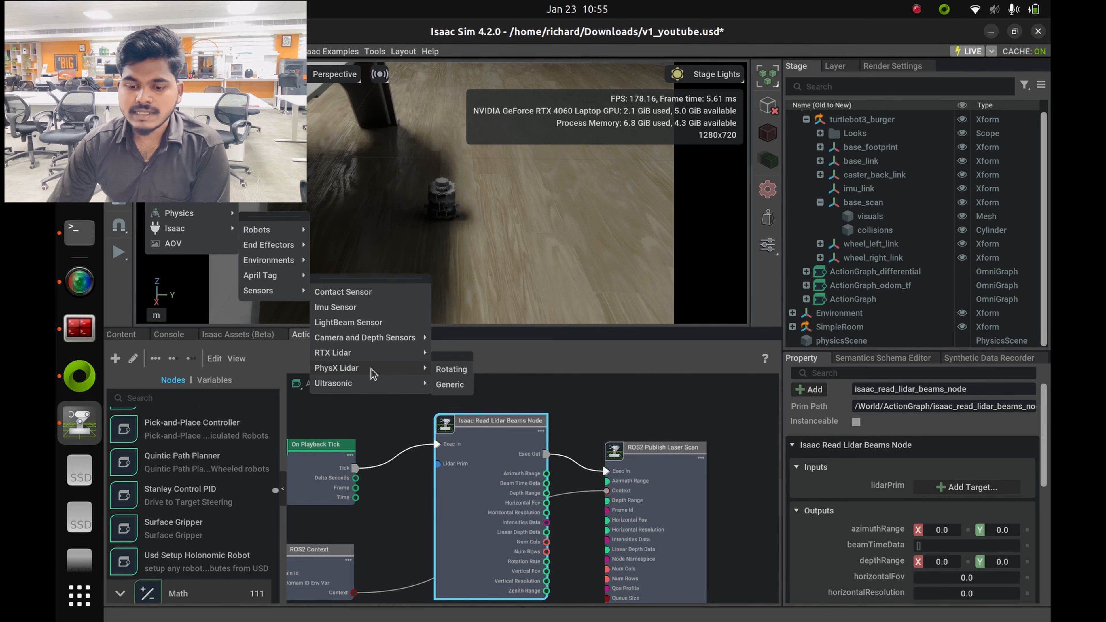
click(451, 370)
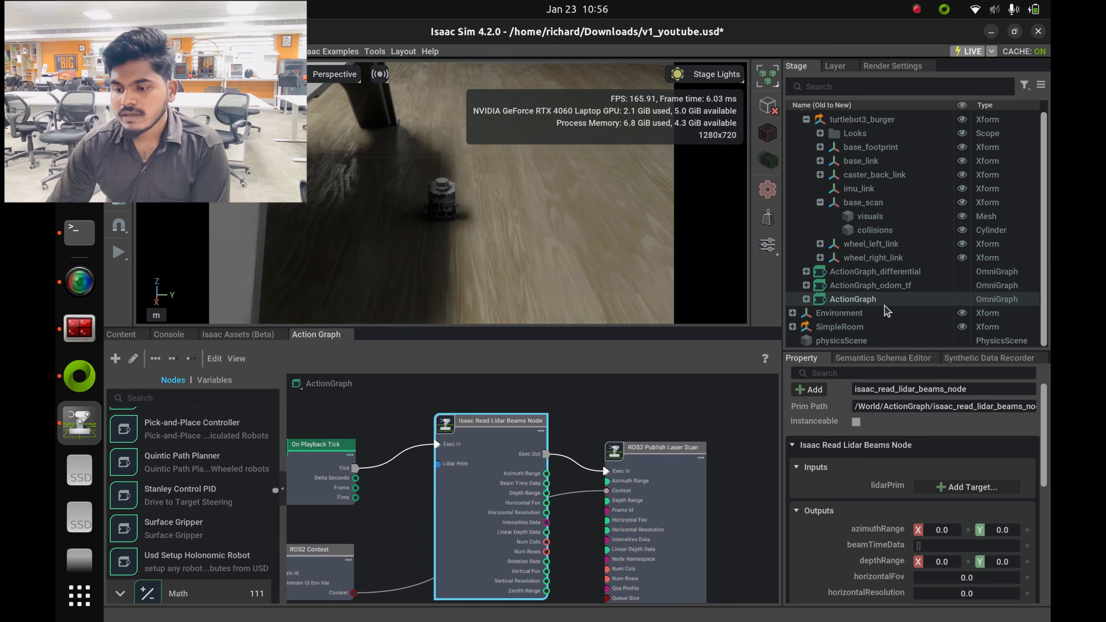
Enlarge the stage tree area and create a rotating PhysX Lidar sensor under World.
drag(896, 356, 965, 357)
drag(955, 367, 917, 438)
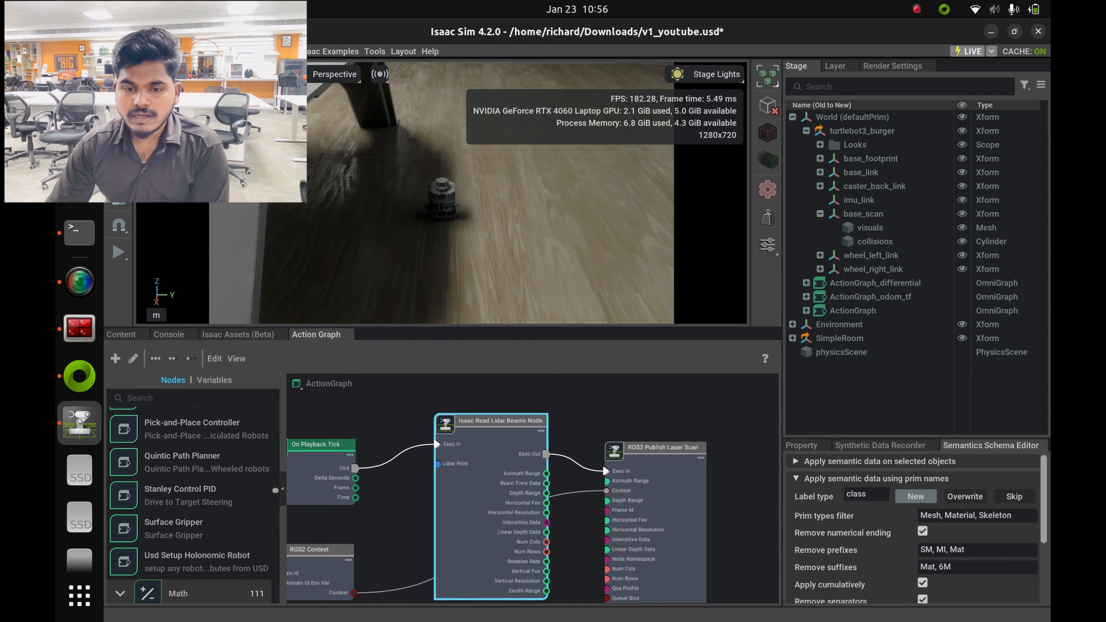
click(155, 51)
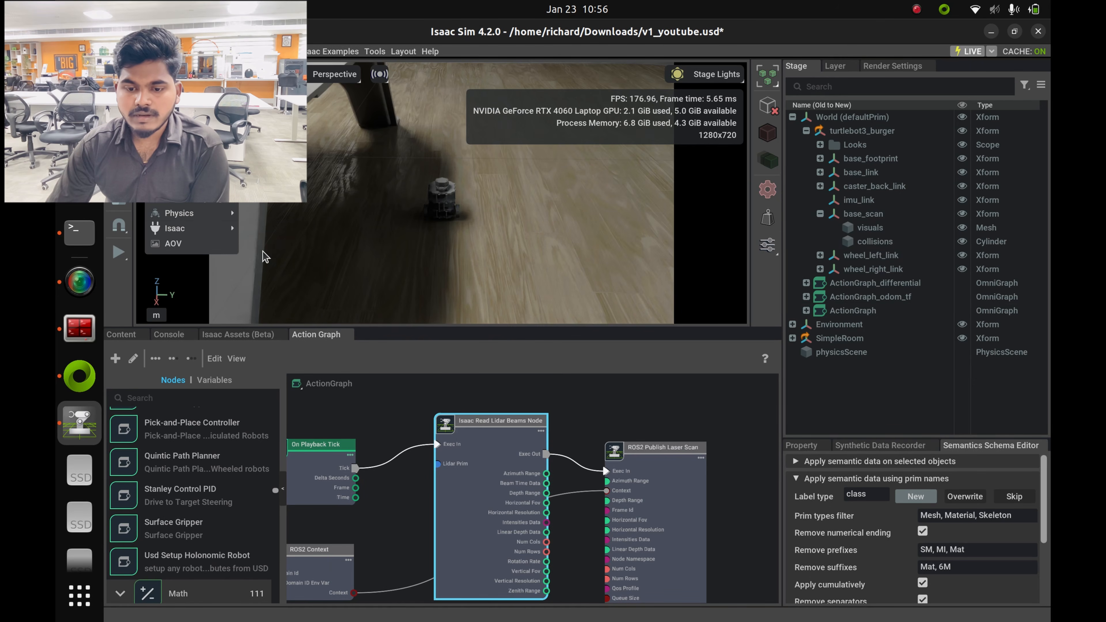
mouse_move(225, 231)
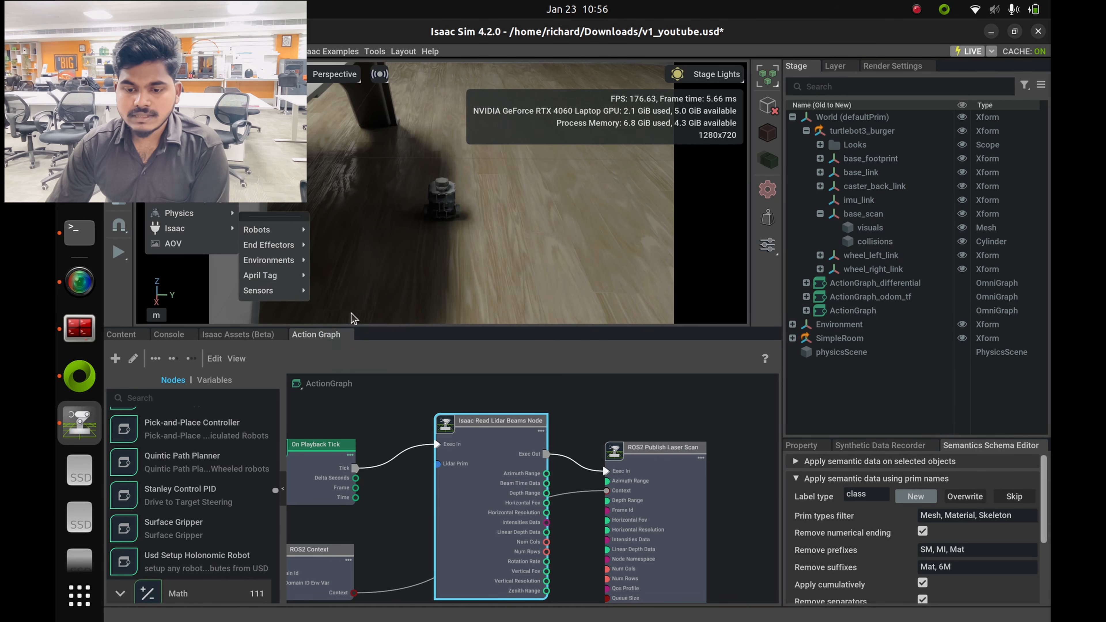
mouse_move(302, 293)
mouse_move(355, 373)
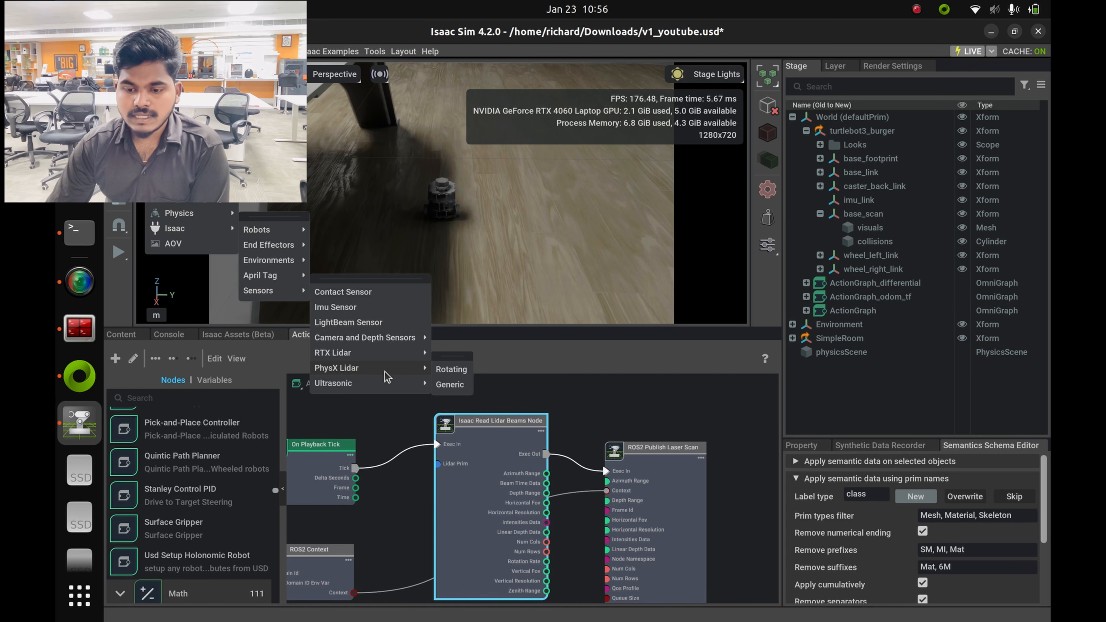
click(444, 371)
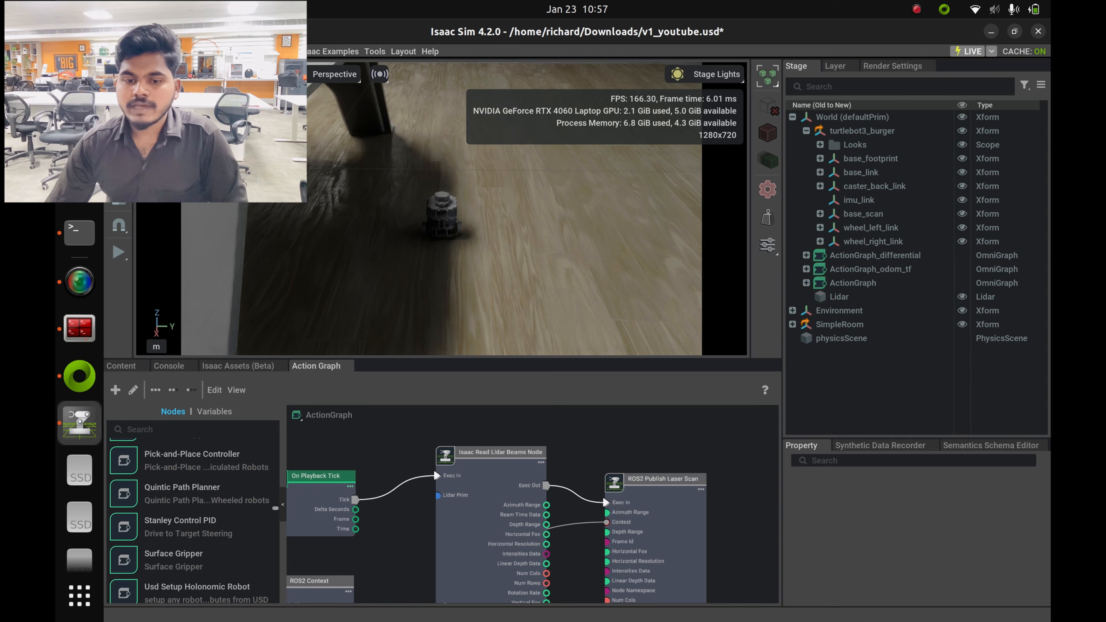
click(156, 52)
mouse_move(148, 234)
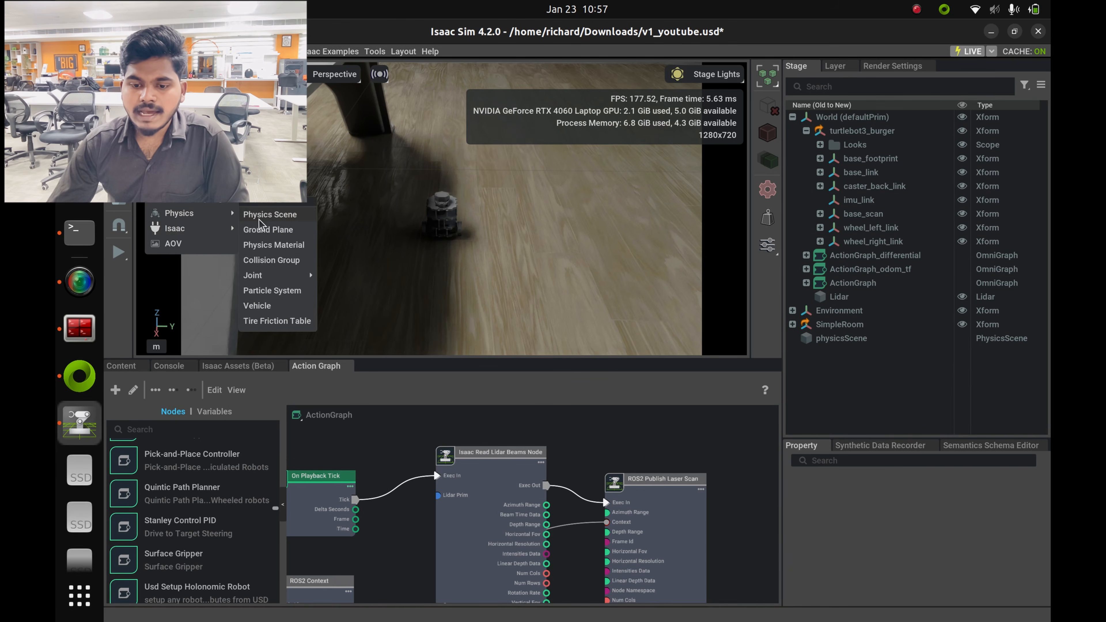
mouse_move(274, 292)
mouse_move(338, 371)
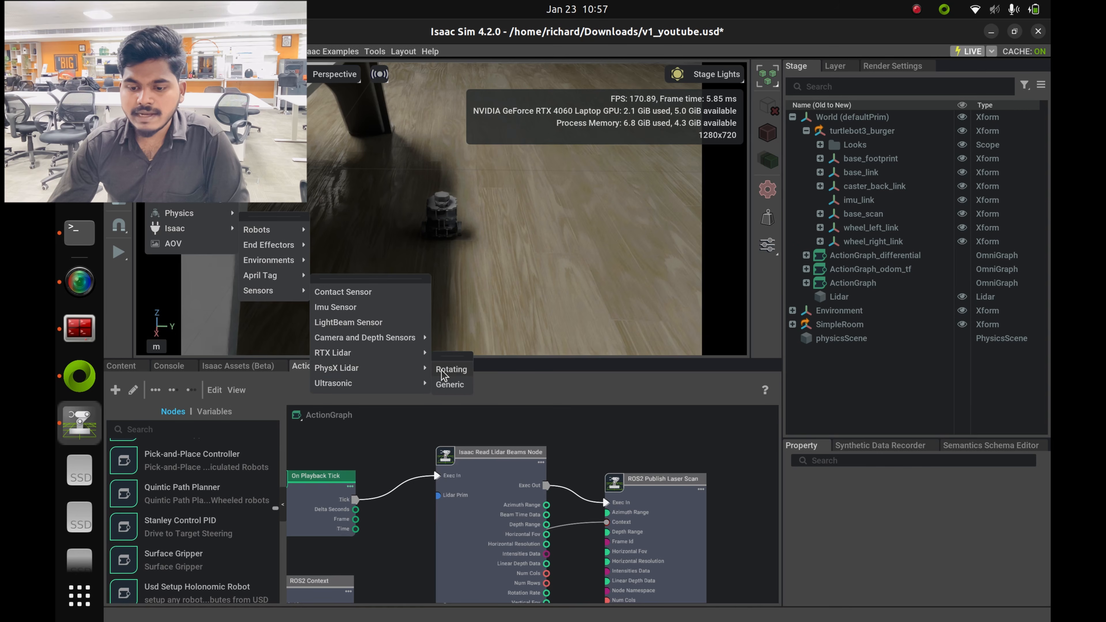
click(910, 412)
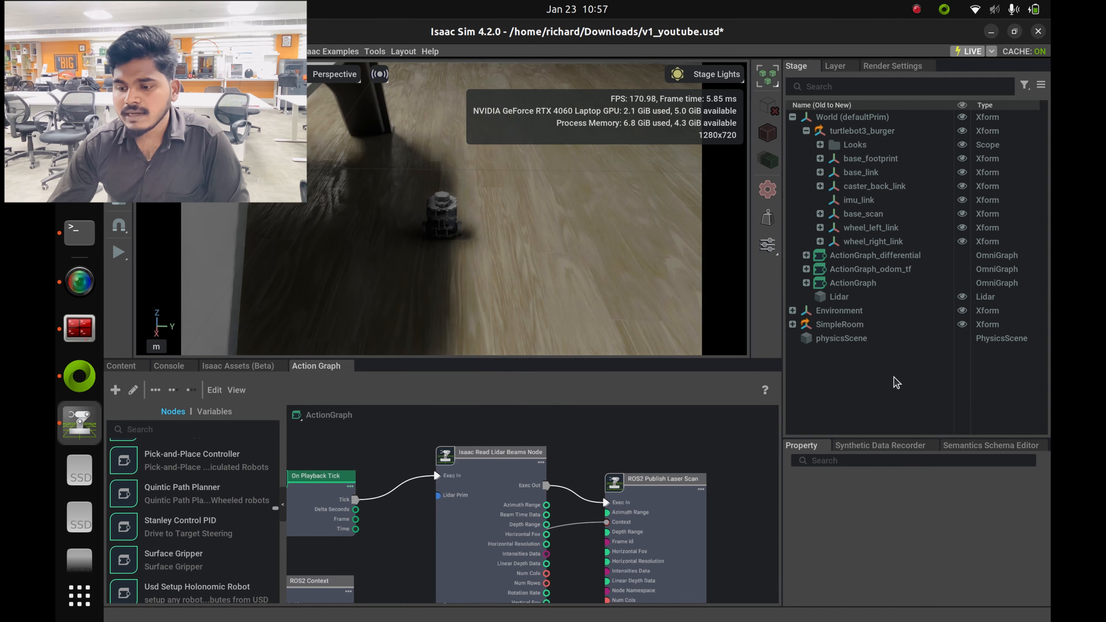
Expand base_scan in turtlebot3_burger, move the Lidar prim from World into it, and clear the selection.
click(833, 298)
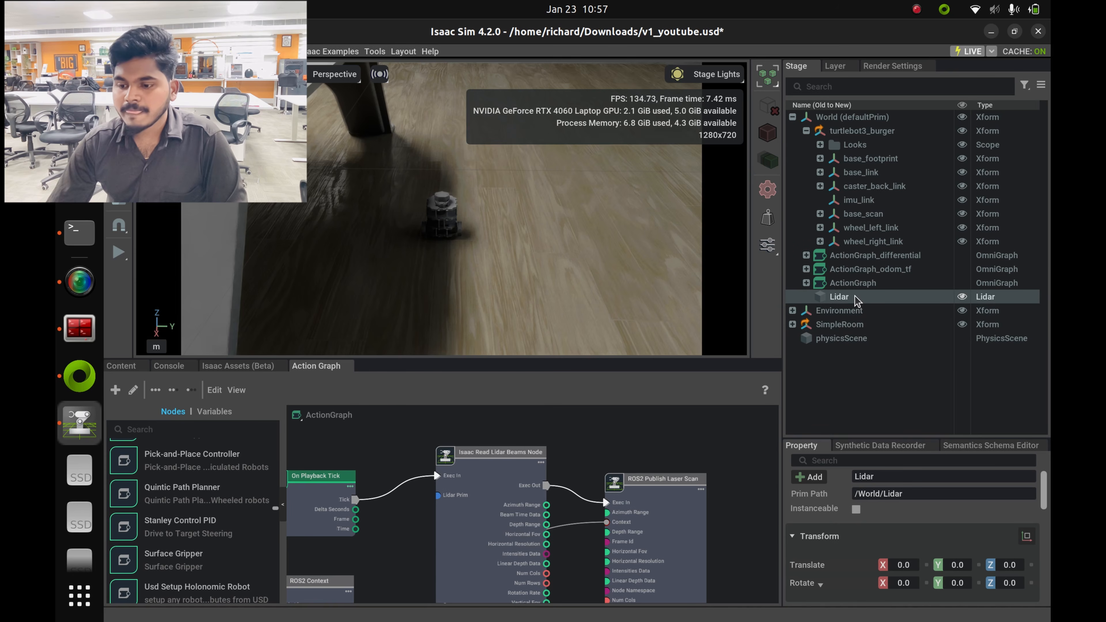
click(820, 213)
drag(859, 325, 871, 220)
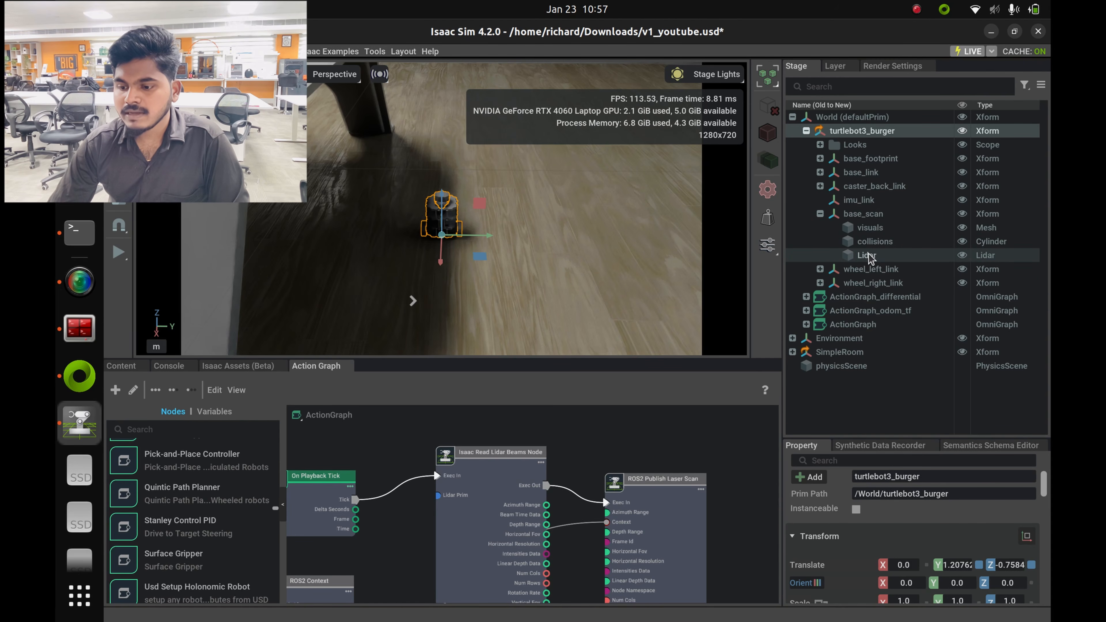
click(869, 389)
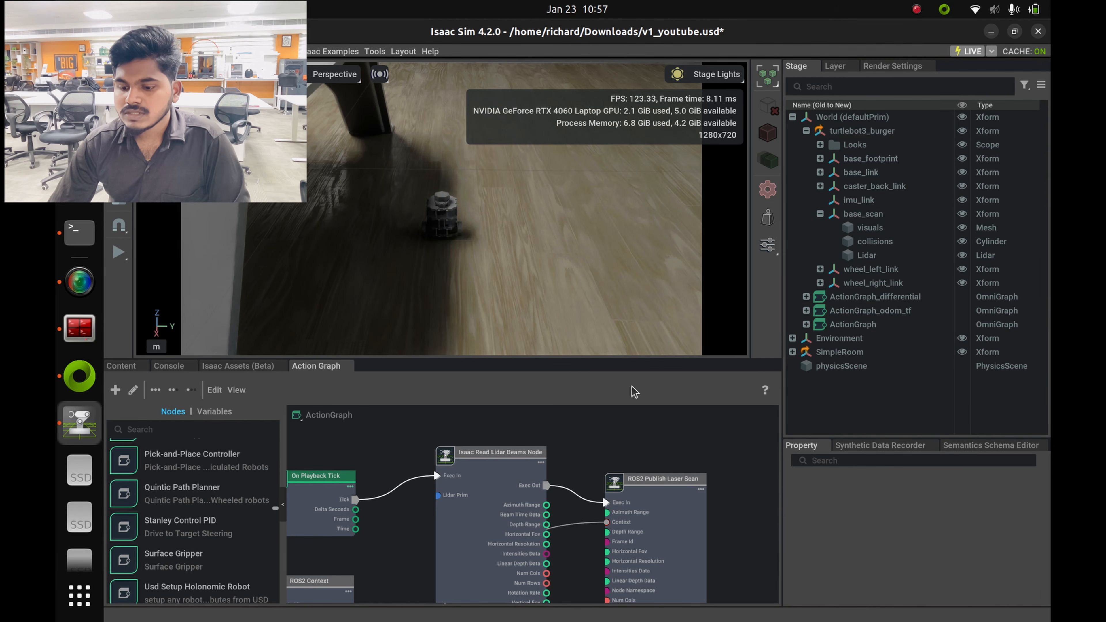
Set the lidarPrim target of the Isaac Read Lidar Beams node to the Lidar under turtlebot3_burger's base_scan.
click(487, 521)
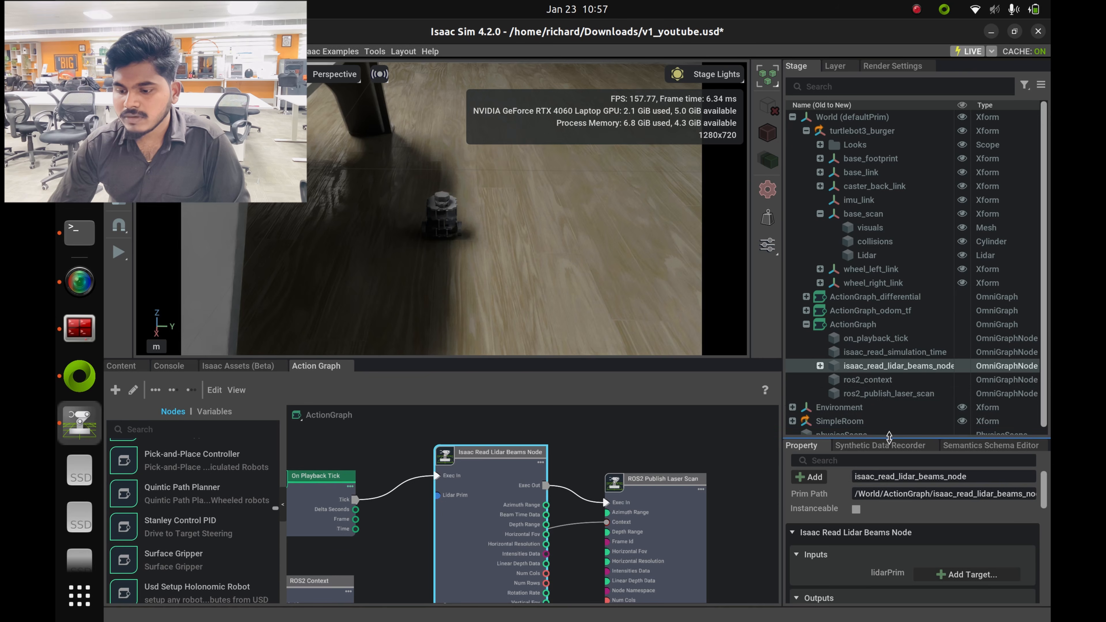
drag(880, 444, 892, 281)
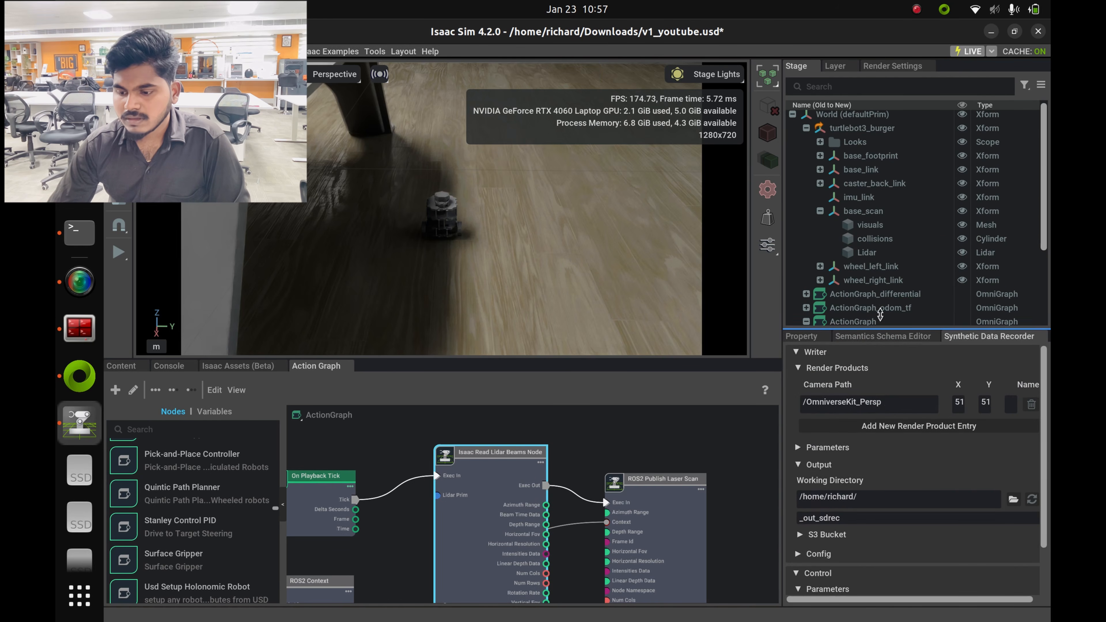
click(798, 288)
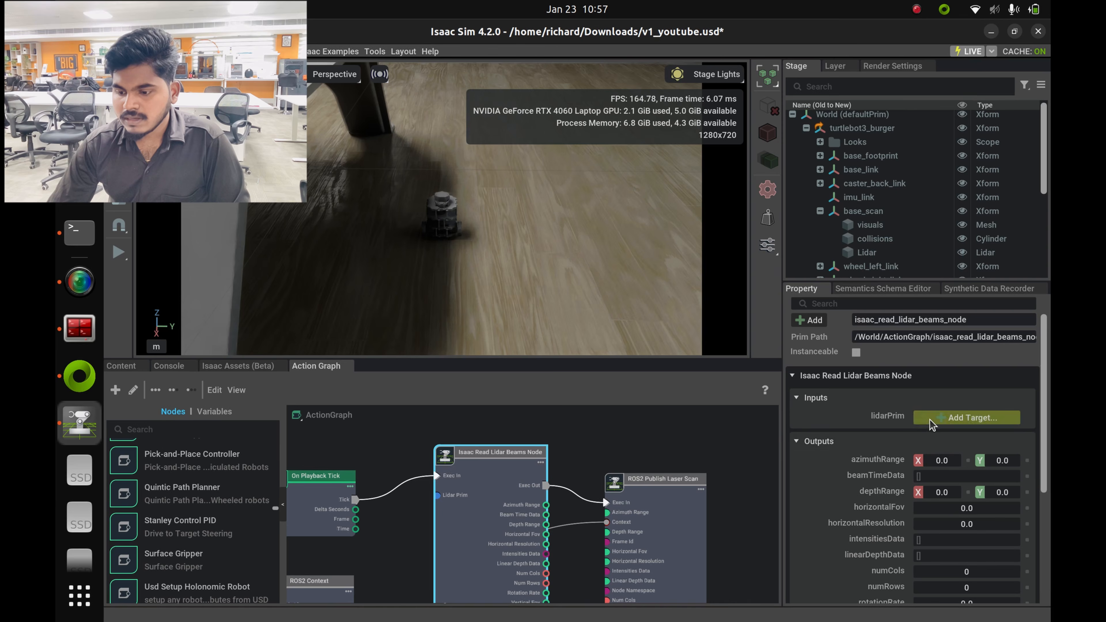
click(966, 417)
click(462, 265)
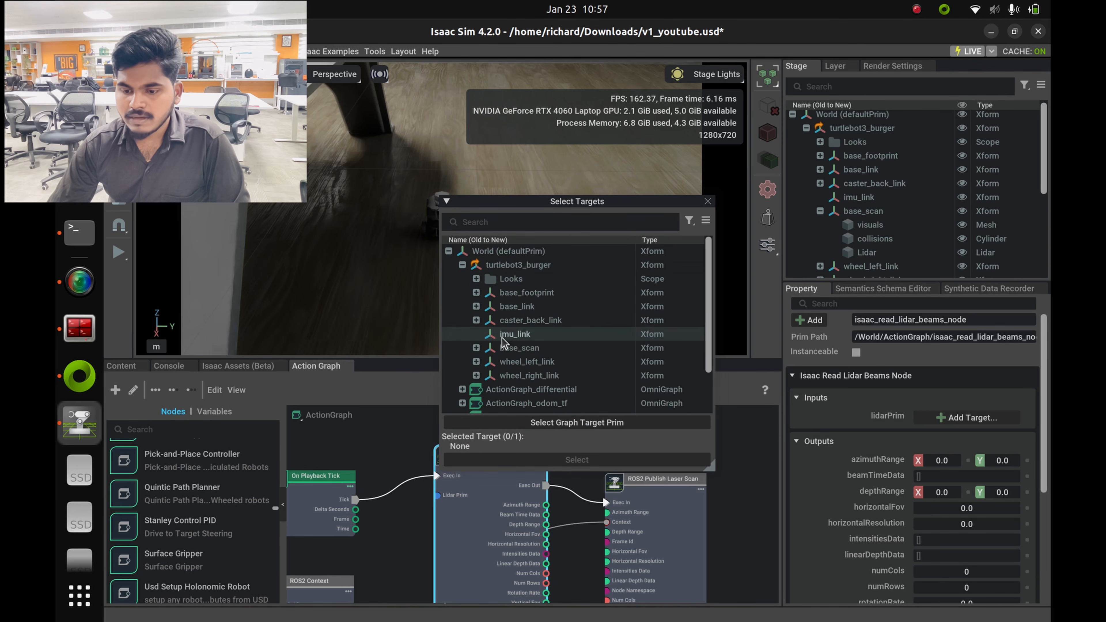
click(478, 348)
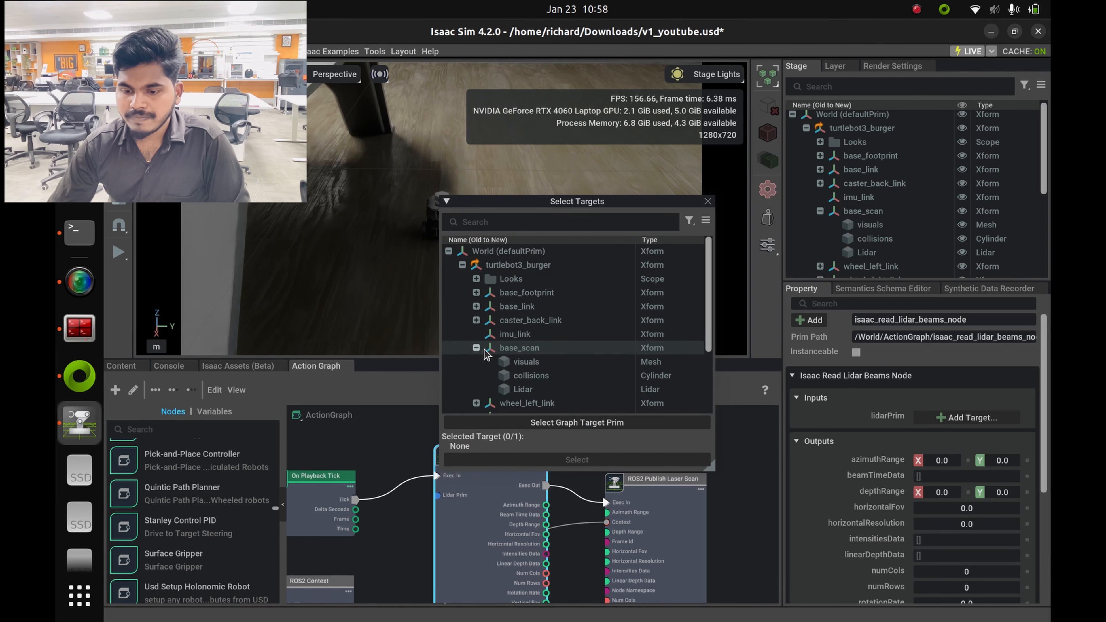
click(562, 391)
click(593, 463)
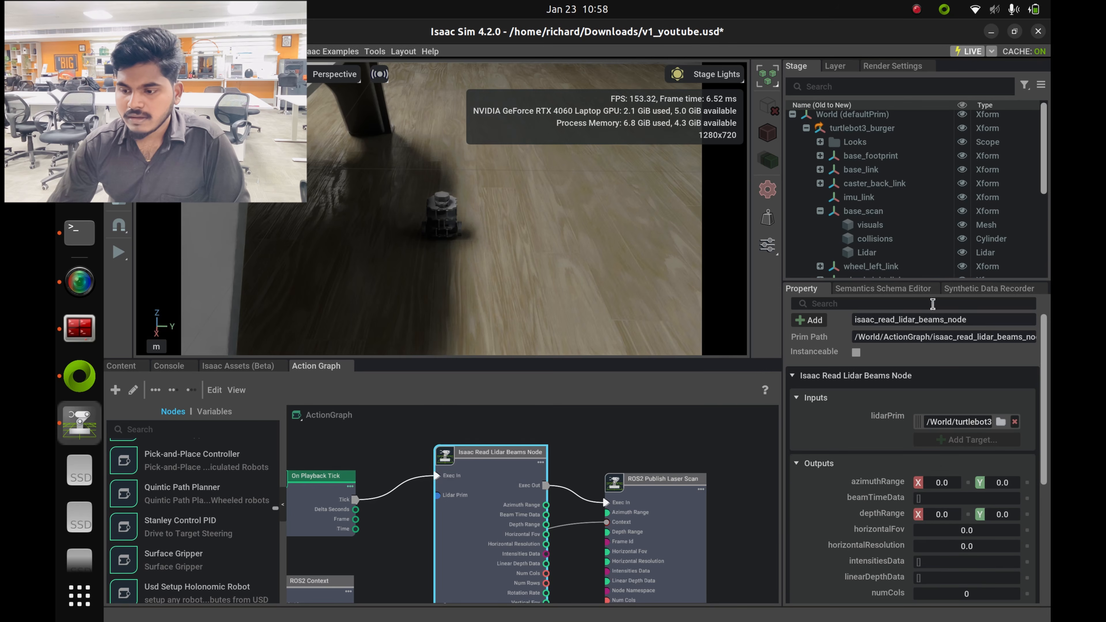
Enlarge the properties area and examine the inputs of the ROS2 Publish Laser Scan node.
drag(924, 279, 925, 137)
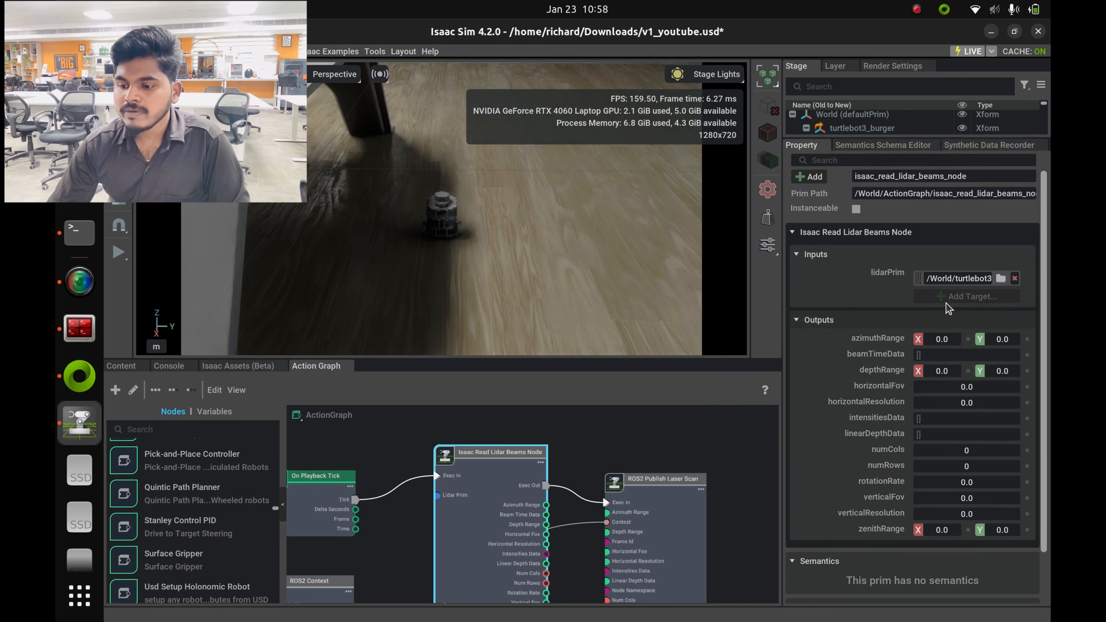
drag(778, 327, 714, 357)
click(671, 514)
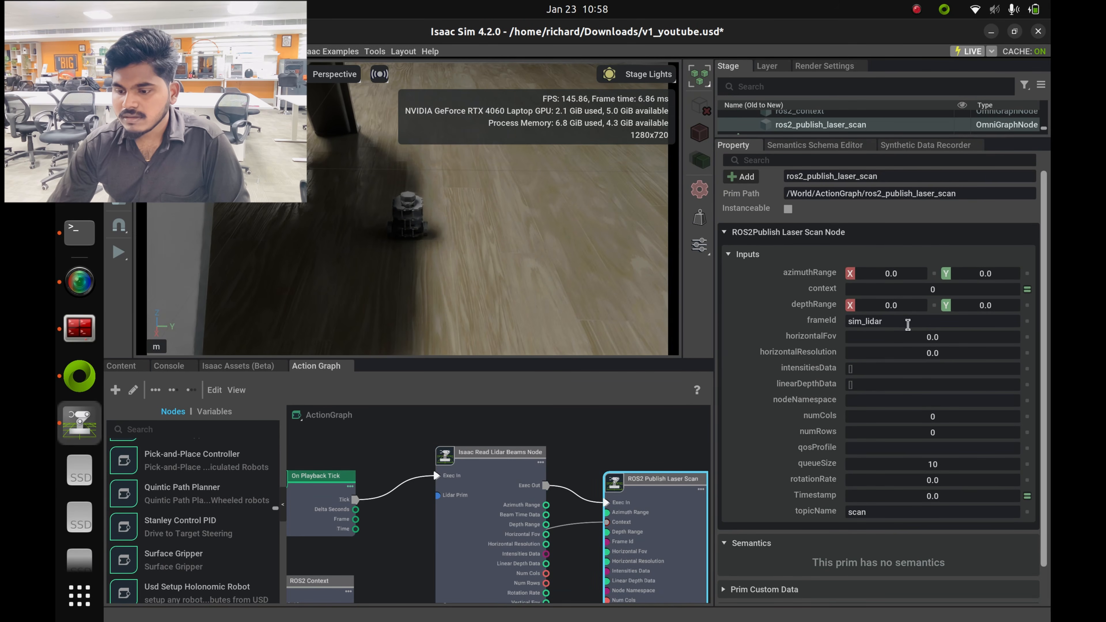
drag(662, 522, 653, 482)
drag(513, 529, 494, 496)
drag(648, 520, 637, 514)
Set the Z rotation of the Lidar under base_scan to -180 and look at the robot up close.
drag(833, 137, 792, 419)
click(797, 231)
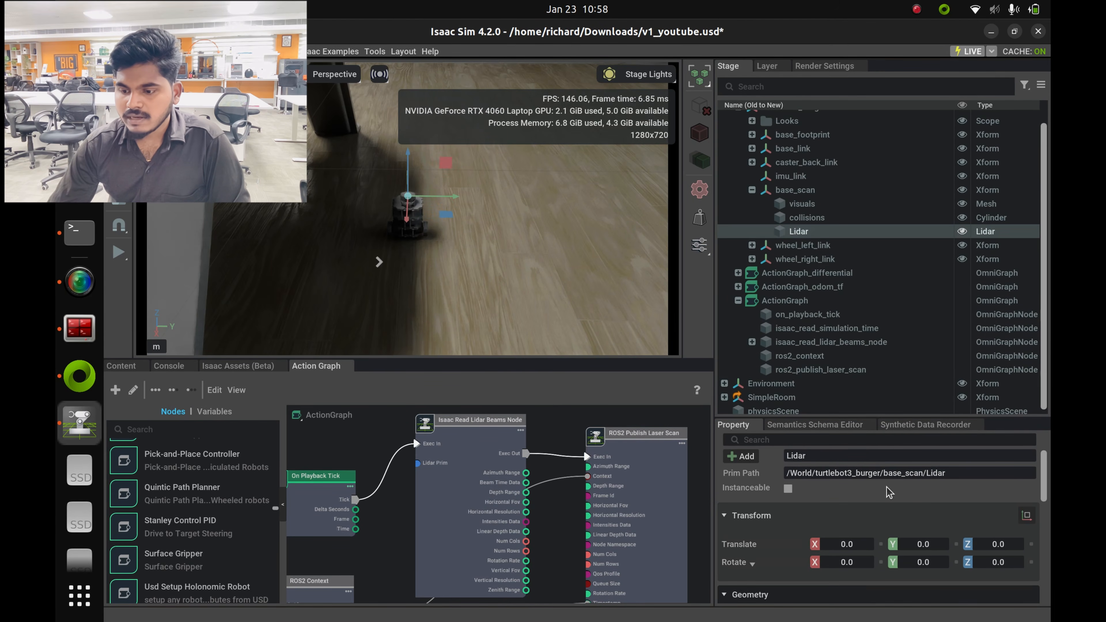
drag(866, 418, 936, 287)
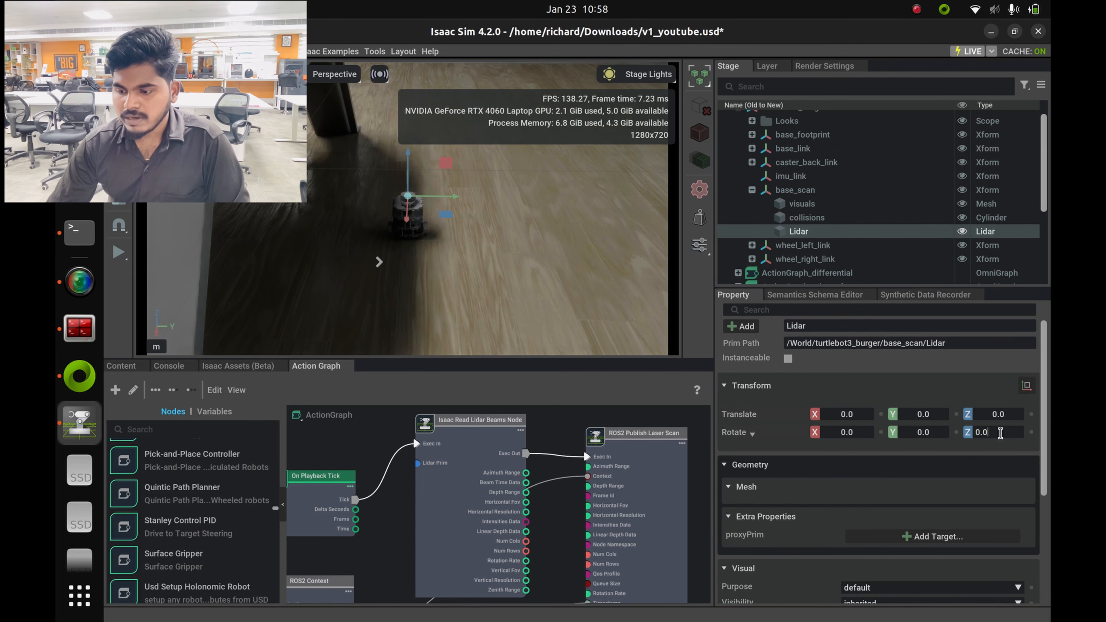
key(BackSpace)
key(BackSpace)
key(BackSpace)
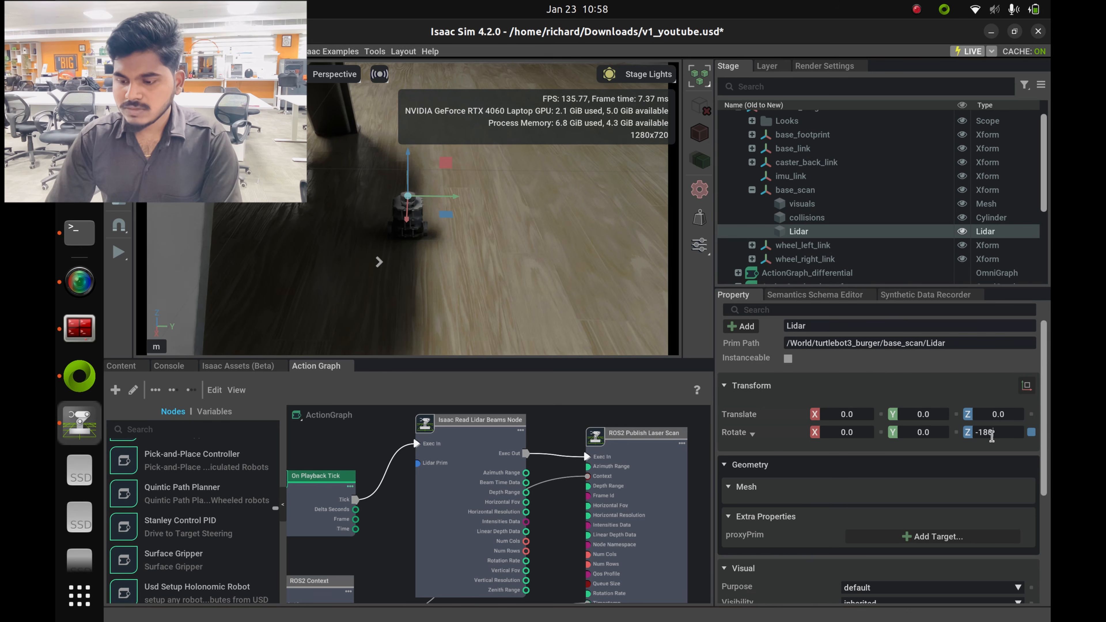
key(Return)
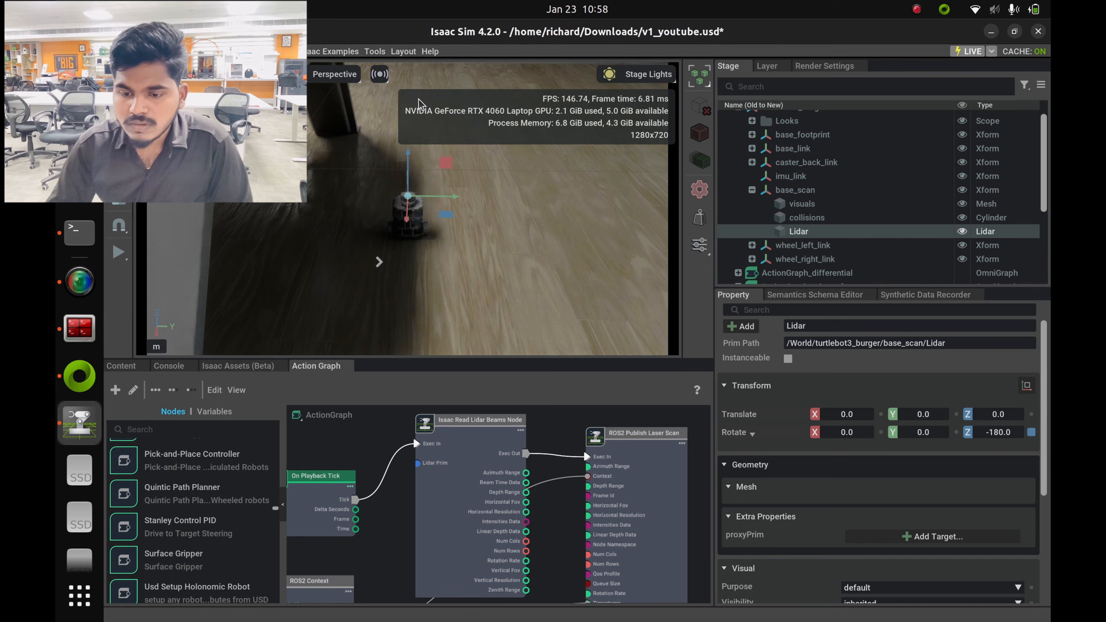
scroll(417, 235, up, 5)
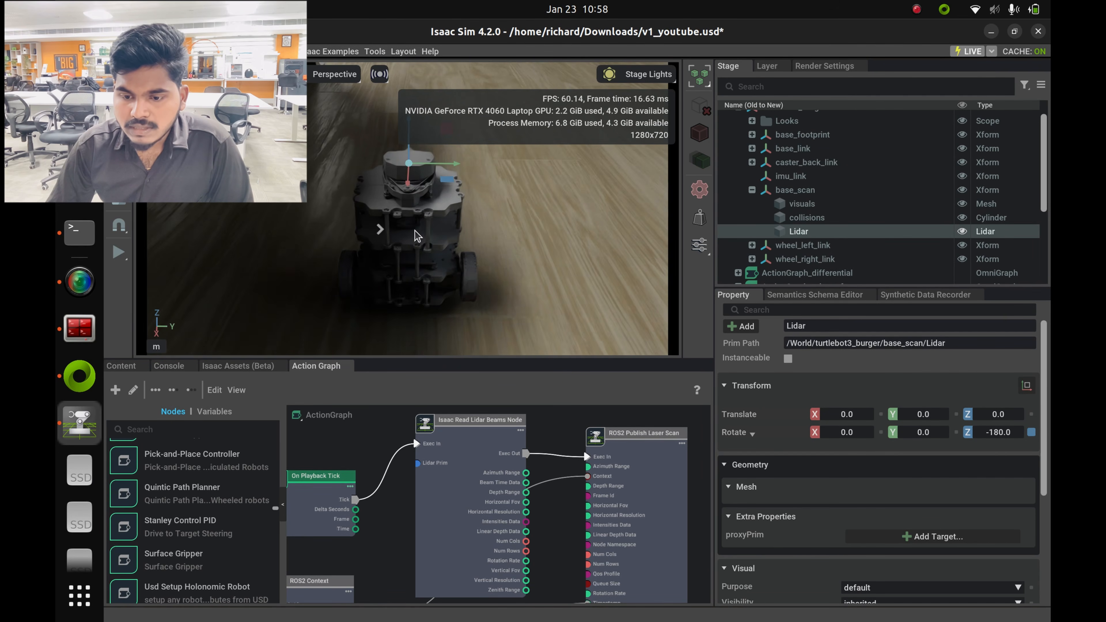
scroll(417, 183, down, 1)
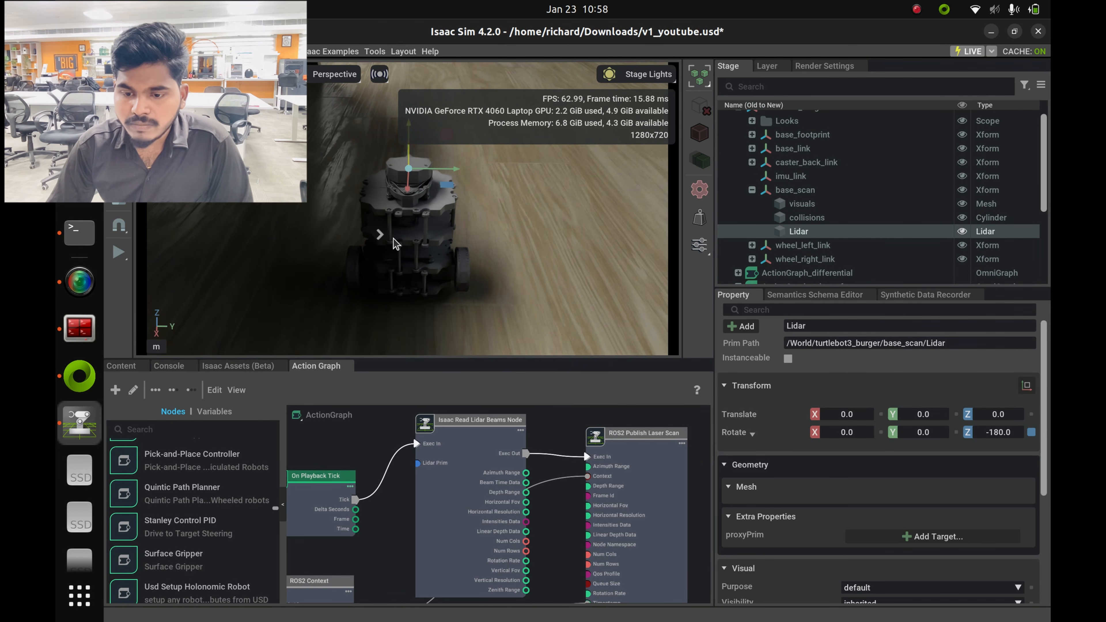
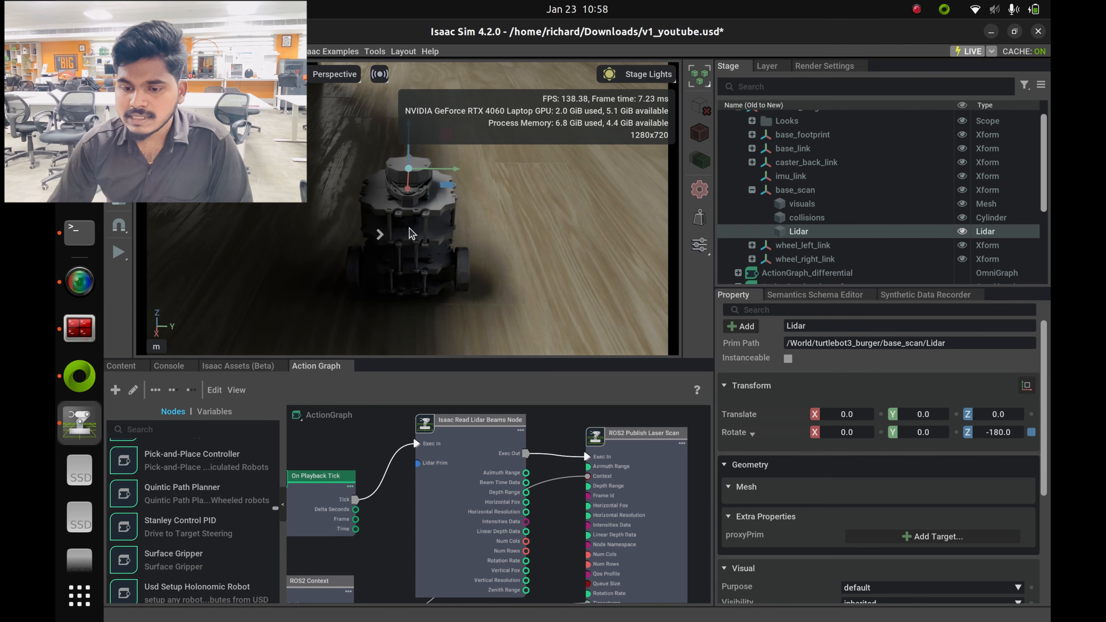
scroll(411, 243, down, 3)
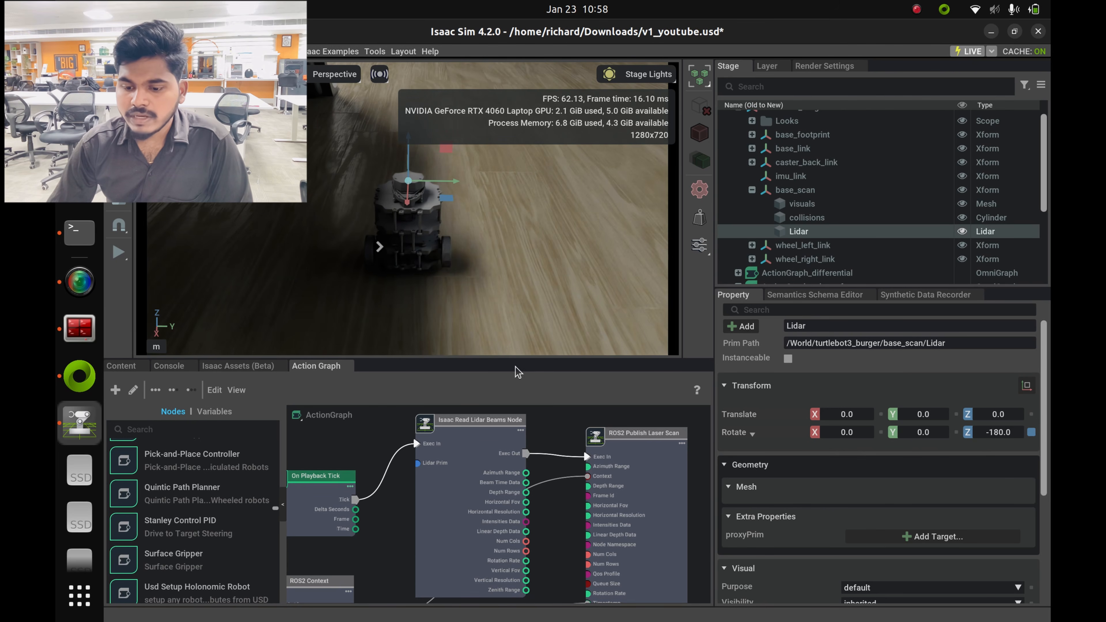
Enlarge the action graph area and review the lidarPrim target of the Isaac Read Lidar Beams node.
drag(511, 358, 496, 237)
click(461, 259)
click(493, 370)
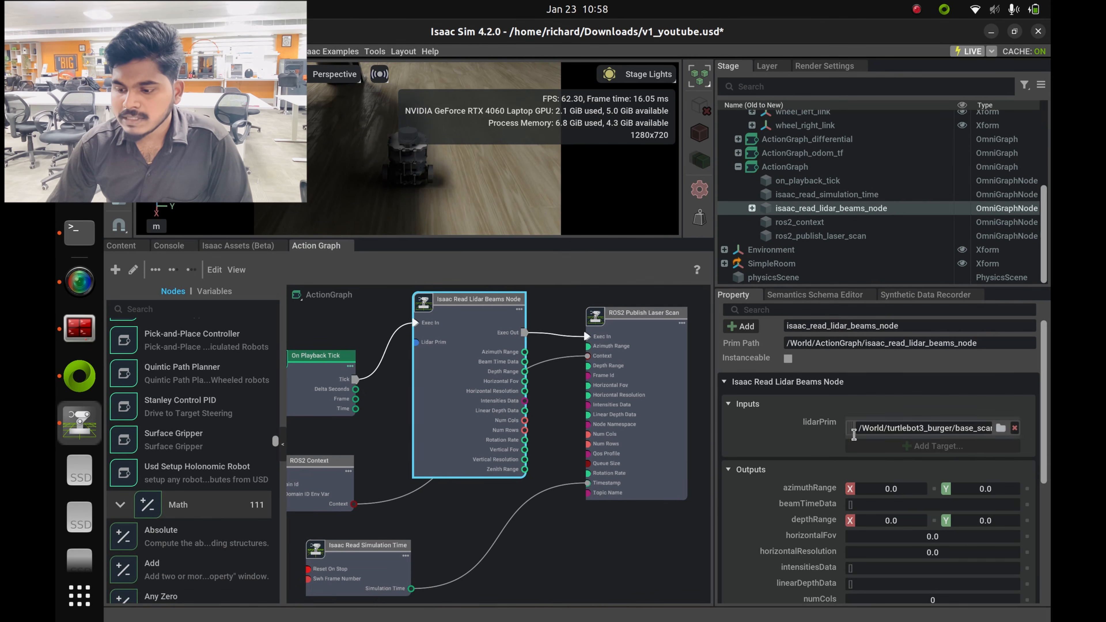
click(967, 428)
Set the frameId of the ROS2 Publish Laser Scan node to base_scan and check its topicName.
click(662, 413)
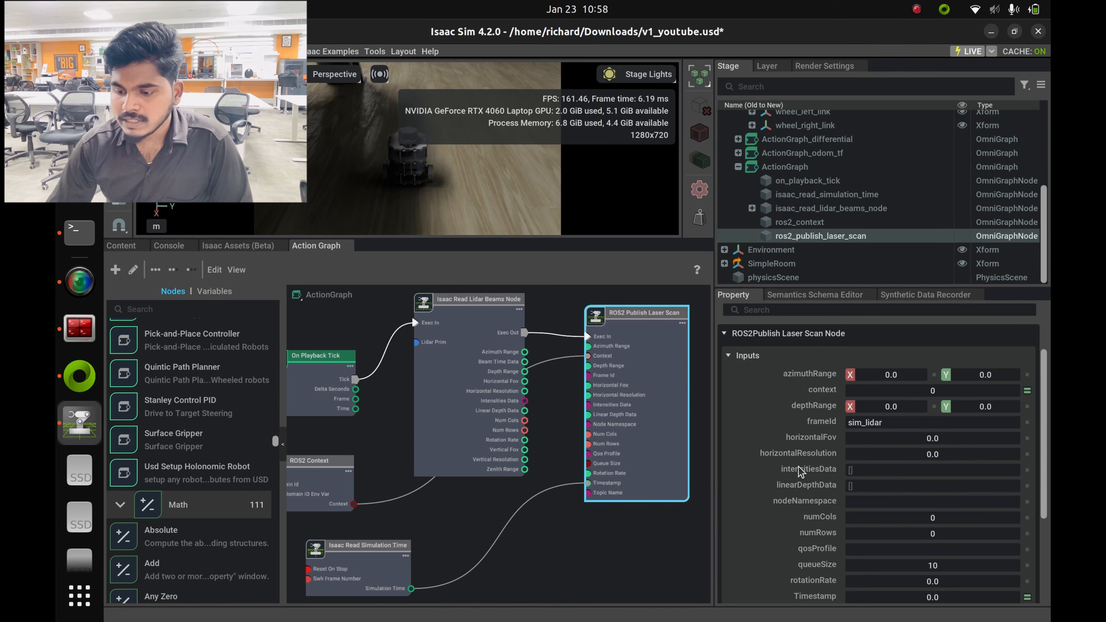
scroll(855, 467, down, 3)
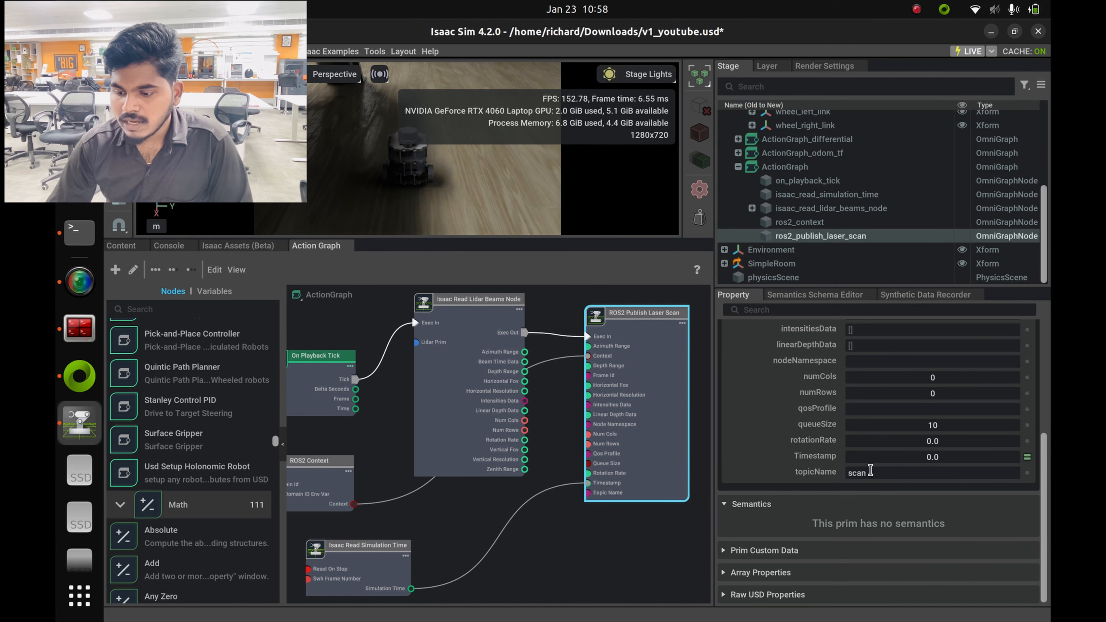
scroll(858, 479, up, 4)
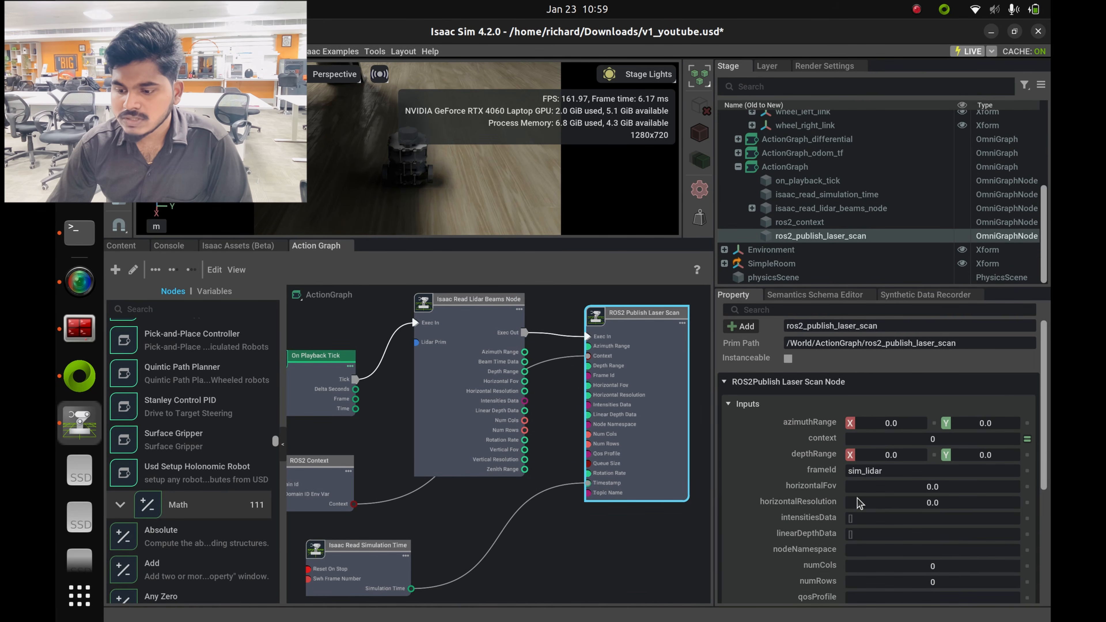
click(872, 469)
key(BackSpace)
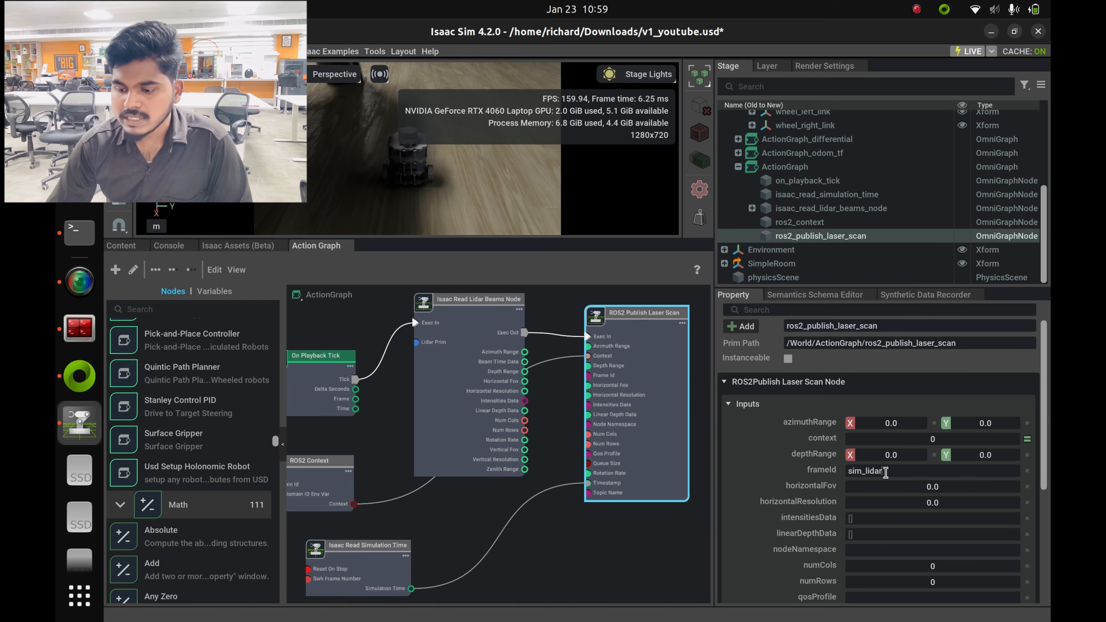
key(BackSpace)
key(BackSpace)
key(BackSpace)
key(BackSpace)
key(BackSpace)
key(BackSpace)
key(BackSpace)
key(BackSpace)
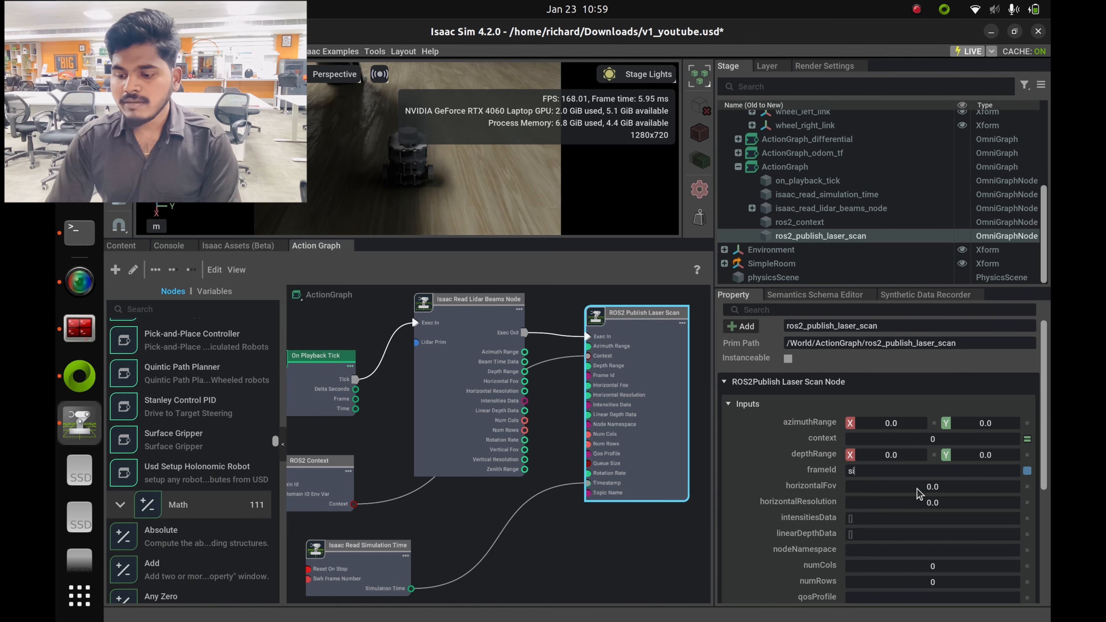
text(base_sc)
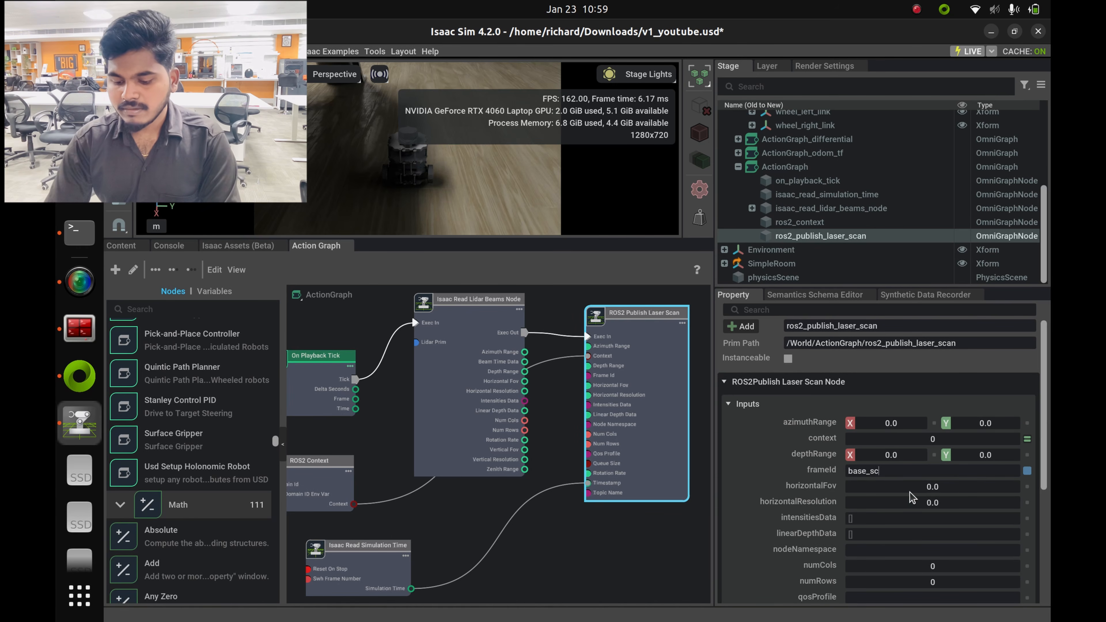
text(an)
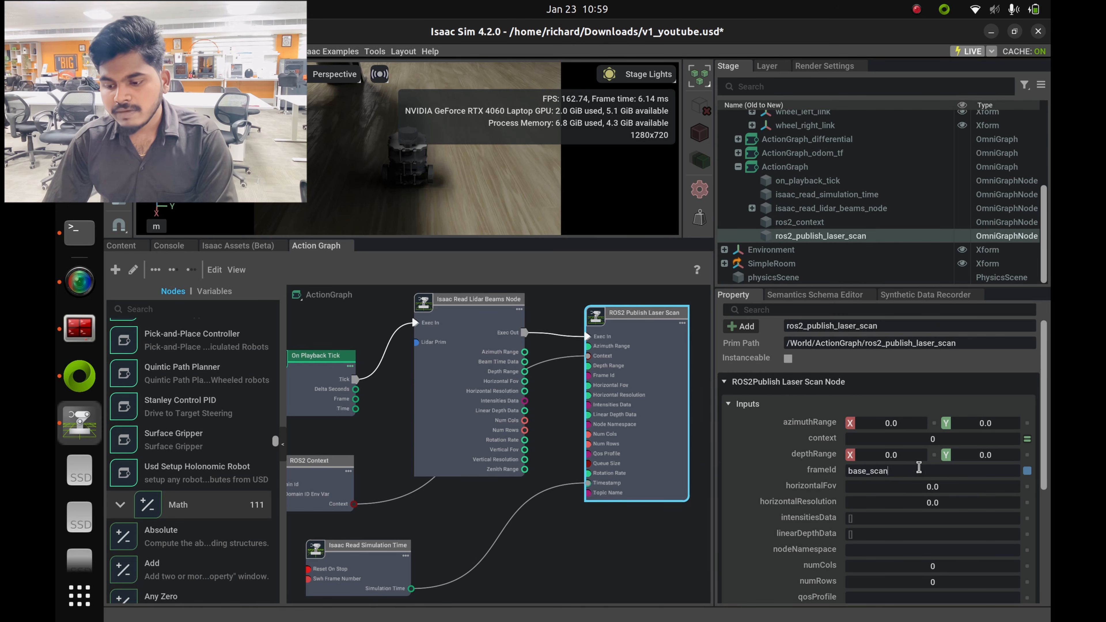
scroll(891, 485, down, 5)
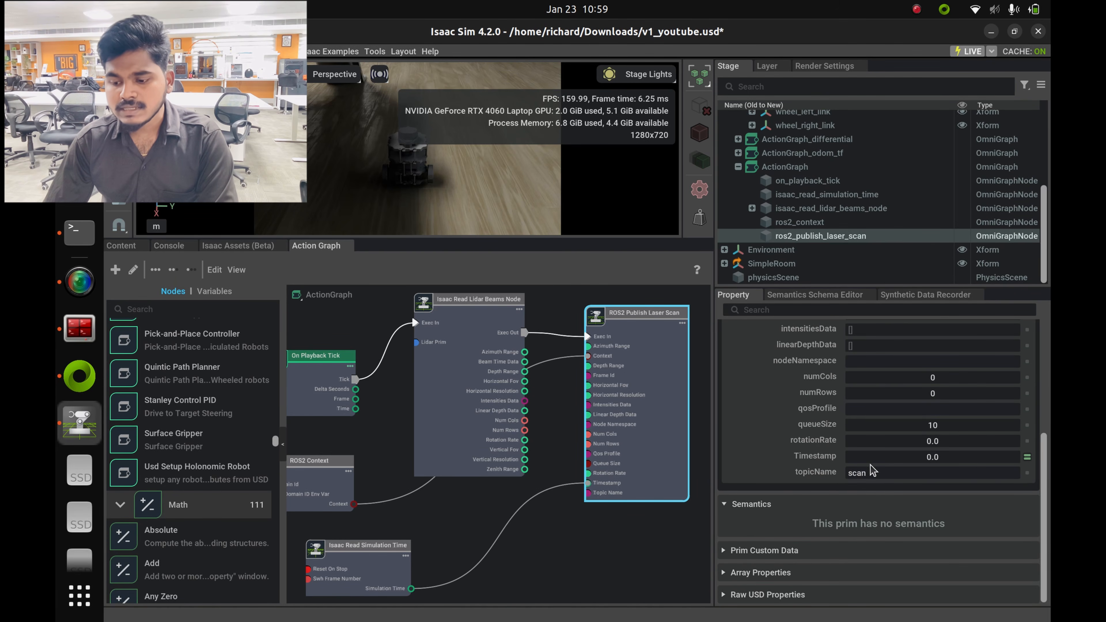
Connect Azimuth Range, Depth Range, Horizontal Fov and Horizontal Resolution from Isaac Read Lidar Beams to the matching ROS2 Publish Laser Scan inputs.
scroll(654, 513, down, 2)
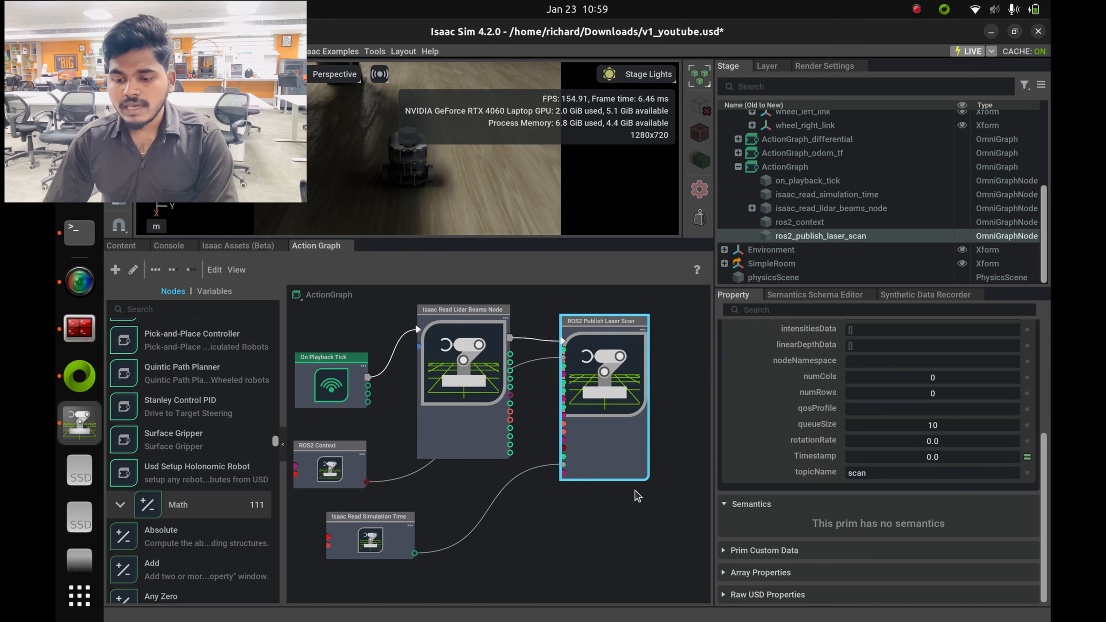
scroll(447, 506, up, 3)
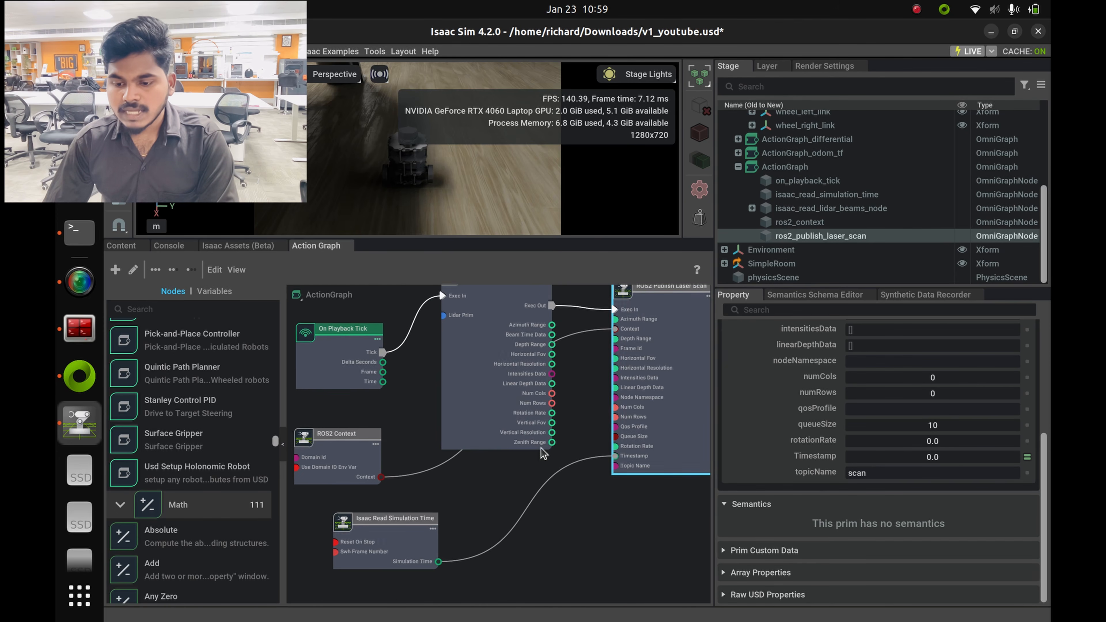
scroll(600, 399, up, 3)
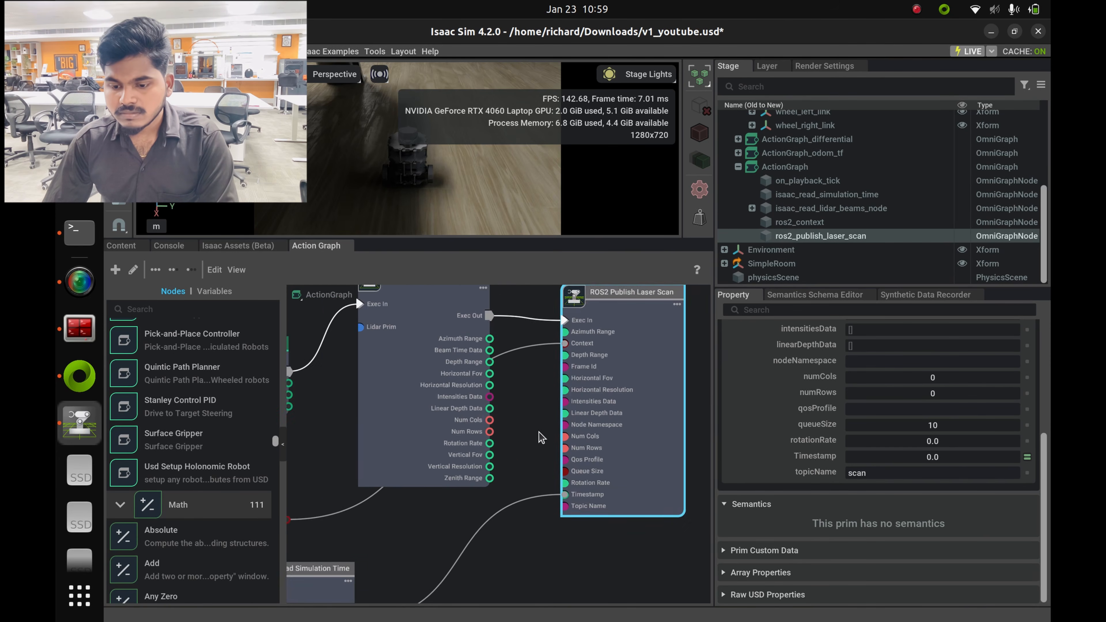
drag(401, 416, 398, 409)
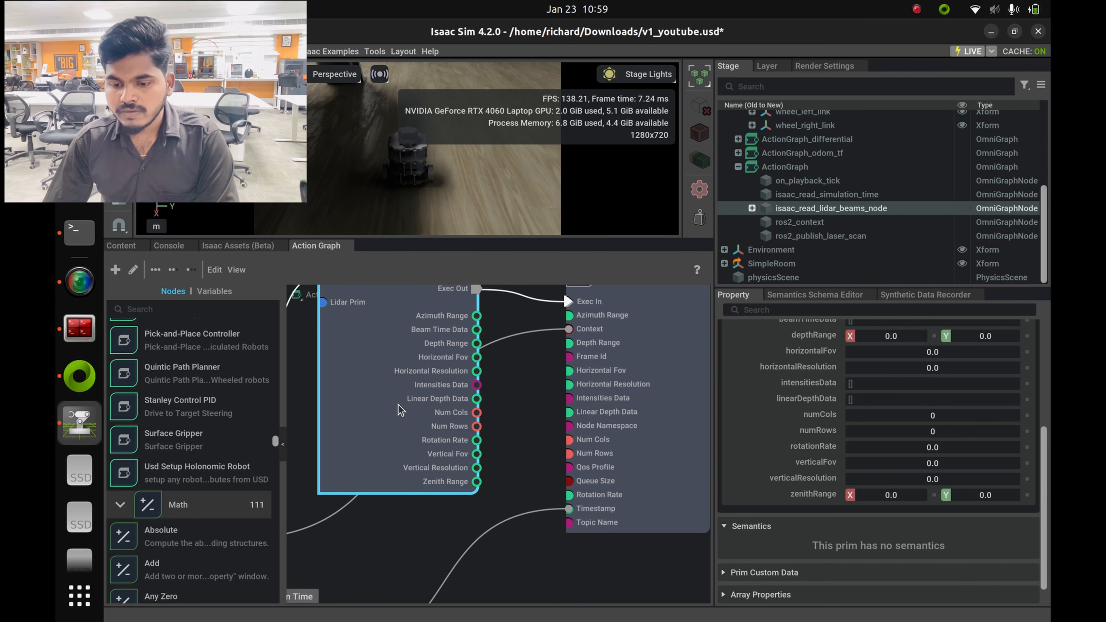
drag(477, 315, 568, 315)
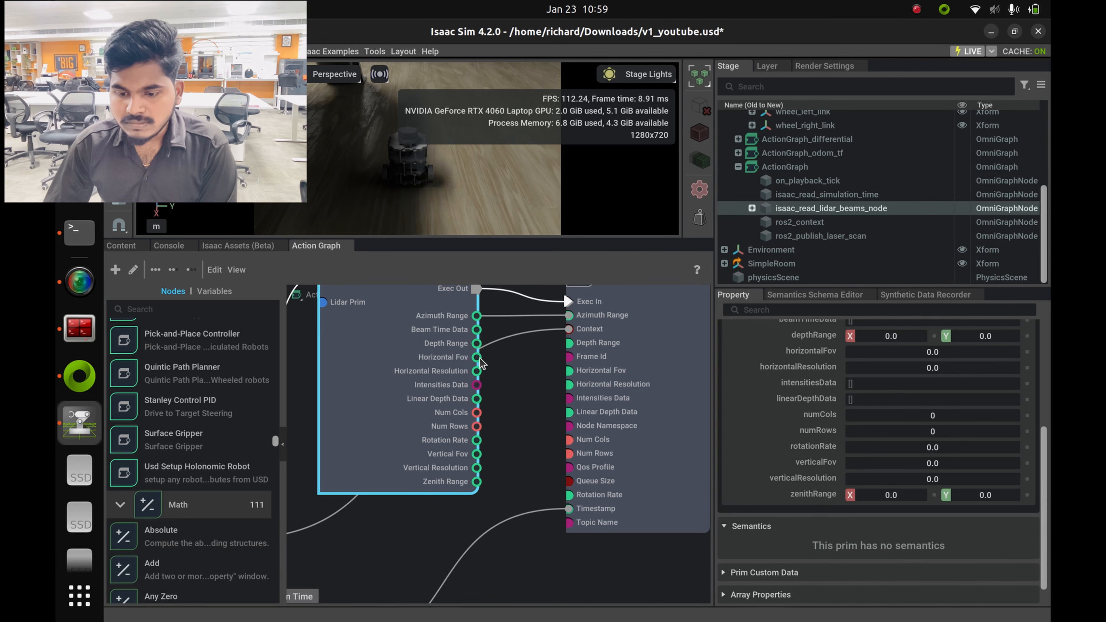
drag(477, 344, 579, 349)
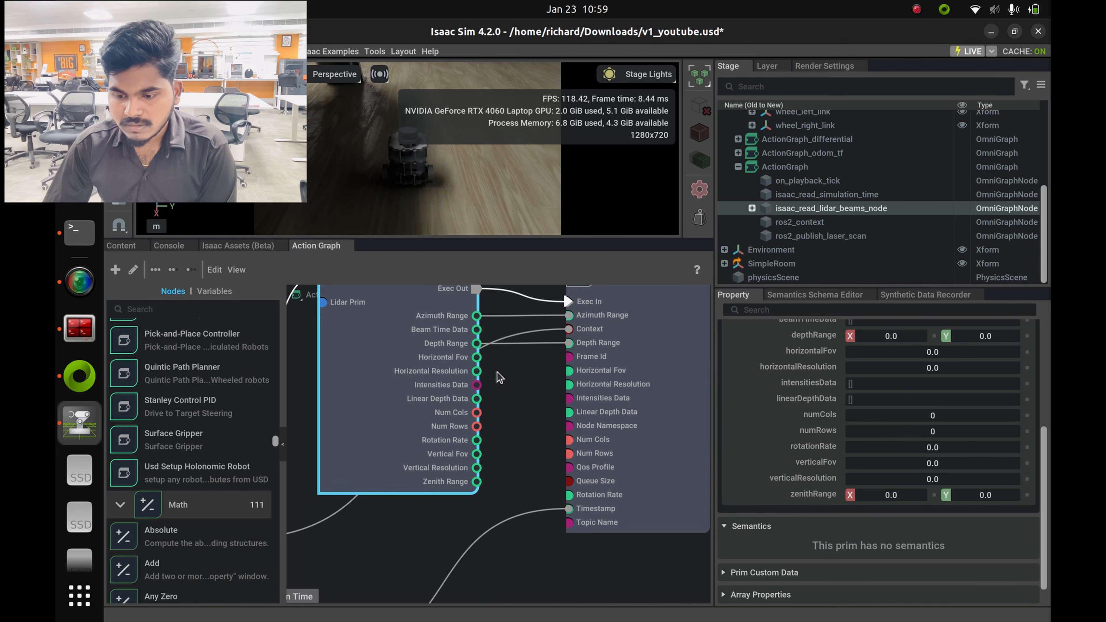
drag(513, 379, 568, 384)
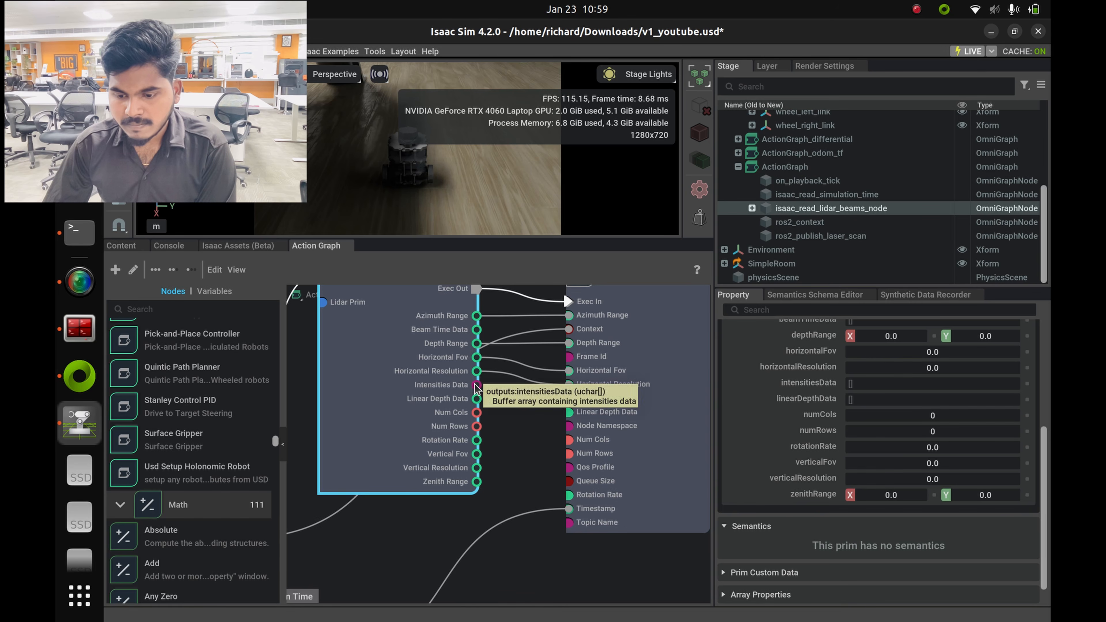
Connect the Intensities Data, Linear Depth Data, Num Cols, Num Rows and Rotation Rate outputs to the matching ROS2 Publish Laser Scan inputs.
drag(476, 385, 568, 398)
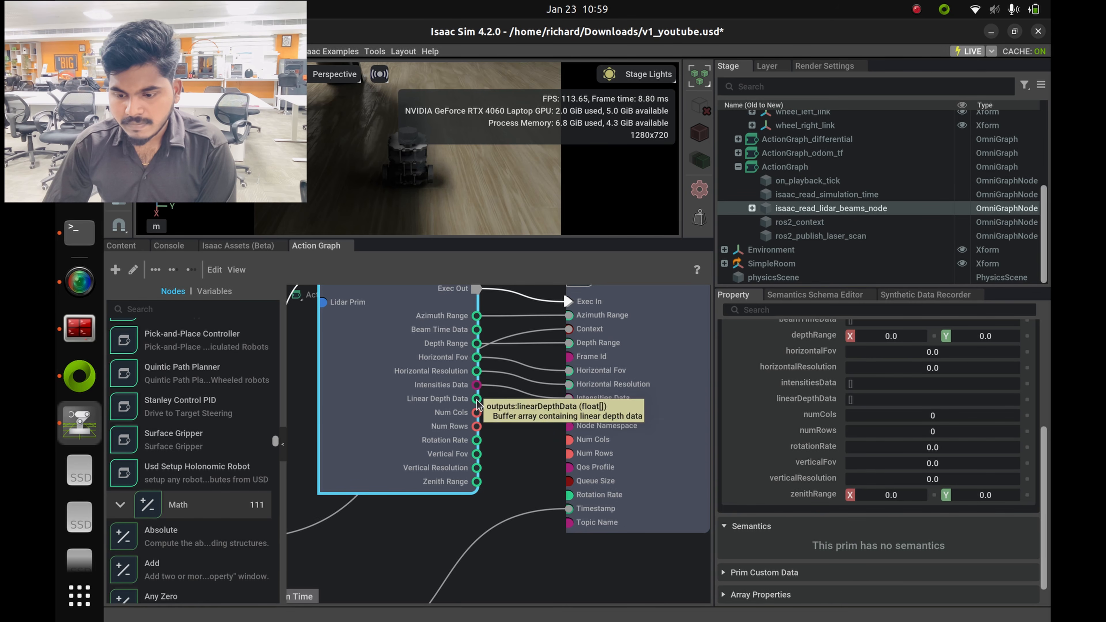
drag(477, 399, 568, 412)
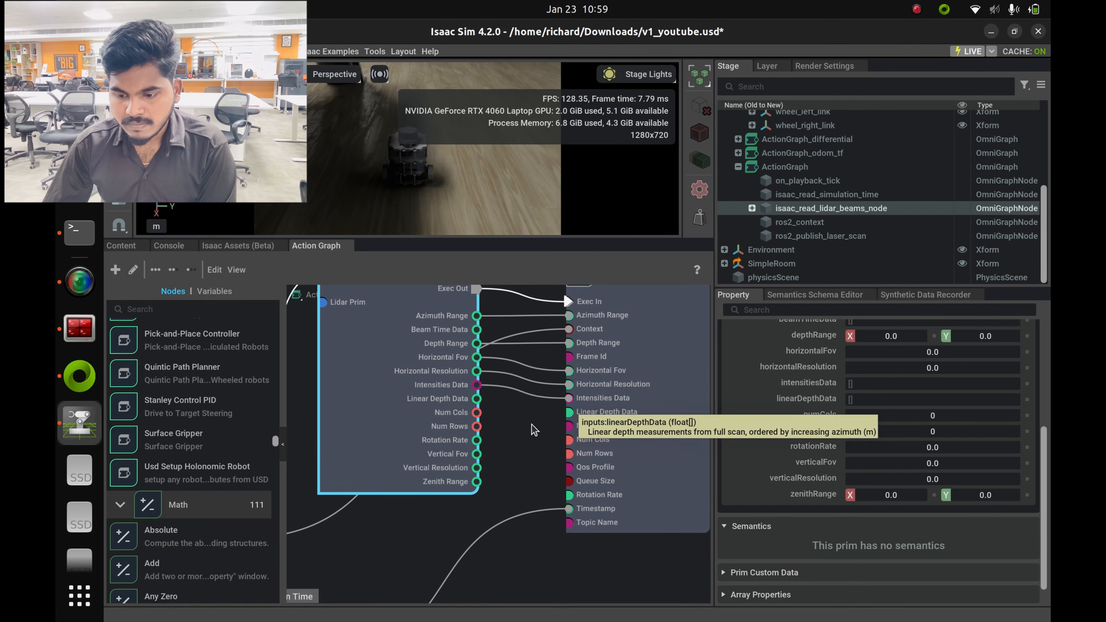
drag(477, 413, 568, 439)
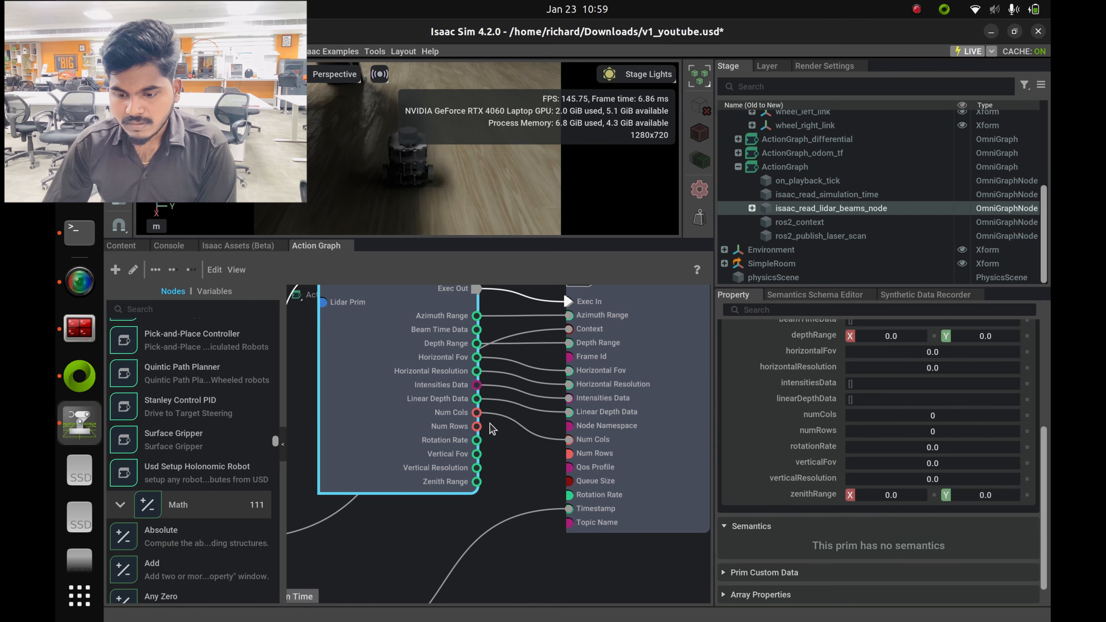
drag(477, 427, 566, 454)
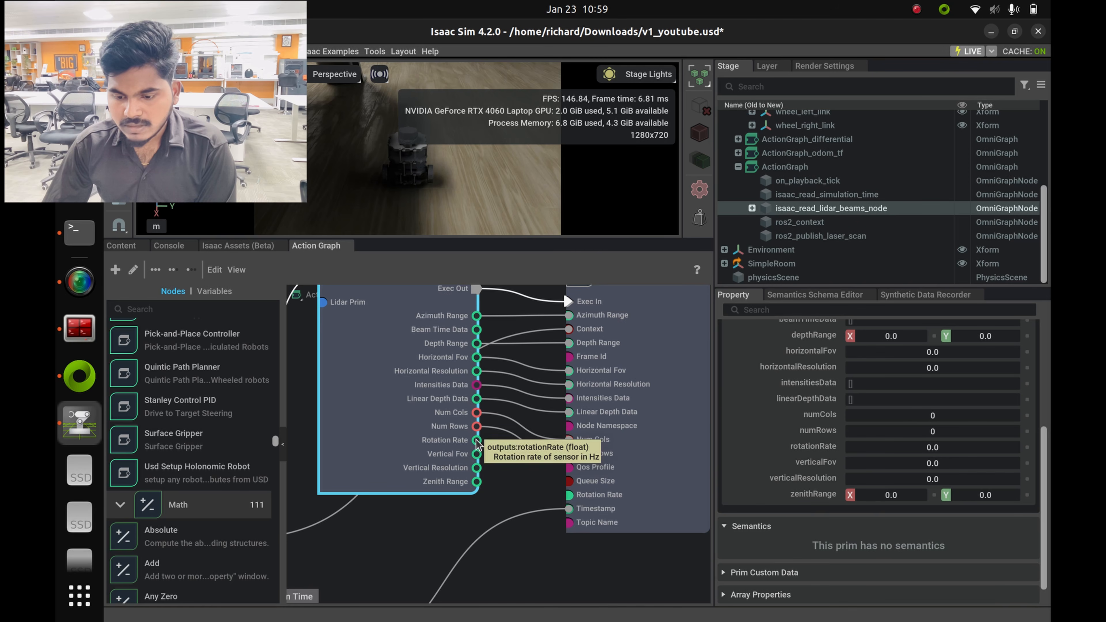
drag(477, 440, 568, 495)
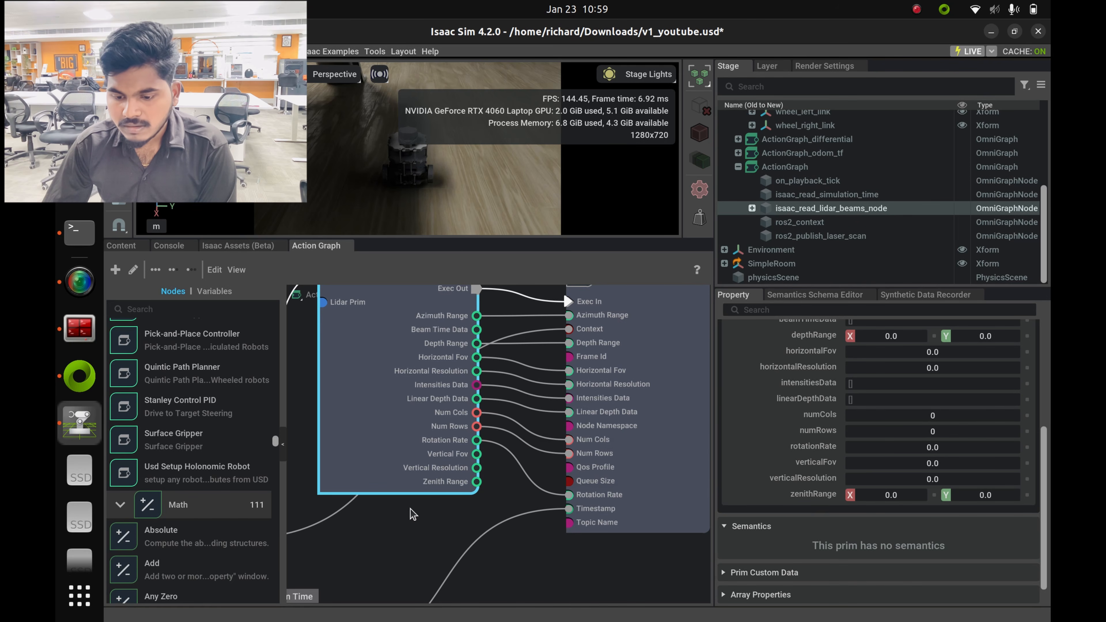
middle_drag(601, 559, 586, 578)
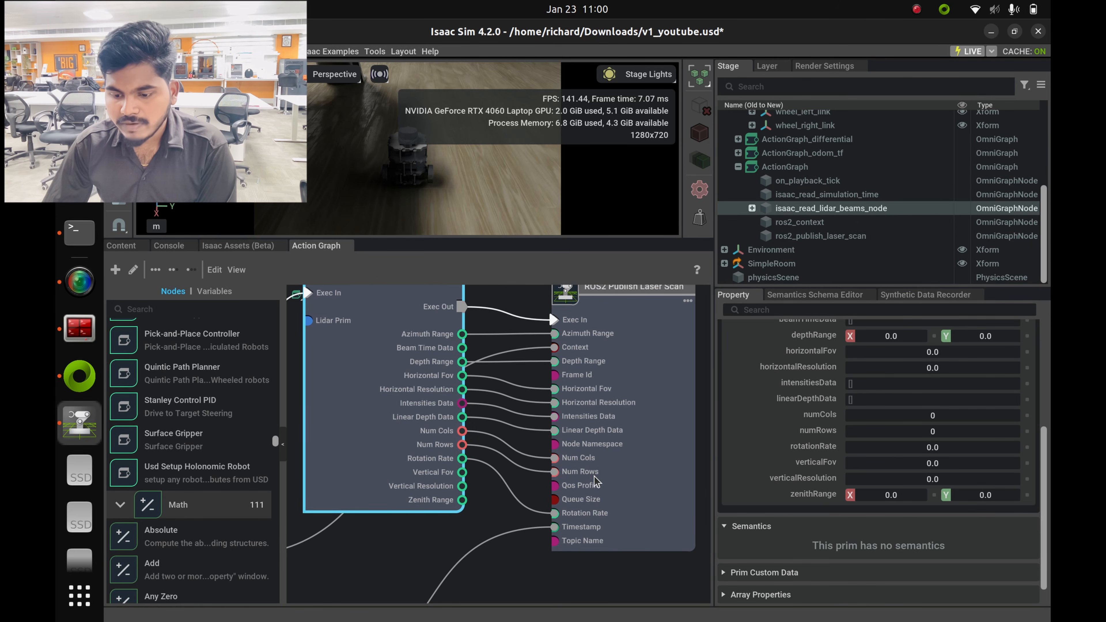
Add a ROS2 QoS Profile node to the laser scan action graph.
scroll(607, 406, down, 5)
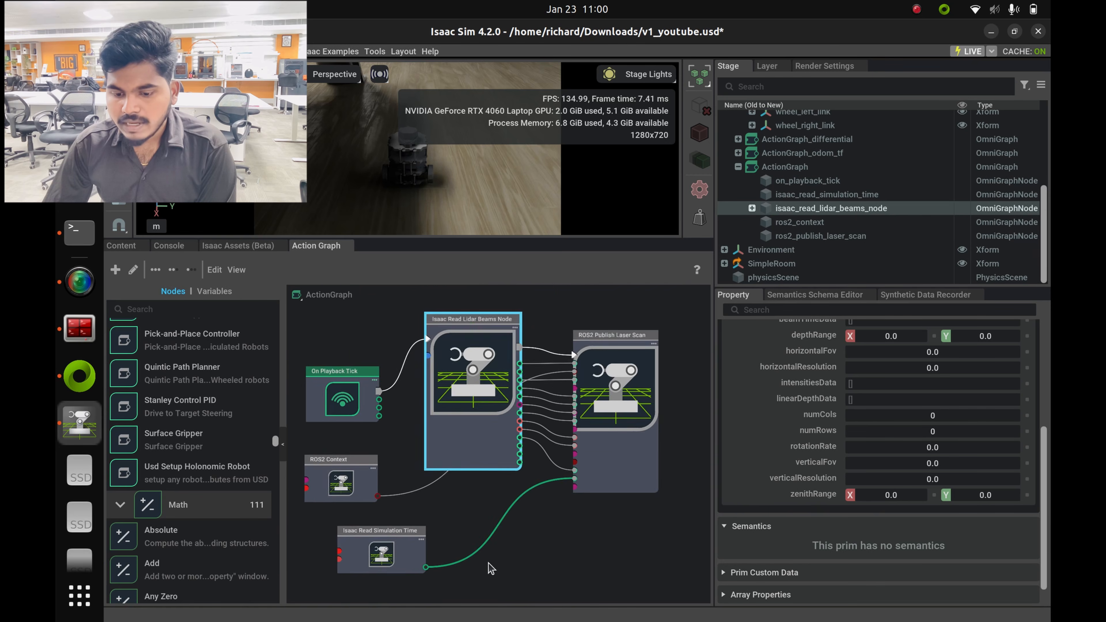
middle_drag(490, 559, 483, 525)
scroll(205, 436, down, 20)
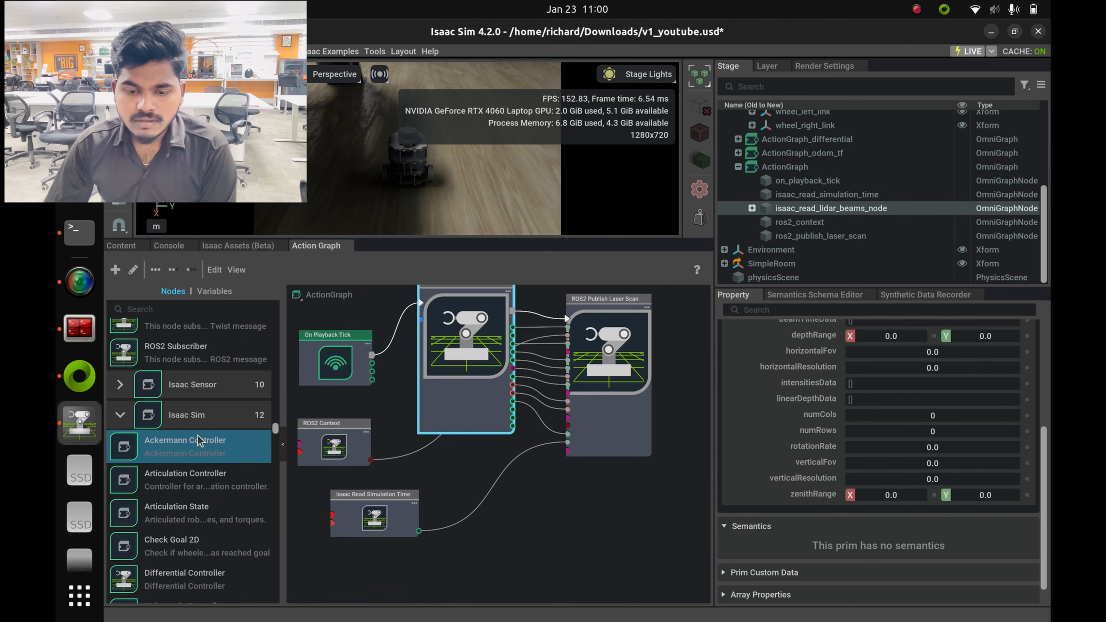
scroll(209, 449, down, 5)
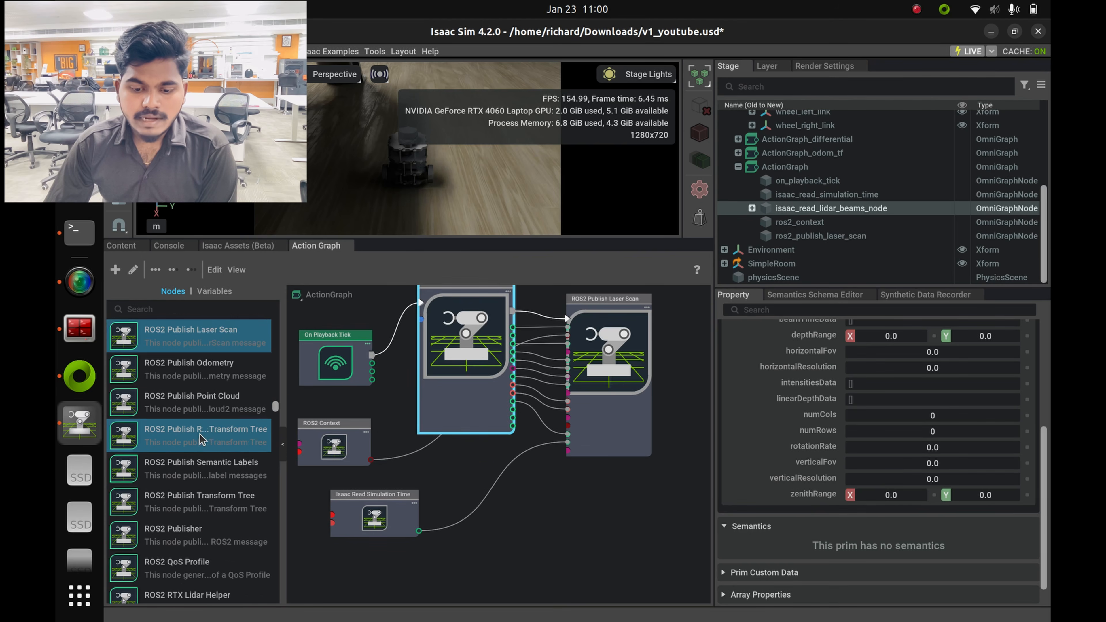
drag(183, 468, 418, 517)
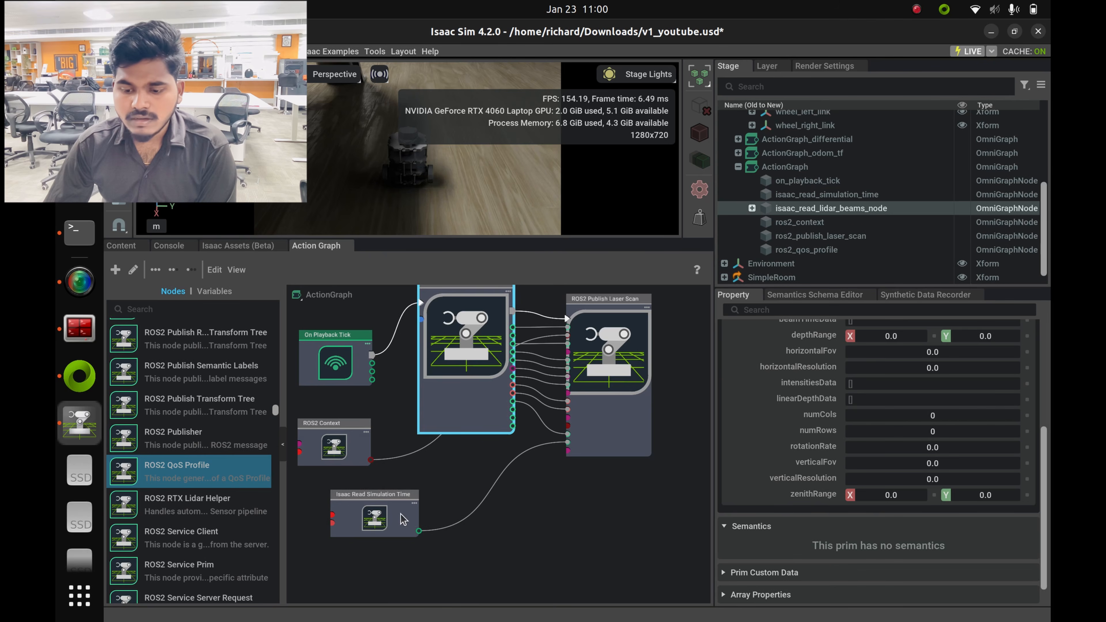
Connect the ROS2 QoS Profile output to the publisher's Qos Profile input and place the node below the Isaac Read Lidar Beams node.
scroll(529, 512, up, 3)
drag(399, 569, 407, 367)
scroll(853, 479, up, 3)
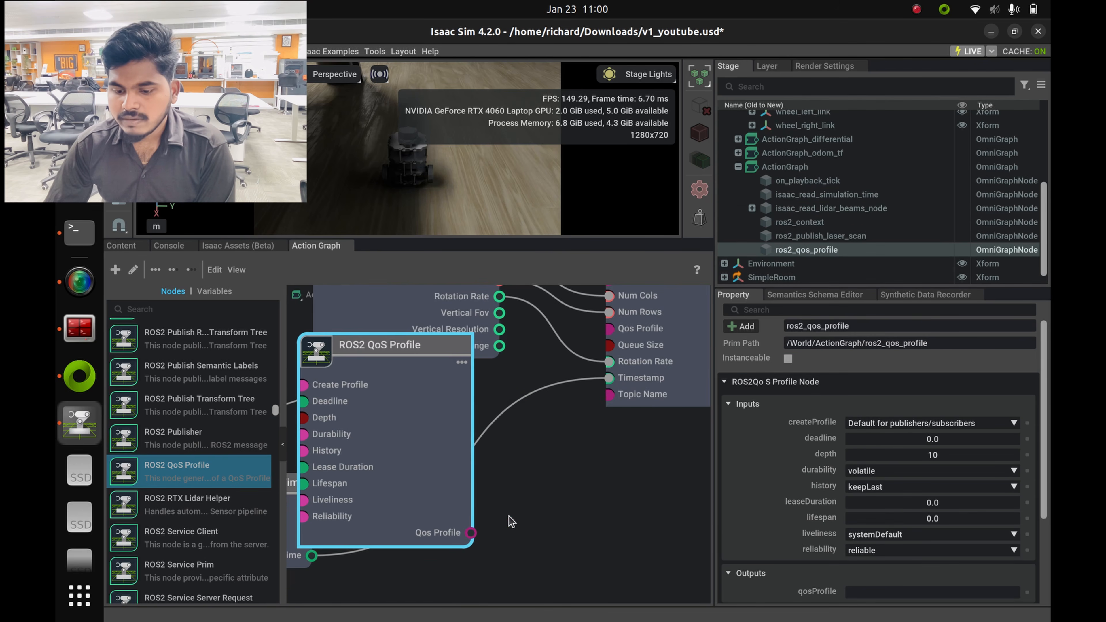
drag(490, 533, 610, 329)
scroll(541, 481, down, 3)
drag(464, 468, 545, 525)
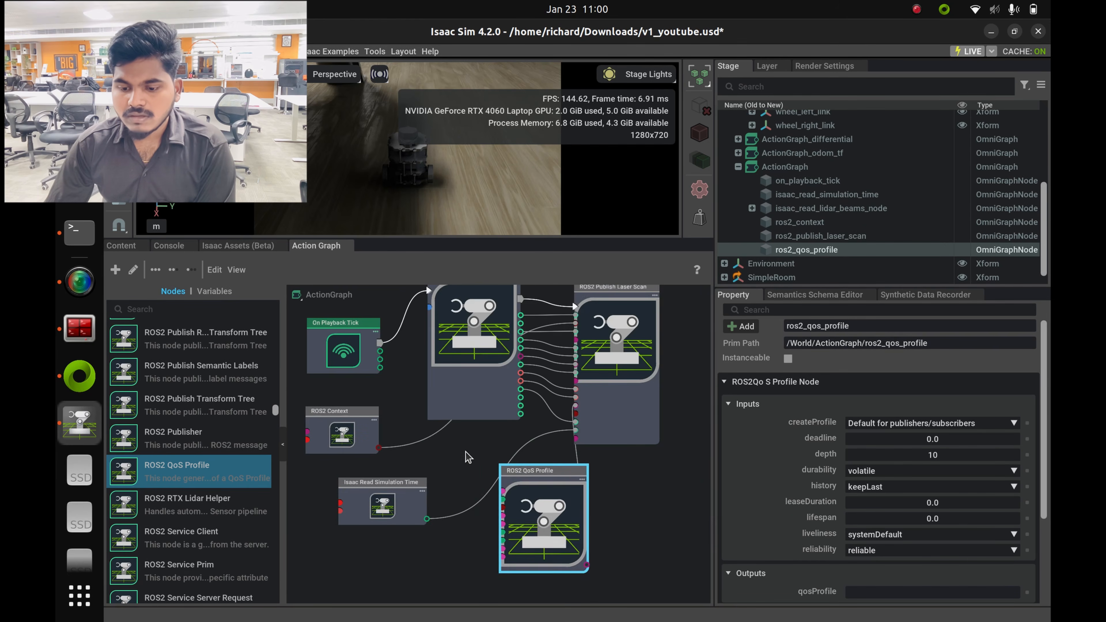
scroll(465, 450, down, 1)
scroll(465, 448, up, 1)
middle_drag(477, 478, 477, 523)
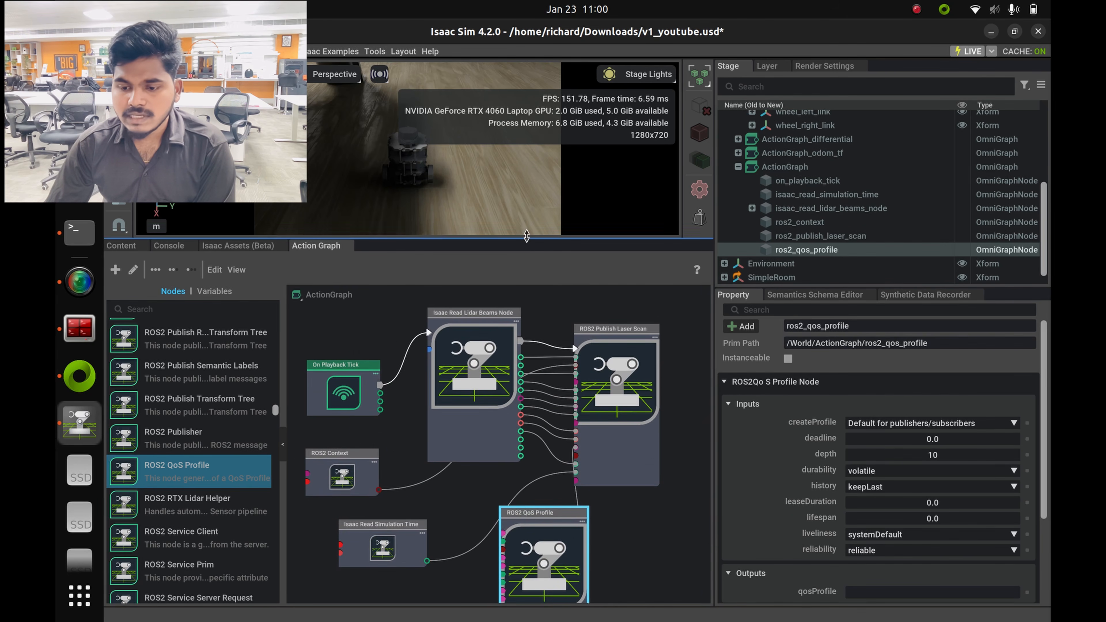
Enable drawLines in the raw USD properties of the Lidar under base_scan.
click(737, 167)
click(823, 168)
scroll(853, 493, down, 4)
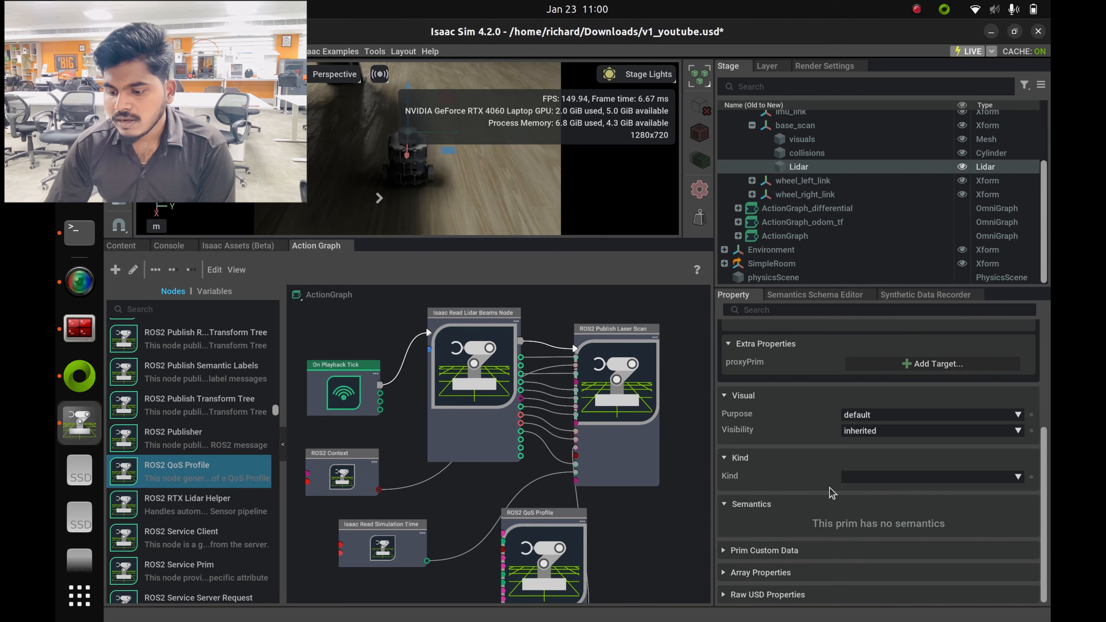
click(755, 593)
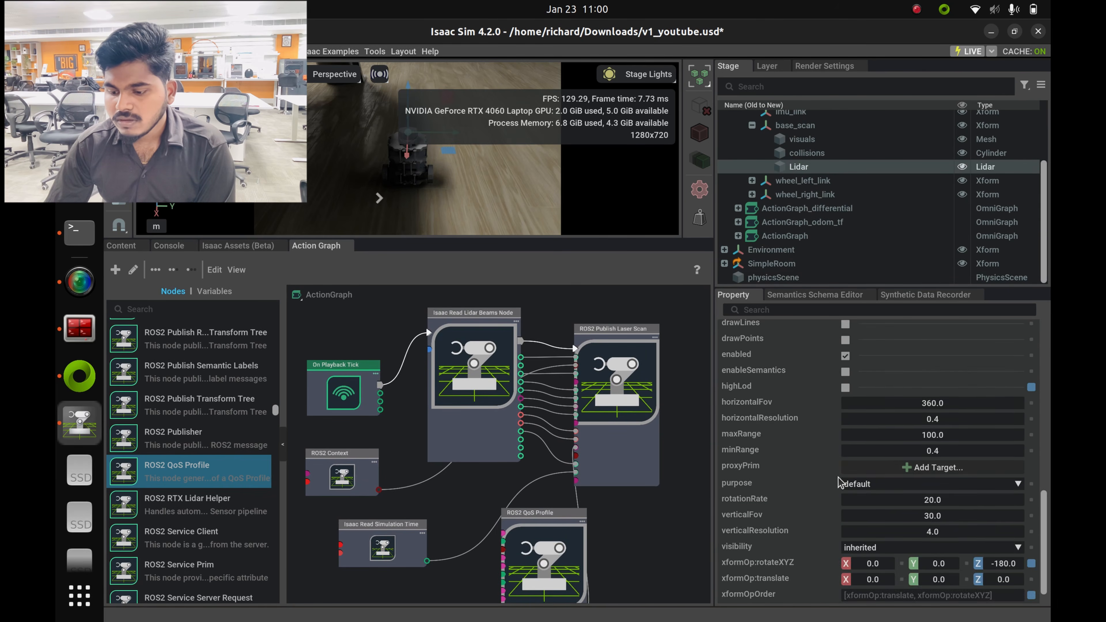
scroll(805, 446, down, 4)
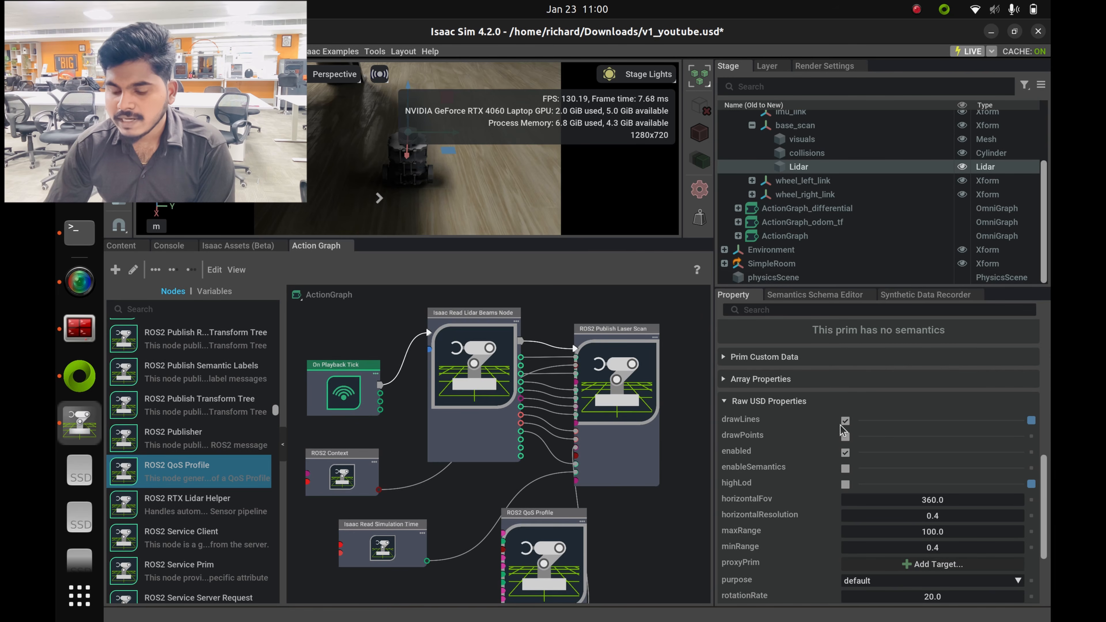
Enlarge the viewport, start the simulation and view the Lidar beams around the robot and the table.
drag(472, 237, 472, 378)
click(434, 230)
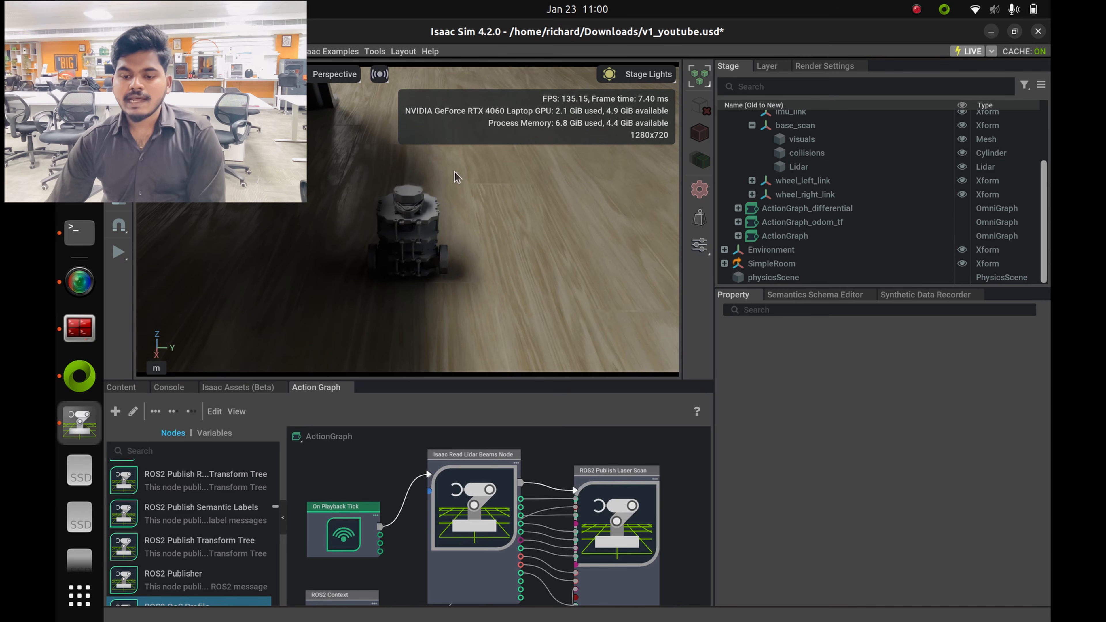
click(124, 255)
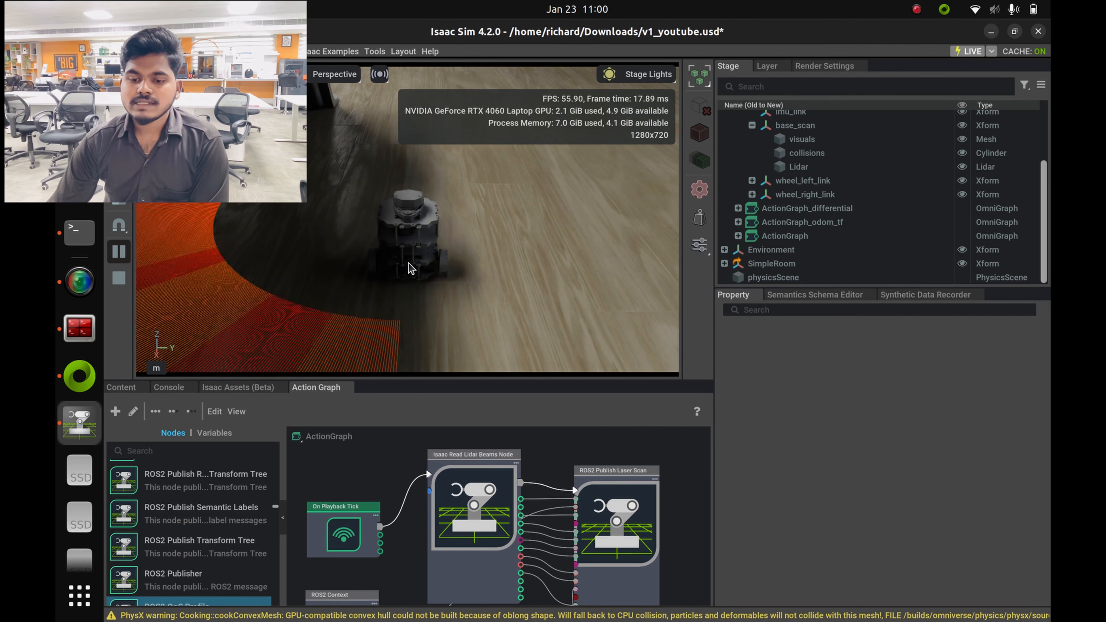
scroll(388, 259, down, 5)
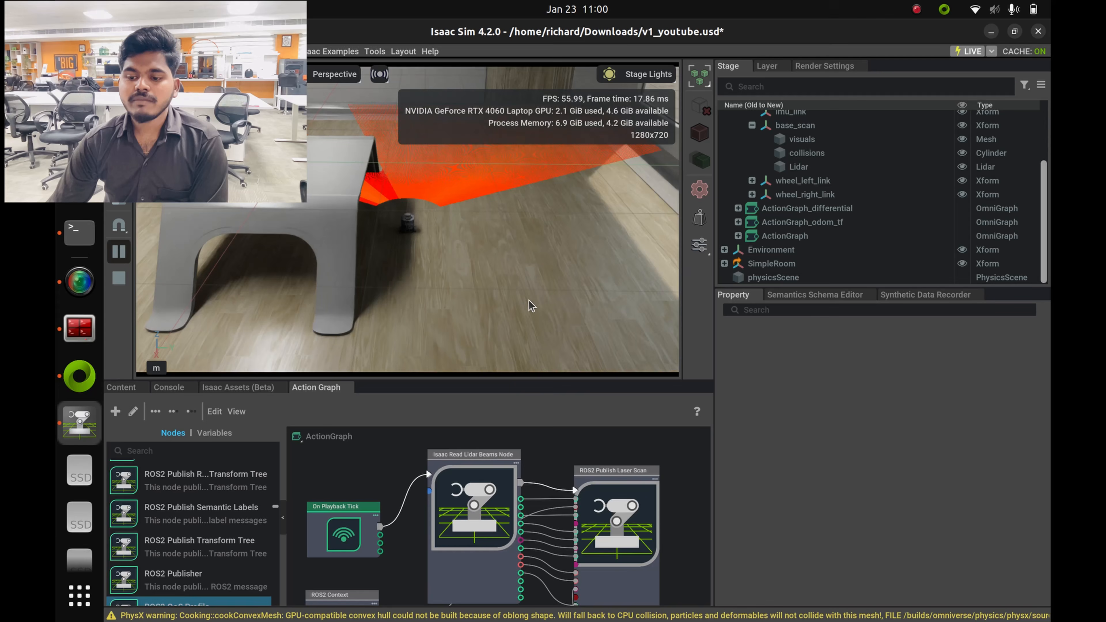
mouse_move(529, 300)
right_down()
mouse_move(512, 281)
mouse_move(516, 291)
right_up()
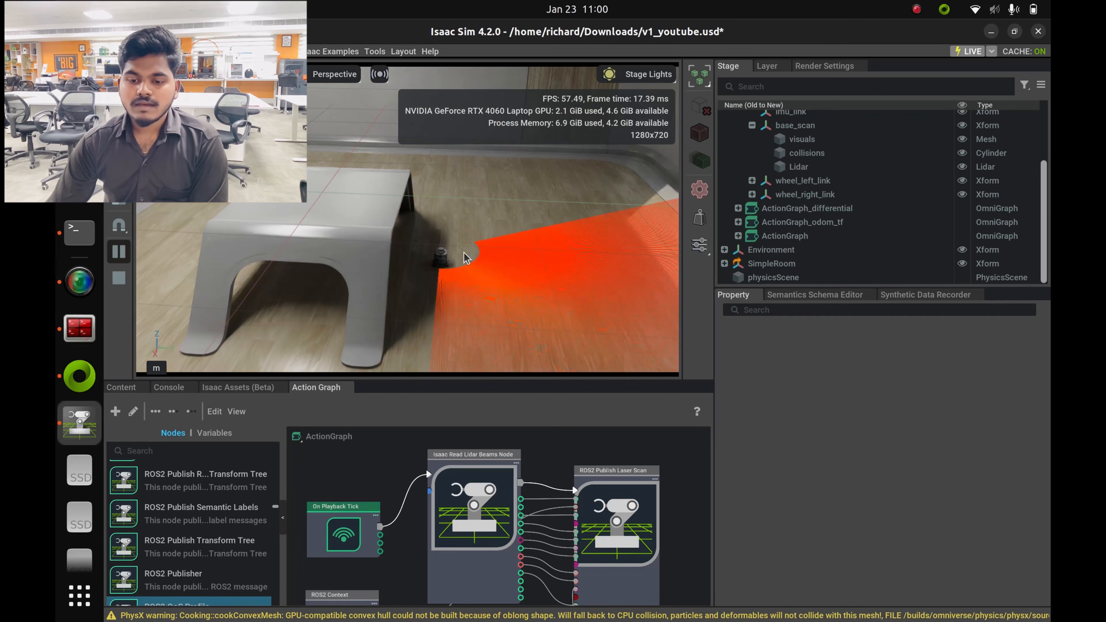
Switch to the terminal, stop the running topic echo and list the ROS 2 topics to check for /scan.
key(alt+Tab)
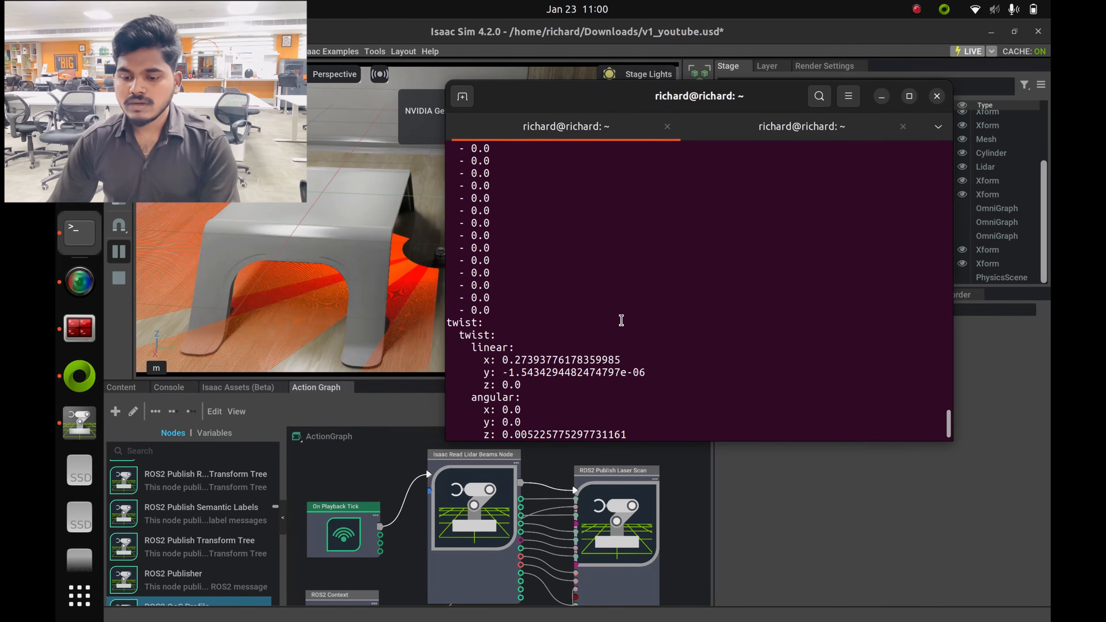
key(ctrl+c)
text(ros2 topic list)
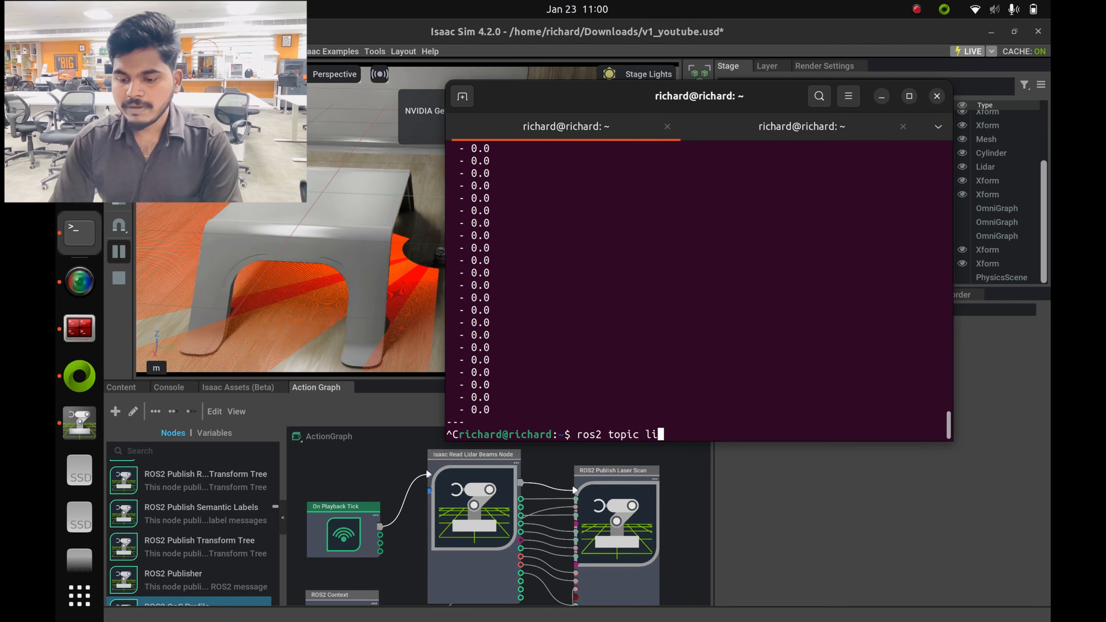
key(Return)
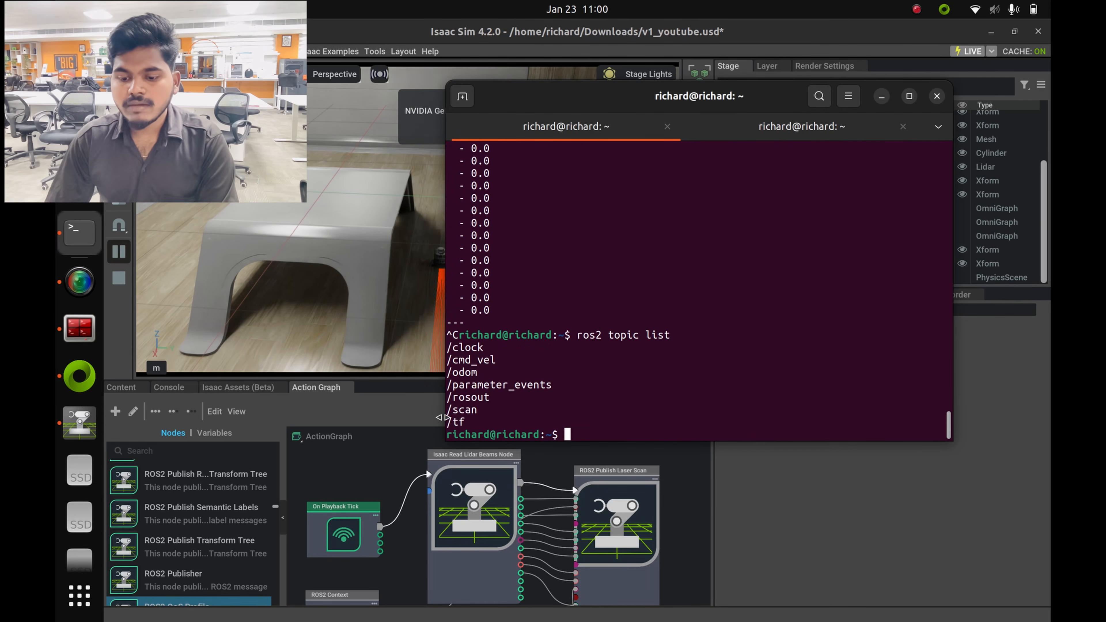
double_click(466, 419)
click(468, 411)
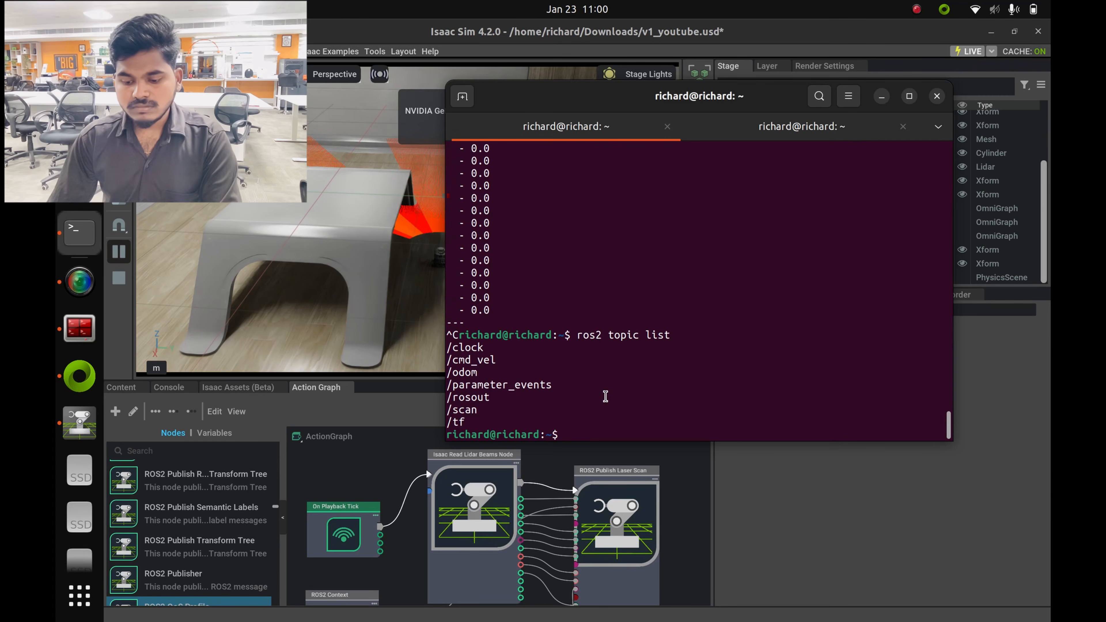
Echo the /scan topic with ros2 topic echo, look through the published data and stop the echo.
text(ros2 topic e)
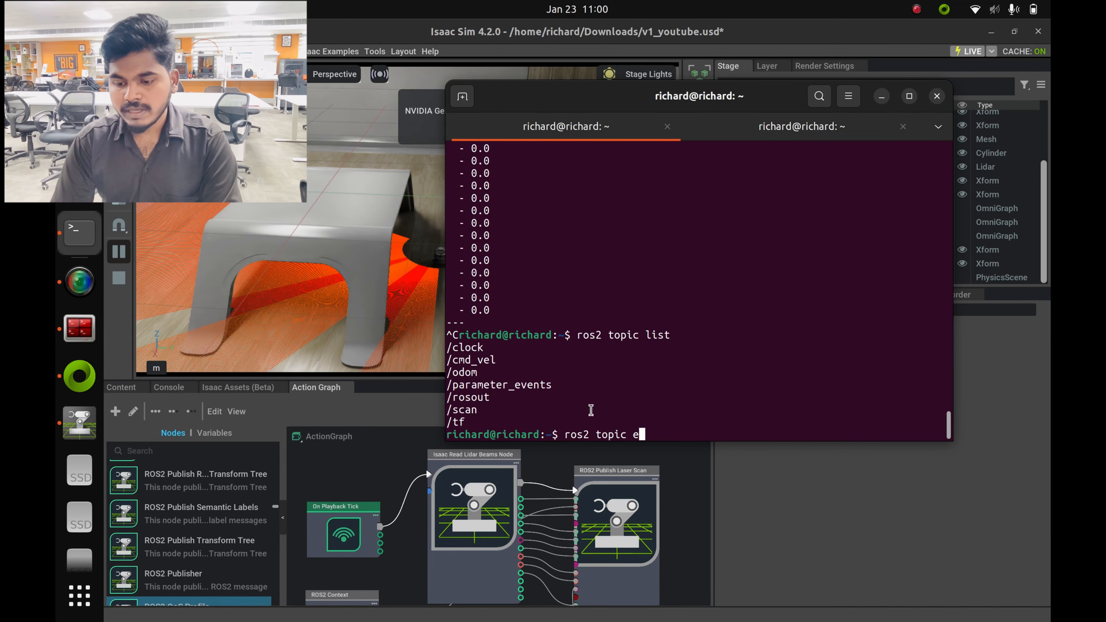
text(cho /scan)
key(Return)
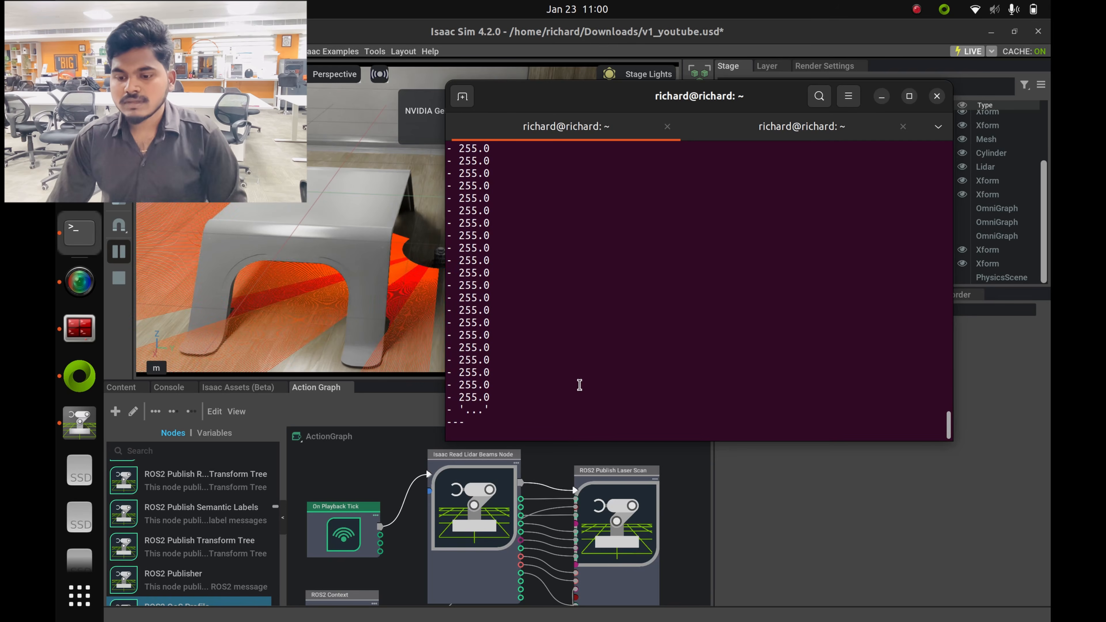
scroll(596, 379, up, 10)
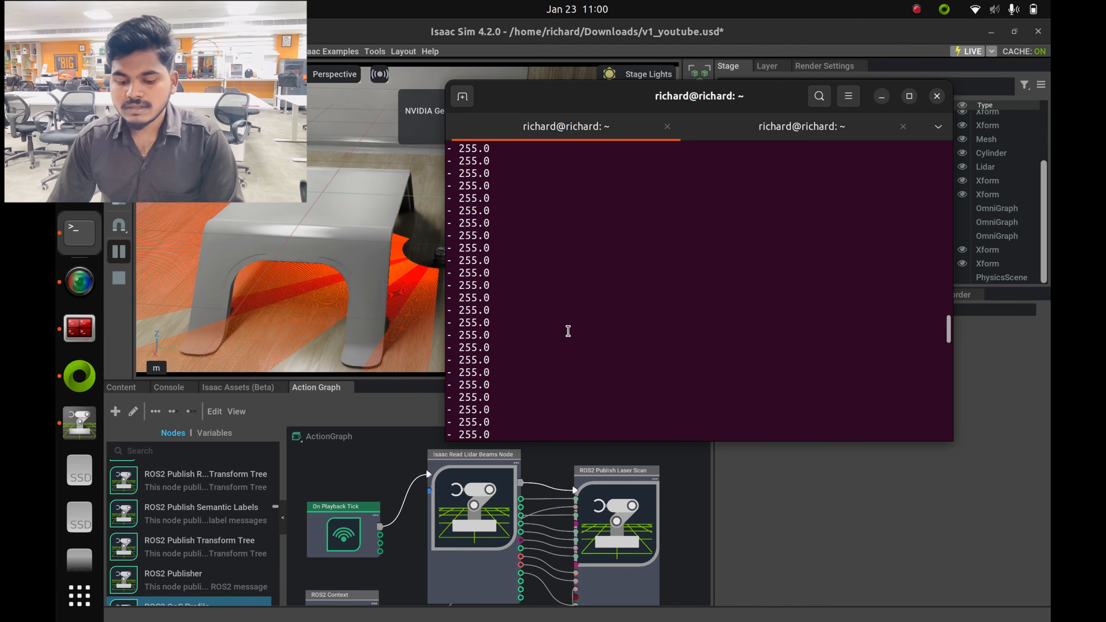
key(ctrl+c)
key(ctrl+c)
key(ctrl+c)
key(ctrl+c)
key(ctrl+c)
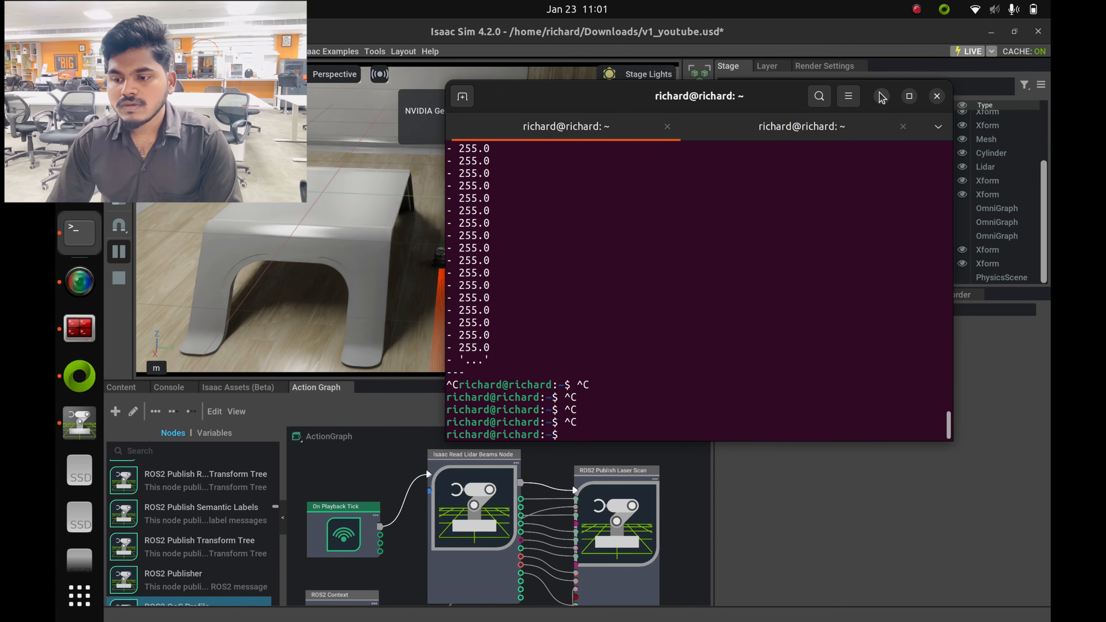
Check the second terminal session and minimise the terminal to return to Isaac Sim.
drag(729, 96, 655, 154)
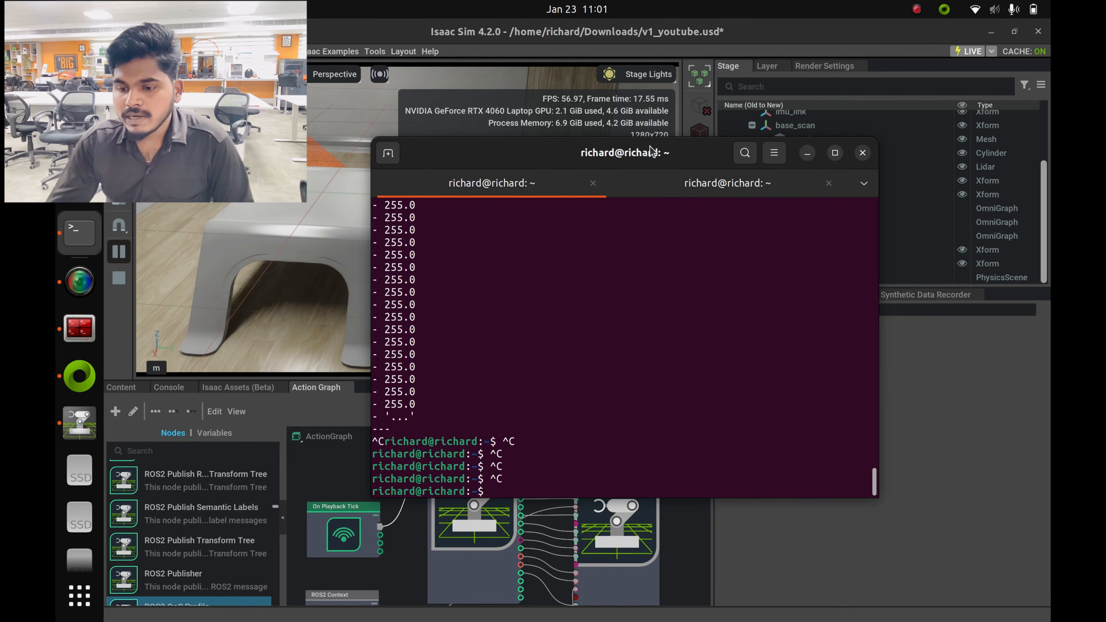
click(736, 174)
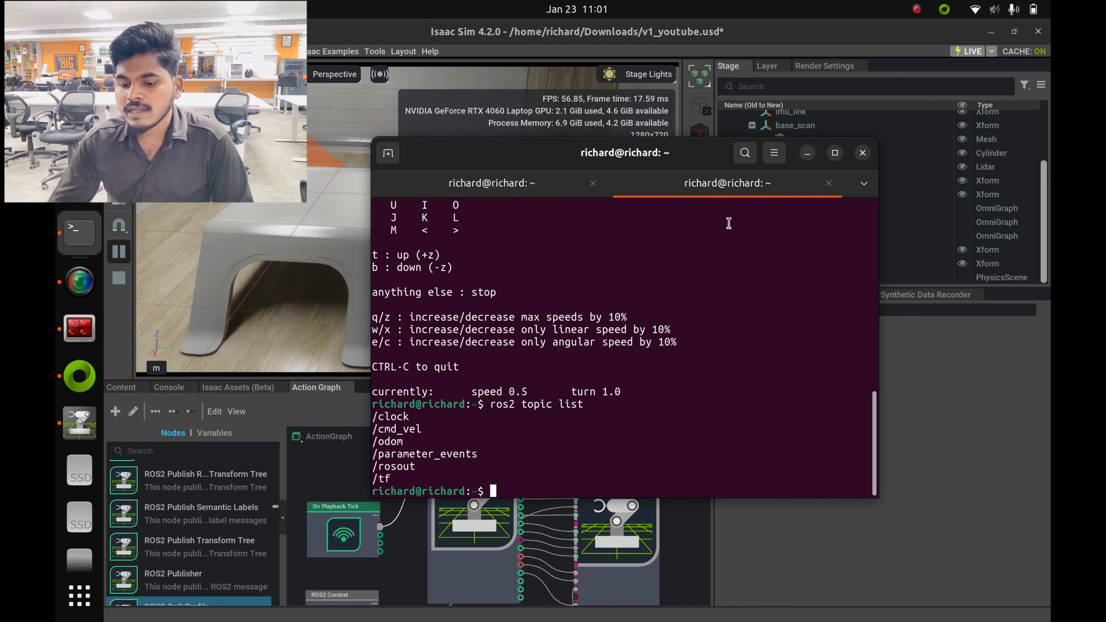
click(807, 152)
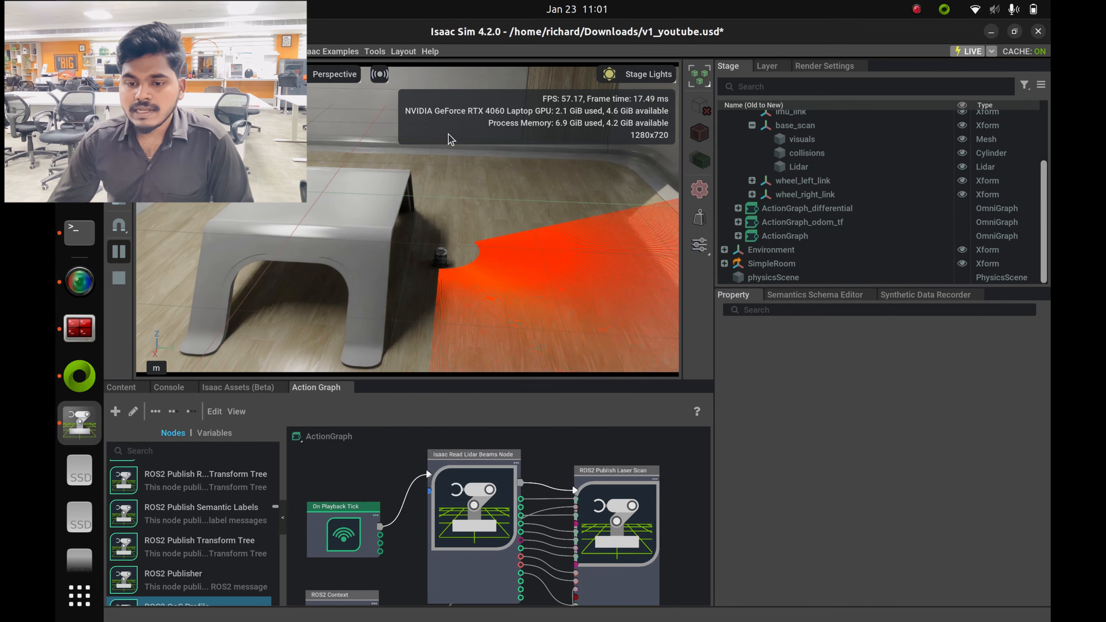
Open the Occupancy Map generator and enlarge its panel to show all the map settings.
mouse_move(443, 380)
mouse_down()
mouse_move(443, 489)
mouse_move(443, 398)
mouse_up()
click(273, 51)
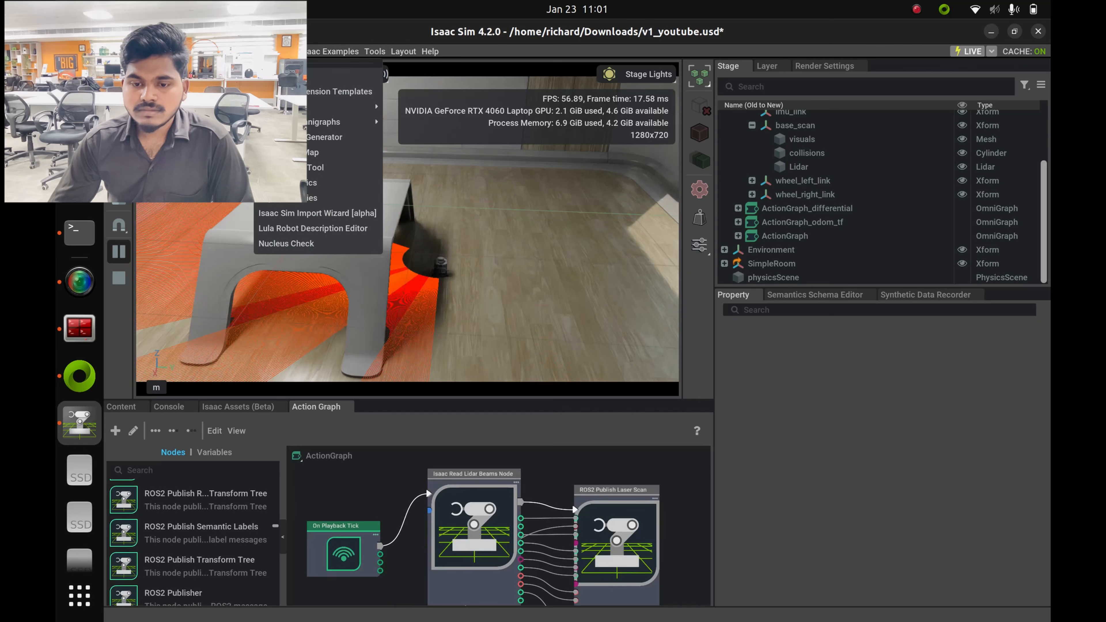
click(318, 152)
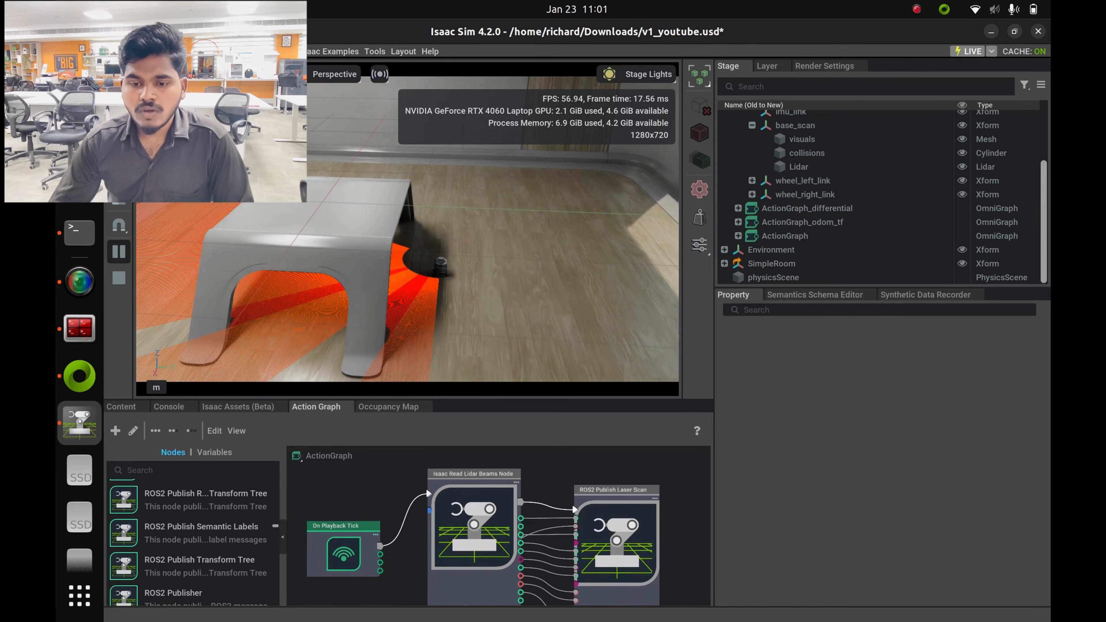
click(274, 51)
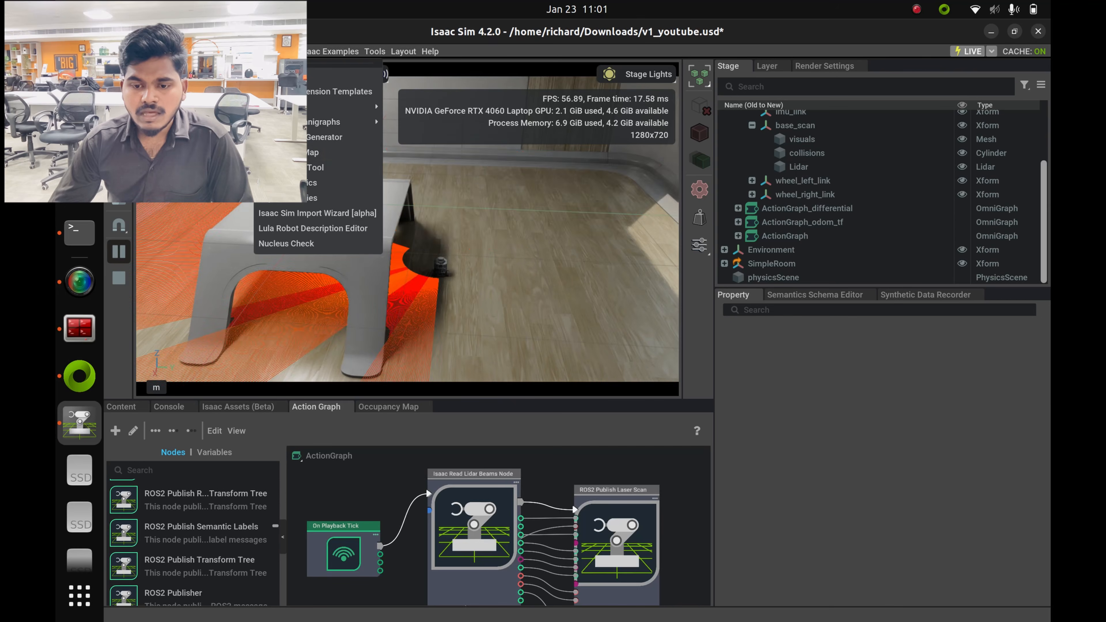
click(402, 404)
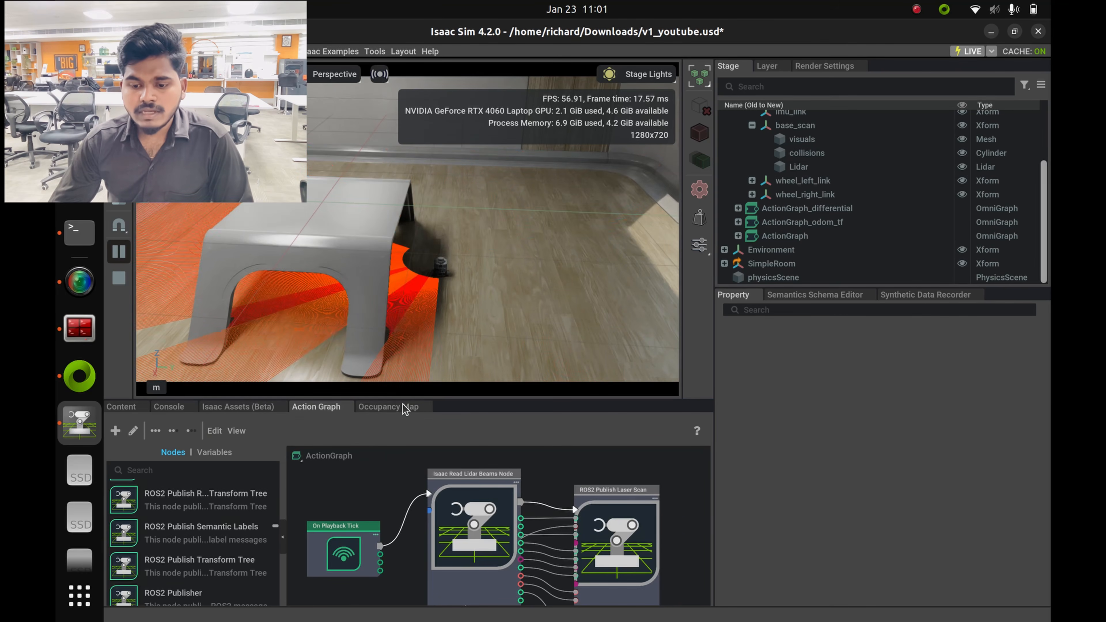
click(401, 405)
drag(497, 397, 523, 274)
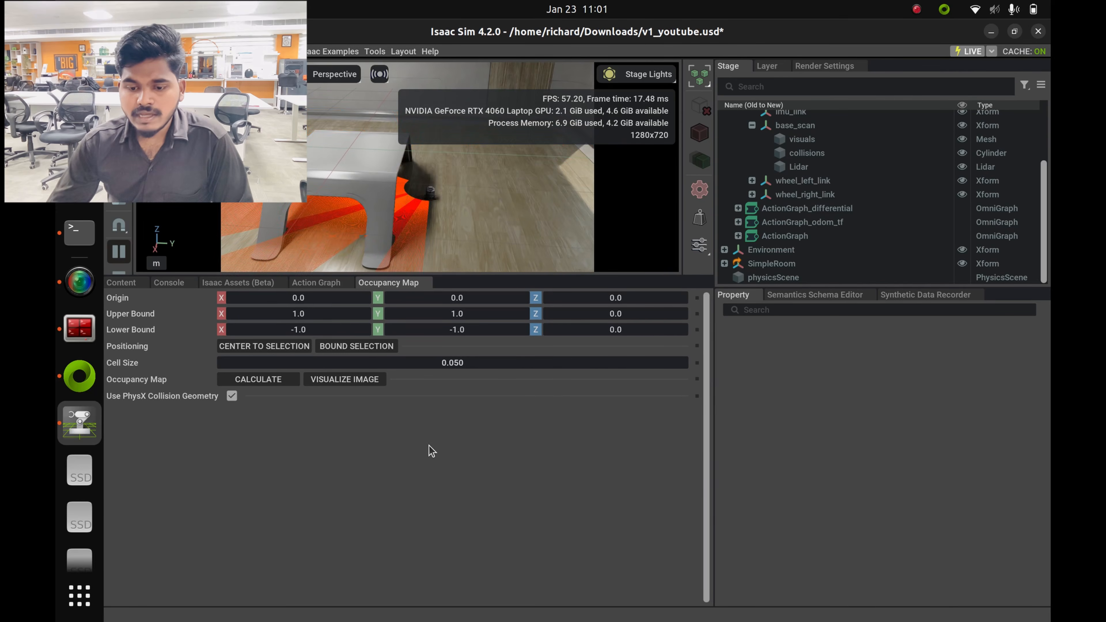
Collapse the turtlebot3_burger hierarchy and reparent Environment and SimpleRoom under World.
scroll(766, 175, up, 3)
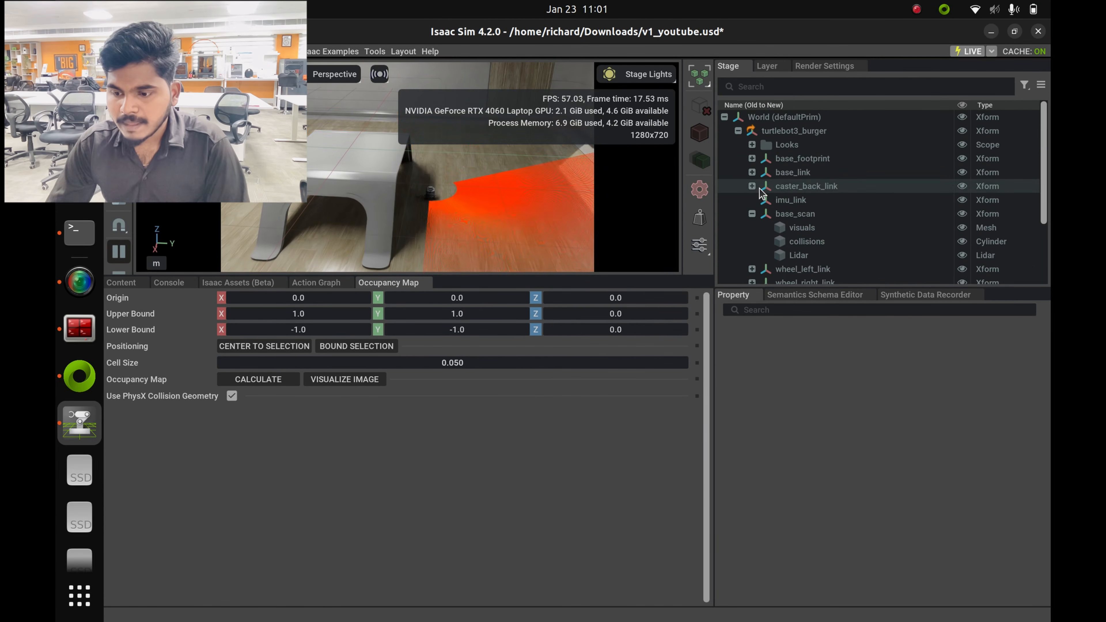
click(751, 213)
click(737, 130)
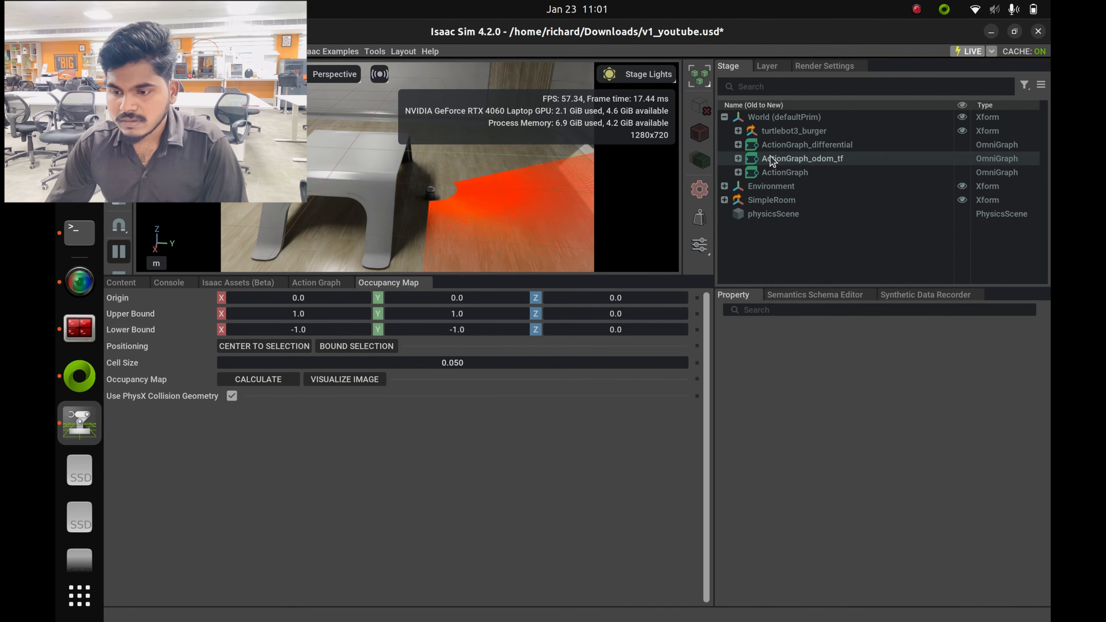
drag(779, 187, 785, 118)
drag(771, 199, 779, 124)
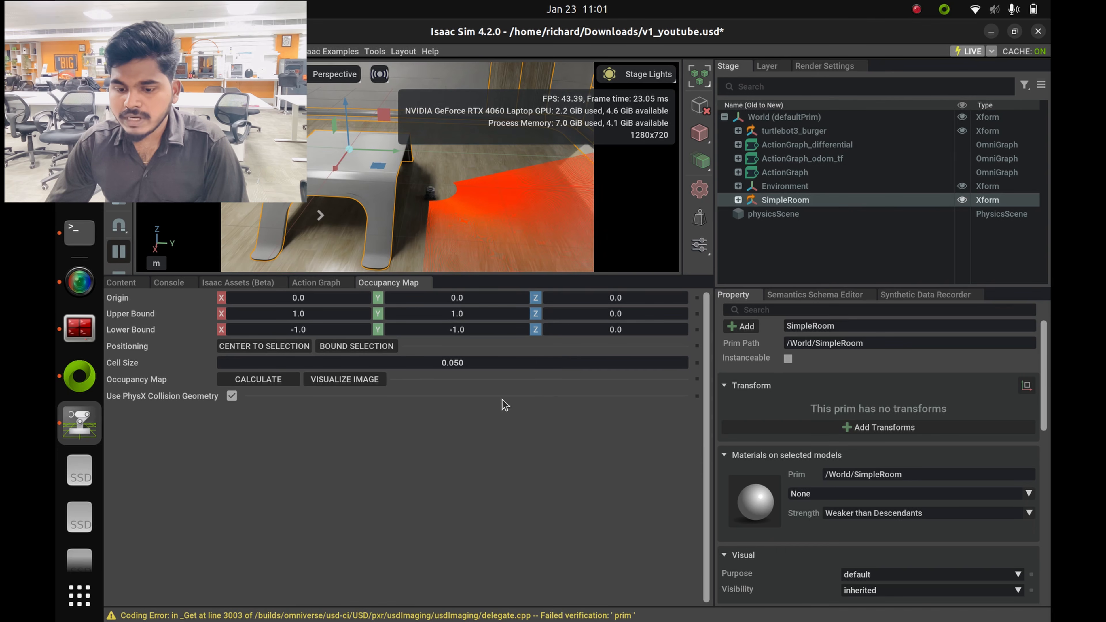
Fit the occupancy map bounds to the selected SimpleRoom and inspect the bounding grid in the room.
click(352, 350)
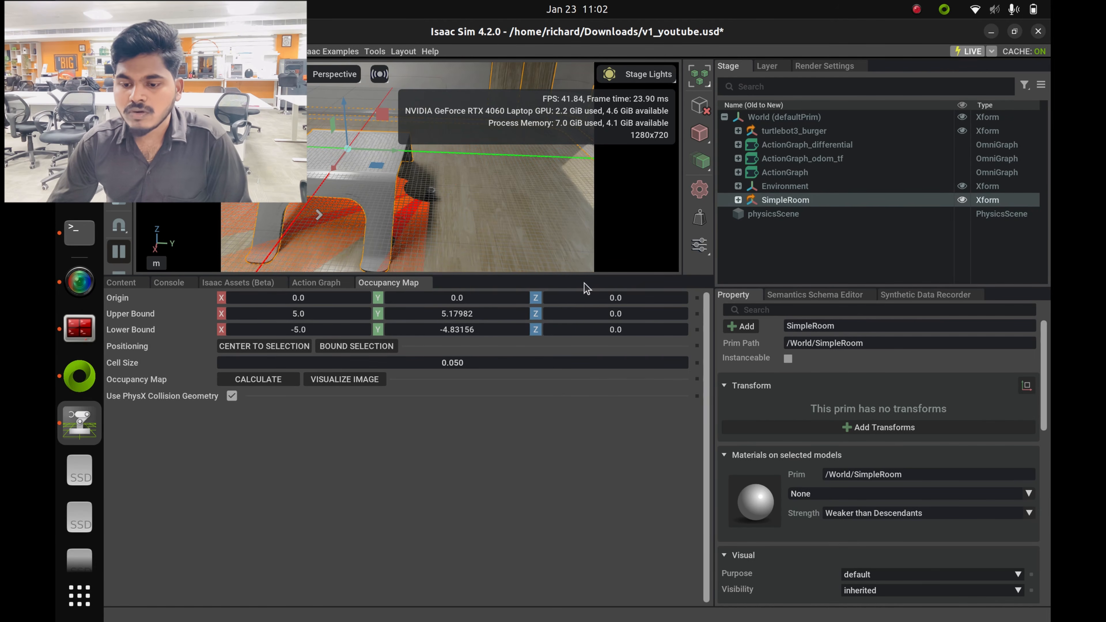
scroll(419, 184, down, 2)
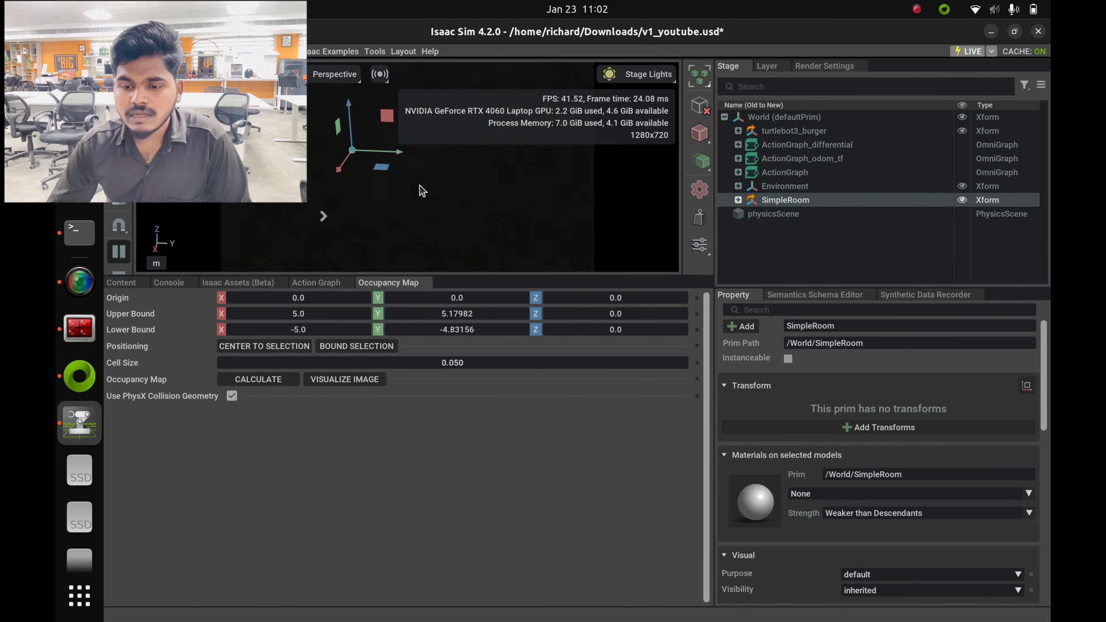
scroll(420, 186, down, 1)
scroll(495, 215, down, 3)
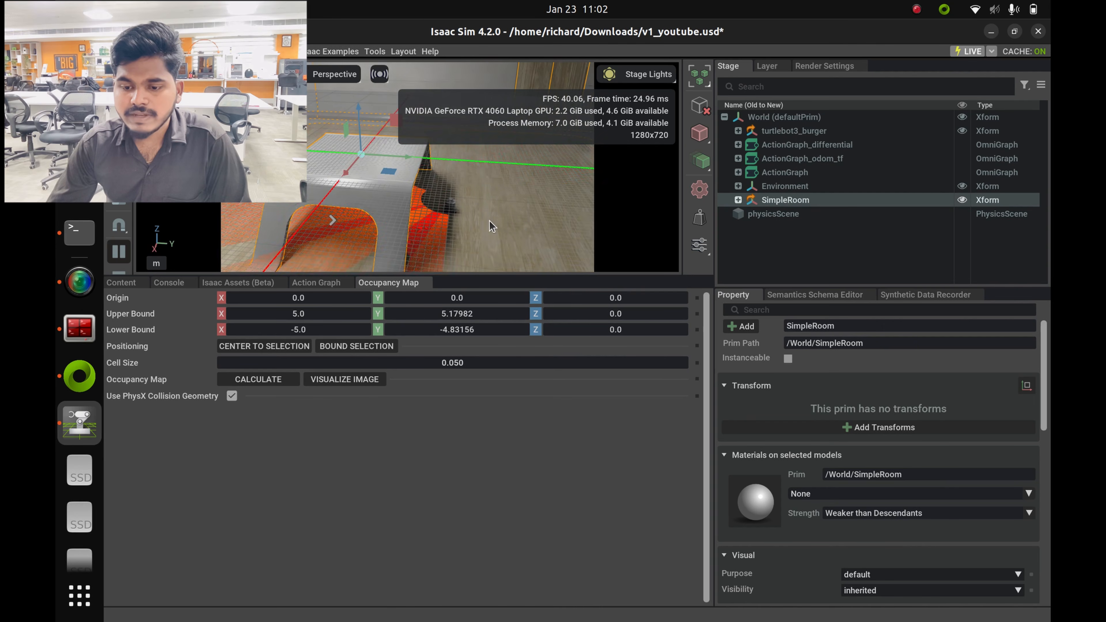
middle_drag(488, 221, 378, 171)
right_drag(402, 187, 429, 173)
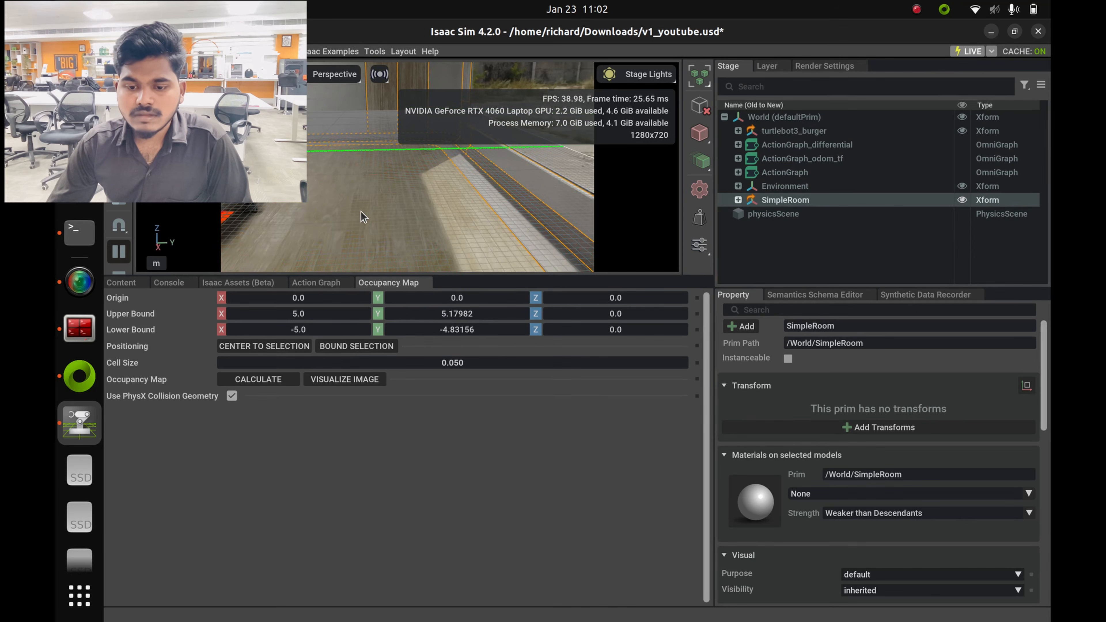
Set the occupancy map's origin Z to -0.55 to lower the grid to the robot's height.
drag(453, 285, 453, 355)
scroll(416, 287, up, 2)
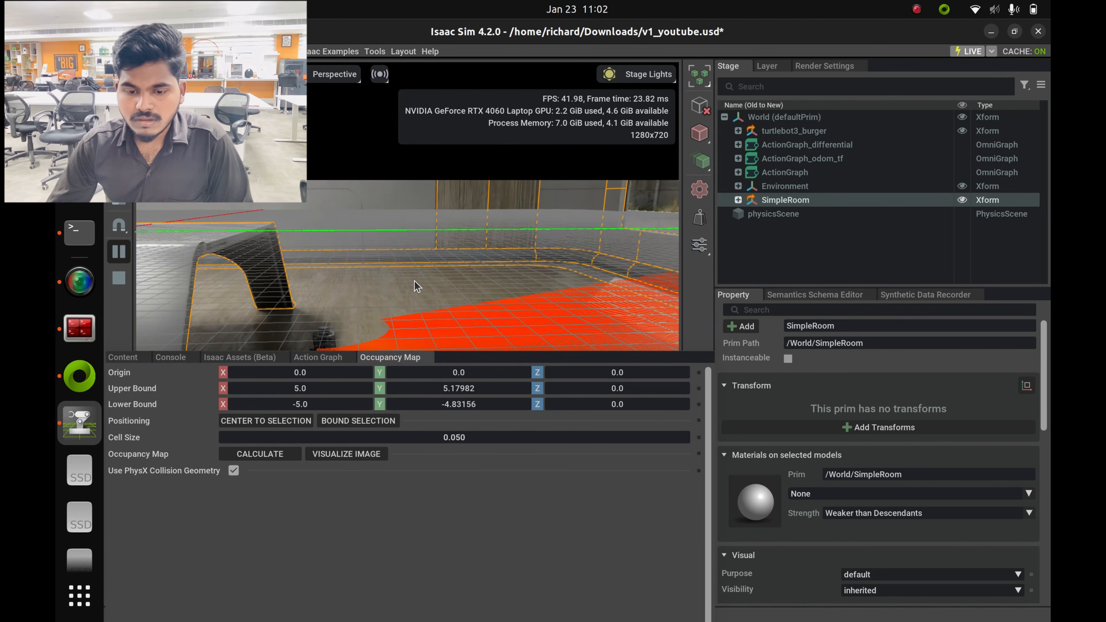
middle_drag(415, 281, 438, 274)
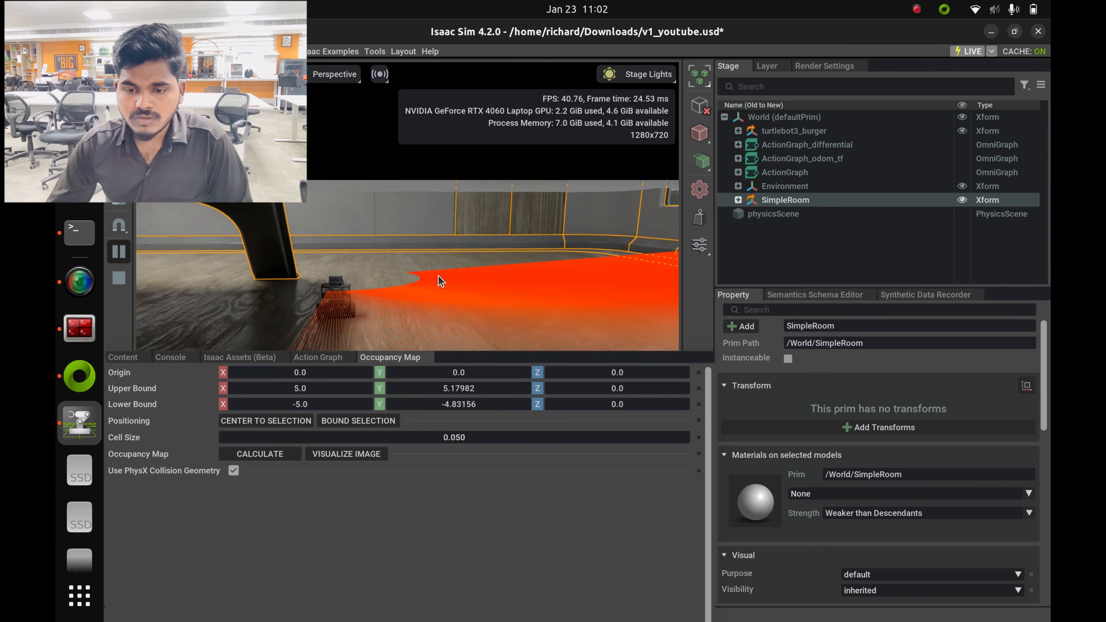
click(747, 249)
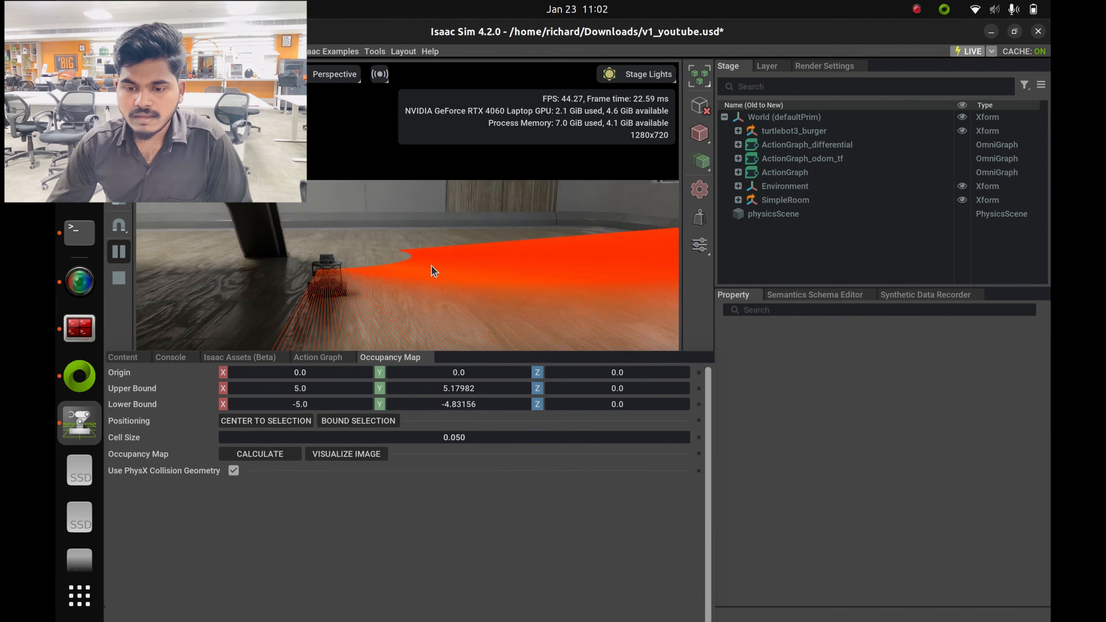
right_drag(431, 265, 389, 240)
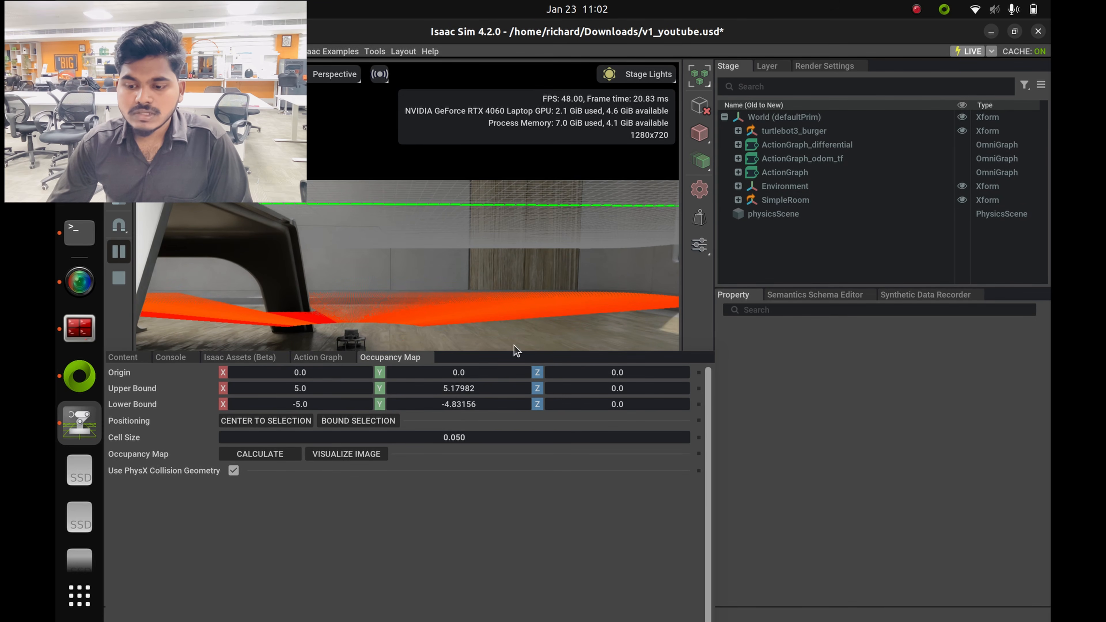
scroll(391, 271, down, 1)
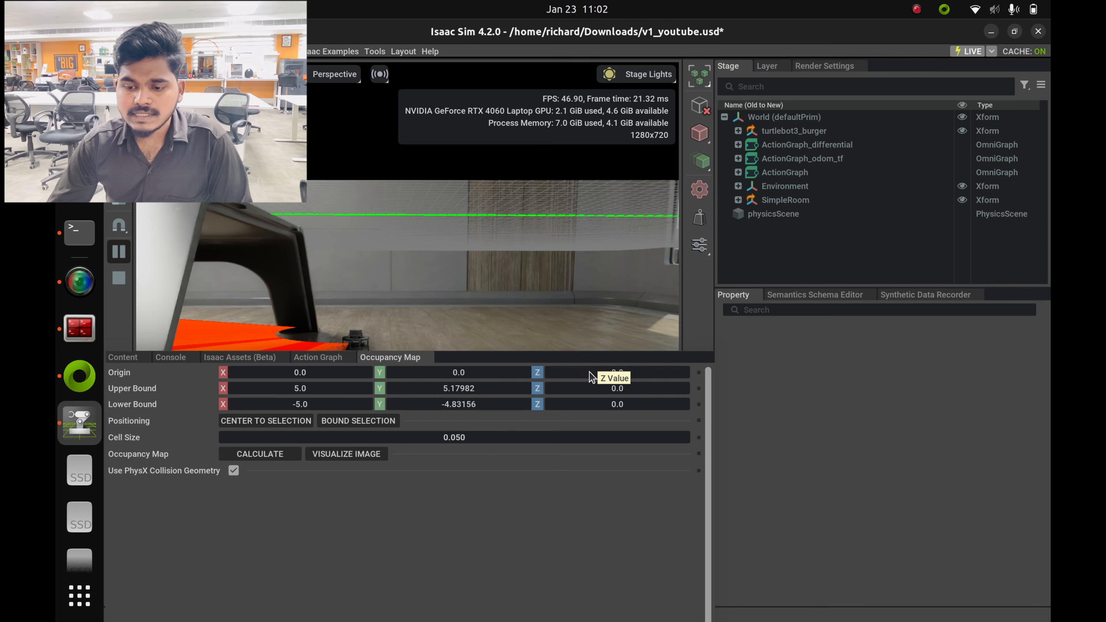
double_click(626, 373)
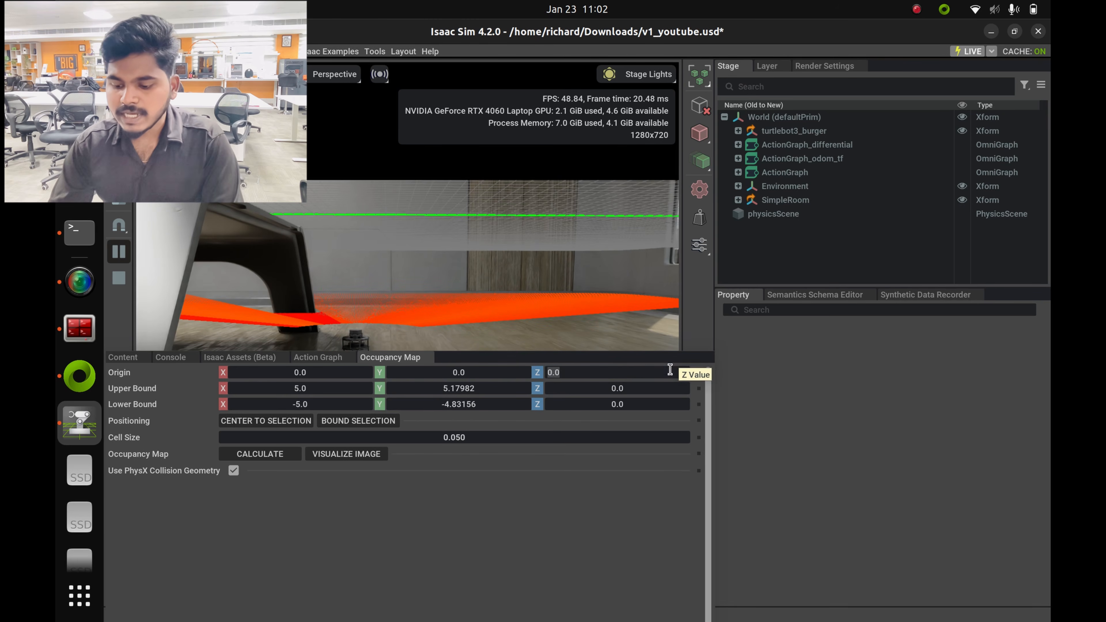
text(-0.55)
key(Return)
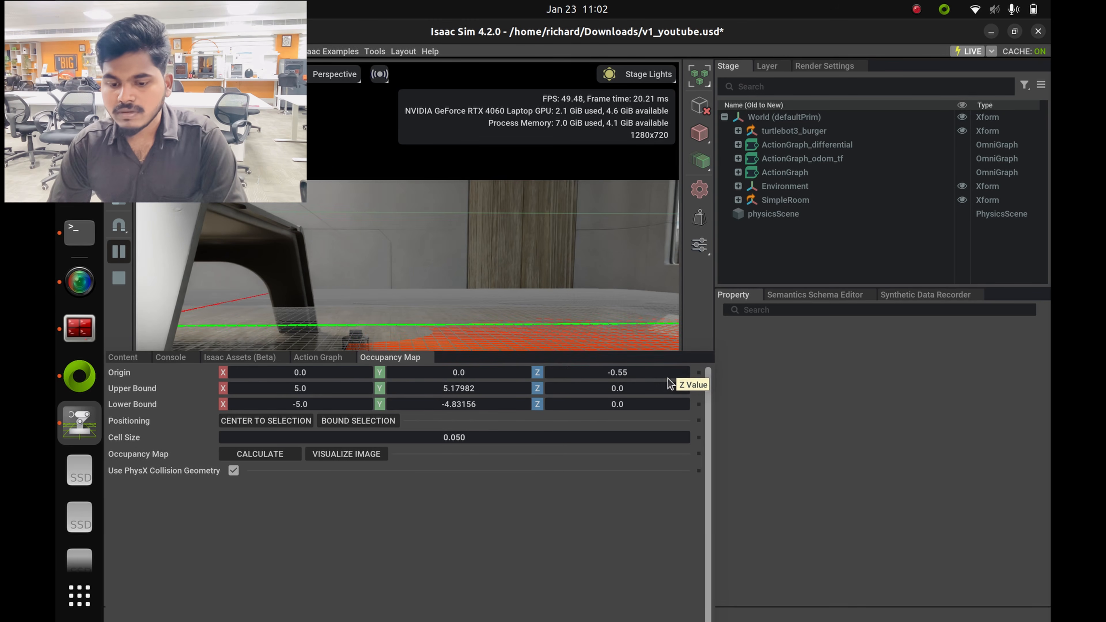
Fit the occupancy map bounds to SimpleRoom, centre the map on it and deselect the room.
right_drag(455, 260, 452, 300)
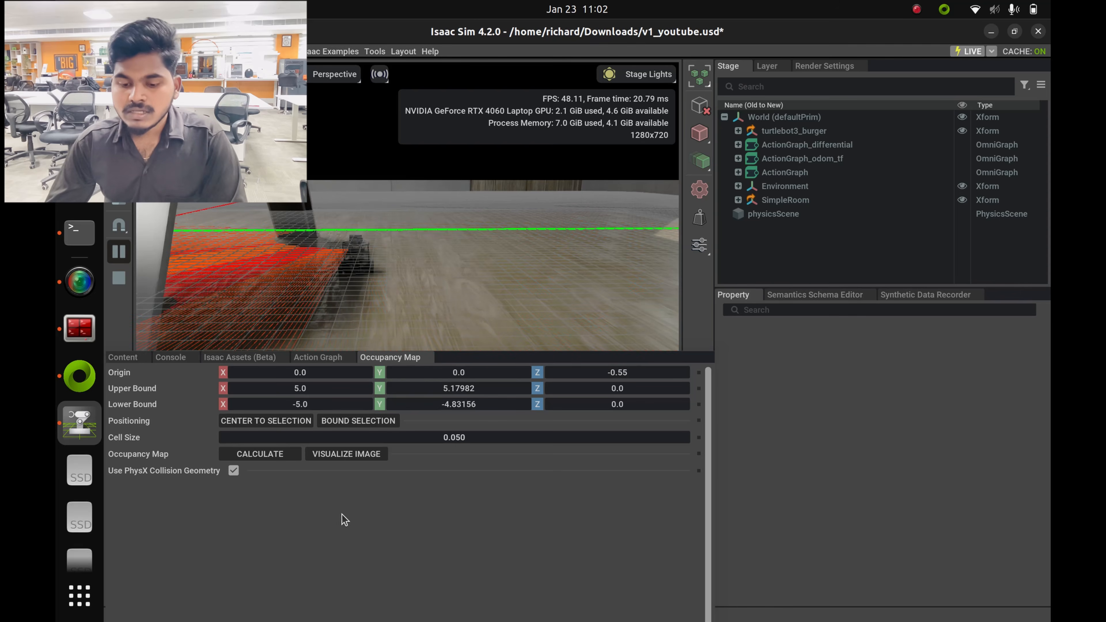
click(356, 420)
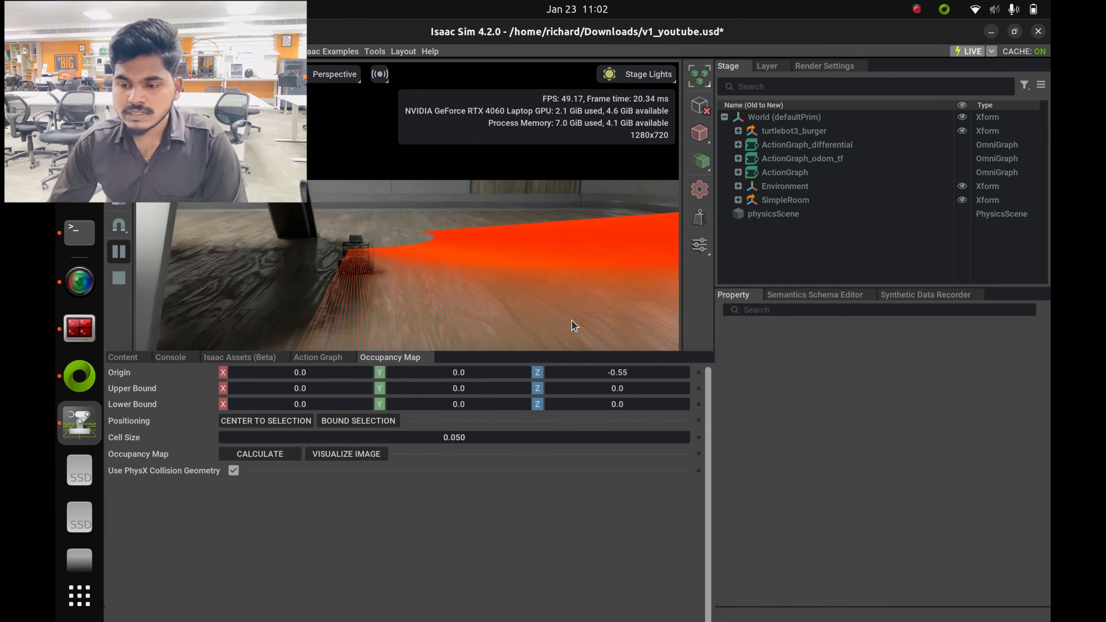
click(784, 200)
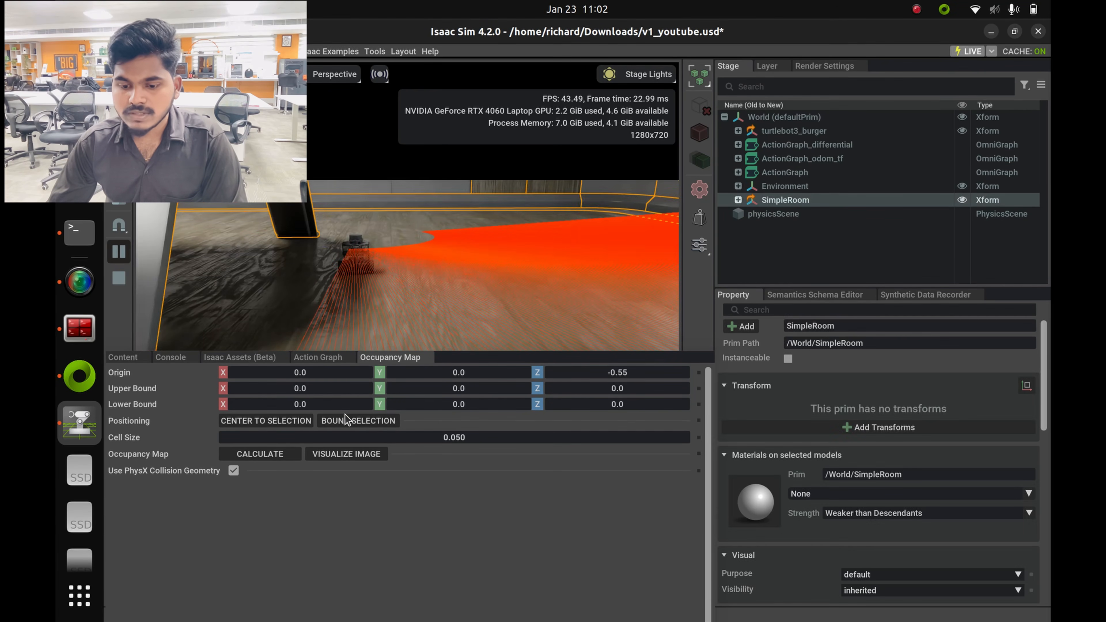
click(358, 420)
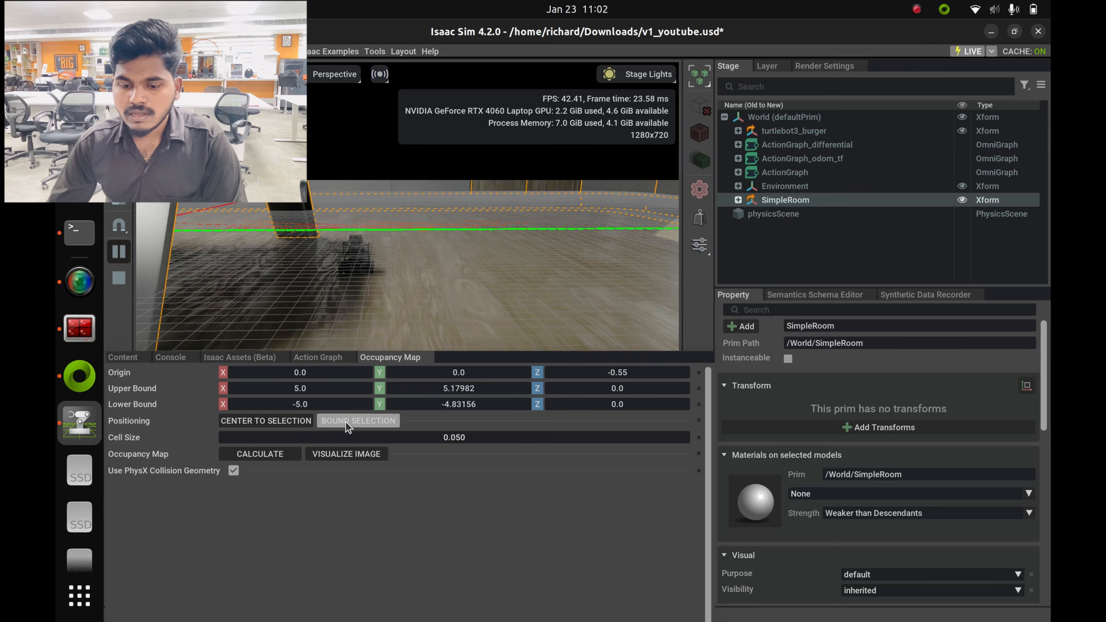
click(347, 421)
click(283, 419)
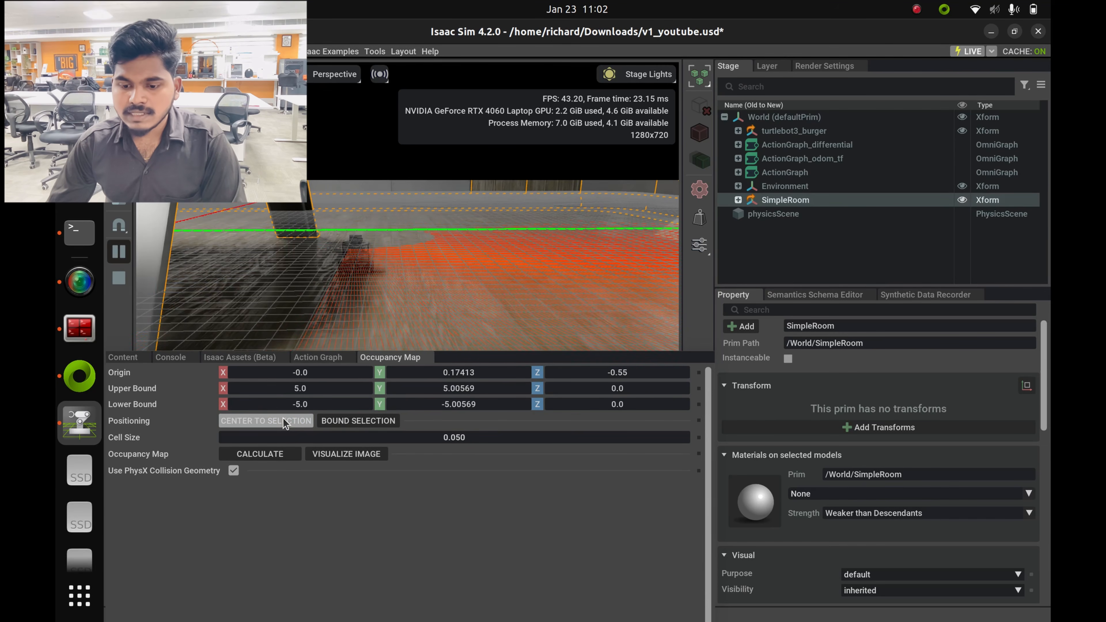
click(809, 258)
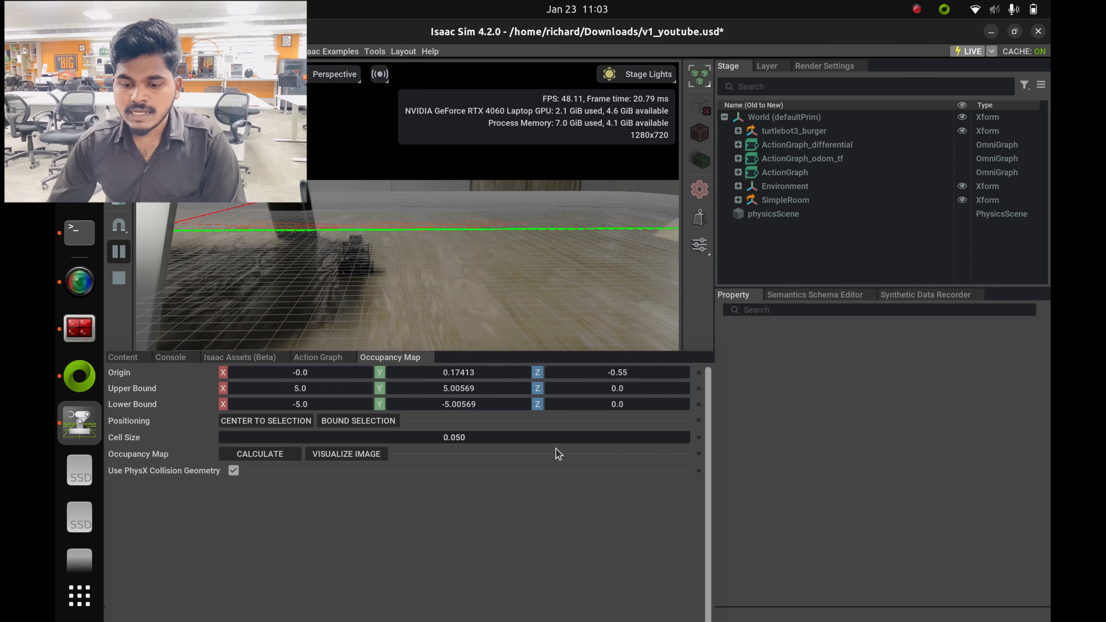
Calculate the occupancy map and open its image visualization.
click(286, 456)
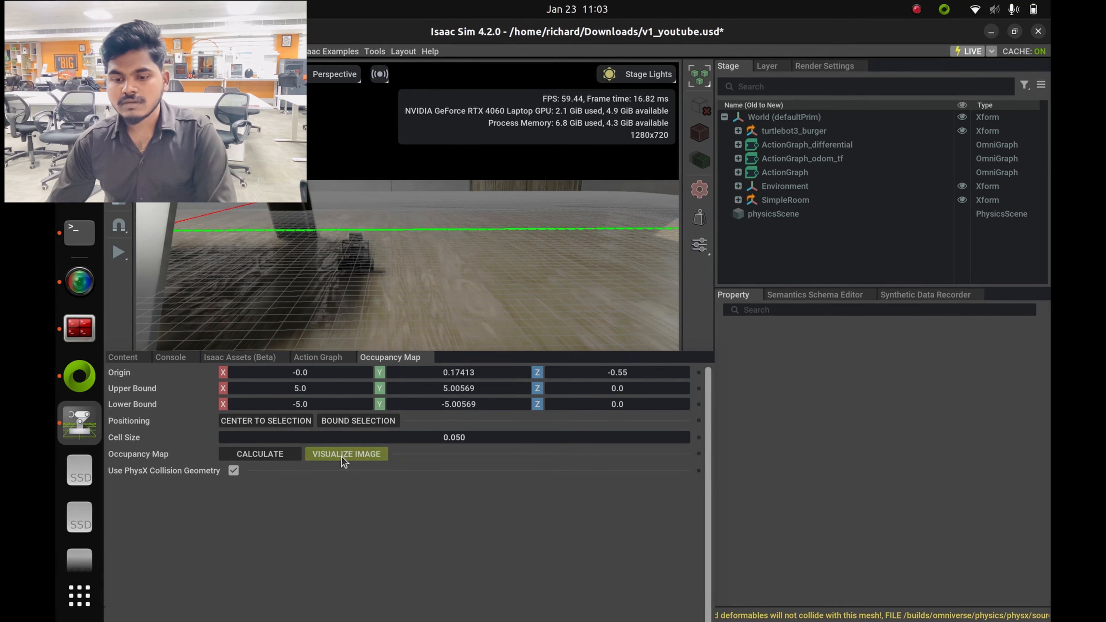
click(344, 456)
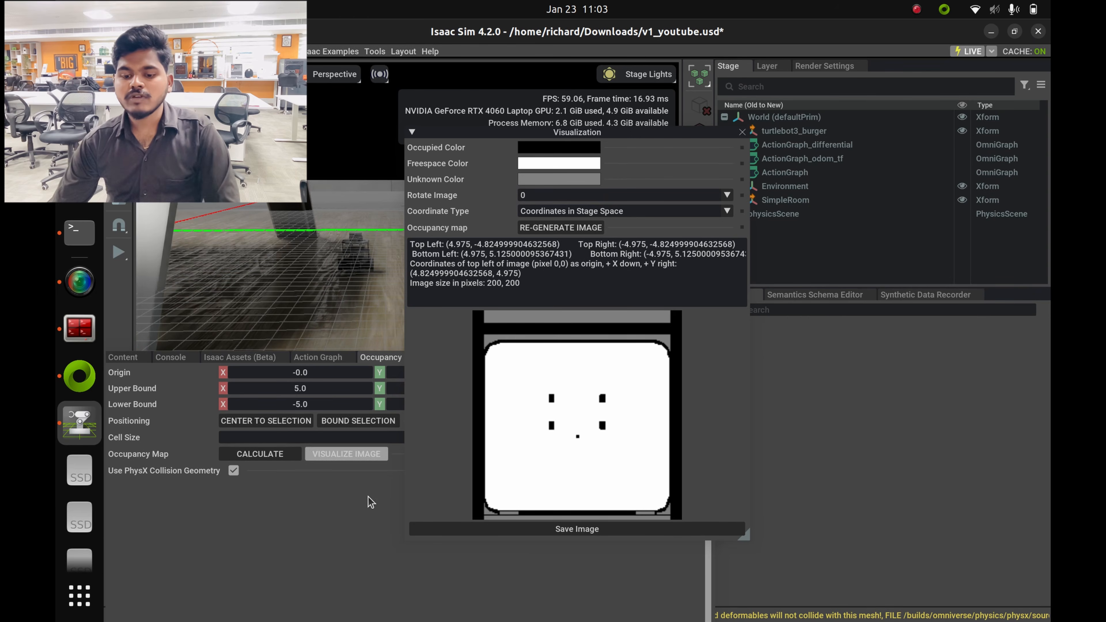
drag(671, 124, 804, 180)
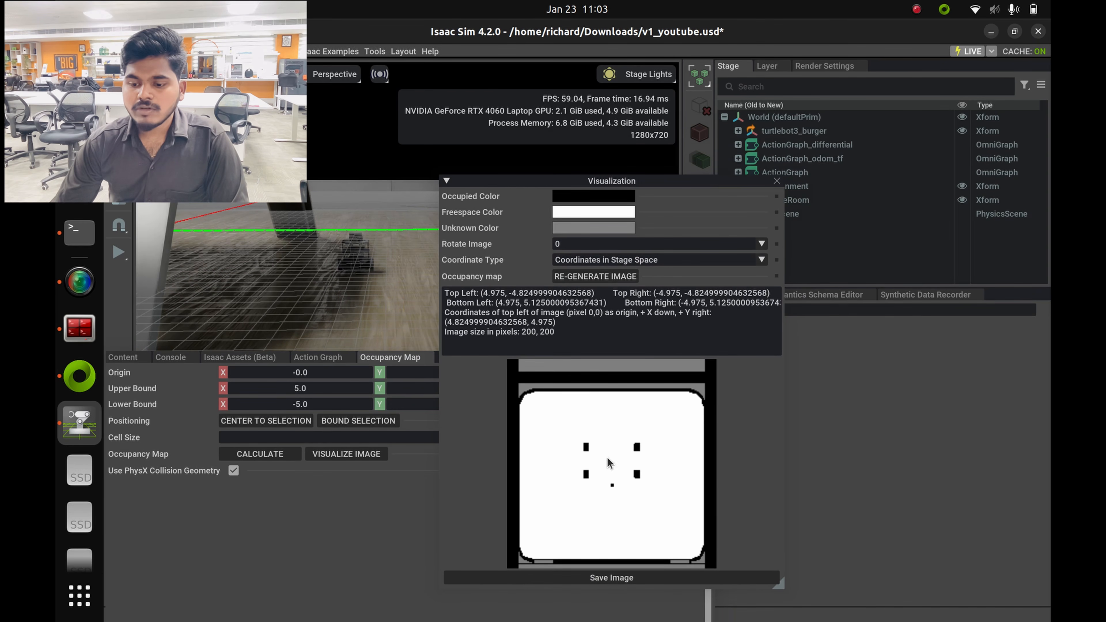
Set the visualization's coordinate type to ROS Occupancy Map Parameters File (YAML) and regenerate the occupancy map image.
click(676, 261)
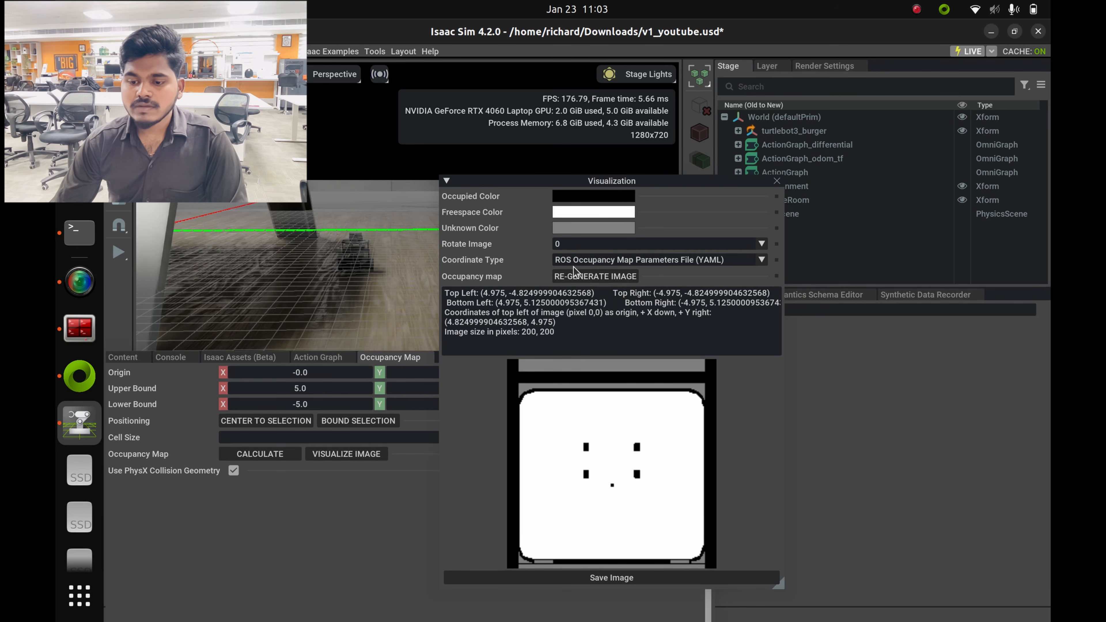
click(614, 277)
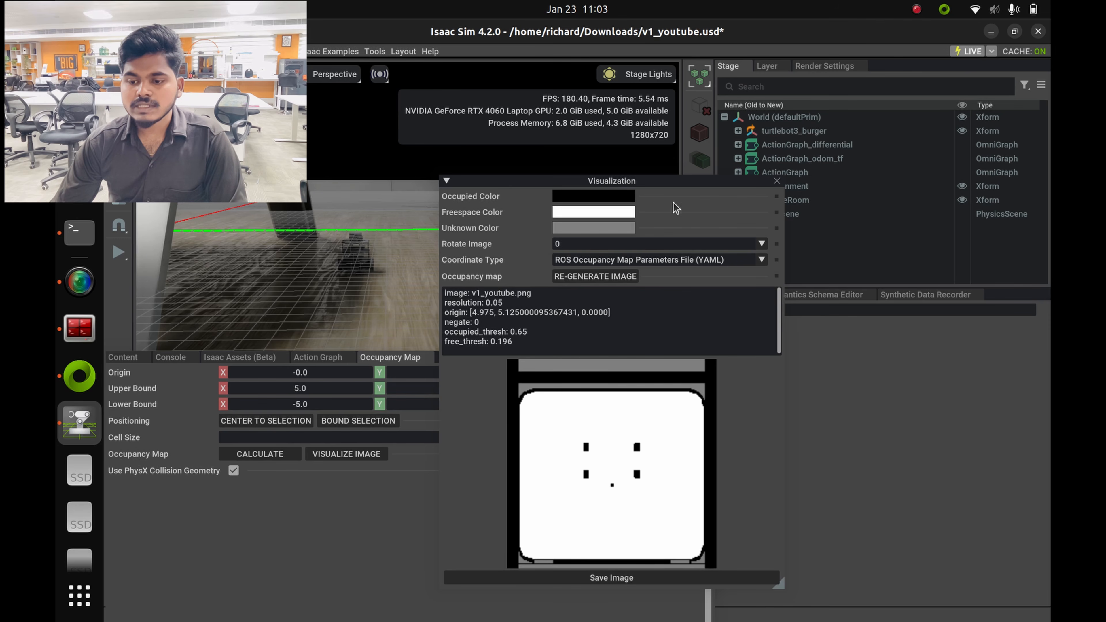
drag(659, 184, 644, 125)
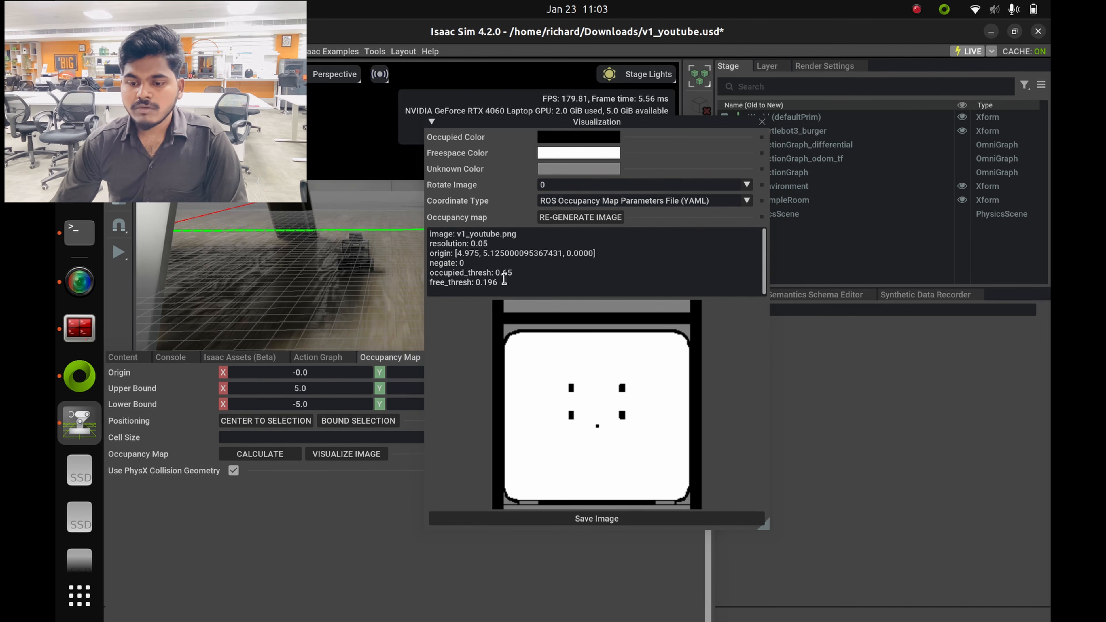
drag(504, 290, 430, 234)
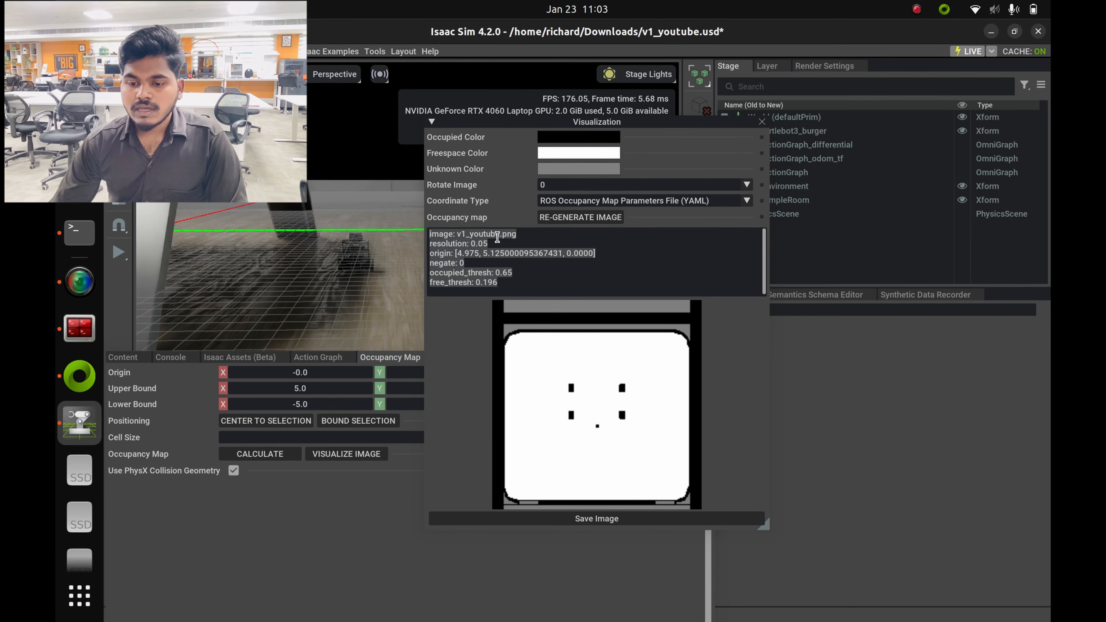
click(536, 289)
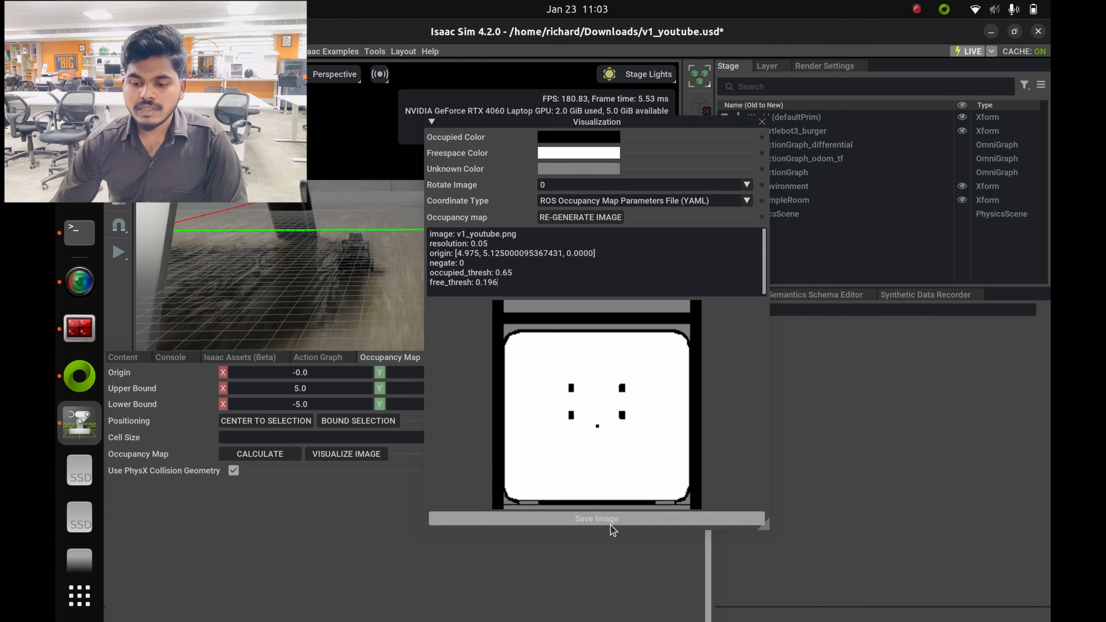
Switch to the file manager and open the turtle/src/turtlebot3/turtlebot3_navigation2/map folder.
click(79, 183)
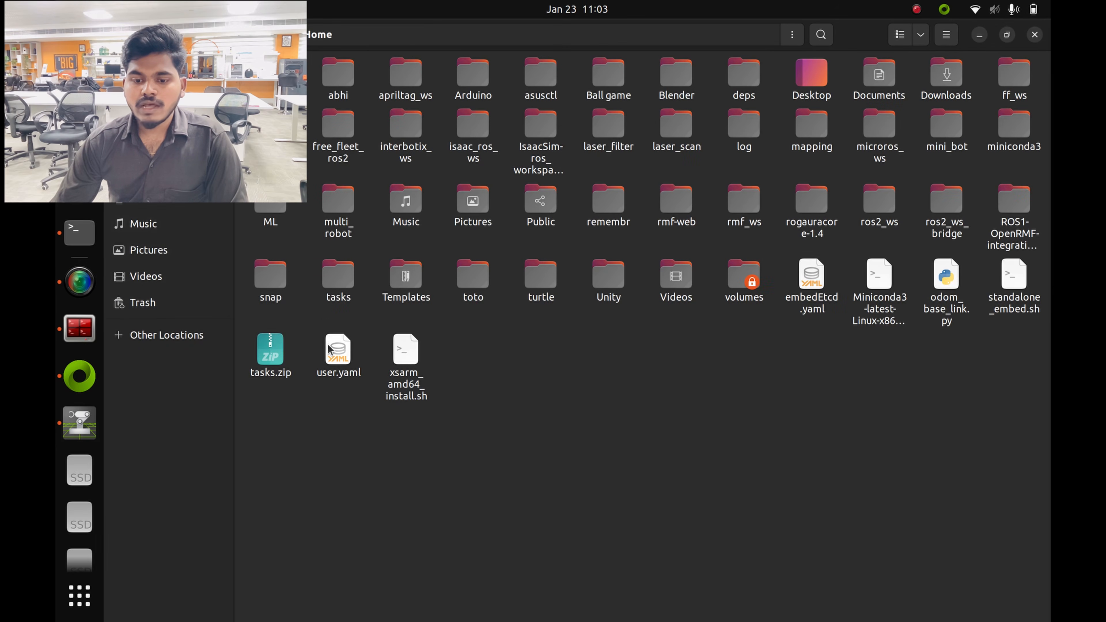
double_click(528, 279)
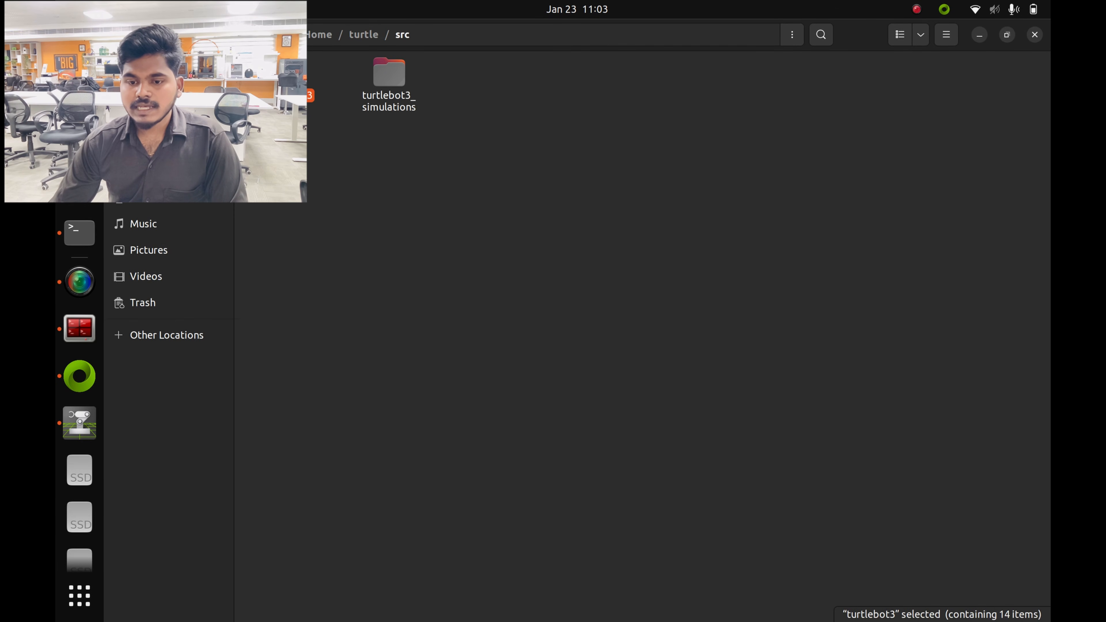
double_click(287, 74)
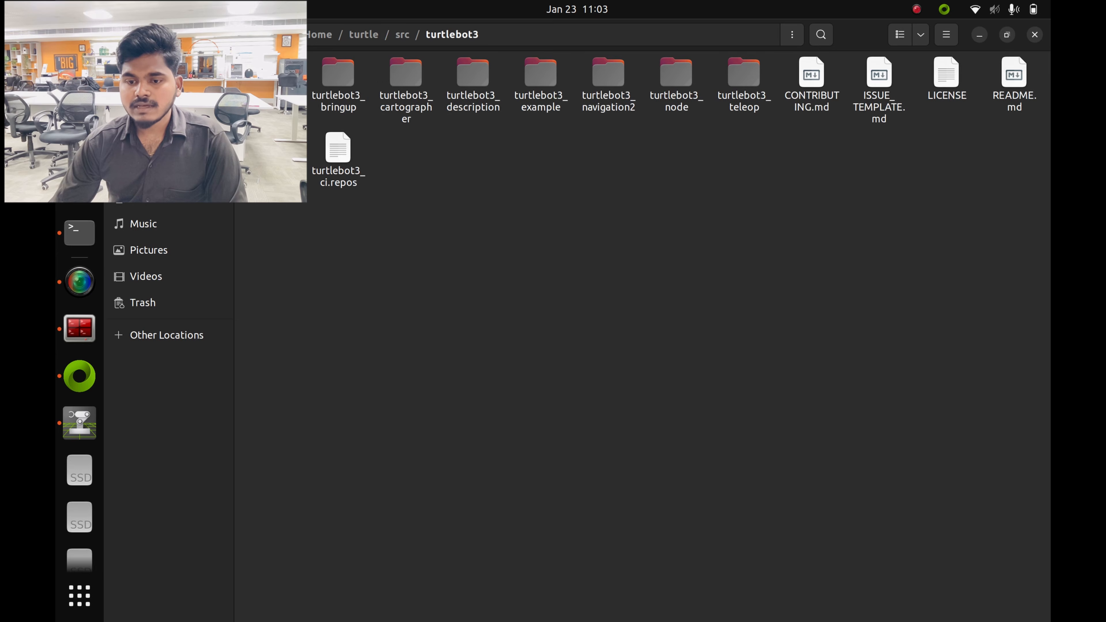
double_click(623, 75)
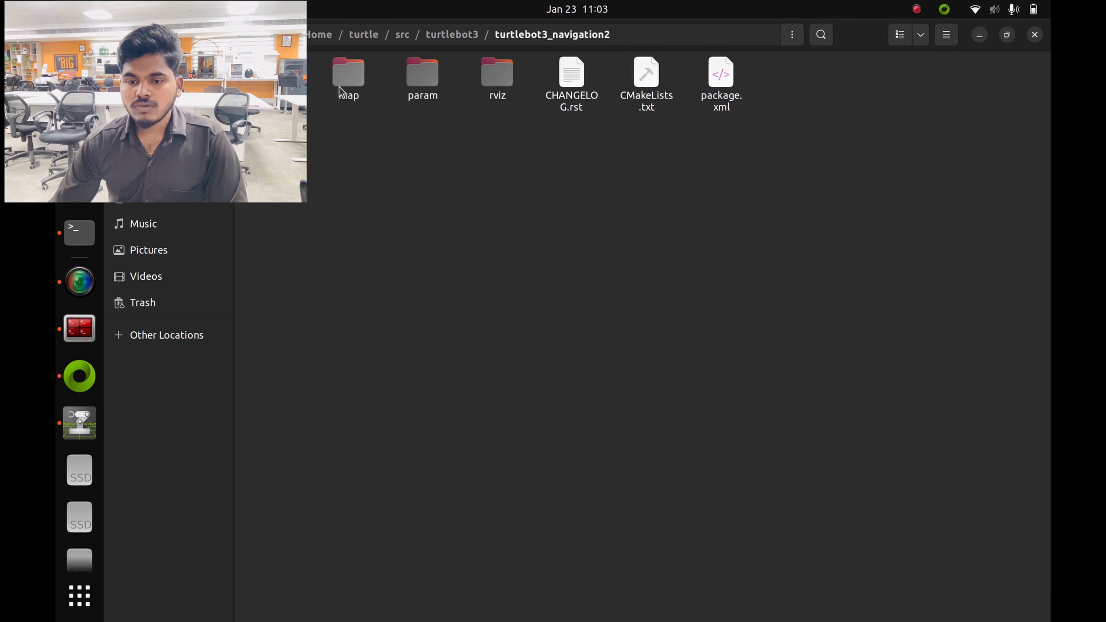
double_click(350, 75)
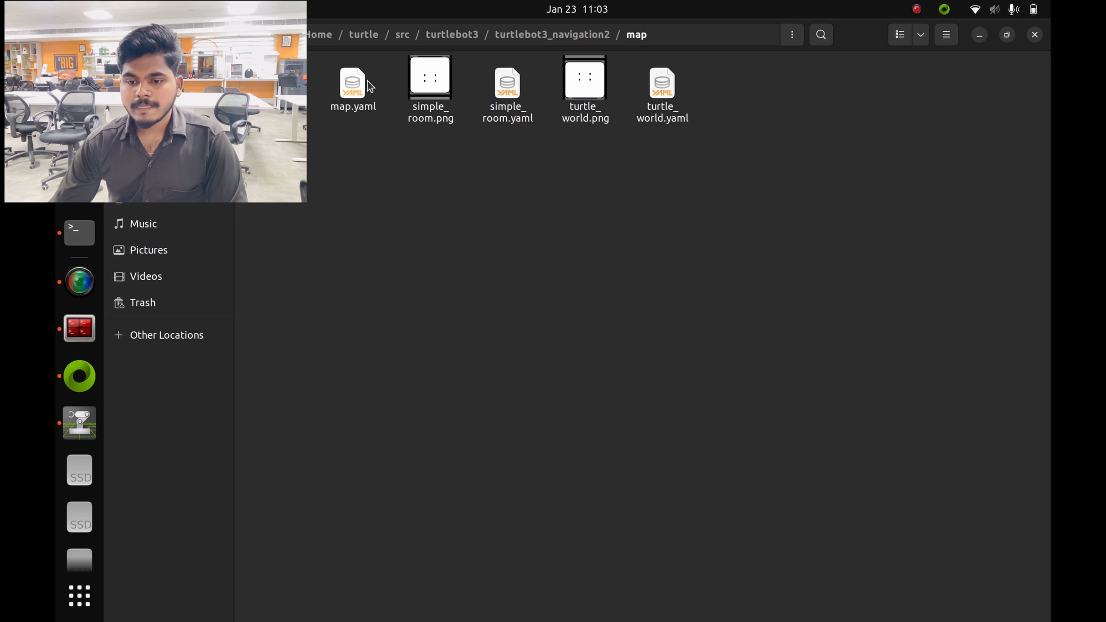
View simple_room.png and simple_room.yaml in the map folder, closing each file after checking it.
double_click(433, 85)
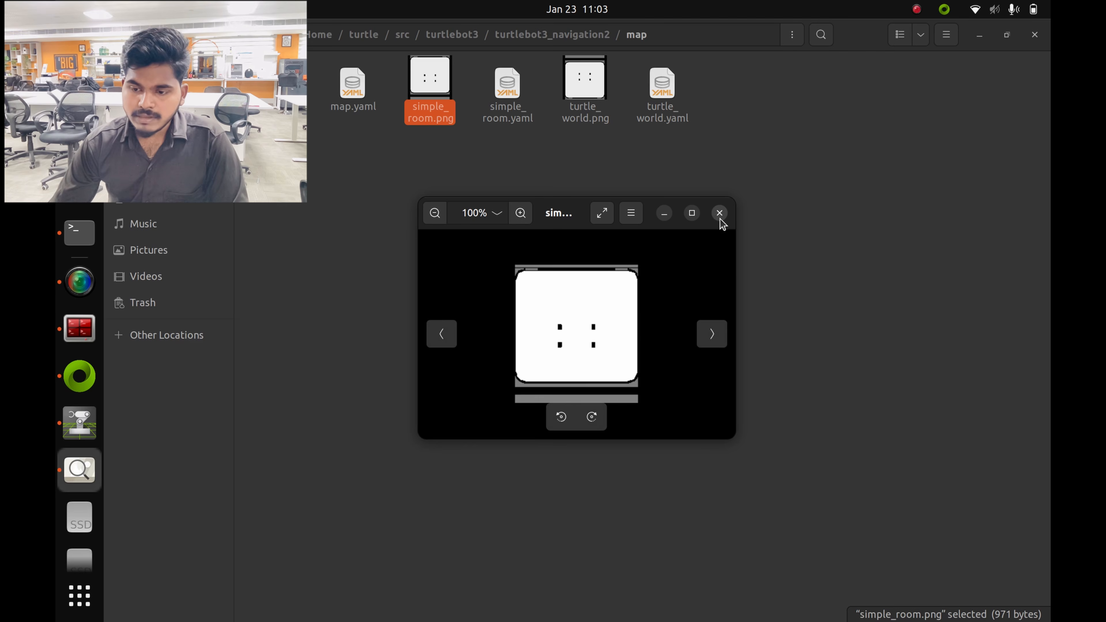
drag(714, 226, 712, 234)
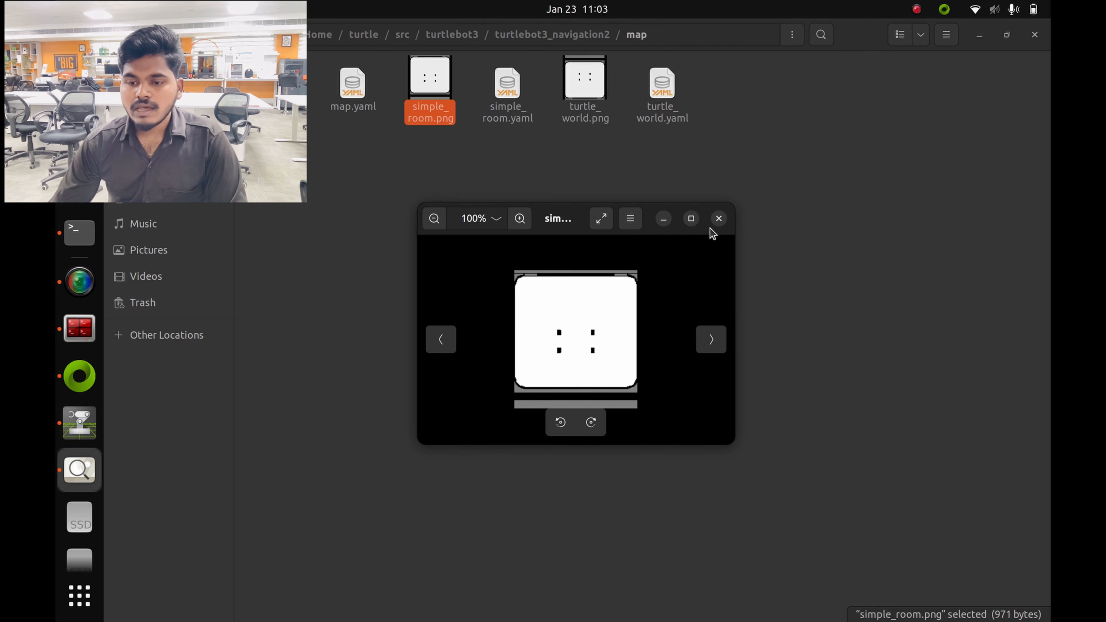
click(718, 219)
double_click(507, 85)
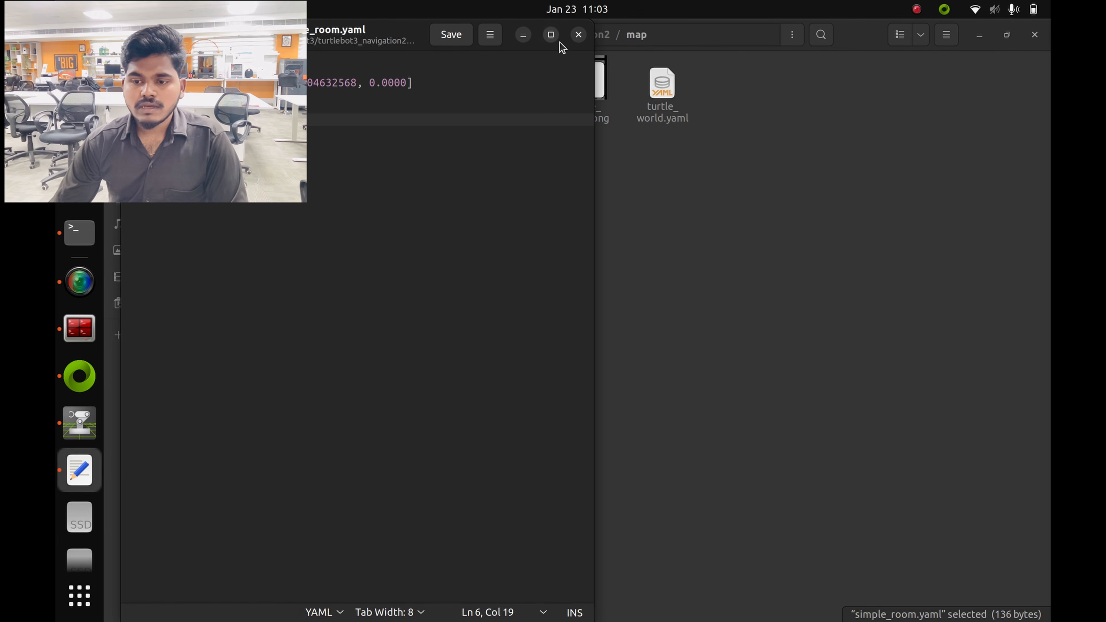
click(578, 35)
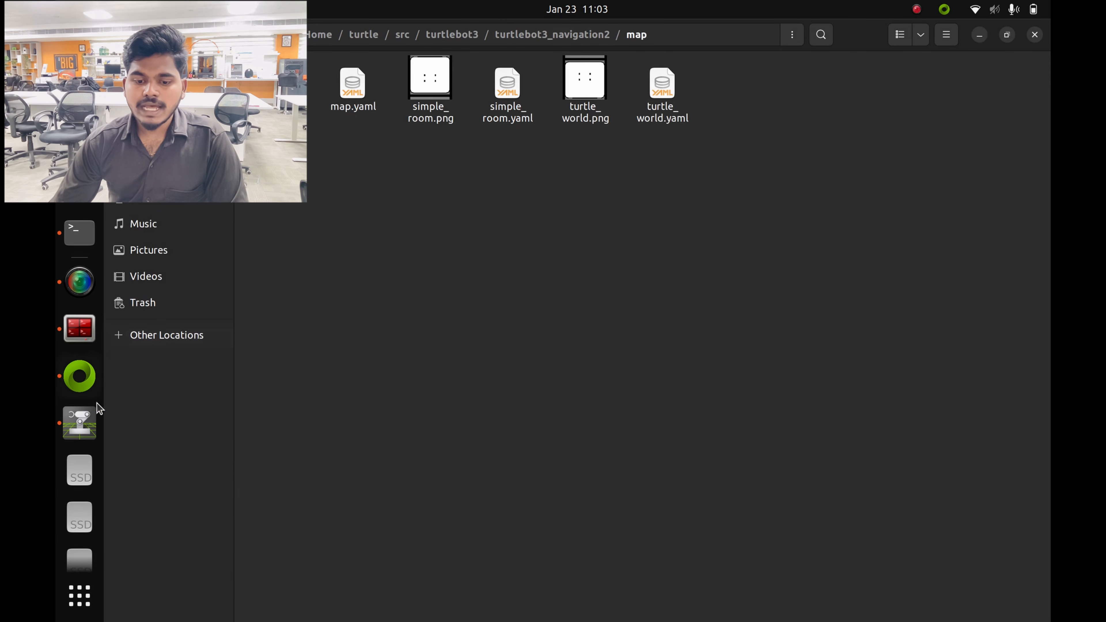
Return to Isaac Sim, close the map visualization and Occupancy Map tool, and enlarge the viewport.
click(76, 425)
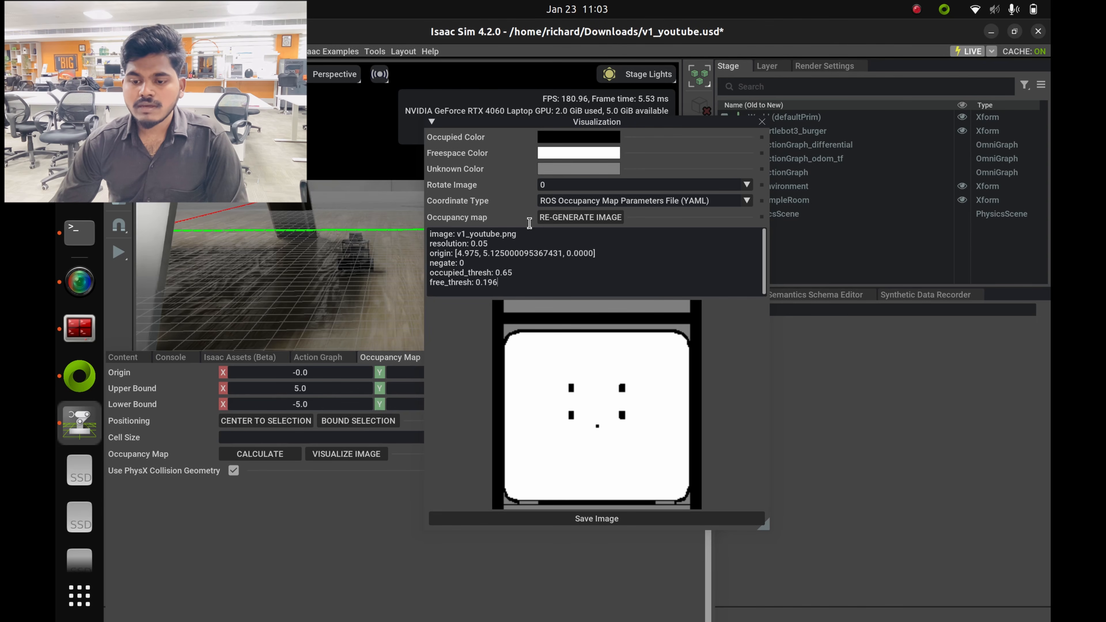
click(581, 269)
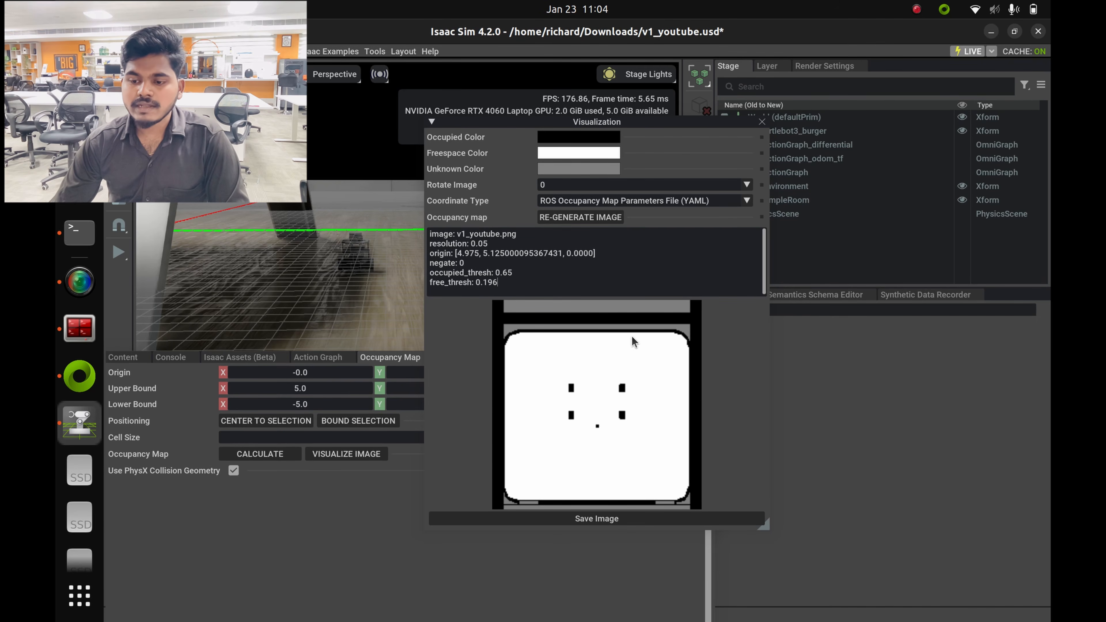
click(762, 122)
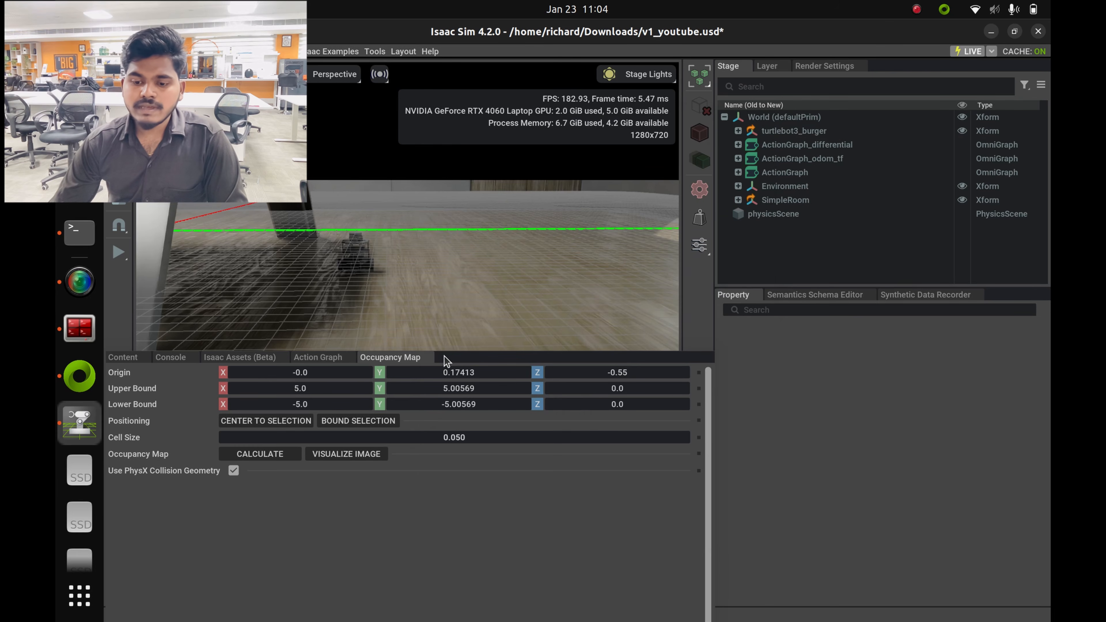
click(427, 357)
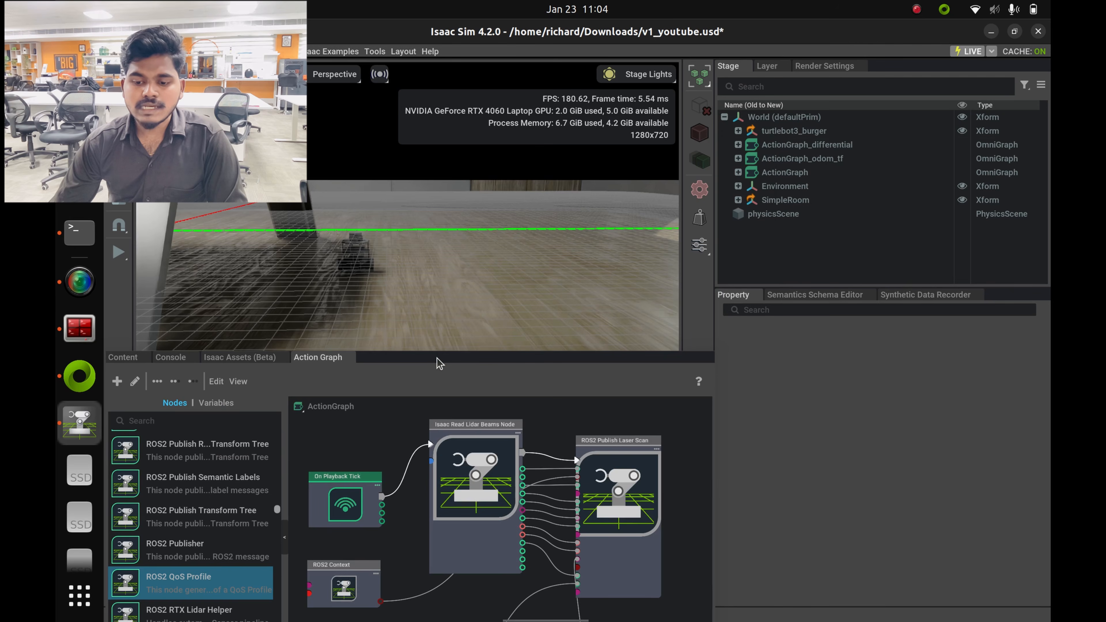
drag(440, 349, 440, 439)
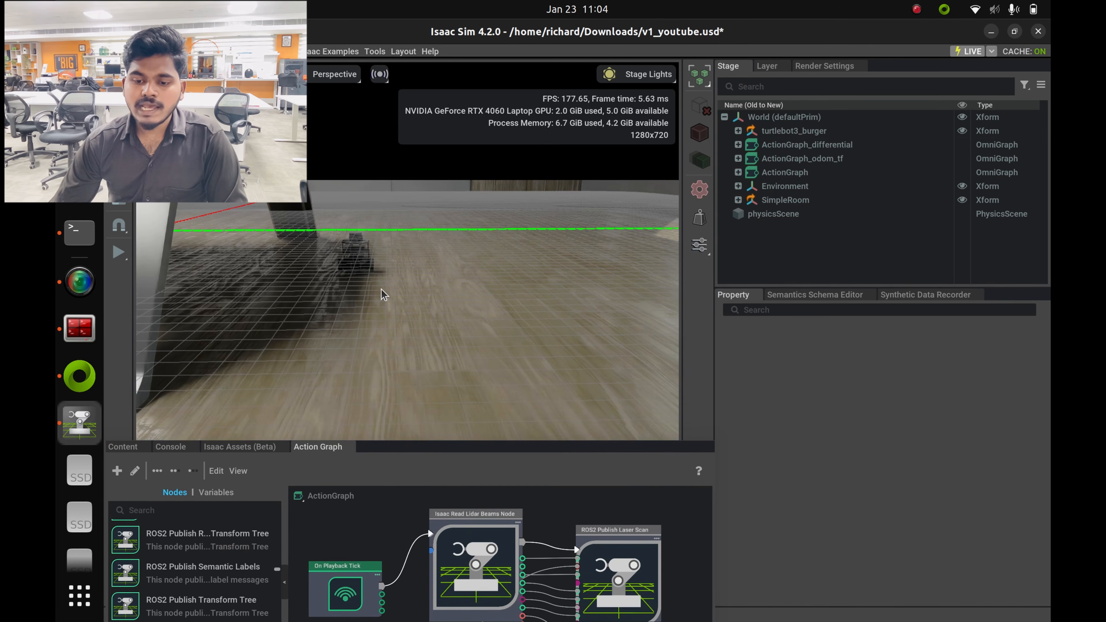
Start the simulation, then list the active ROS 2 topics in the terminal with ros2 topic list.
right_drag(404, 272, 320, 260)
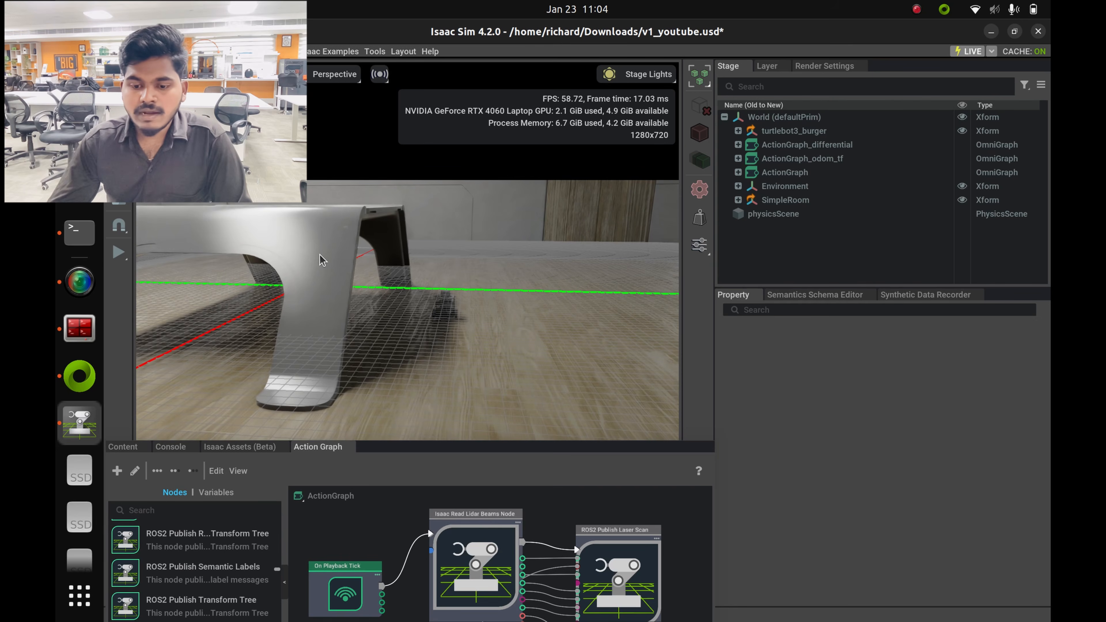
click(116, 255)
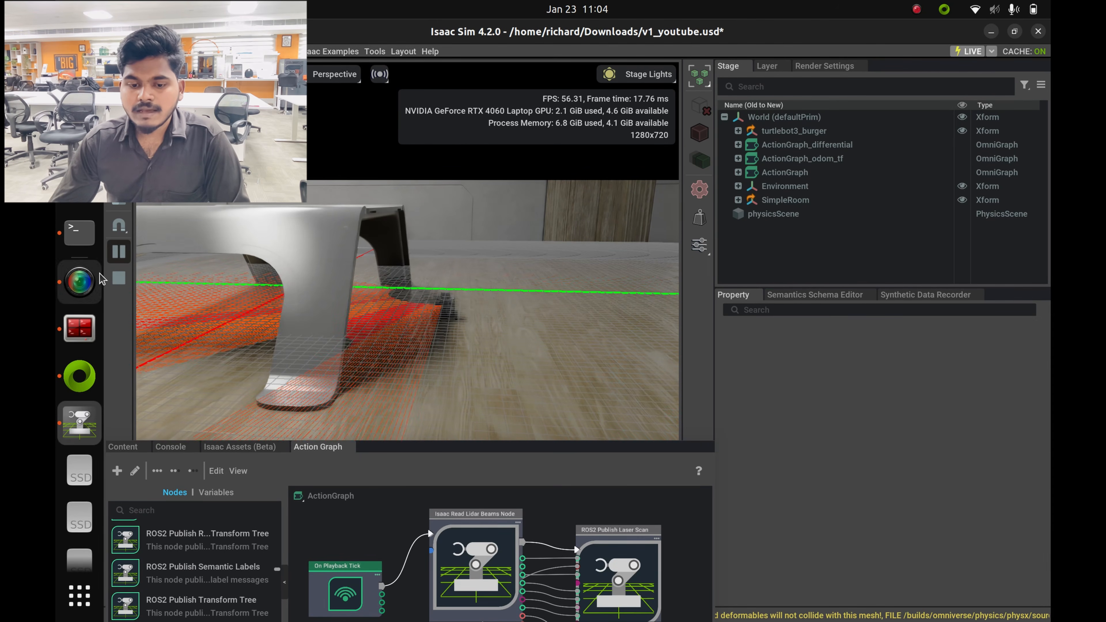
click(74, 246)
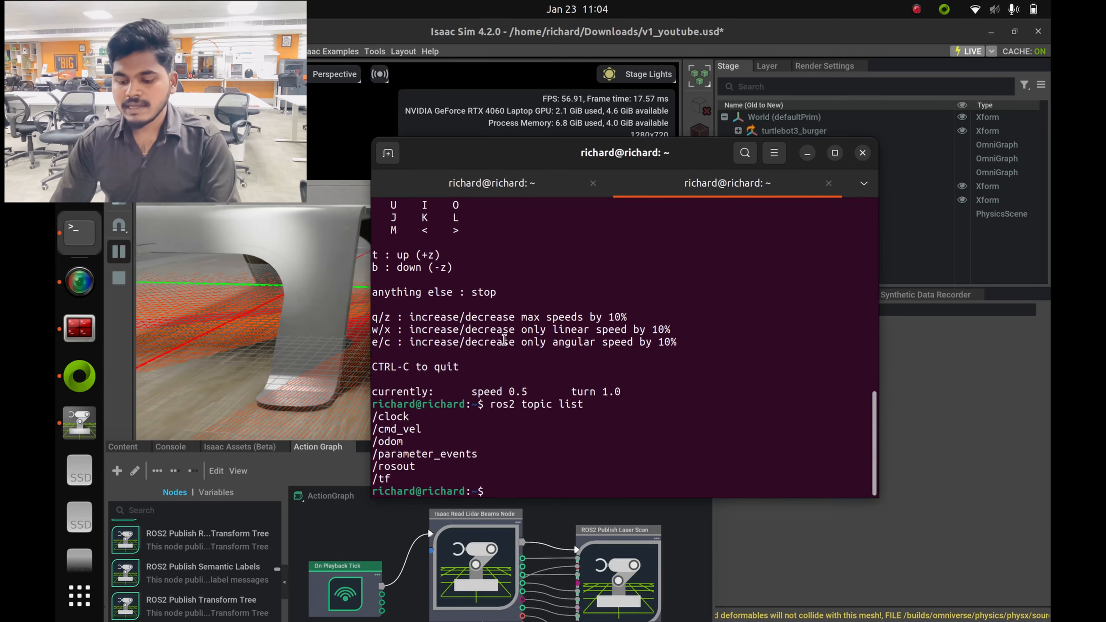
key(Up)
key(Return)
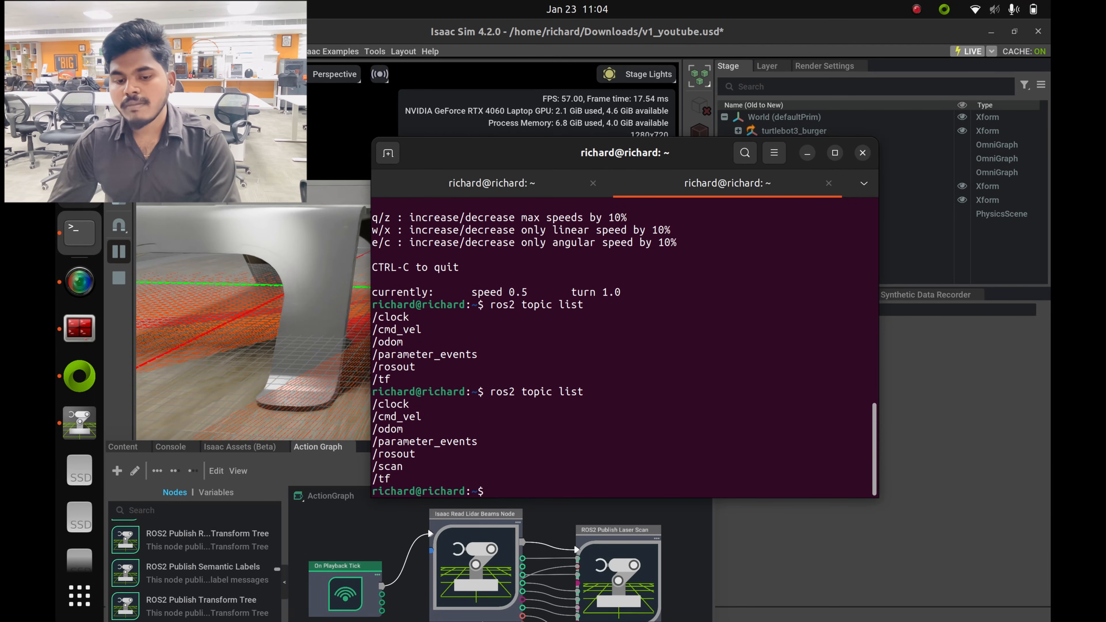
Change to the turtle workspace in the terminal, source install/setup.bash and list the workspace contents.
text(cd t)
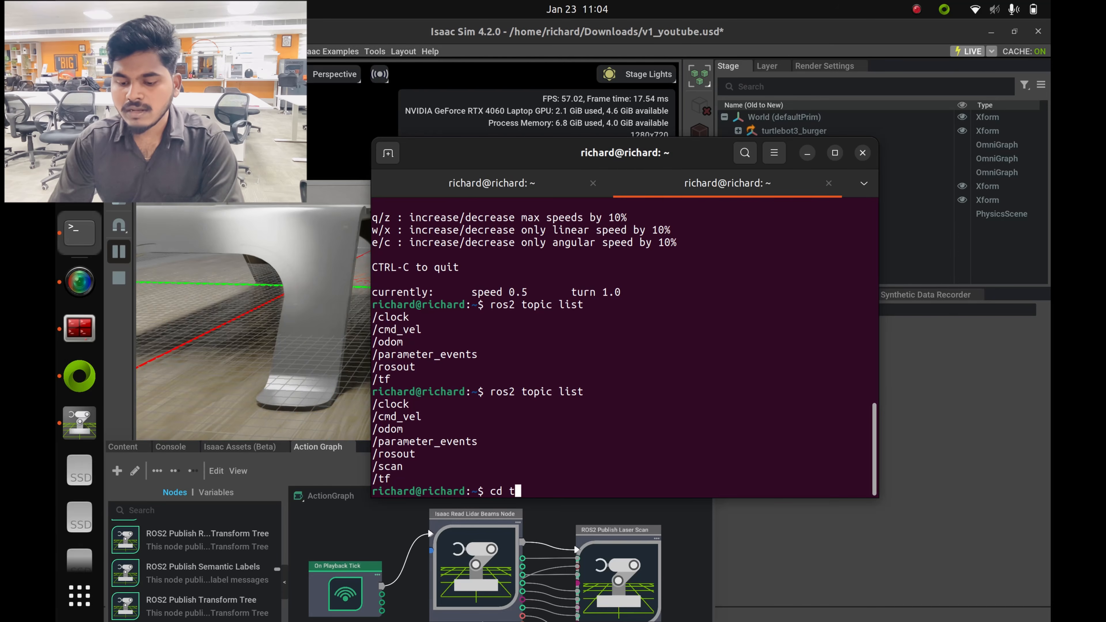
text(urtle/)
key(Return)
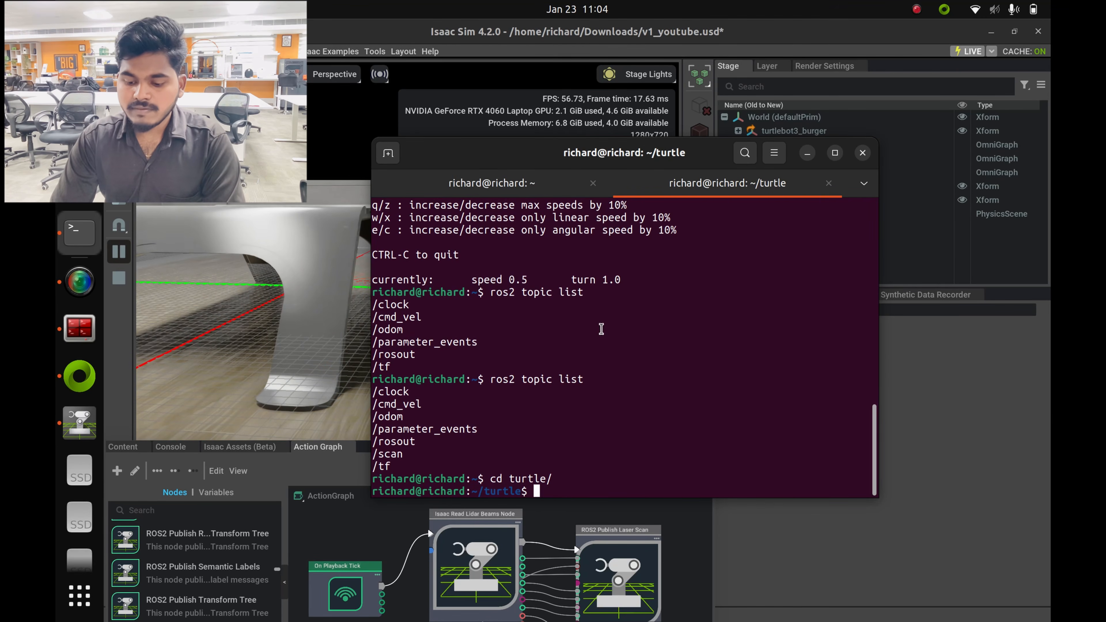
text(source install/s)
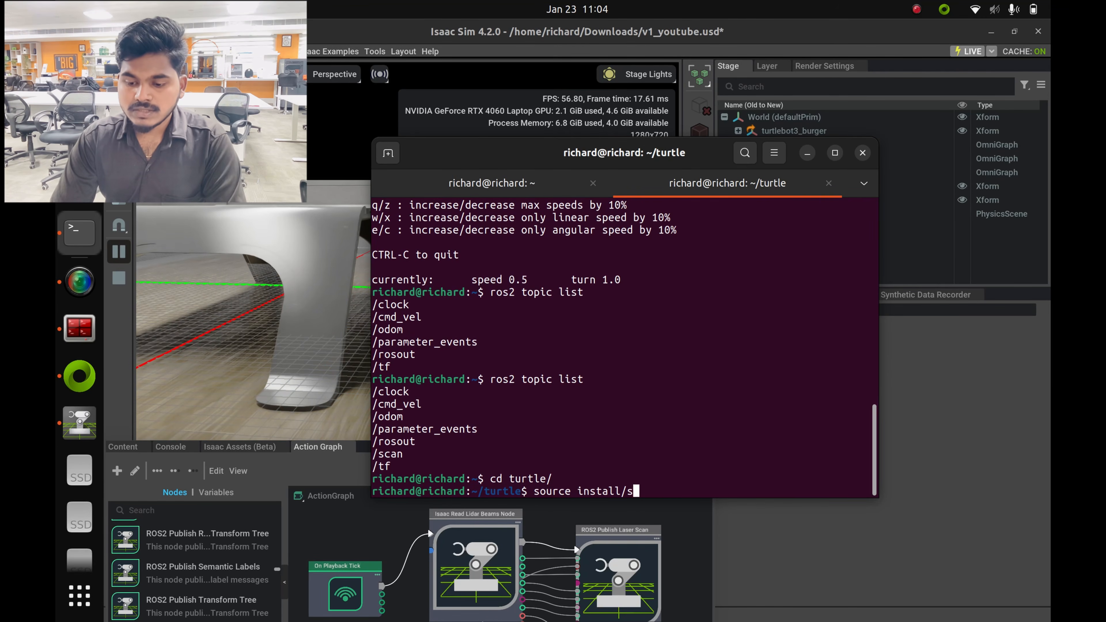
text(etup.bash)
key(Return)
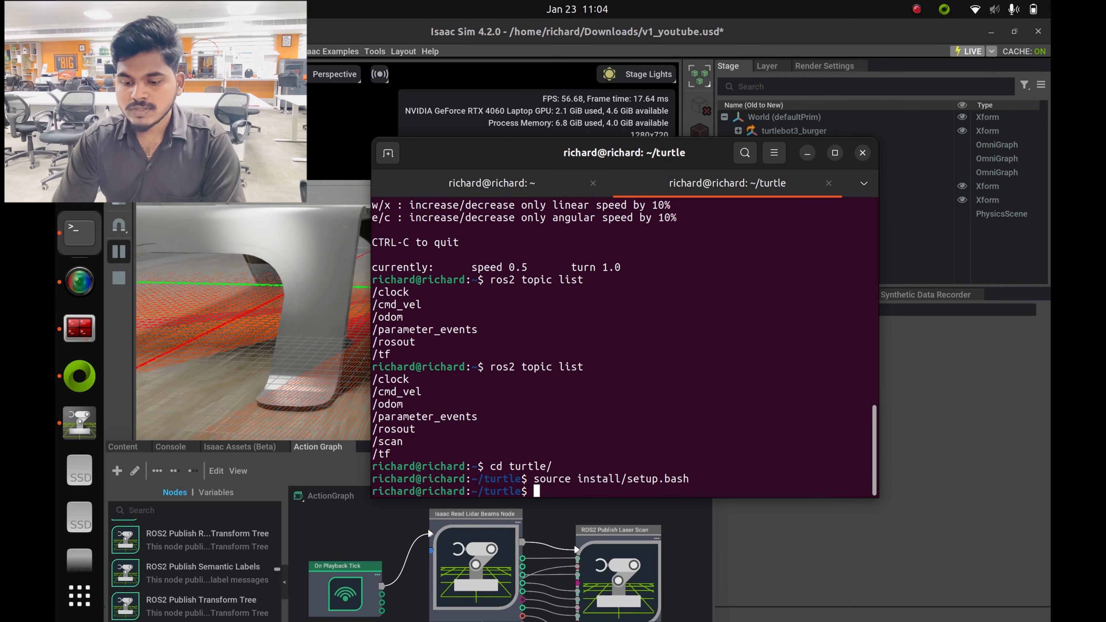
text(ls)
key(Return)
Try to launch navigation with ros2 launch turtlebot3_navigation2 navigation2.launch.py use_sim_time:=False.
text(ros2 )
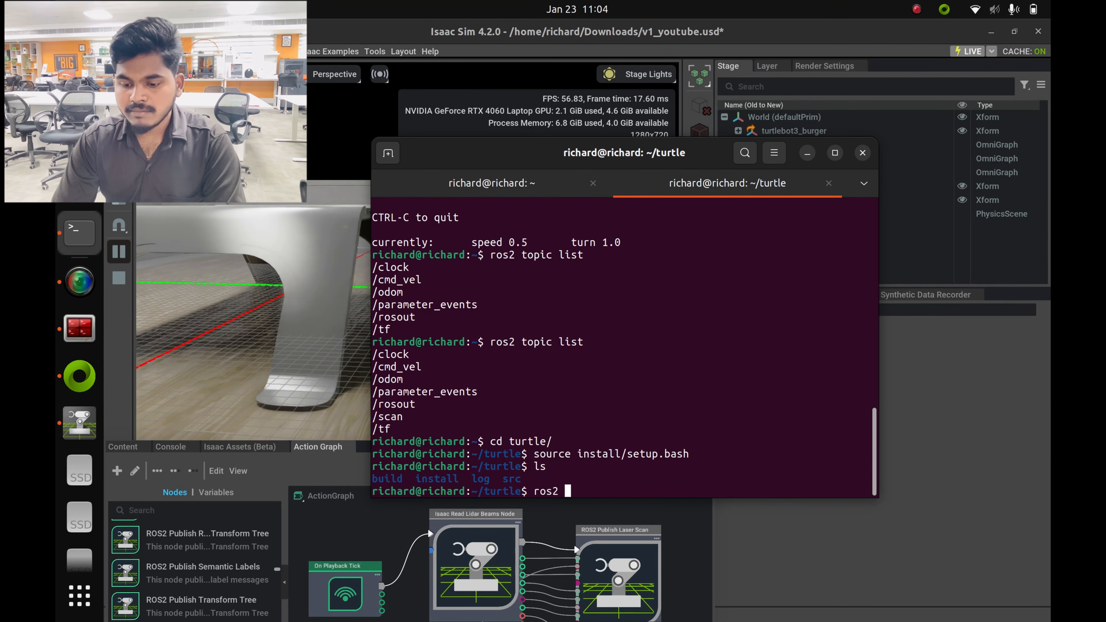
text(launch)
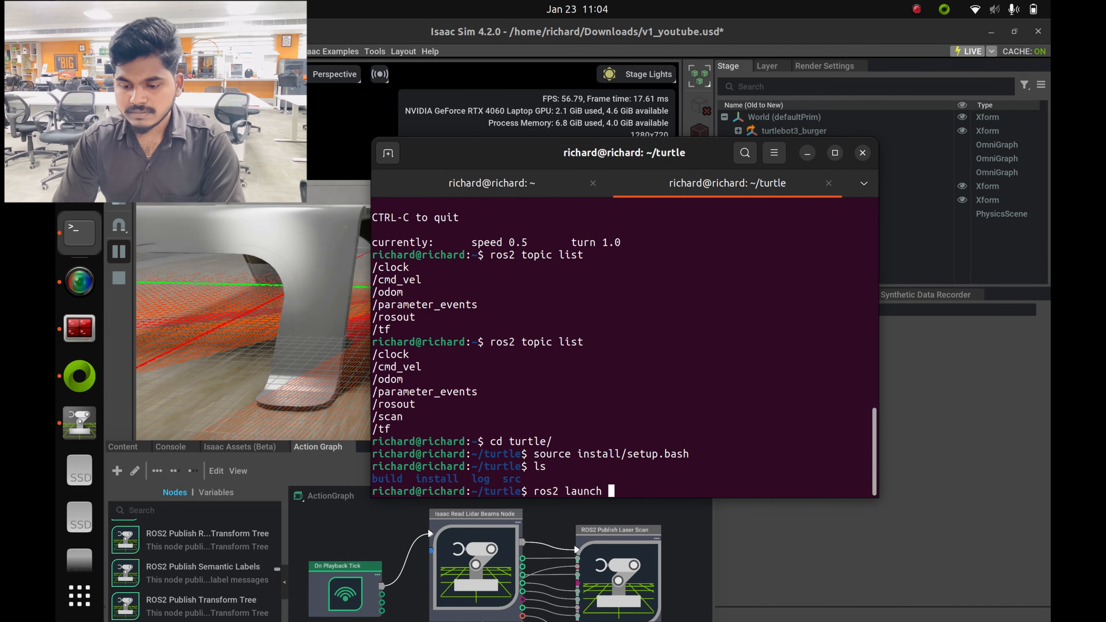
text( turtleb)
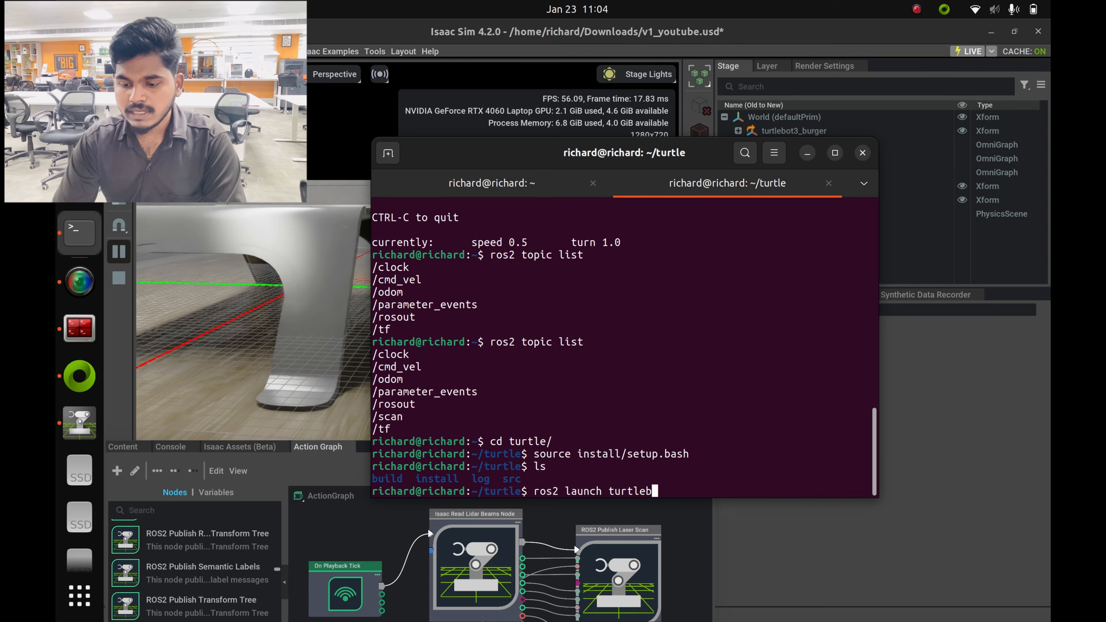
text(ot3_)
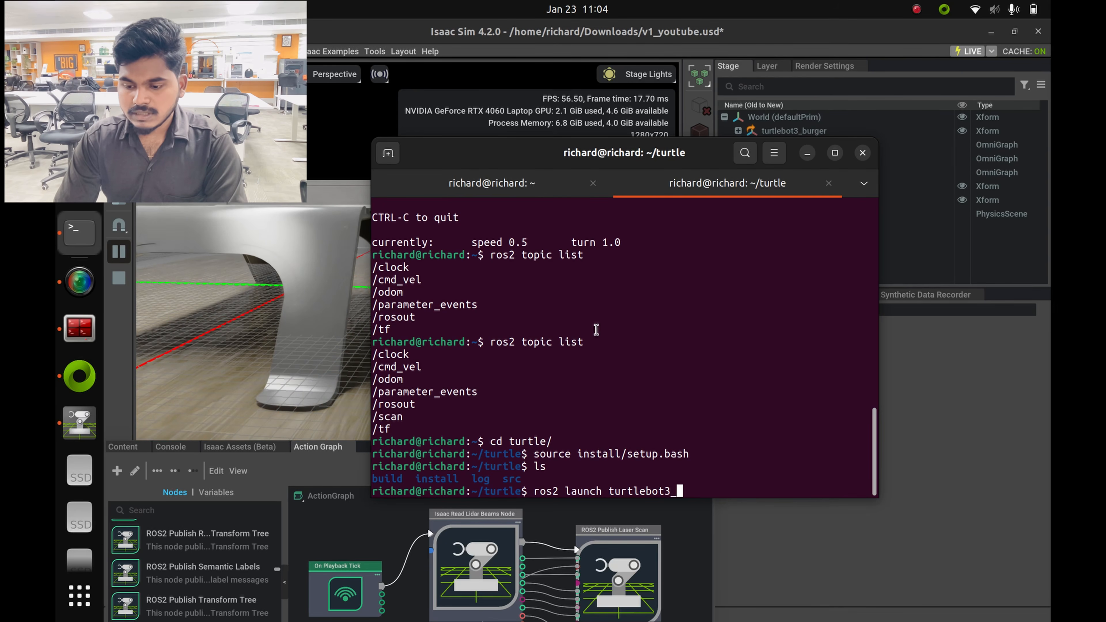
text(na)
key(Tab)
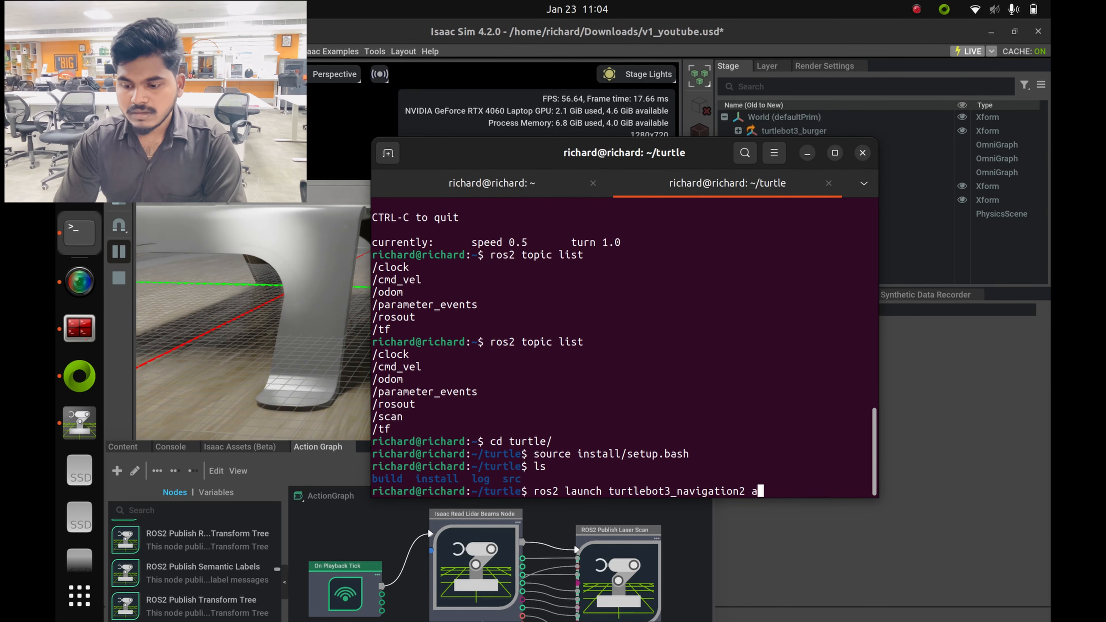
text(n)
key(Tab)
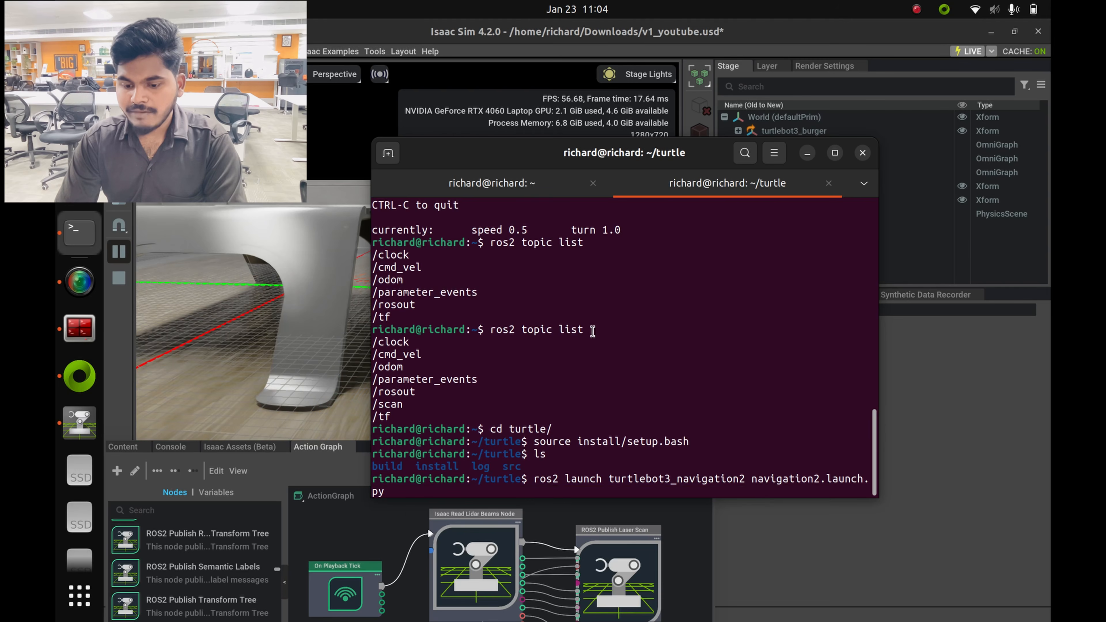
text(use_)
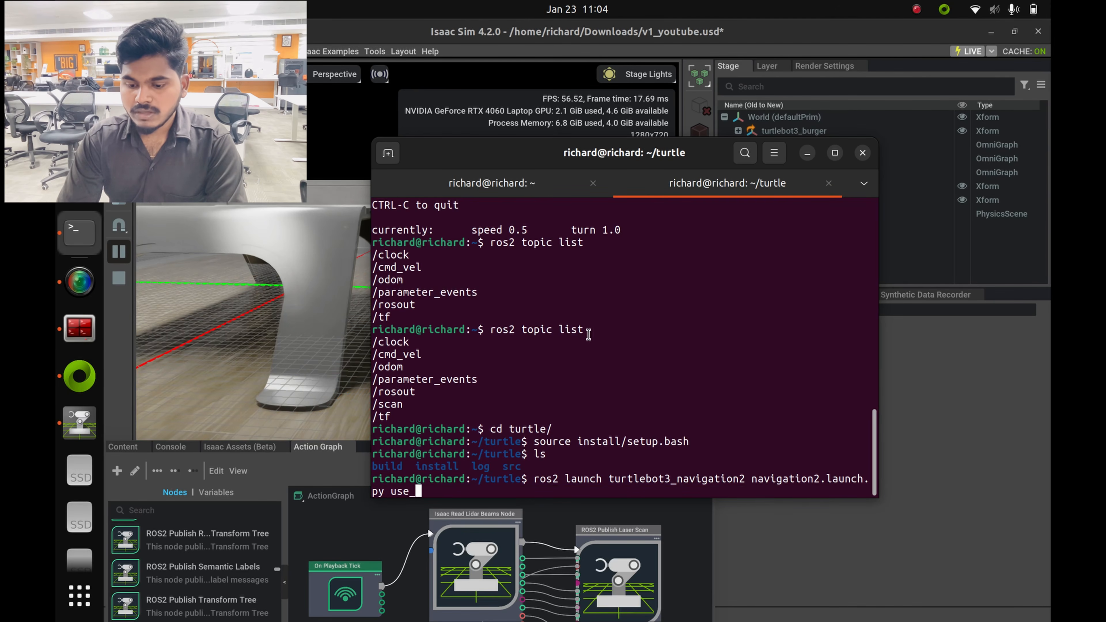
text(sim_tim)
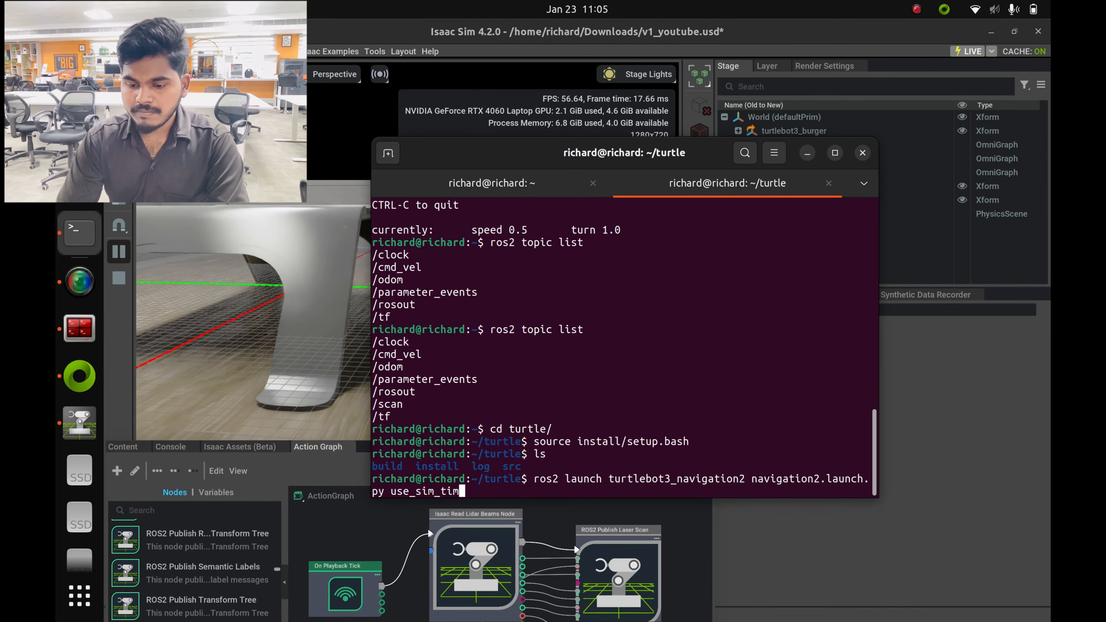
text(e:=Flase)
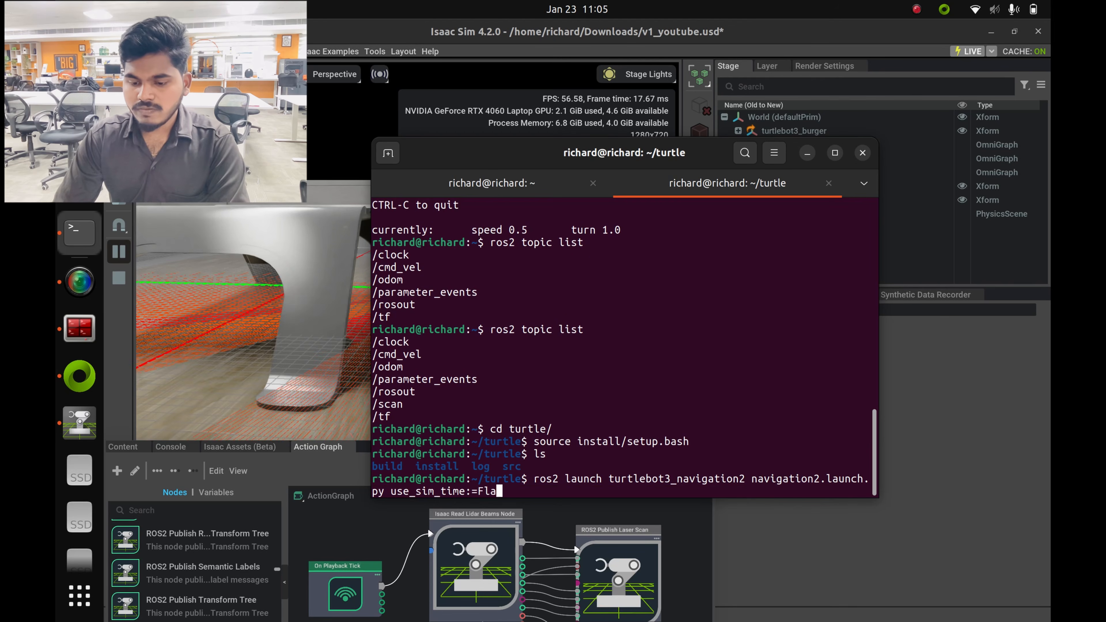
key(BackSpace)
key(BackSpace)
text(alse)
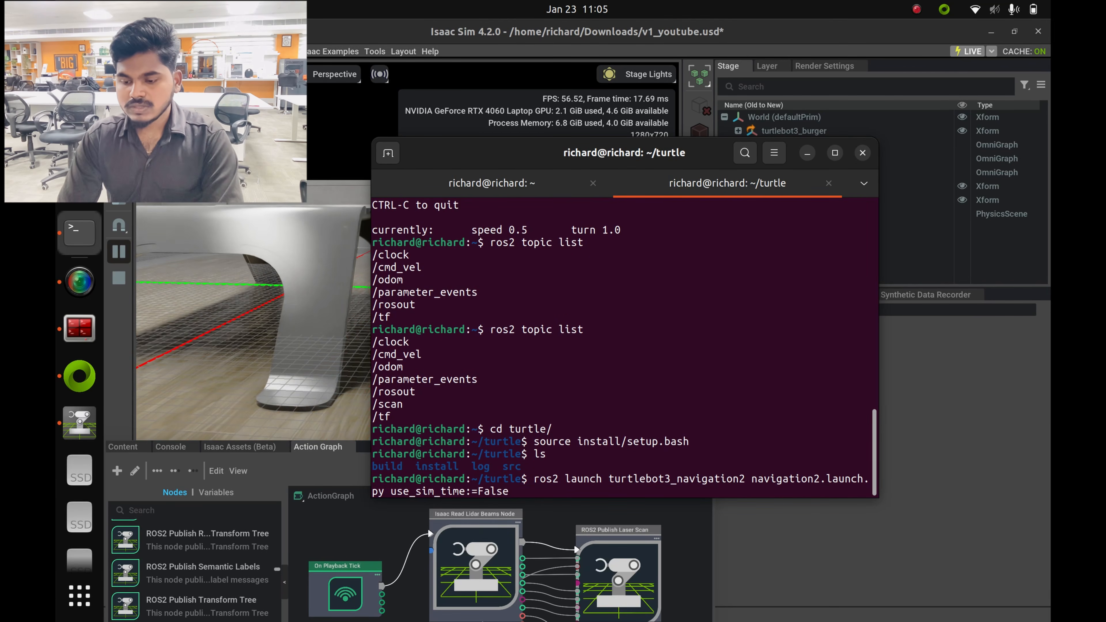
key(Return)
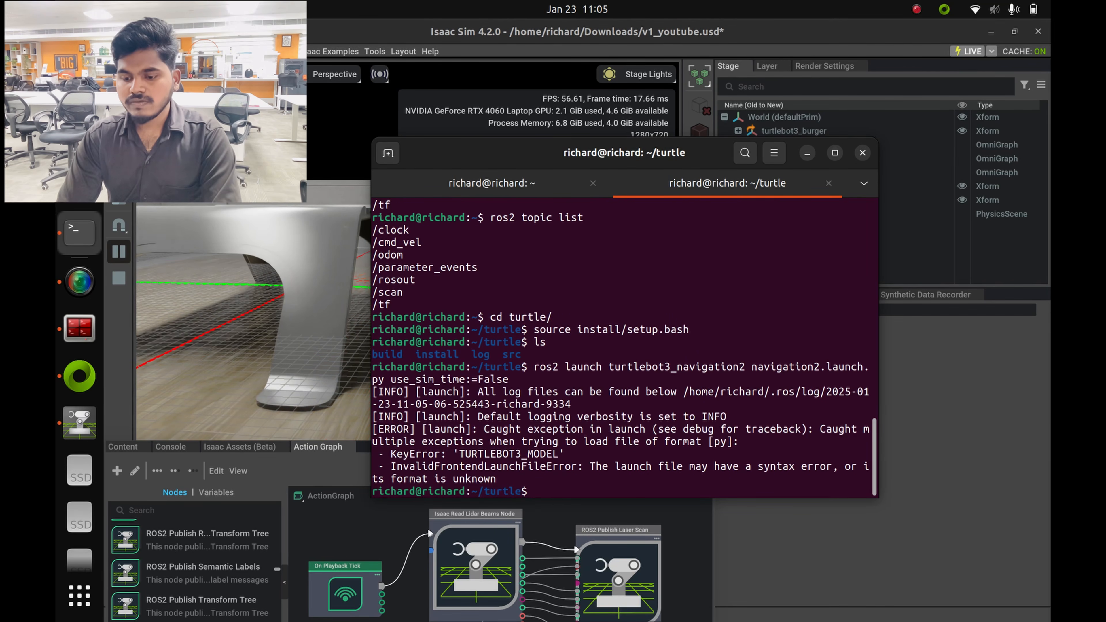
Export TURTLEBOT3_MODEL=burger in the terminal and rerun the turtlebot3_navigation2 launch command.
text(exo)
text(port)
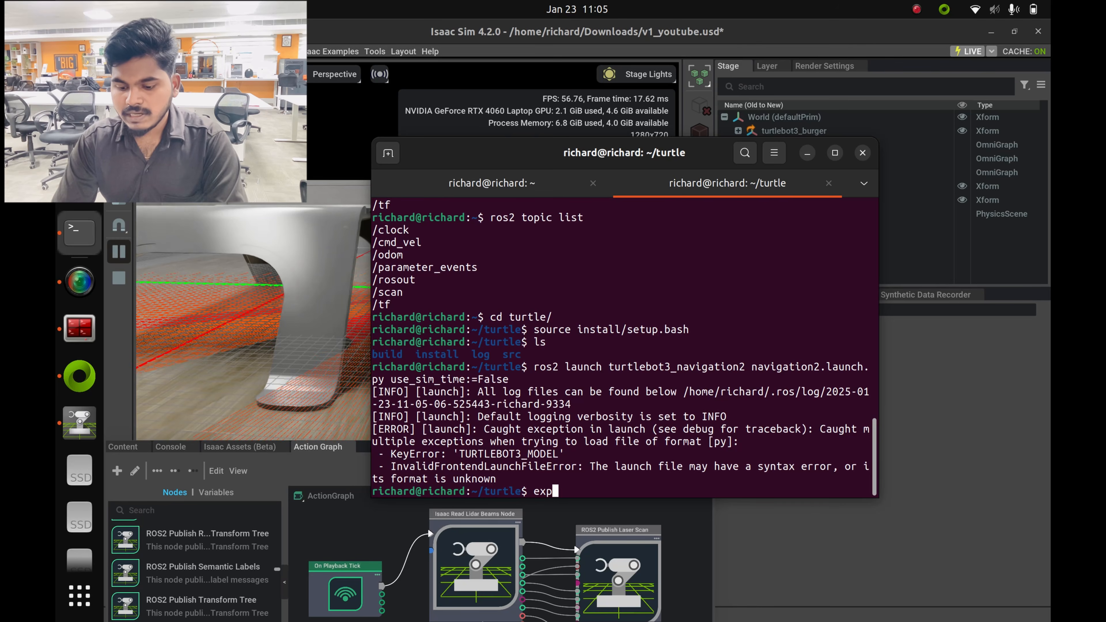
double_click(496, 456)
right_click(496, 455)
click(518, 467)
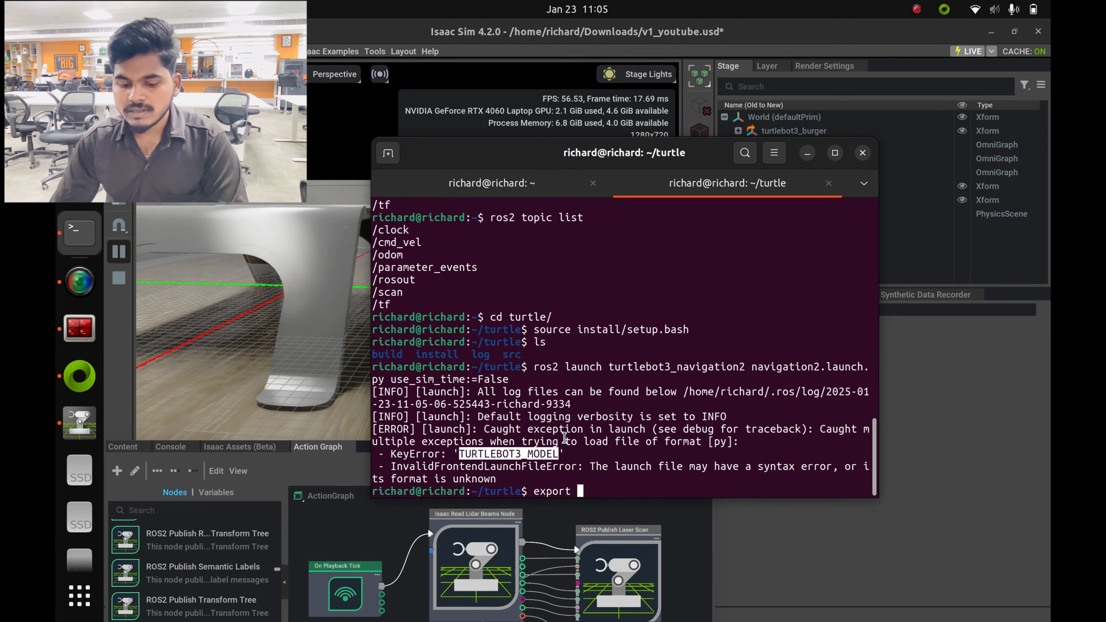
key(ctrl+shift+v)
text(=)
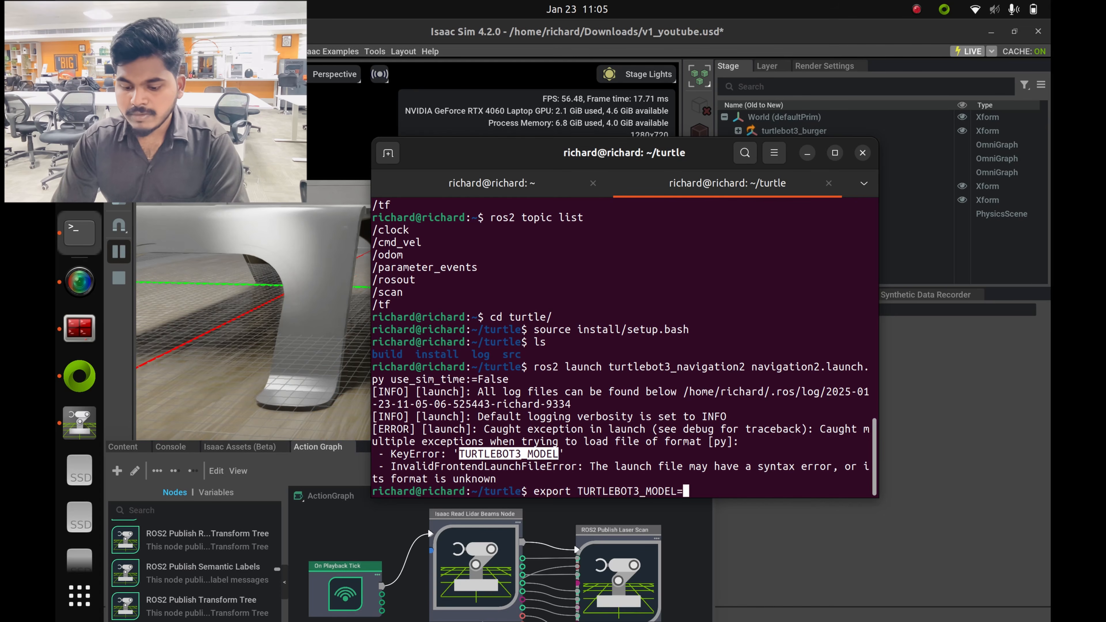
text(burger)
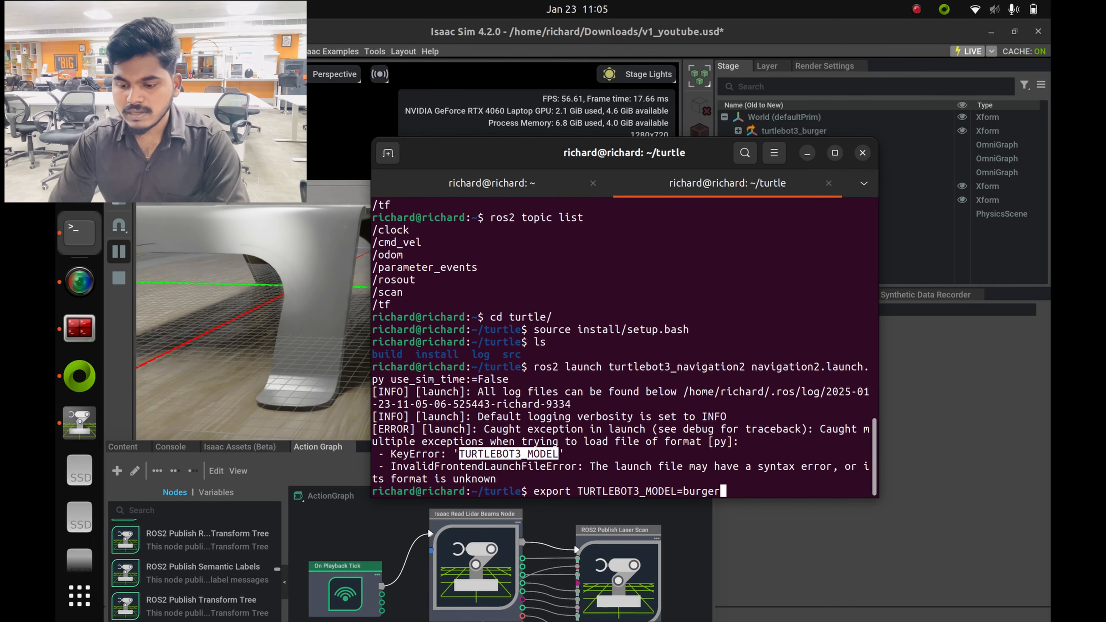
key(Return)
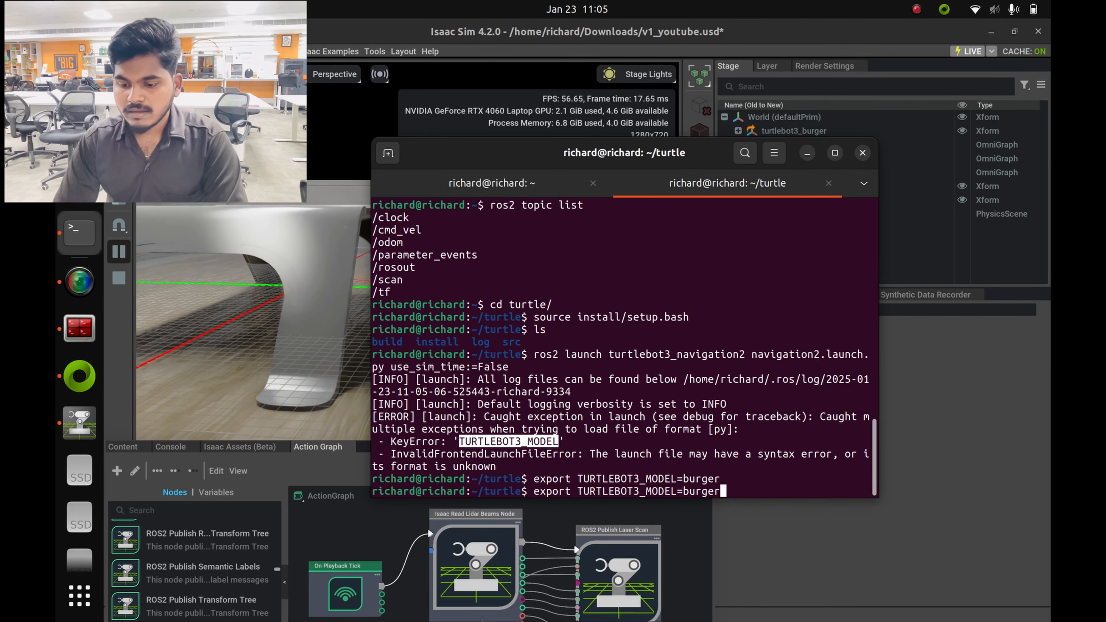
key(Up)
key(Return)
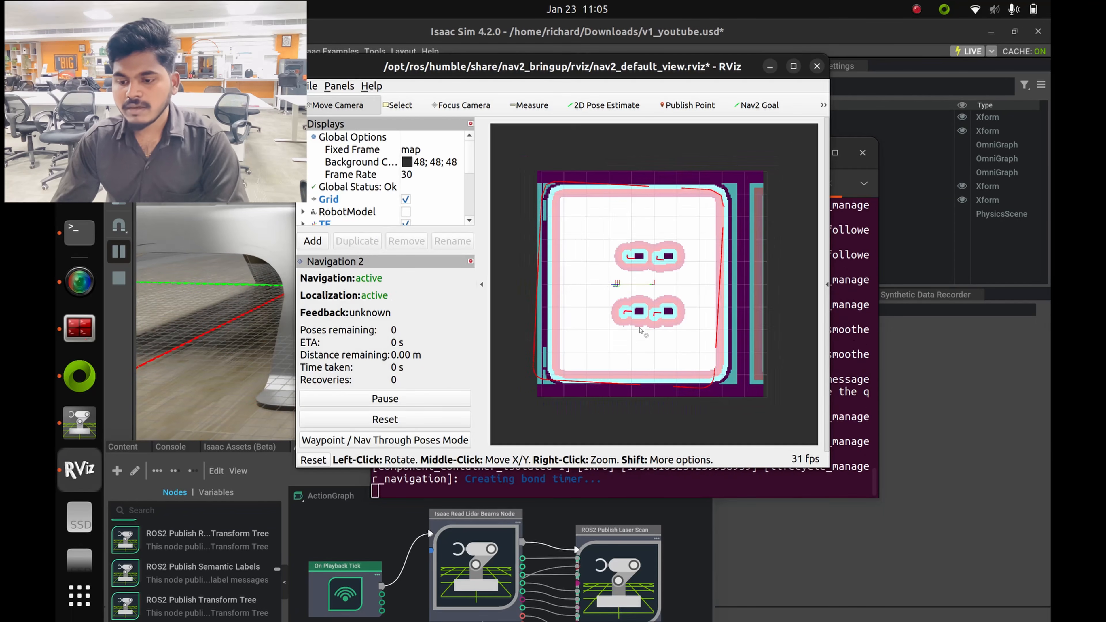
Tile RViz on the right half of the screen, collapse its Displays and Navigation 2 side area, and minimize the terminal.
scroll(640, 330, up, 2)
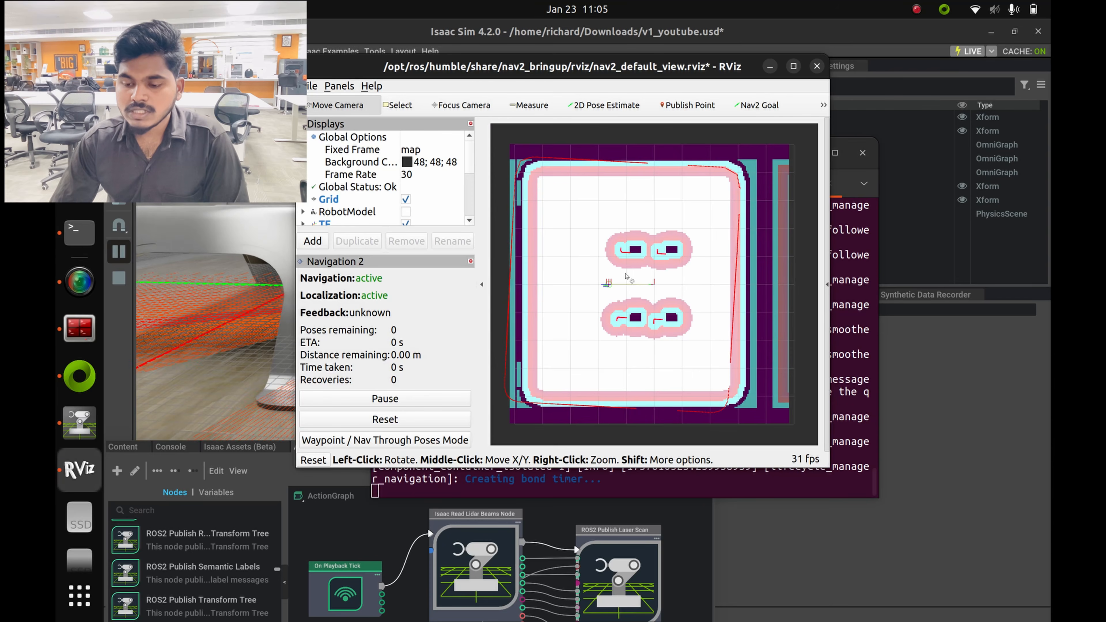
scroll(634, 321, up, 1)
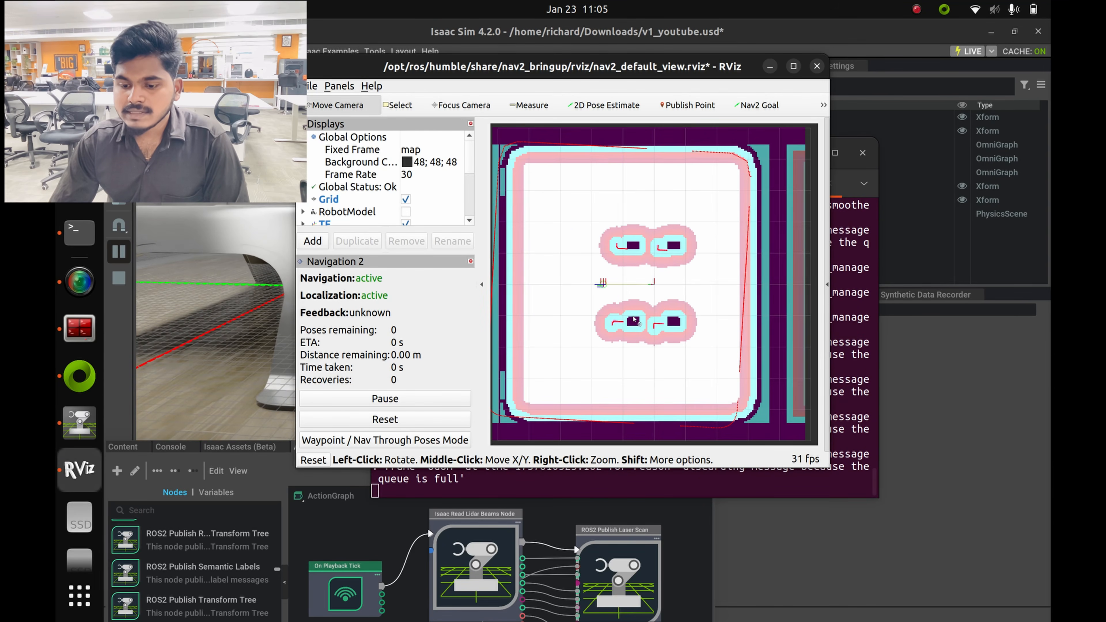
scroll(713, 428, down, 1)
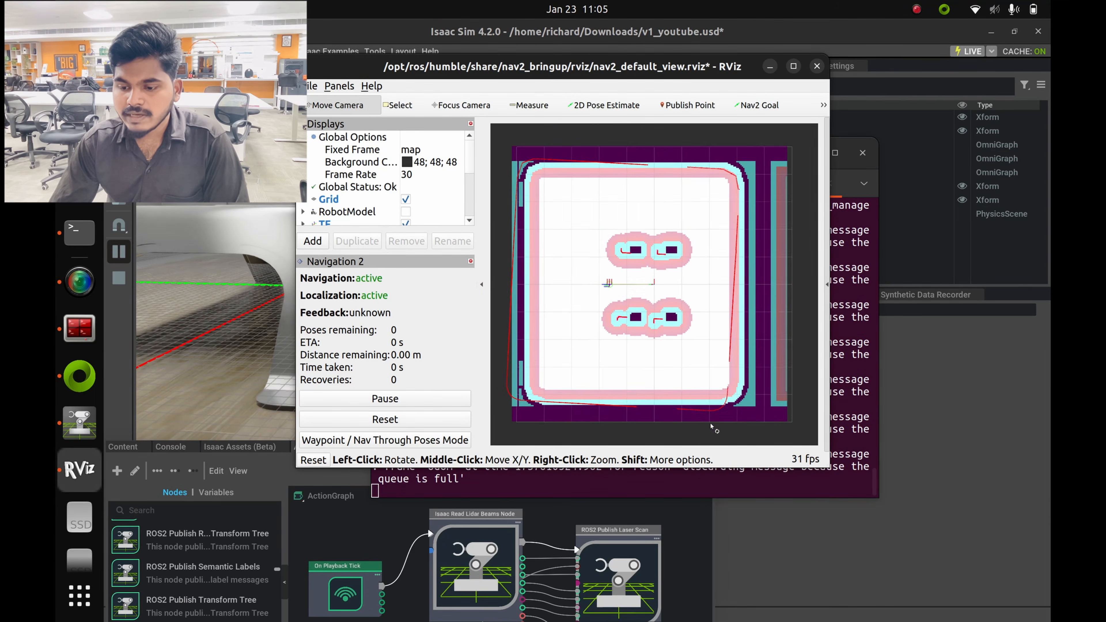
scroll(713, 429, down, 1)
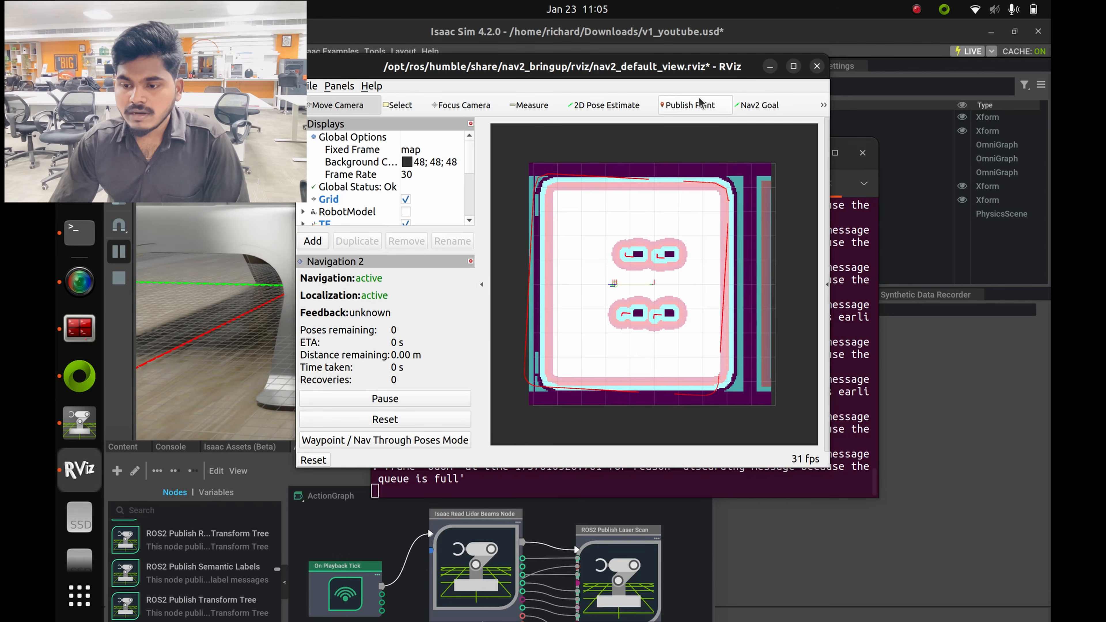
key(super+Right)
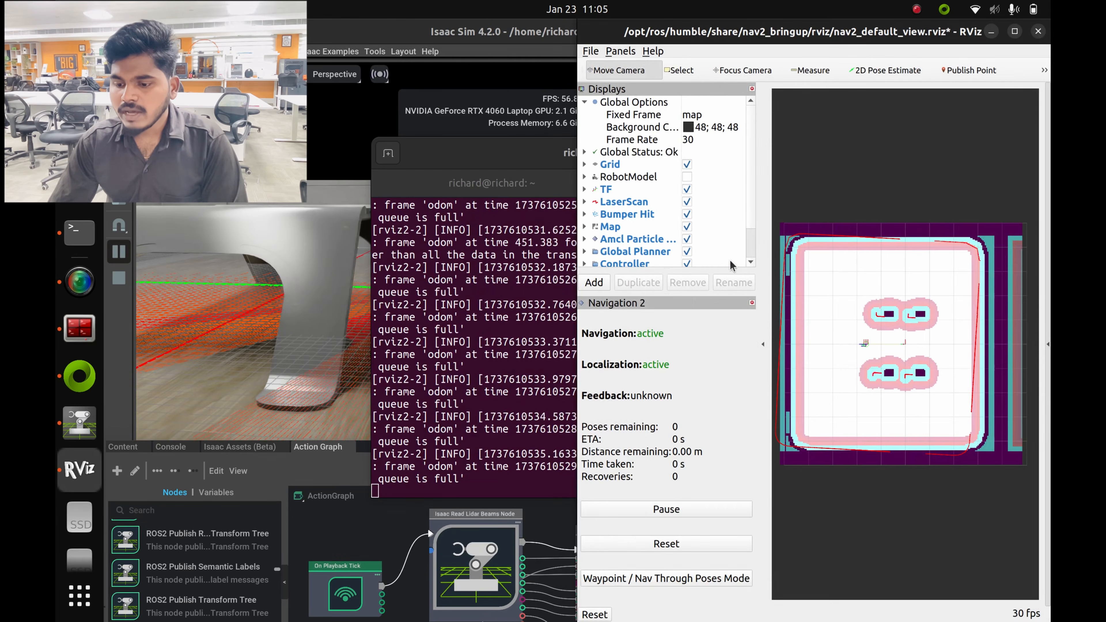
click(763, 344)
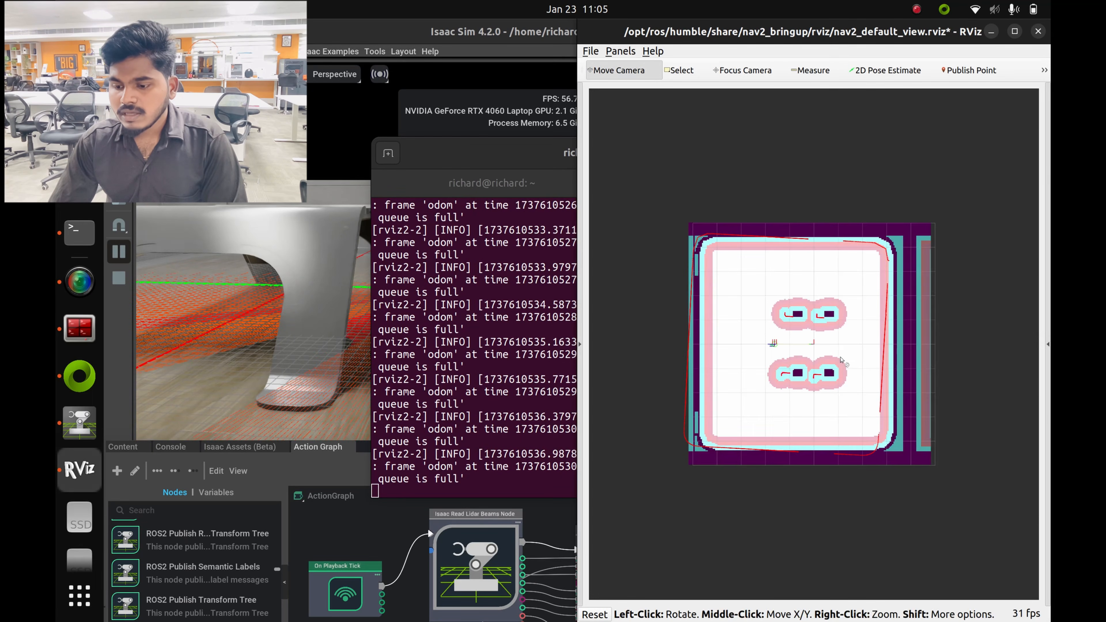
drag(511, 154, 377, 312)
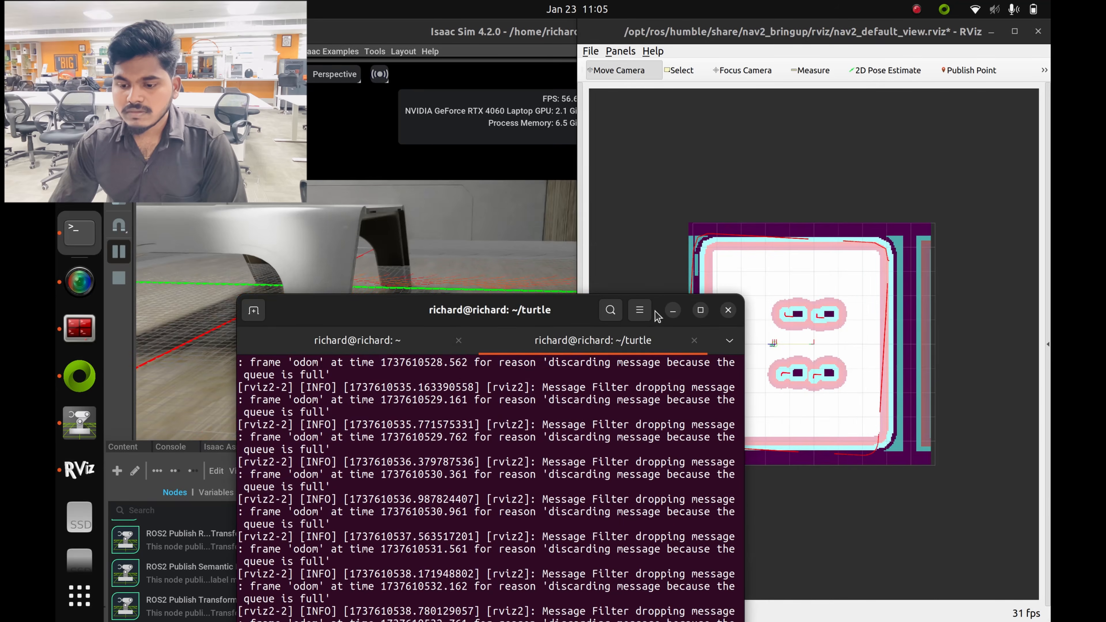
click(673, 311)
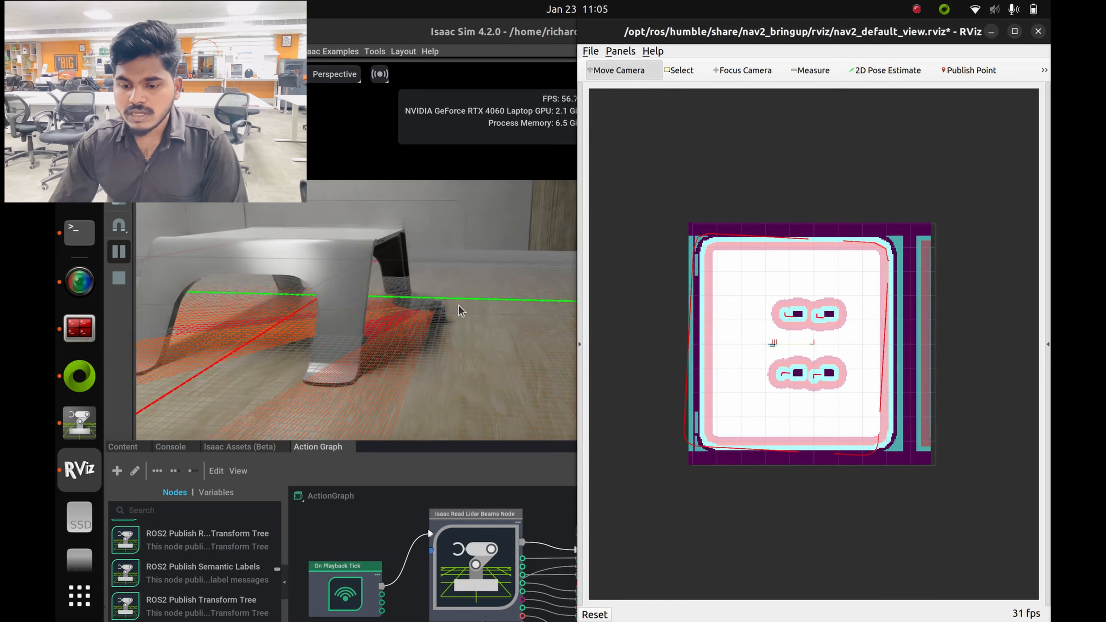
Switch to Isaac Sim and examine the TurtleBot3's position and lidar beams beside the table in the viewport.
click(466, 344)
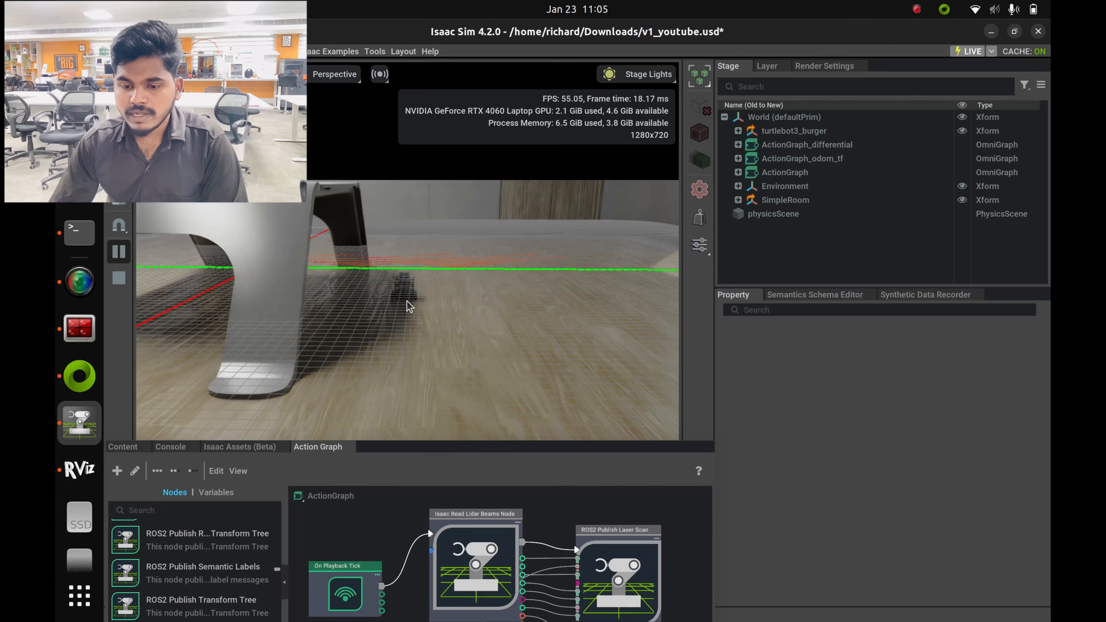
scroll(408, 307, up, 4)
scroll(457, 307, down, 1)
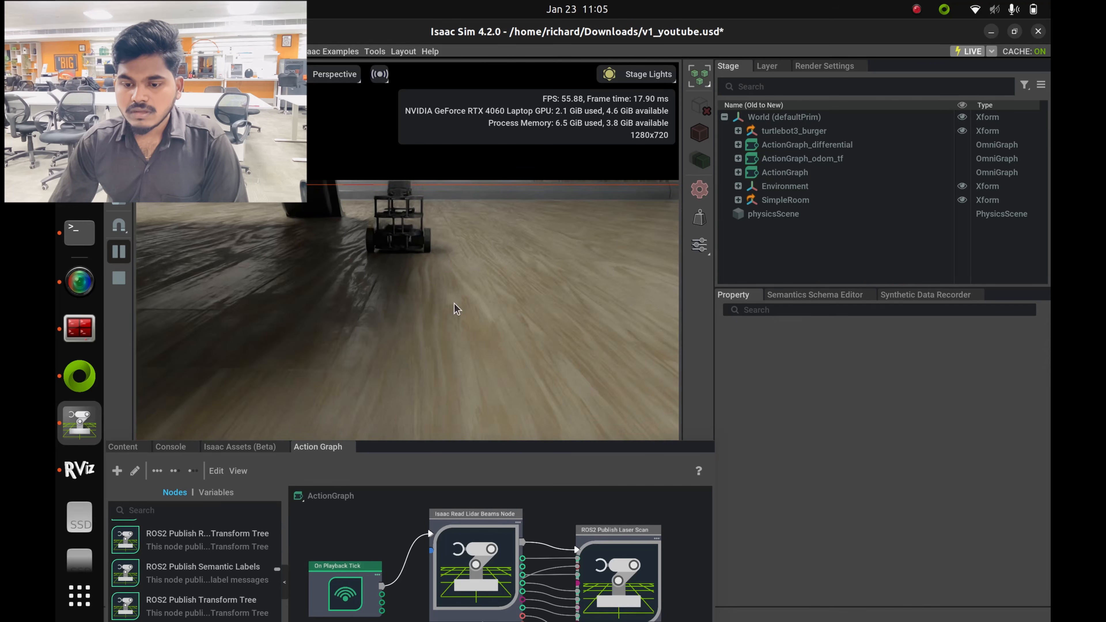
scroll(459, 231, up, 4)
scroll(450, 282, down, 7)
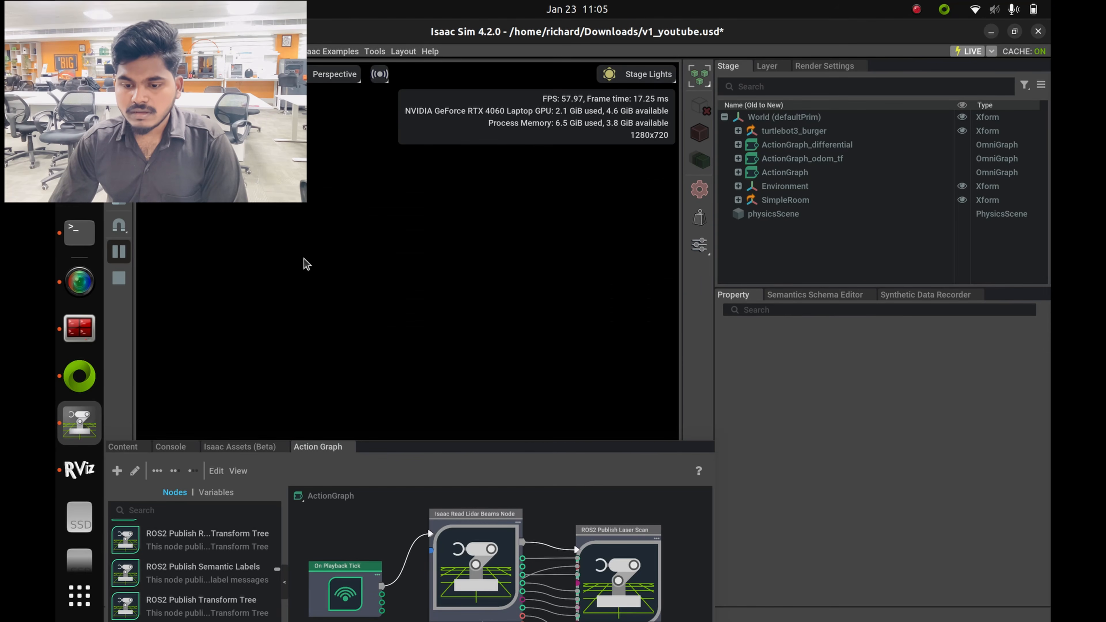
scroll(387, 296, up, 9)
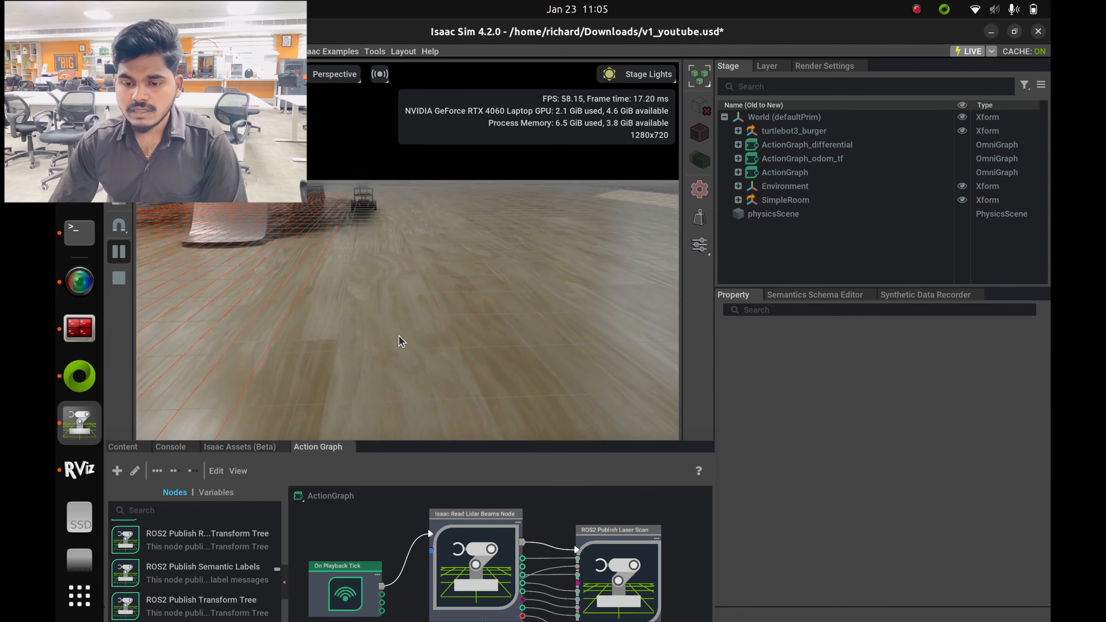
scroll(398, 335, down, 3)
scroll(361, 300, up, 6)
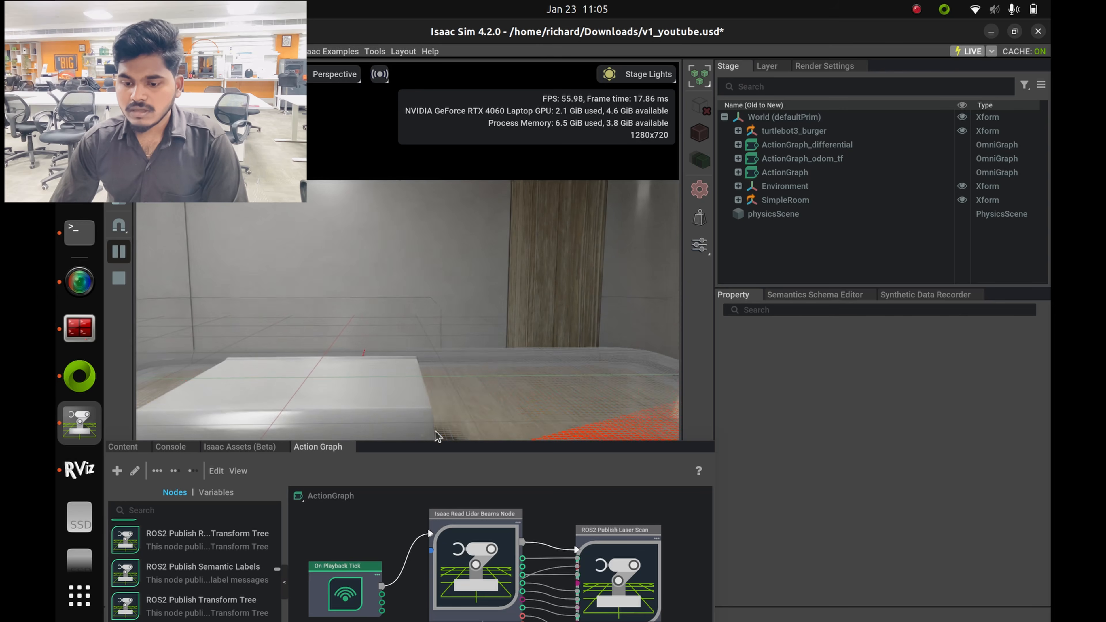
scroll(464, 378, down, 5)
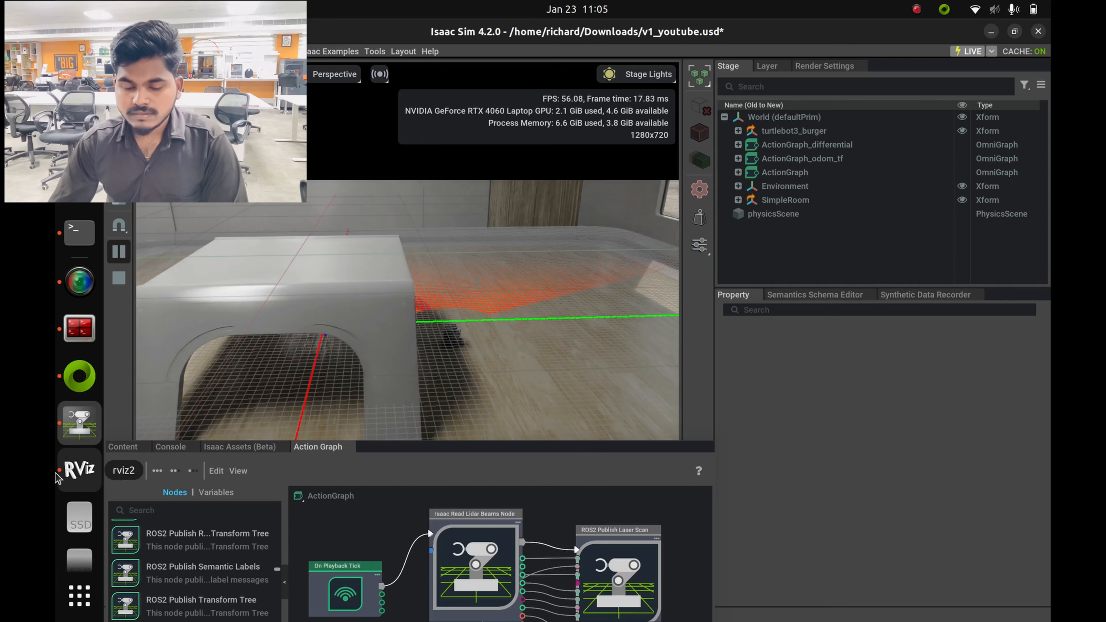
Bring RViz and the terminal back to the front, and open a new terminal tab in the turtle workspace.
click(70, 474)
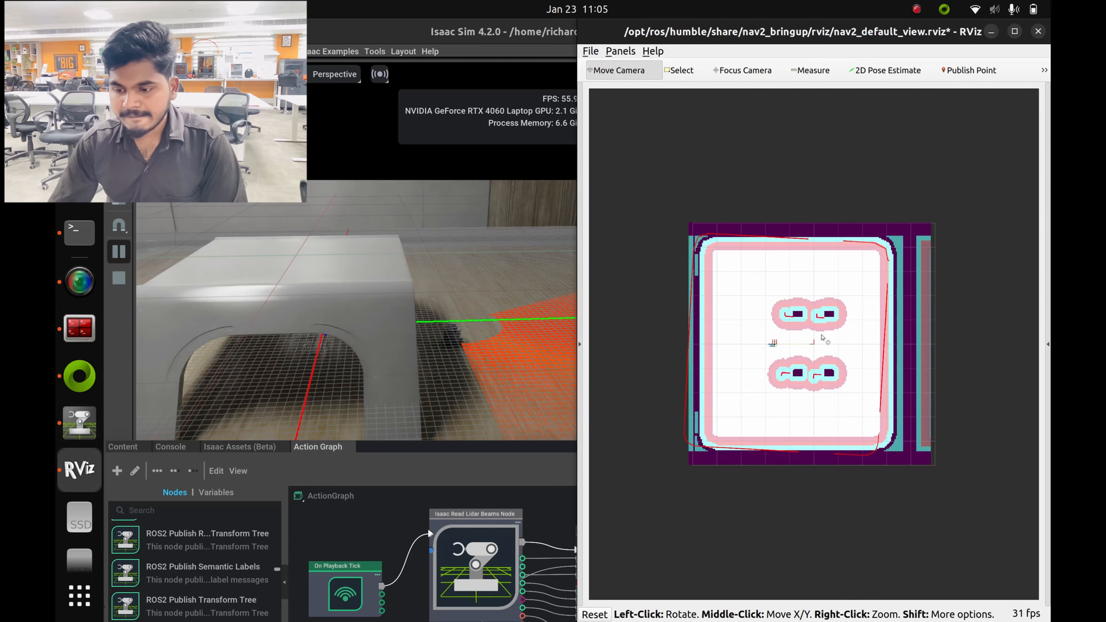
click(75, 235)
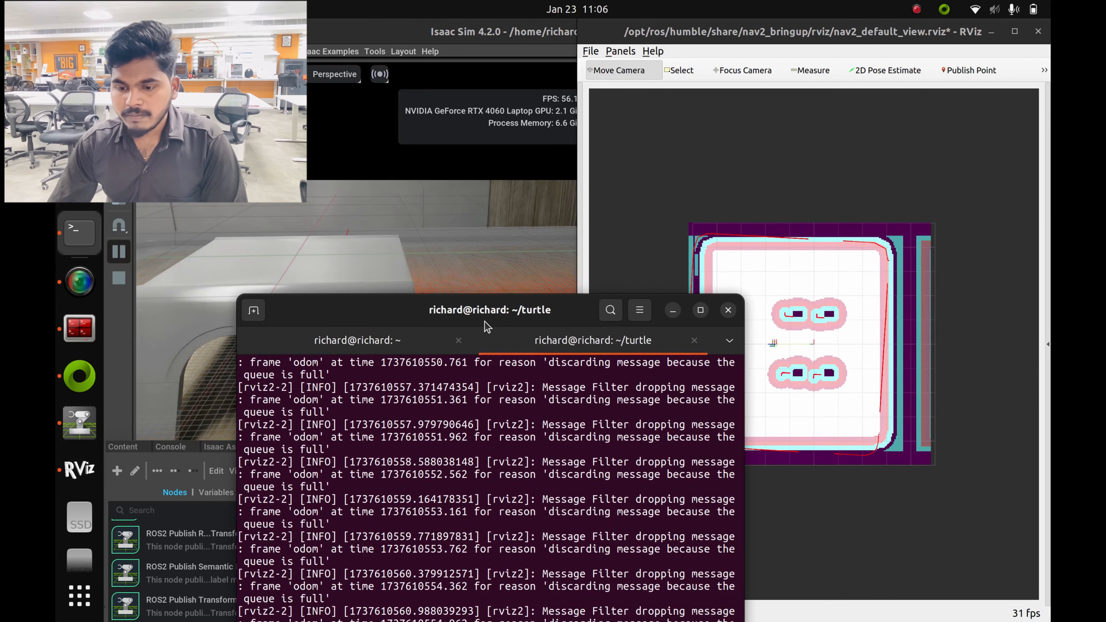
drag(479, 324, 383, 166)
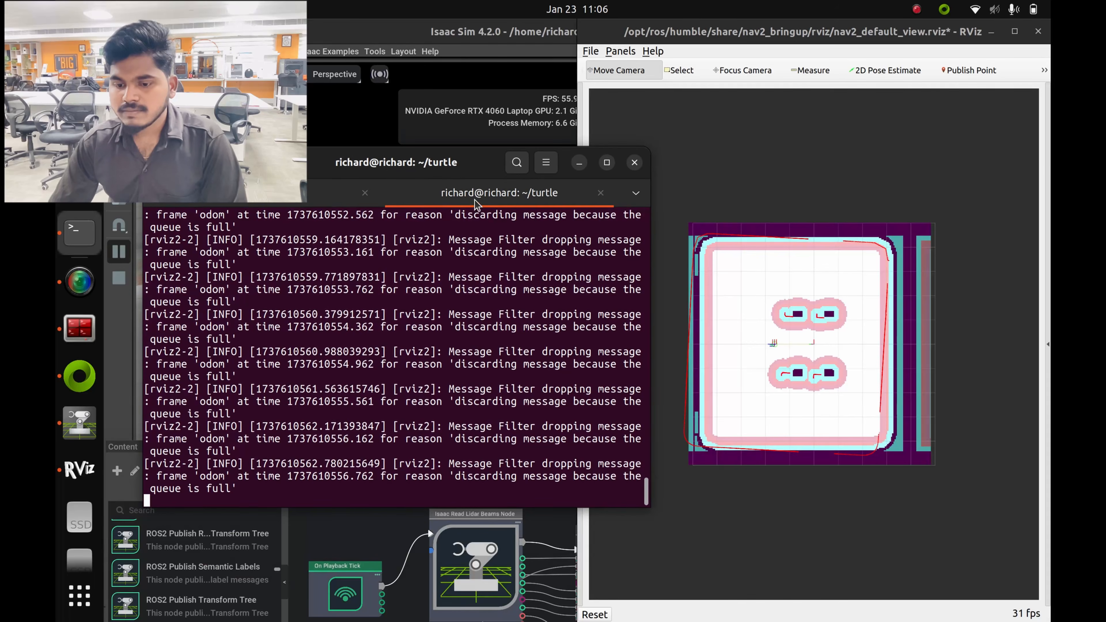
key(ctrl+shift+t)
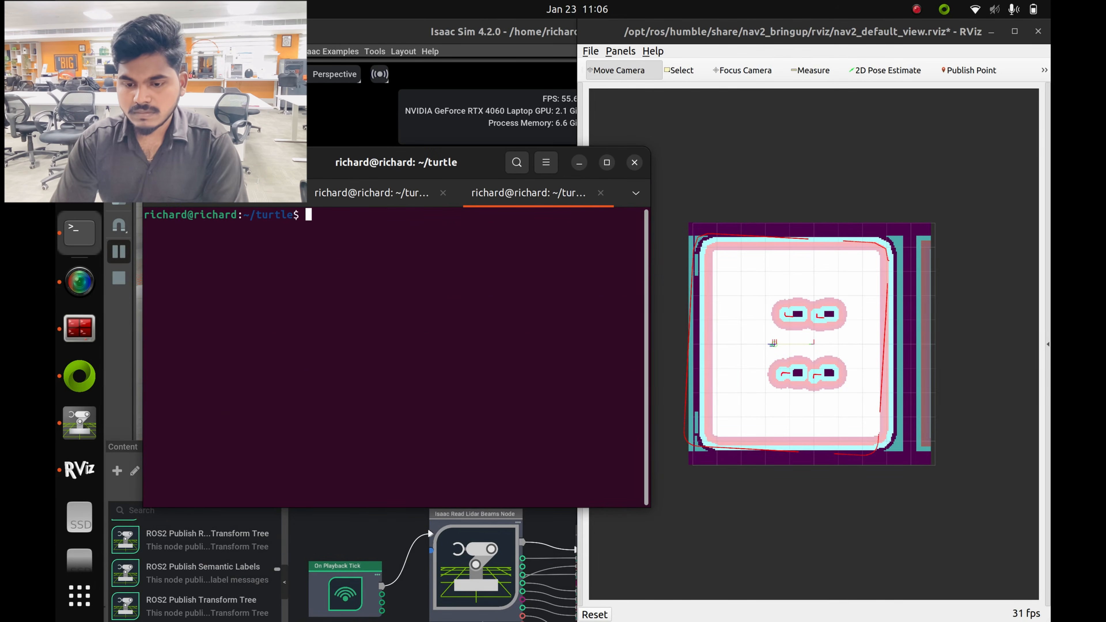
Recall the keyboard teleop command from the shell history and run it in the new terminal tab.
text(te)
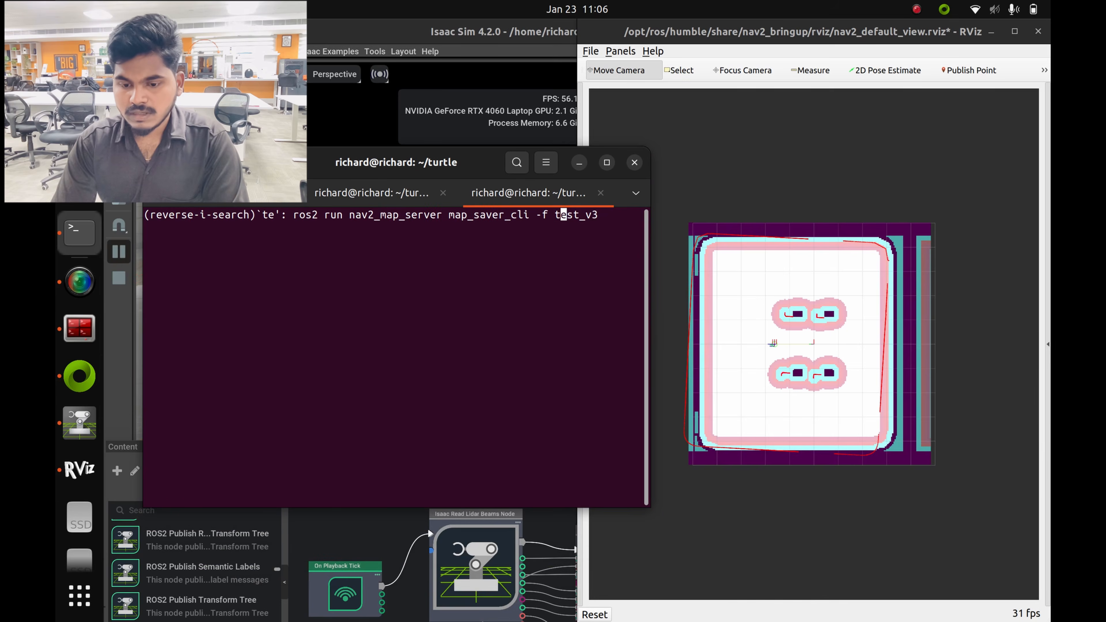
text(le)
key(Return)
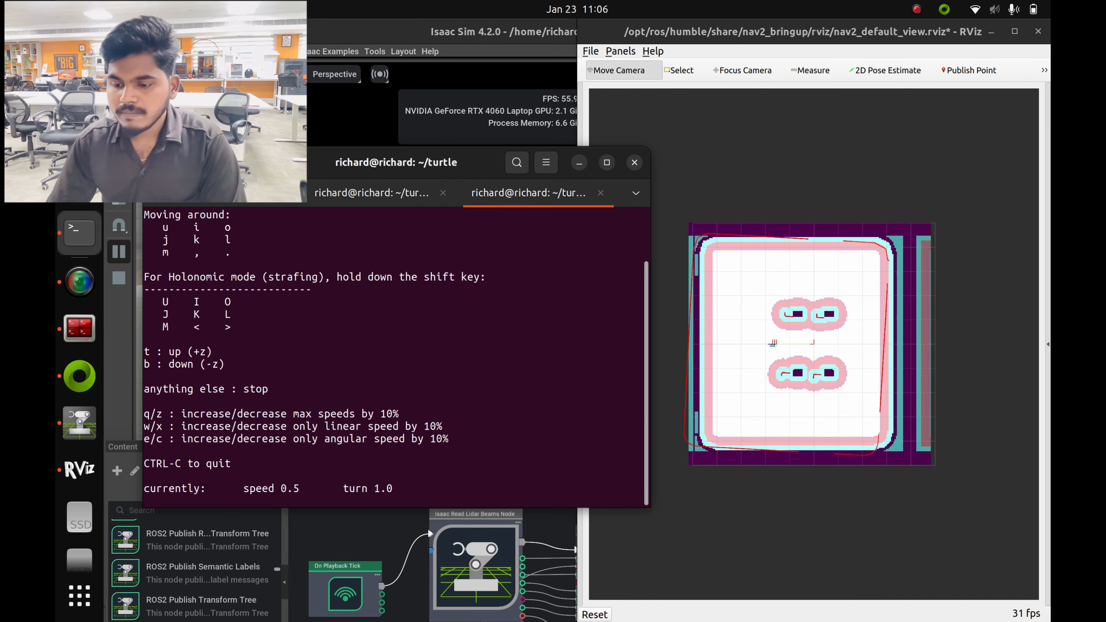
Add an Odometry display for the /odom topic in RViz and rotate the map to match the Isaac Sim scene.
click(704, 152)
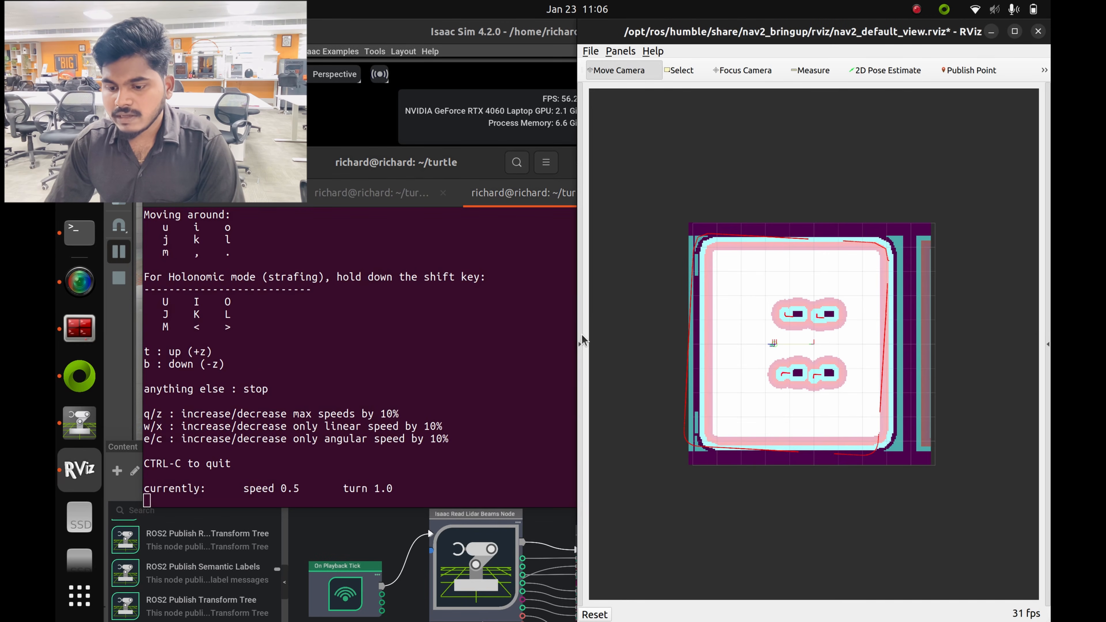
click(580, 344)
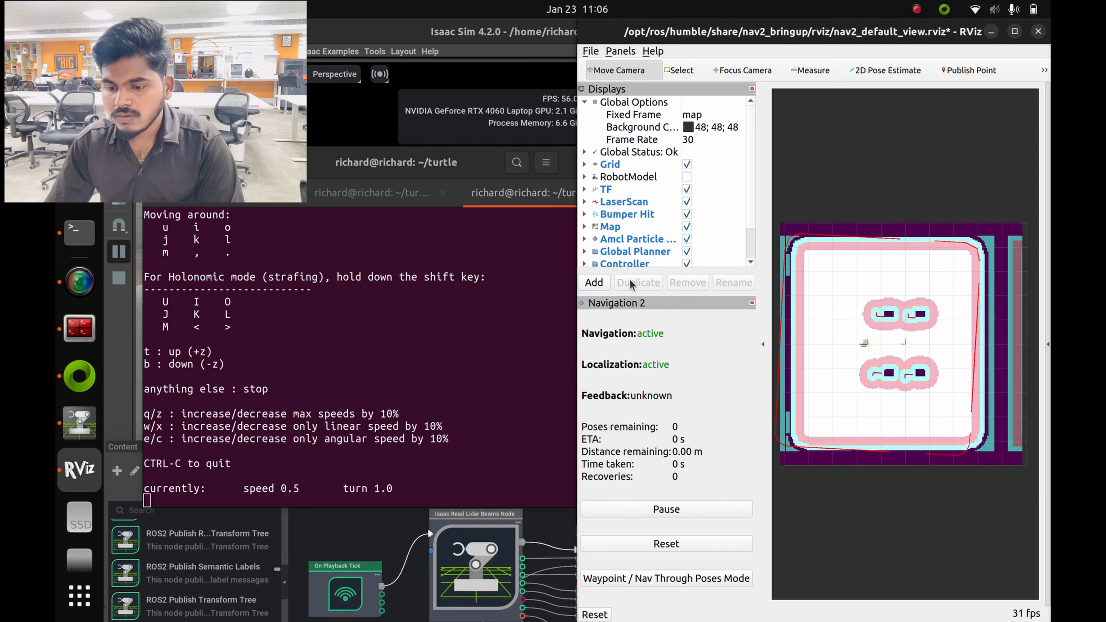
click(593, 283)
click(613, 217)
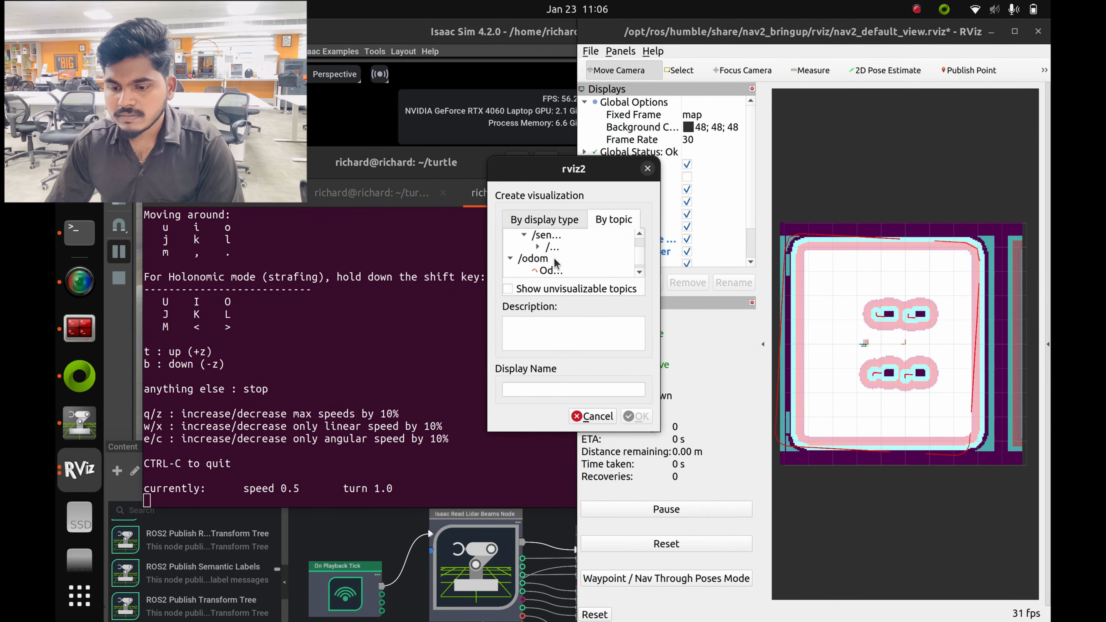
click(556, 270)
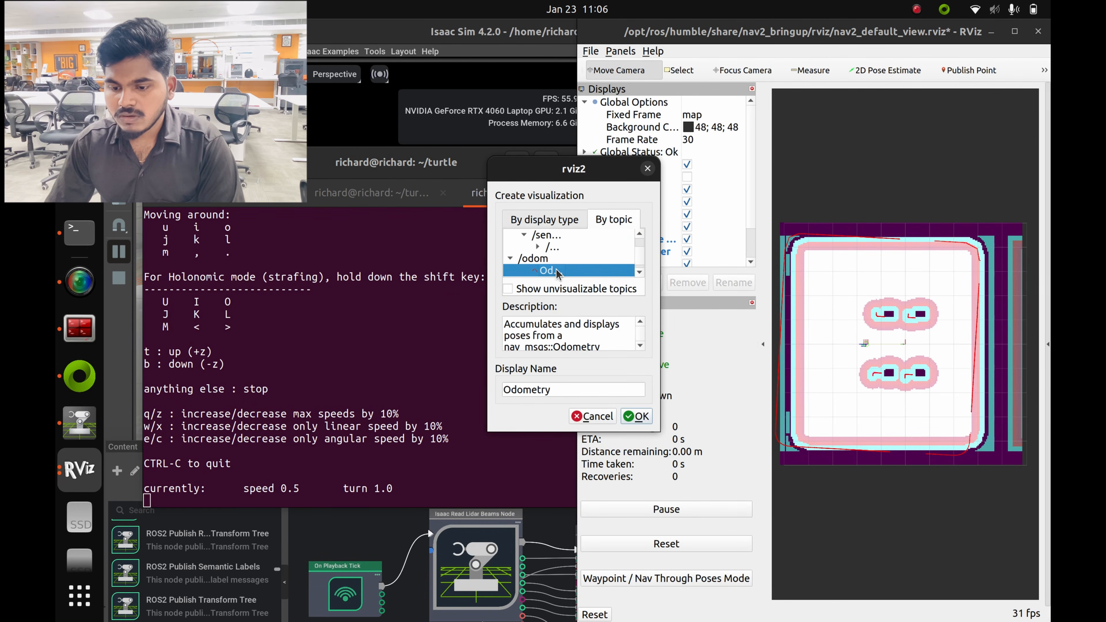
click(636, 416)
scroll(895, 339, up, 1)
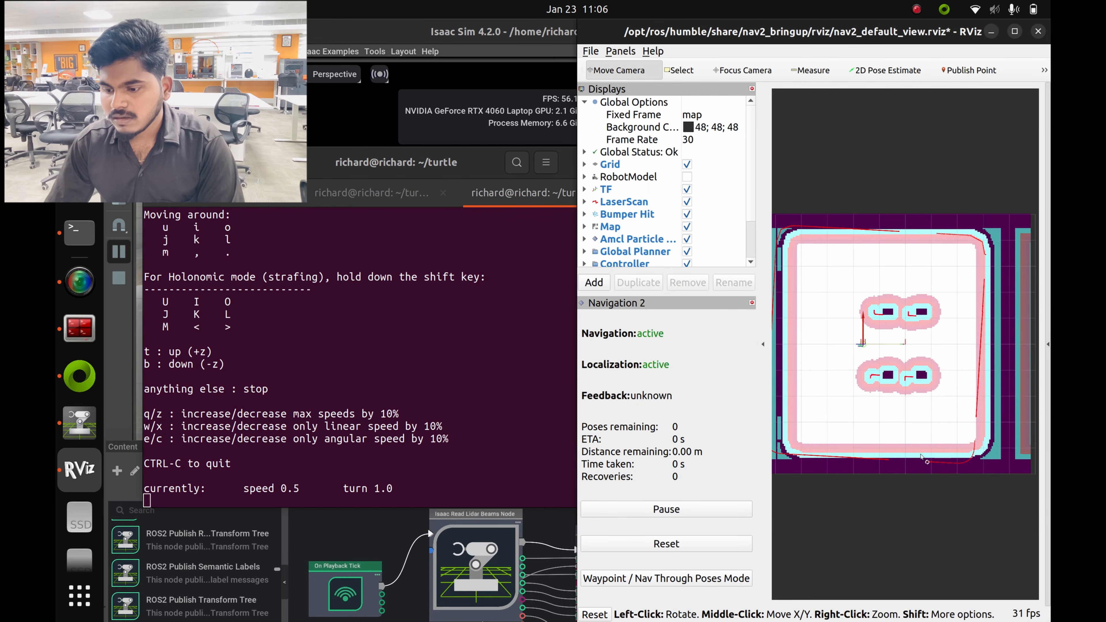
drag(920, 455, 882, 518)
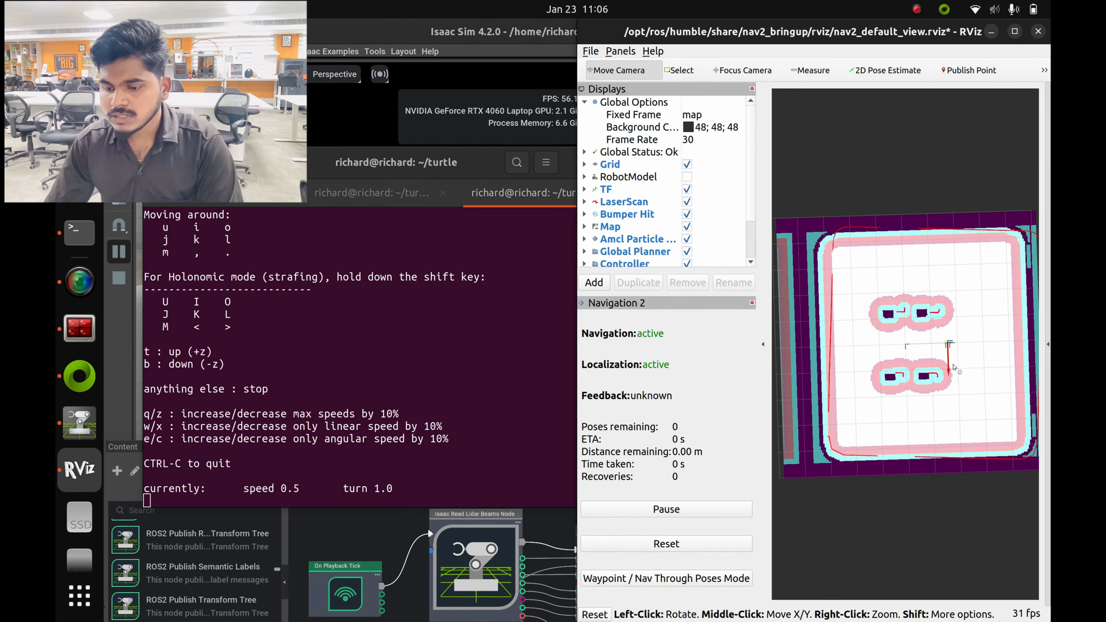
Move the terminal aside to uncover the Isaac Sim viewport and turn the TurtleBot3 with keyboard teleop.
drag(418, 181, 424, 507)
scroll(476, 351, up, 2)
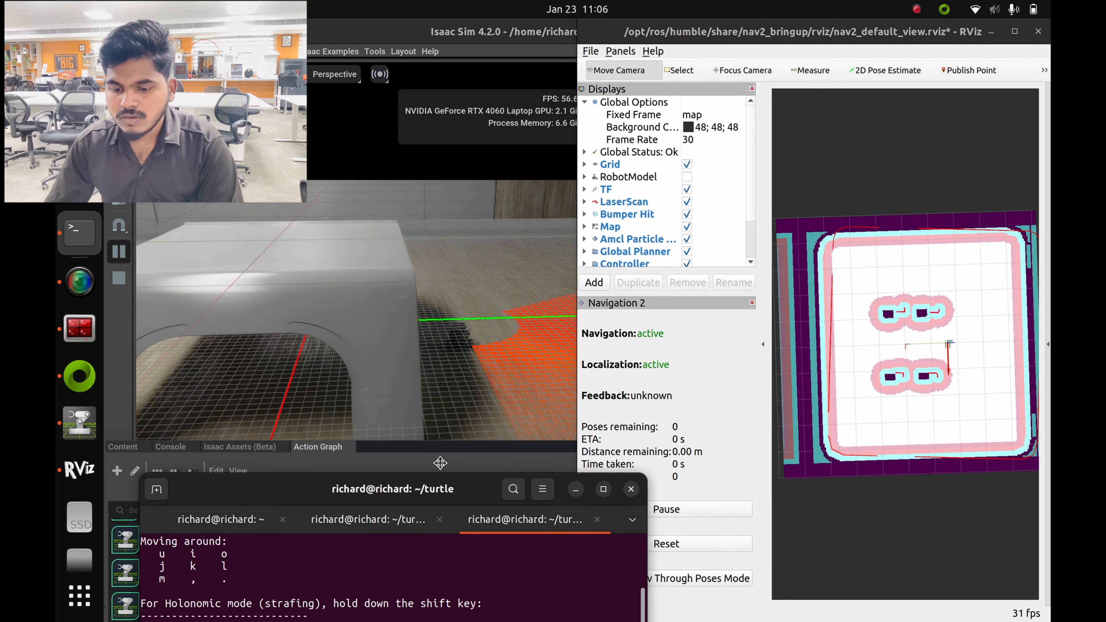
drag(448, 486, 466, 181)
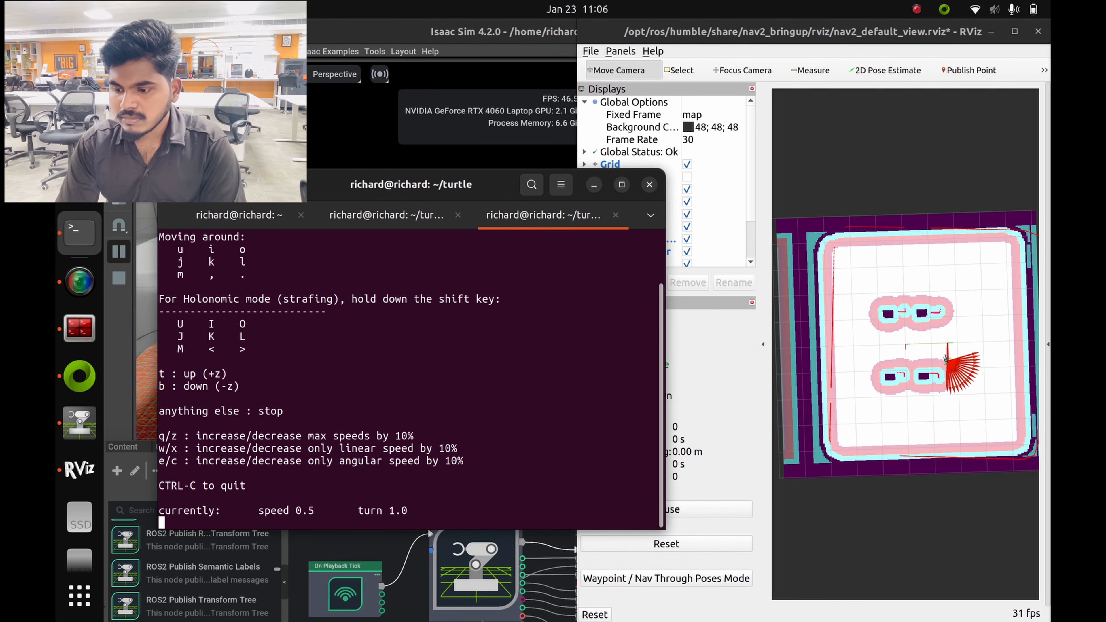
Place Isaac Sim beside RViz, widen its viewport, and frame the table and the TurtleBot3 in view.
click(344, 122)
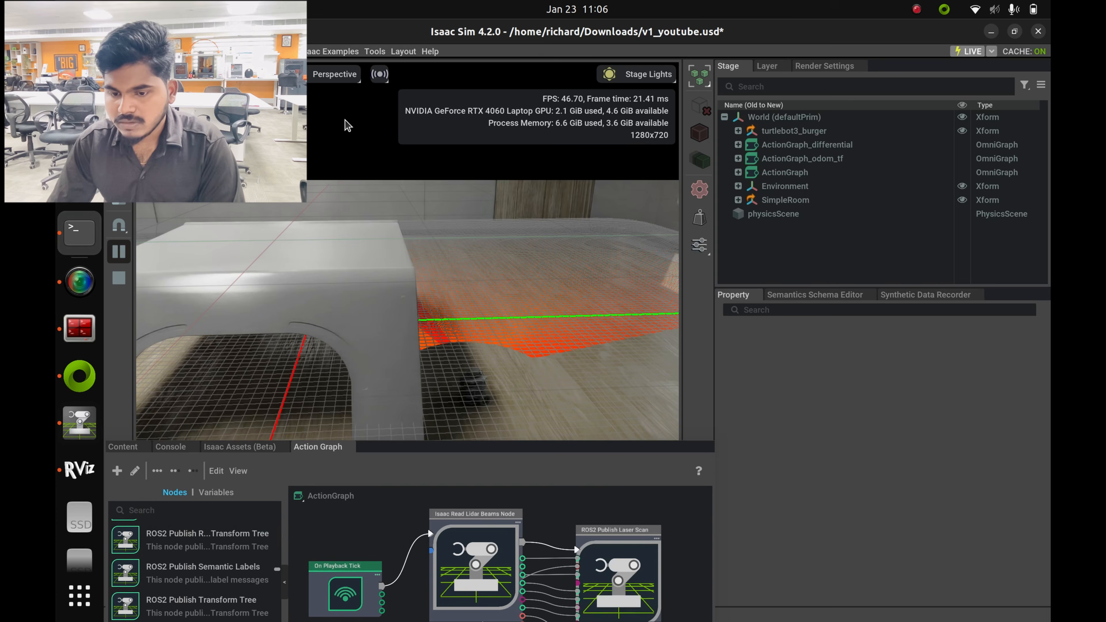
scroll(498, 367, down, 3)
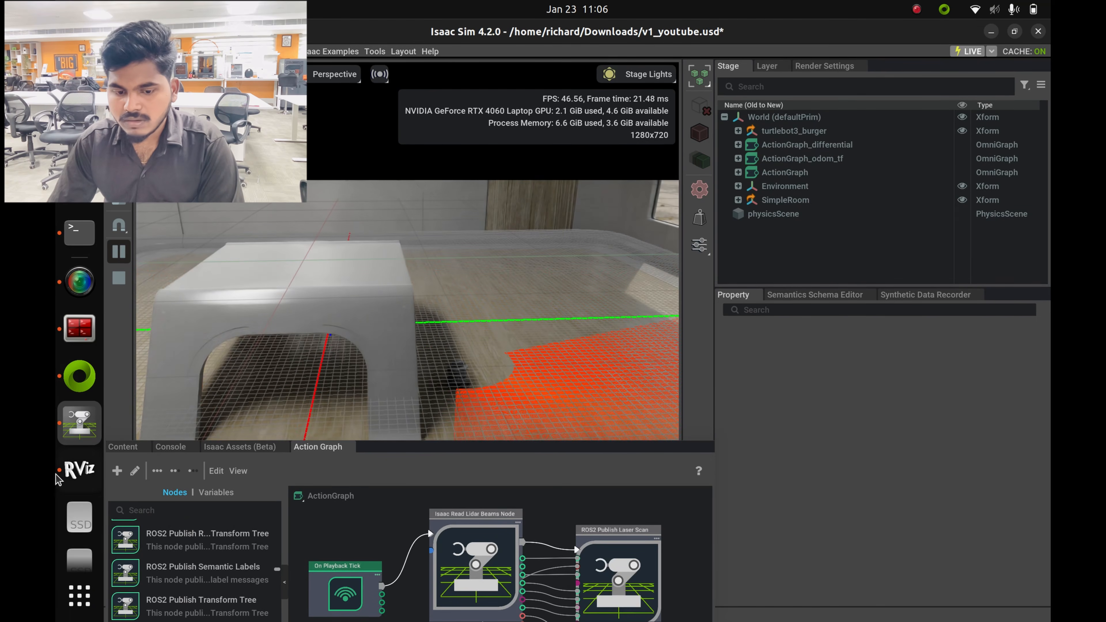
click(74, 464)
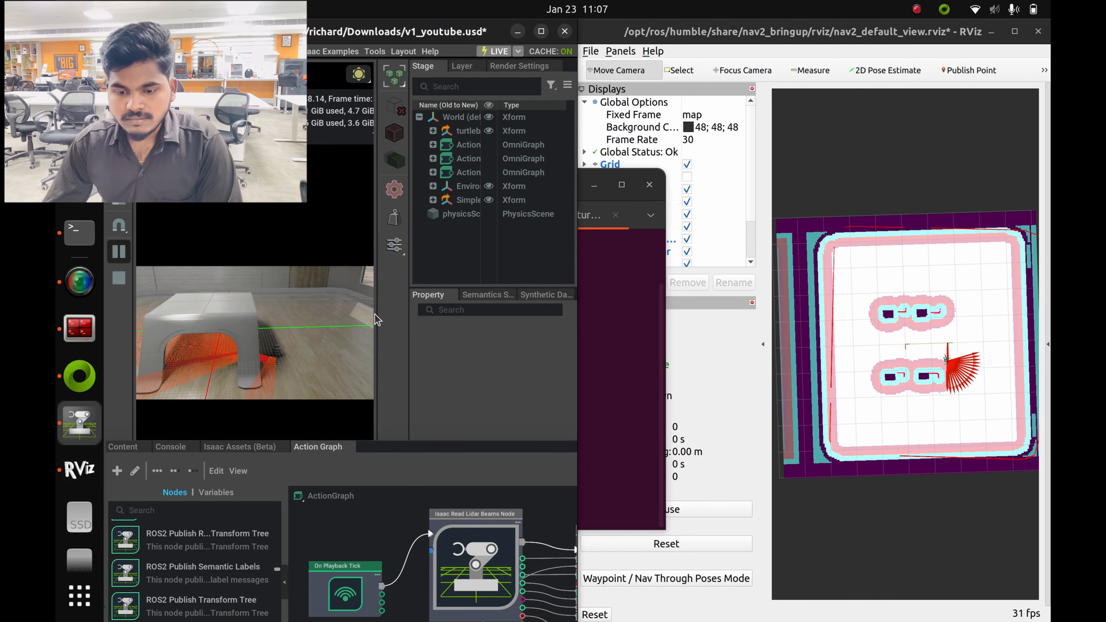
click(325, 364)
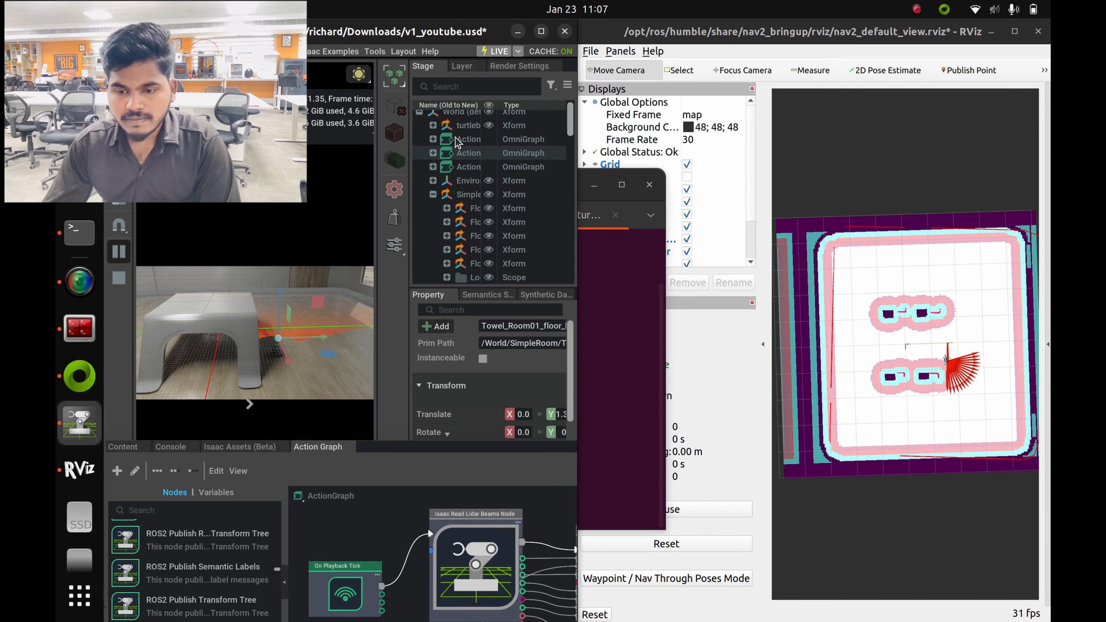
click(432, 194)
click(440, 269)
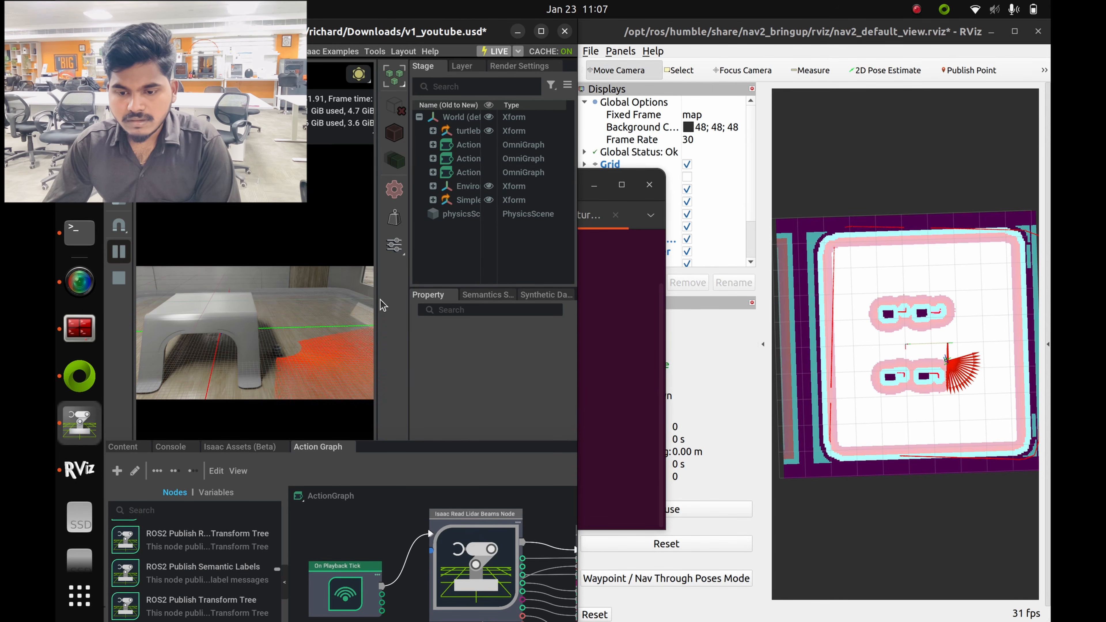
drag(408, 283, 532, 283)
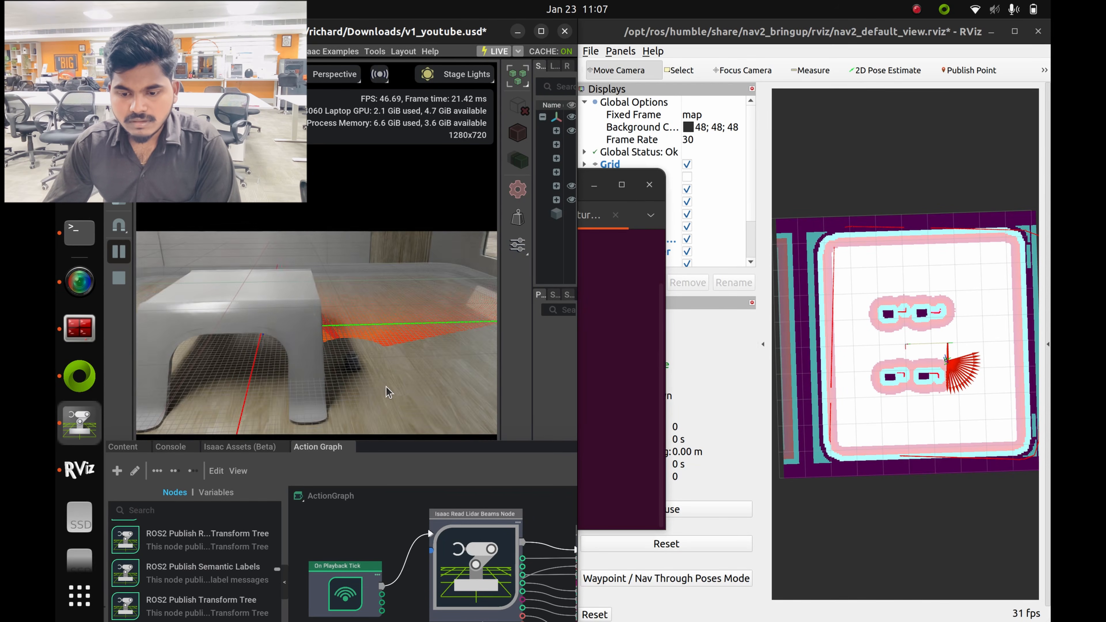
middle_drag(385, 386, 402, 357)
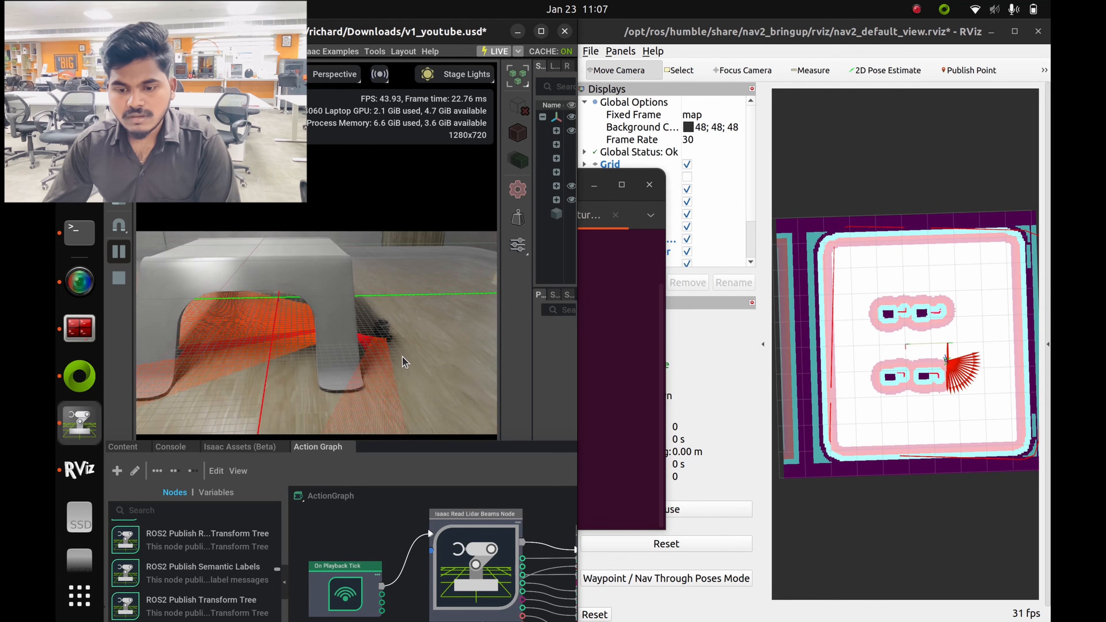
scroll(401, 354, down, 2)
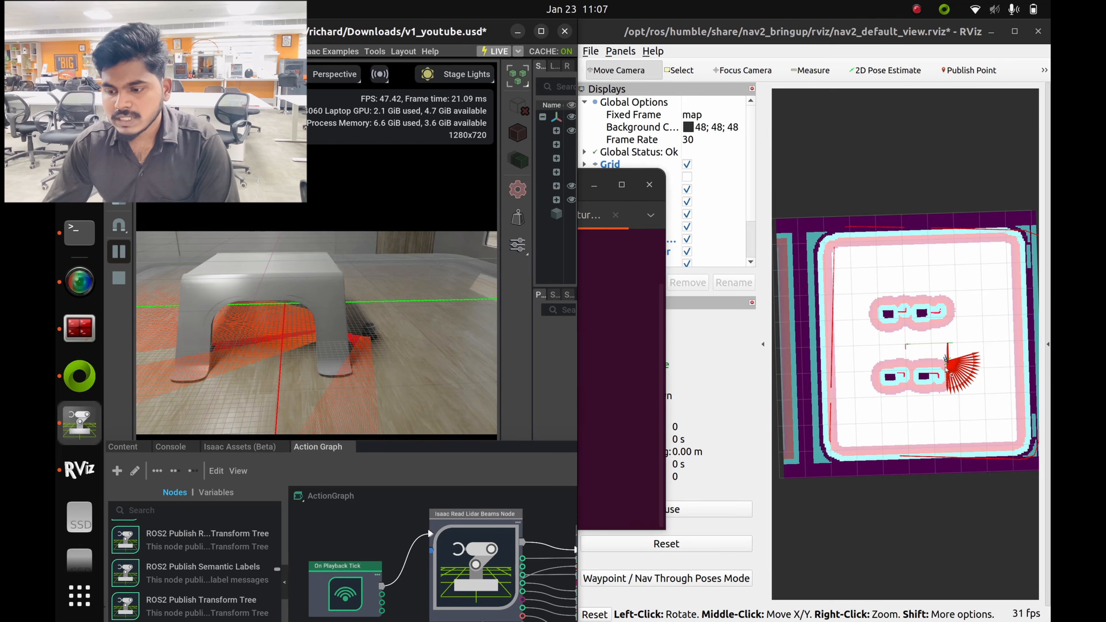
Drive the TurtleBot3 away from the table leg with keyboard teleop and minimize the terminal.
click(622, 338)
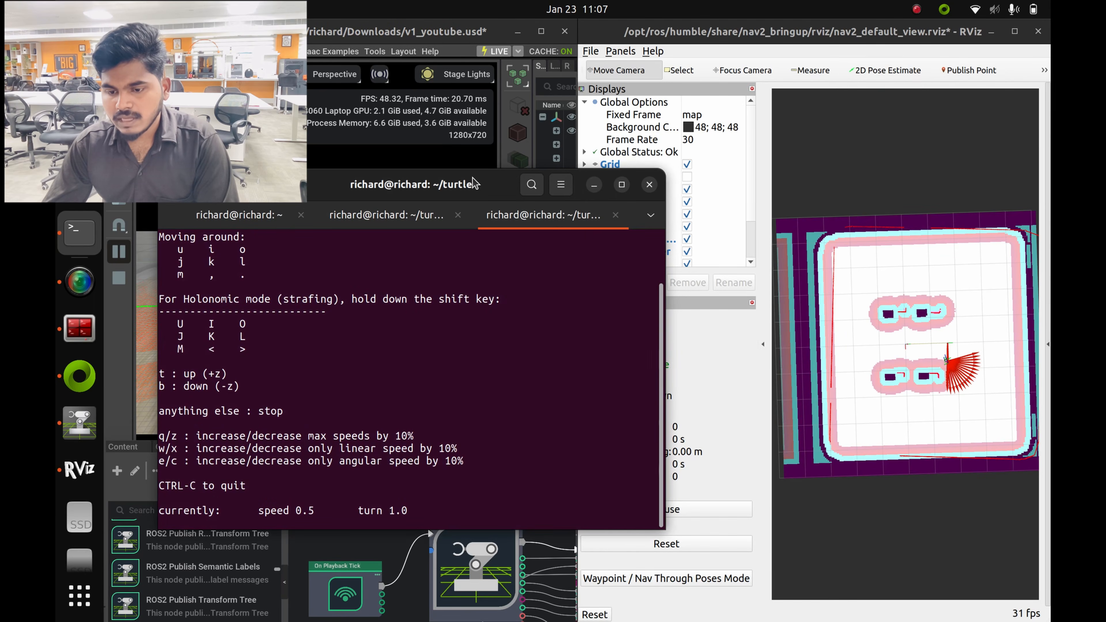
drag(474, 183, 504, 122)
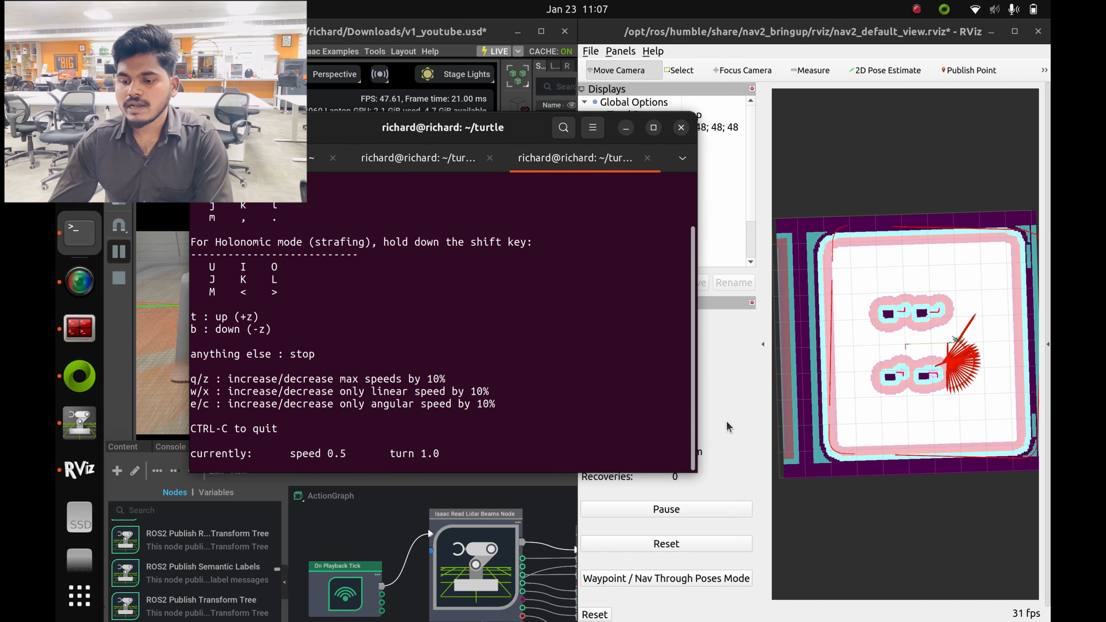
click(624, 128)
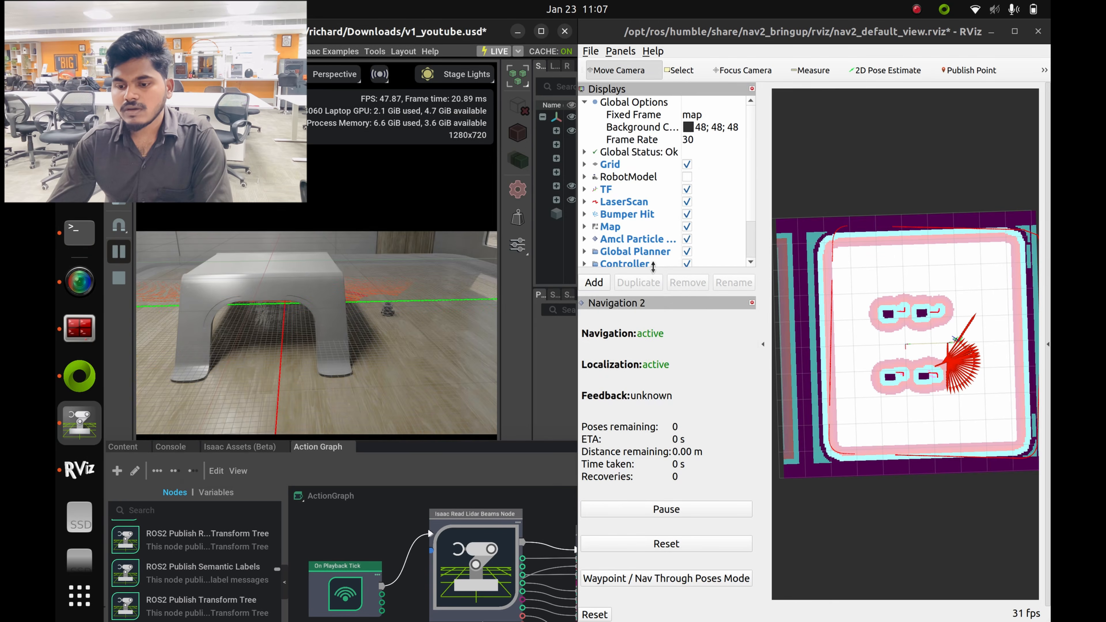
Hide the Odometry display and send a Nav2 goal to the right of the upper obstacle pair, heading up the map.
scroll(674, 257, down, 2)
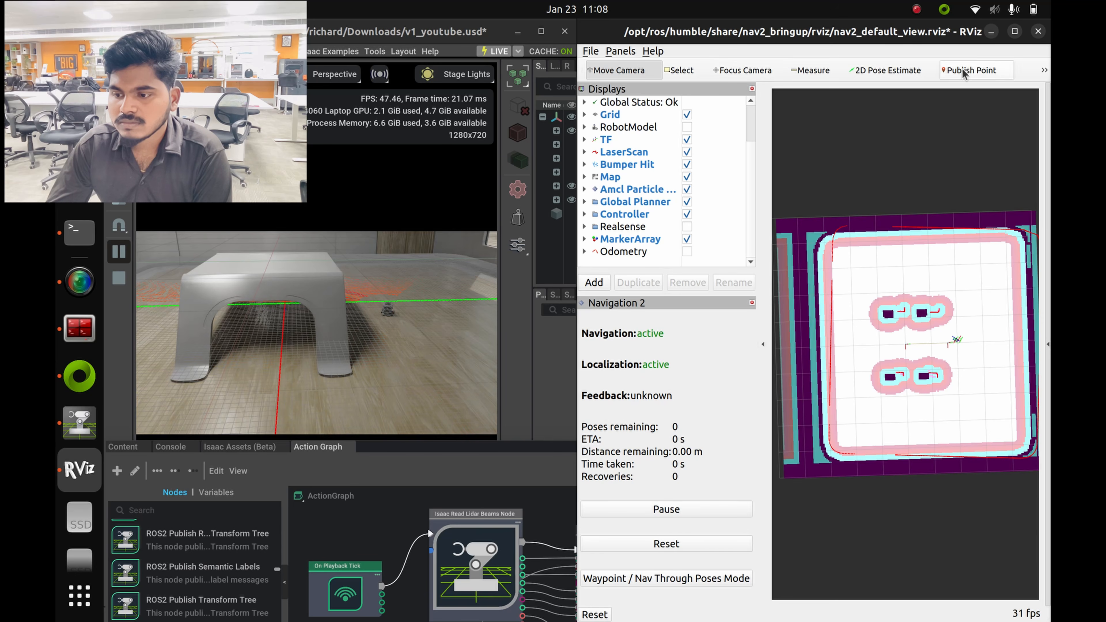
click(1044, 69)
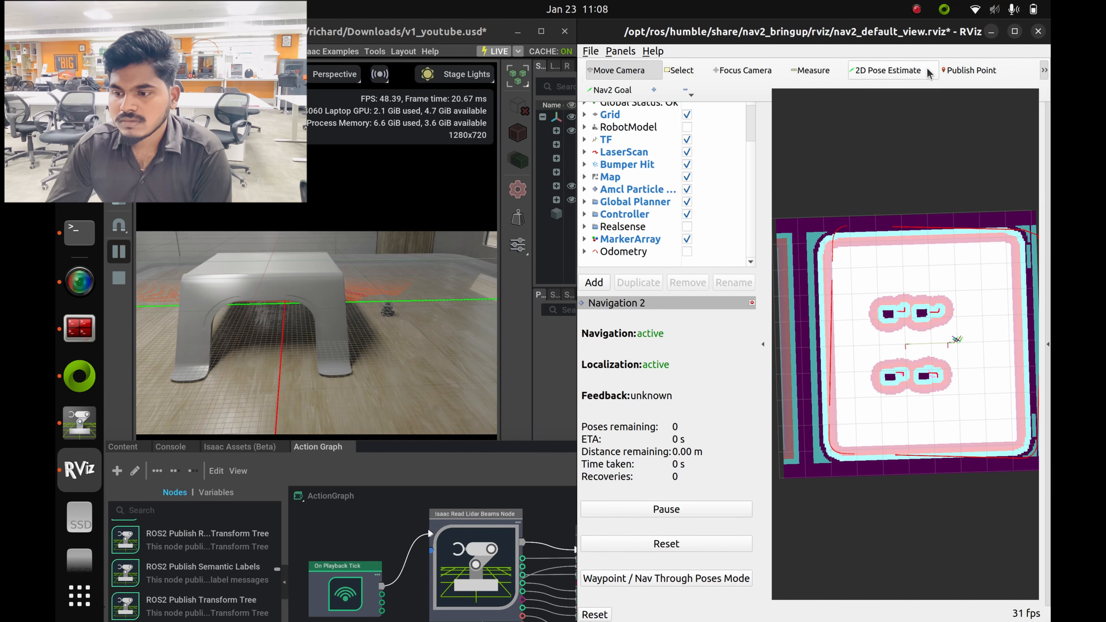
click(610, 90)
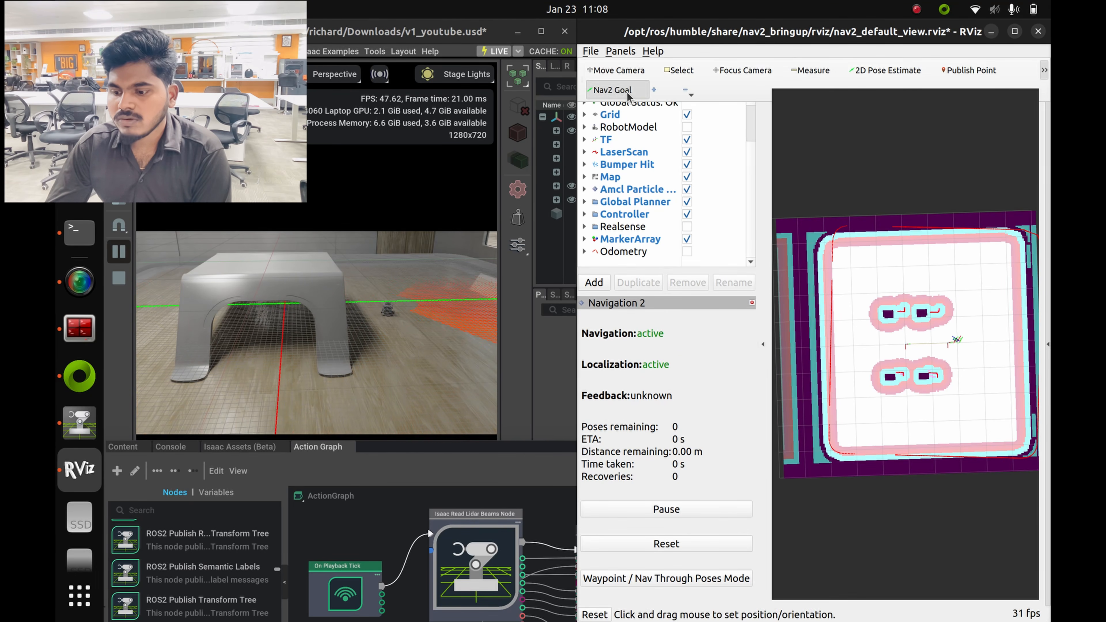
drag(972, 295, 976, 263)
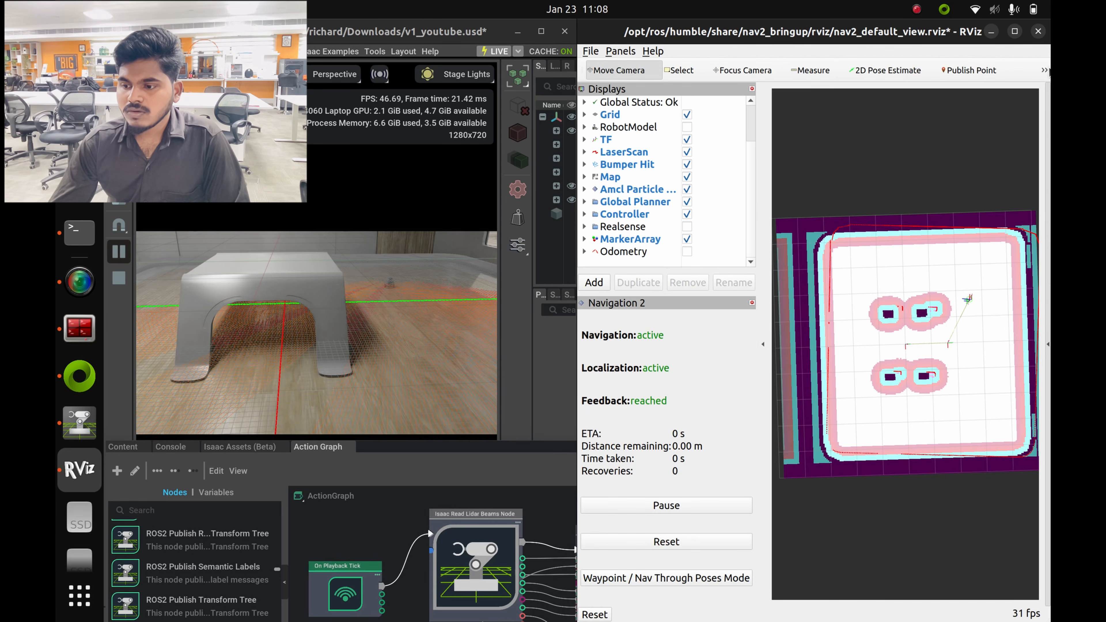
Send a Nav2 goal to the right of the lower obstacle pair, heading down the map.
click(1044, 70)
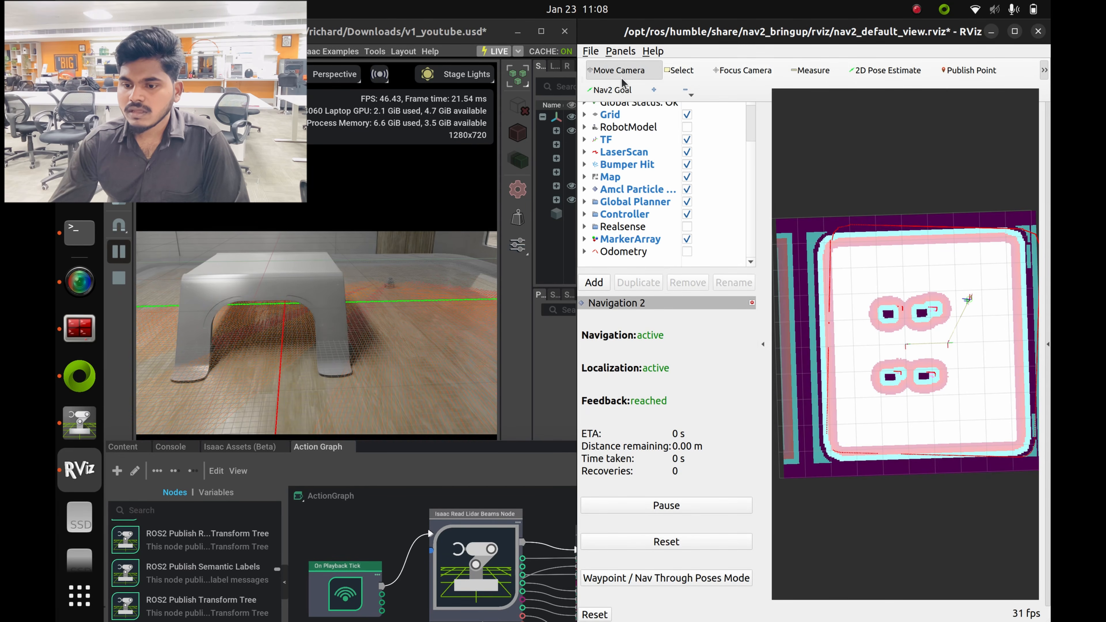
click(612, 90)
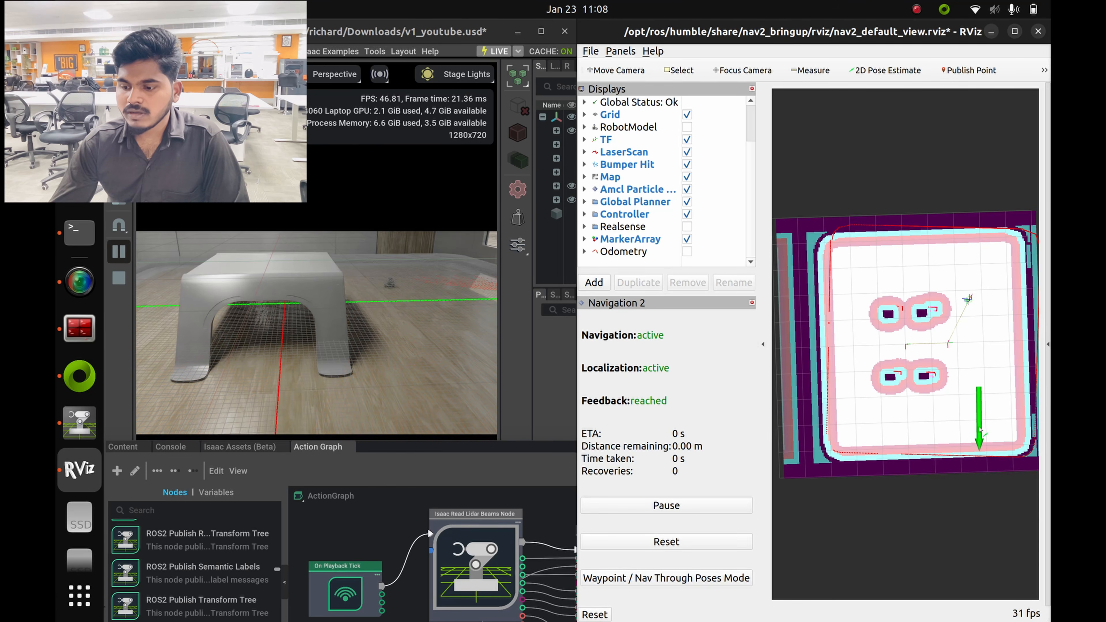
drag(980, 429, 979, 431)
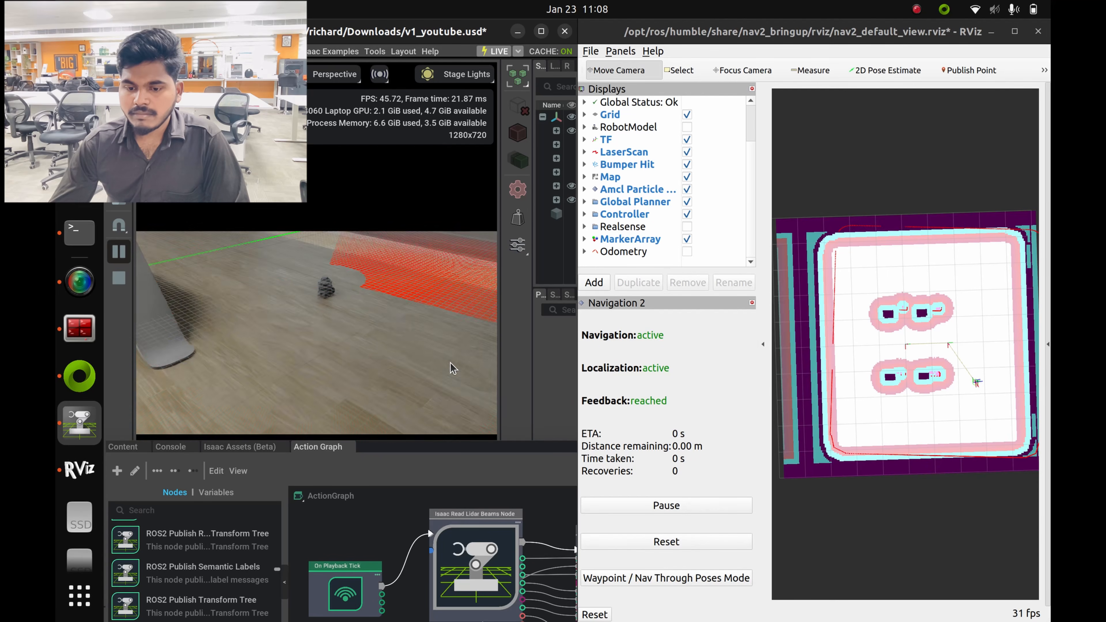
Reframe the table and robot in Isaac Sim and send a Nav2 goal below the lower obstacles, heading left on the map.
right_drag(450, 362, 413, 339)
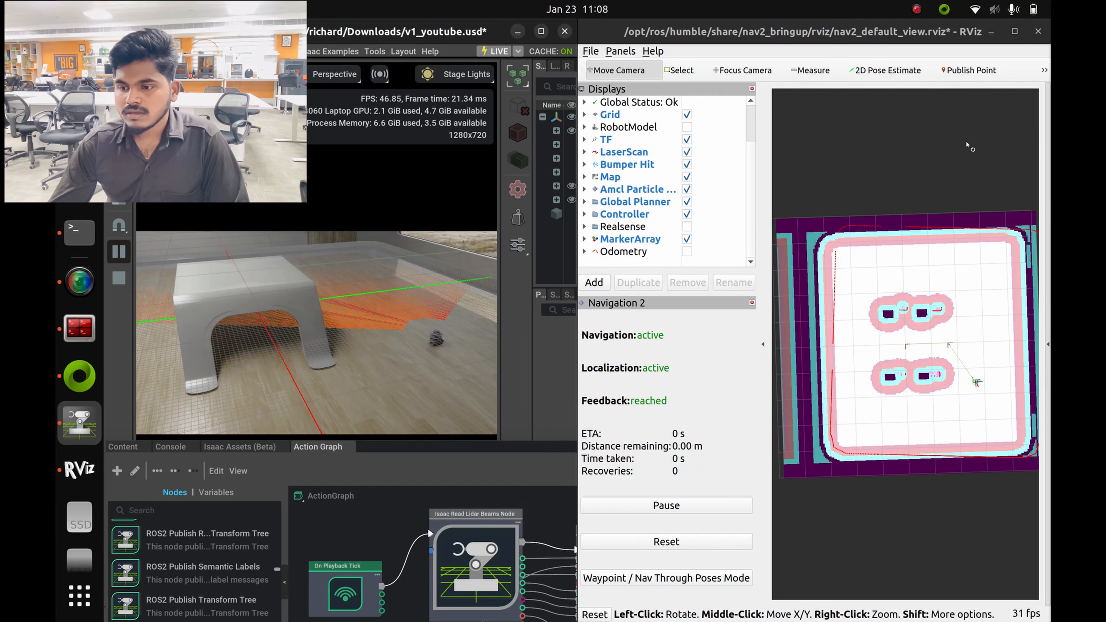
click(1043, 70)
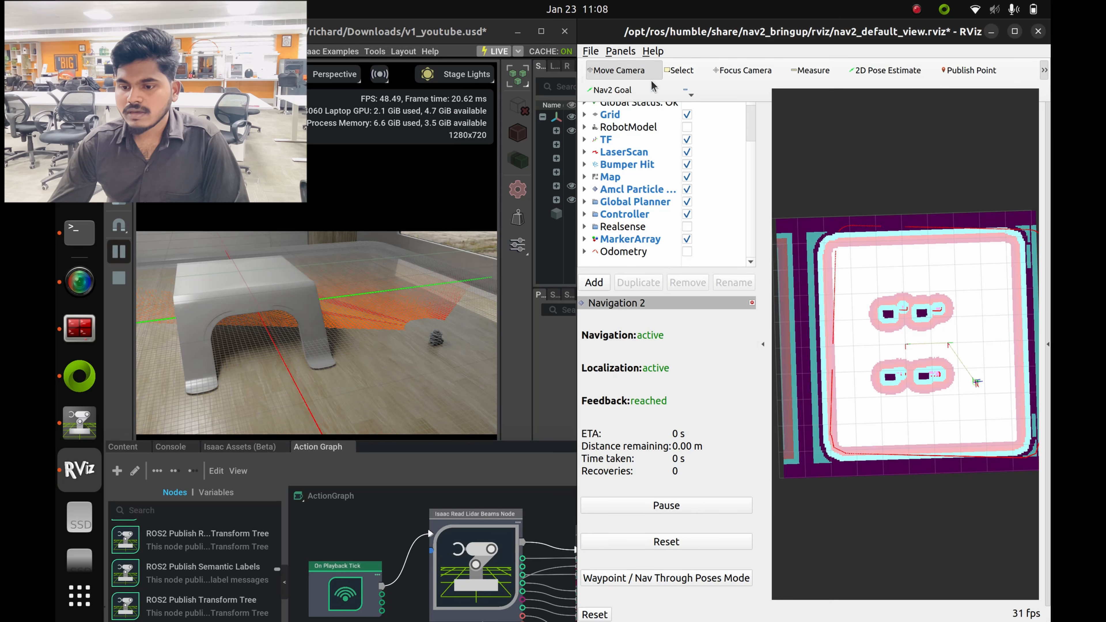
click(611, 90)
drag(914, 421, 817, 424)
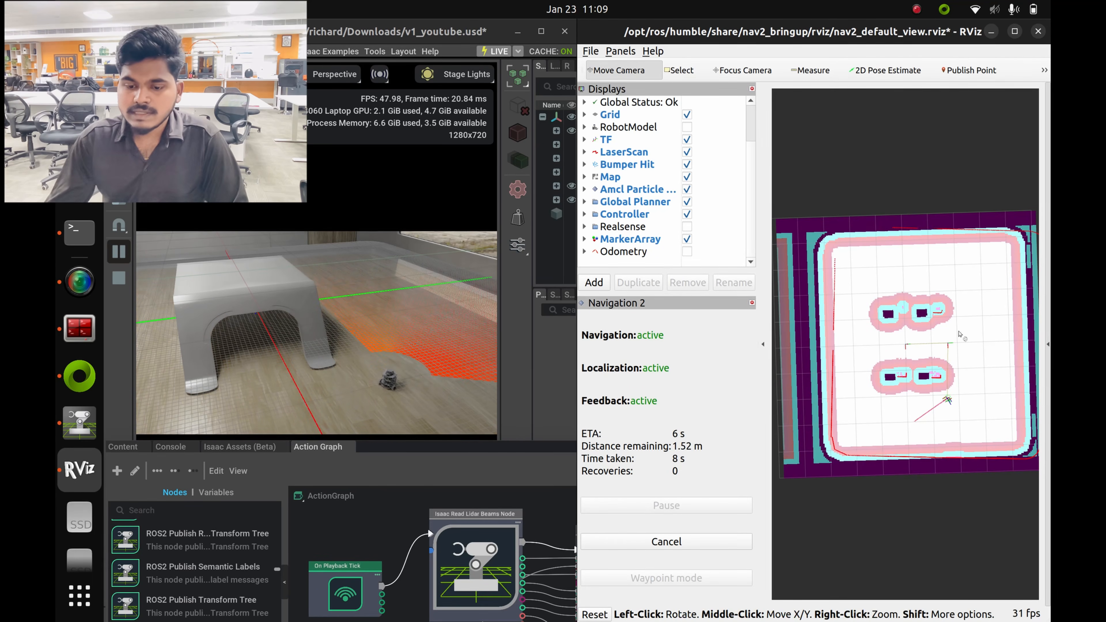
Bring up the navigation launch tab in a maximized terminal and review its log for the Nav2 goal messages.
click(57, 225)
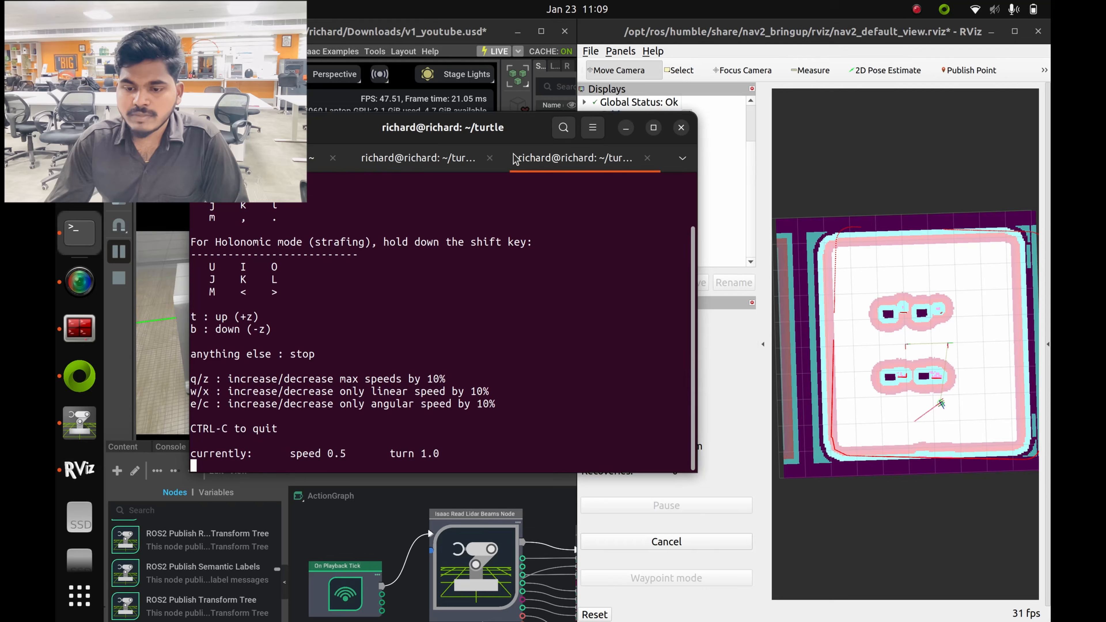
click(437, 161)
click(654, 127)
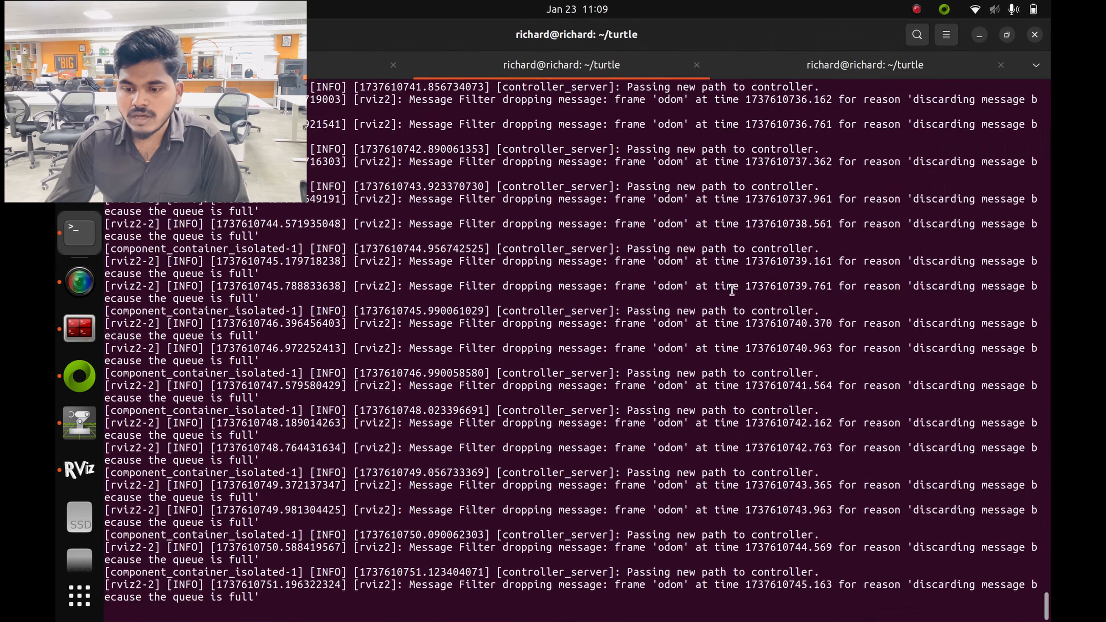
scroll(731, 290, up, 12)
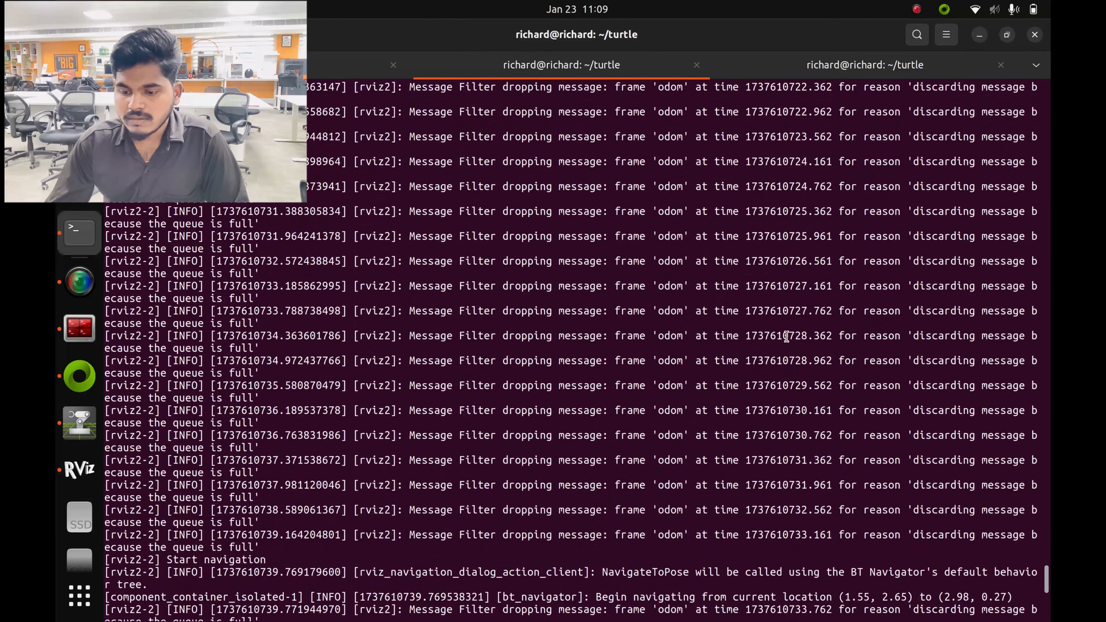
scroll(785, 338, up, 8)
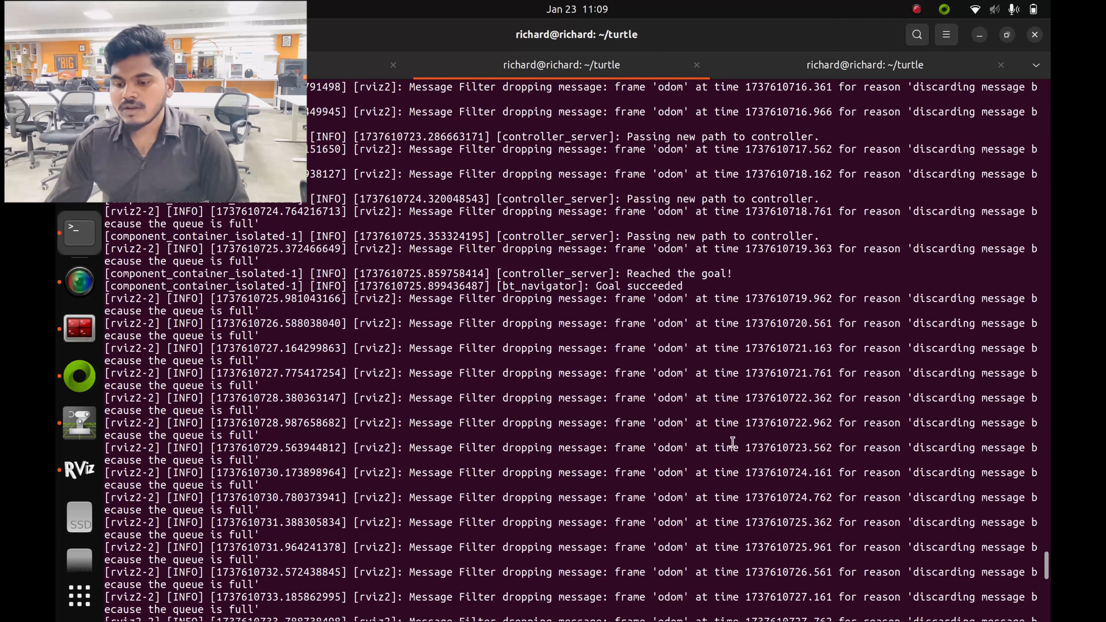
Examine the bt_navigator and controller_server entries up and down the navigation log, return to its end, and minimize the terminal.
triple_click(501, 397)
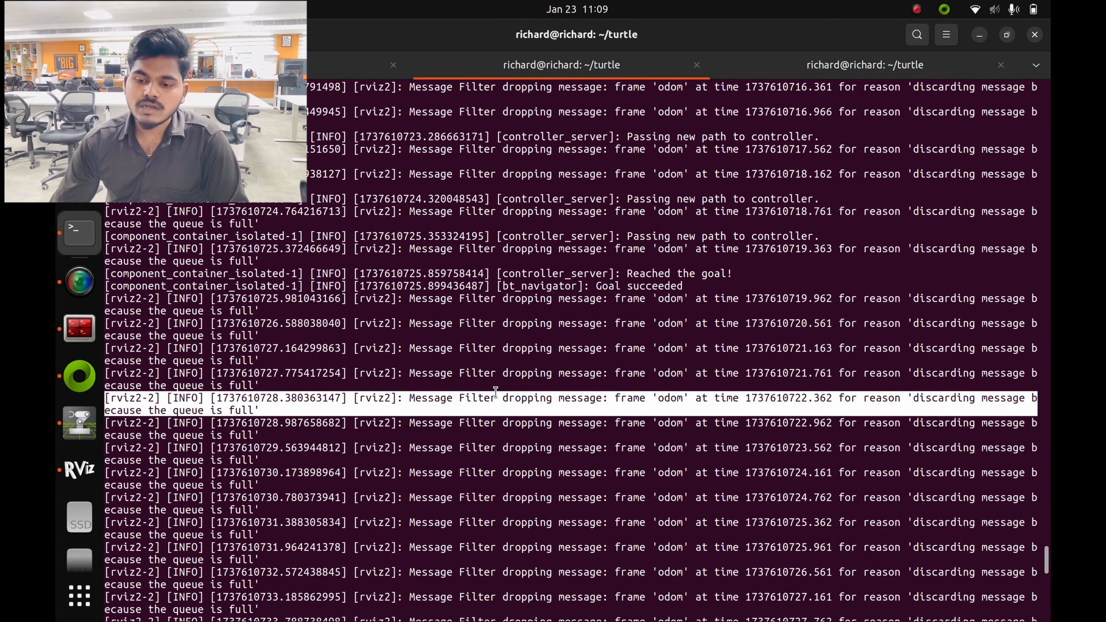
click(495, 391)
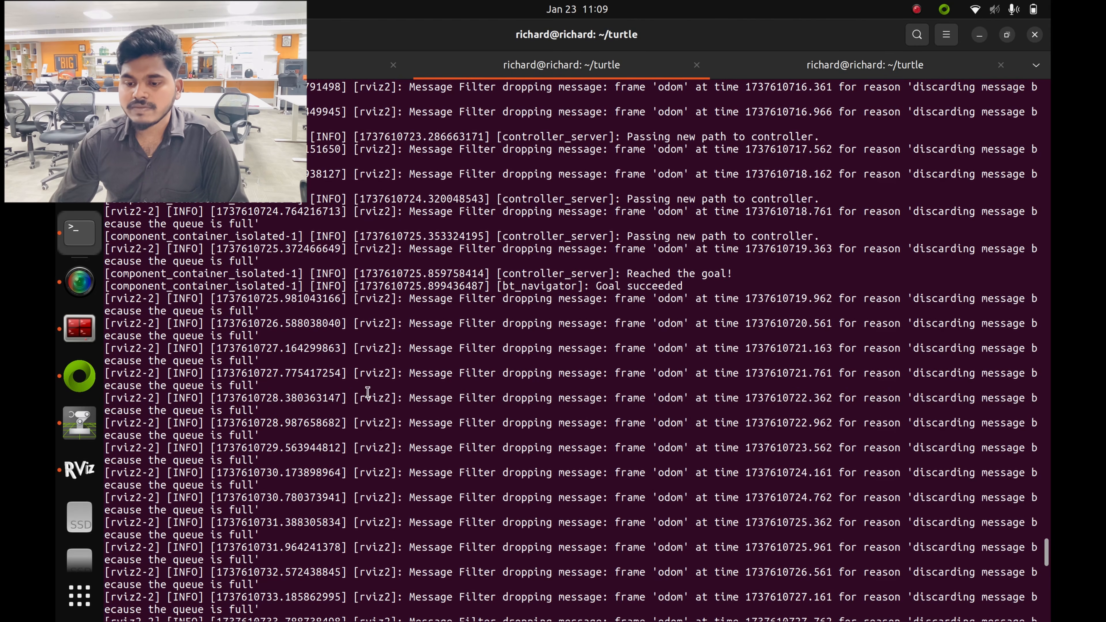
scroll(696, 448, down, 15)
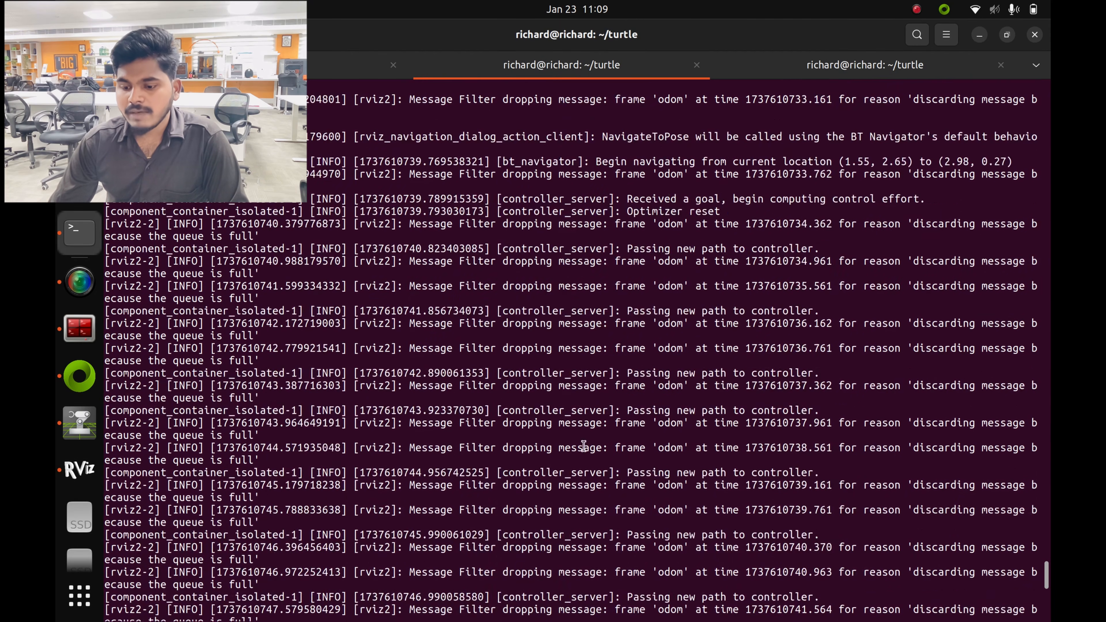
scroll(569, 489, up, 4)
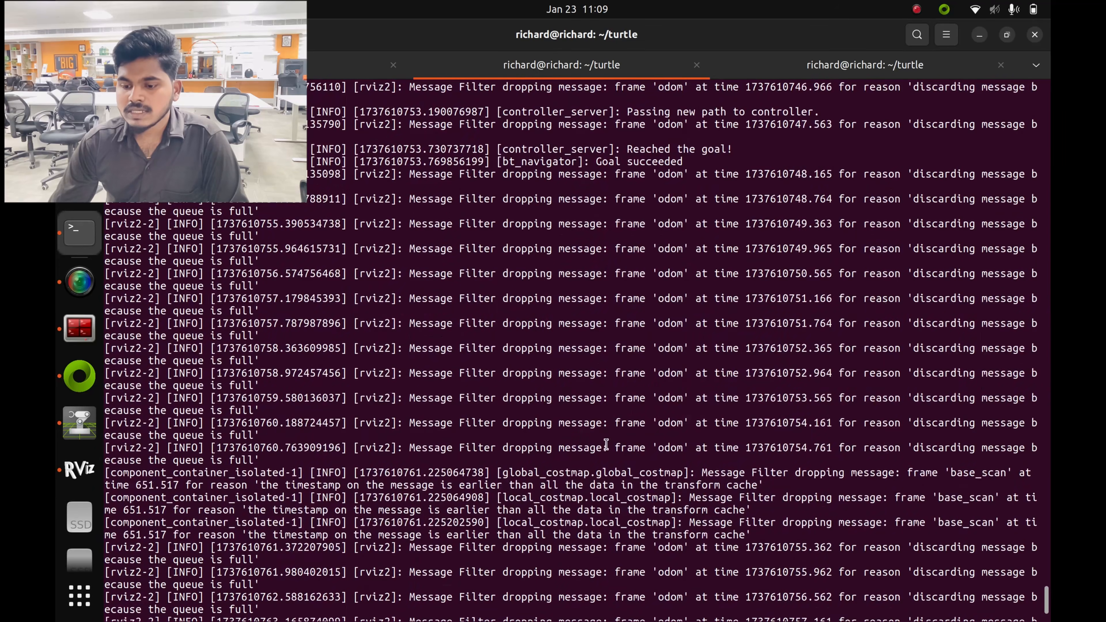
scroll(609, 489, up, 12)
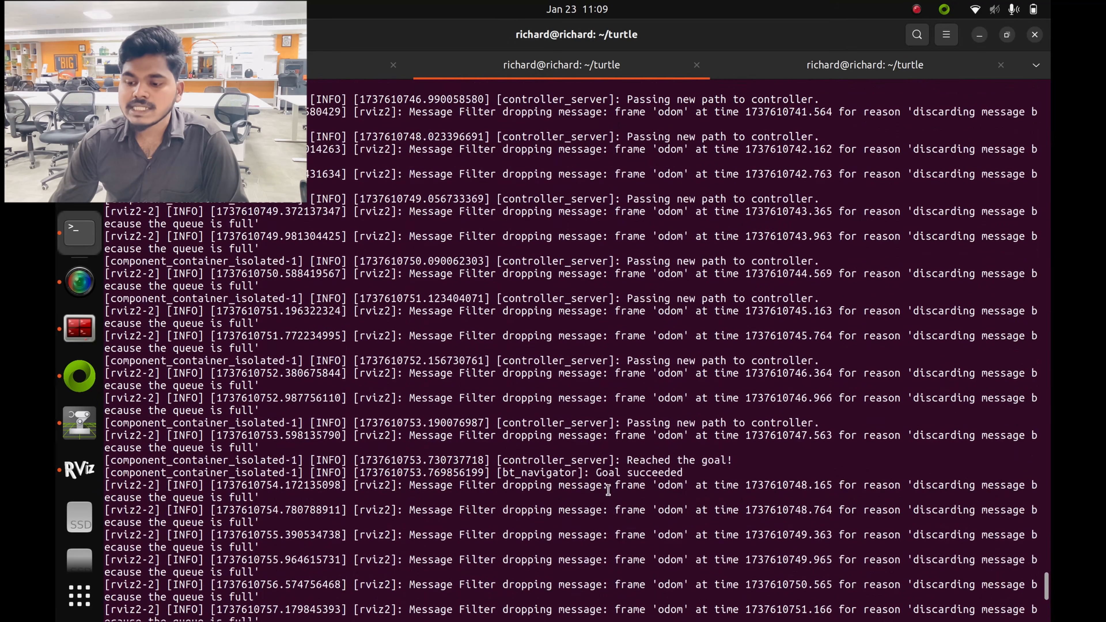
scroll(608, 487, up, 20)
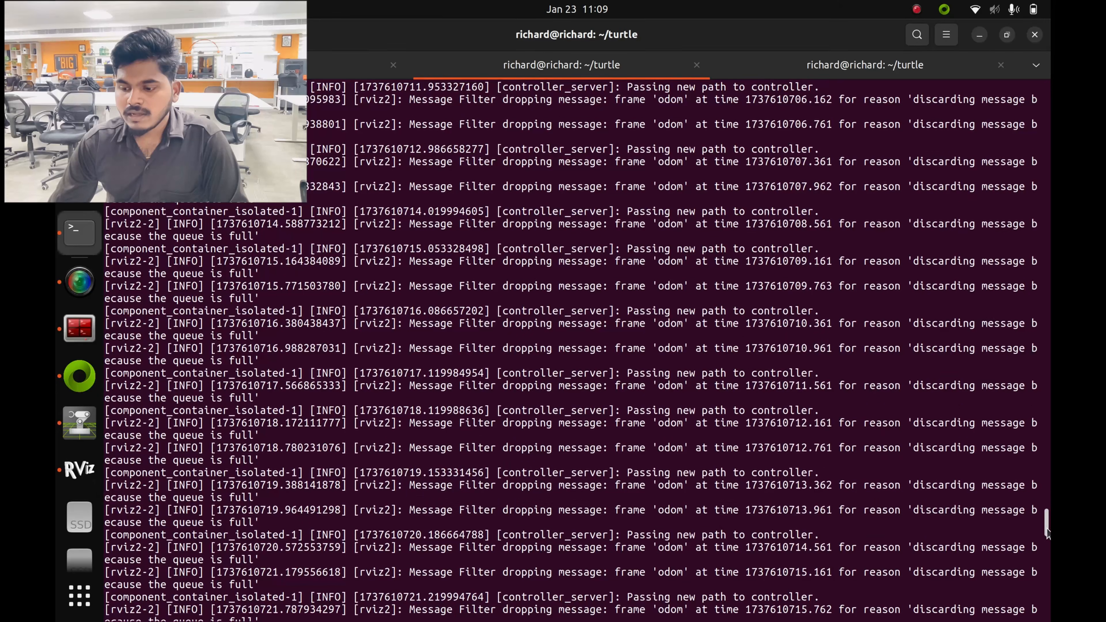
drag(1047, 533, 1047, 610)
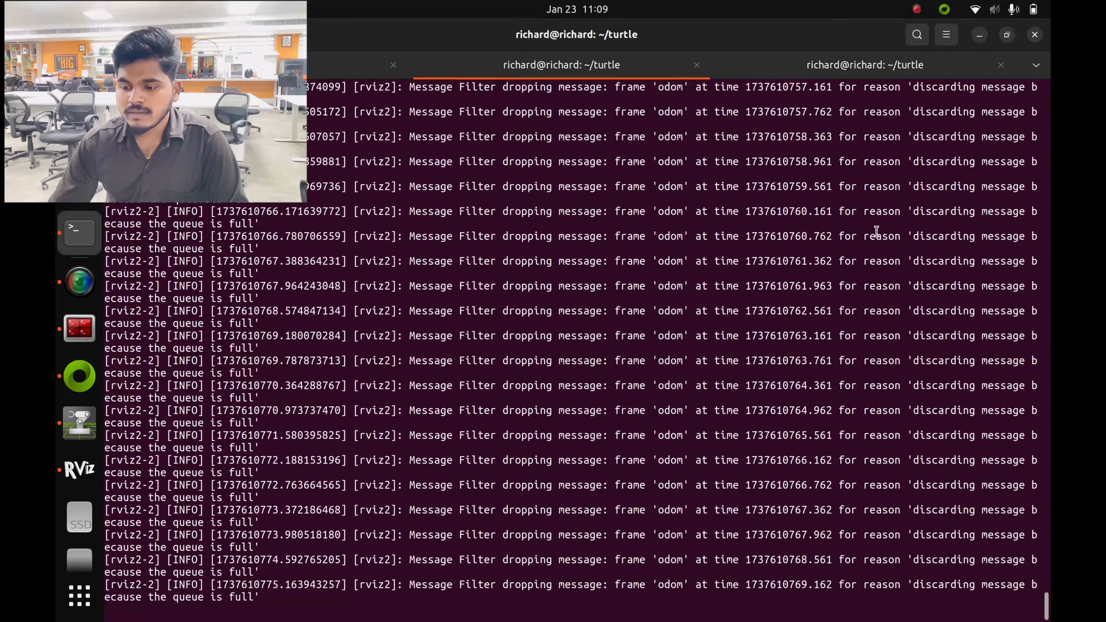
click(979, 34)
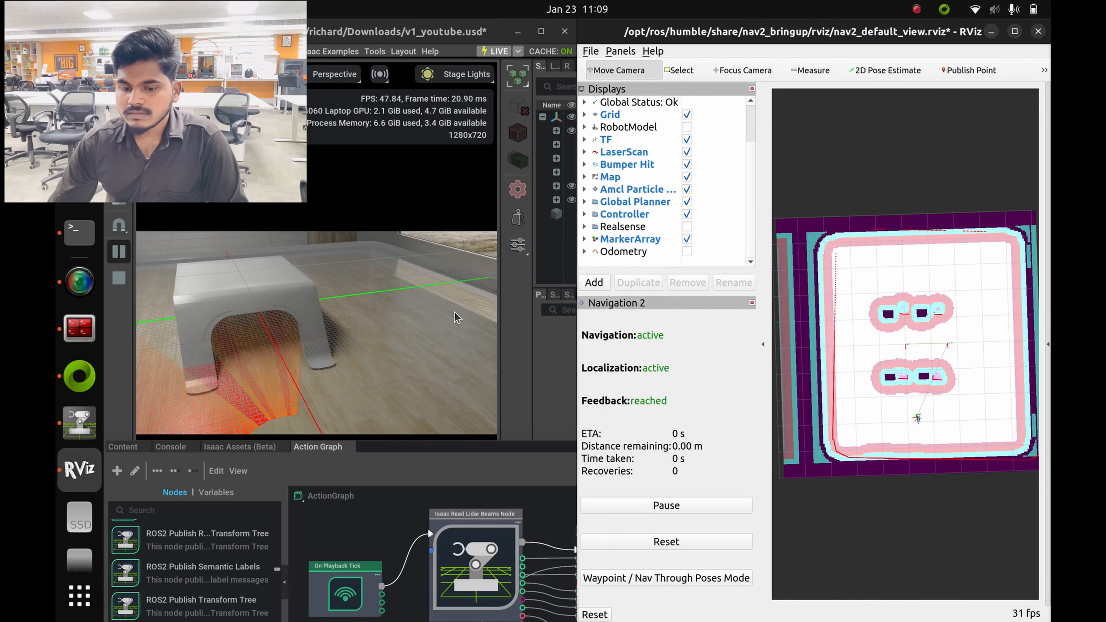
Reframe the table and robot in Isaac Sim and send a Nav2 goal left of the obstacles, level with the gap between the pairs.
scroll(291, 347, up, 5)
scroll(400, 378, down, 5)
right_drag(399, 378, 375, 386)
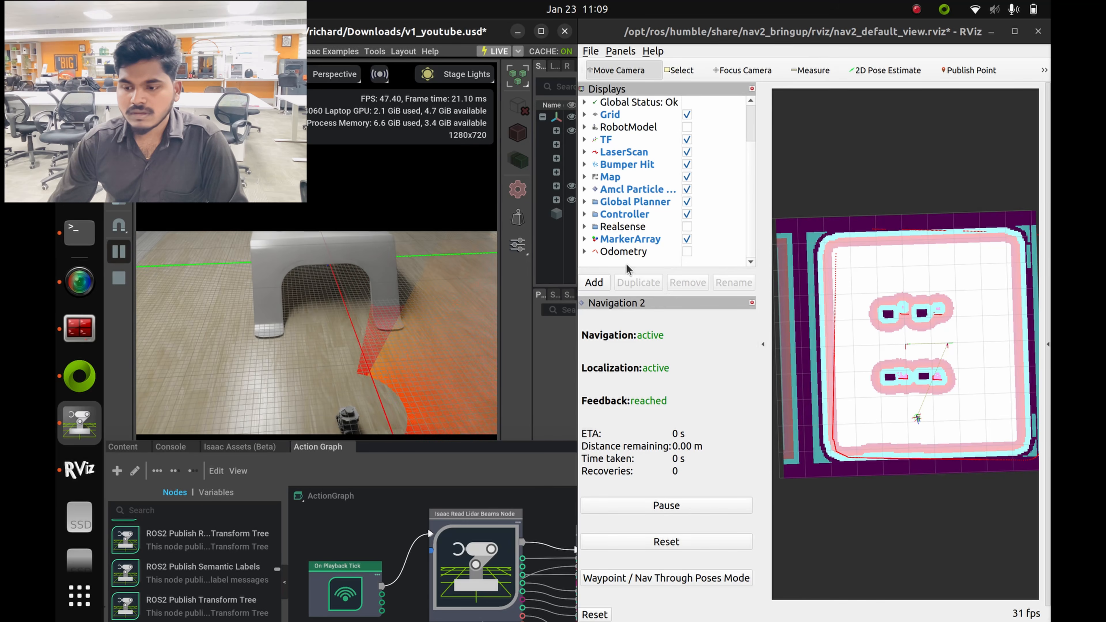
click(1045, 69)
click(626, 91)
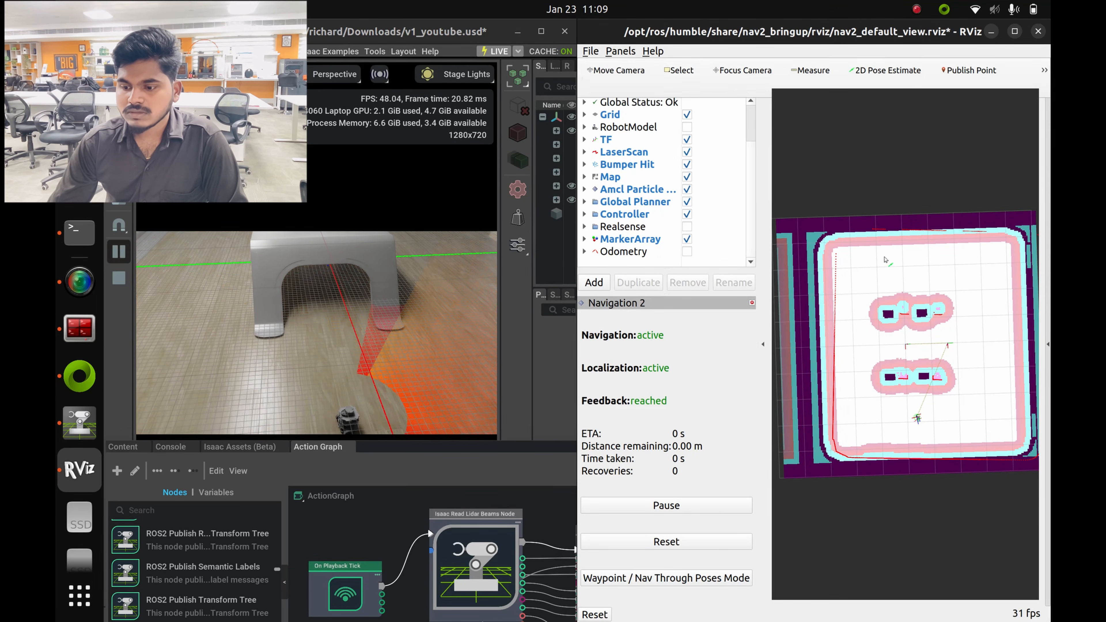
click(859, 351)
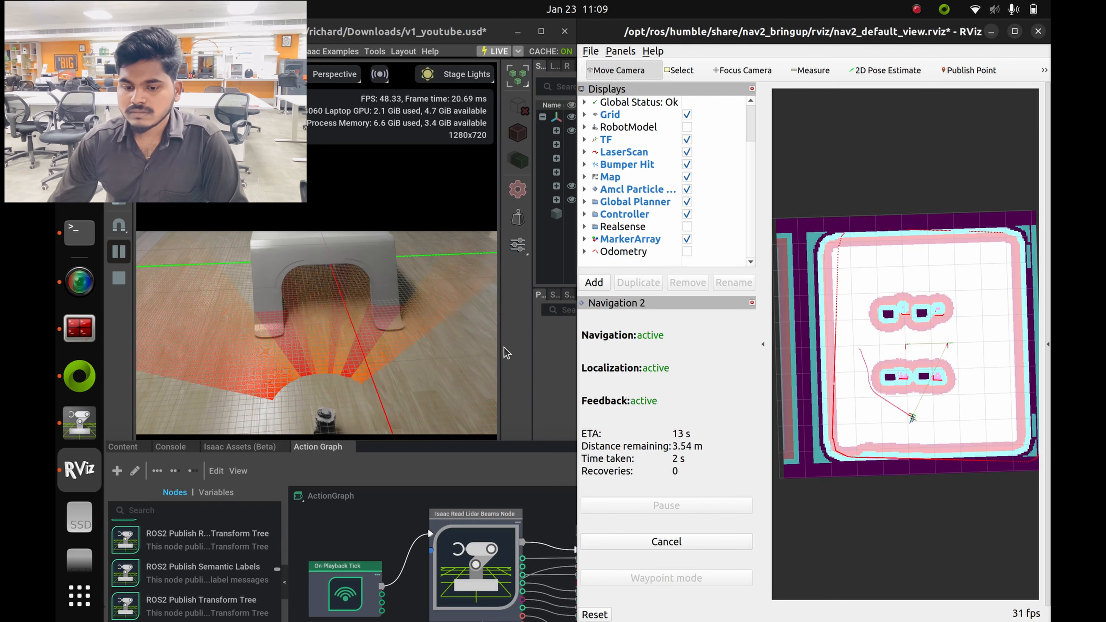